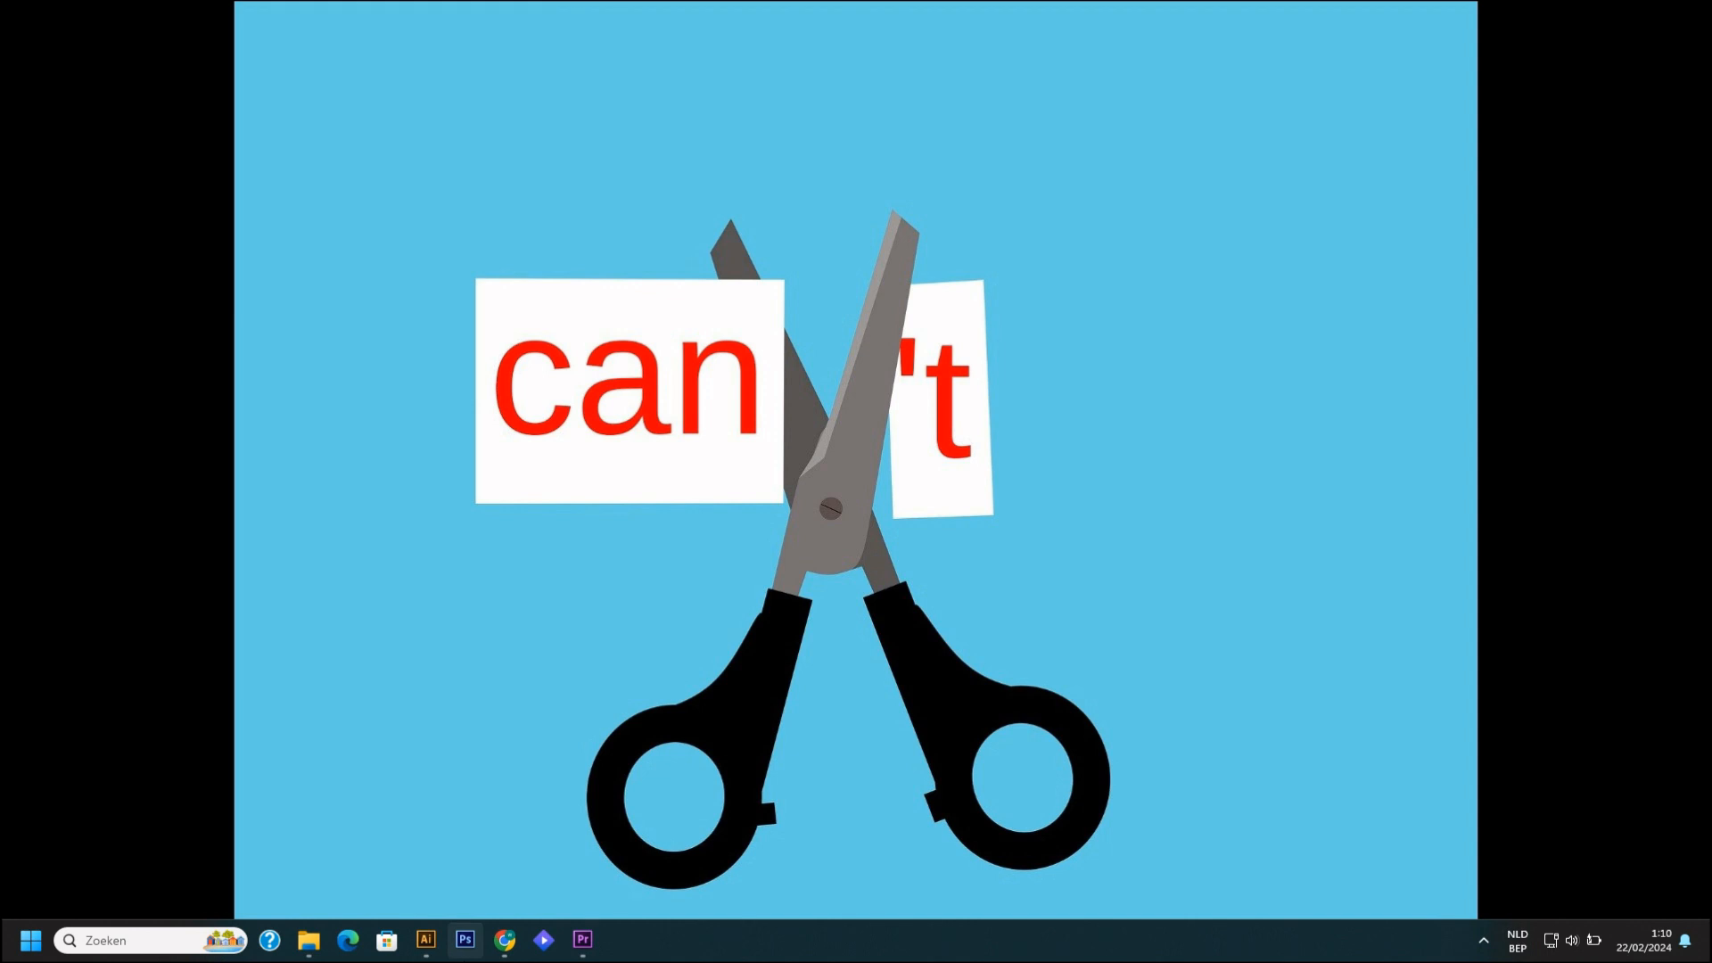
# Step: Switch to Chrome, search the web for "illustrator" and open the free trial plans on Adobe's Illustrator page
pyautogui.click(505, 939)
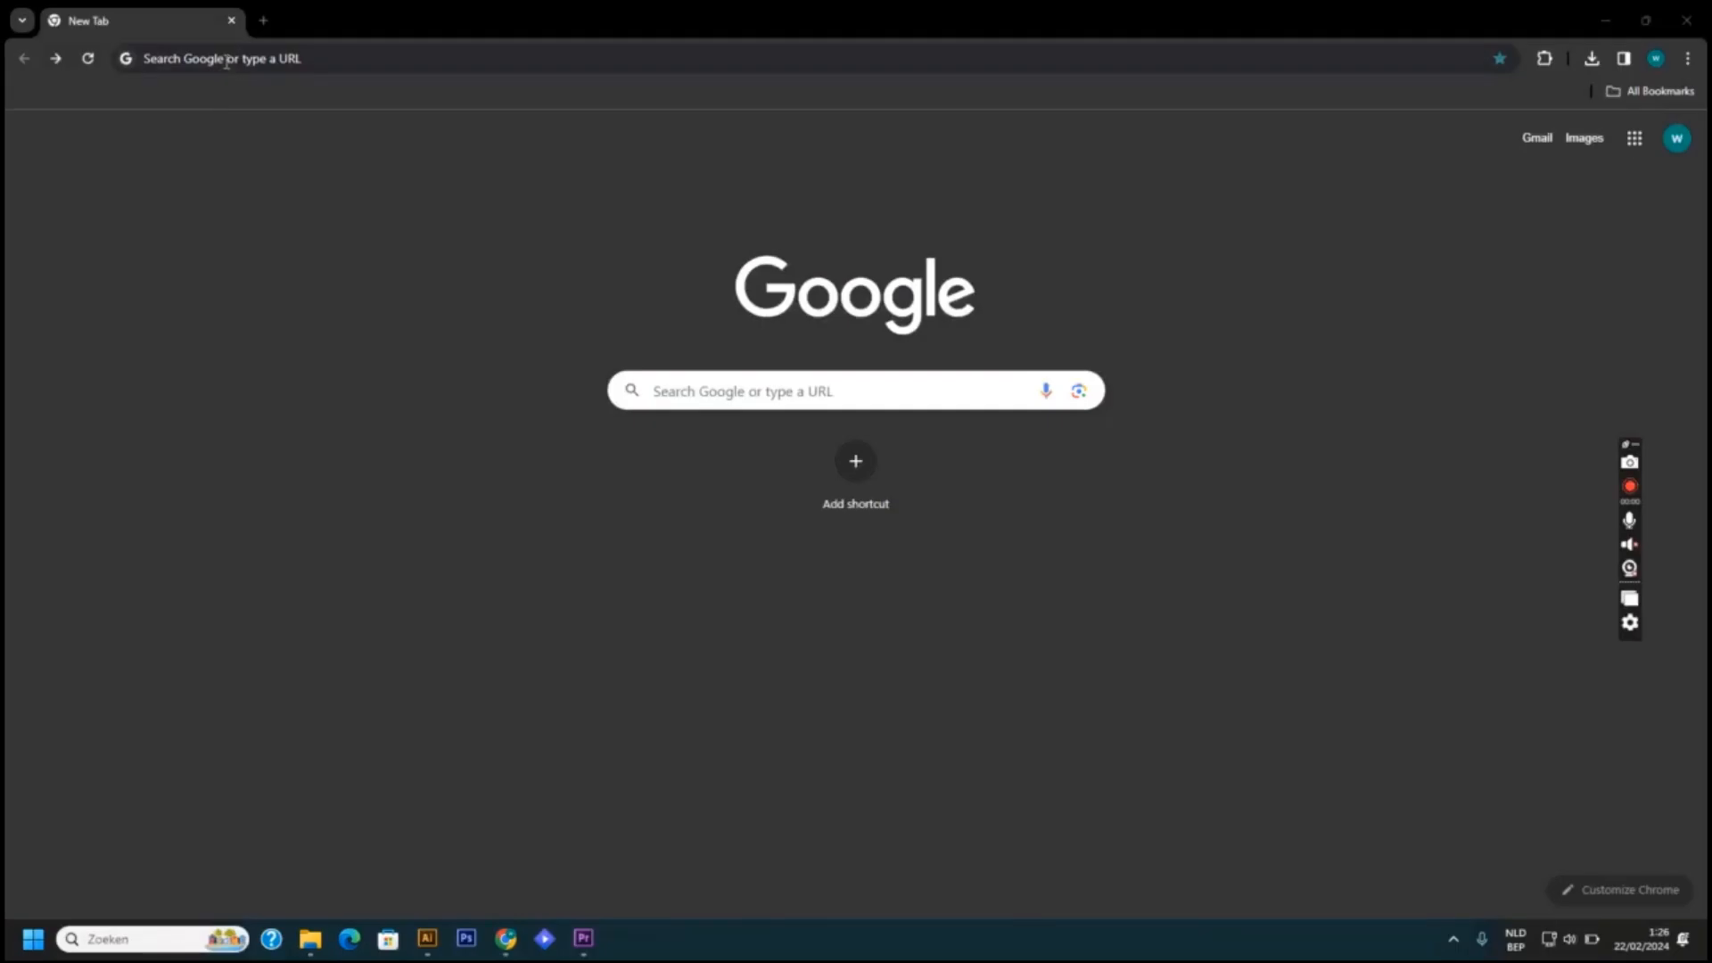
pyautogui.click(226, 60)
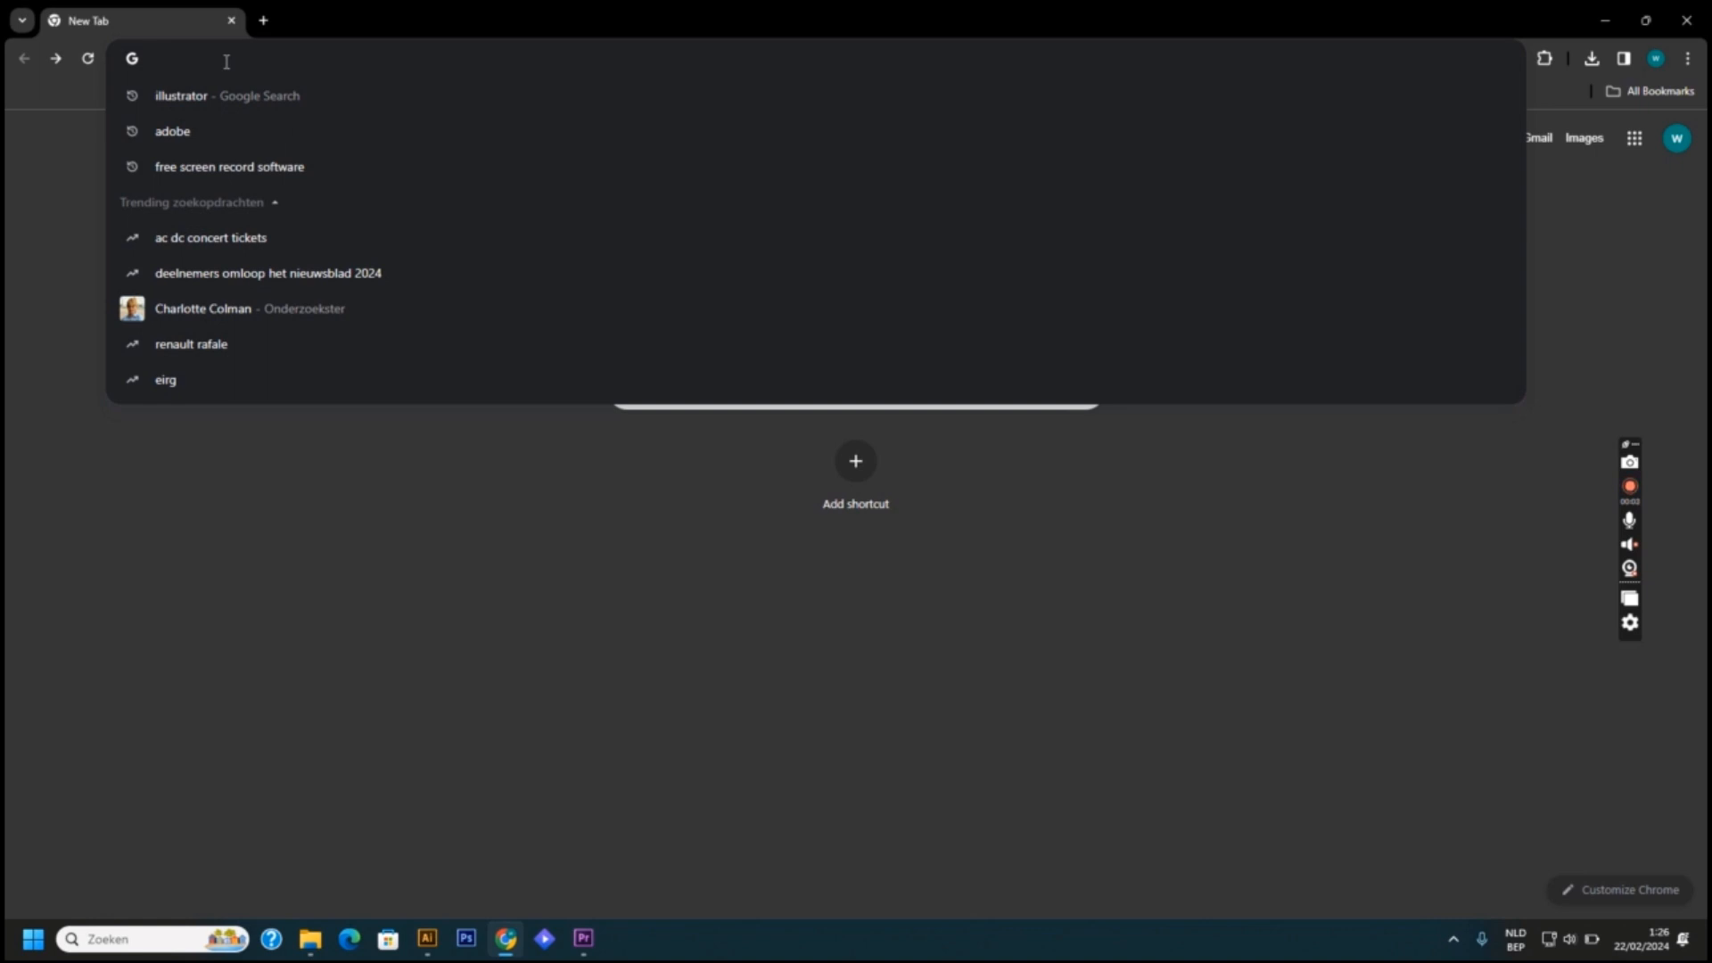
pyautogui.write('illustrato')
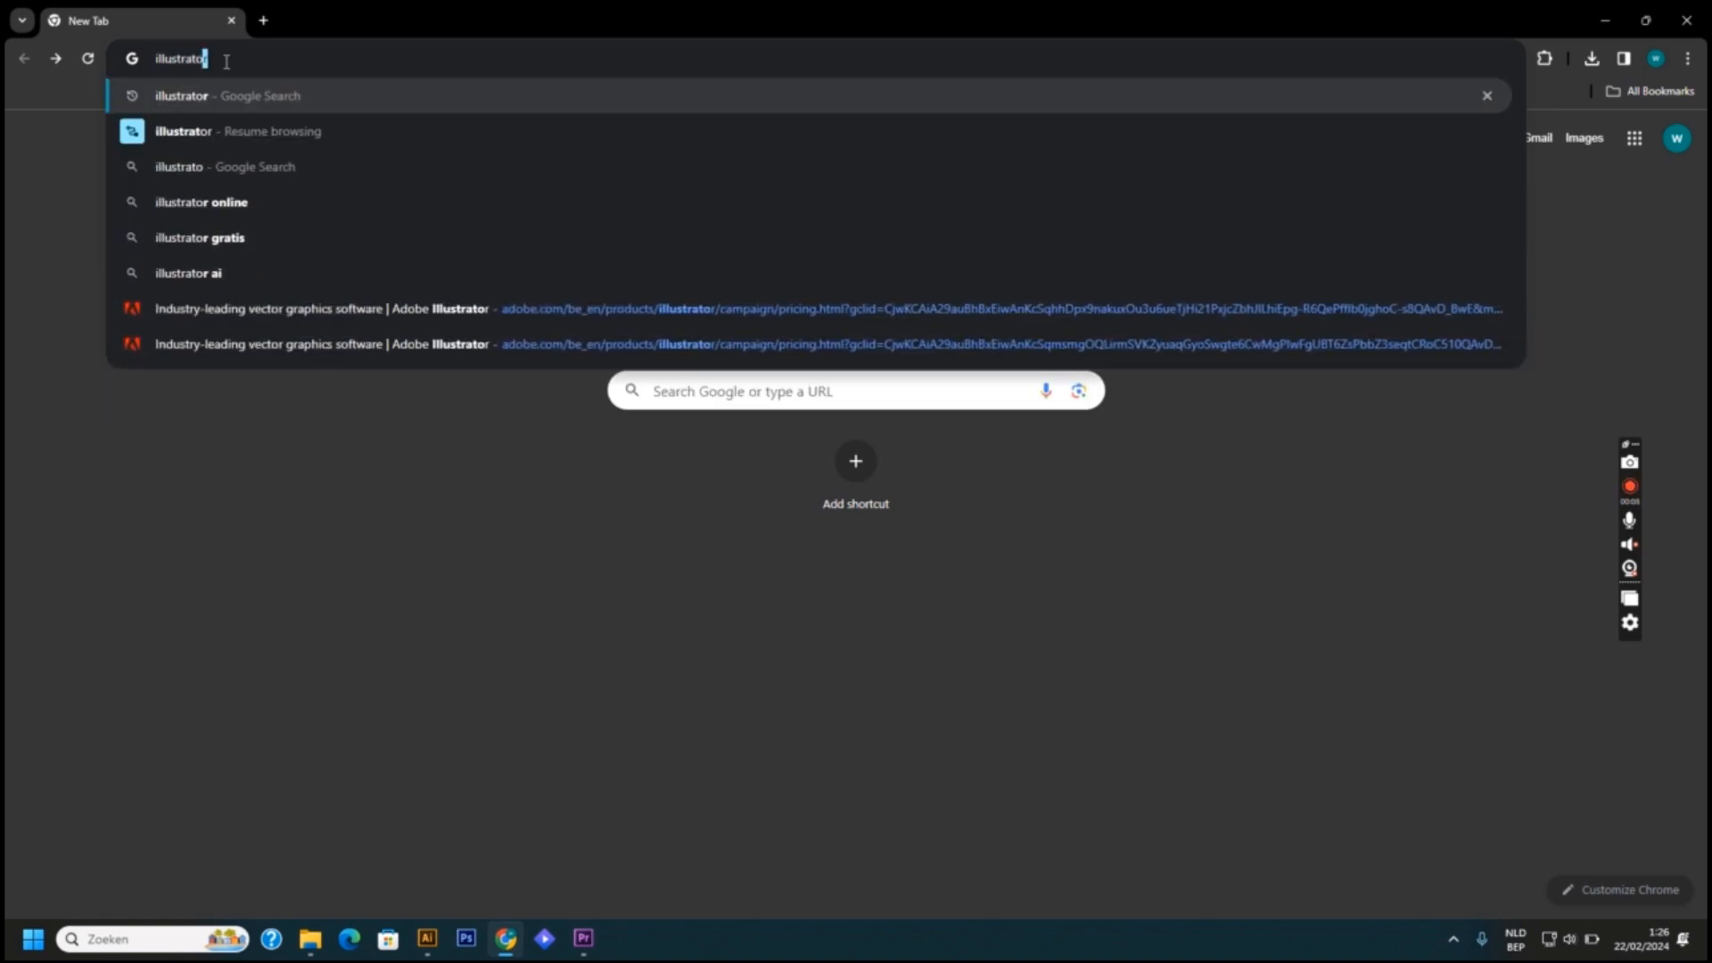
pyautogui.press('Return')
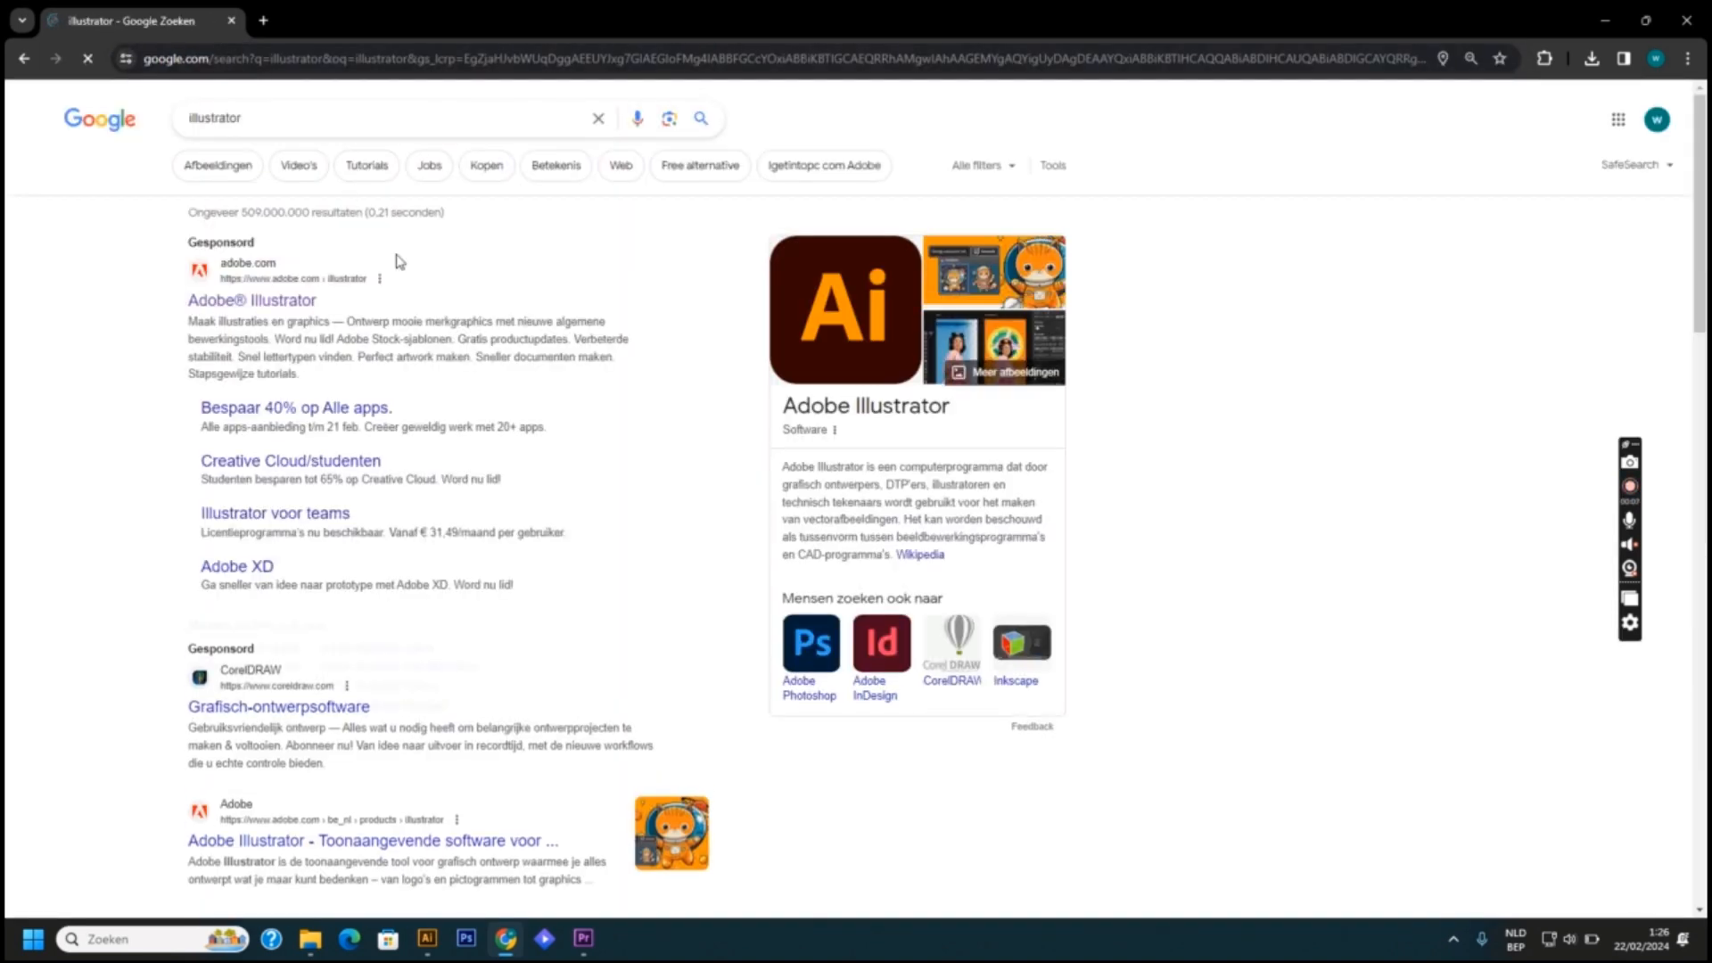
pyautogui.click(321, 300)
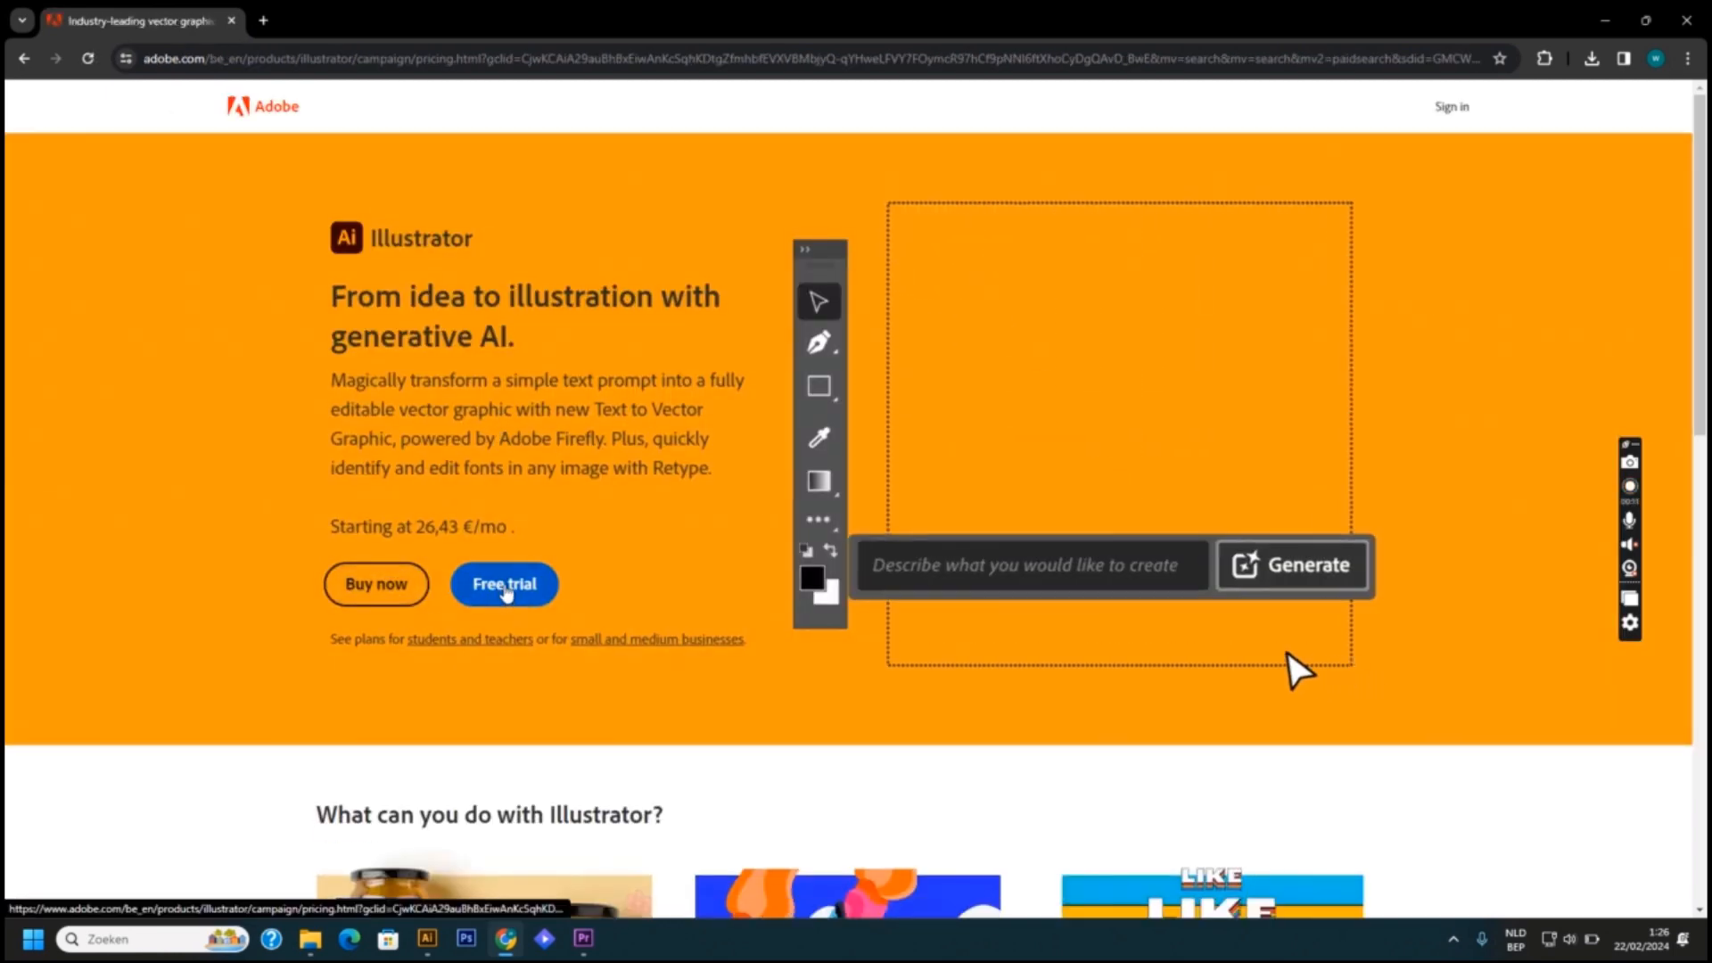
pyautogui.click(505, 584)
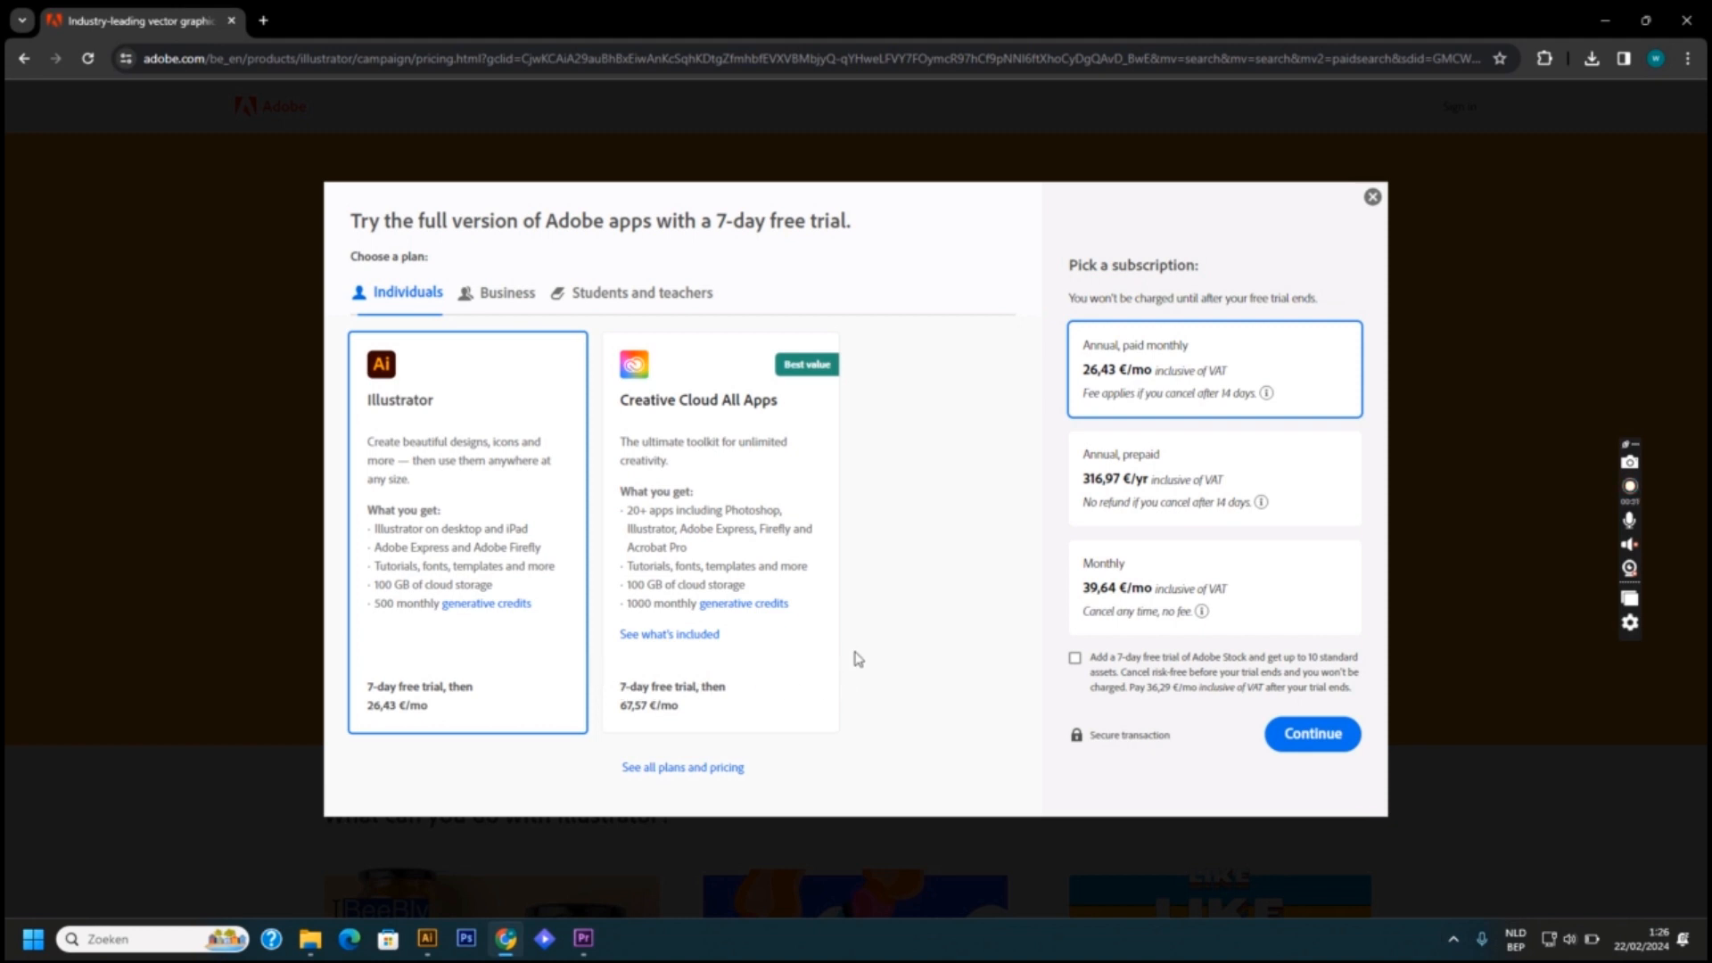
# Step: Go to the Inkscape website at inkscape.org
pyautogui.click(291, 59)
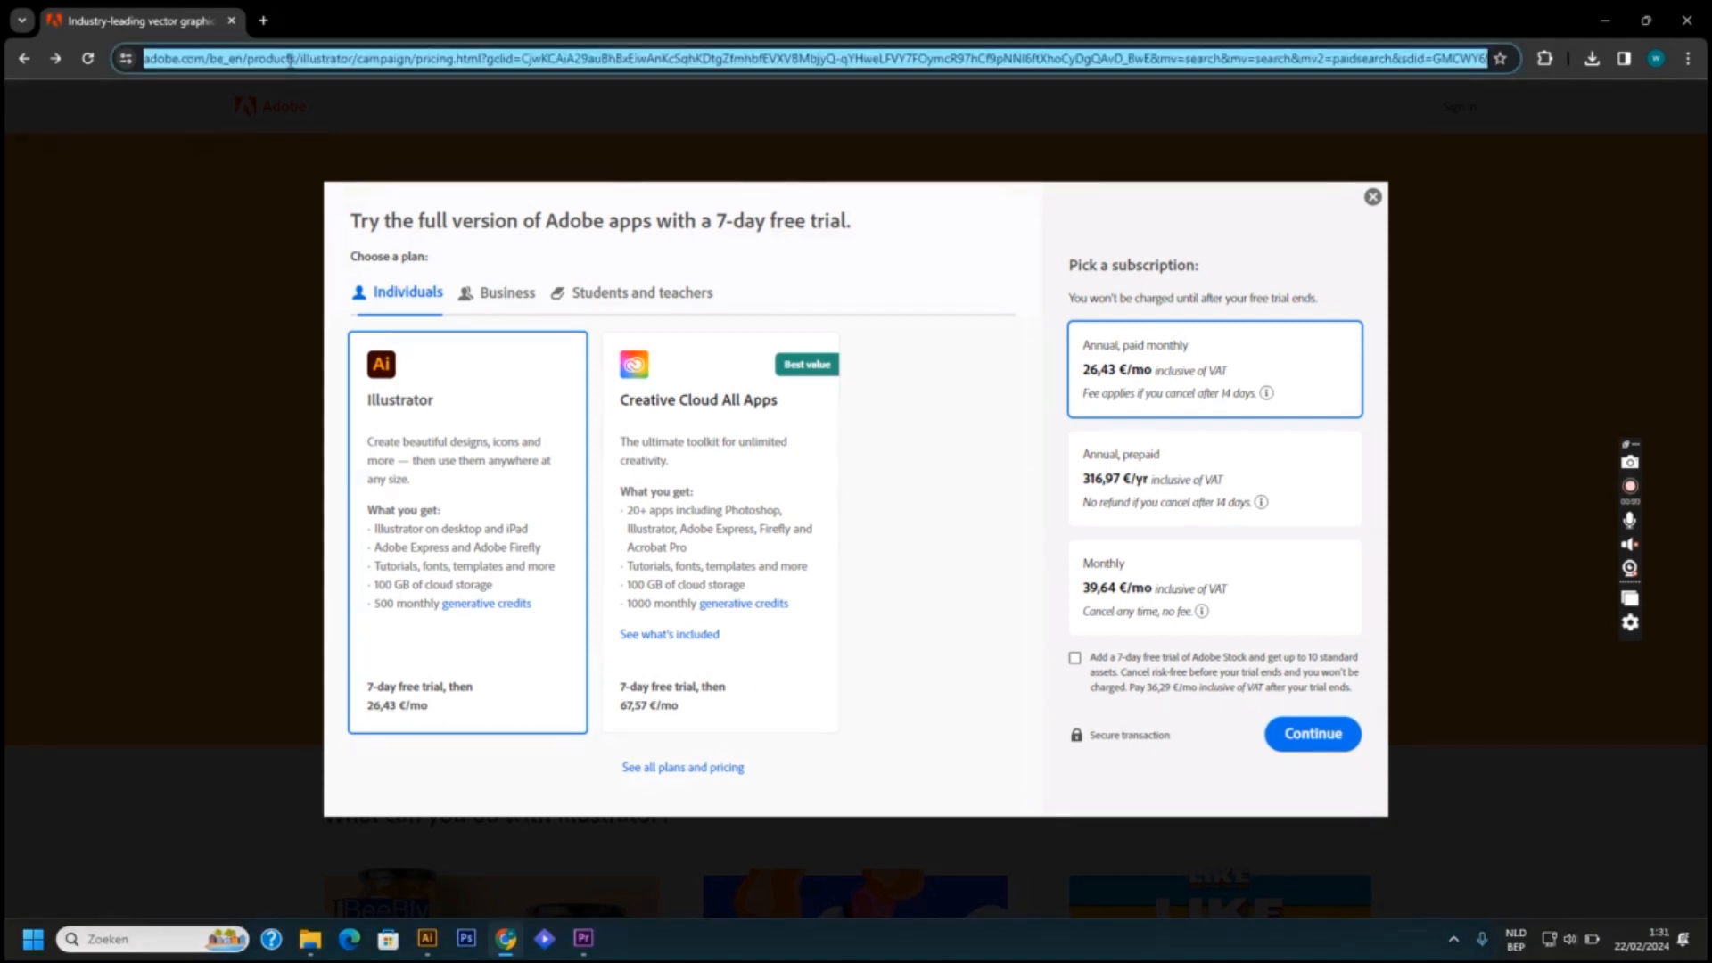
pyautogui.write('in')
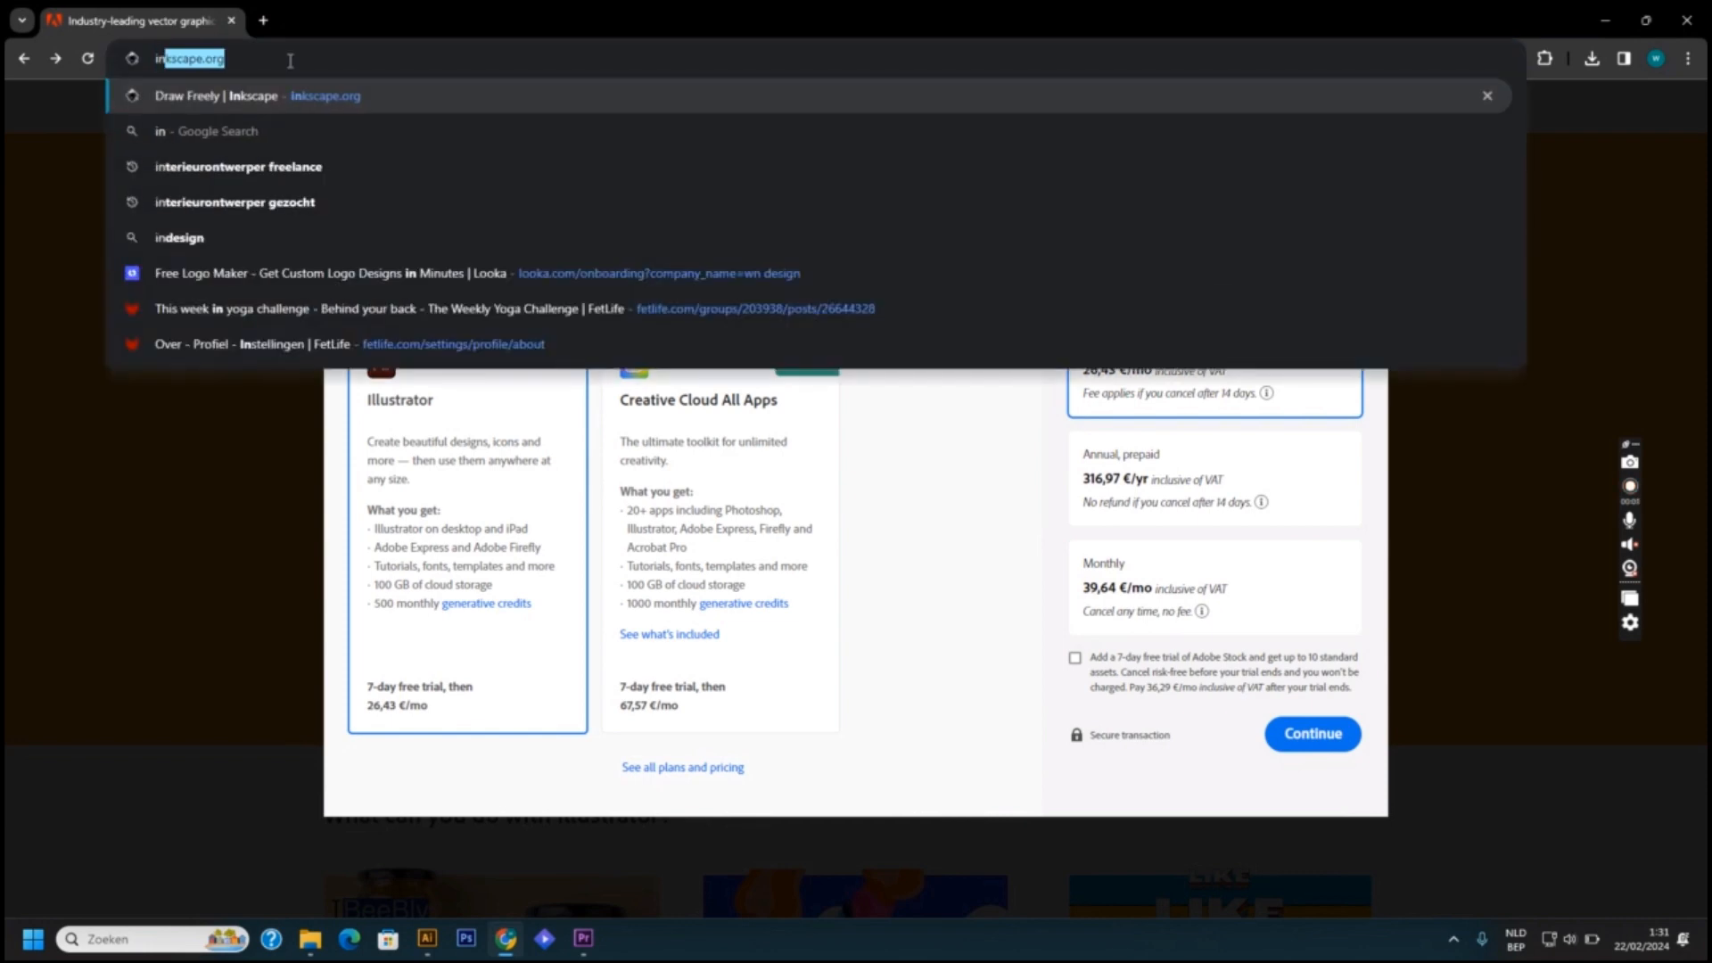
pyautogui.press('Return')
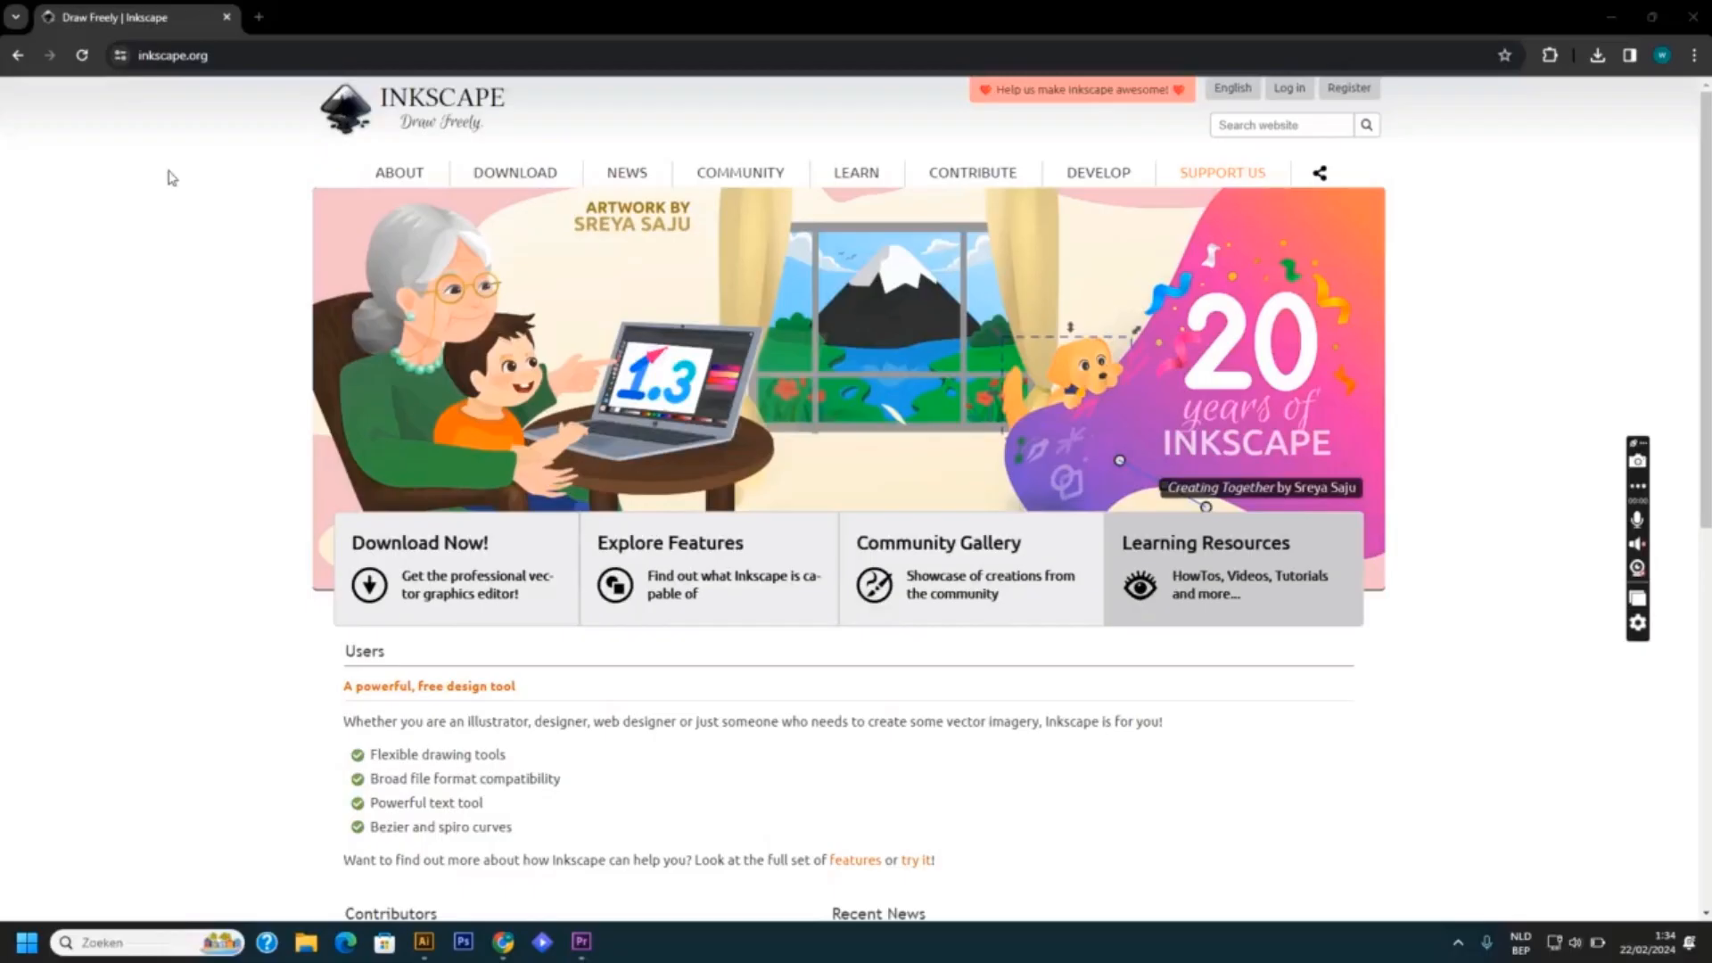
# Step: Go to the QGIS project website at qgis.org/nl/
pyautogui.click(246, 55)
pyautogui.write('qgis')
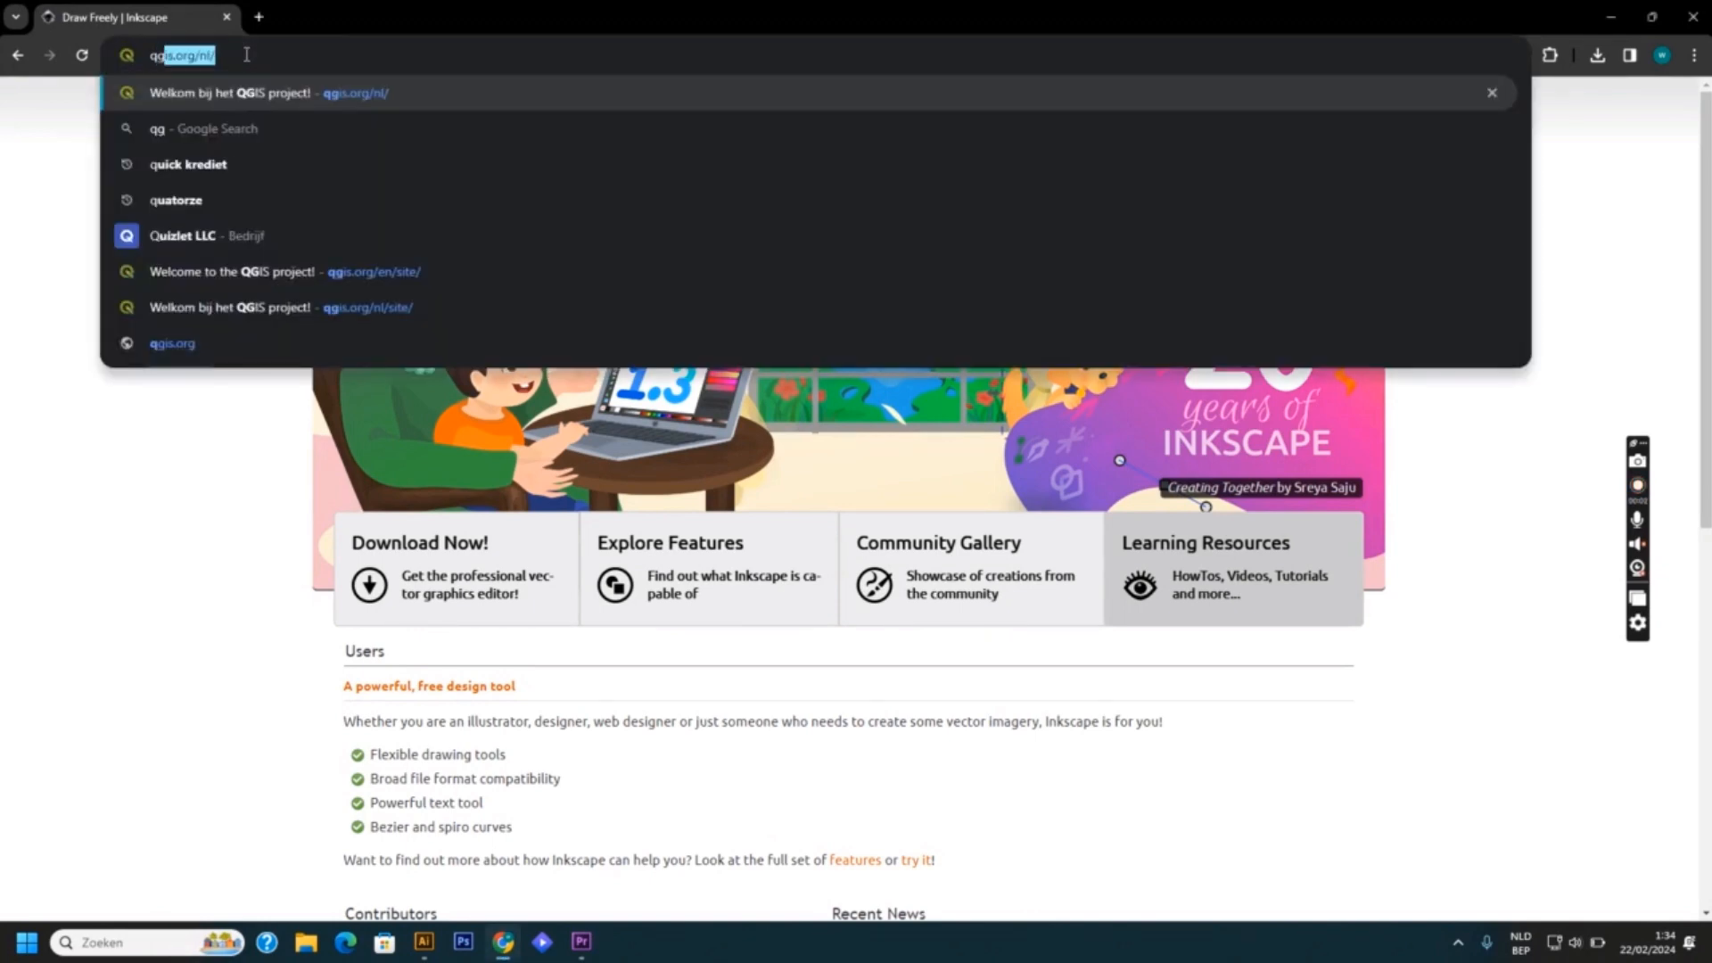
pyautogui.press('Return')
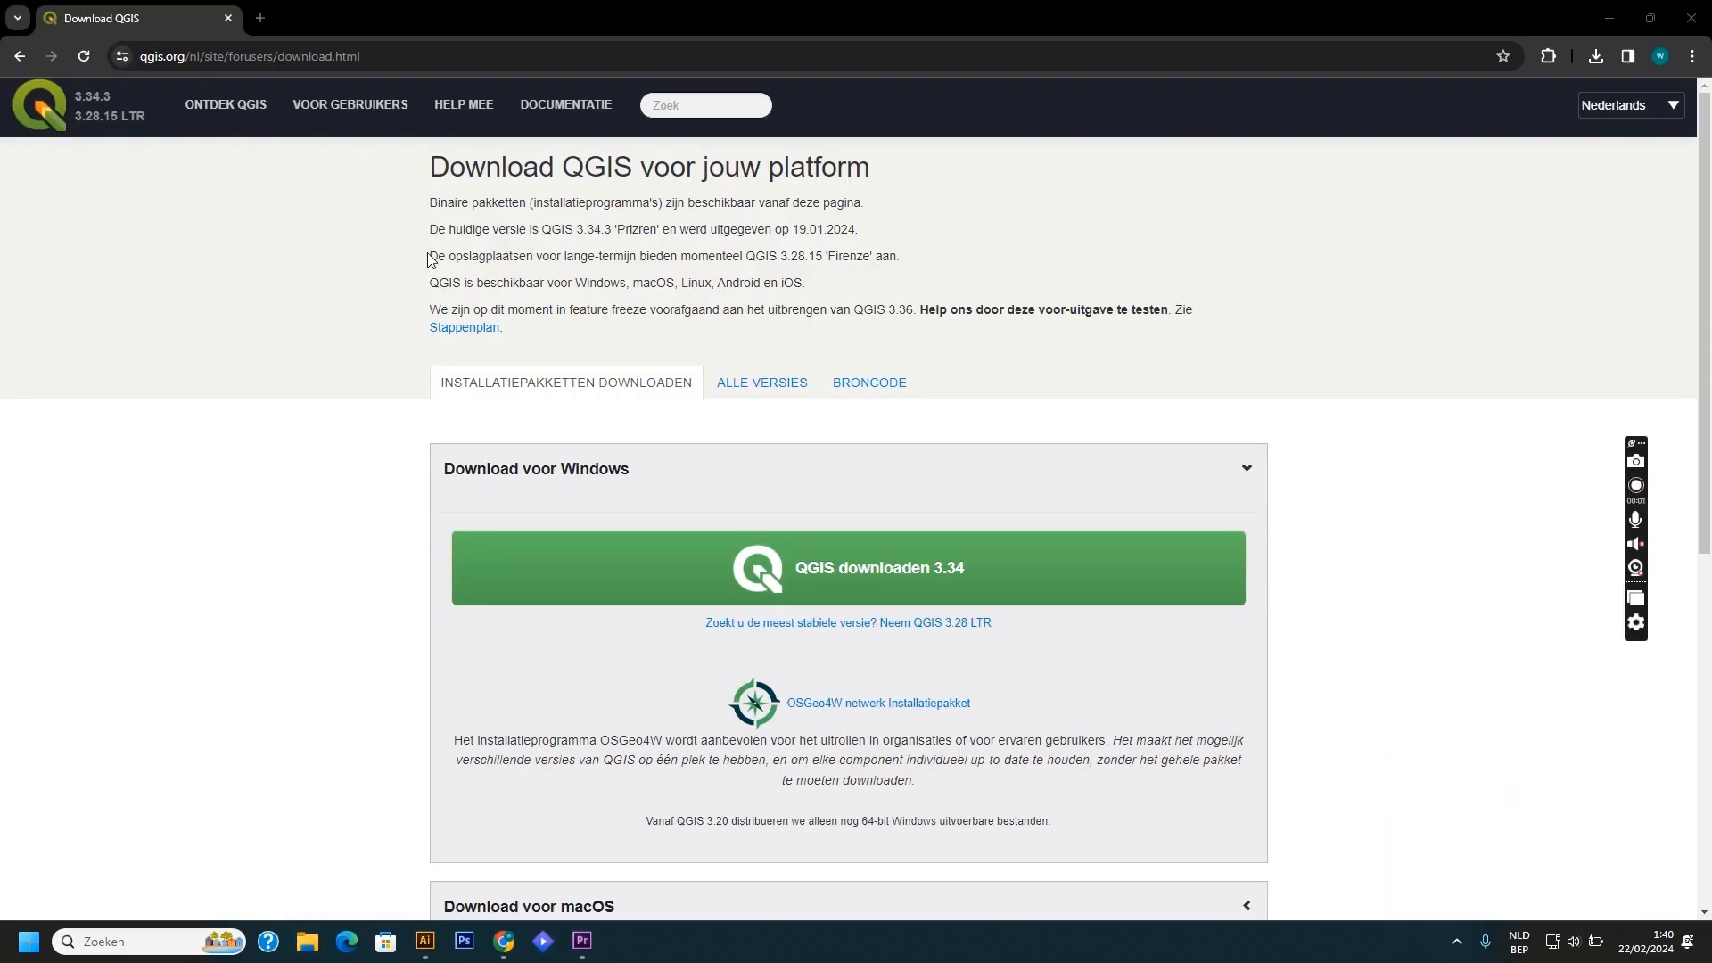
# Step: Go to lightburnsoftware.com/pages/download-trial and examine the free trial download options for LightBurn
pyautogui.click(247, 59)
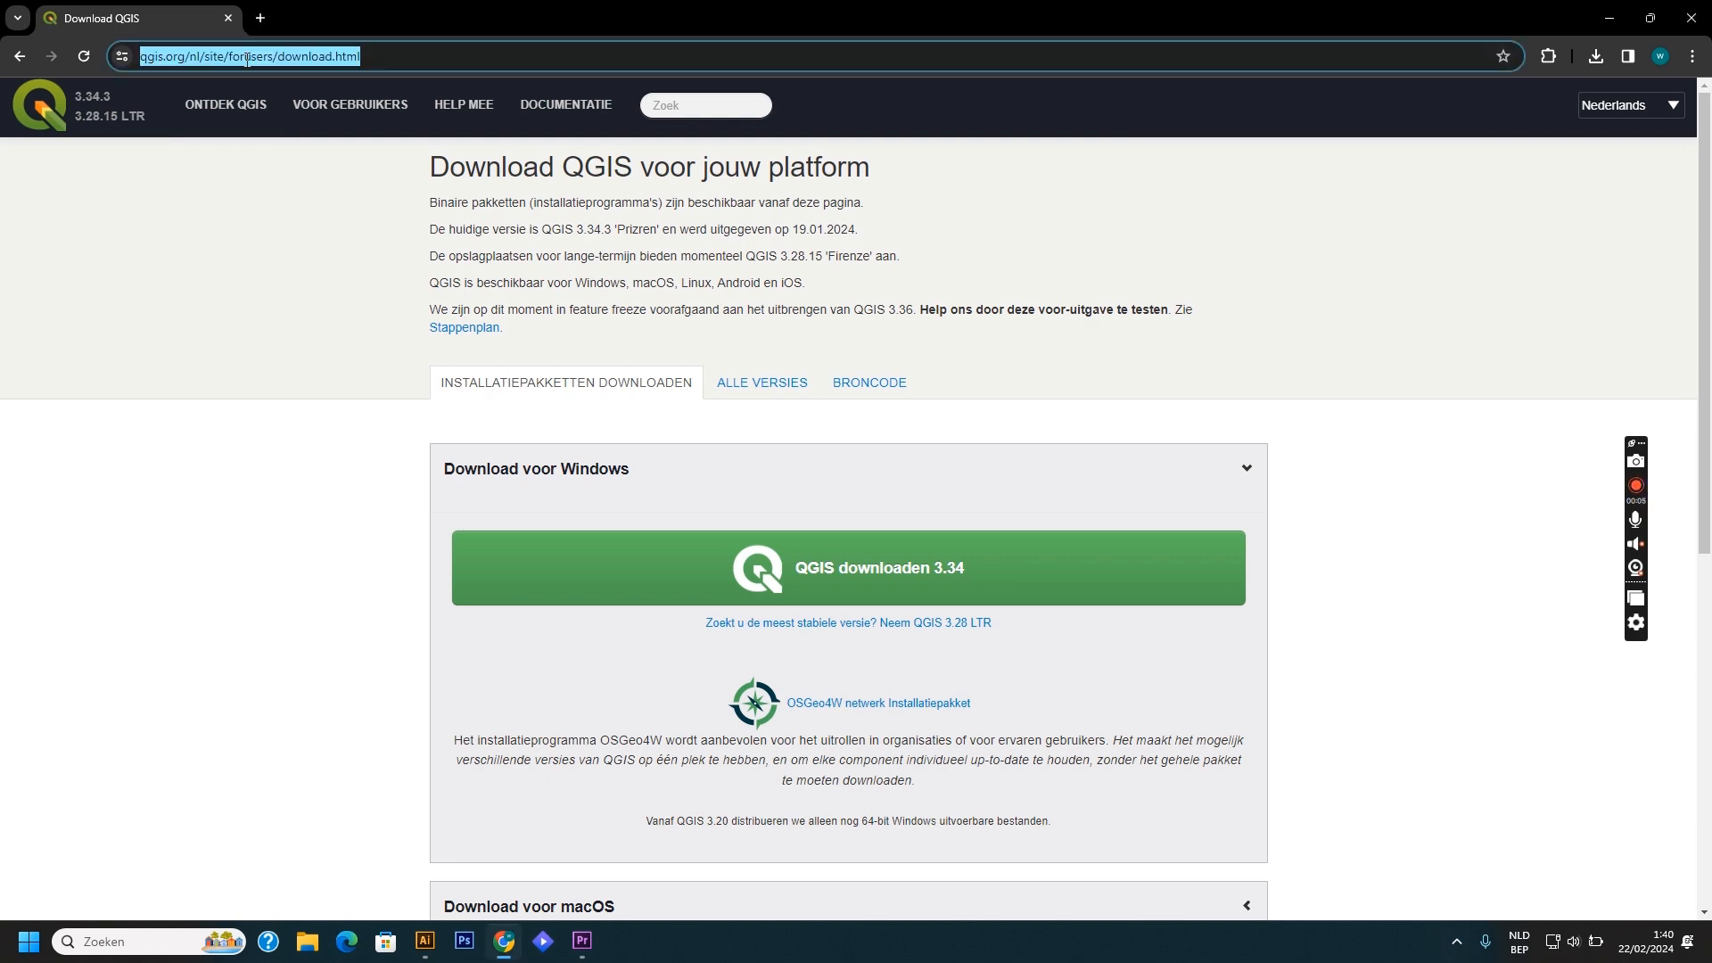
pyautogui.write('lightburn')
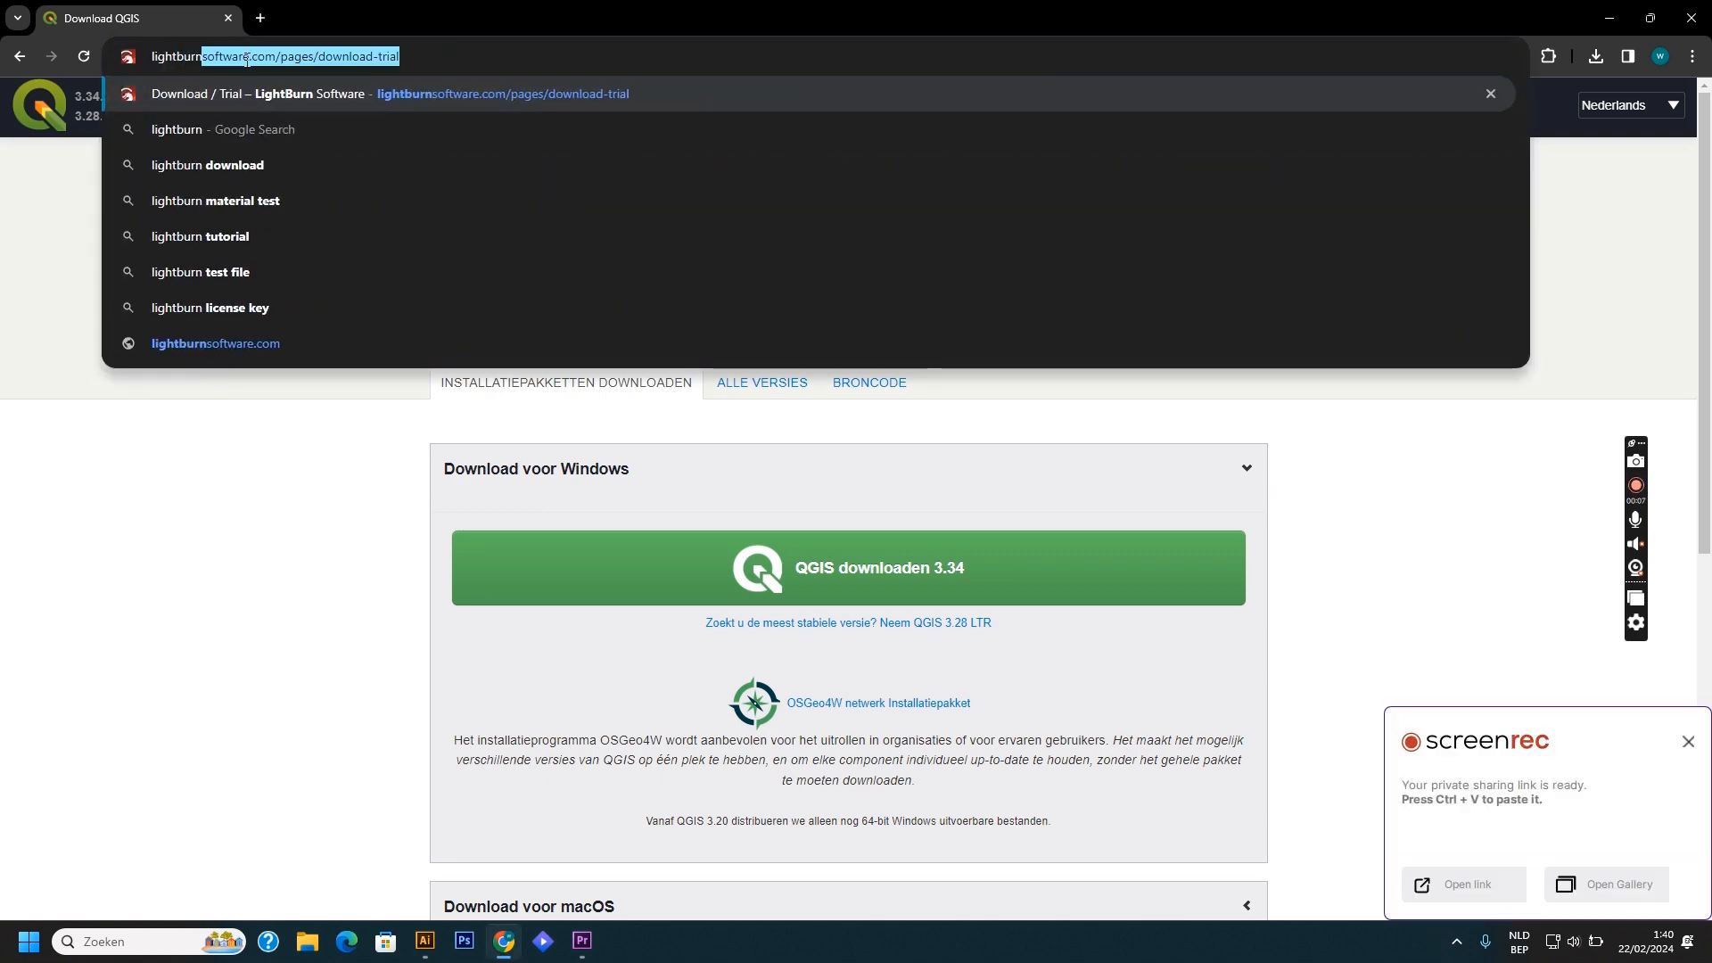
pyautogui.press('Return')
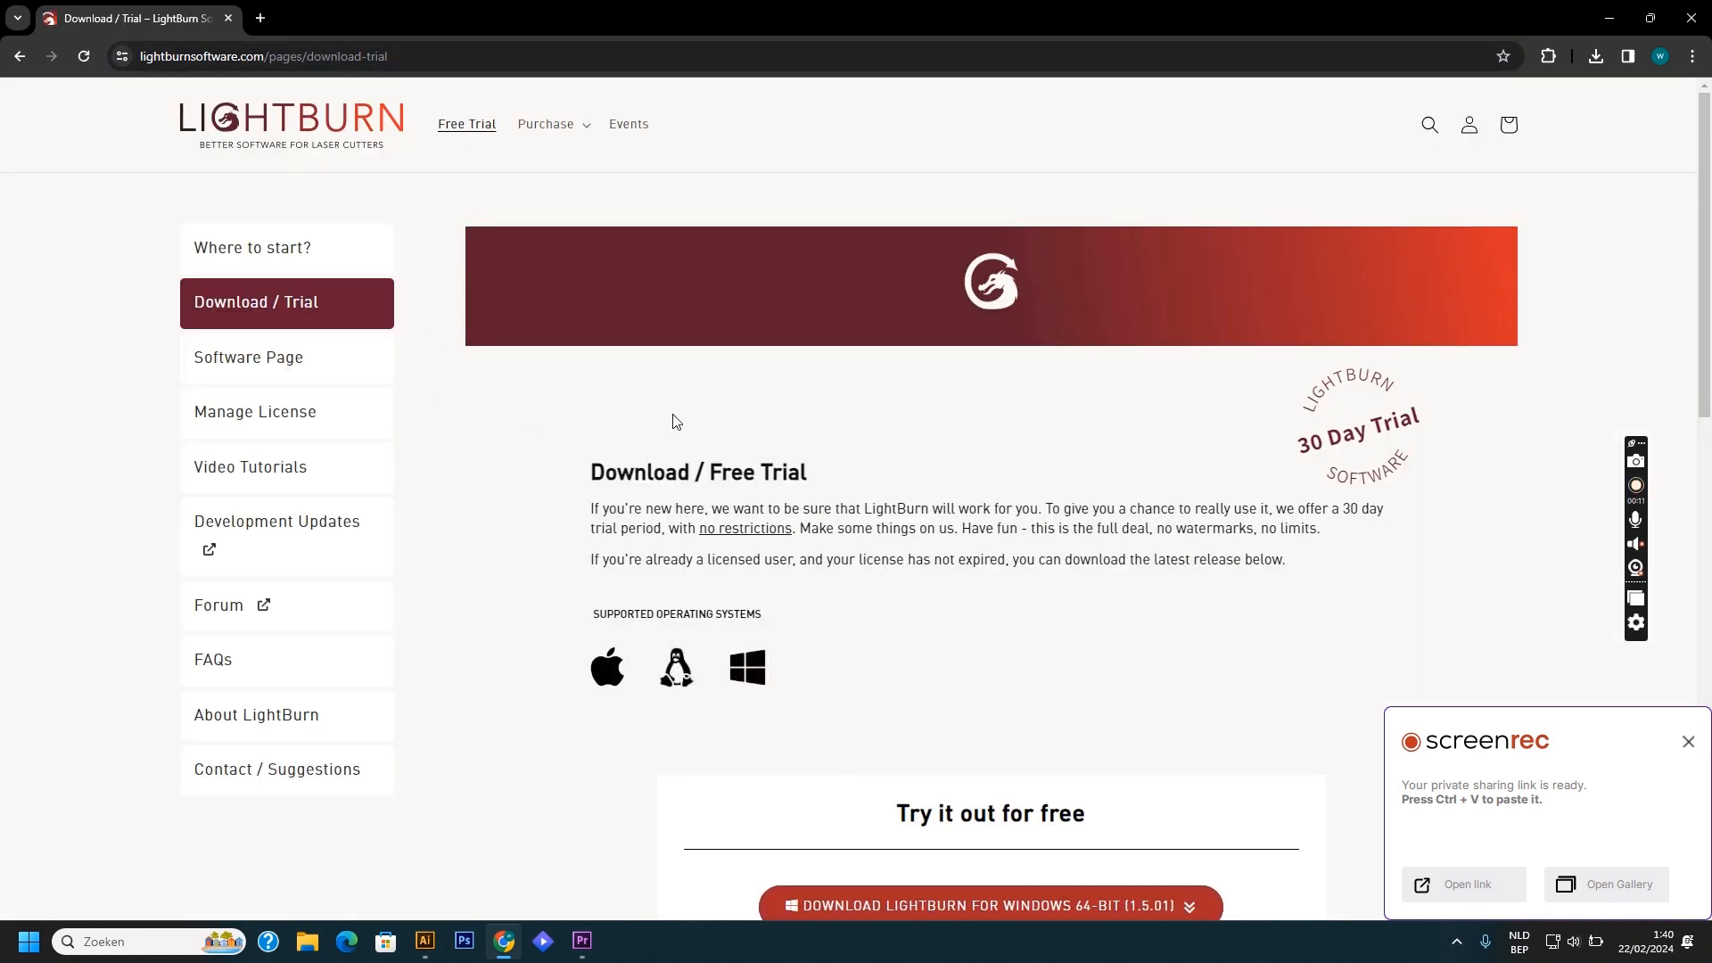
pyautogui.scroll(-1, 761, 397)
pyautogui.scroll(-1, 760, 398)
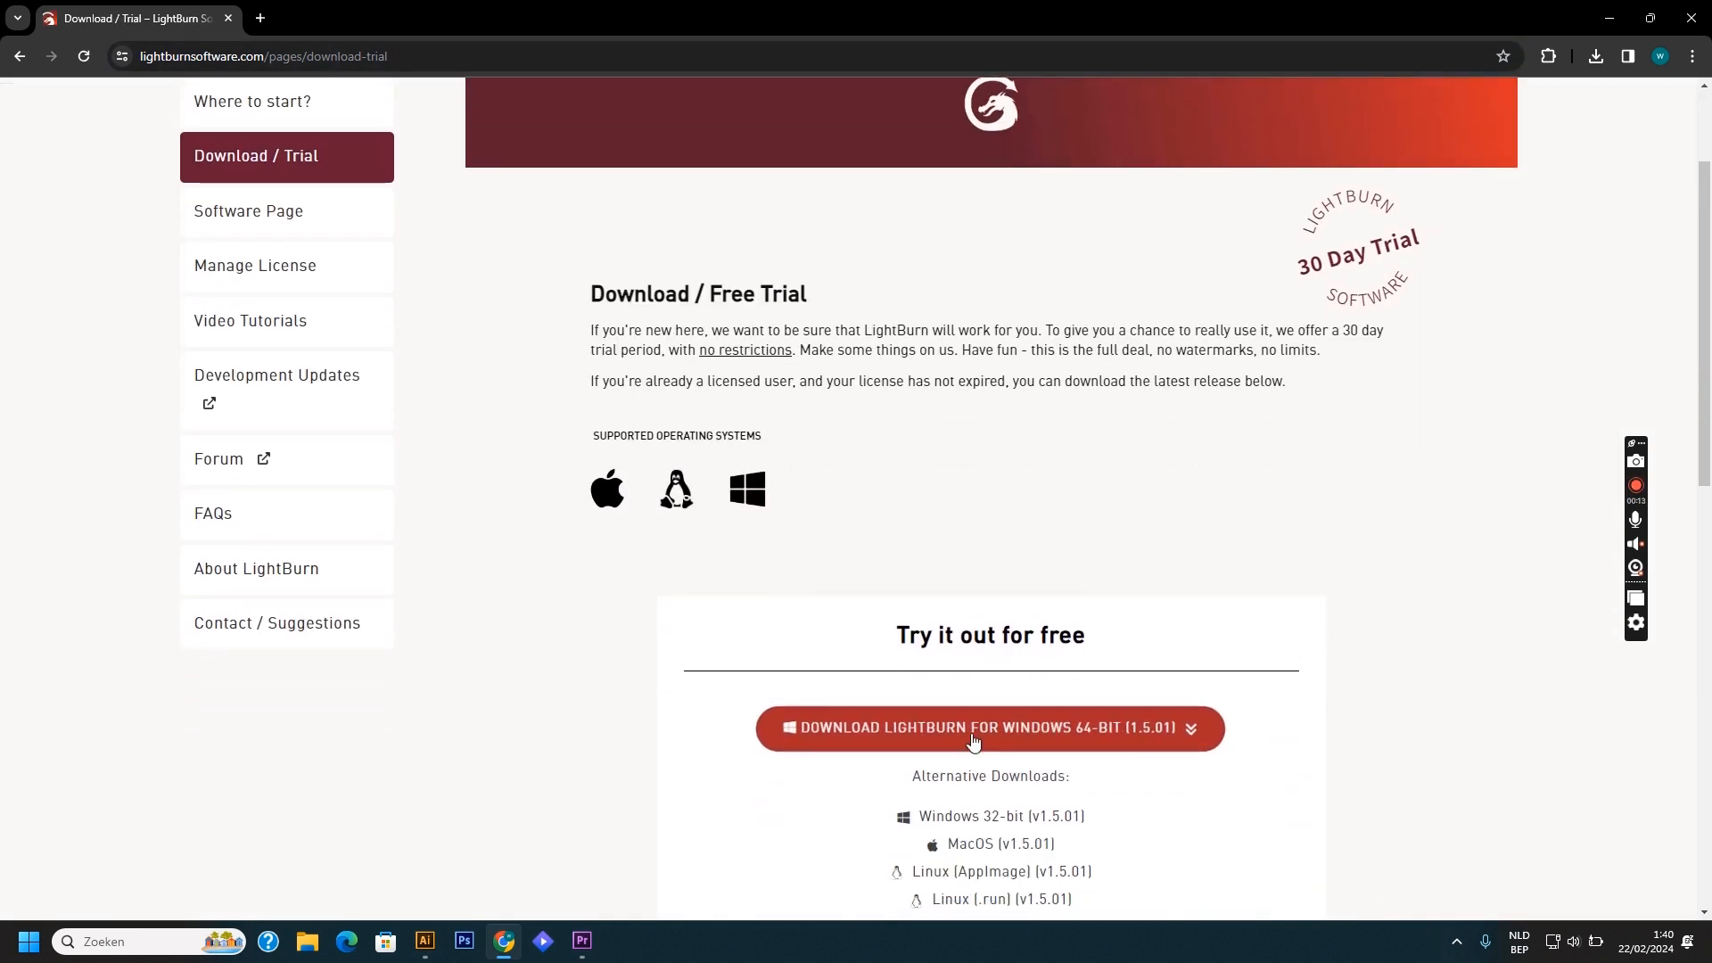
pyautogui.moveTo(898, 635); pyautogui.dragTo(1146, 653)
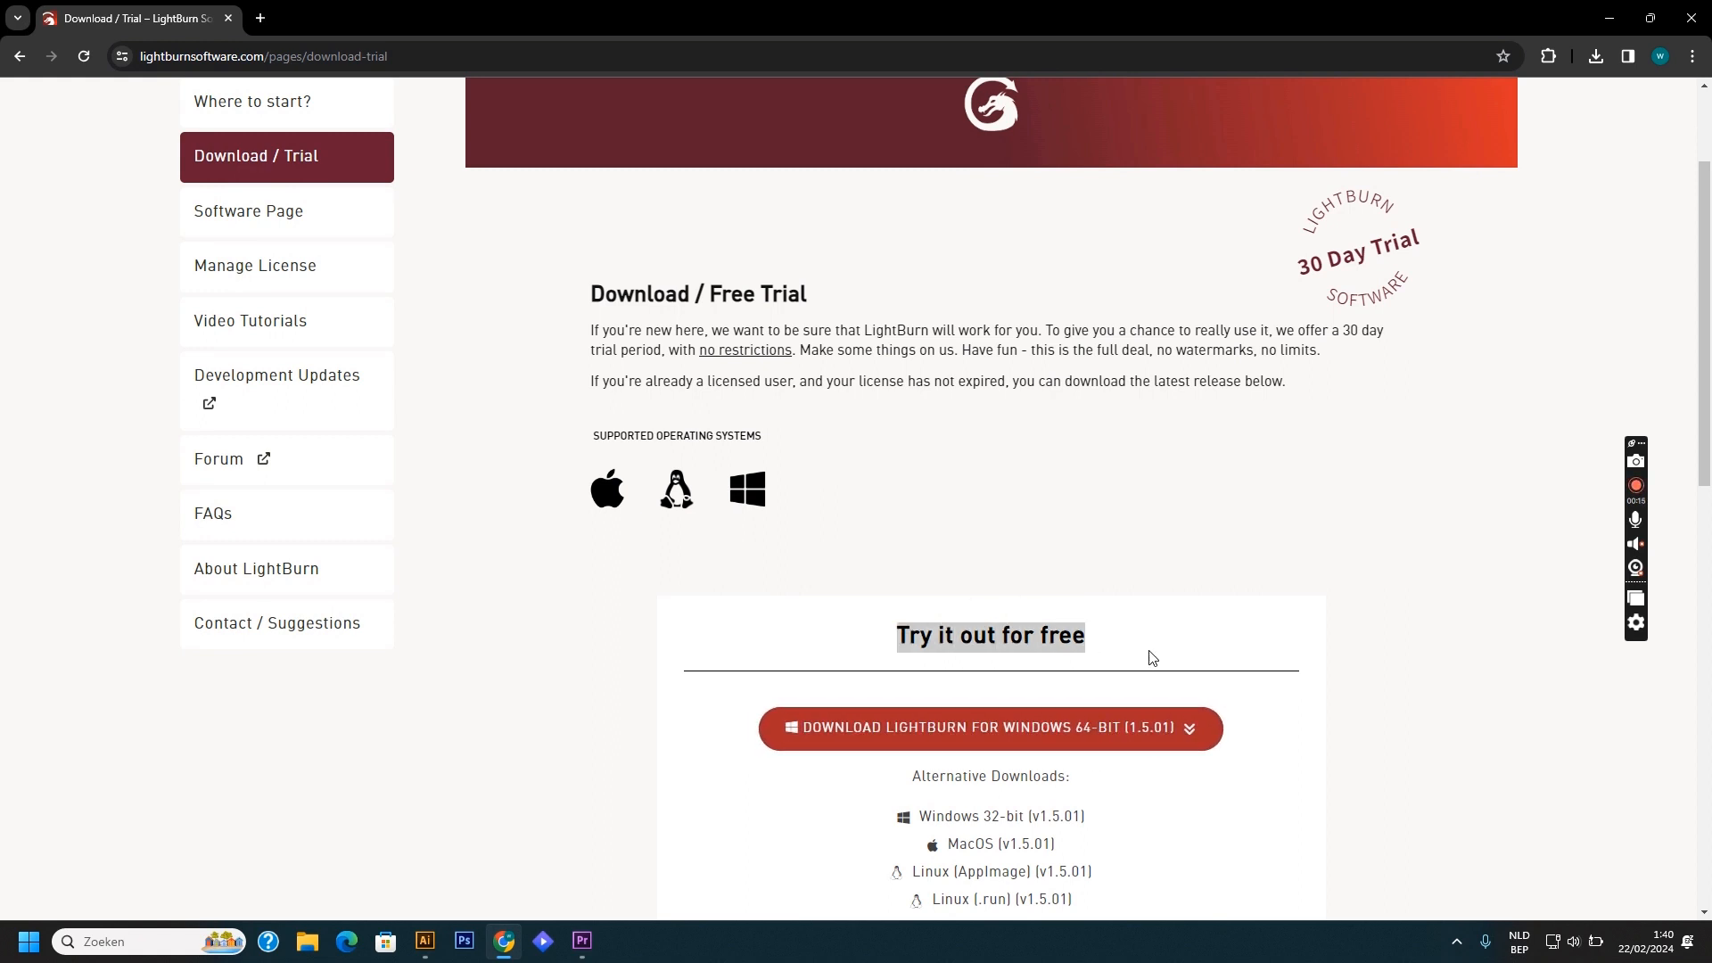
pyautogui.scroll(-2, 1115, 677)
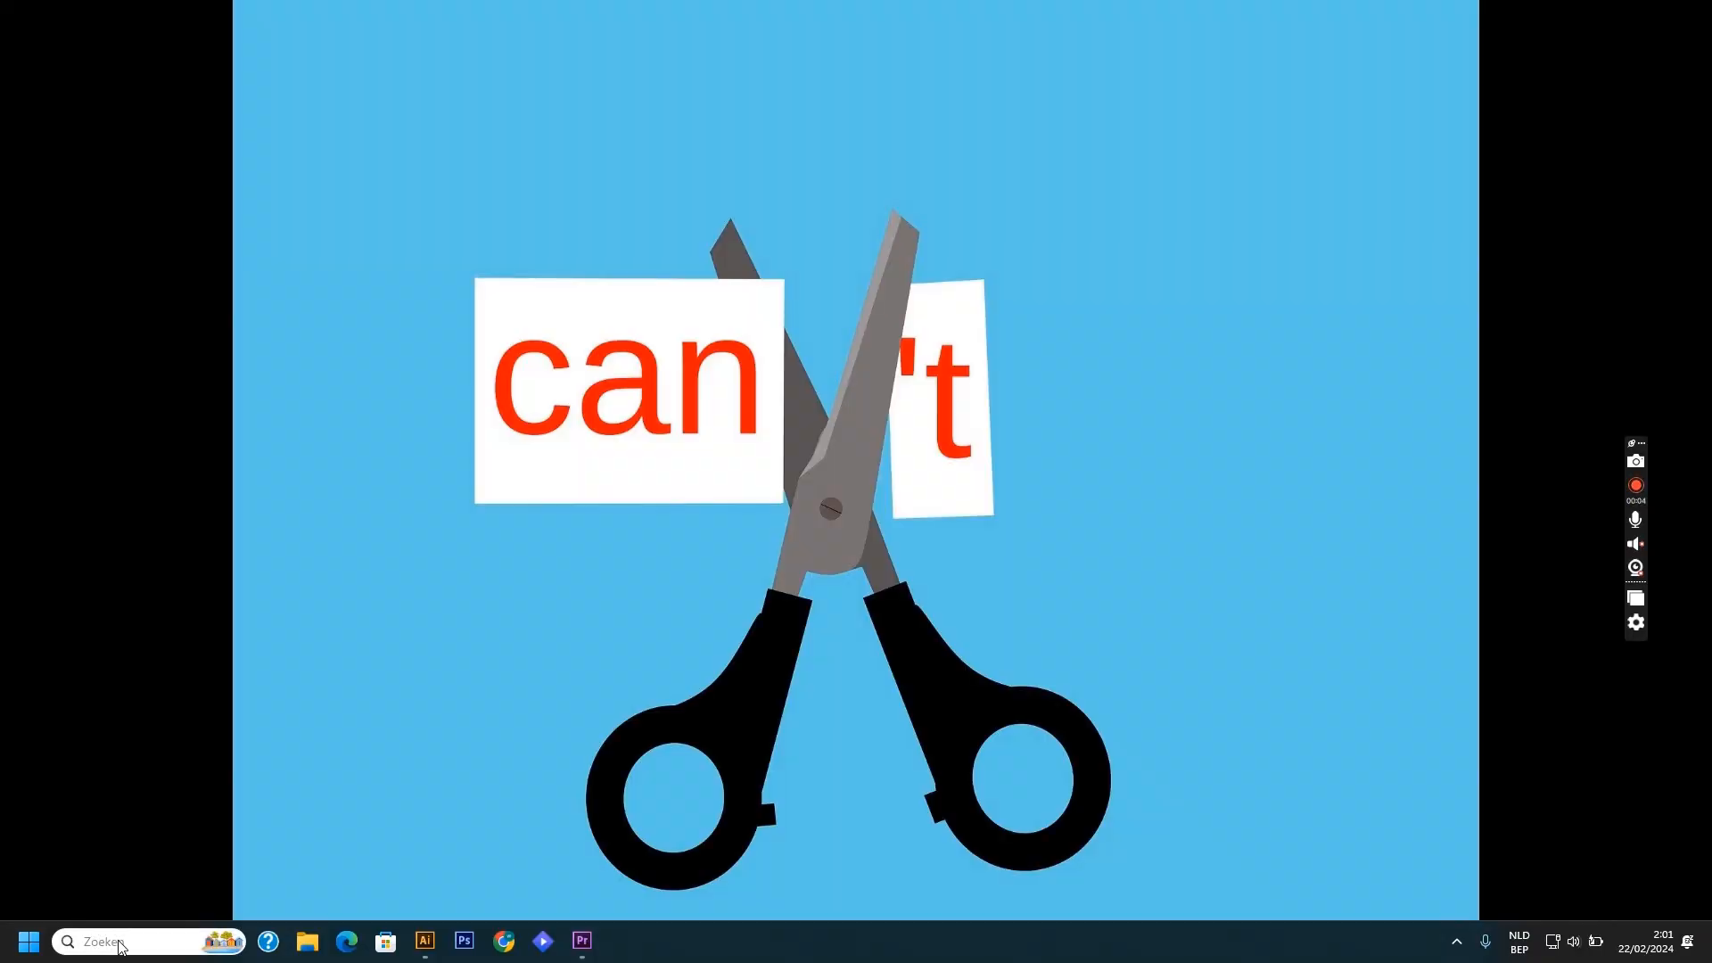
# Step: Find QGIS3 through the Windows search and launch it
pyautogui.click(122, 944)
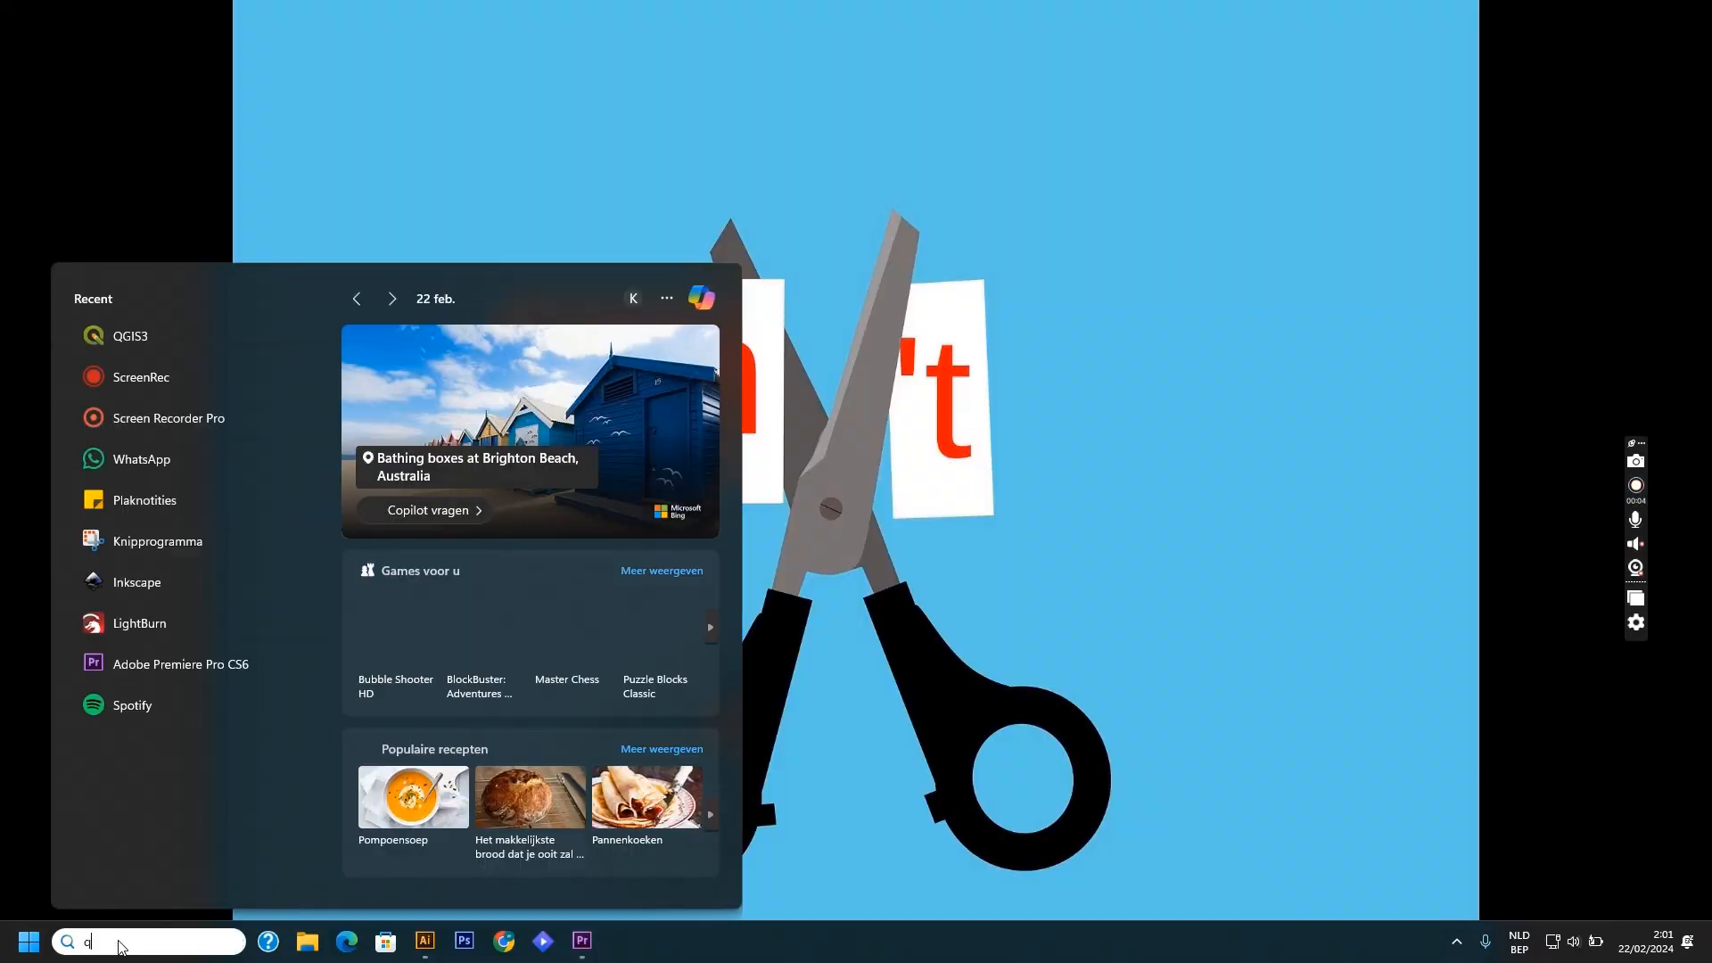
pyautogui.write('qgu')
pyautogui.press('BackSpace')
pyautogui.write('is')
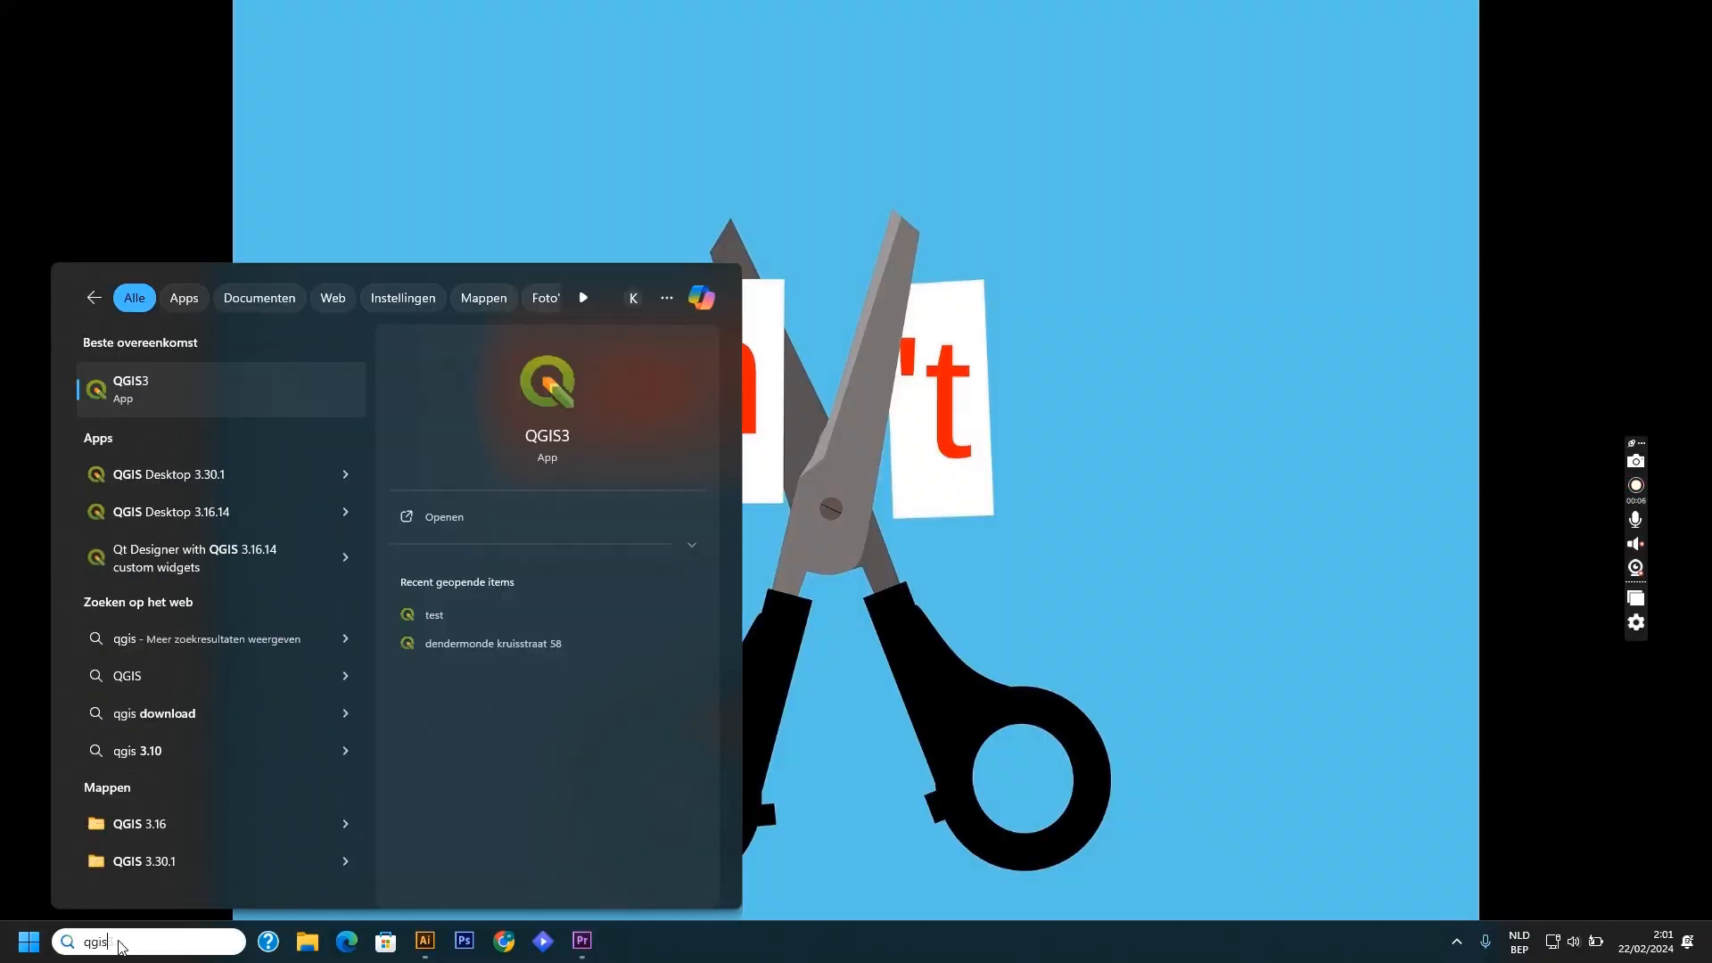
pyautogui.click(153, 392)
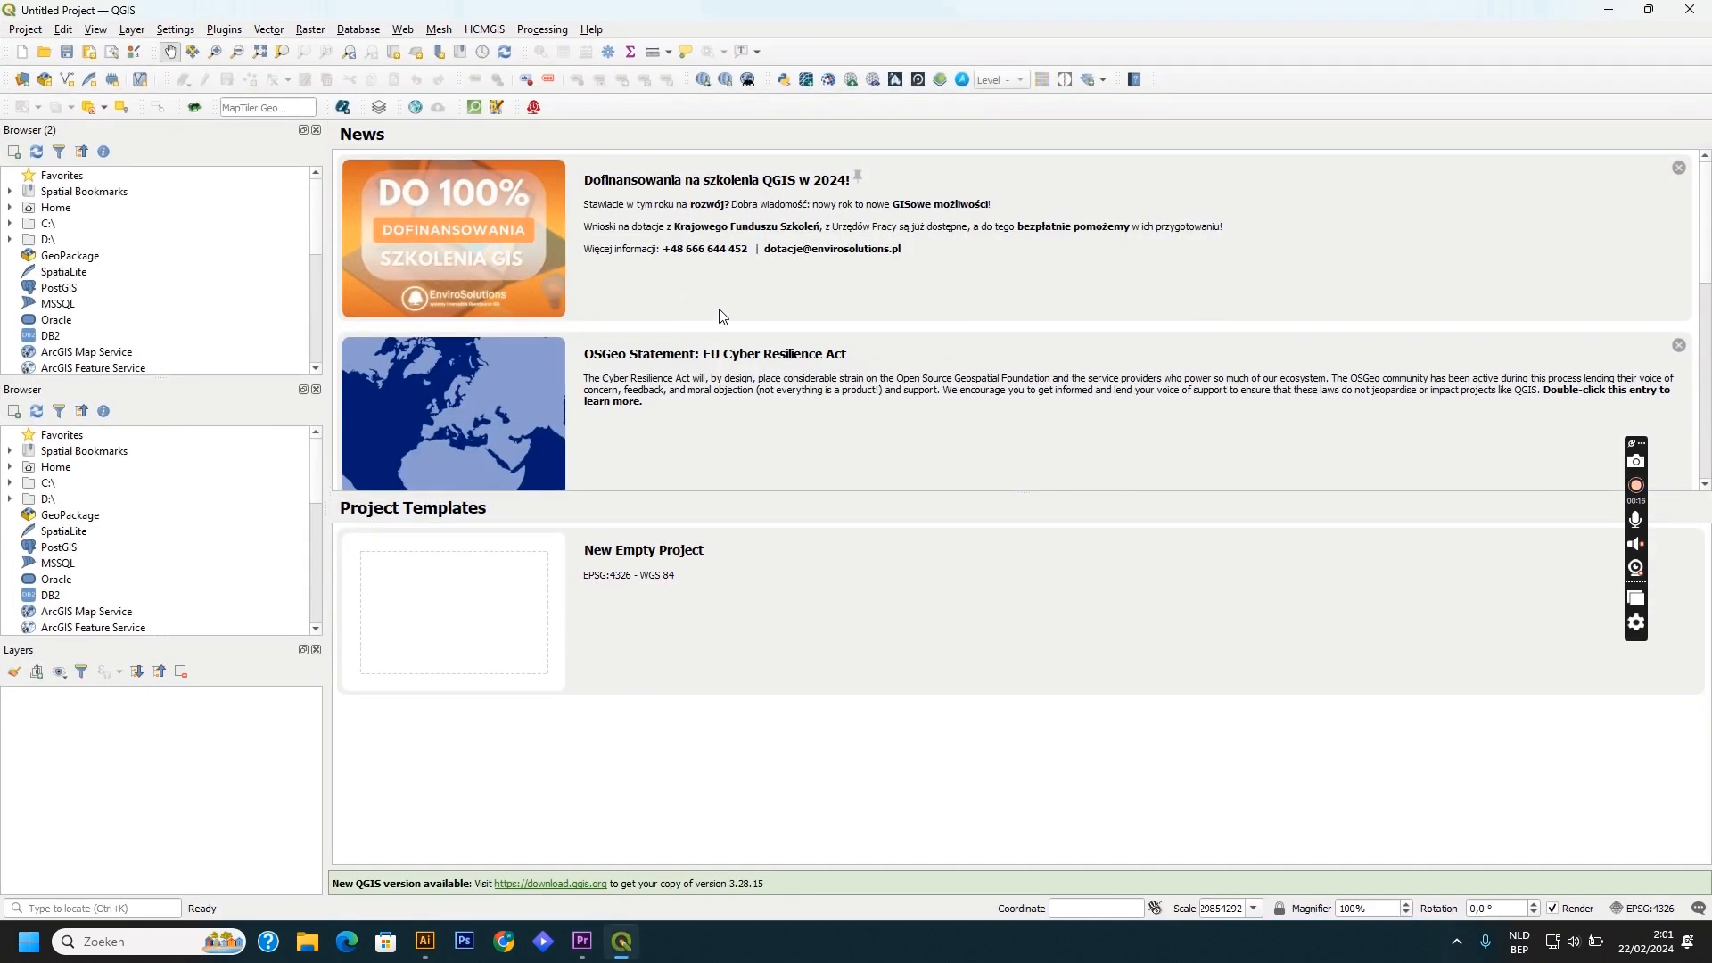
# Step: Open the QGIS plugin manager and look through the list of installed plugins
pyautogui.click(225, 32)
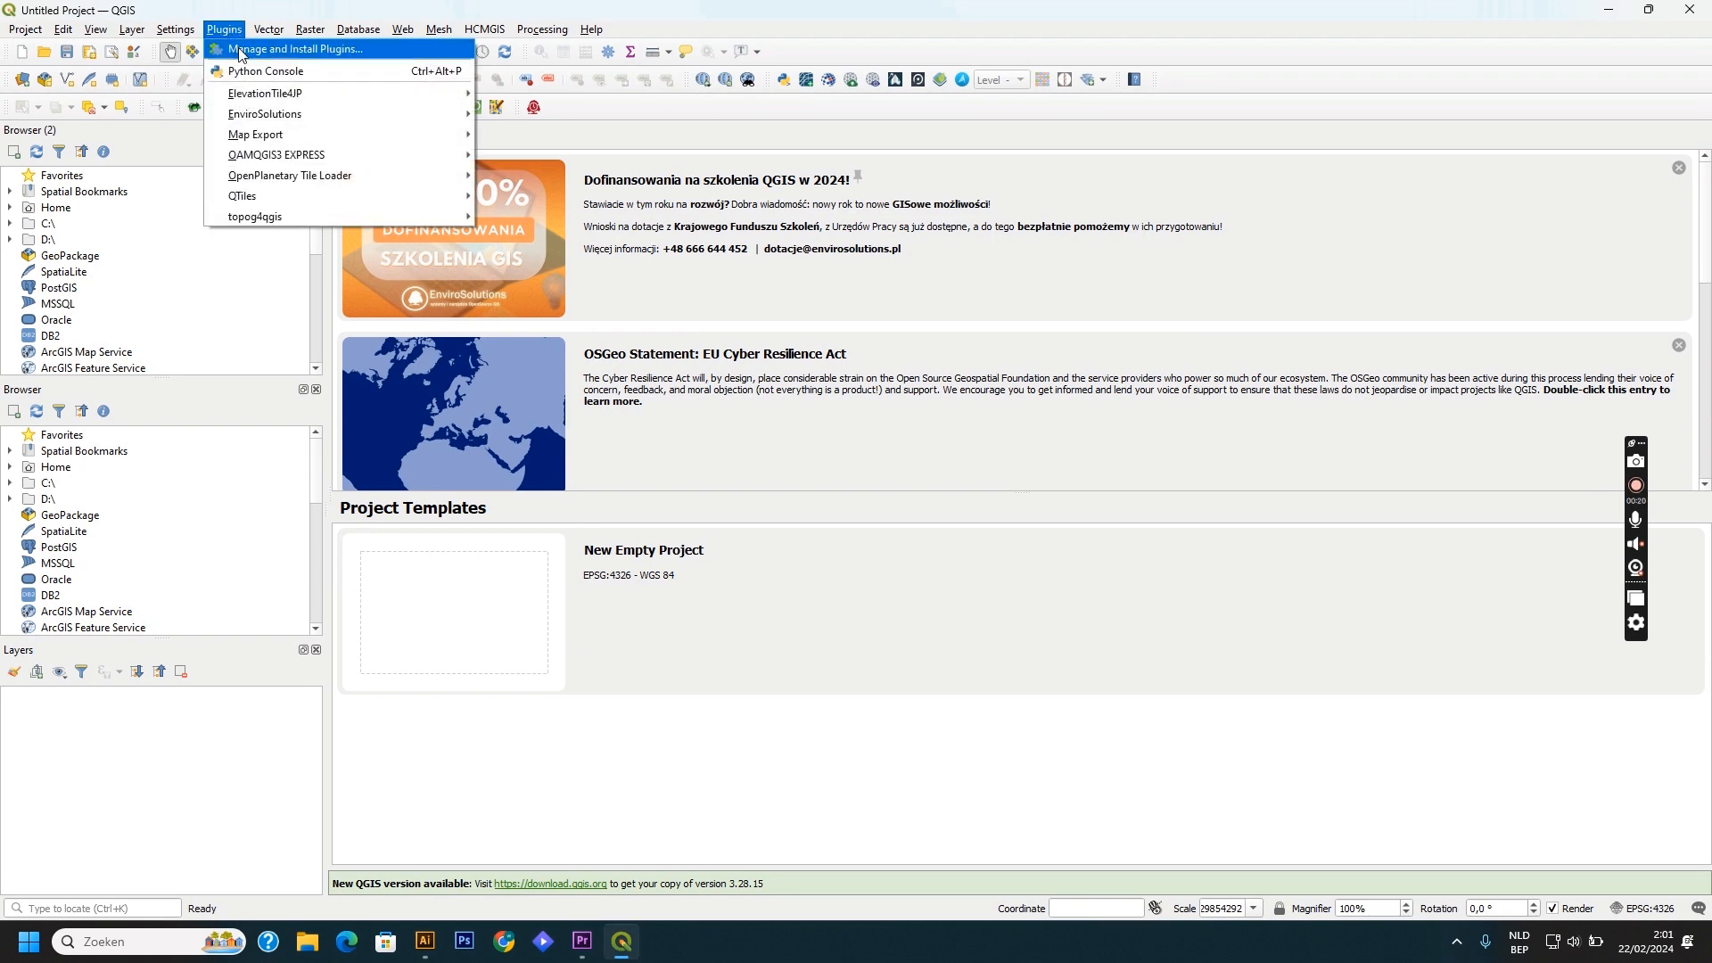
pyautogui.click(240, 51)
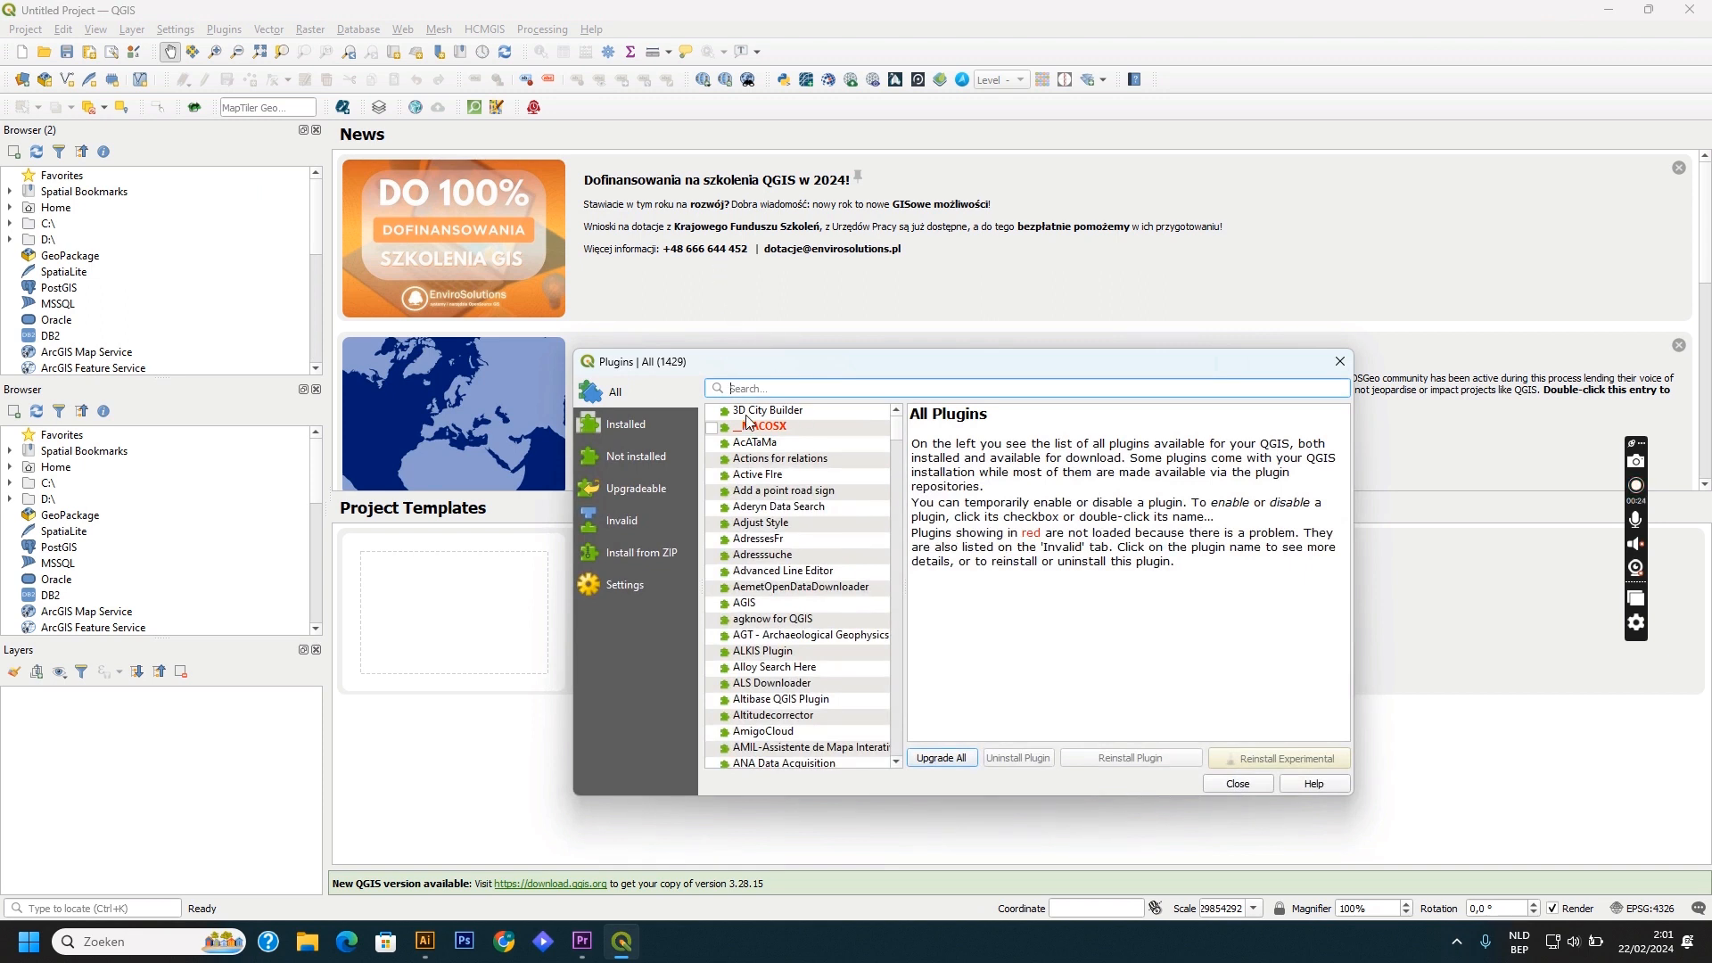
pyautogui.click(644, 421)
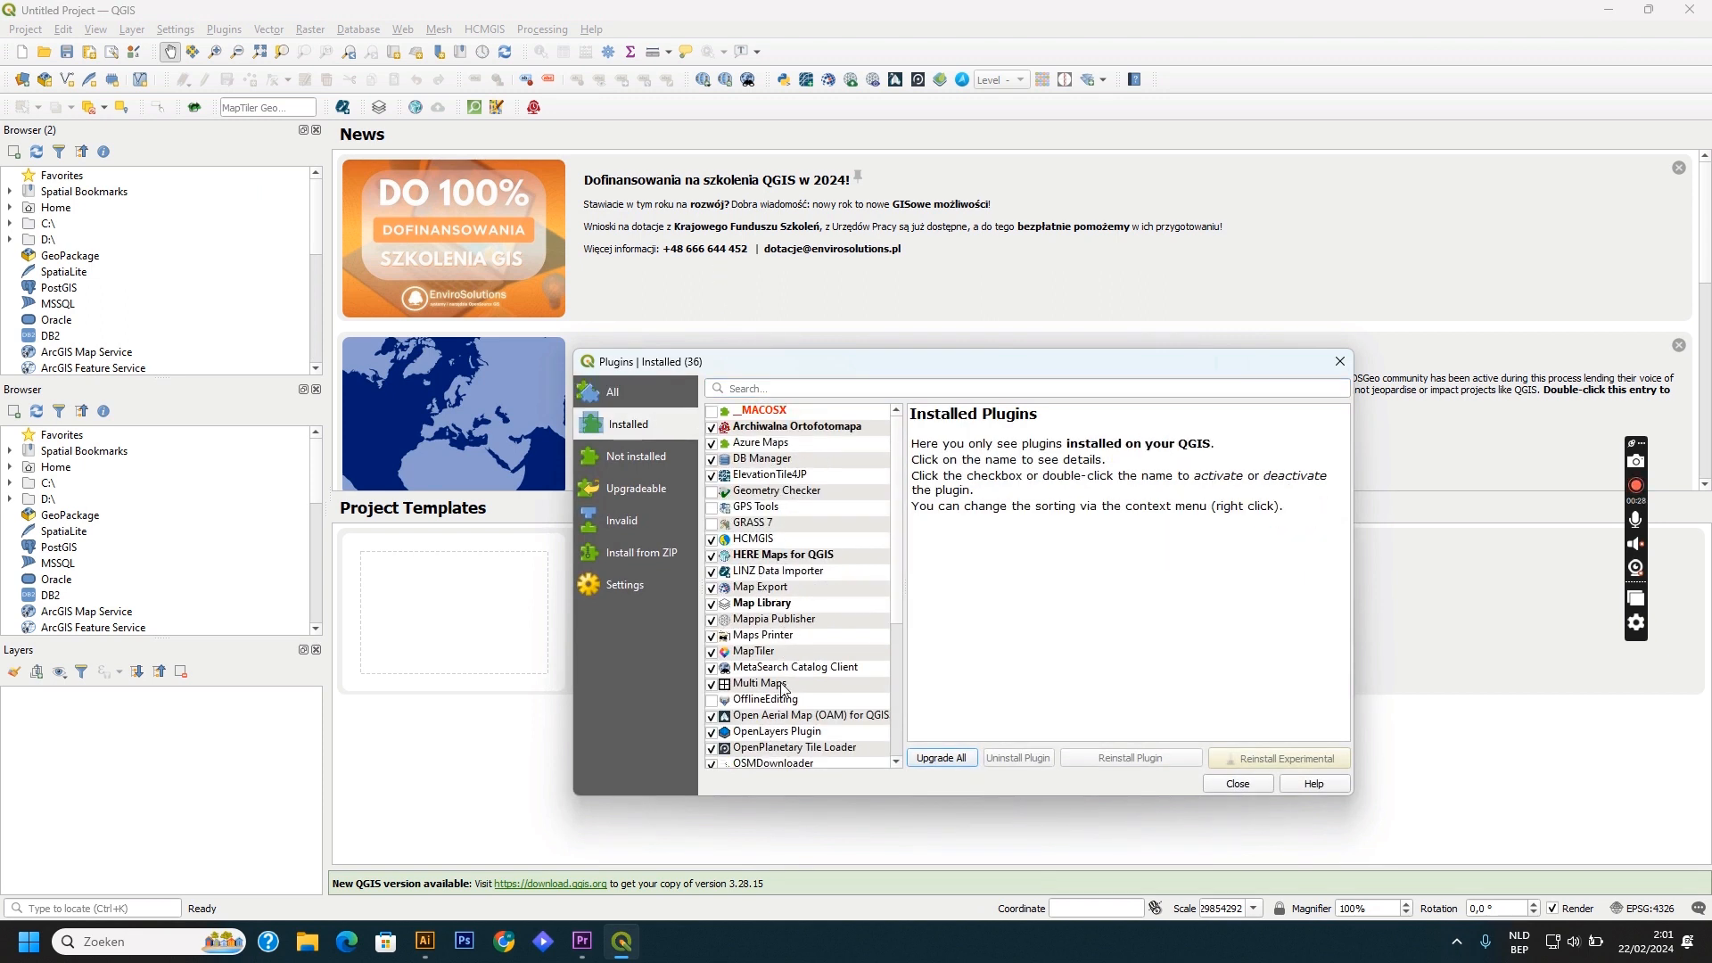
pyautogui.scroll(-1, 781, 688)
pyautogui.scroll(-3, 797, 606)
pyautogui.scroll(4, 790, 656)
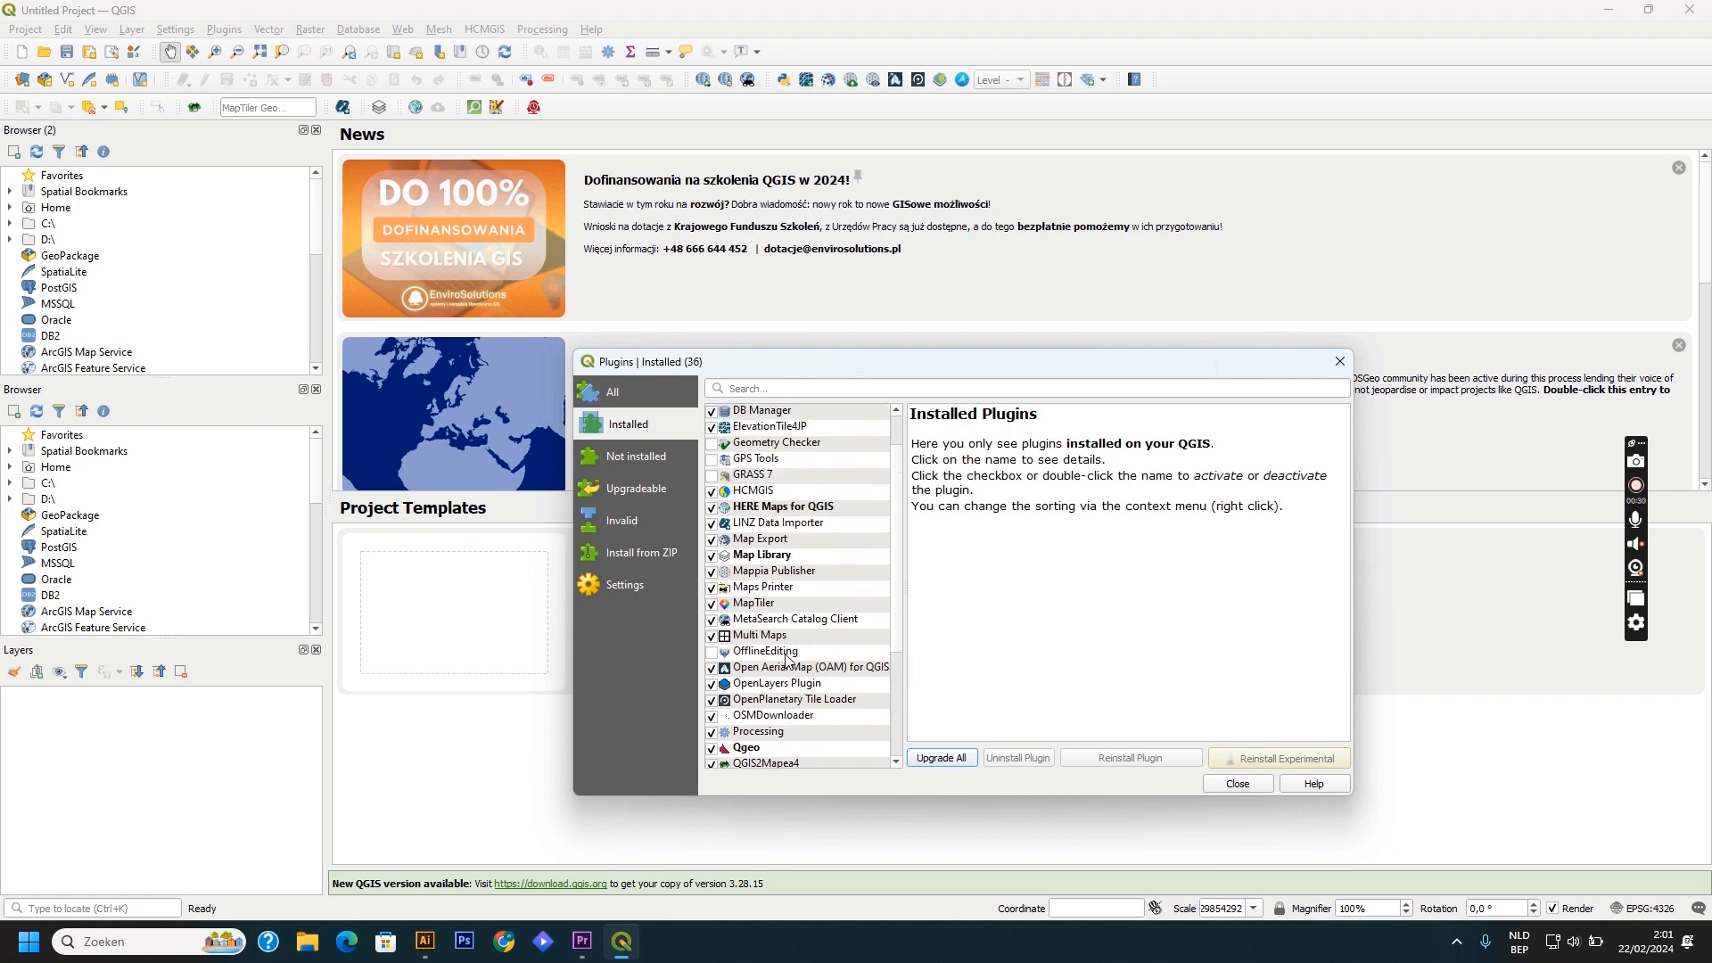
# Step: Search all plugins for "quickmap" and select the QuickMapServices plugin
pyautogui.click(640, 396)
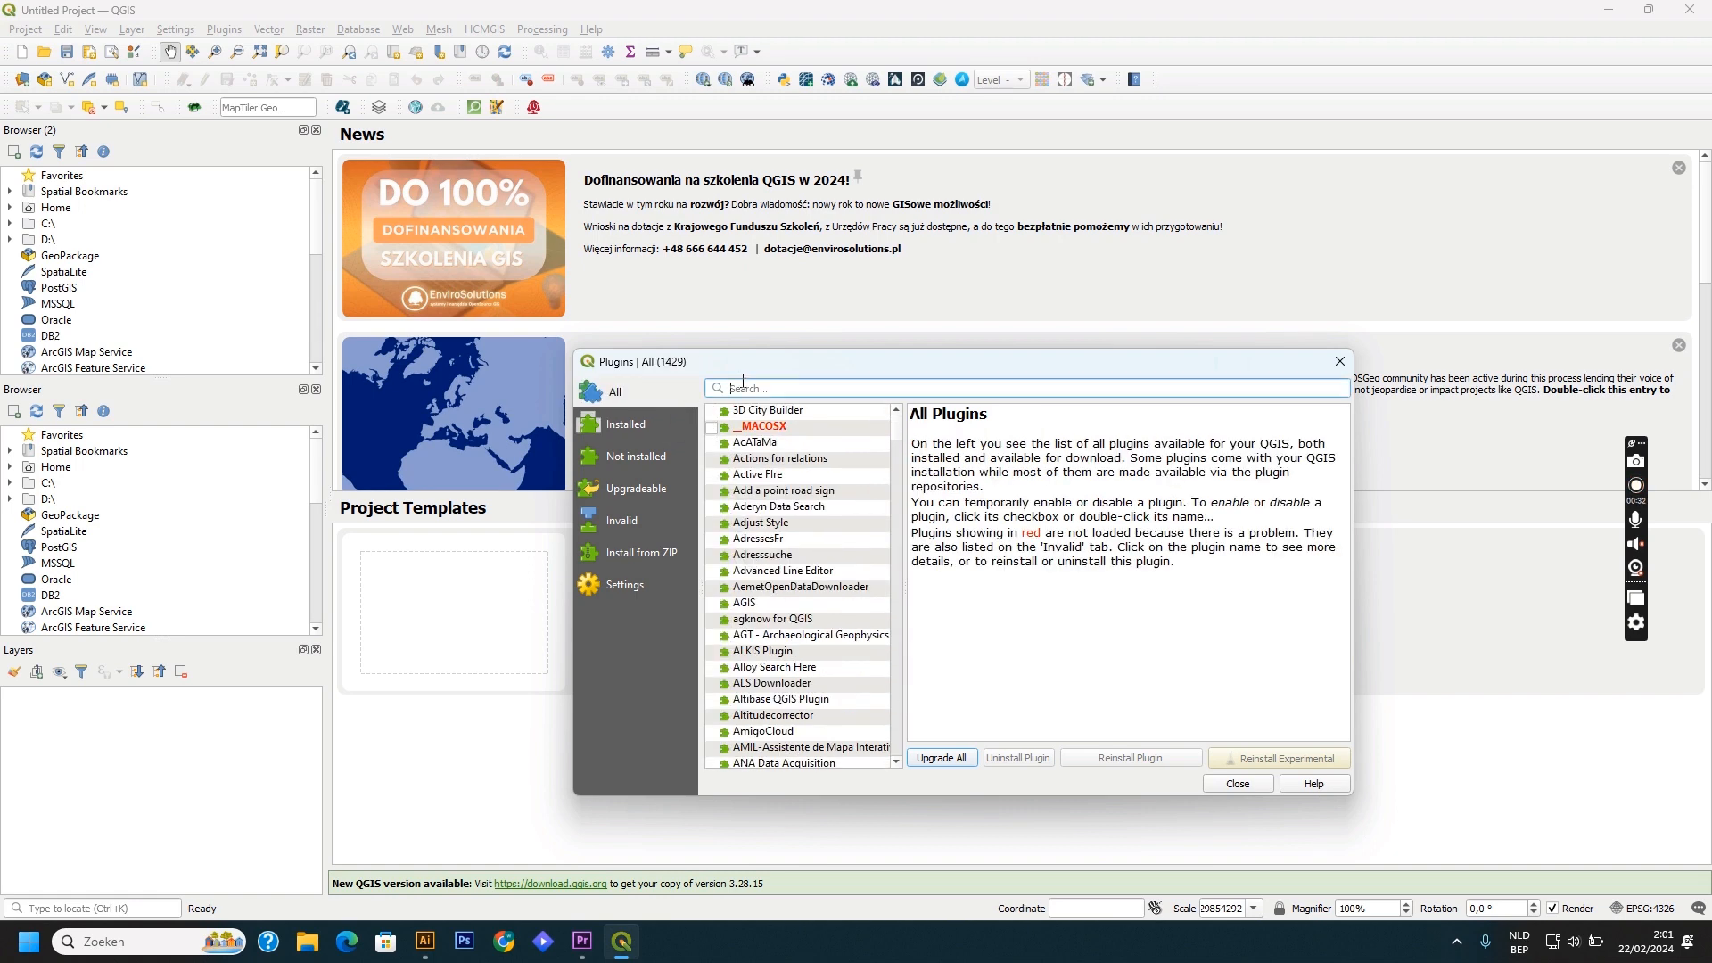
pyautogui.write('qu')
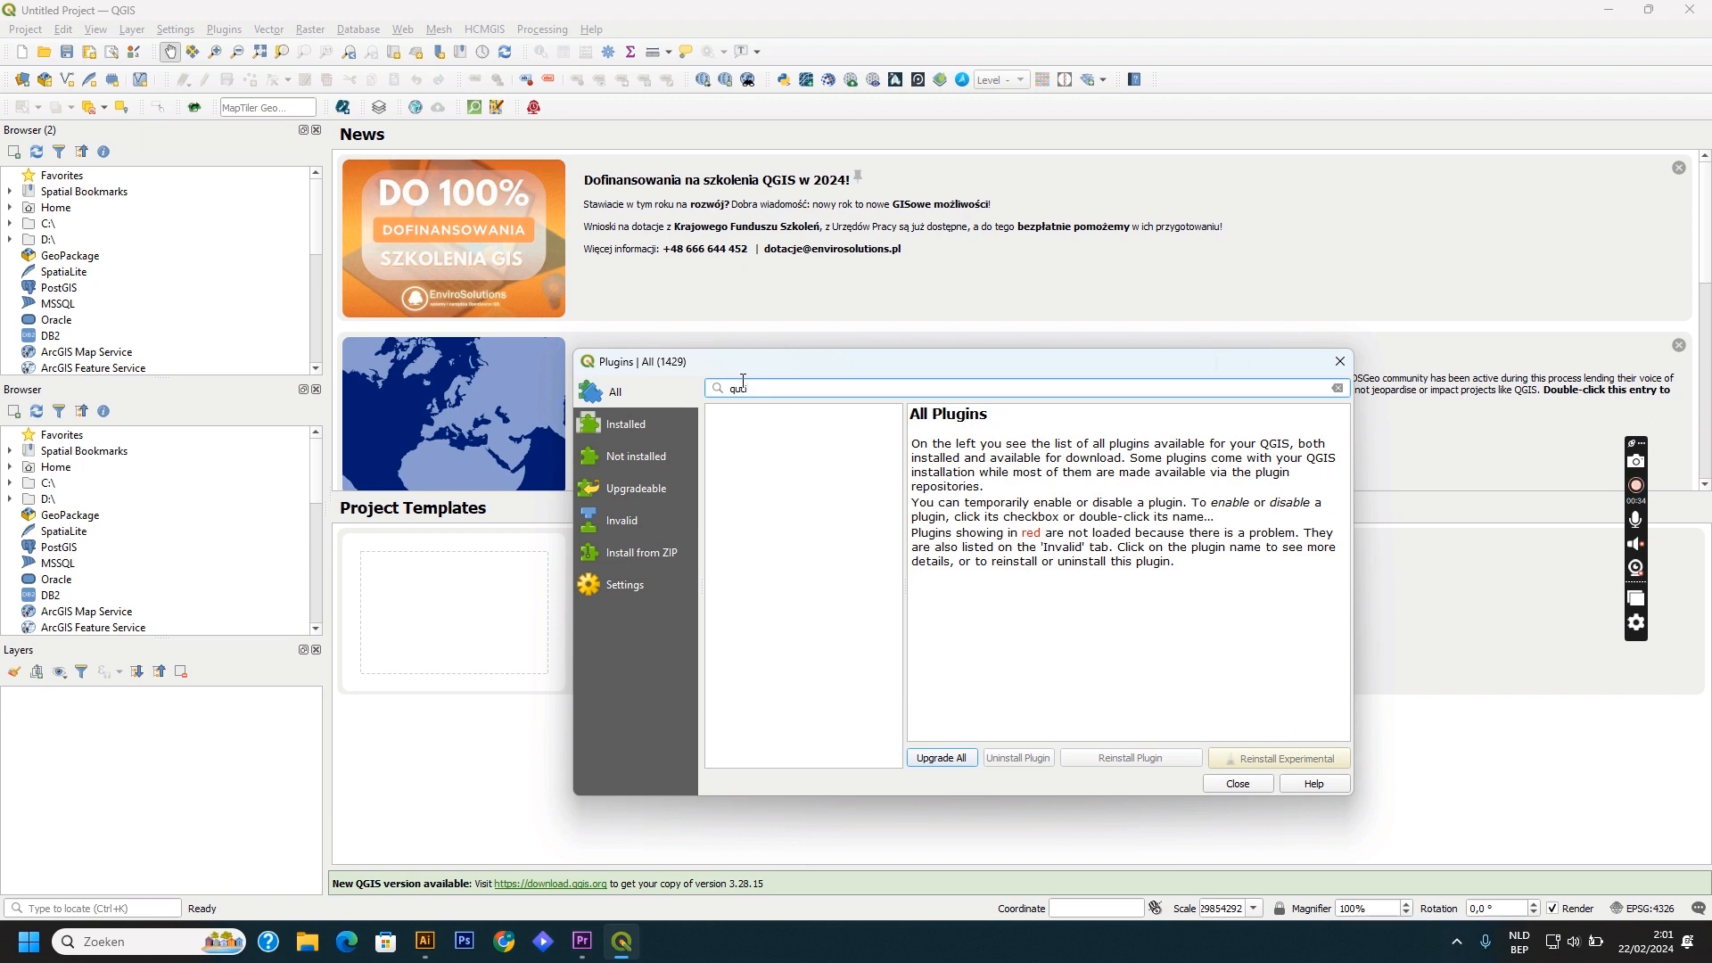
pyautogui.write('ick ma')
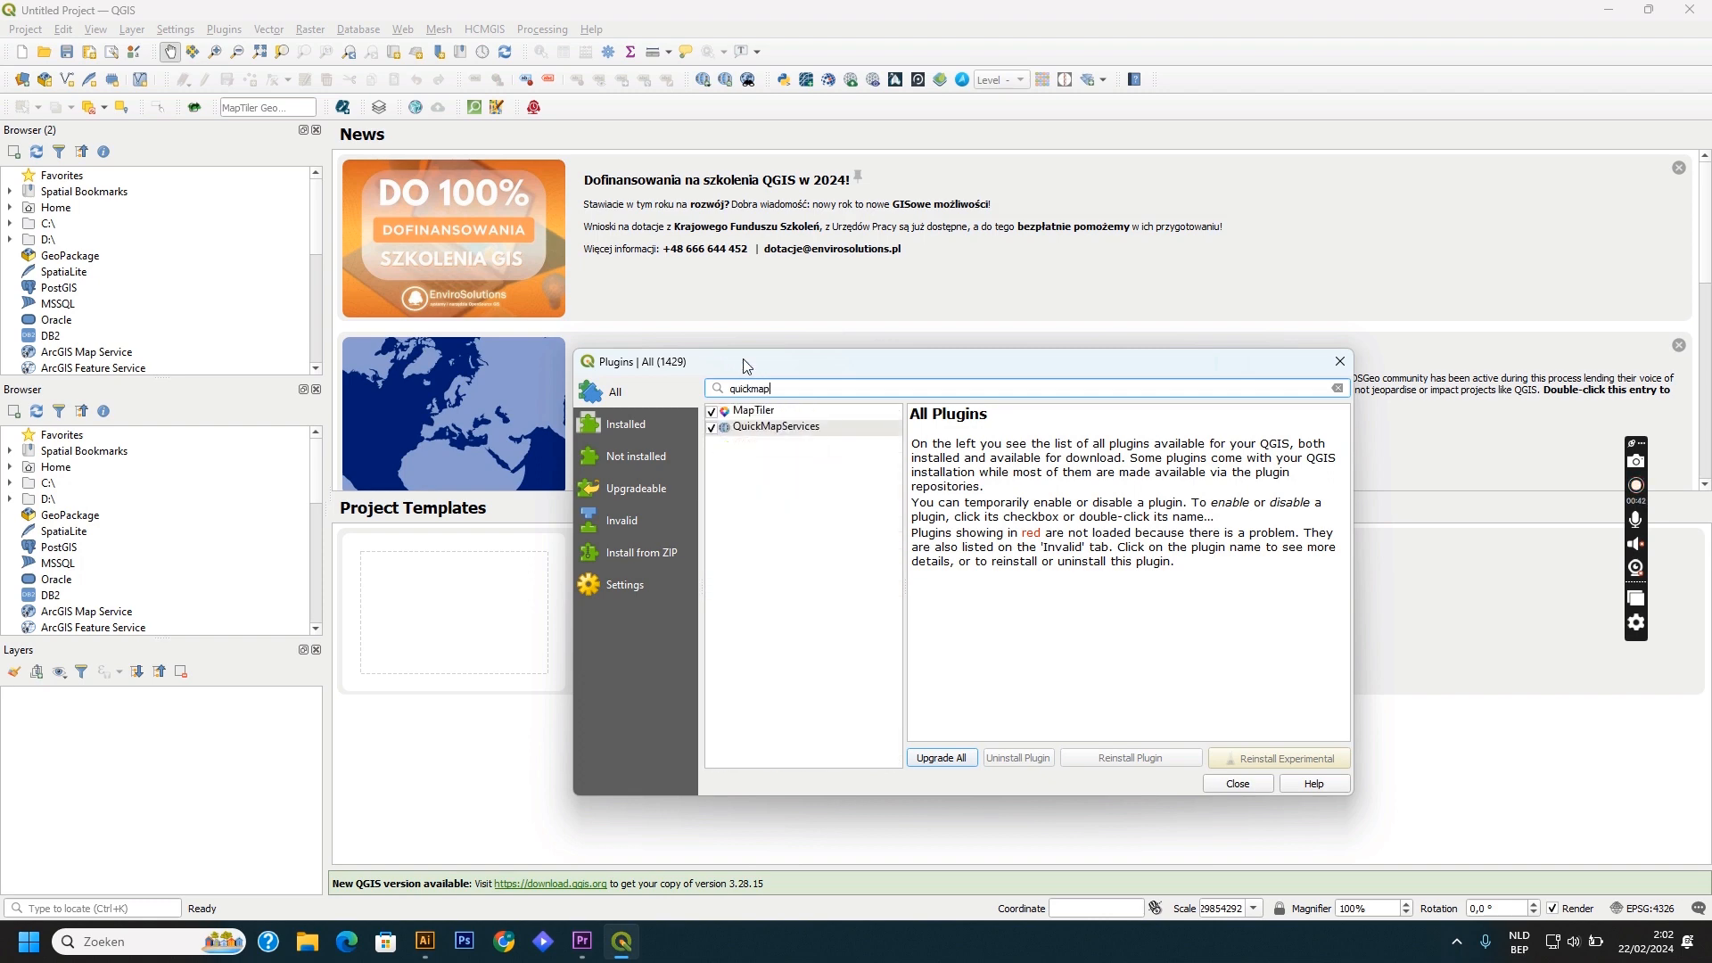
pyautogui.click(807, 426)
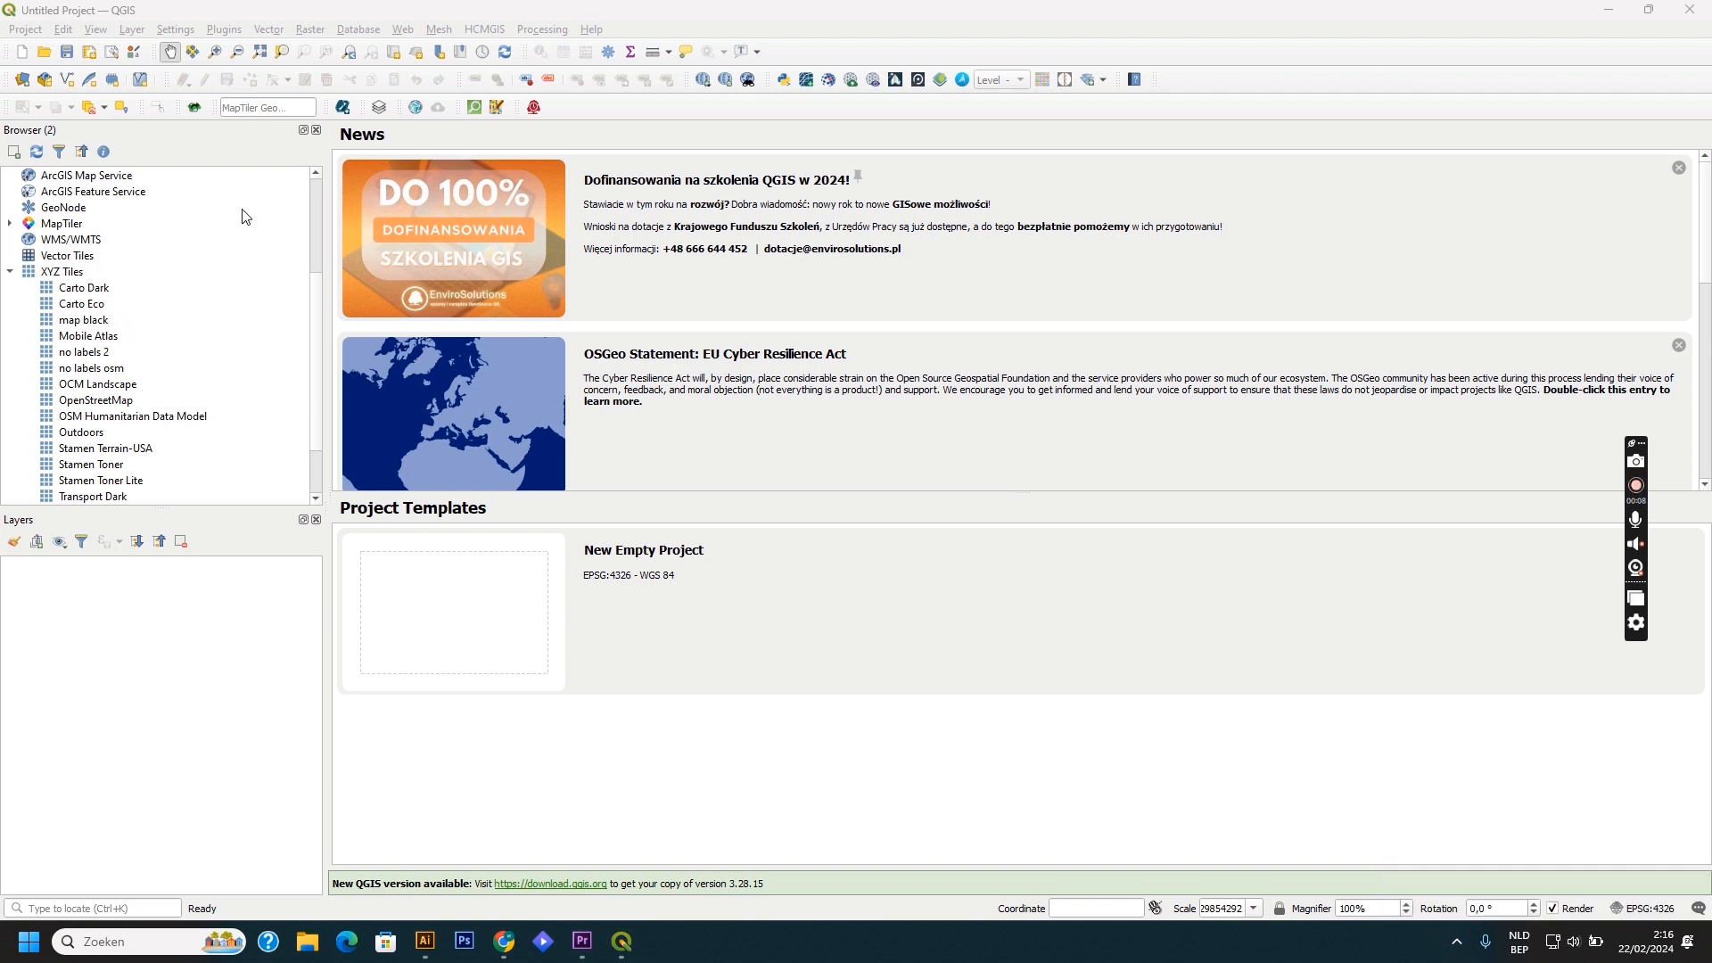
# Step: Add the OpenStreetMap layer from the XYZ Tiles connections to the project
pyautogui.moveTo(316, 288); pyautogui.dragTo(321, 204)
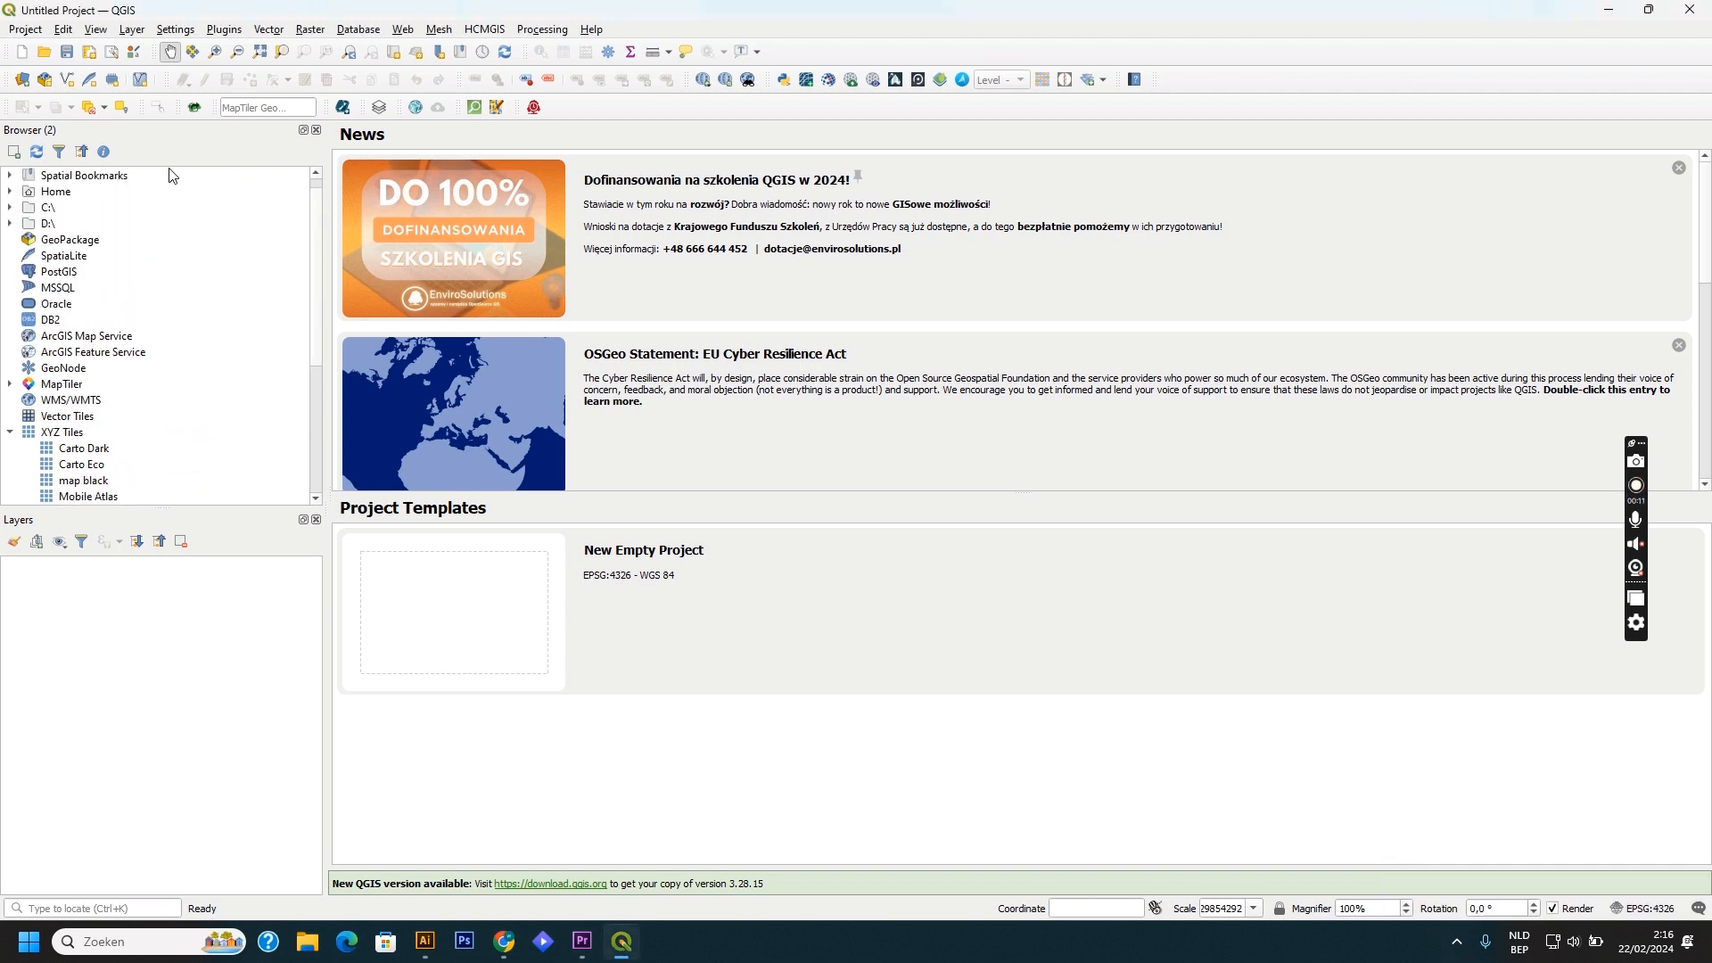
pyautogui.click(64, 436)
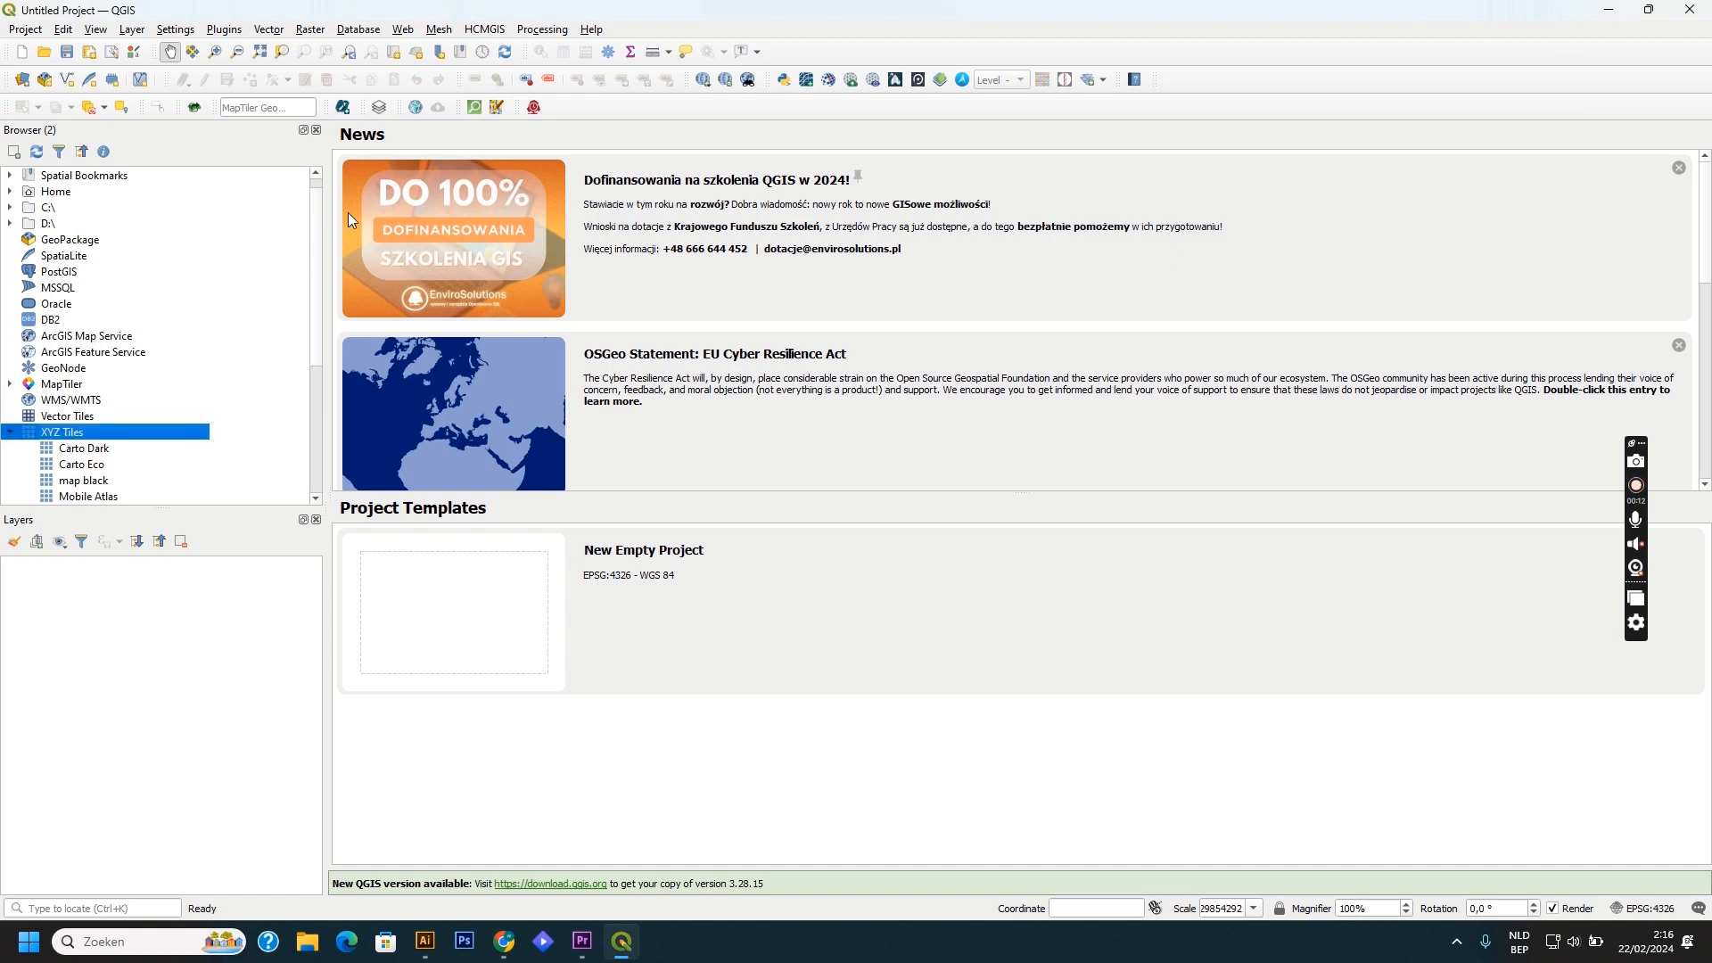
pyautogui.moveTo(318, 256); pyautogui.dragTo(315, 365)
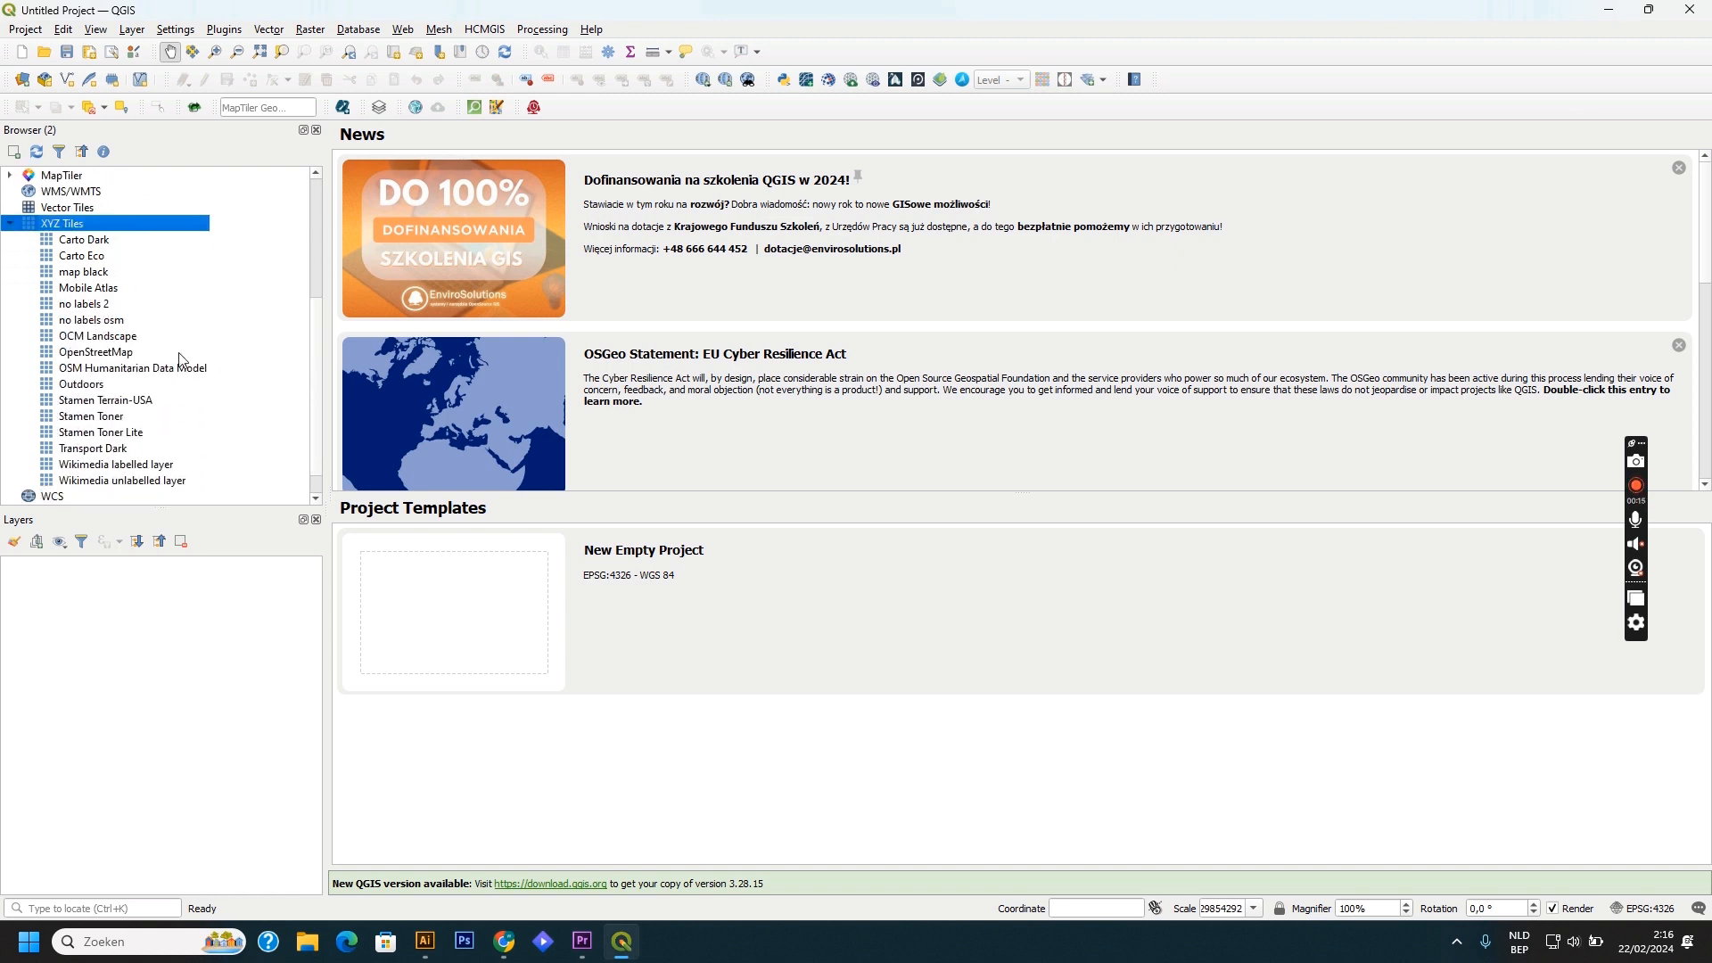
pyautogui.doubleClick(125, 354)
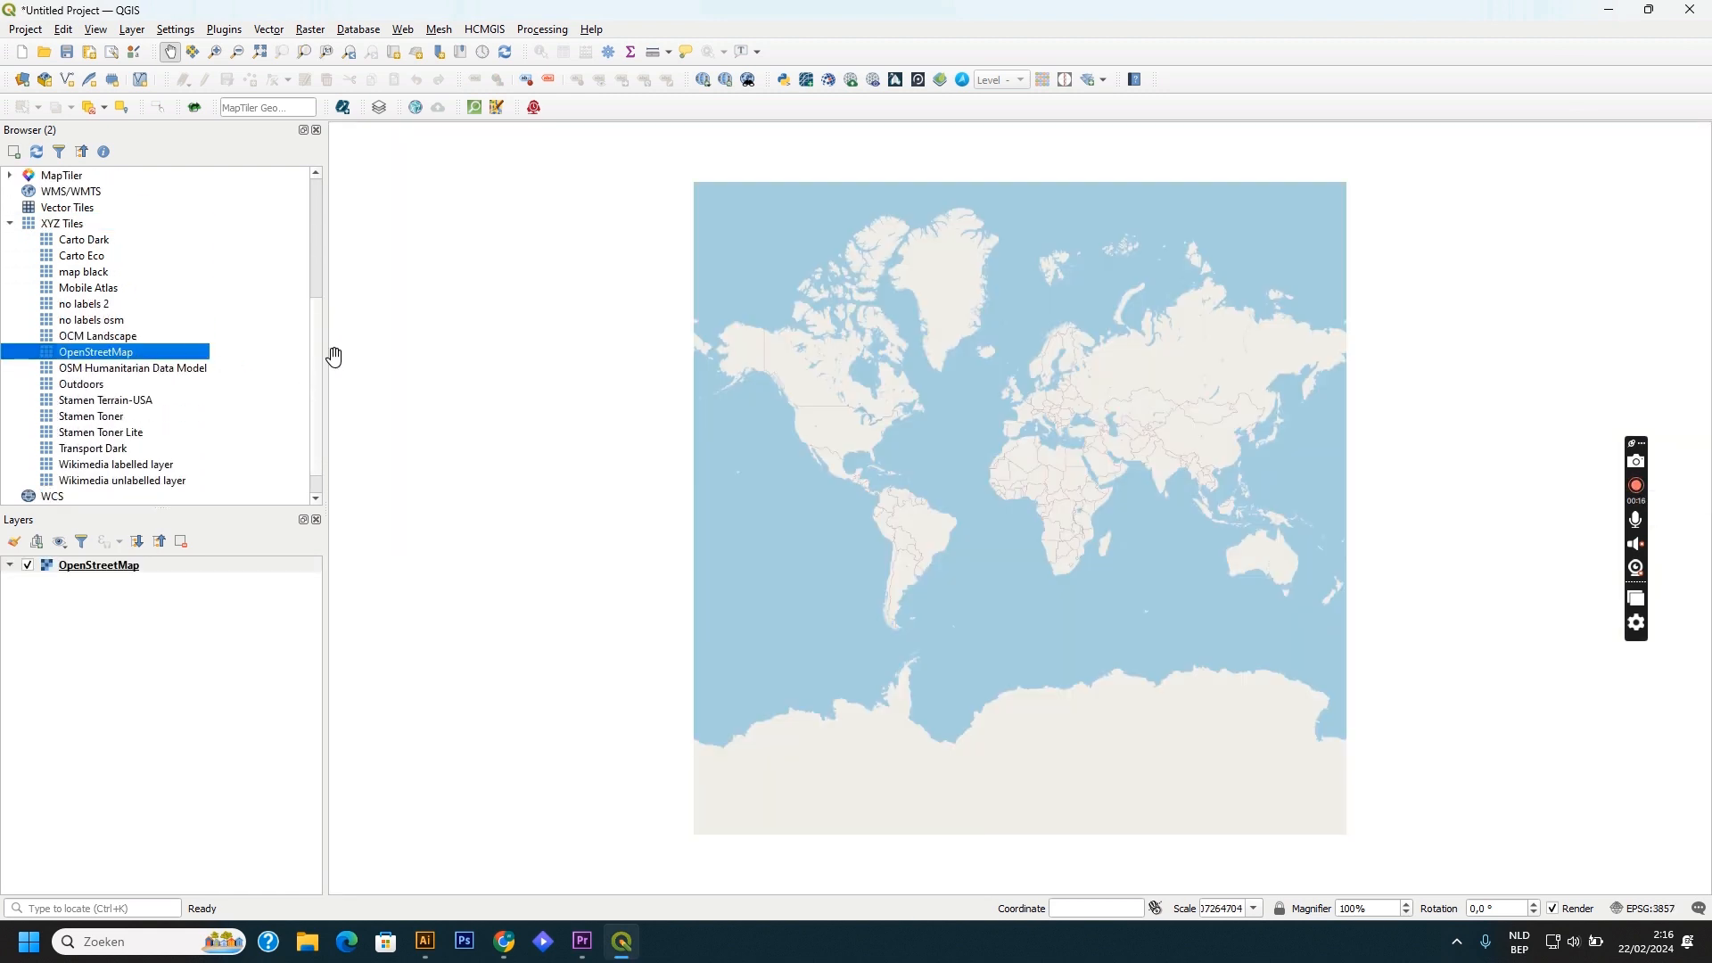
# Step: Navigate the map to Belgium and frame the ring-shaped city centre of Mechelen at a scale of 1:12650
pyautogui.scroll(1, 1070, 454)
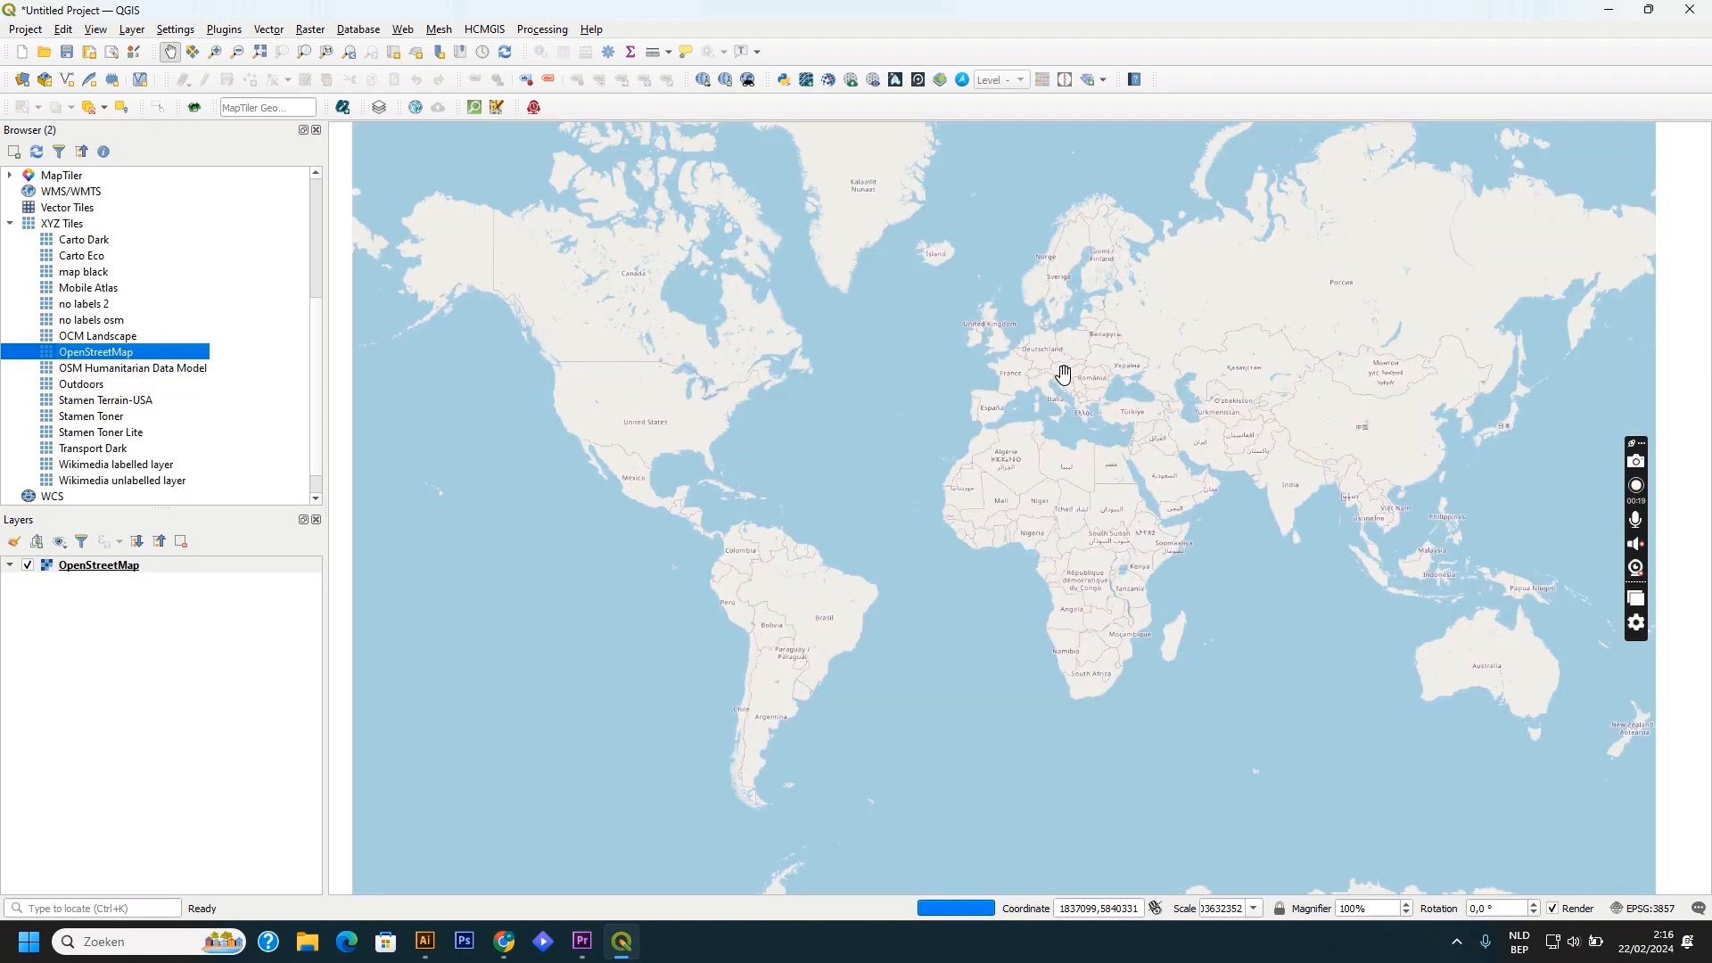
pyautogui.scroll(3, 1062, 375)
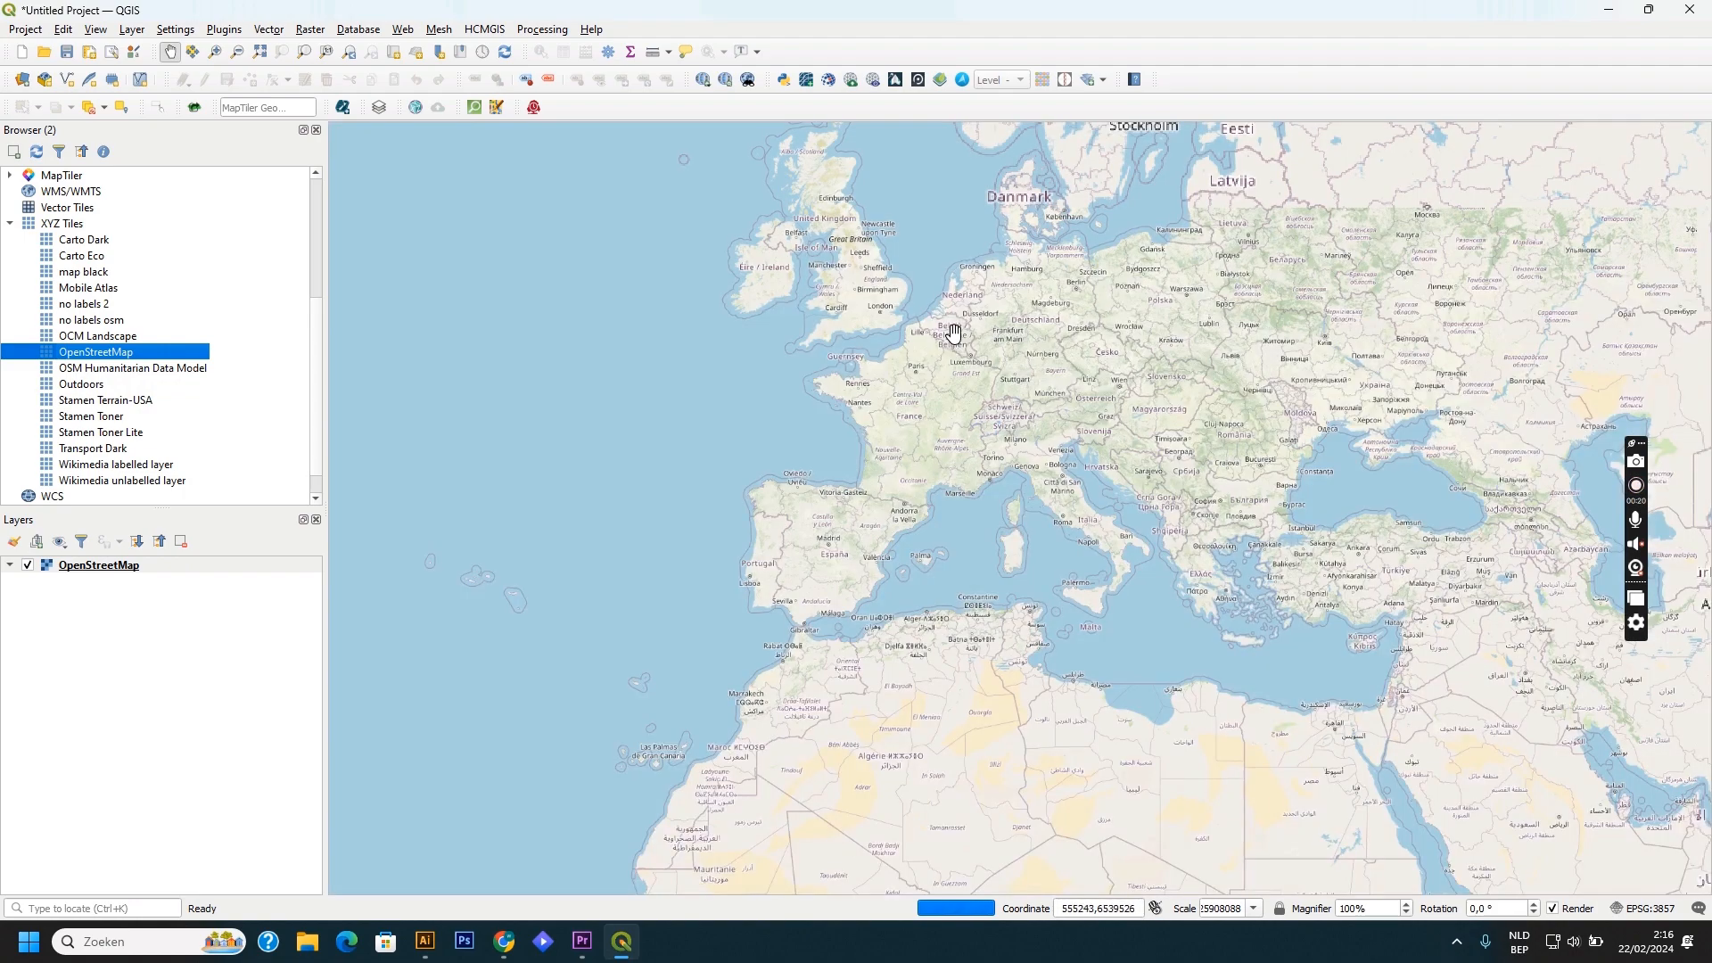
pyautogui.moveTo(952, 335); pyautogui.dragTo(934, 429)
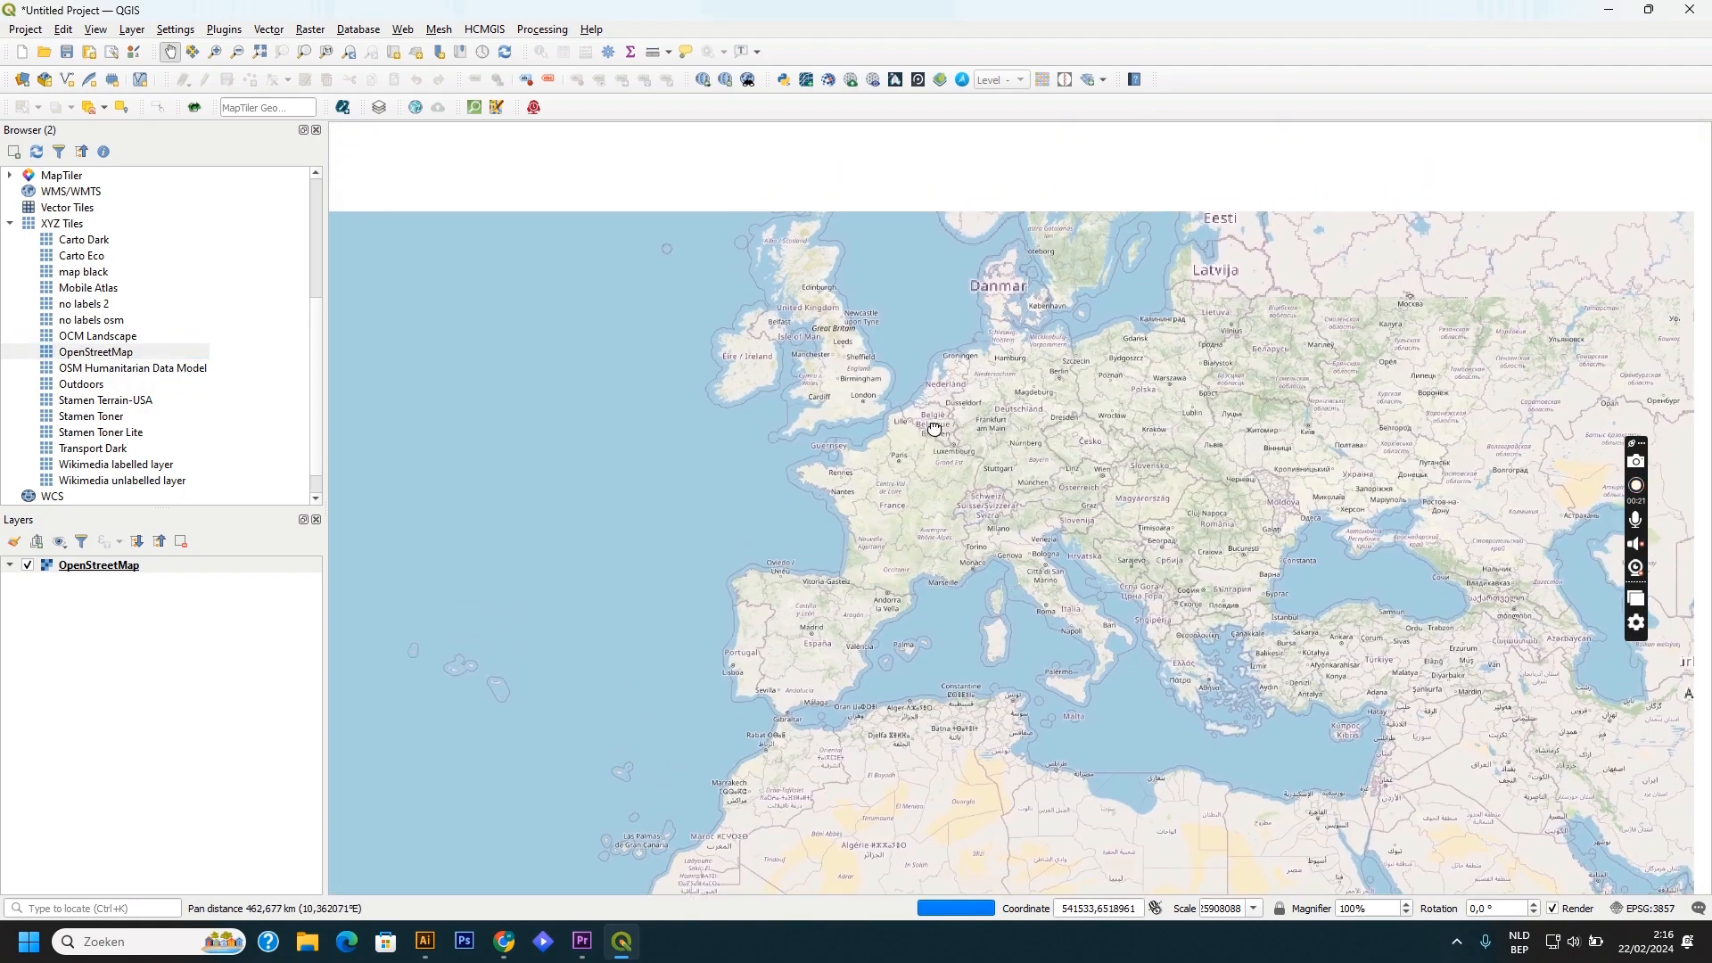
pyautogui.scroll(4, 934, 429)
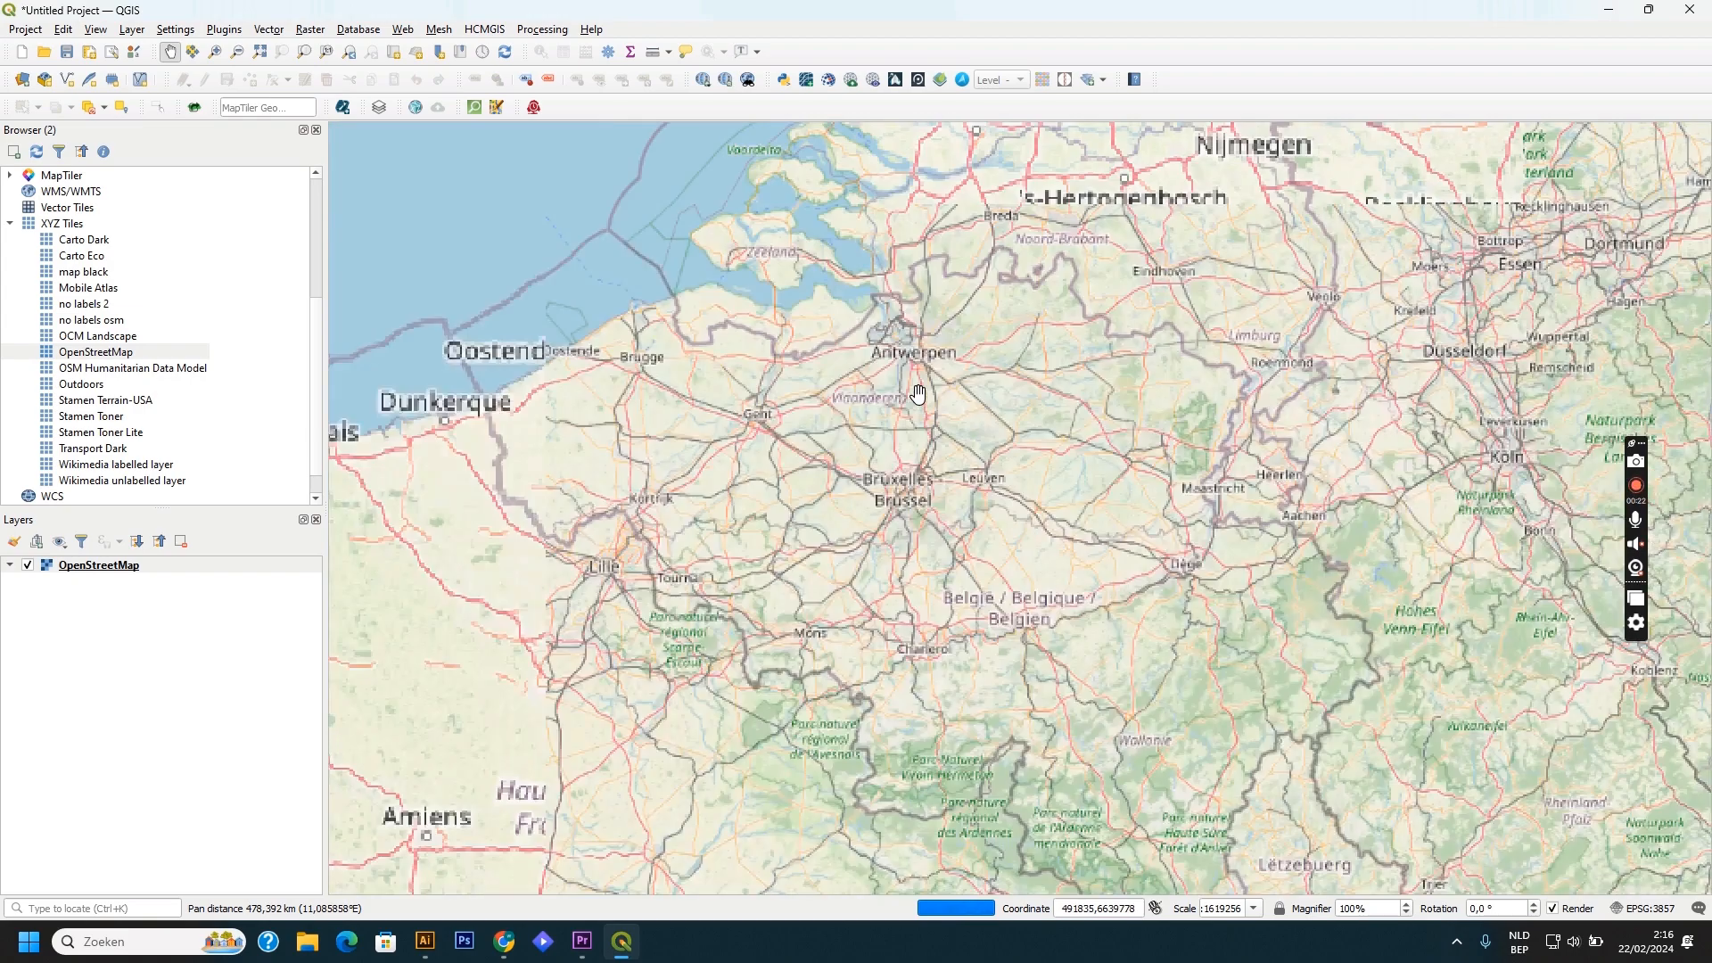
pyautogui.moveTo(902, 384); pyautogui.dragTo(956, 552)
pyautogui.scroll(1, 940, 482)
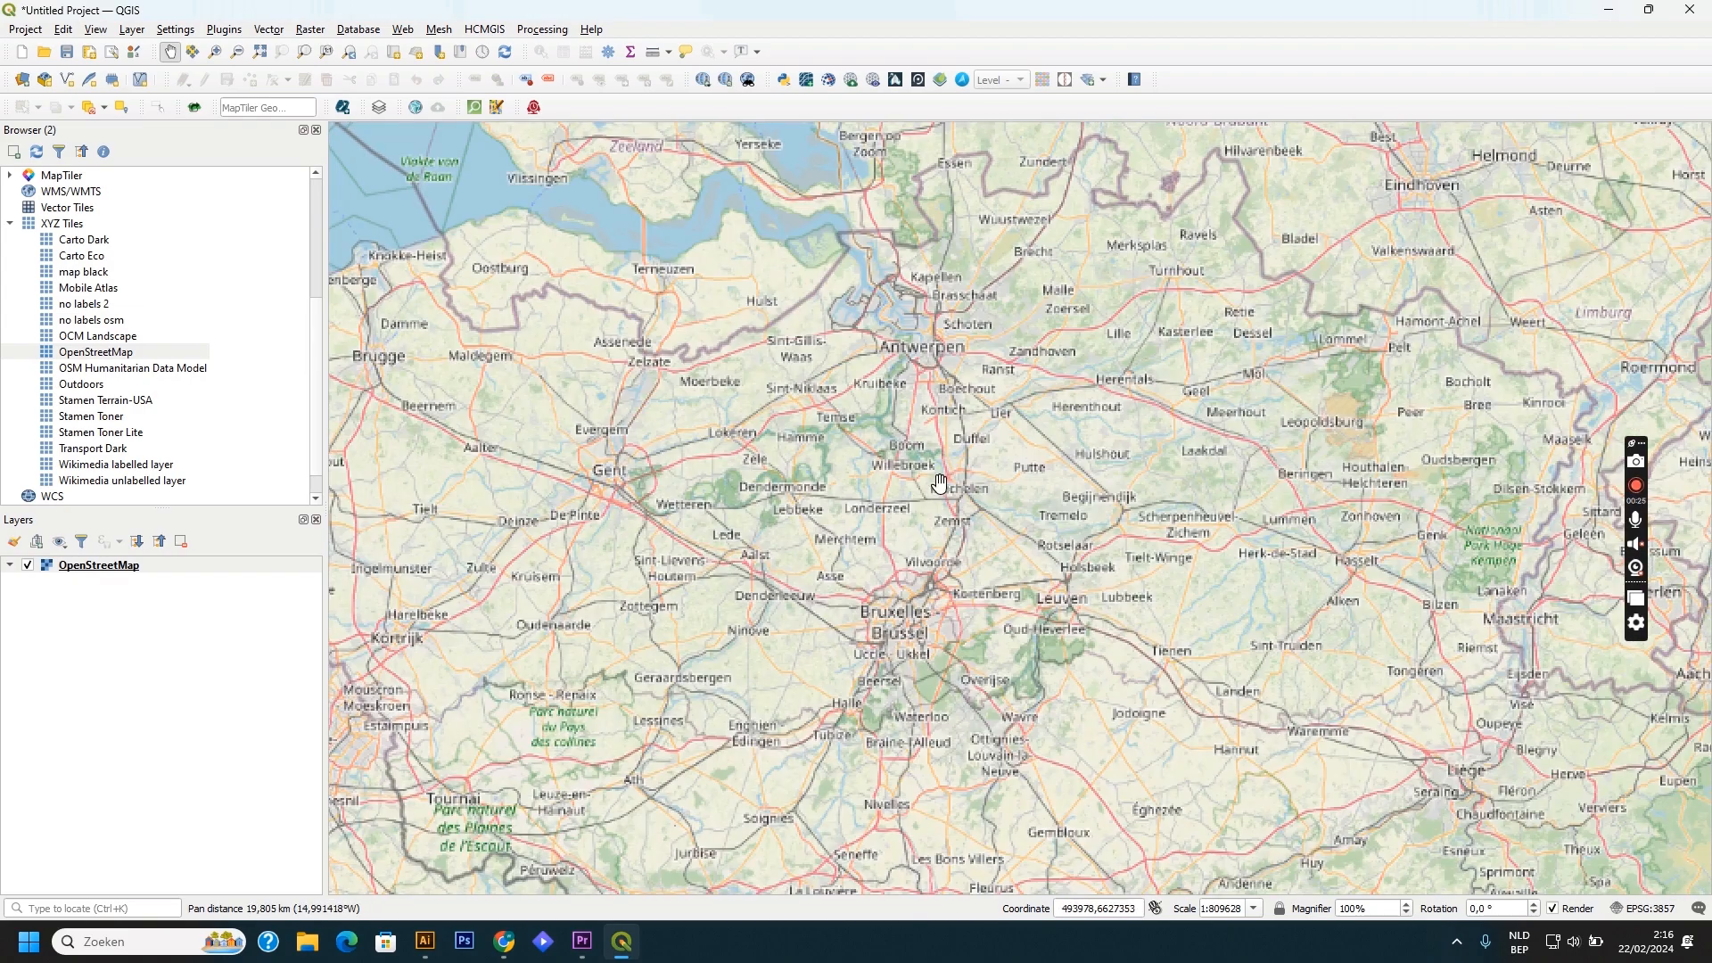
pyautogui.scroll(2, 854, 531)
pyautogui.scroll(2, 906, 490)
pyautogui.scroll(1, 909, 522)
pyautogui.scroll(1, 902, 535)
pyautogui.scroll(-1, 910, 512)
pyautogui.scroll(1, 955, 552)
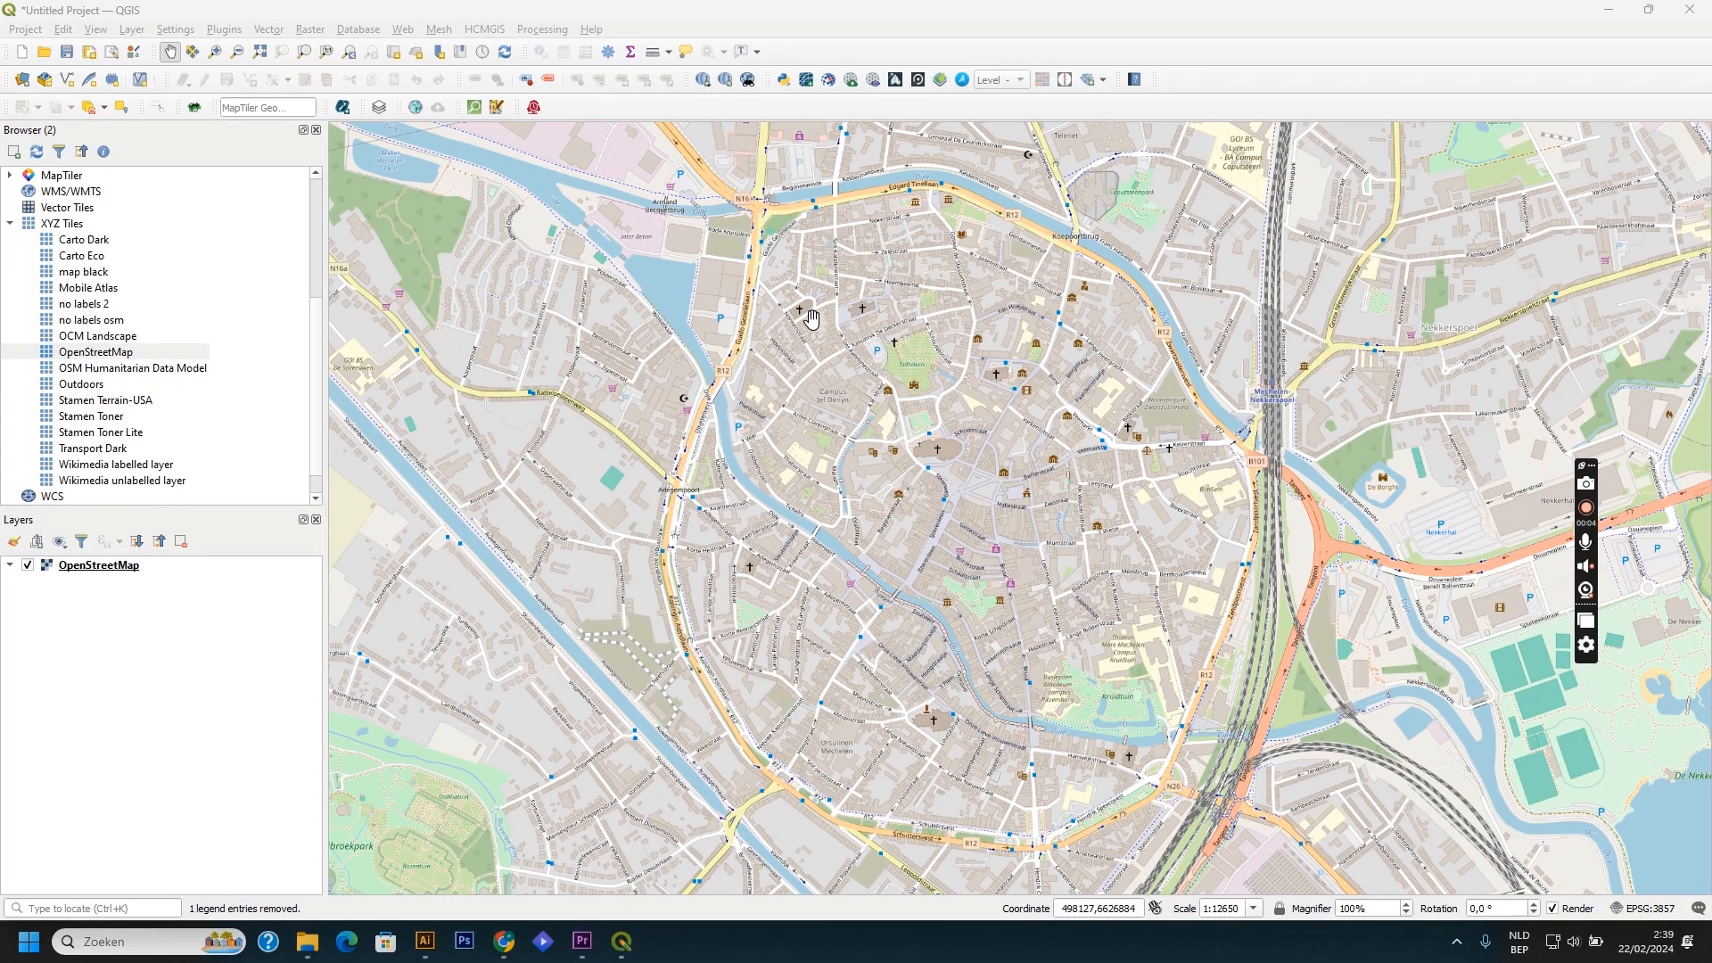
# Step: Run a QuickOSM quick query for the key highway with all values, limited to the Canvas Extent, and close the dialog
pyautogui.click(473, 114)
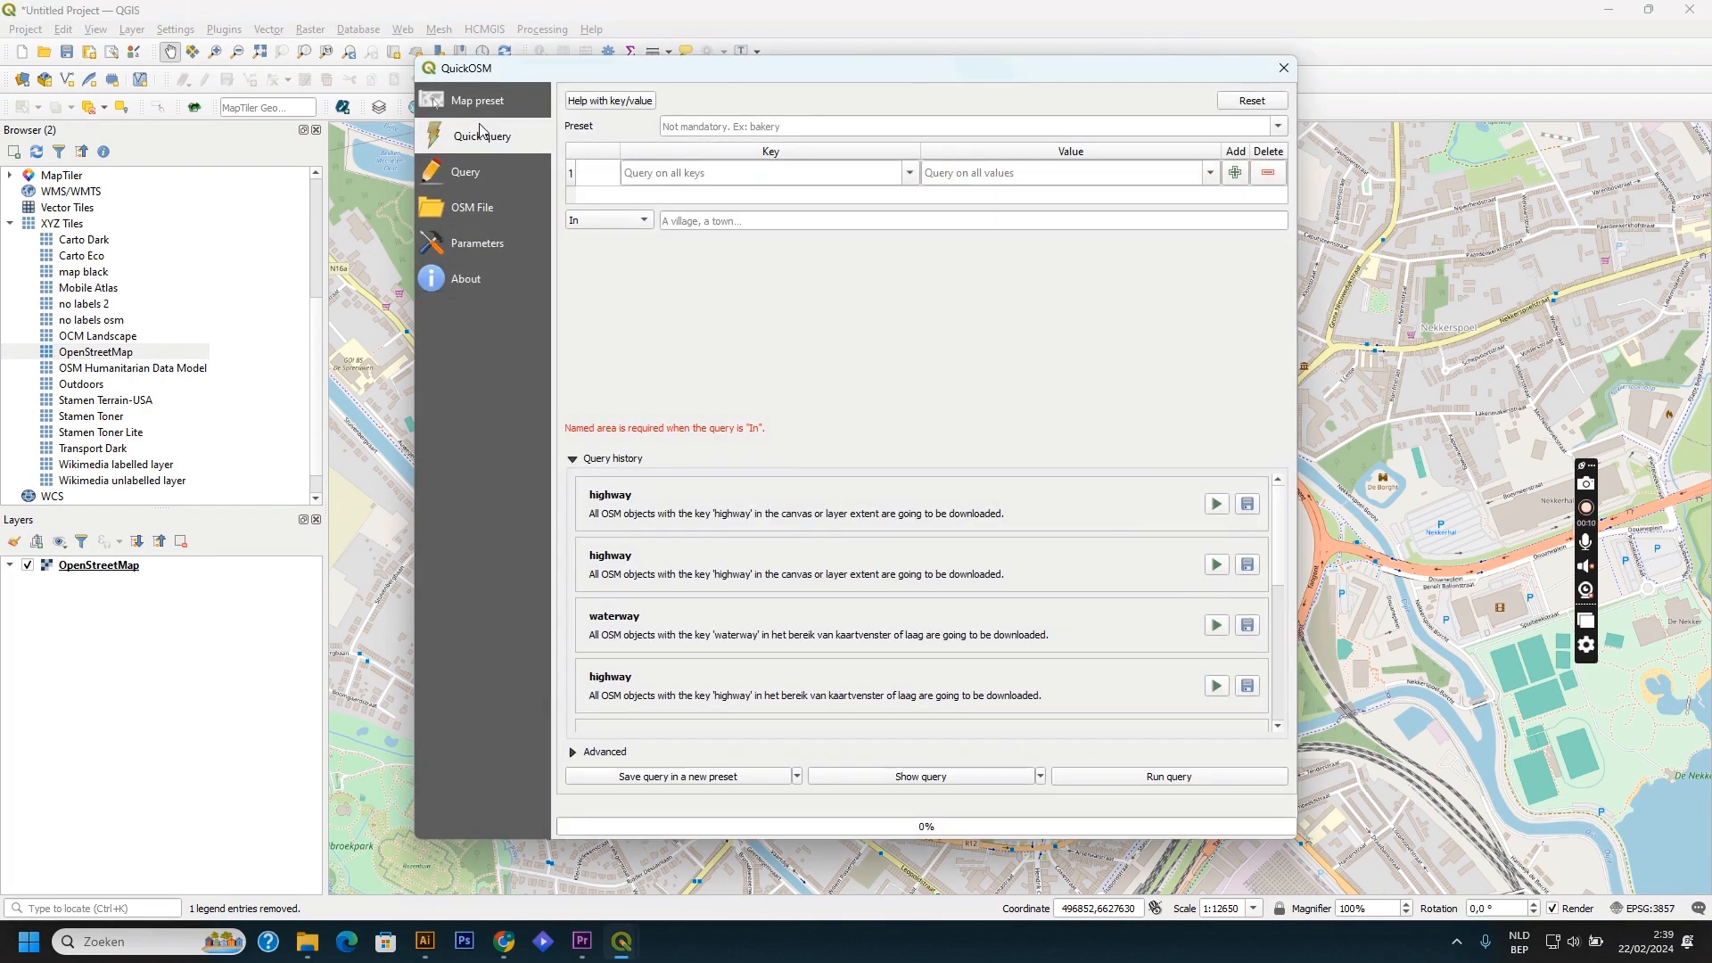
pyautogui.click(656, 179)
pyautogui.write('highway')
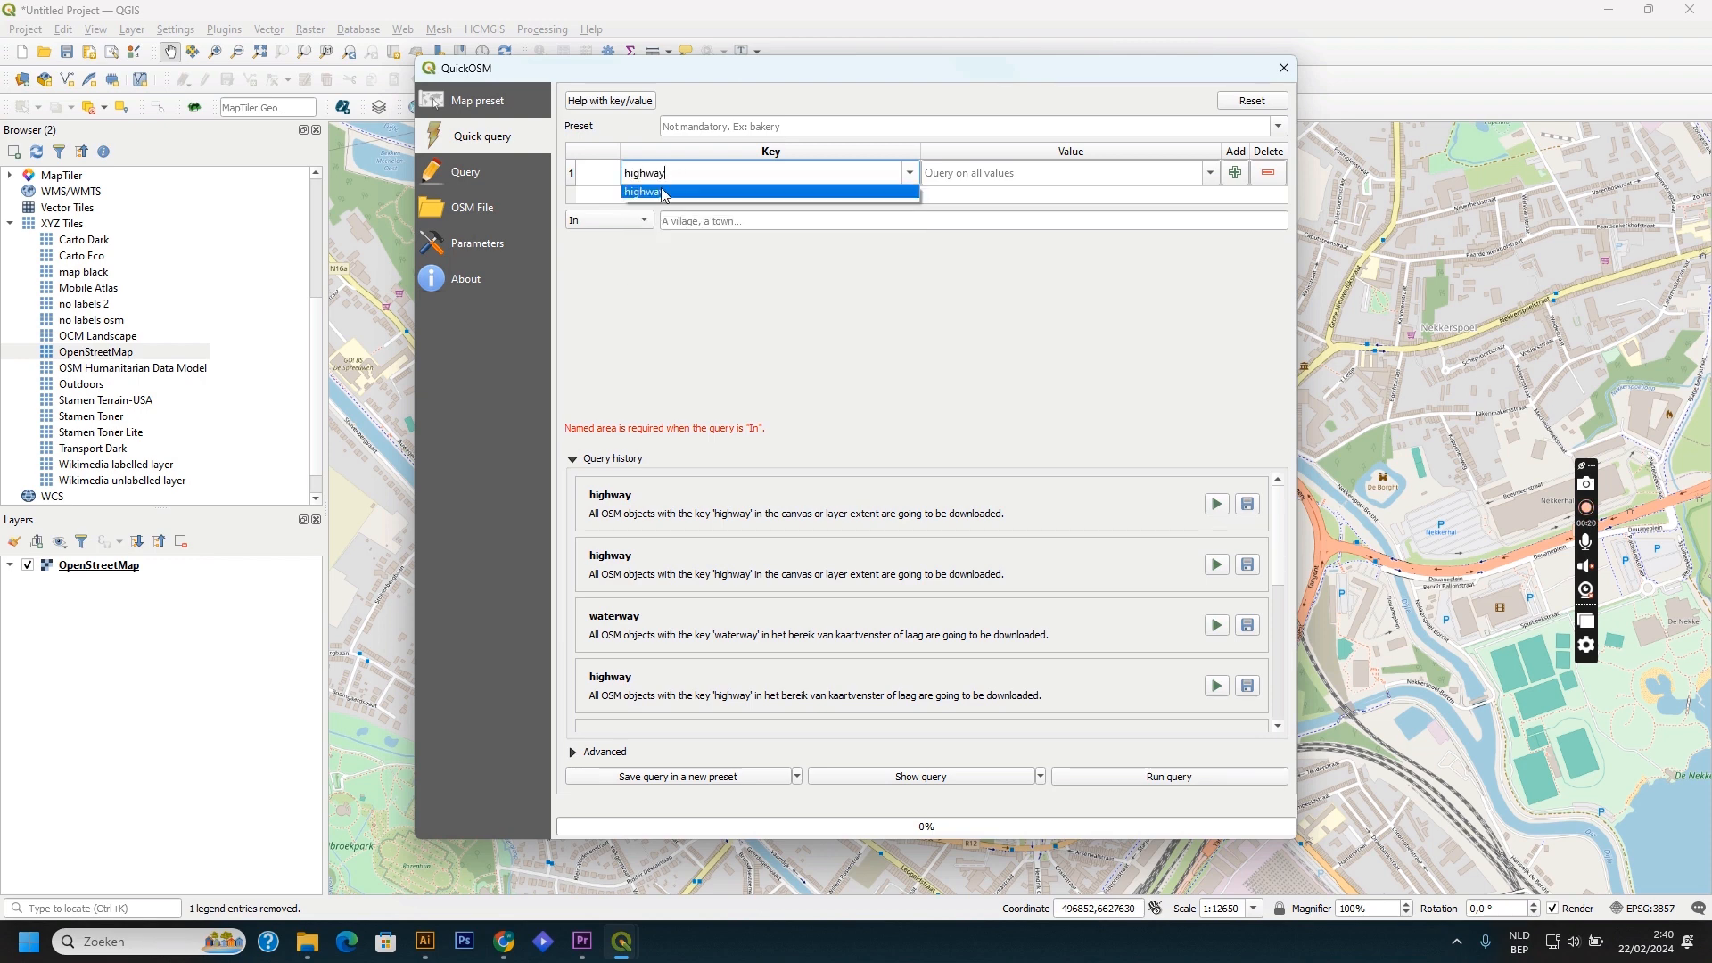
pyautogui.click(664, 193)
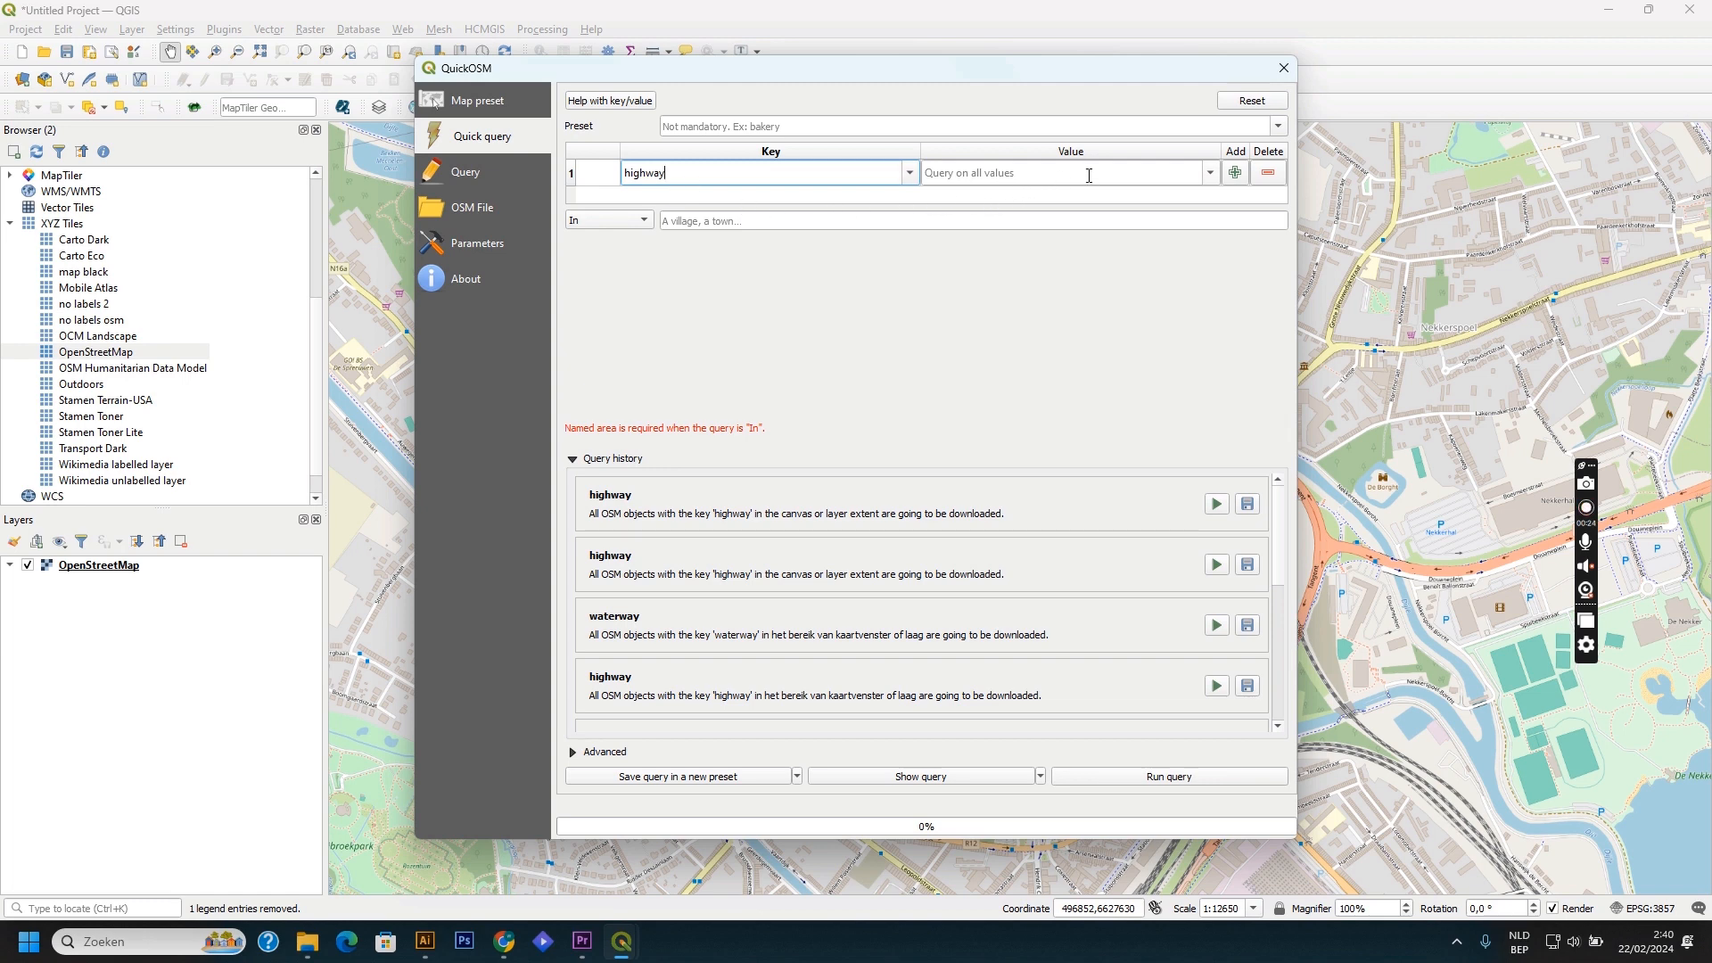
pyautogui.click(1211, 174)
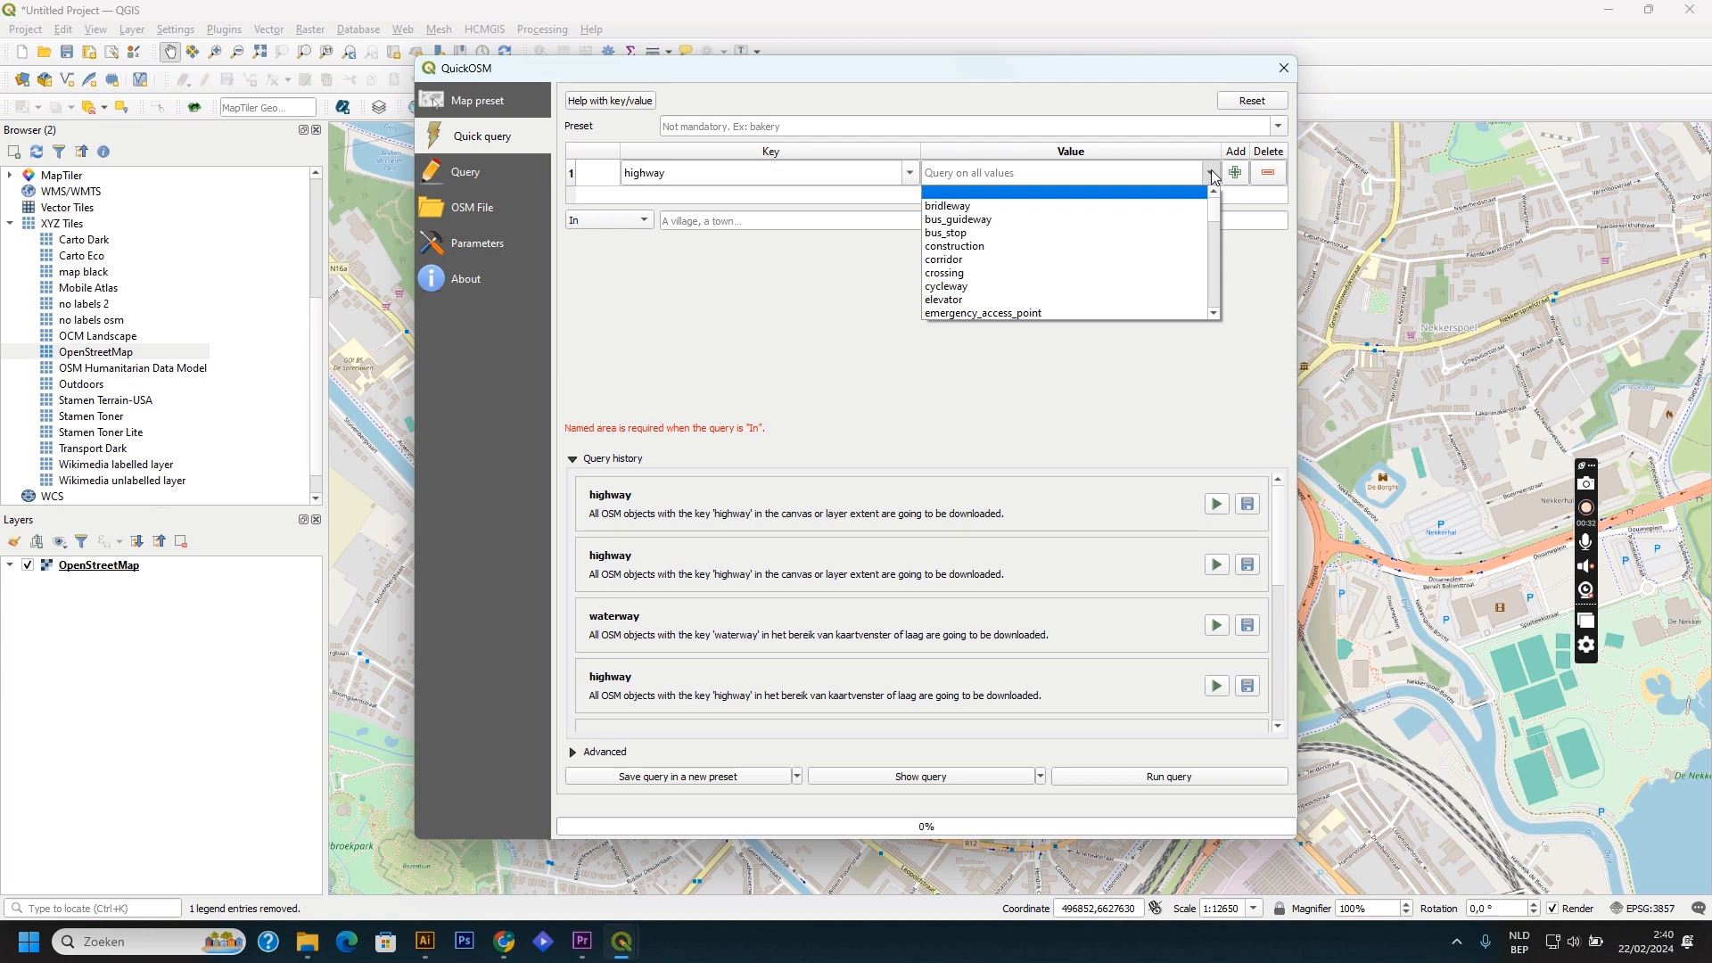
pyautogui.click(1211, 174)
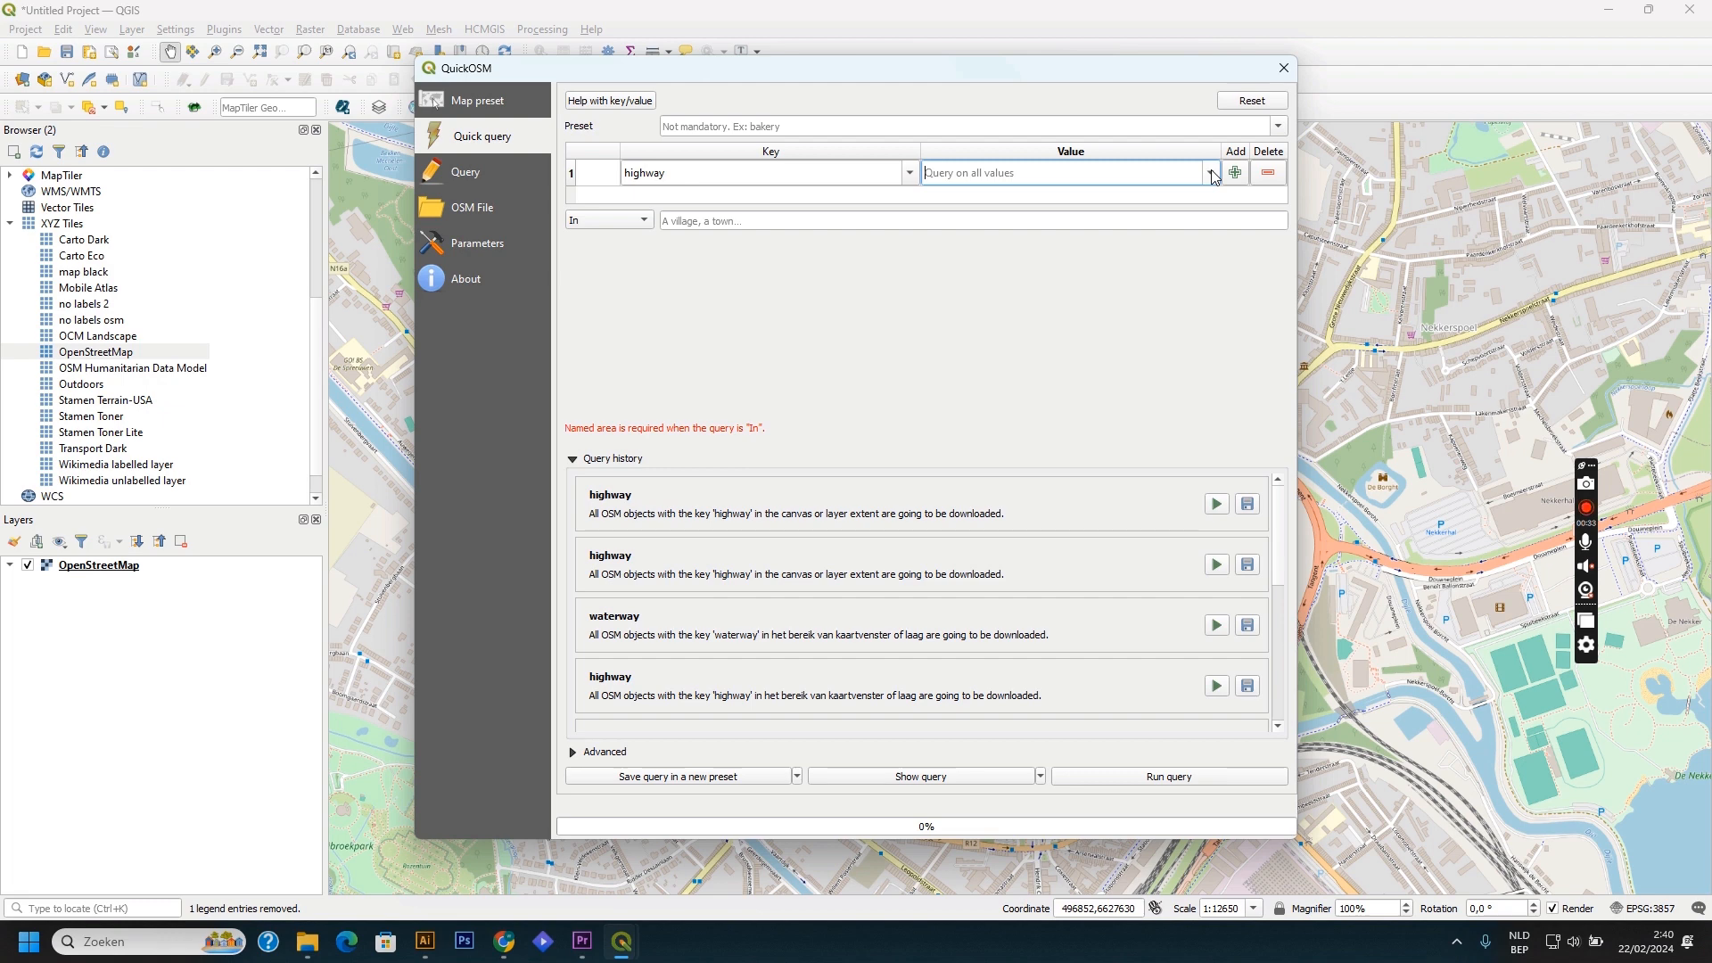
pyautogui.click(622, 220)
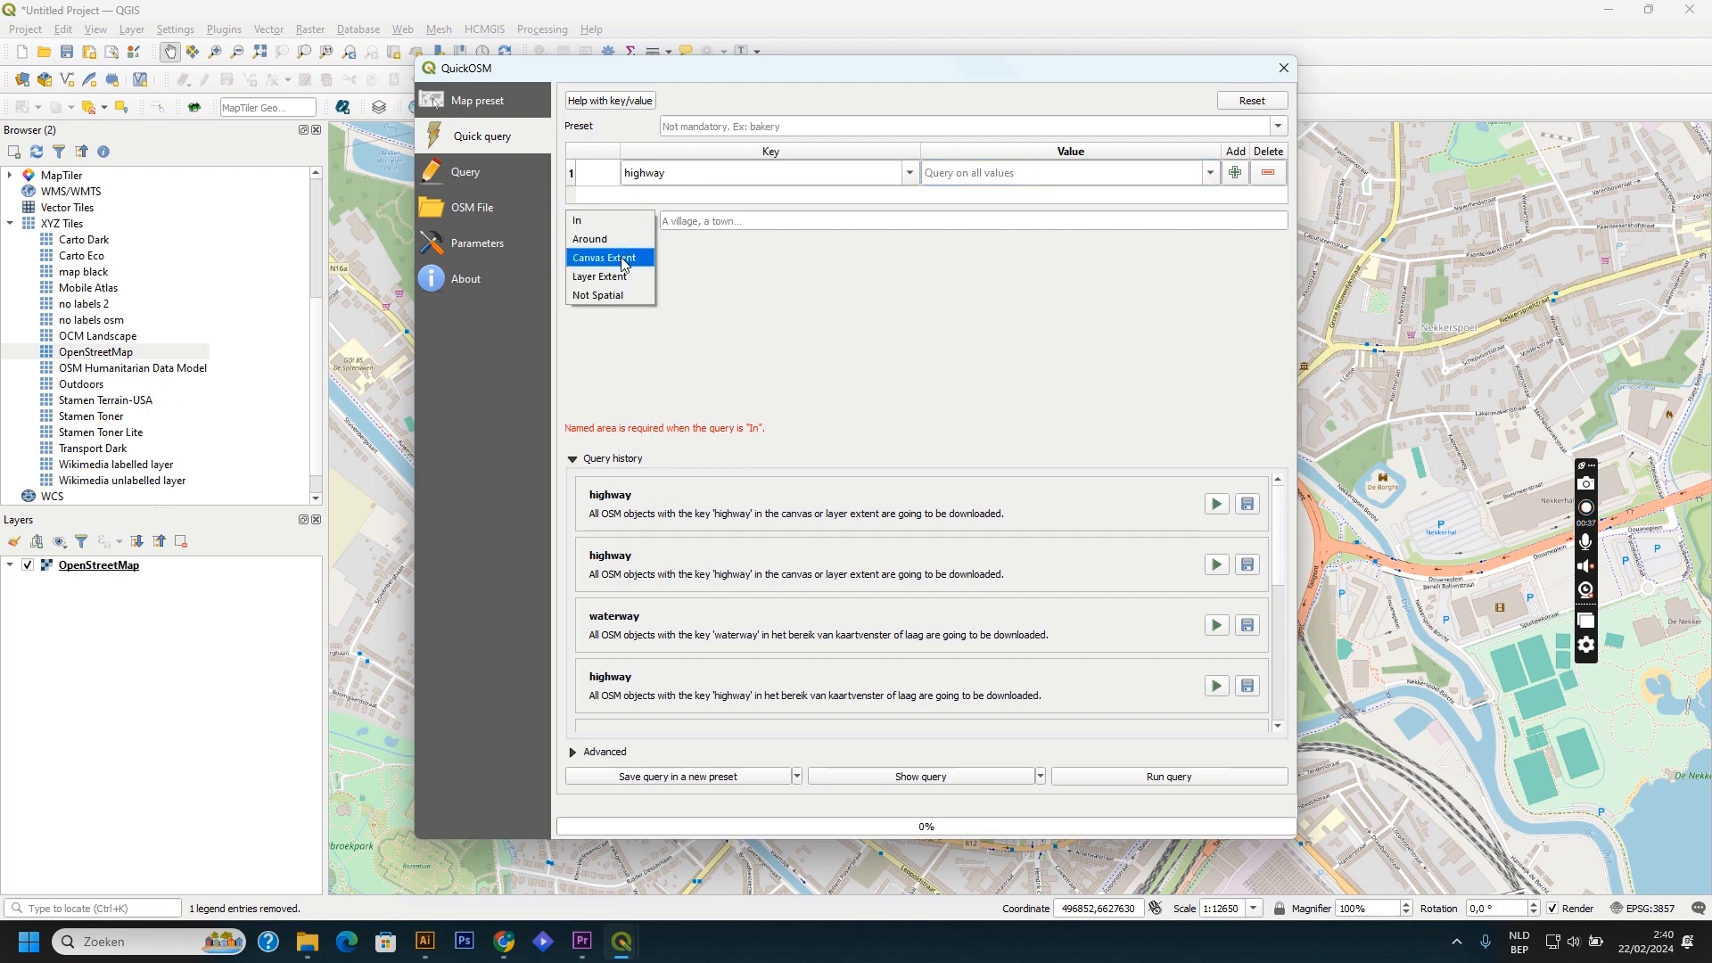
pyautogui.click(623, 259)
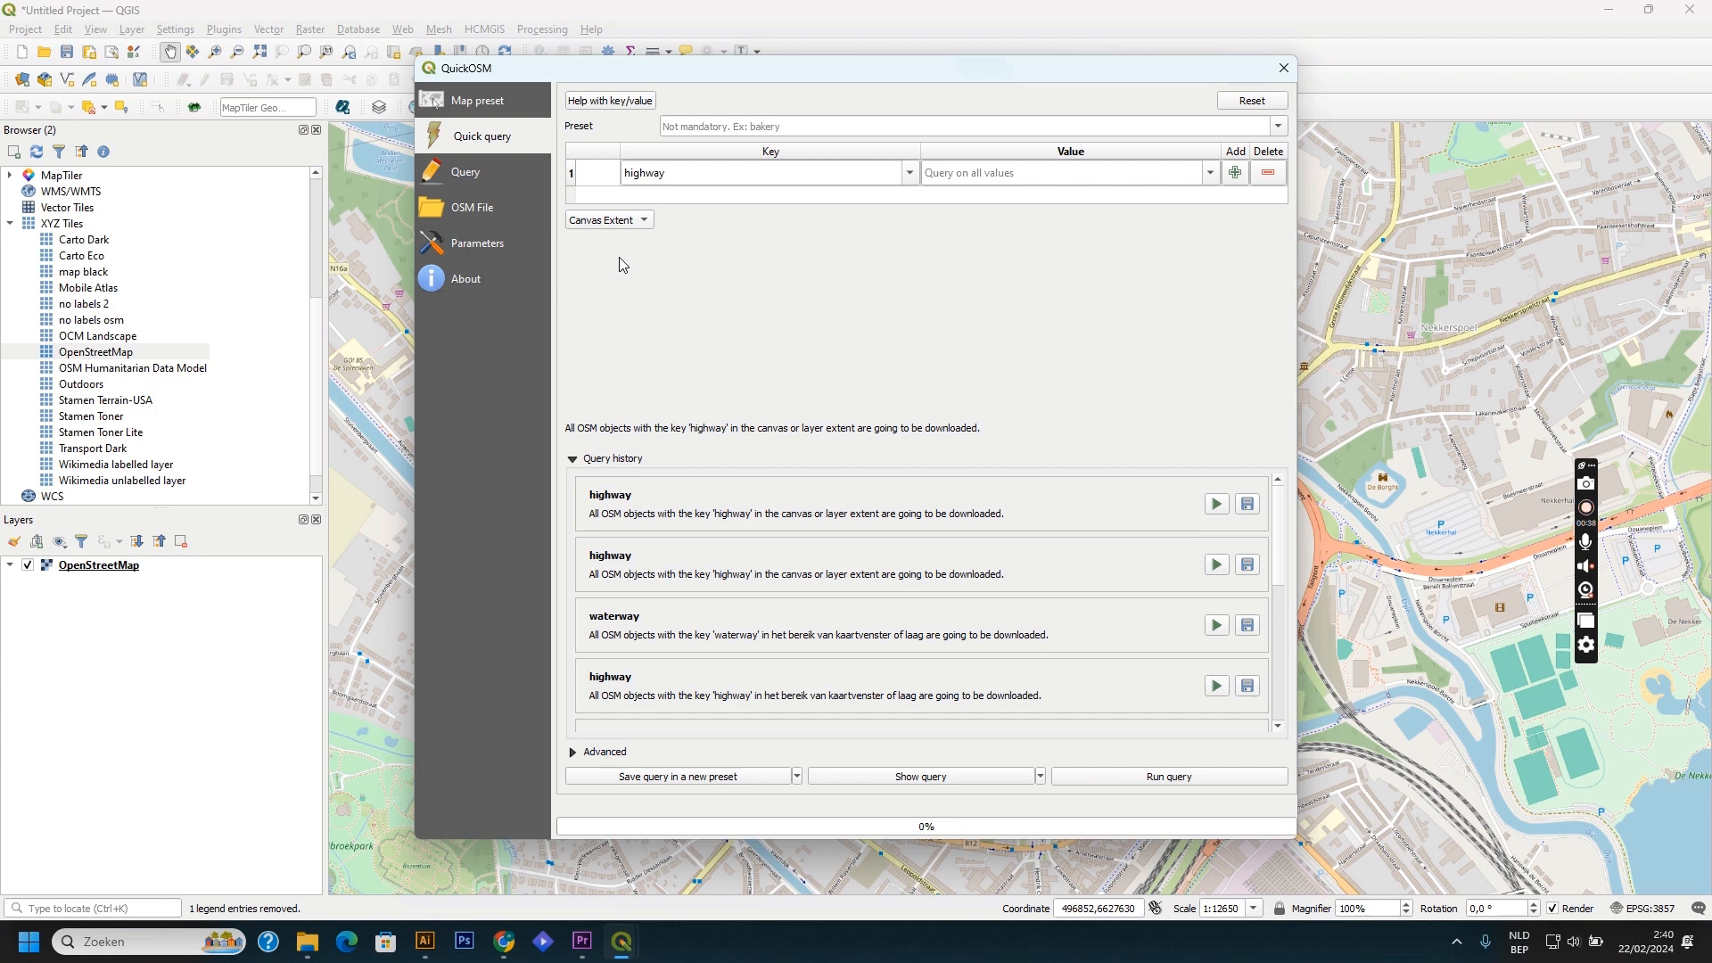
pyautogui.click(1211, 775)
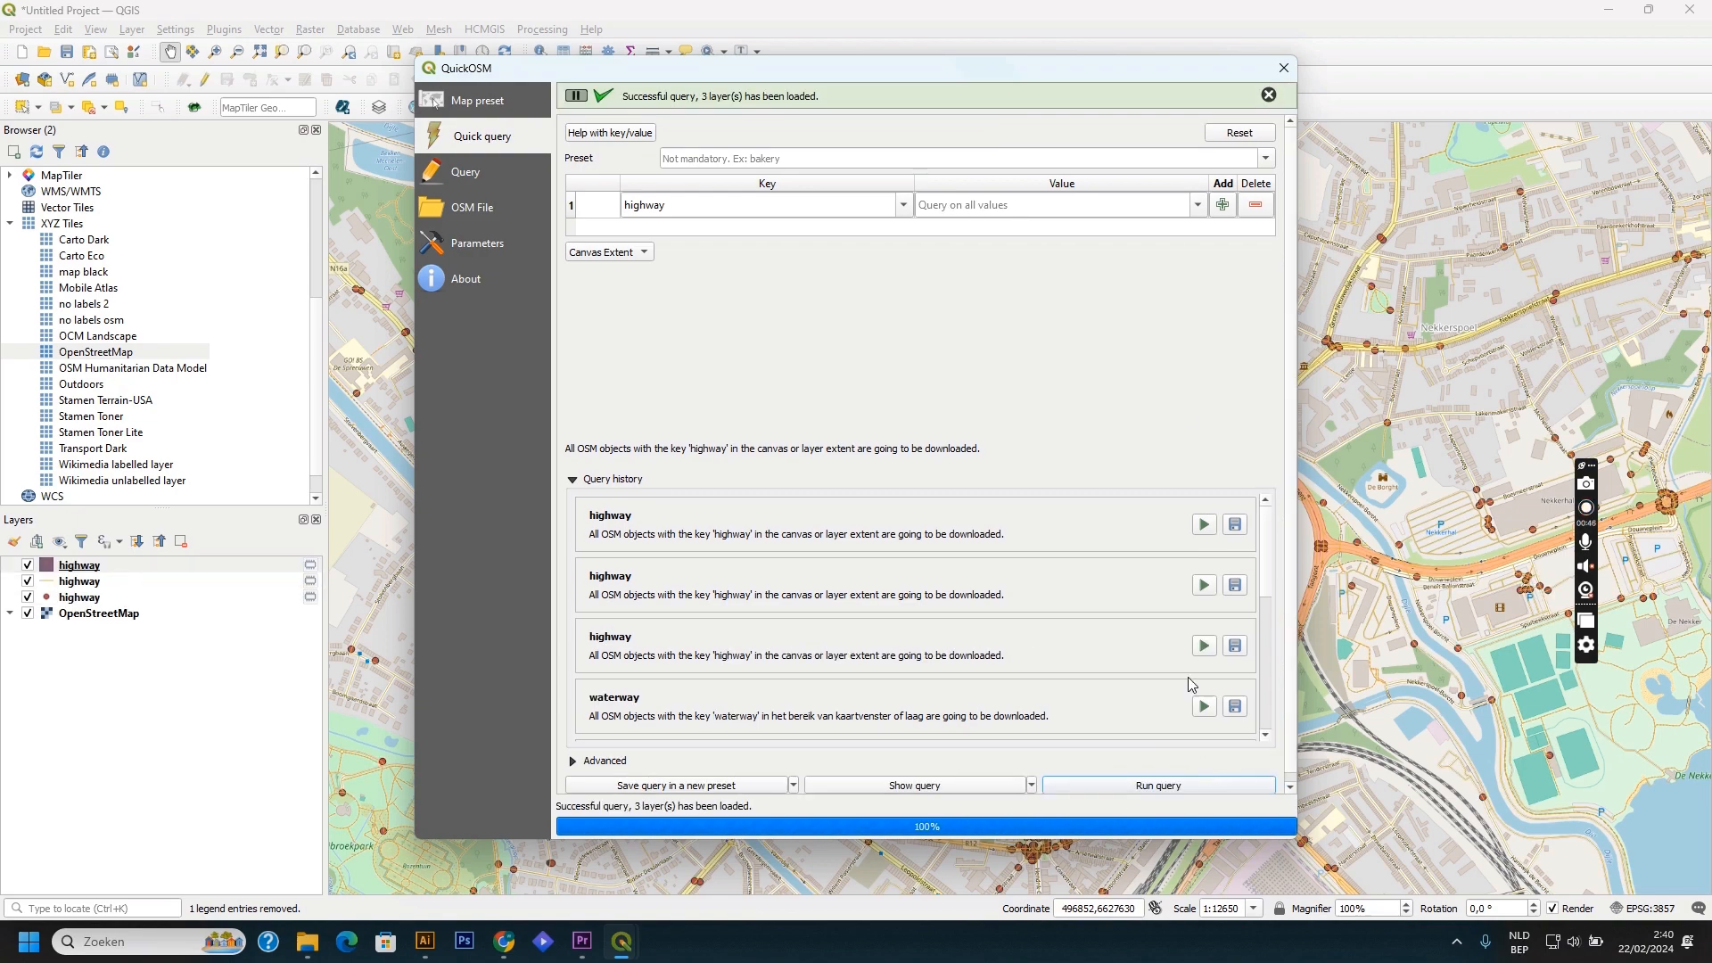
pyautogui.click(1283, 68)
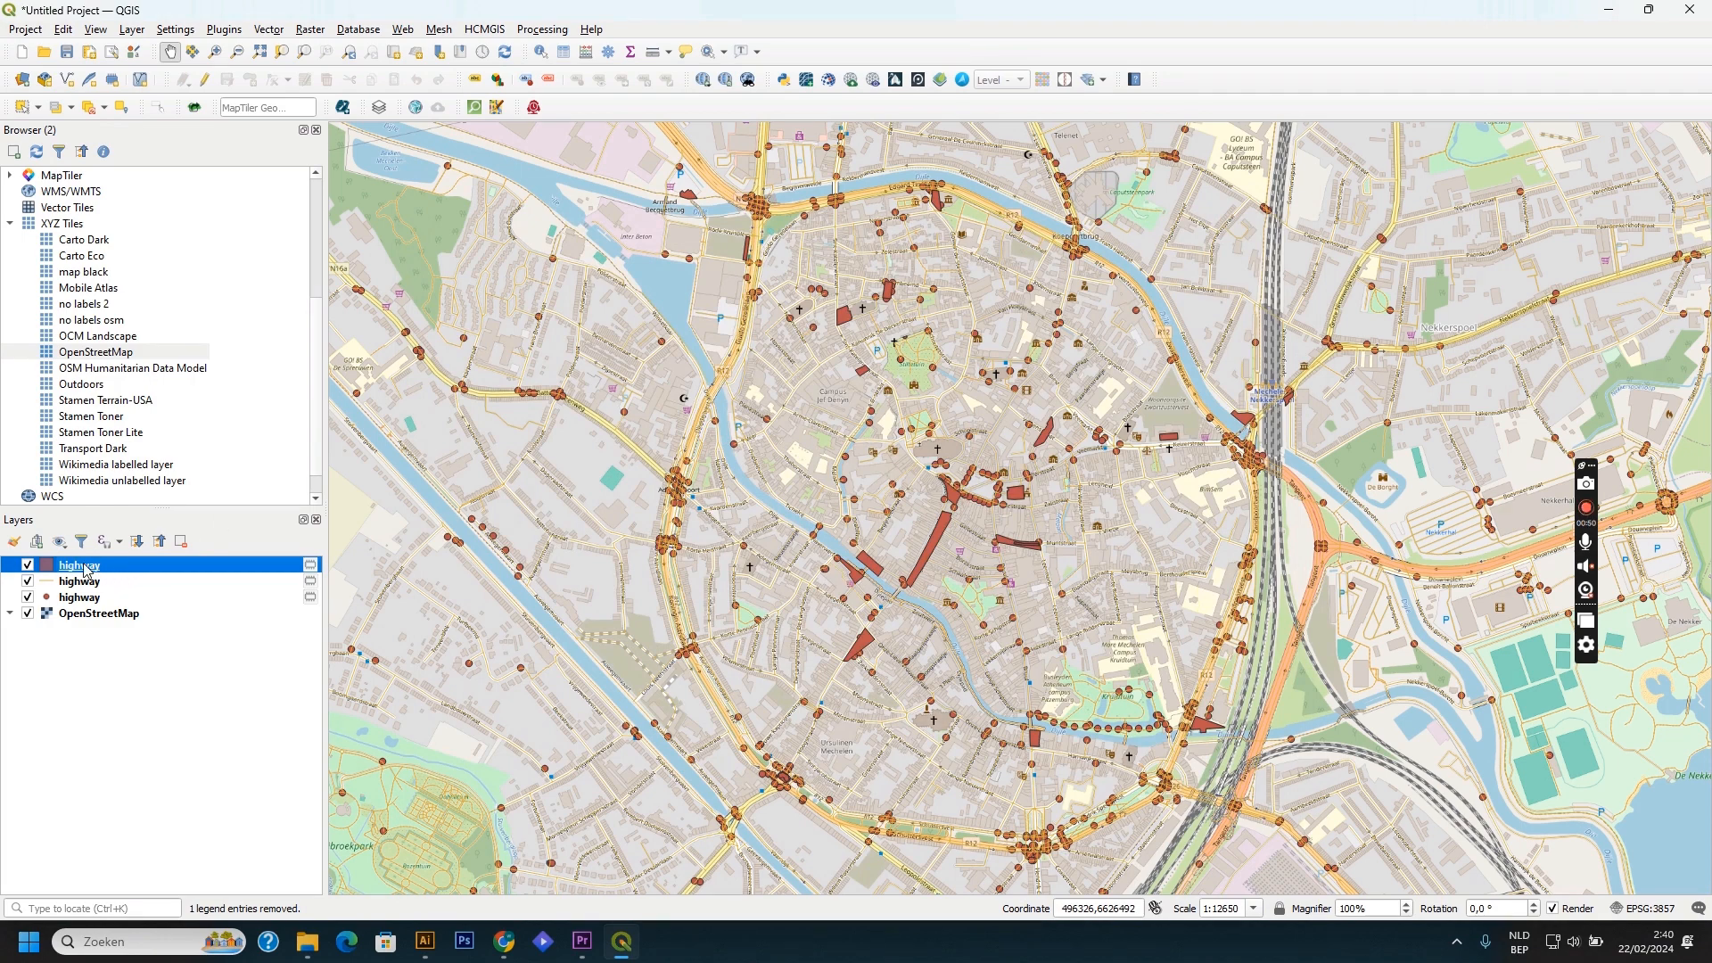
# Step: Remove the polygon and point highway layers from the project, keeping only the highway line layer
pyautogui.click(181, 541)
pyautogui.click(805, 491)
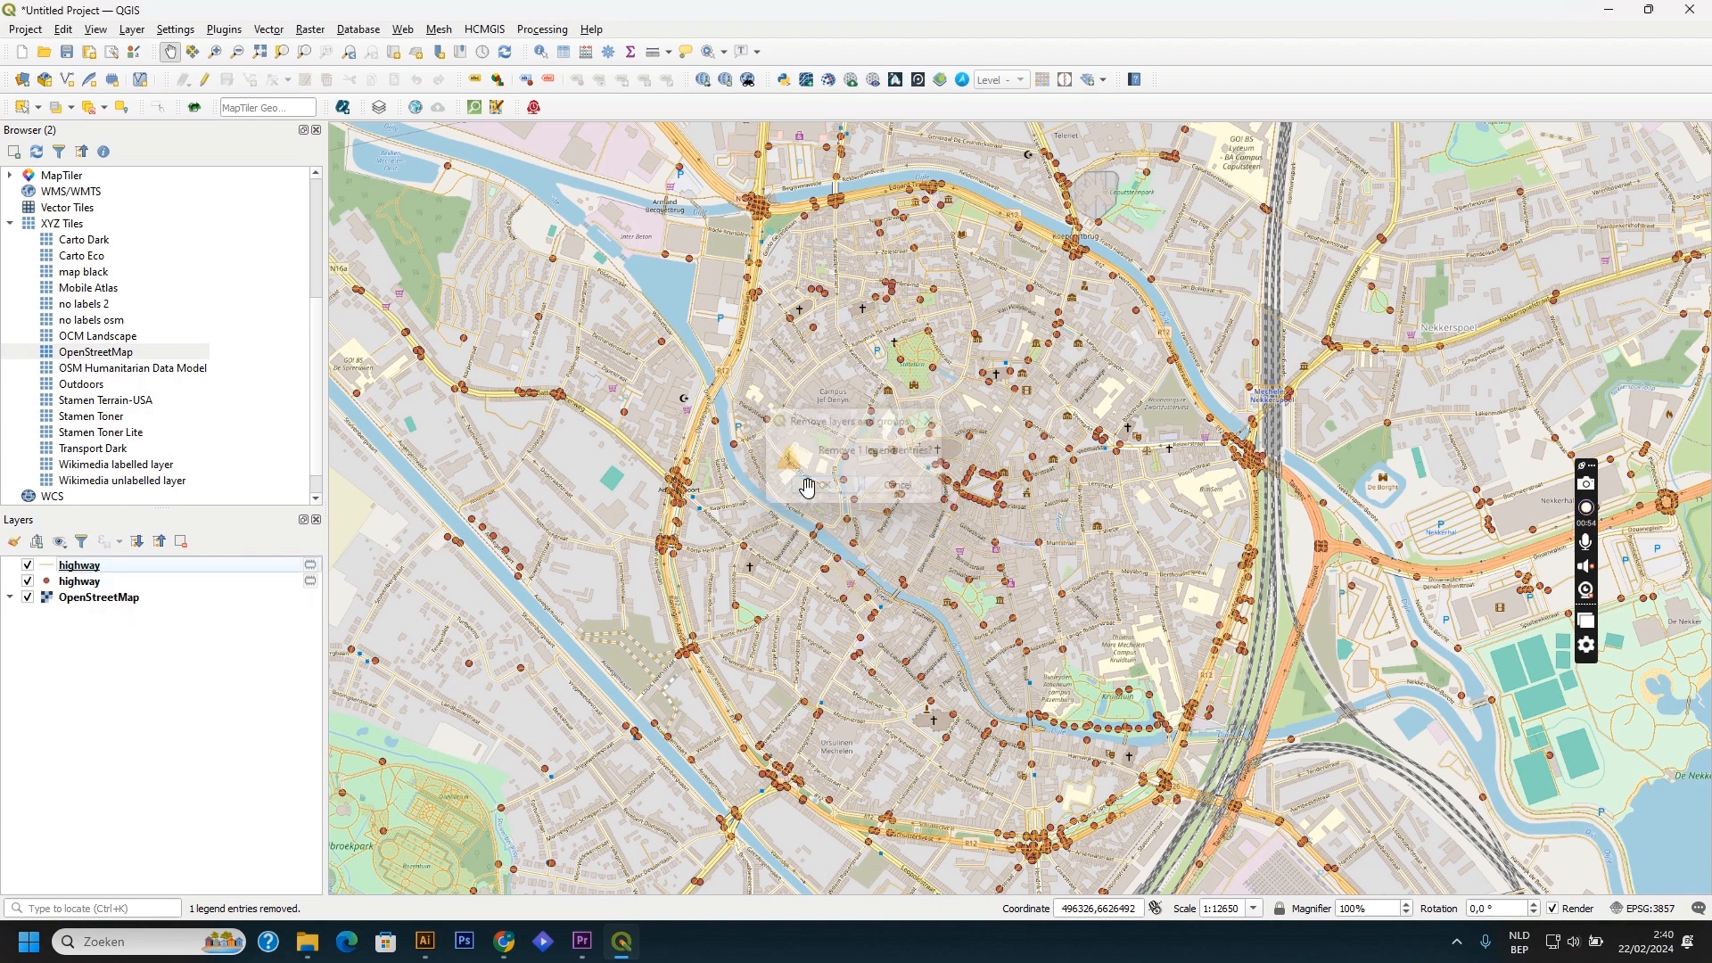
pyautogui.click(80, 582)
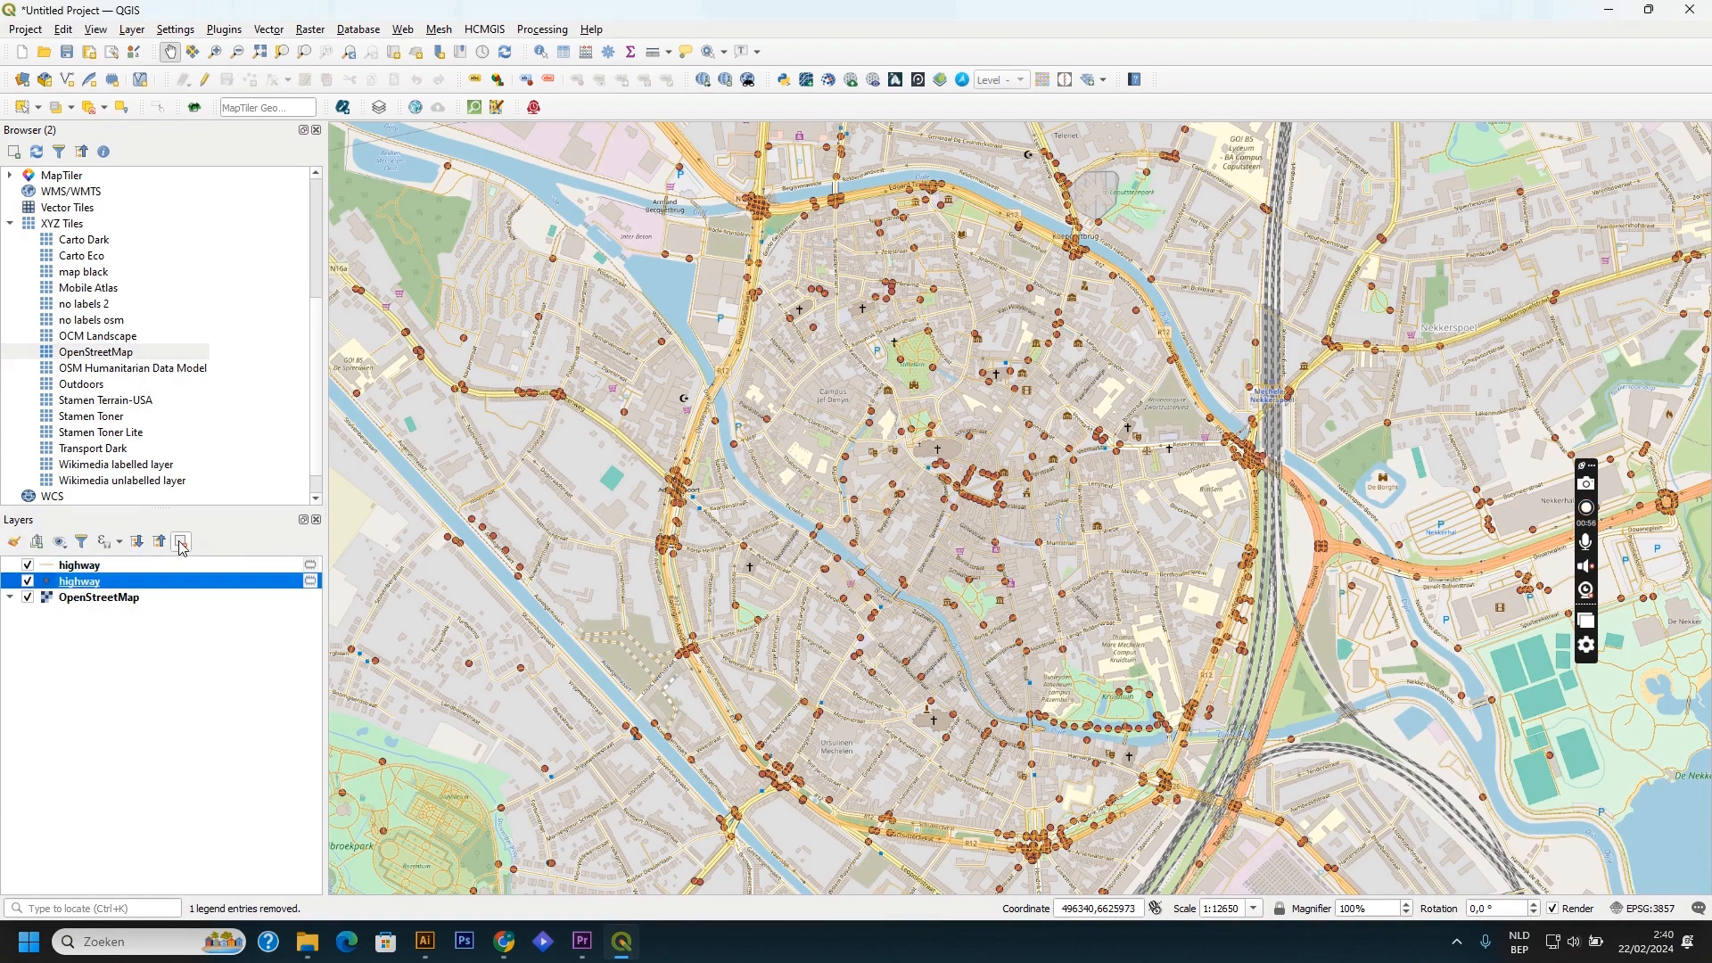
pyautogui.click(181, 541)
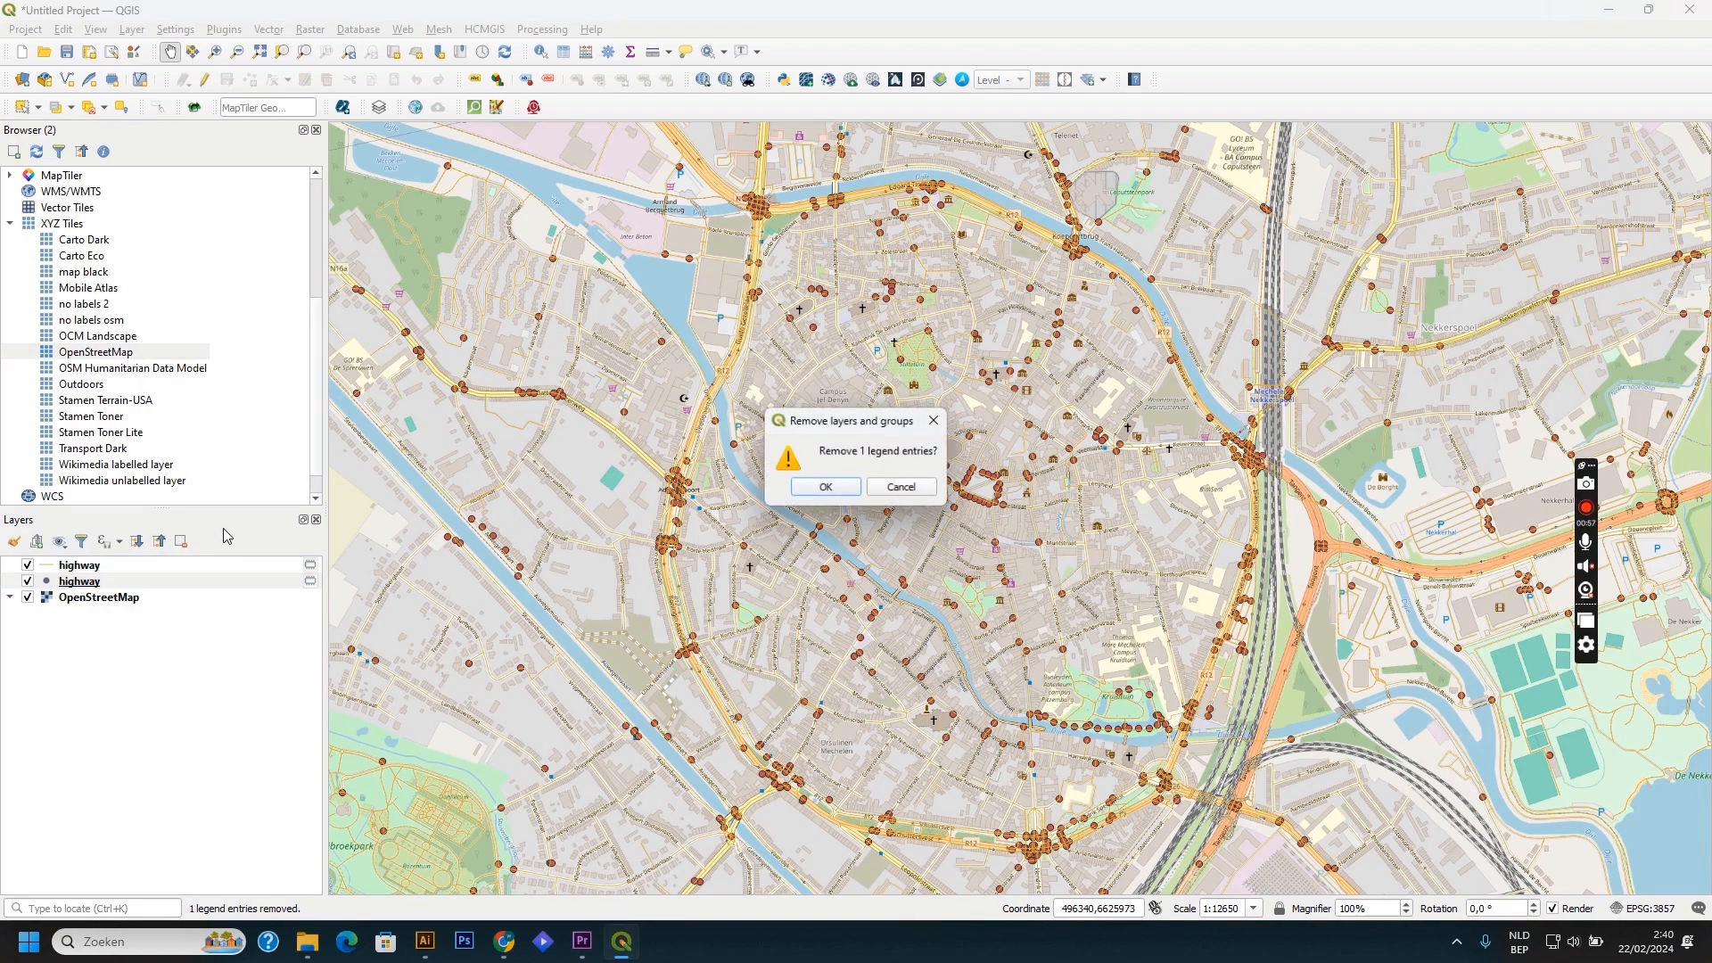
pyautogui.click(818, 487)
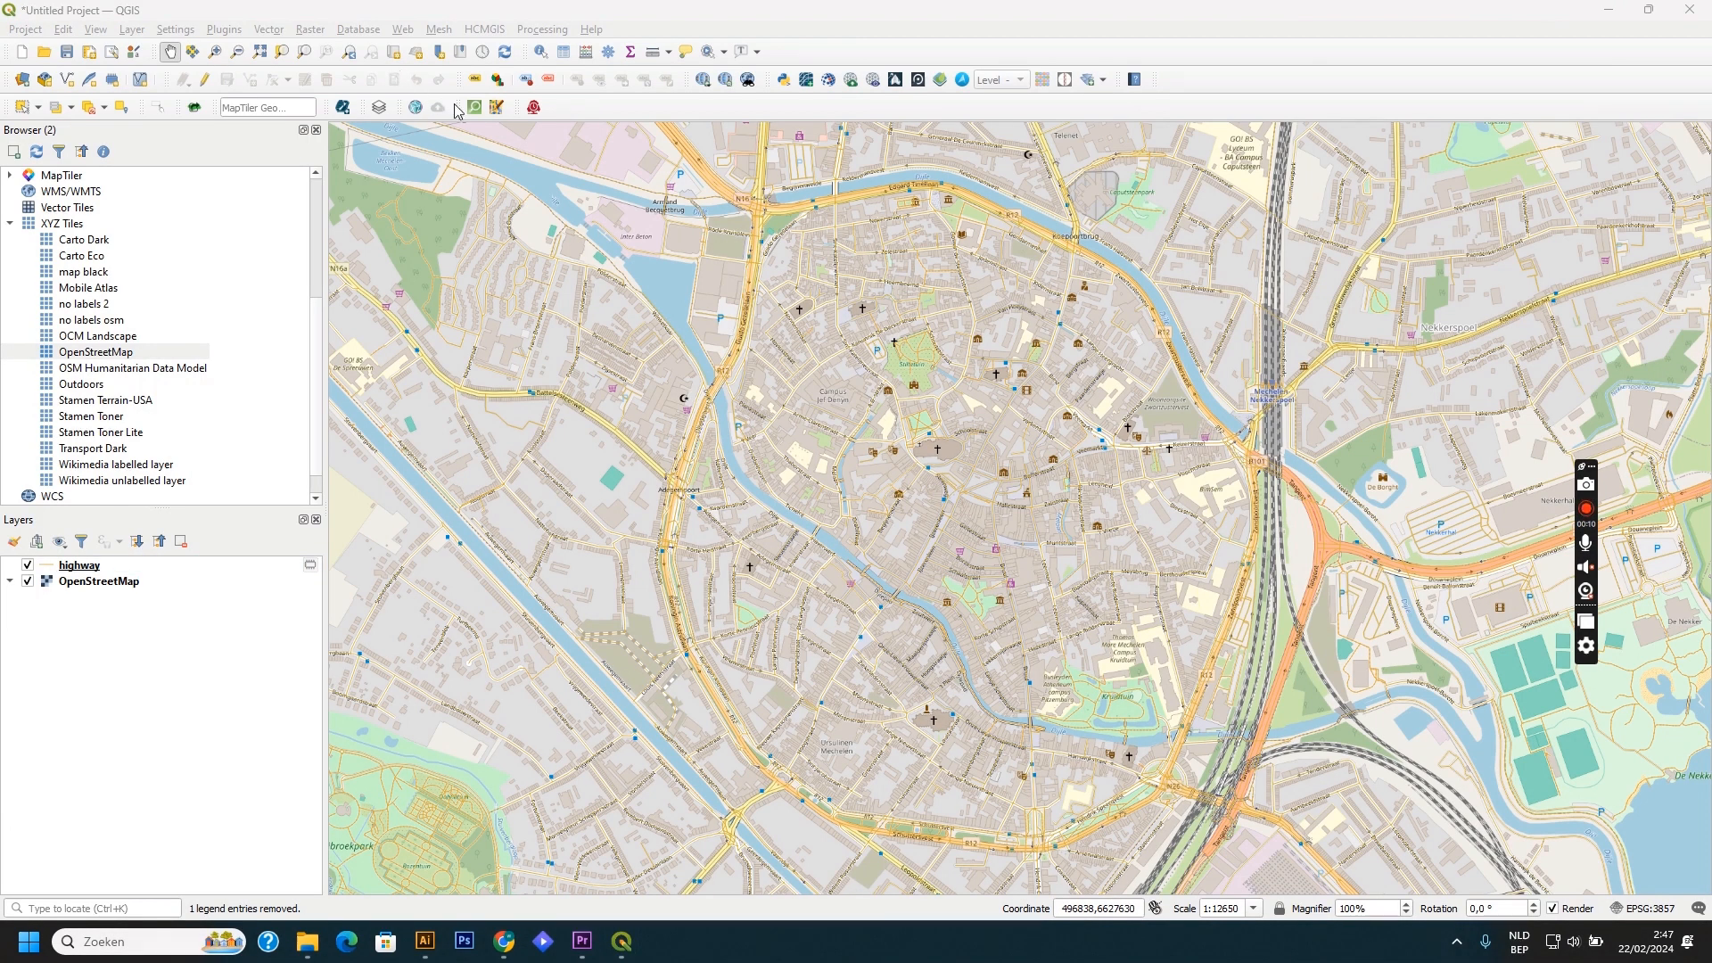
# Step: Run a QuickOSM quick query for the key waterway within the Canvas Extent and close the dialog
pyautogui.click(474, 108)
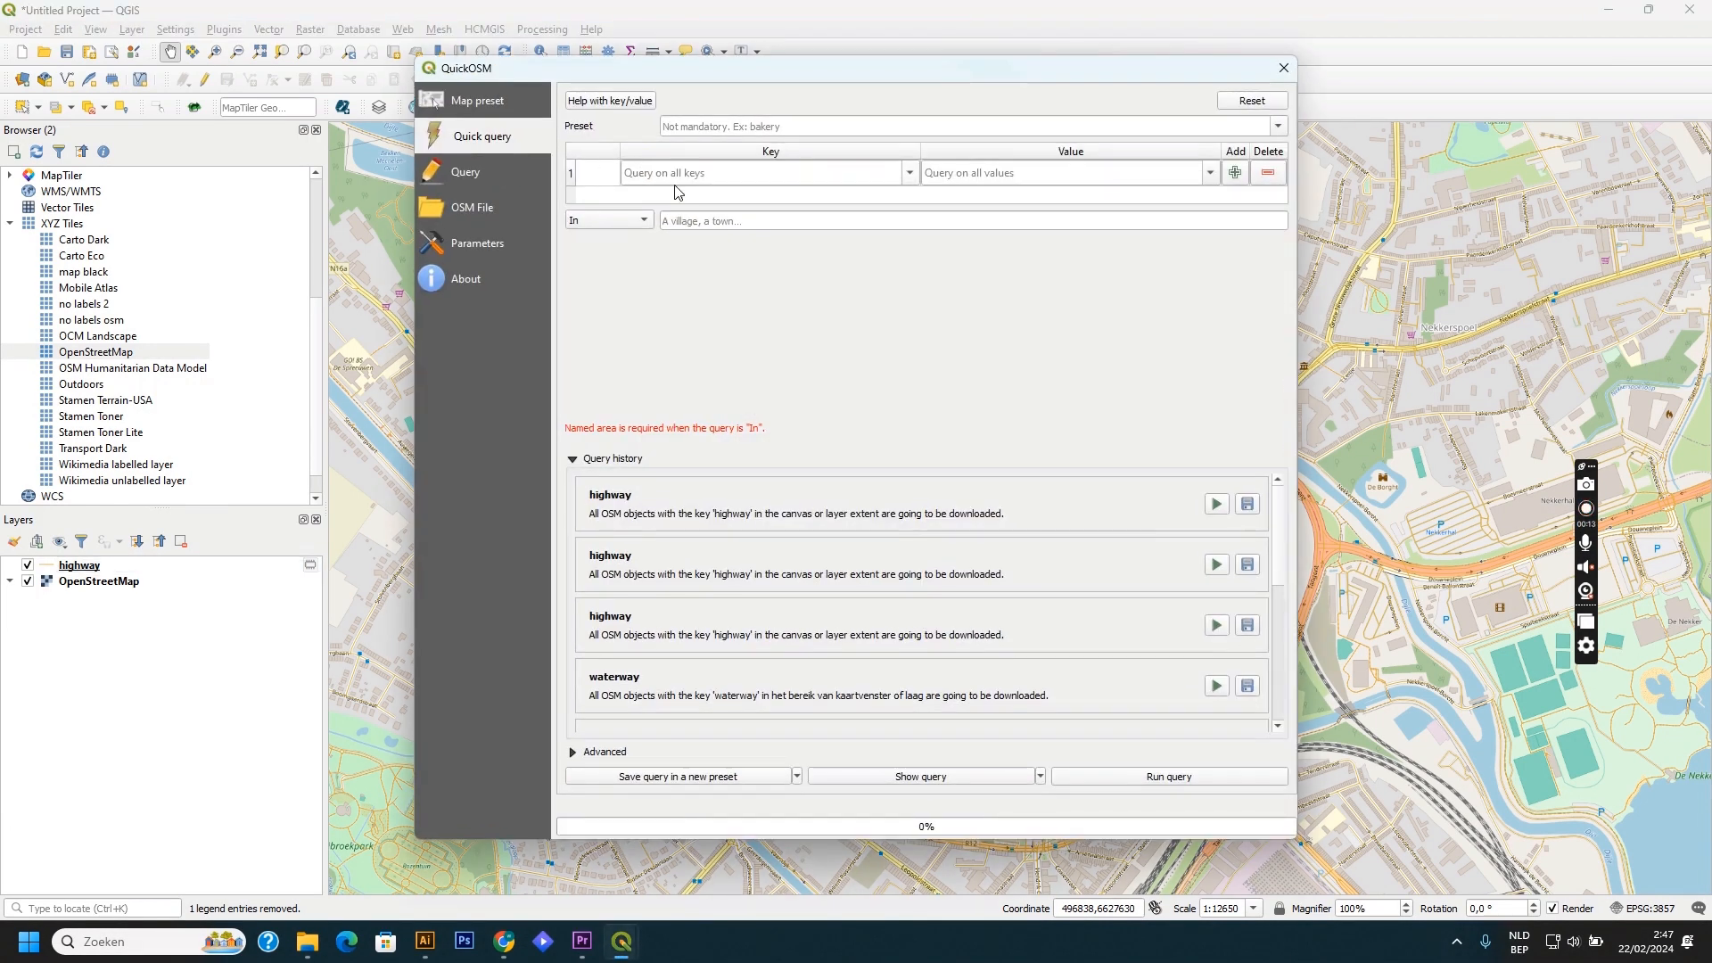
pyautogui.click(677, 172)
pyautogui.write('wat')
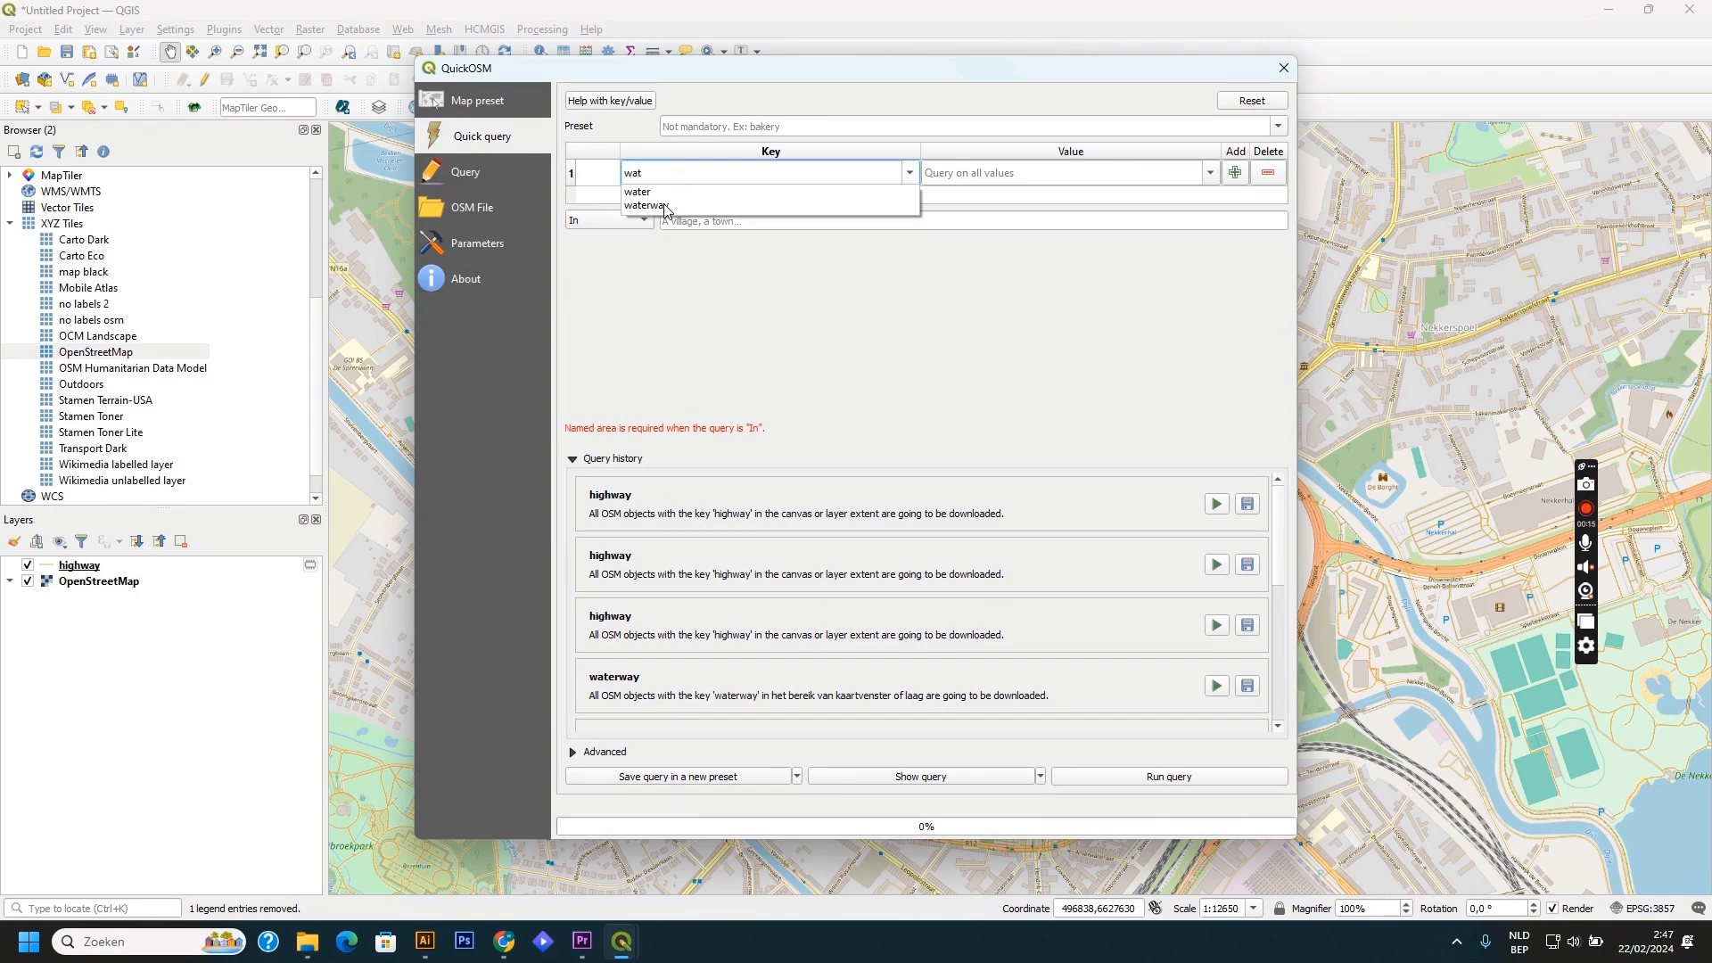
pyautogui.click(672, 206)
pyautogui.click(633, 223)
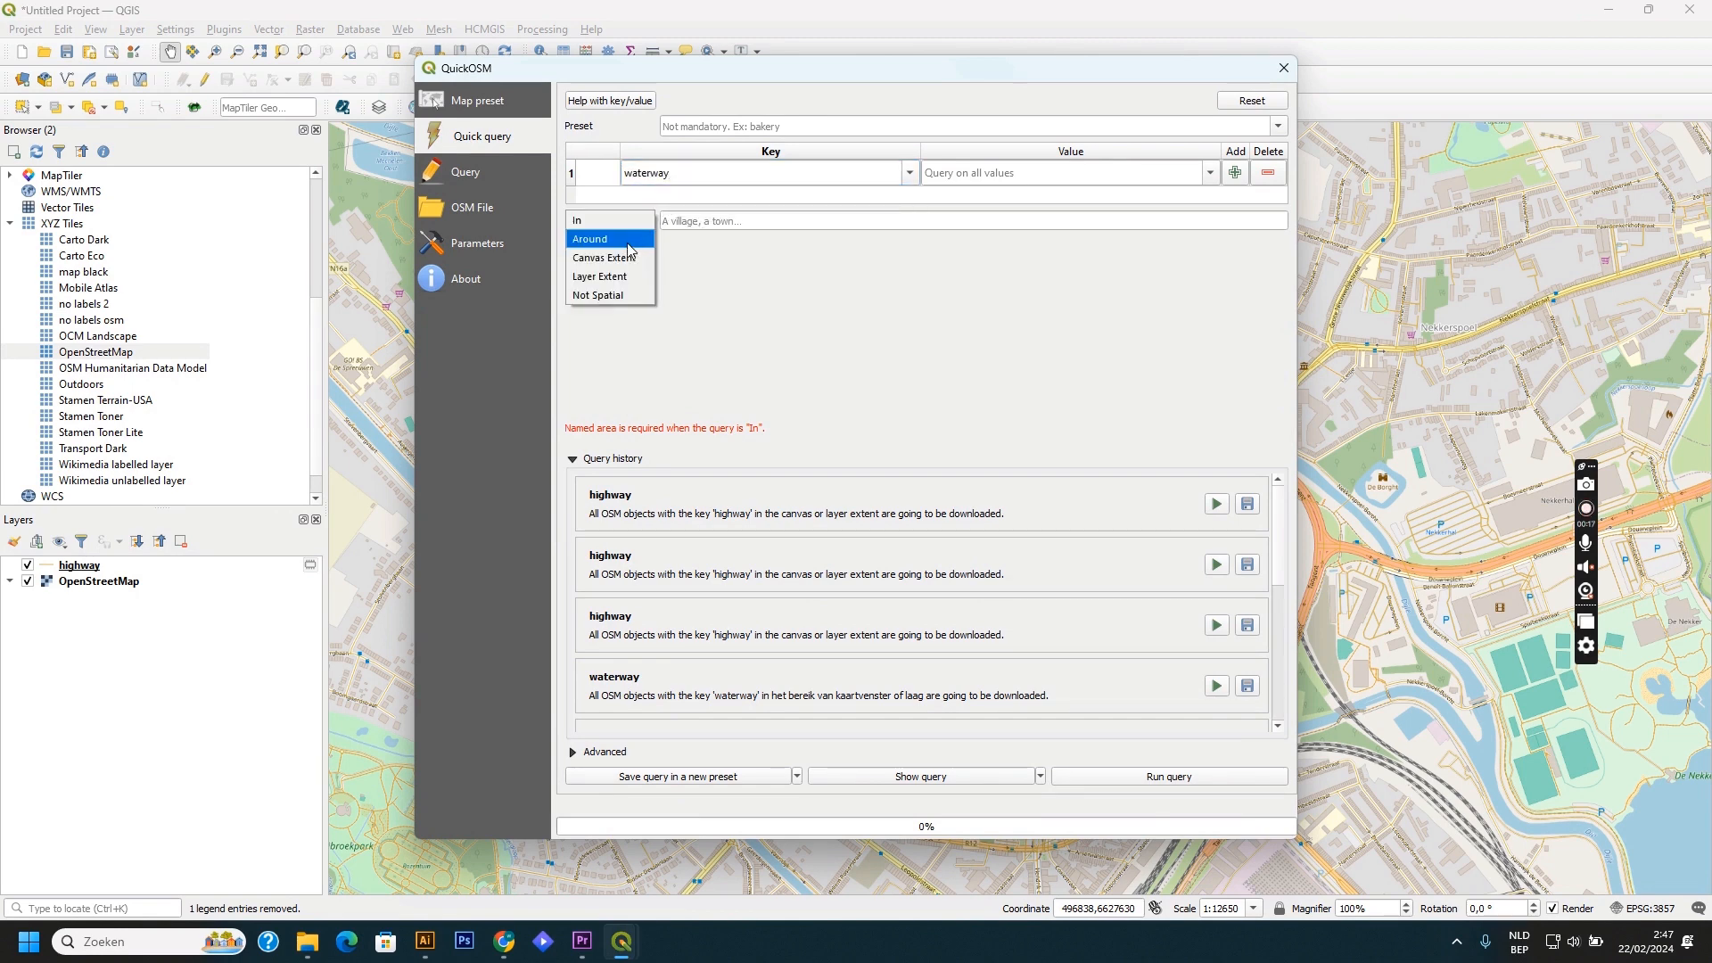
pyautogui.click(627, 258)
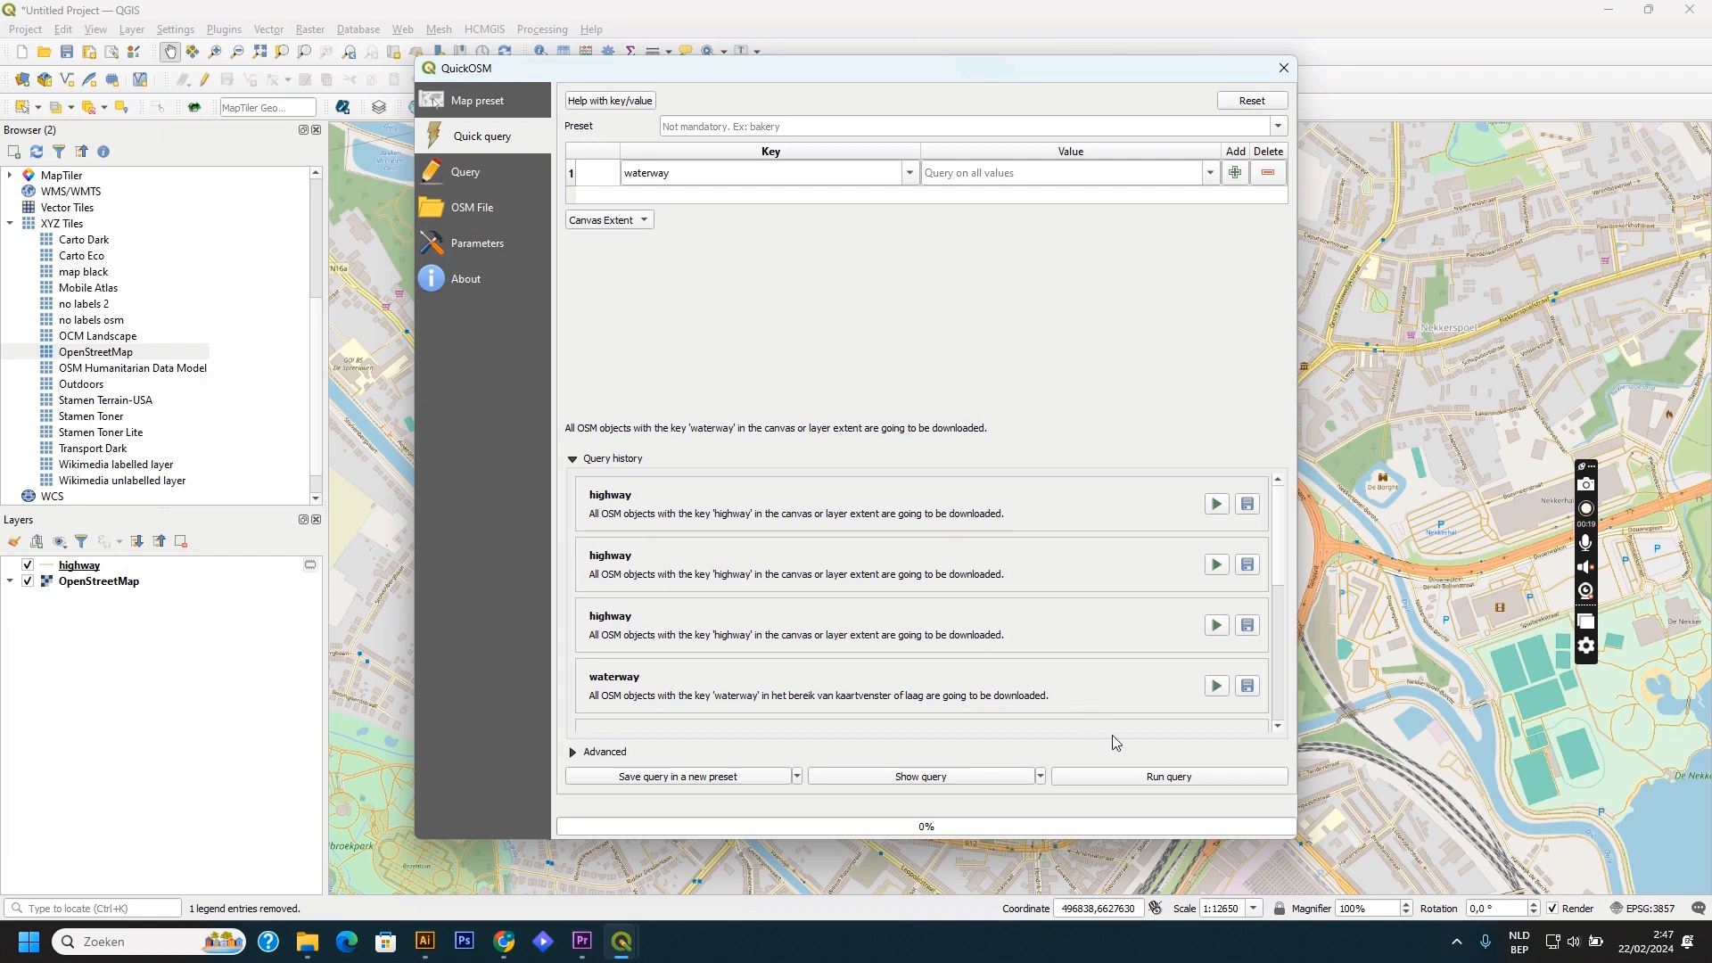
pyautogui.click(1152, 779)
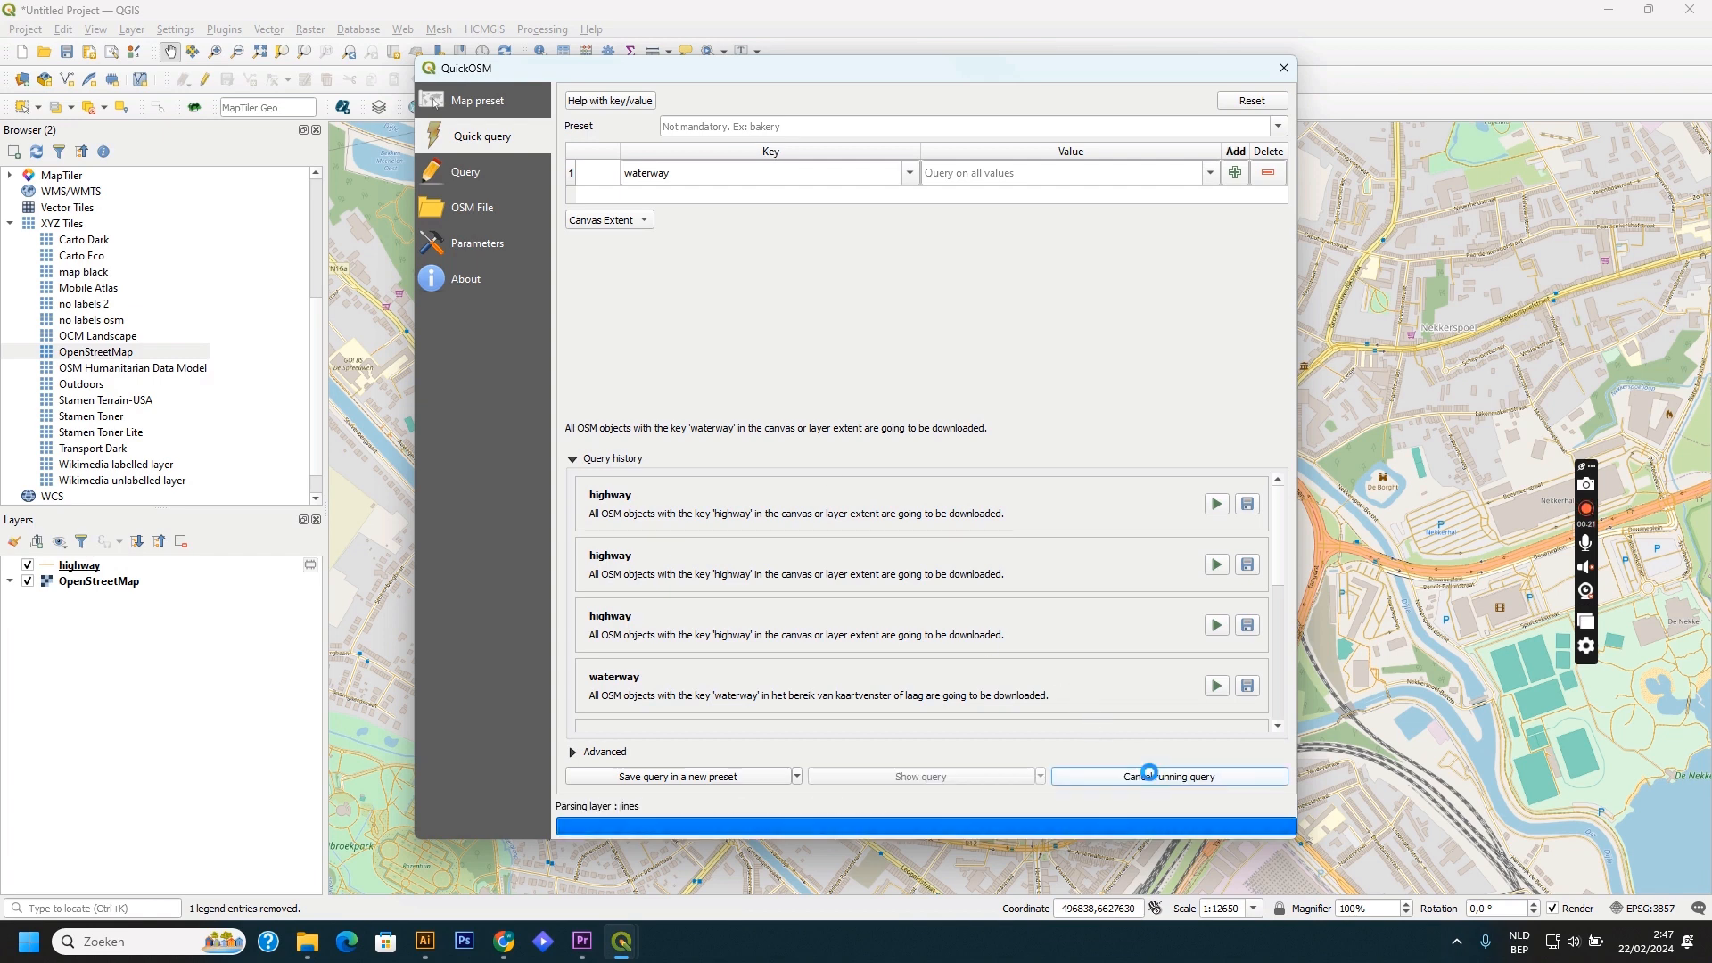
pyautogui.click(1281, 69)
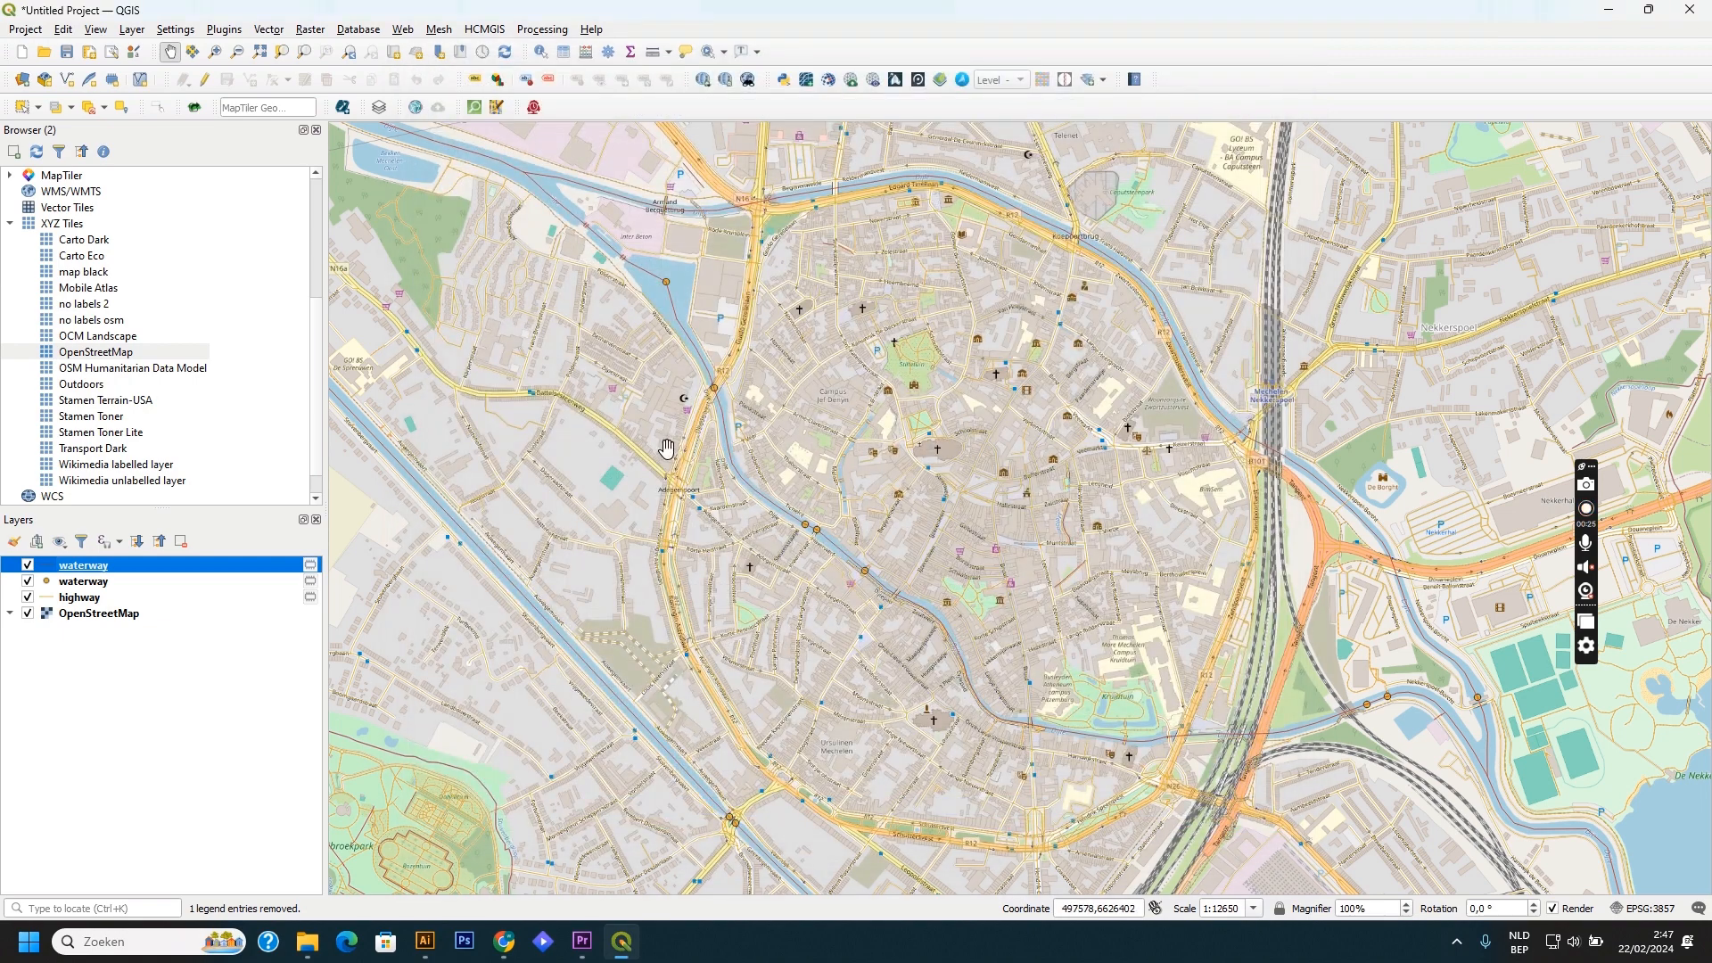
# Step: Remove the waterway point layer from the project, keeping the waterway line layer
pyautogui.click(97, 584)
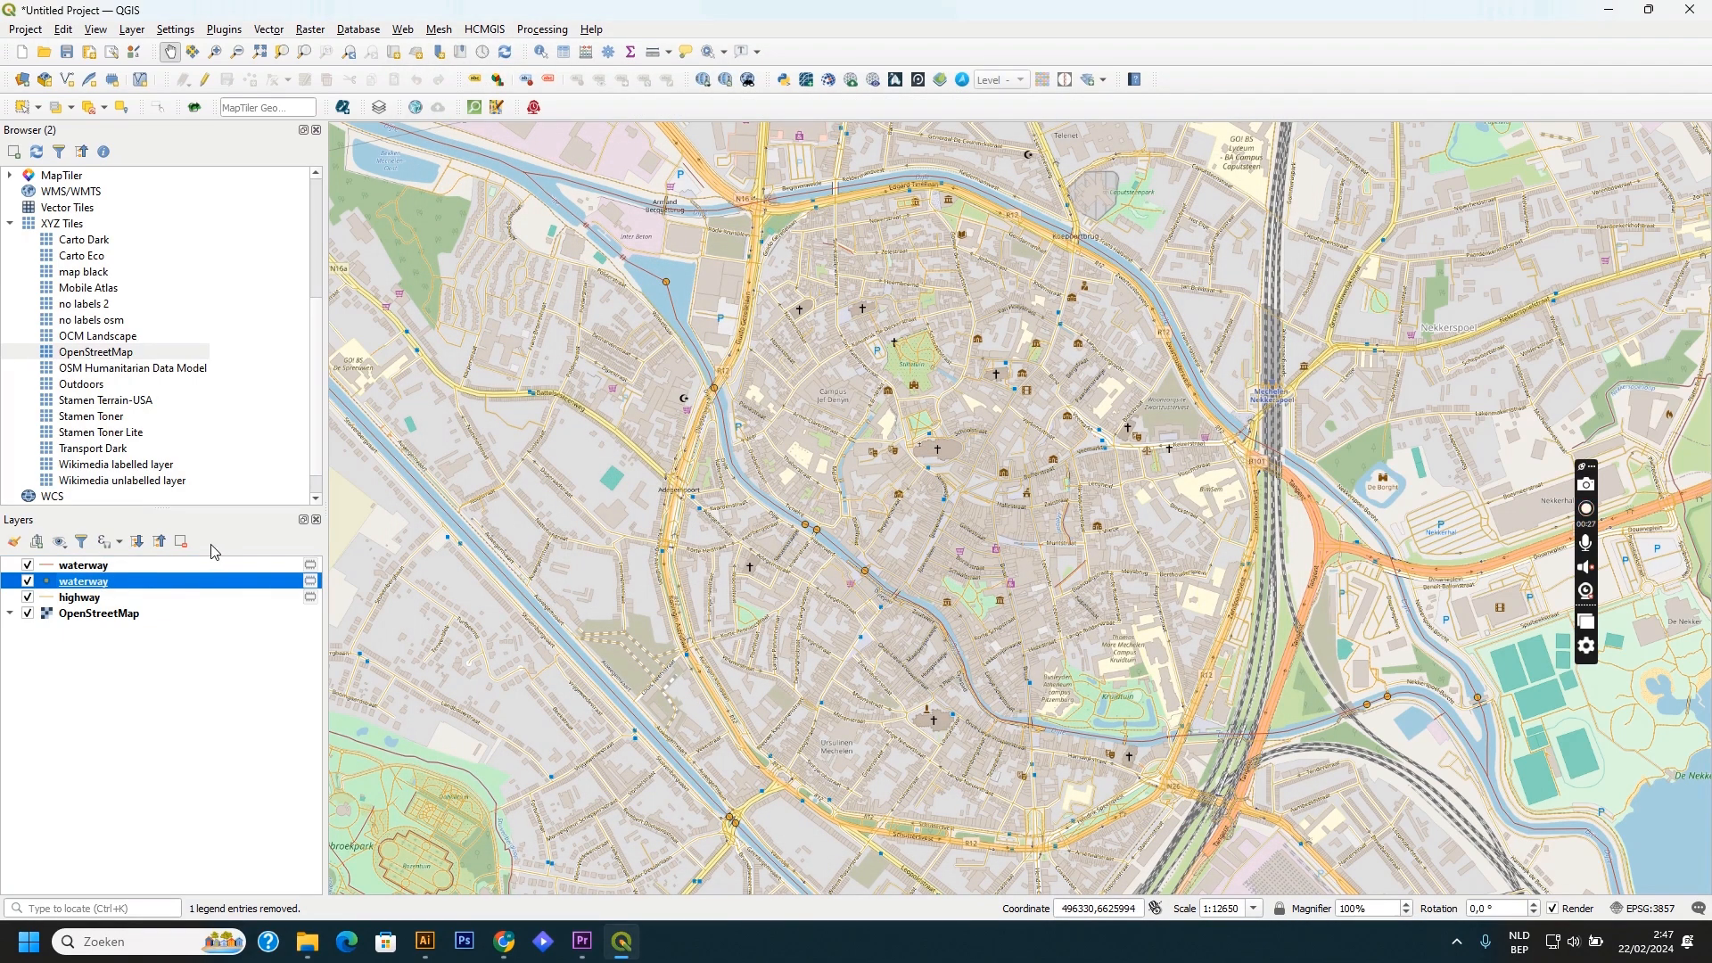
pyautogui.click(180, 541)
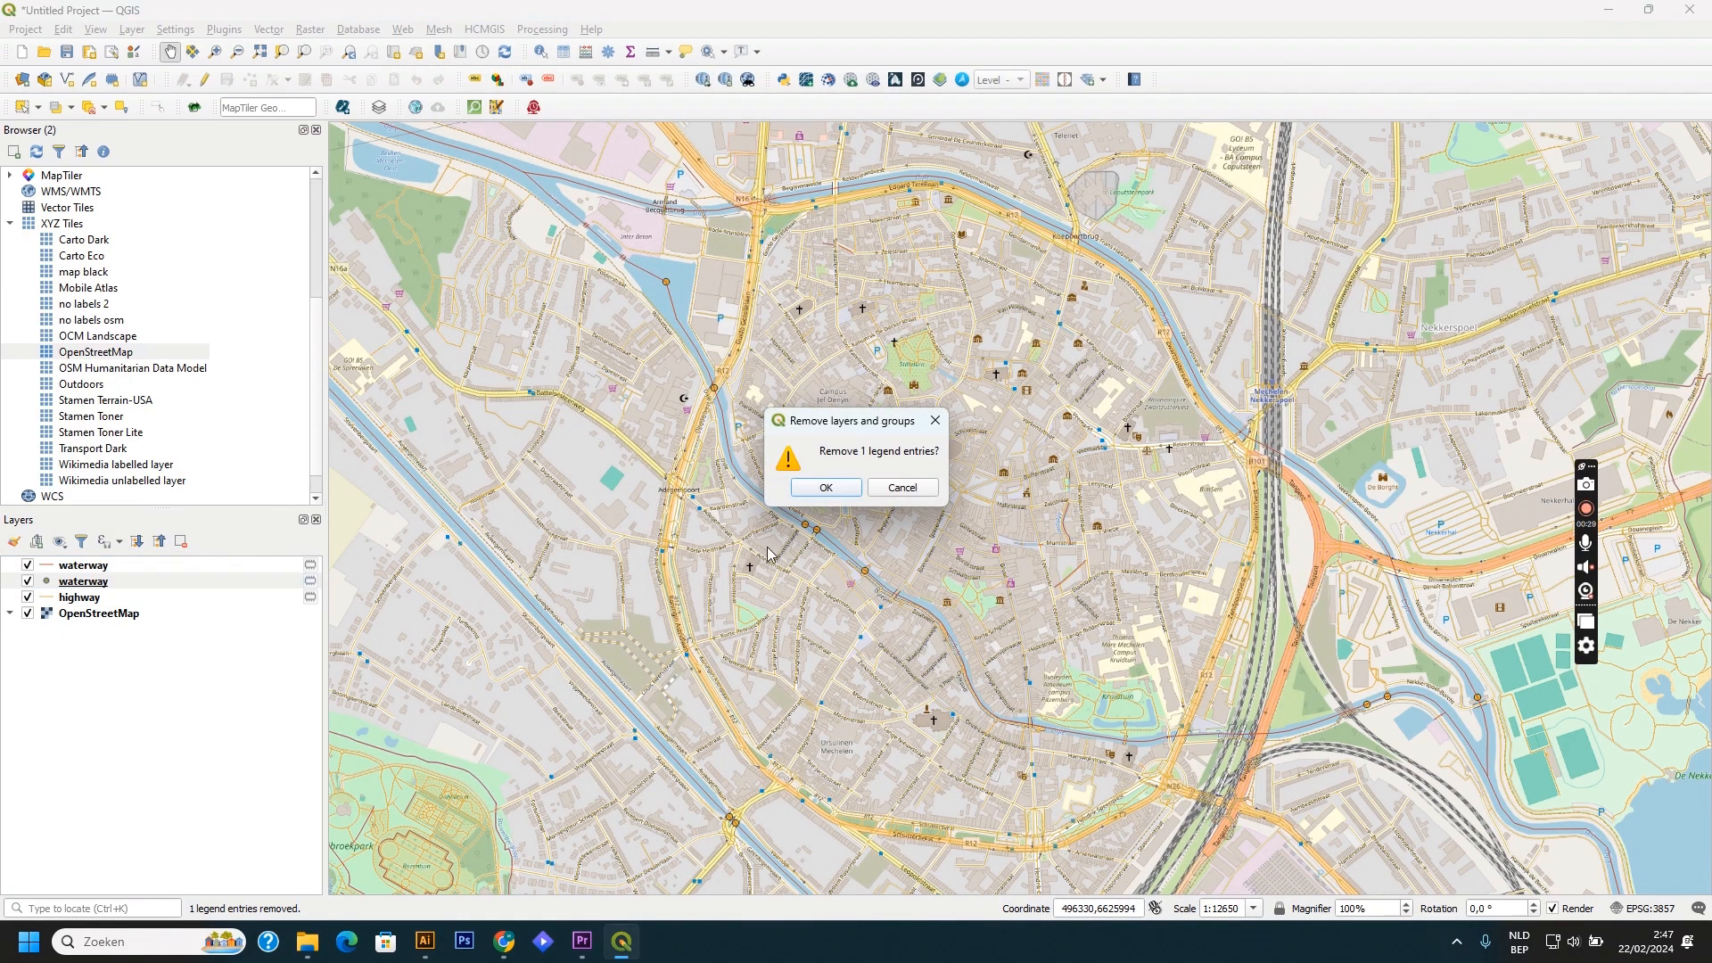
pyautogui.click(821, 490)
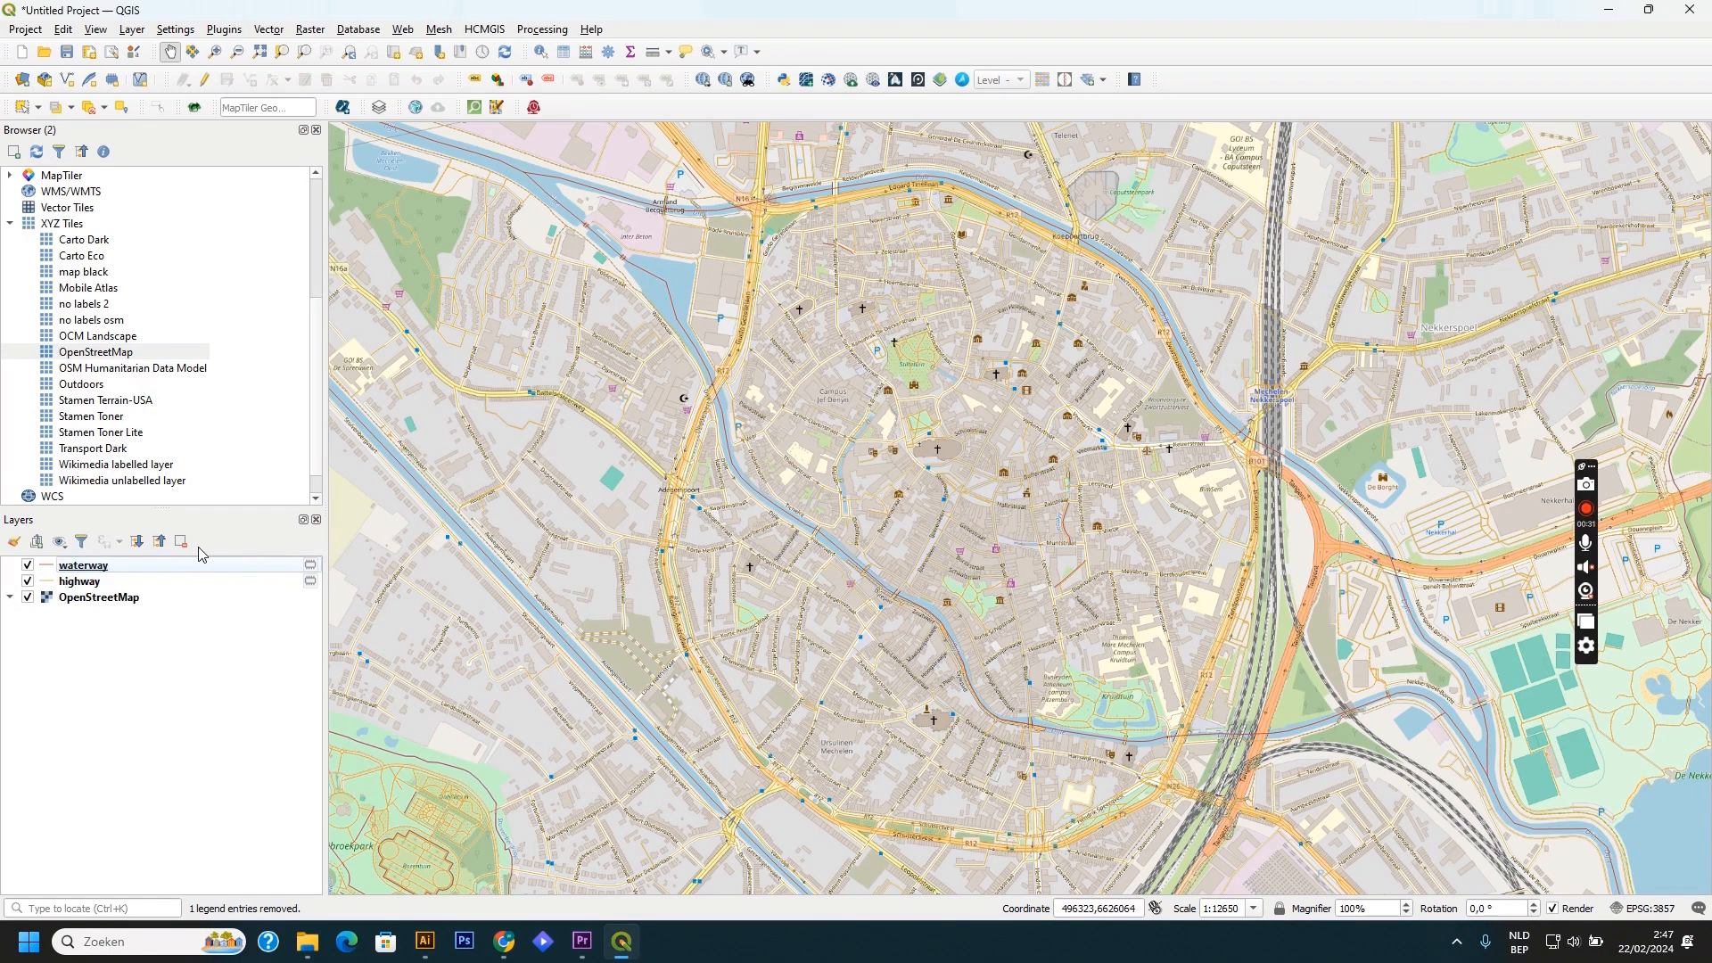
# Step: Run a QuickOSM quick query for the key building within the Canvas Extent and close the dialog
pyautogui.click(476, 108)
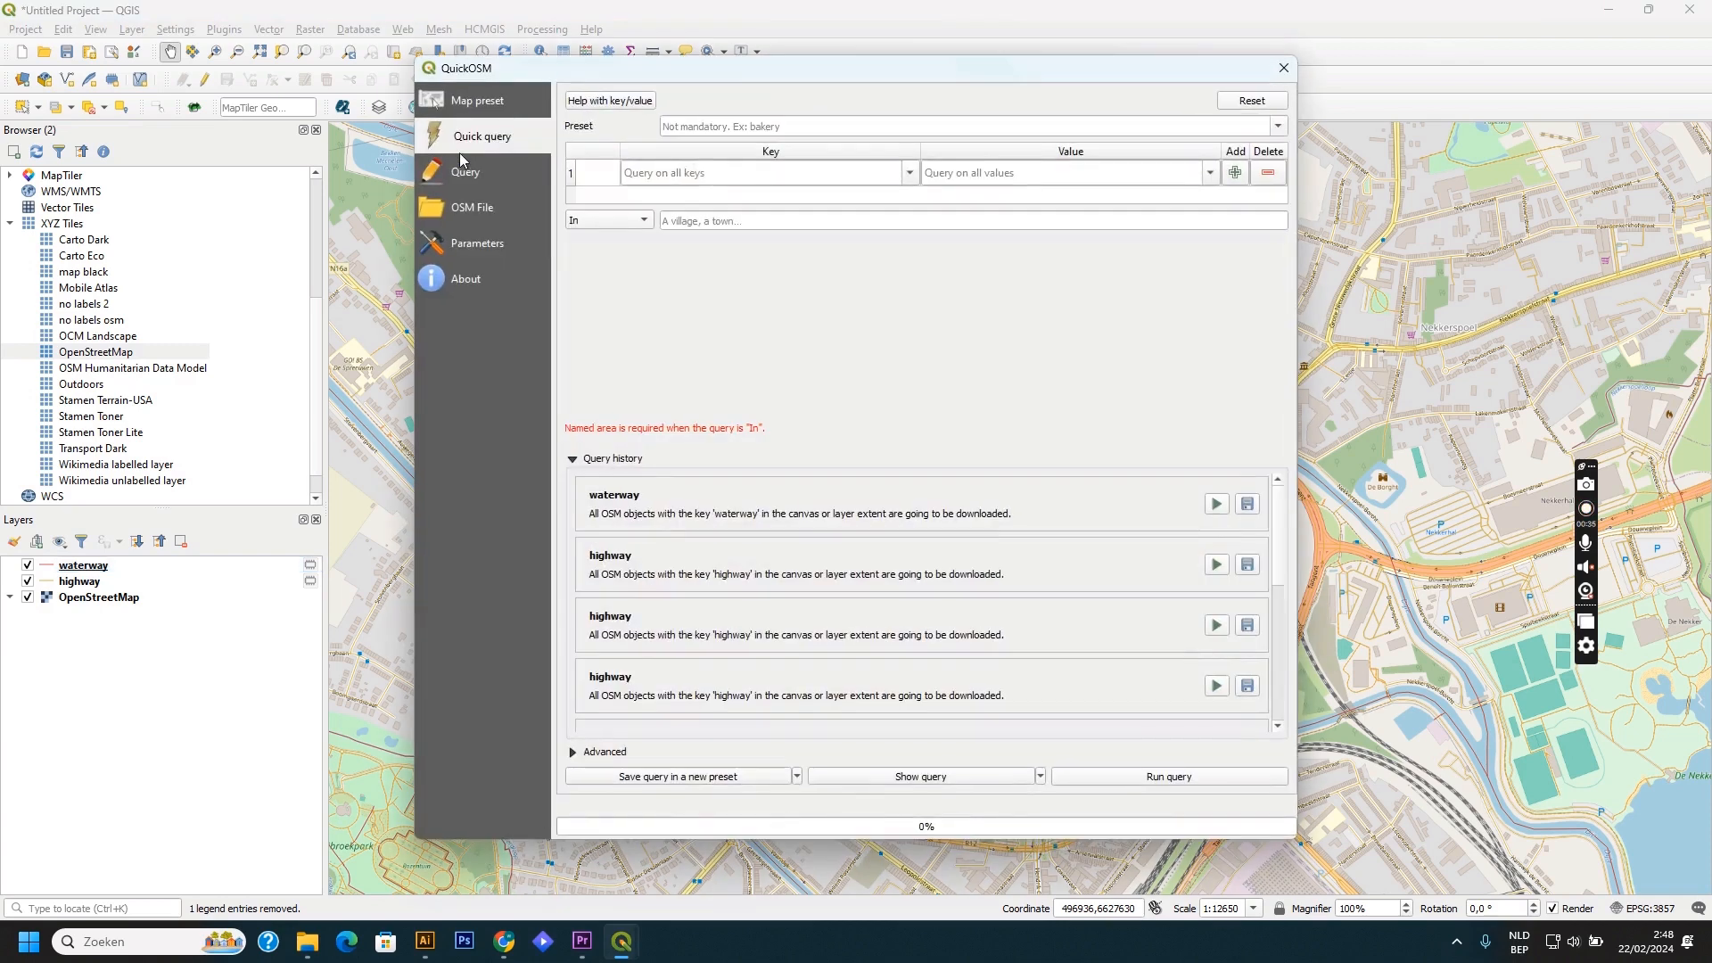
pyautogui.click(695, 170)
pyautogui.write('buil')
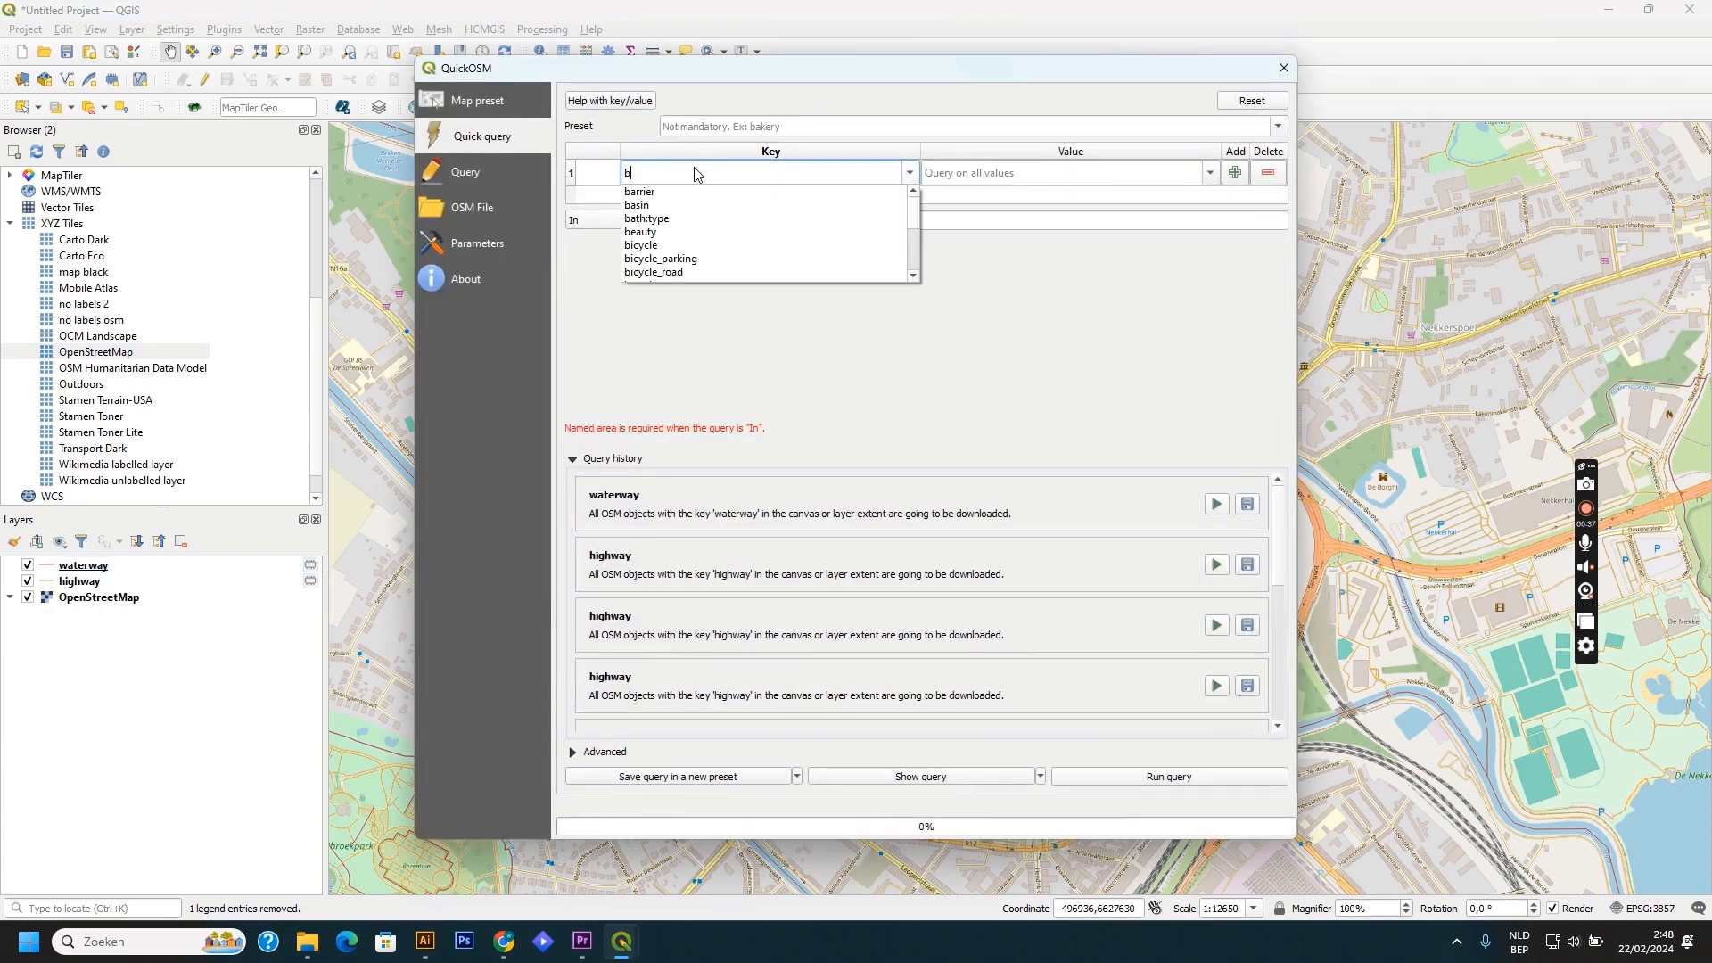
pyautogui.click(701, 190)
pyautogui.click(644, 220)
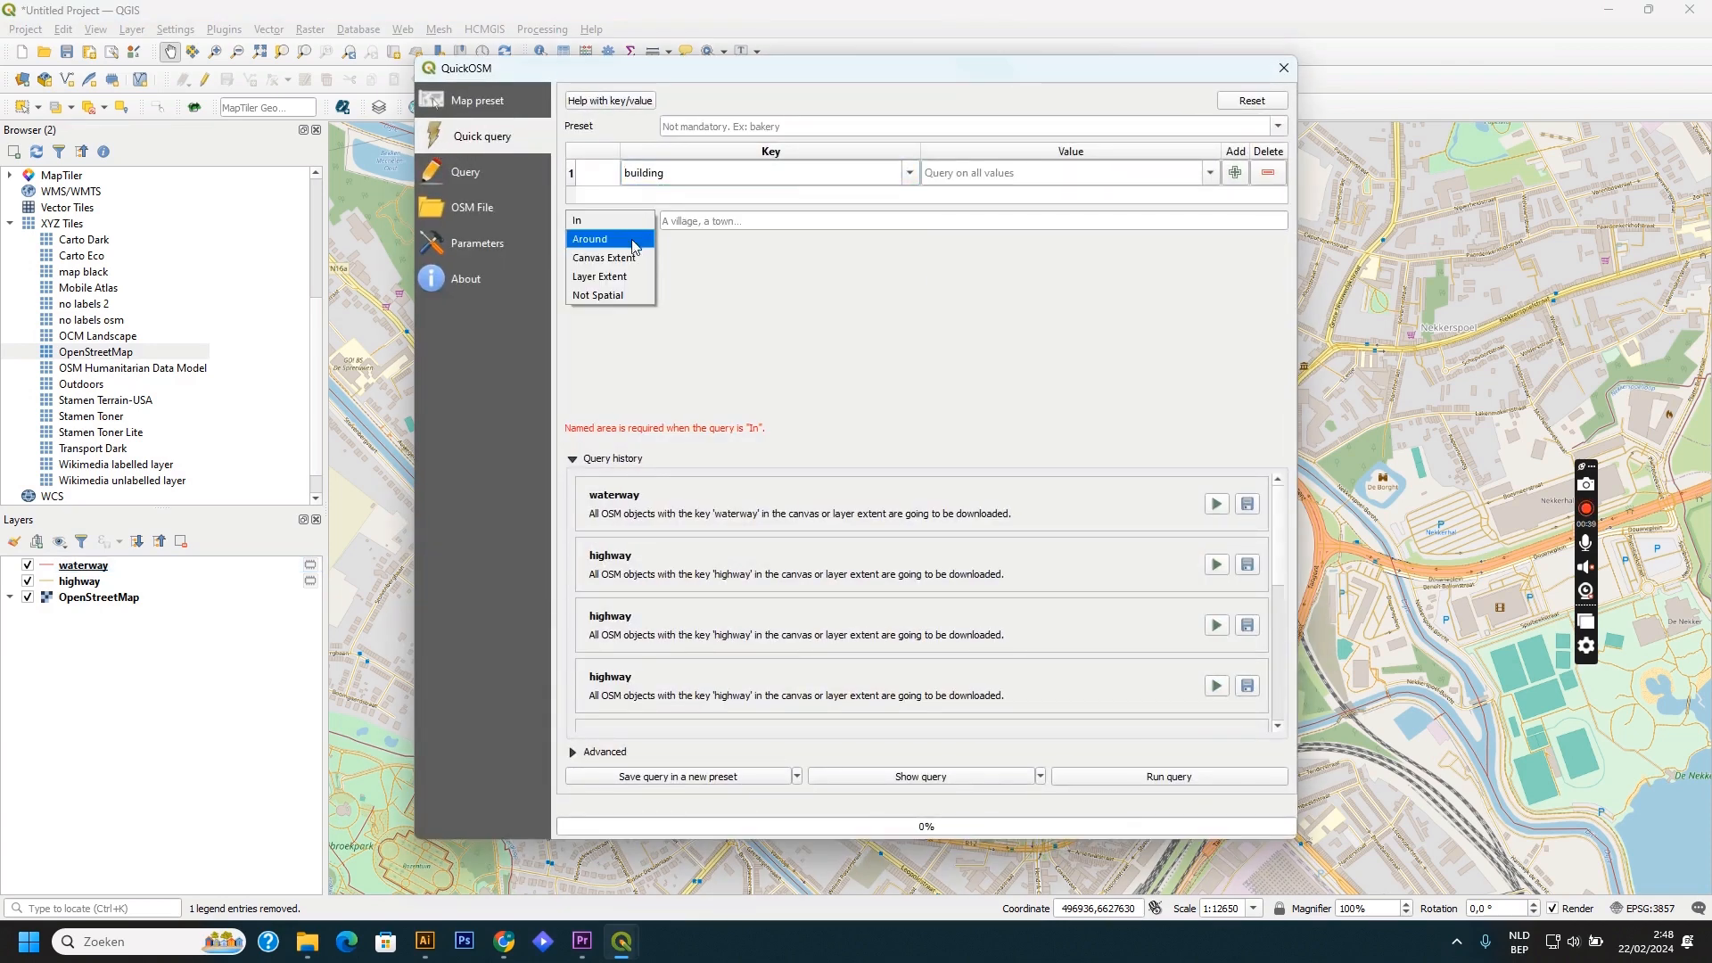
pyautogui.click(633, 261)
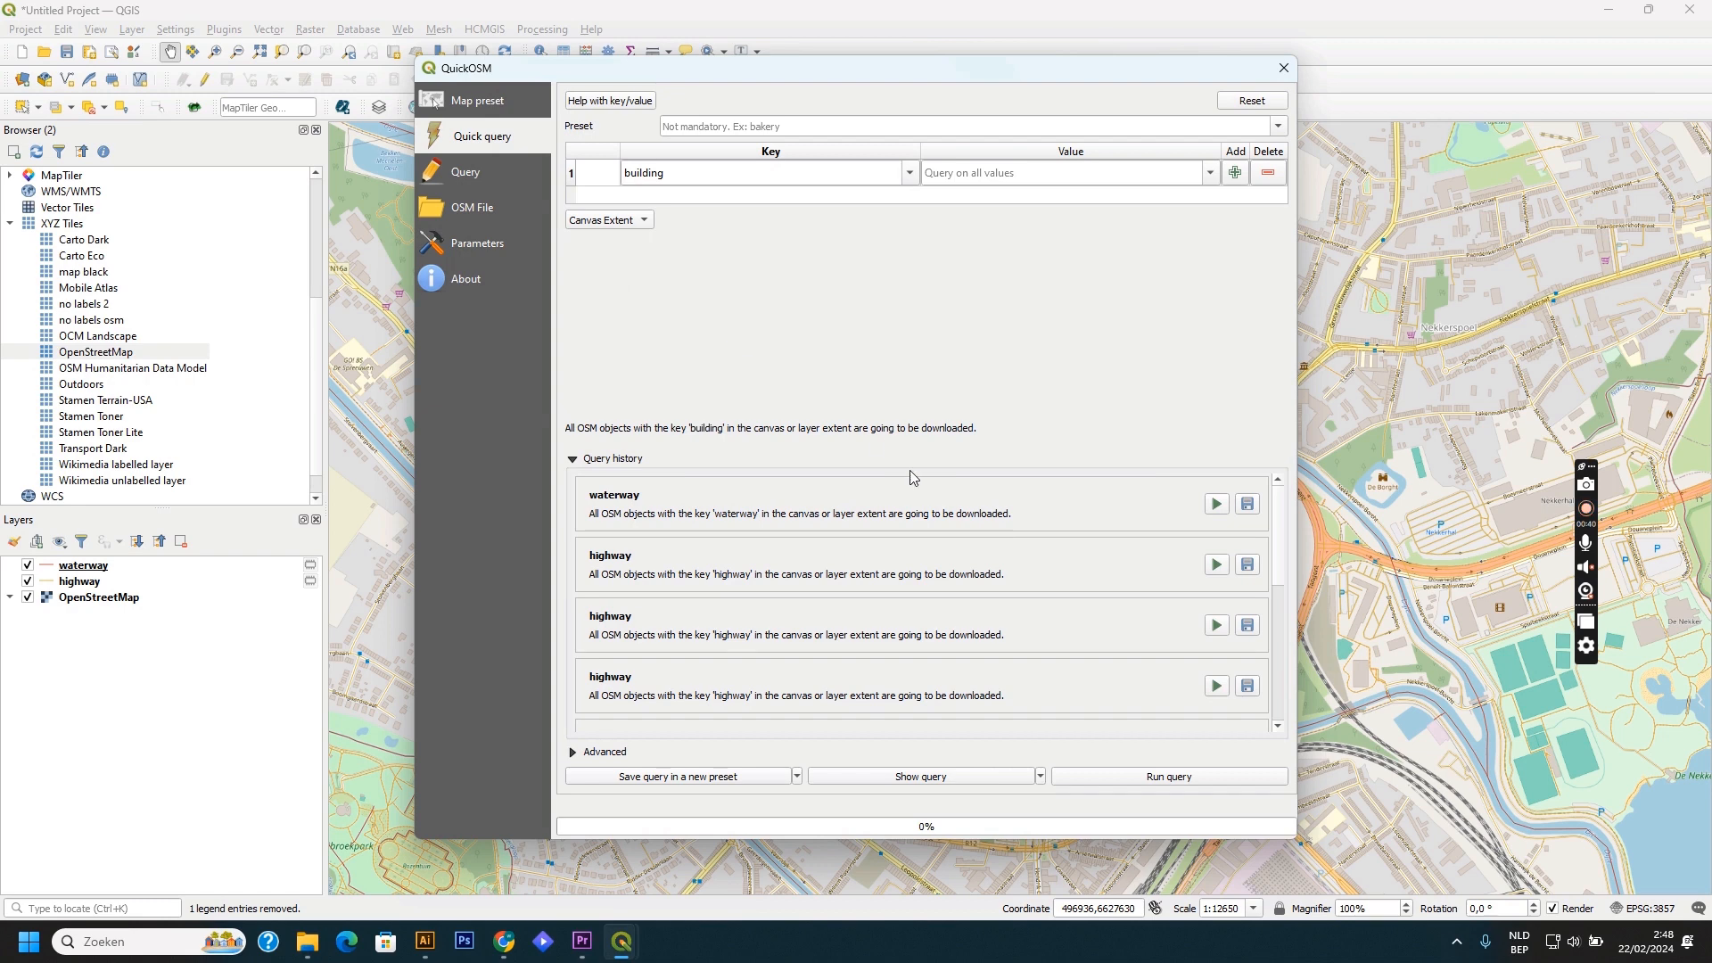
pyautogui.click(1157, 777)
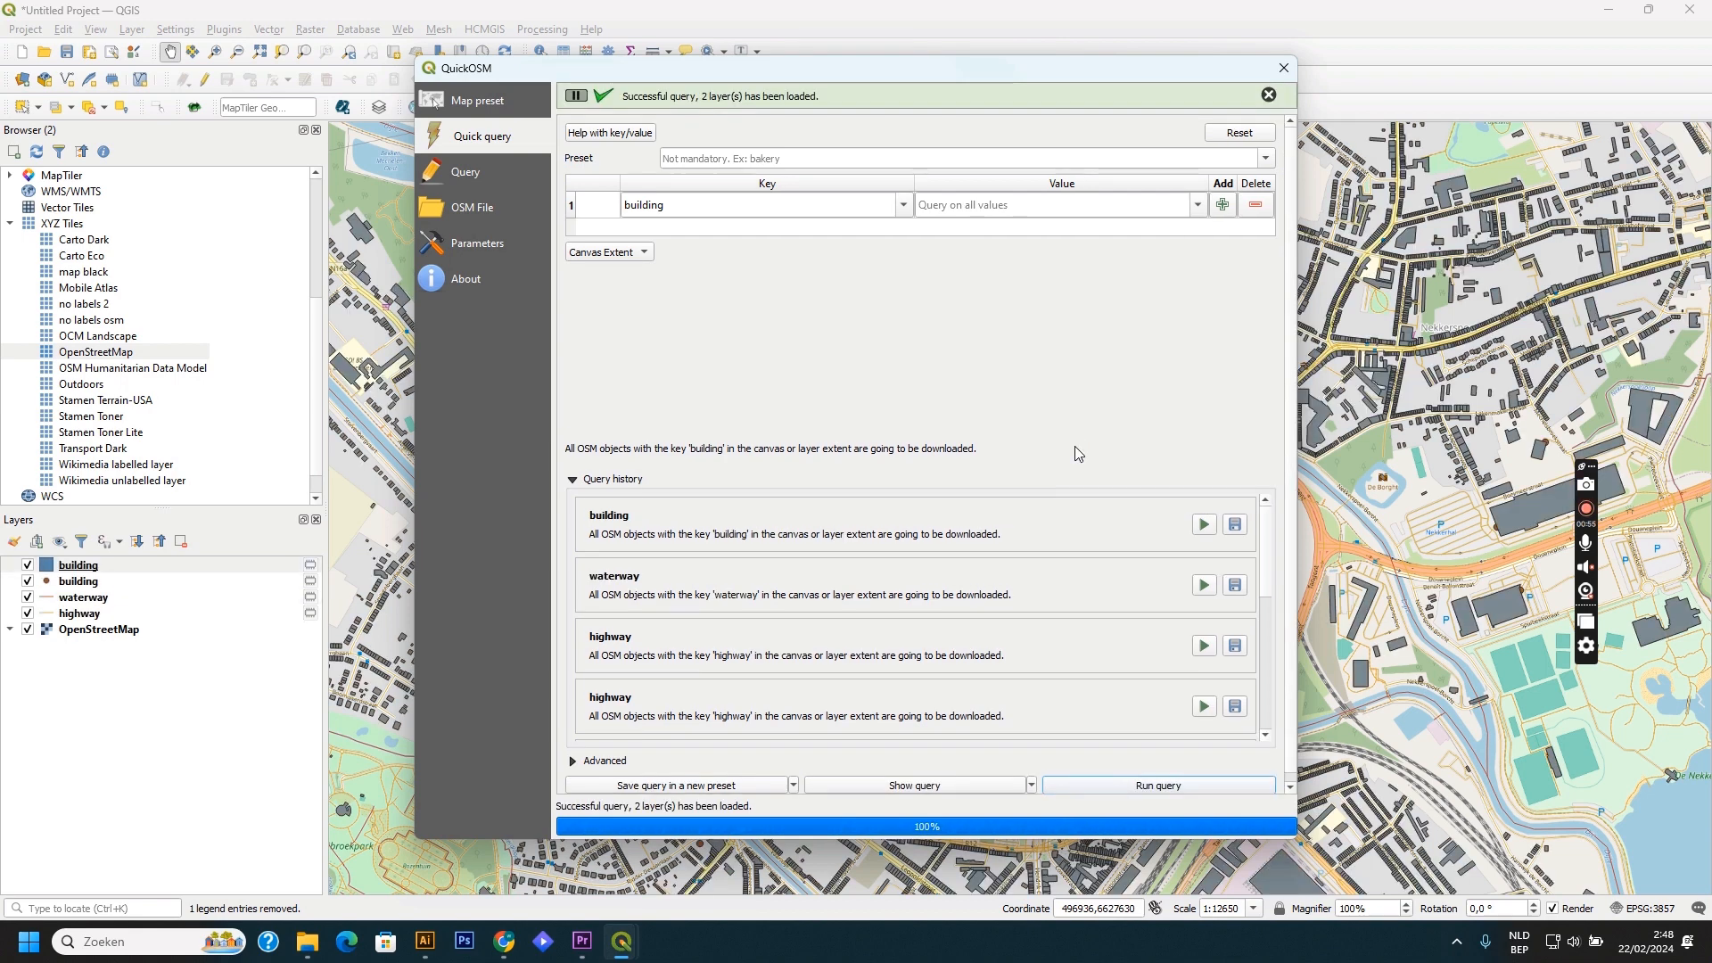
pyautogui.click(1281, 78)
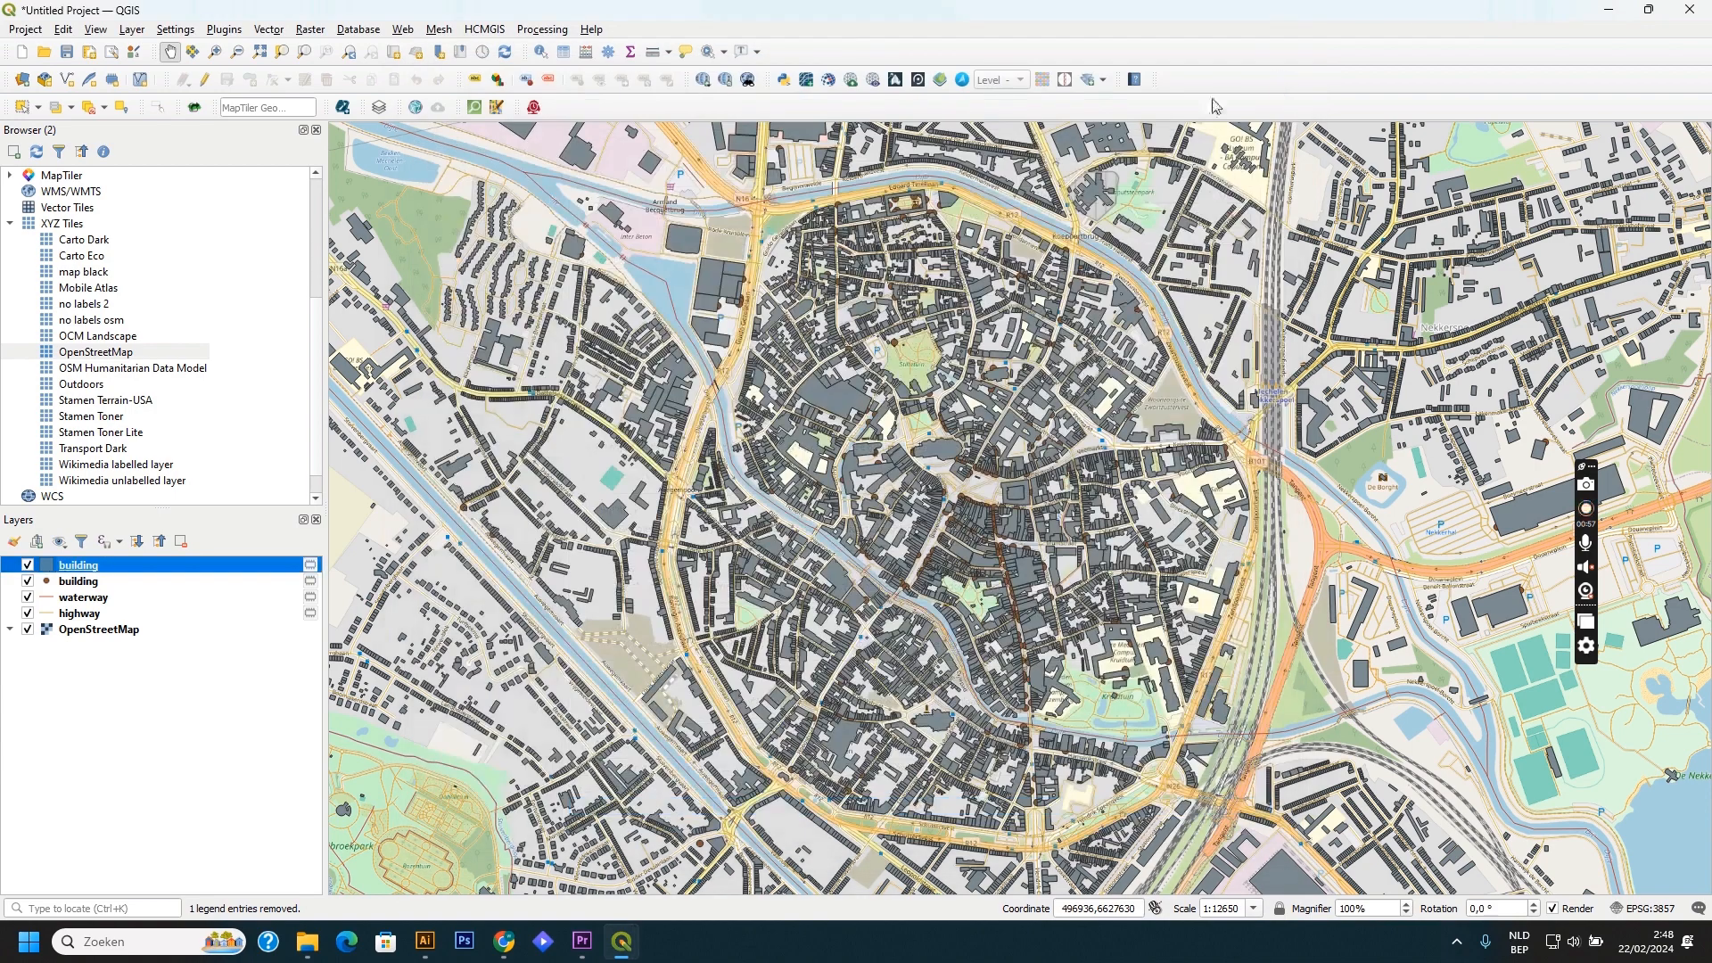
# Step: Remove the building point layer and the OpenStreetMap base layer from the project
pyautogui.click(90, 581)
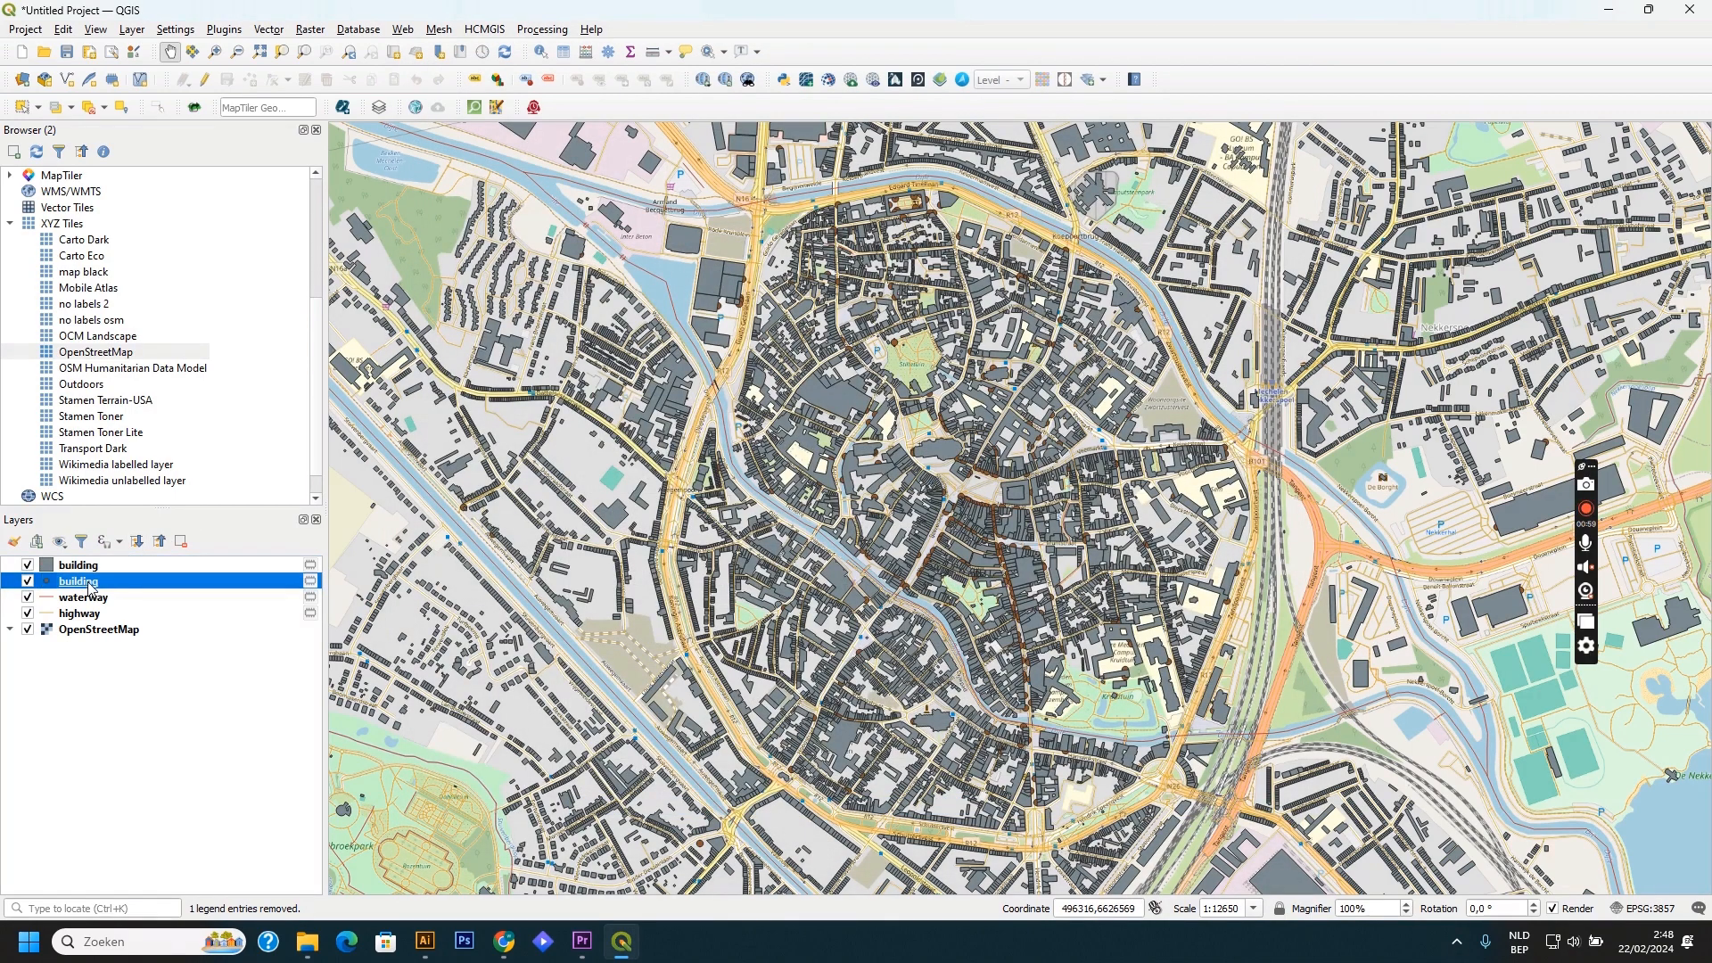
pyautogui.click(183, 543)
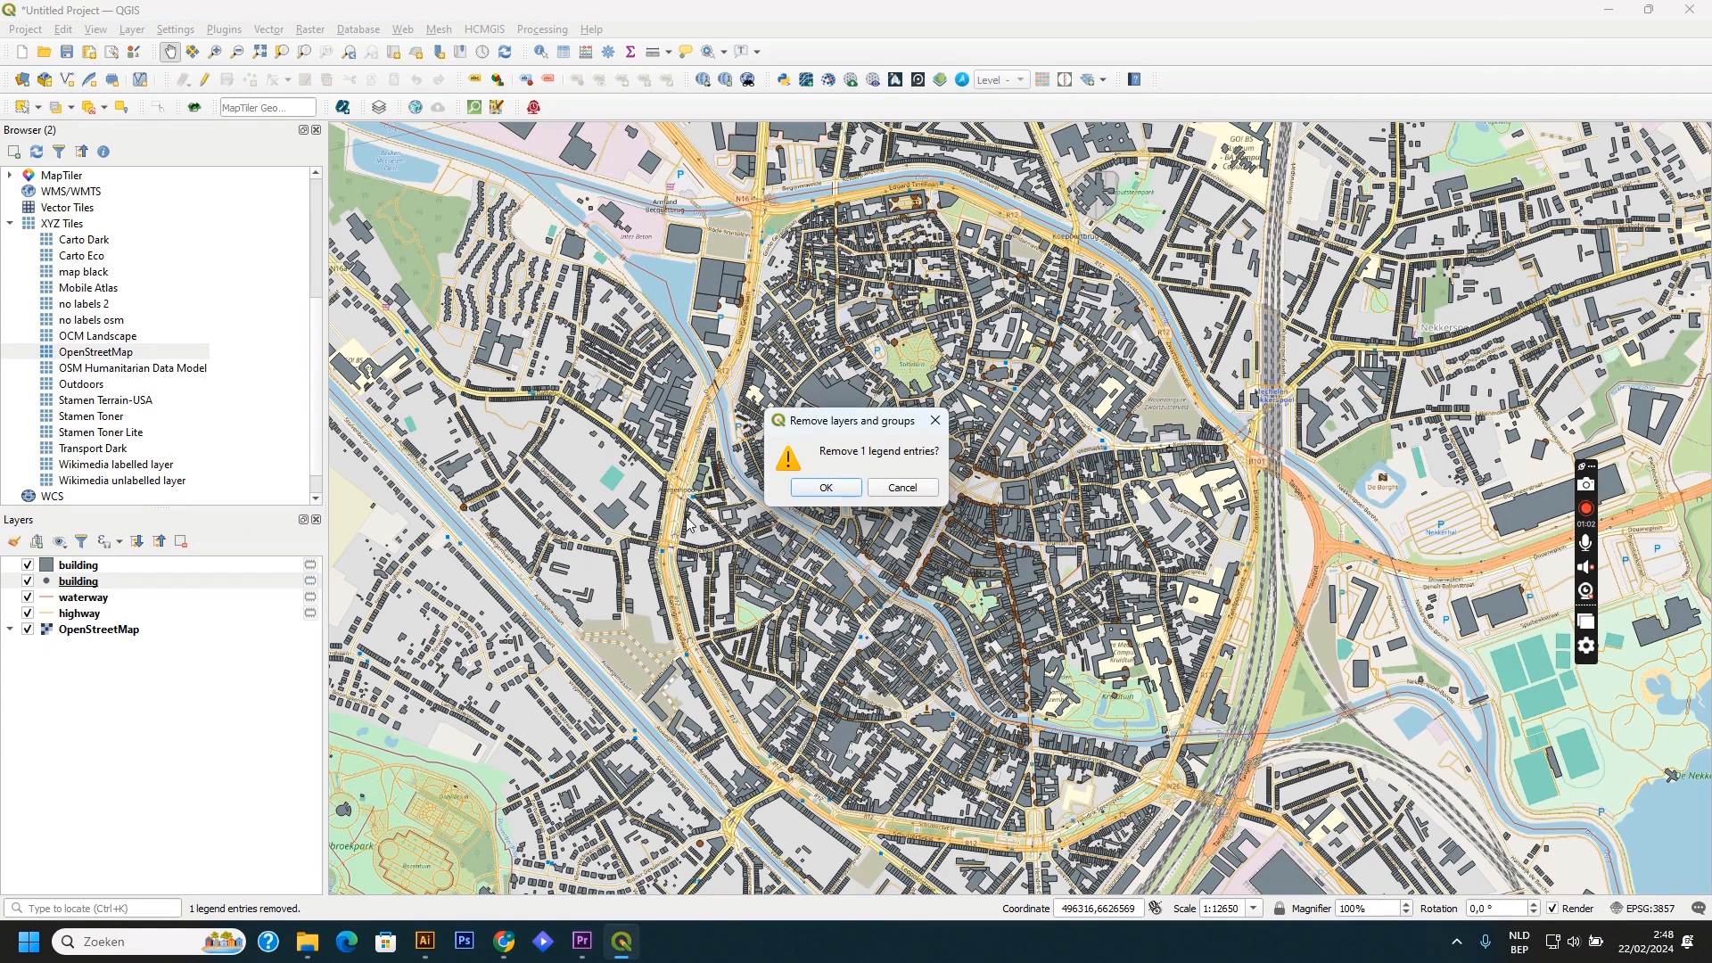
pyautogui.click(813, 490)
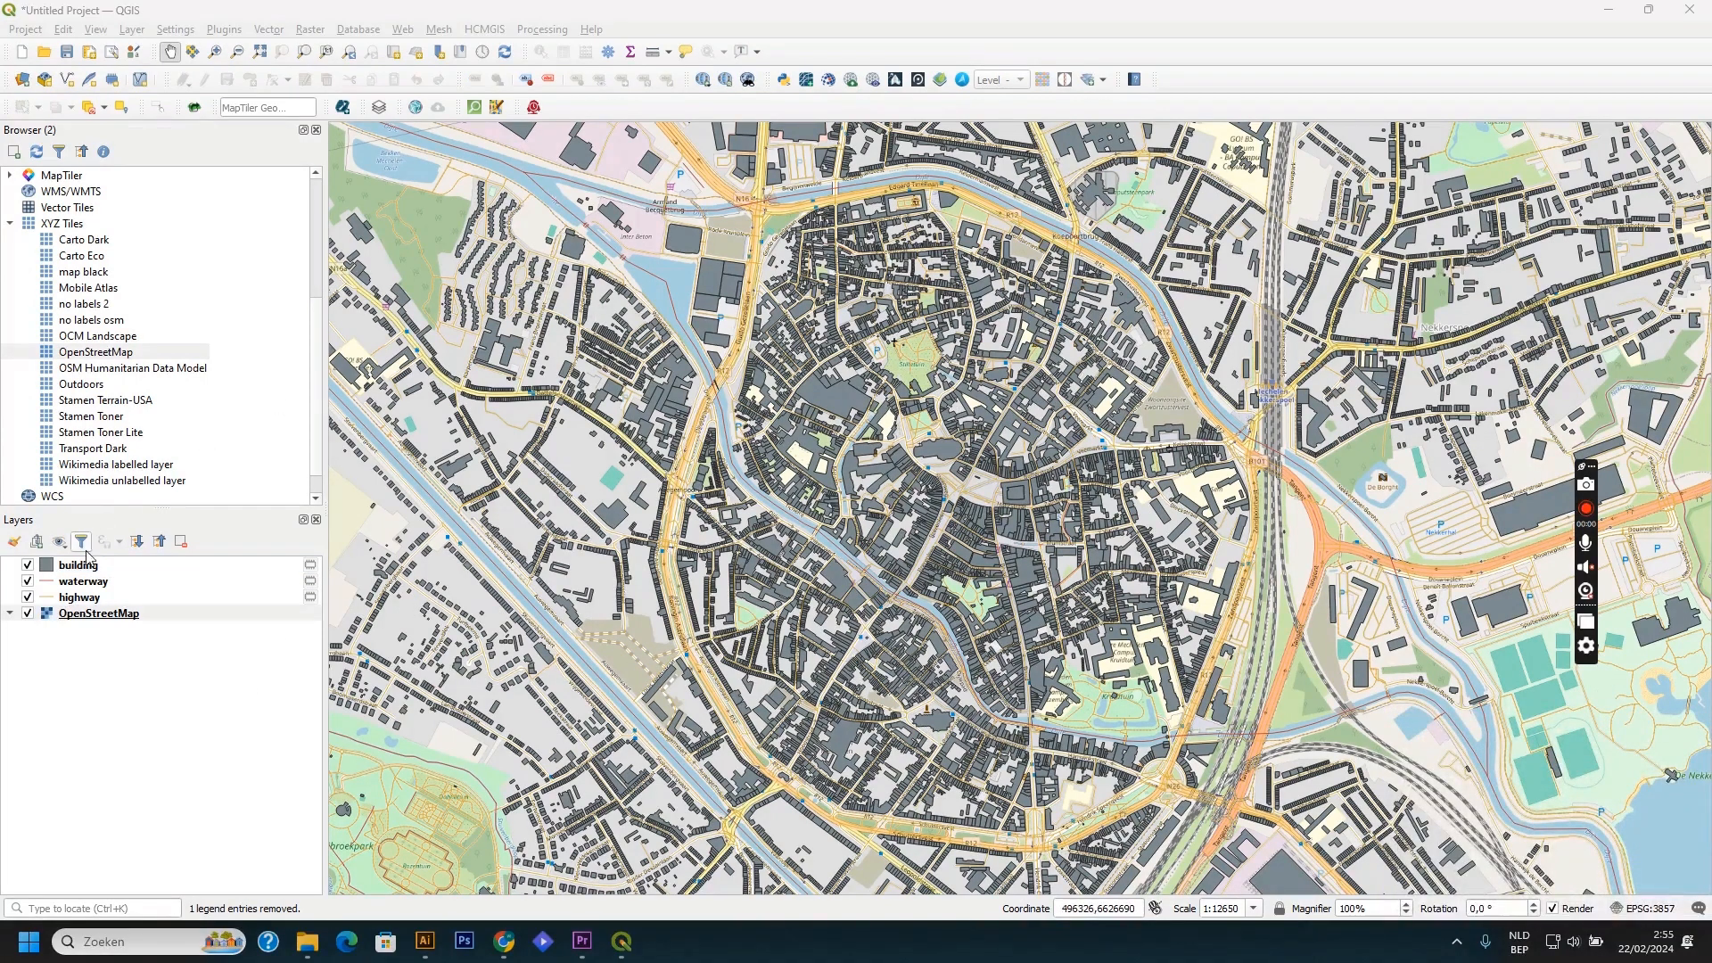
pyautogui.click(132, 614)
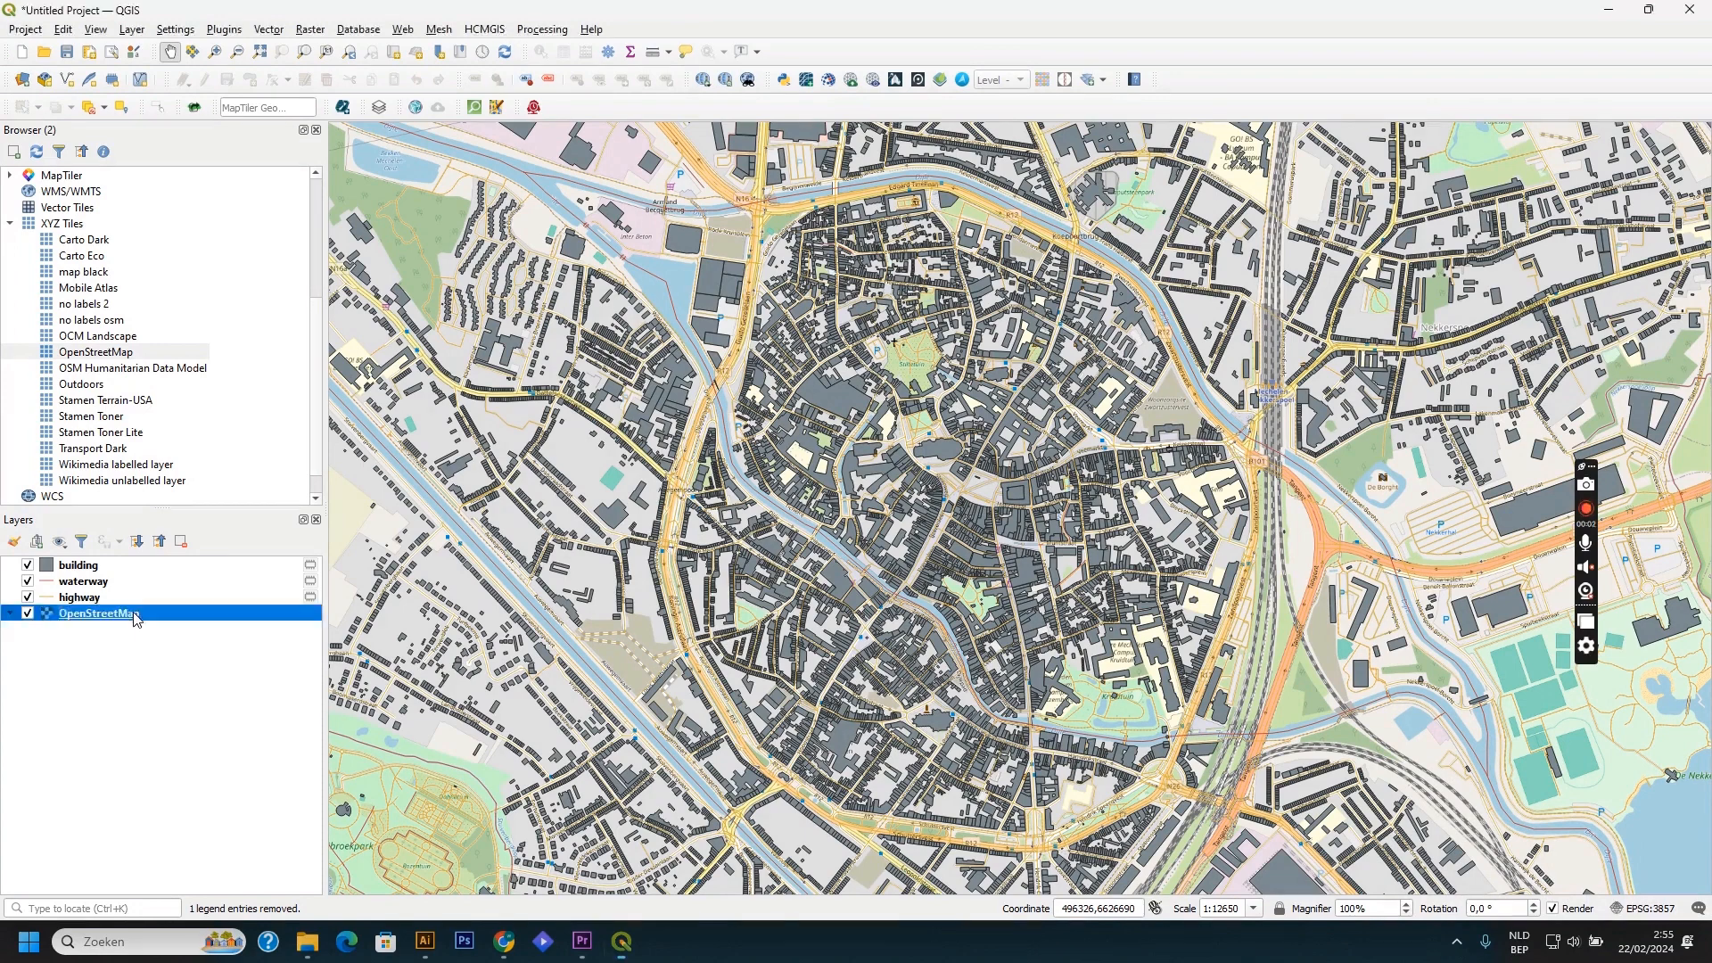
pyautogui.click(179, 544)
pyautogui.click(845, 486)
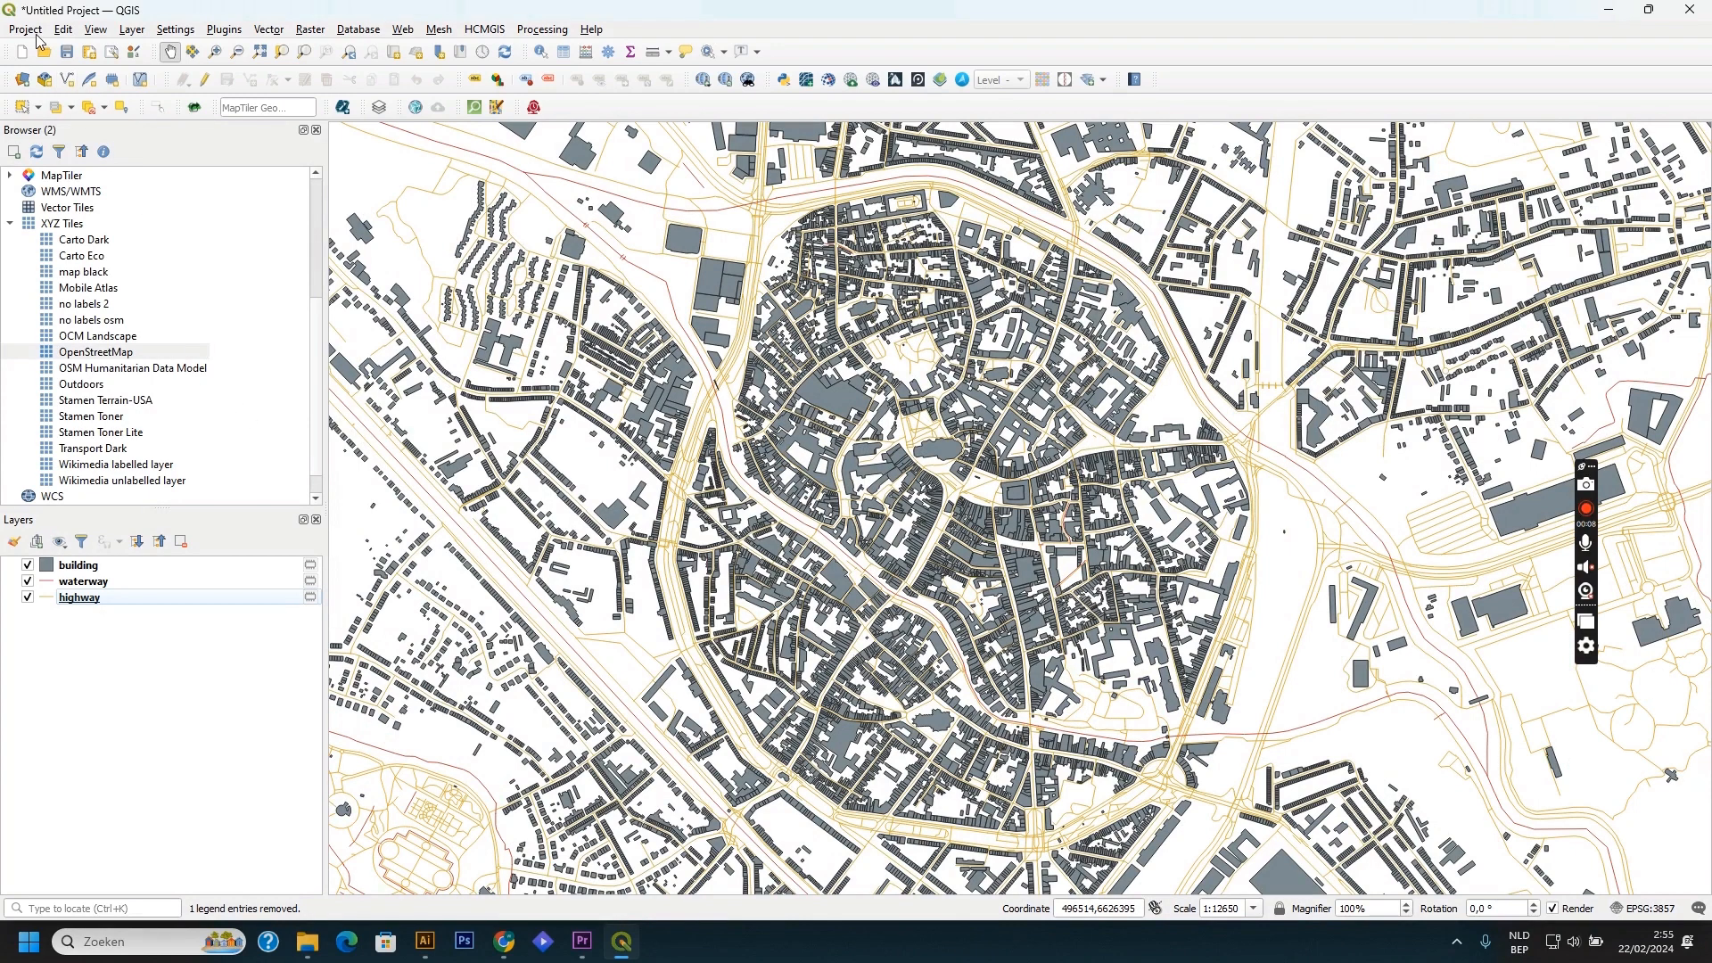
# Step: Export the map to PDF with a changed output width, saving it as "3d map Mechelen" in the citymap3d folder
pyautogui.click(27, 30)
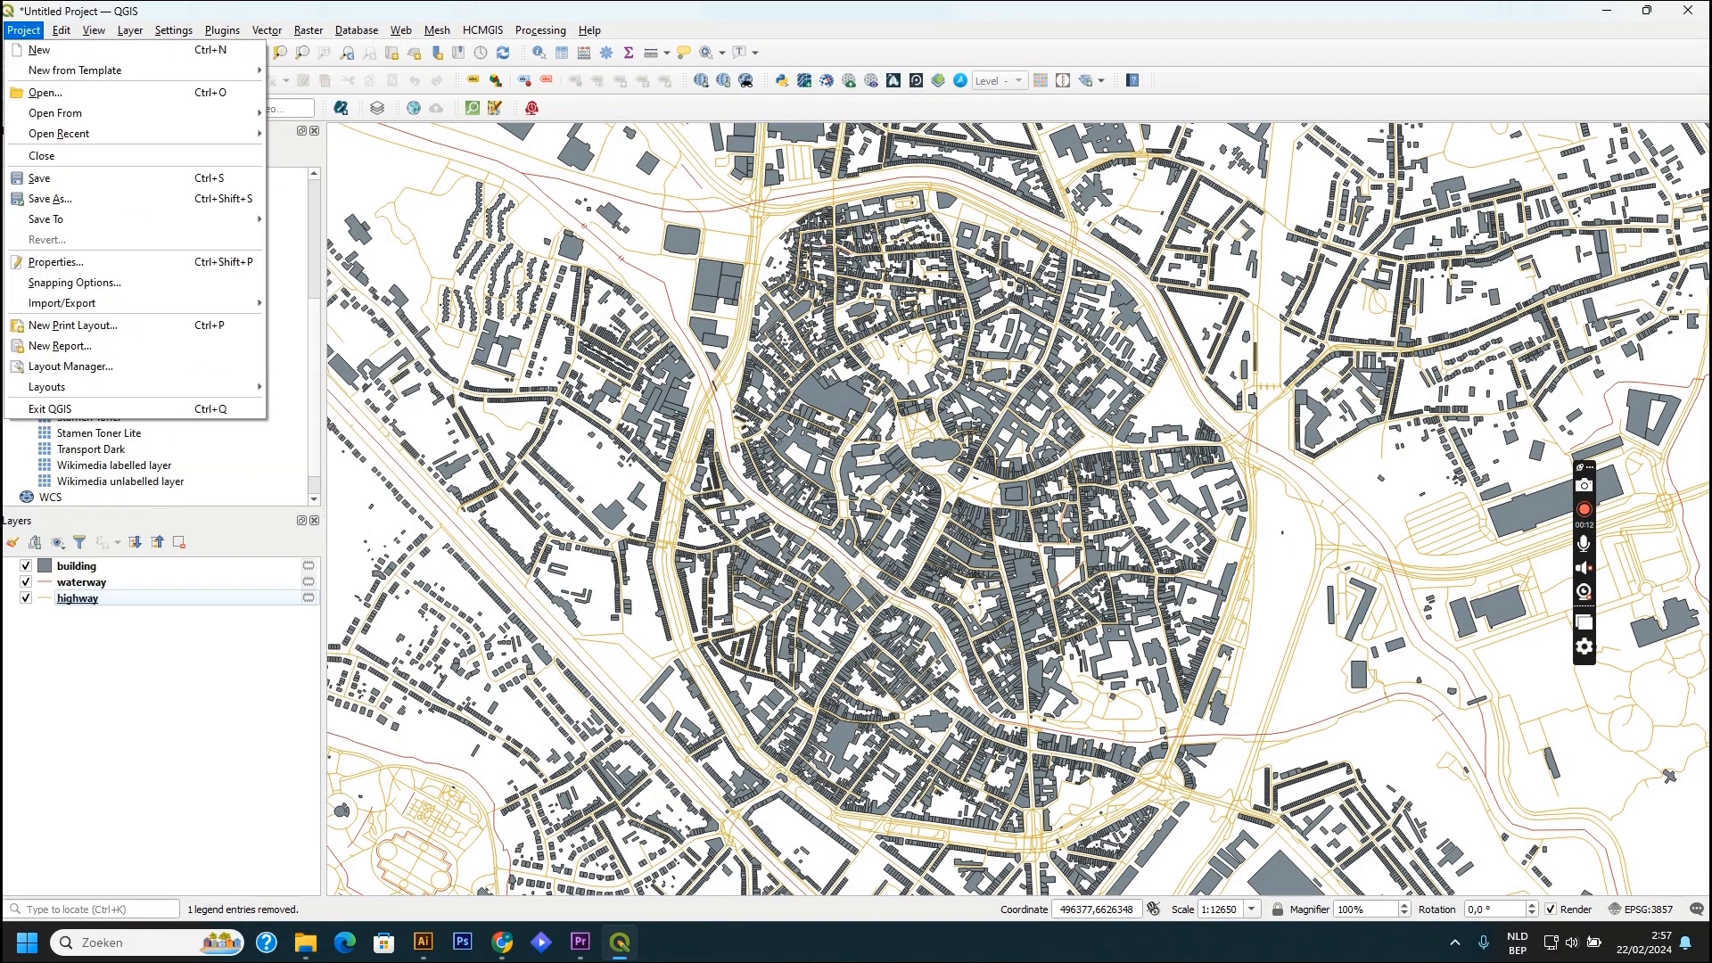
pyautogui.moveTo(266, 307)
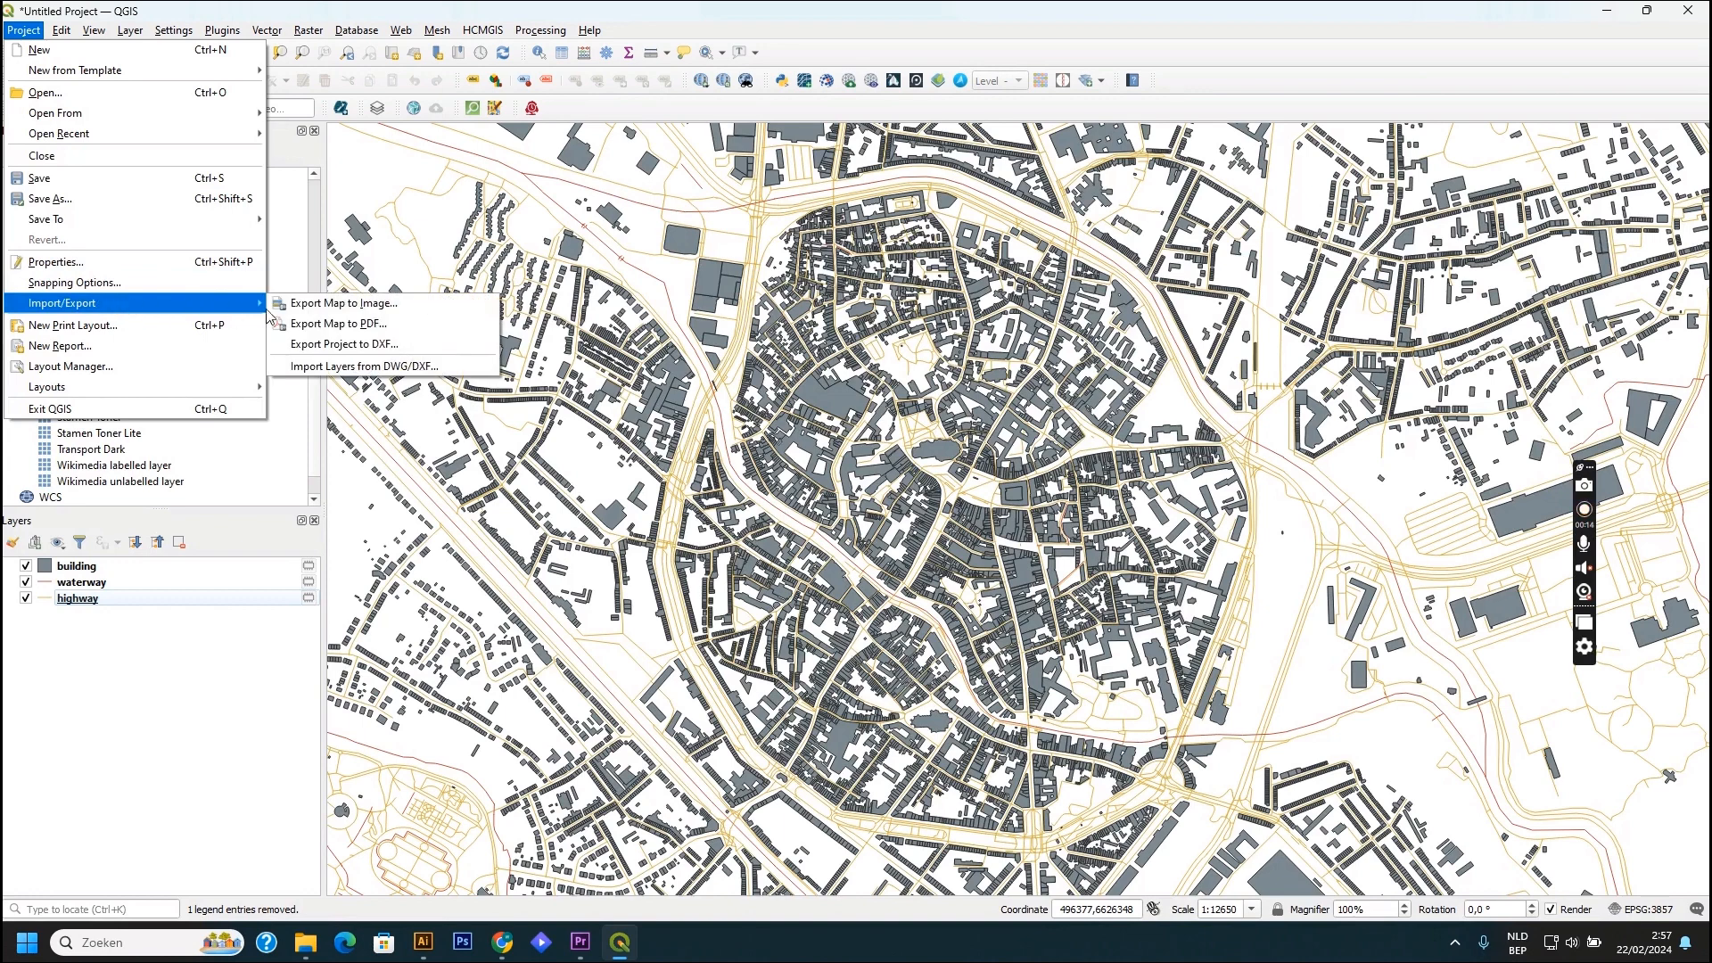
pyautogui.click(339, 324)
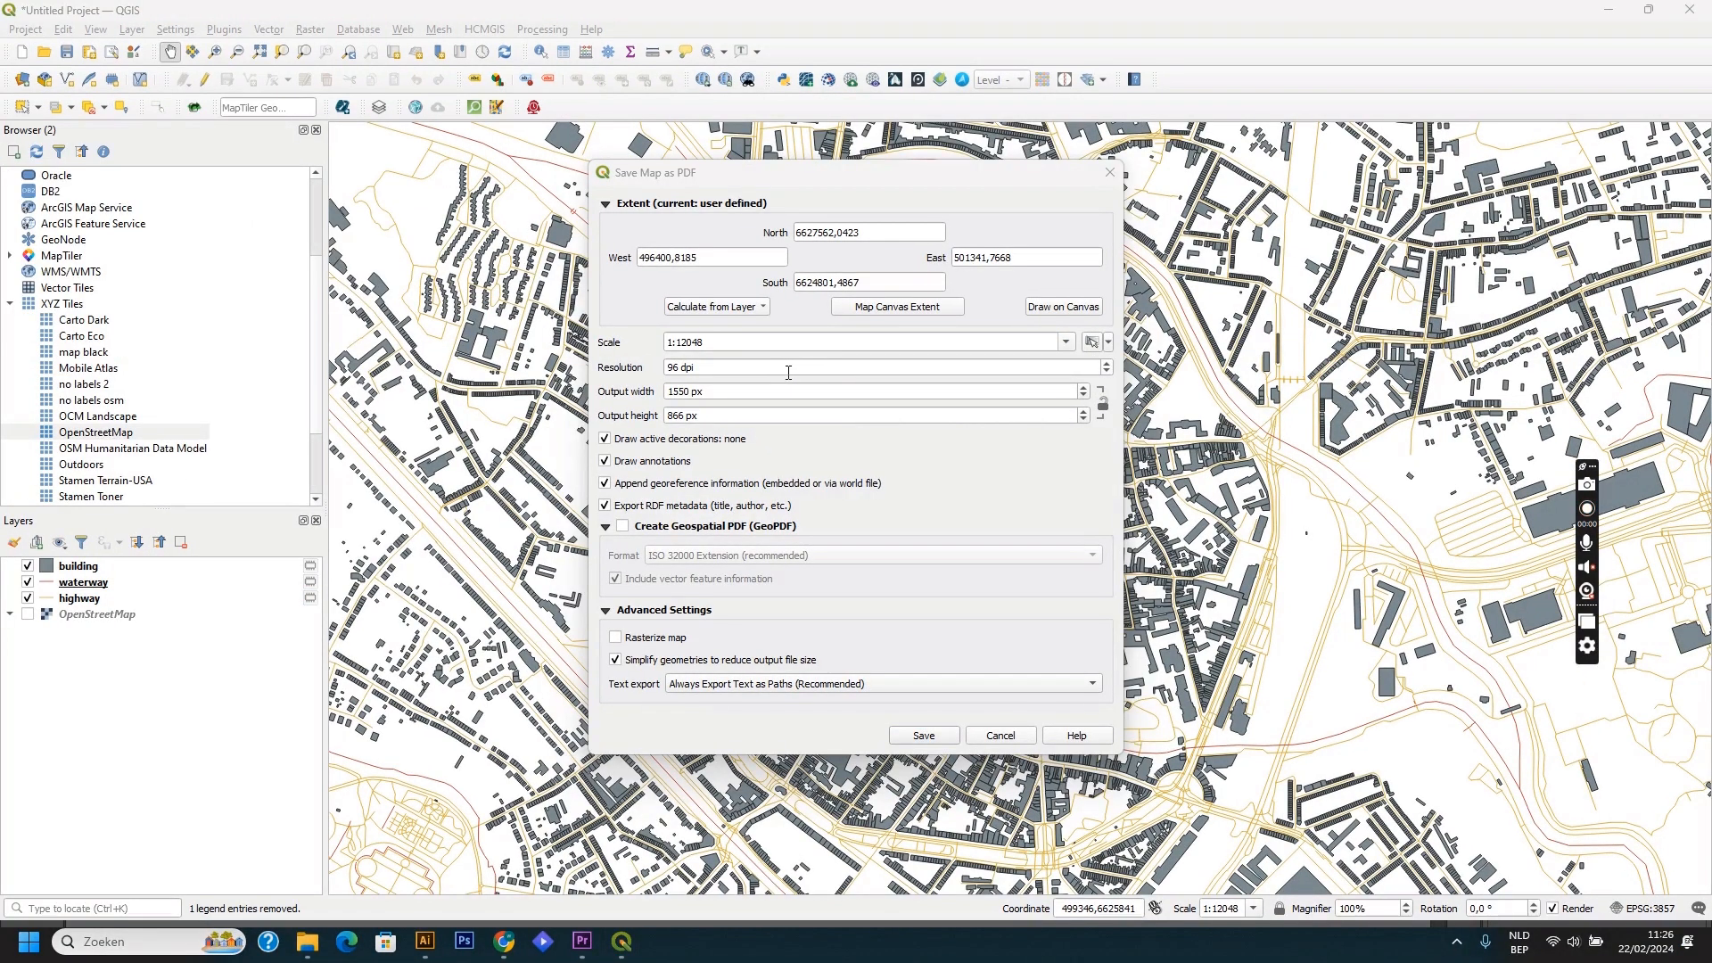
pyautogui.doubleClick(685, 395)
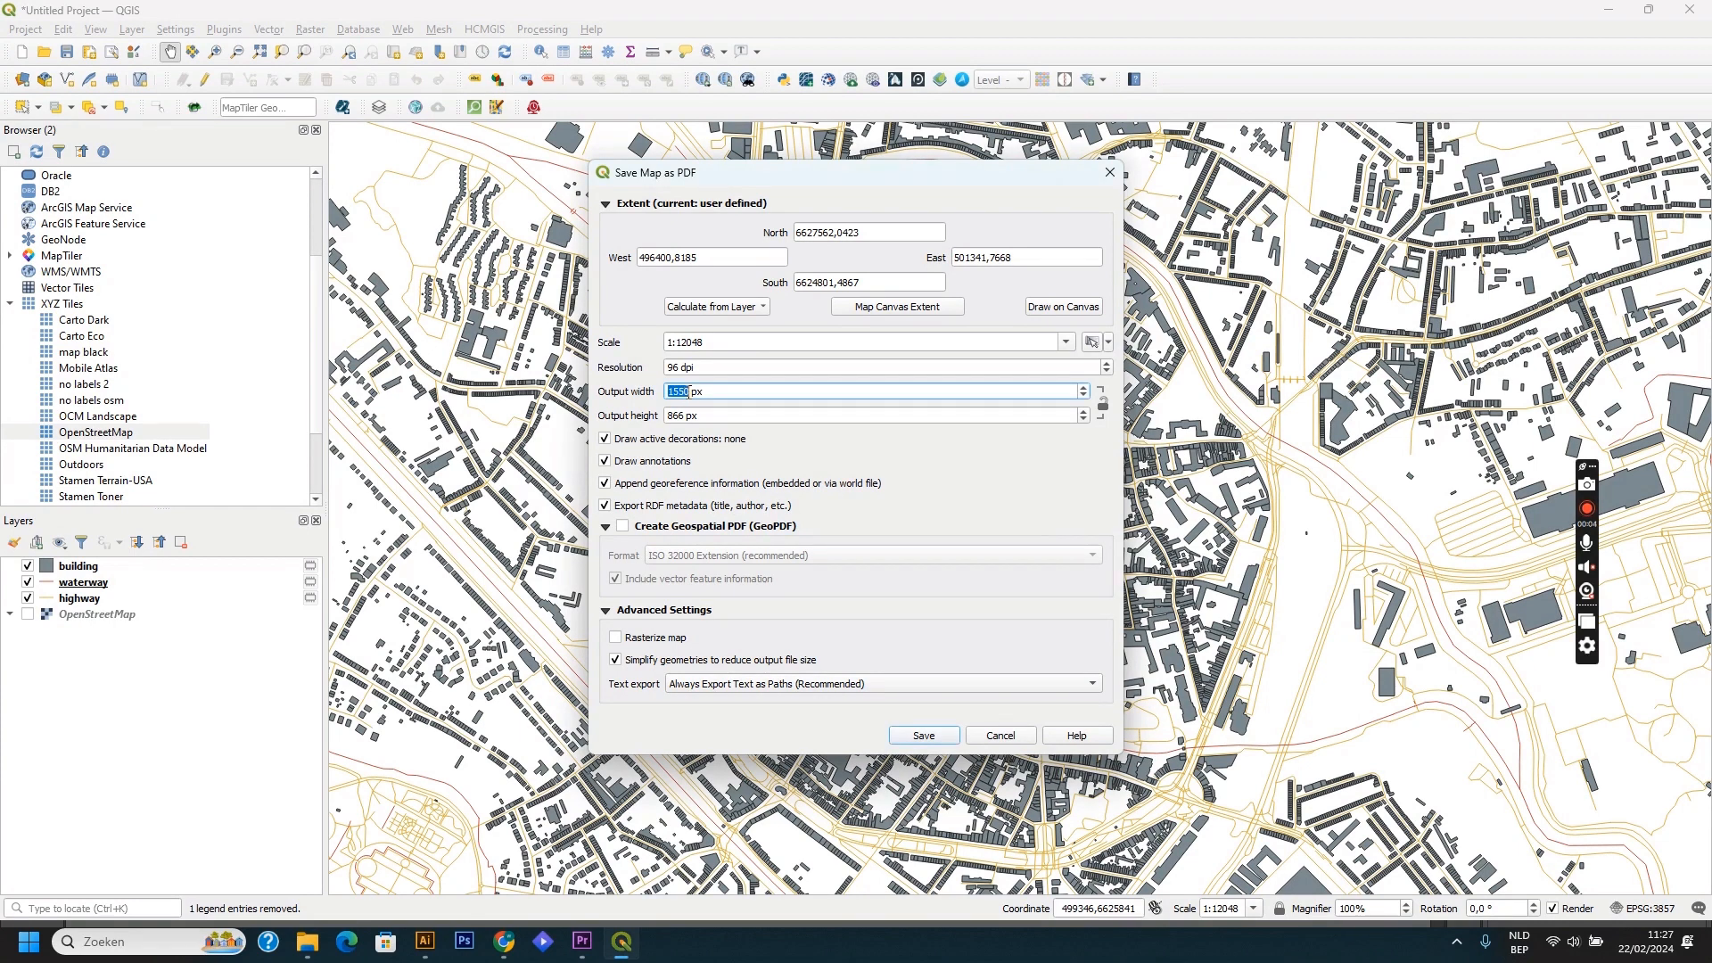
pyautogui.write('7')
pyautogui.click(922, 738)
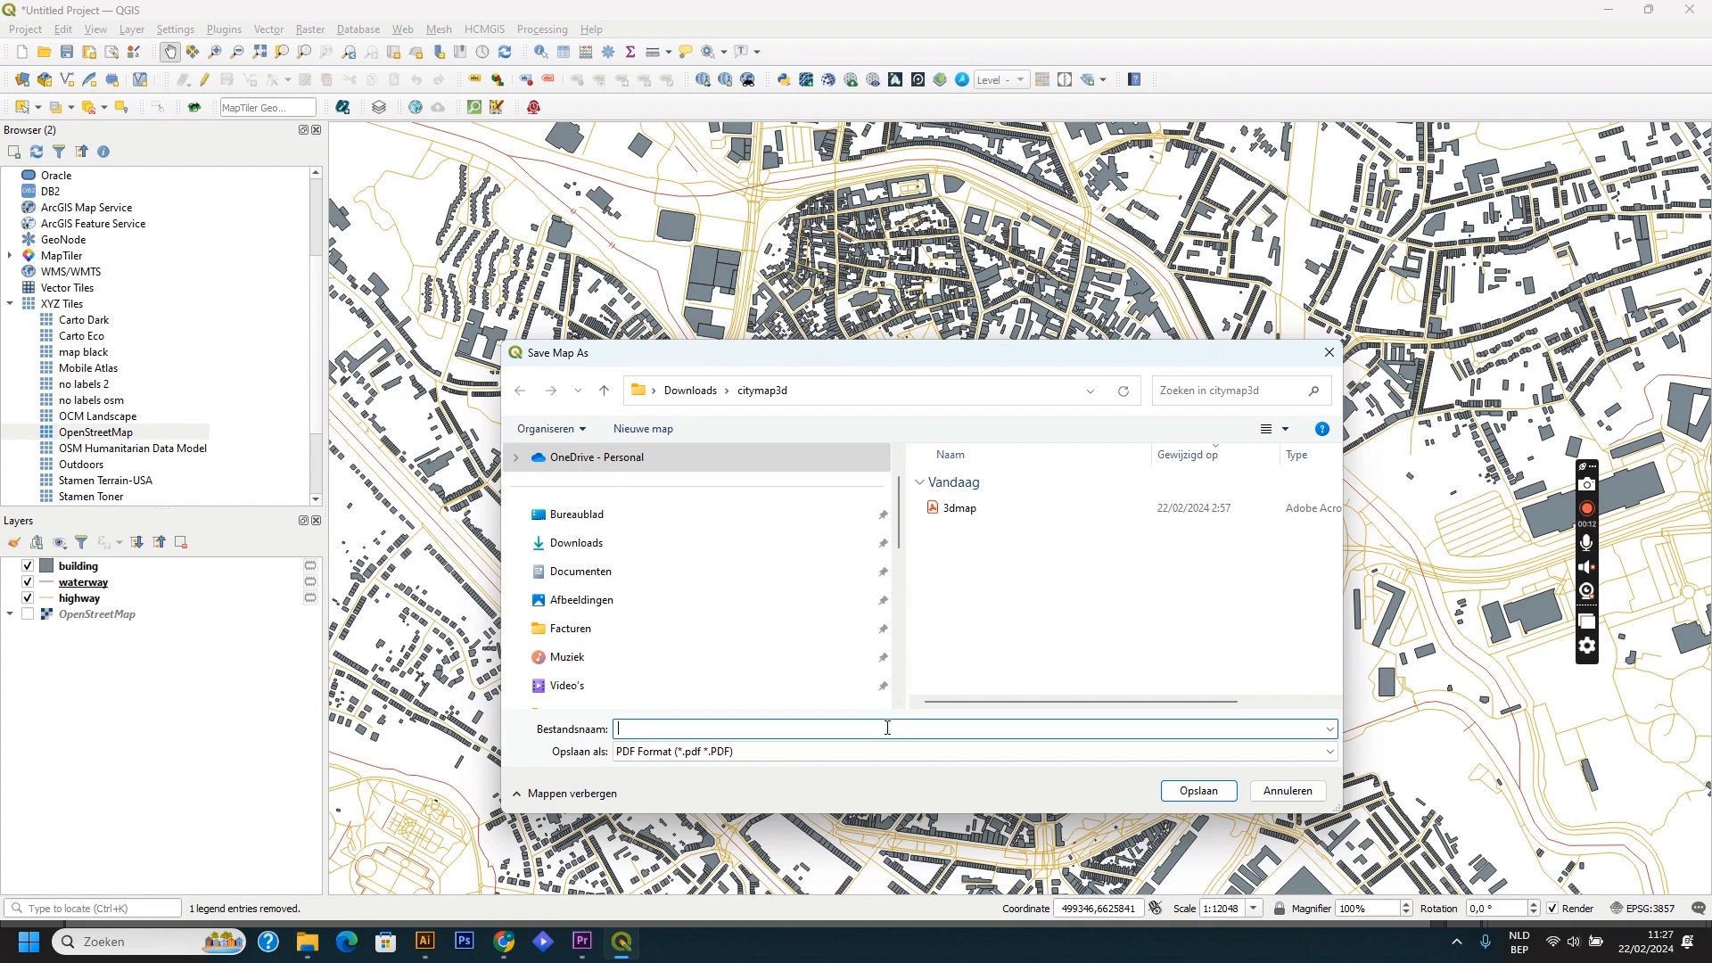
pyautogui.write('3d map Mechelen')
pyautogui.click(1215, 796)
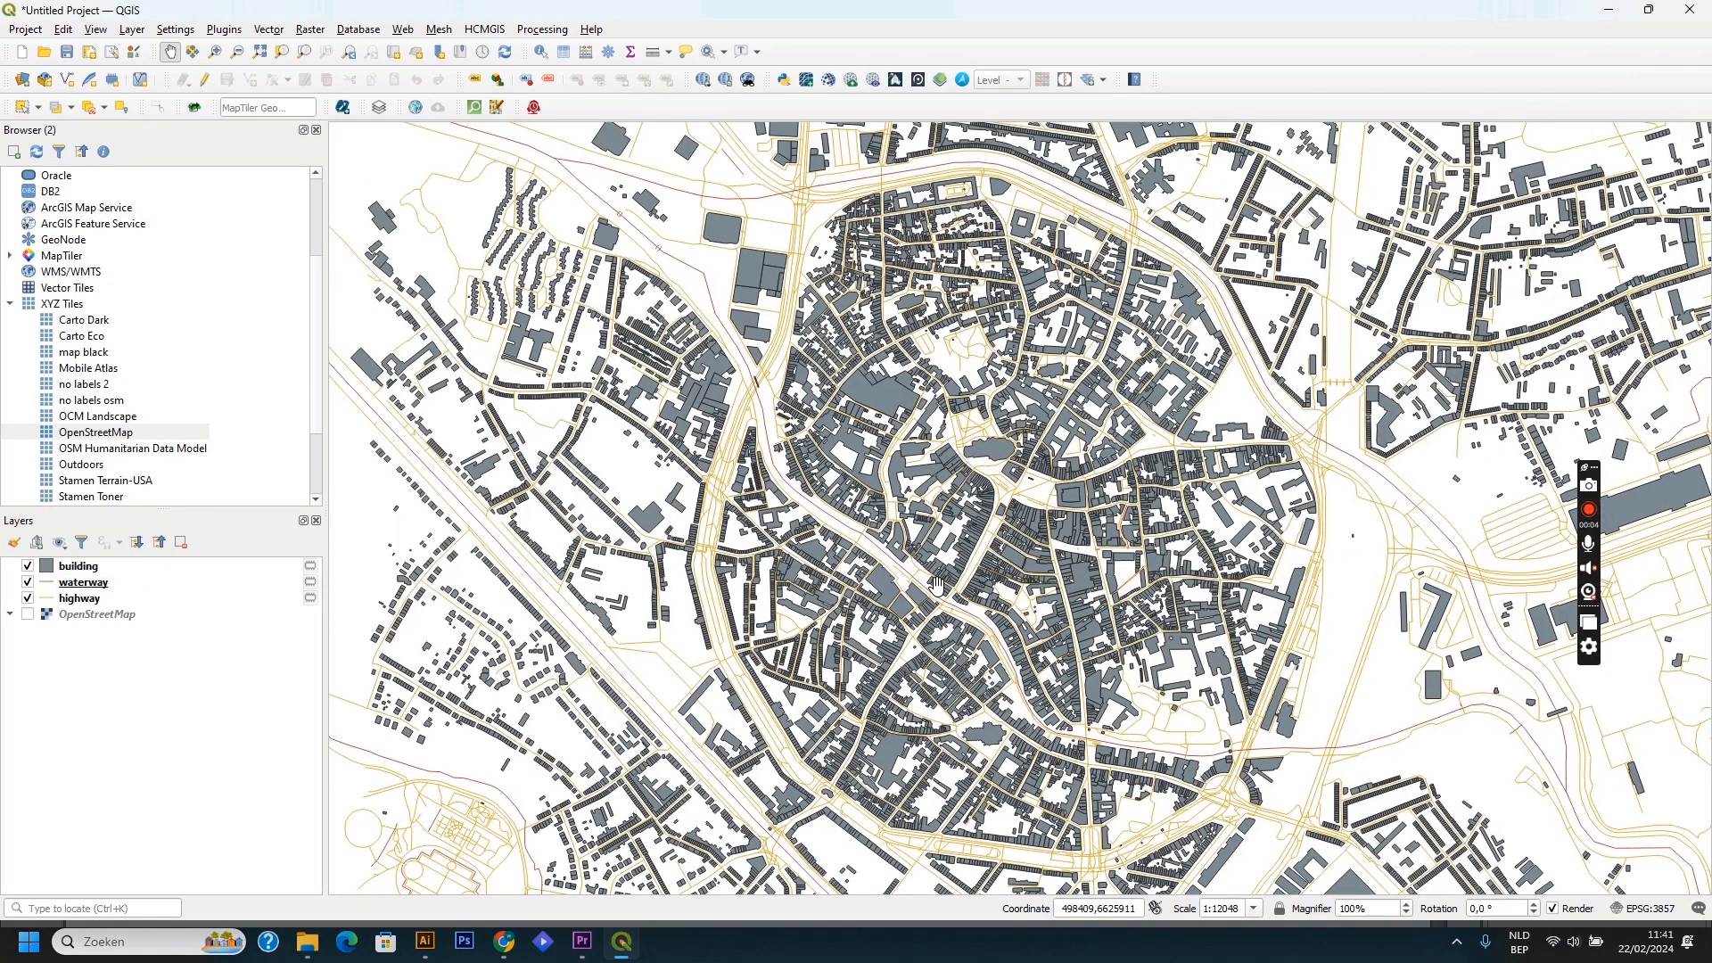
# Step: Switch to Adobe Illustrator and open the "3d map Mechelen" PDF from the citymap3d folder
pyautogui.click(424, 942)
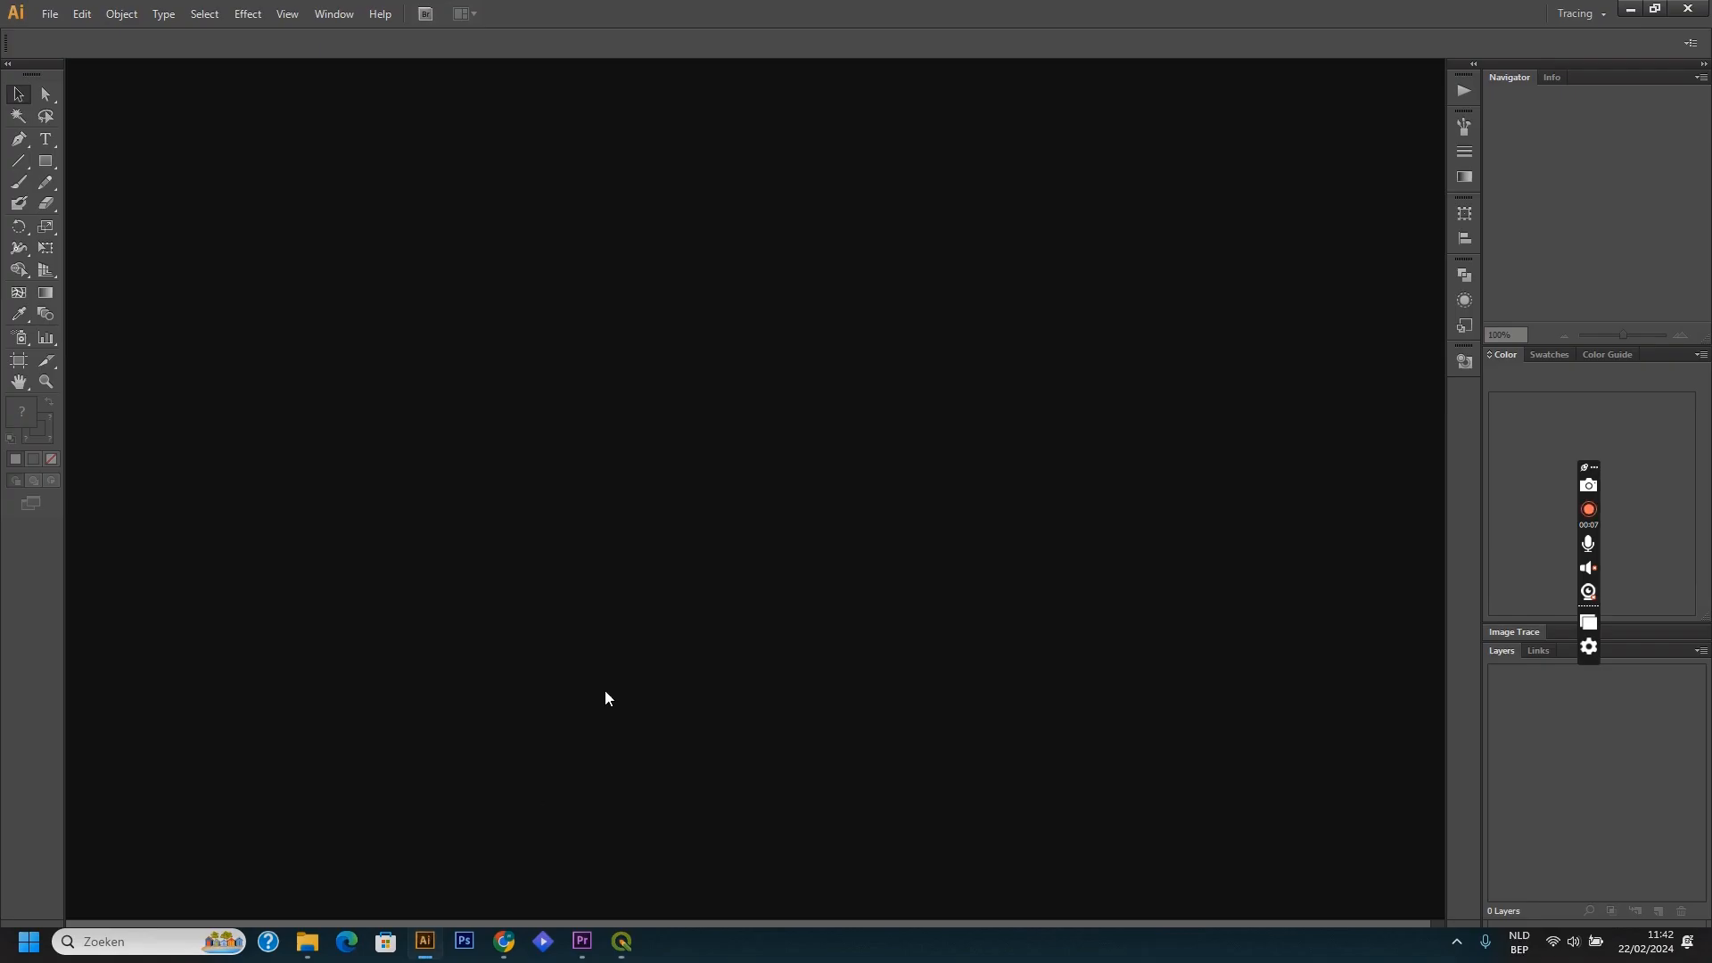
pyautogui.click(50, 14)
pyautogui.click(82, 78)
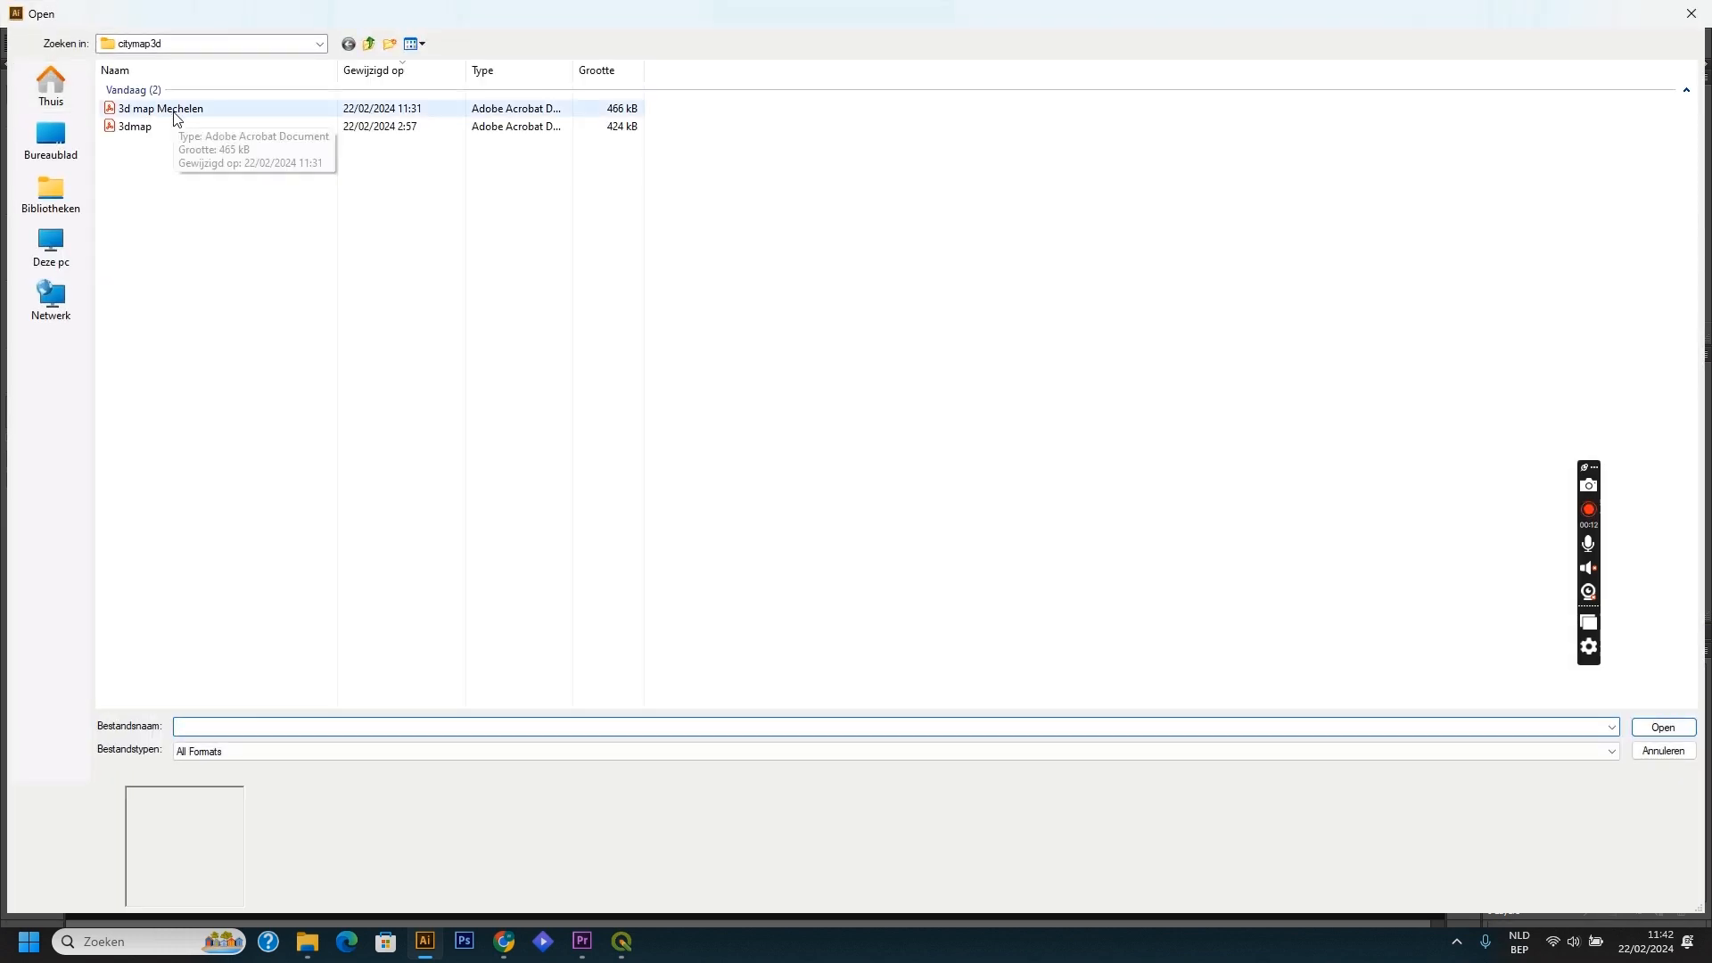
pyautogui.click(176, 118)
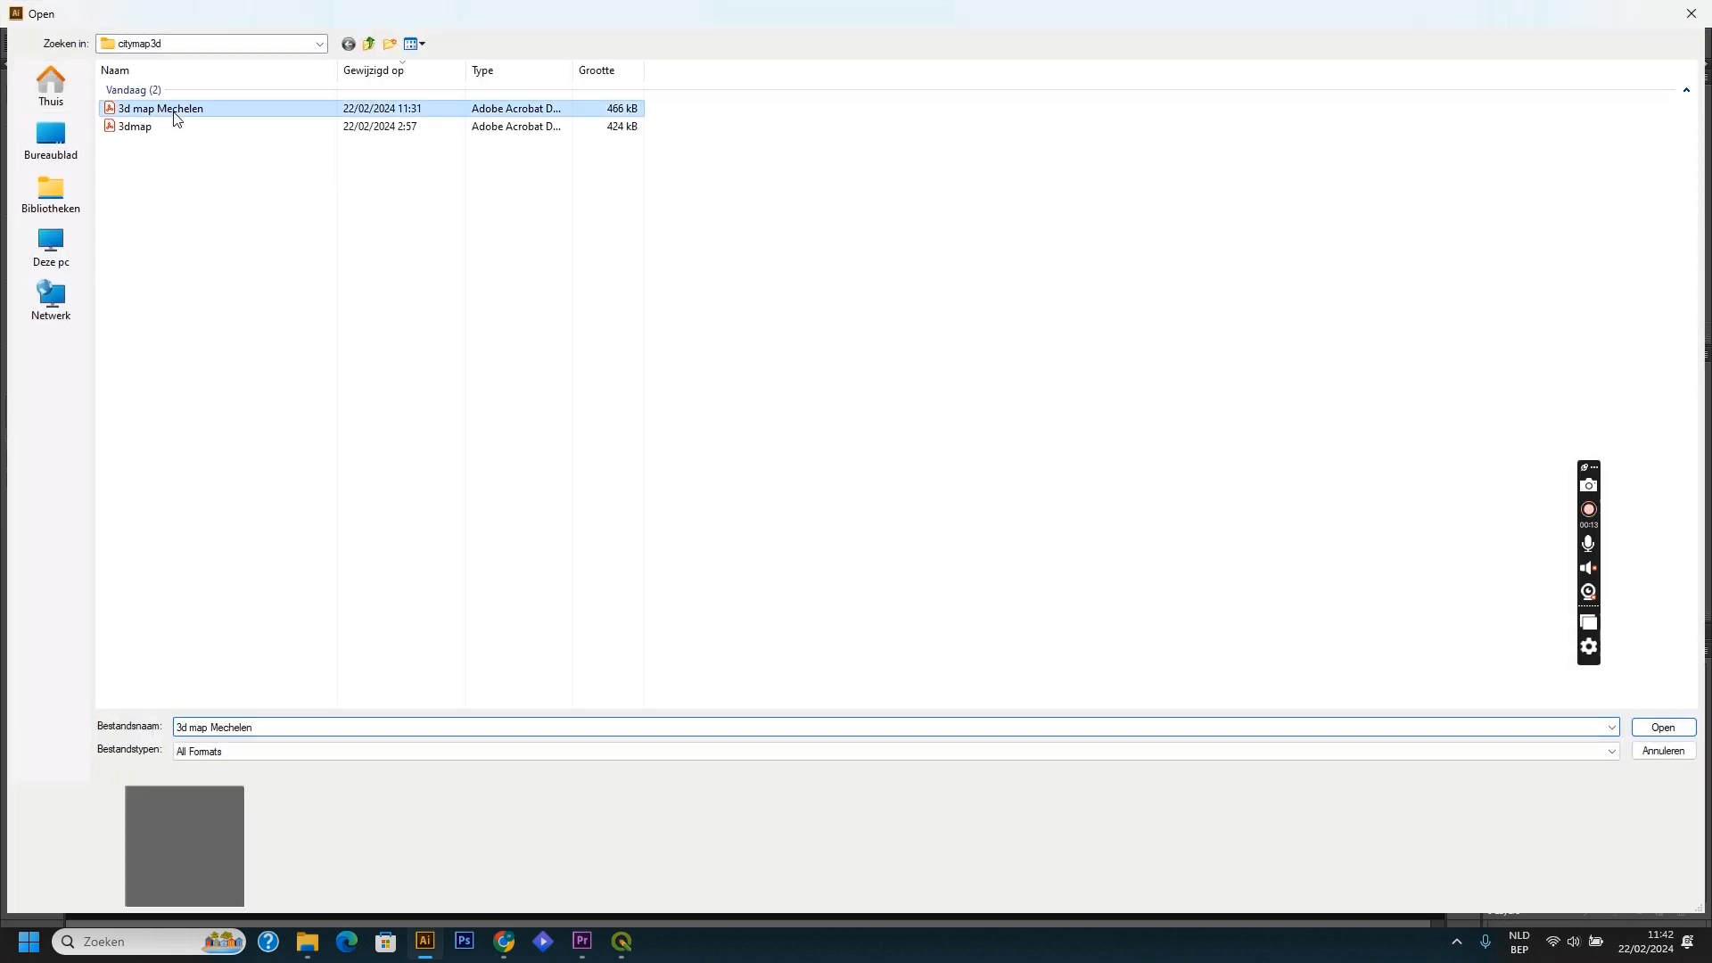
pyautogui.click(1665, 731)
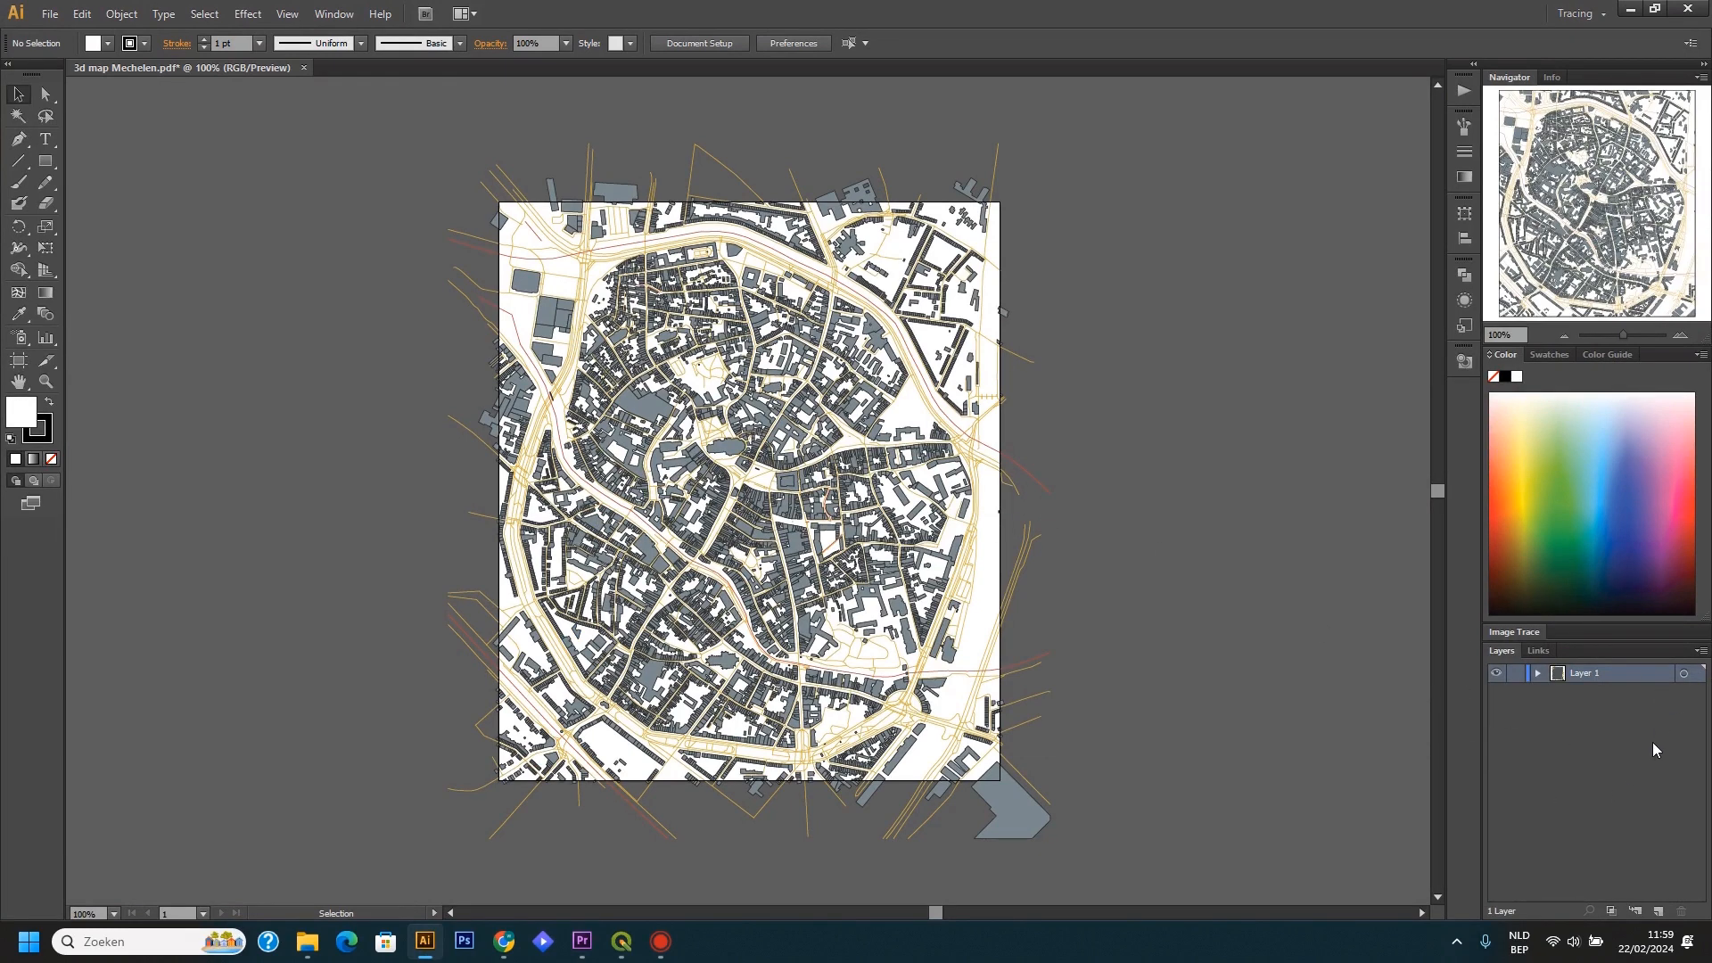
# Step: Add four new empty layers above Layer 1 in the map document
pyautogui.click(347, 14)
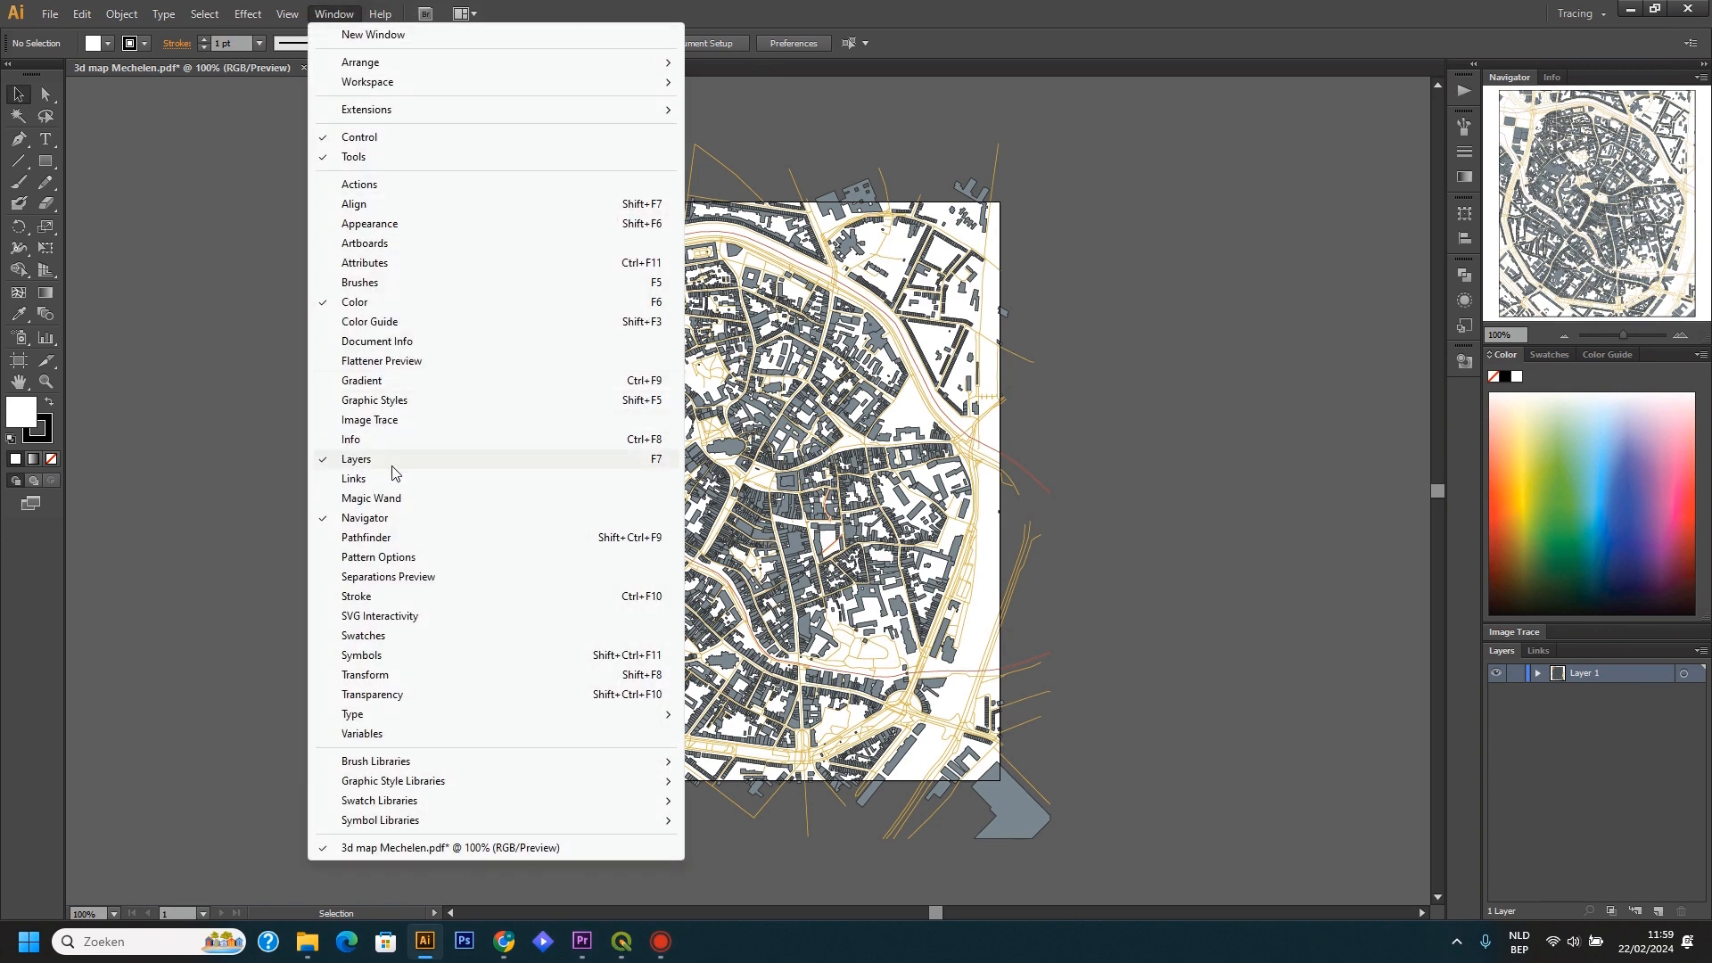
pyautogui.click(1129, 383)
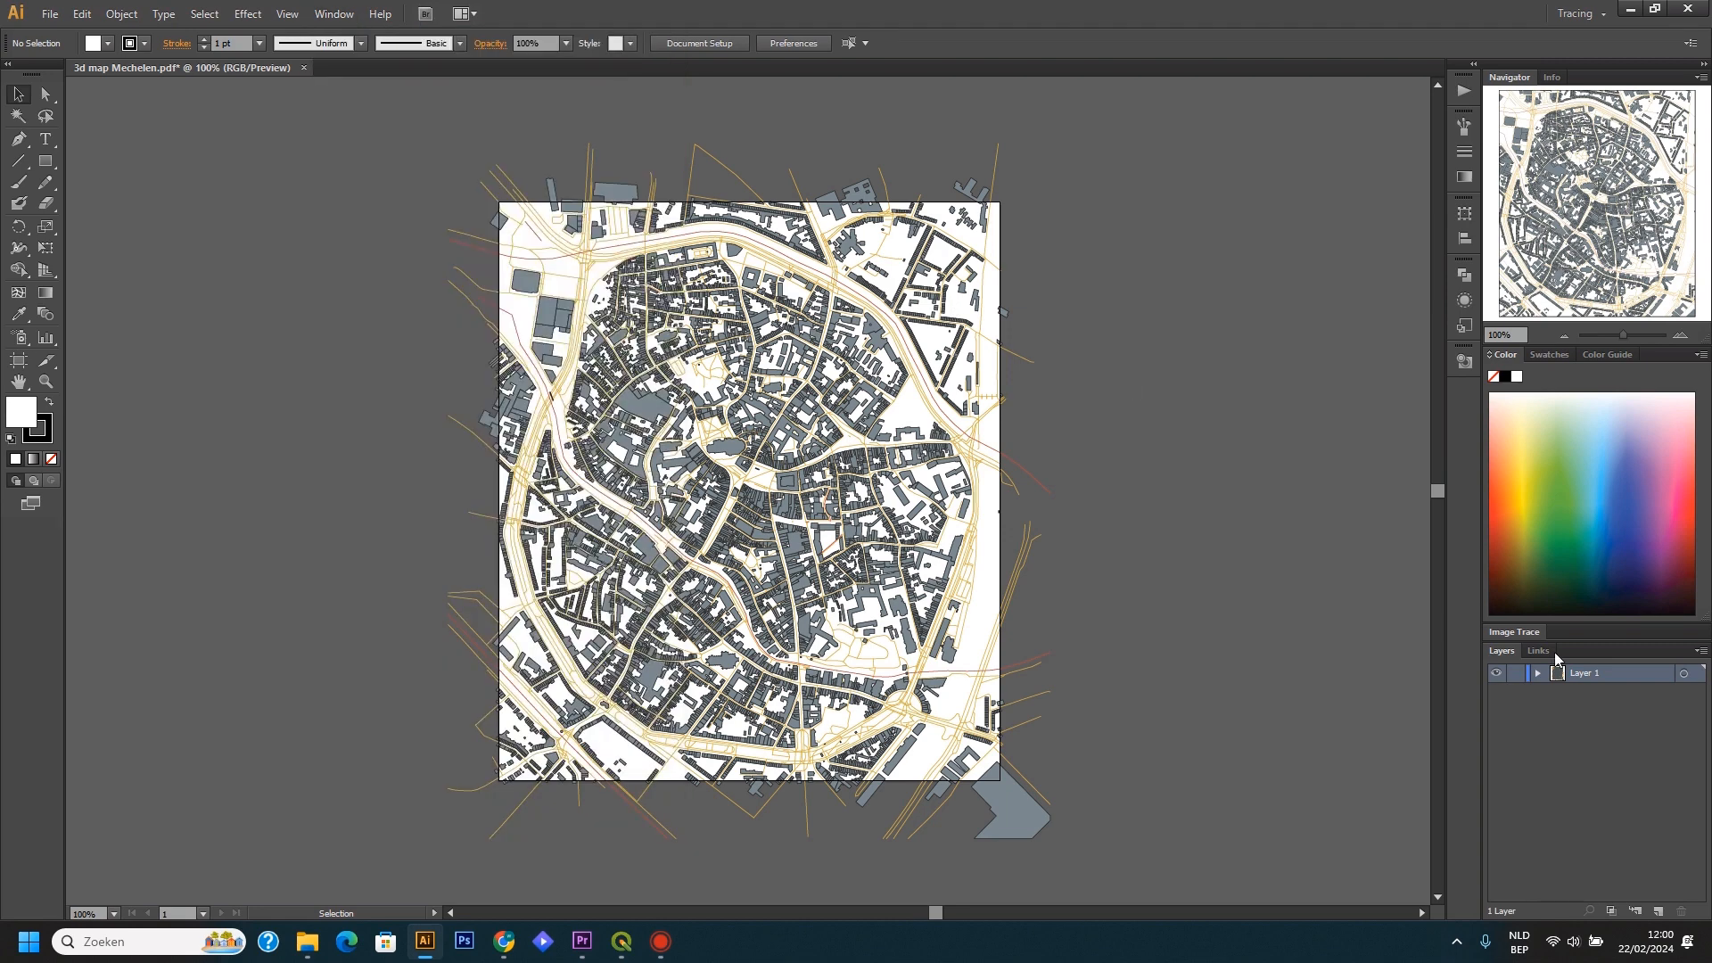
pyautogui.click(1660, 909)
pyautogui.click(1660, 909)
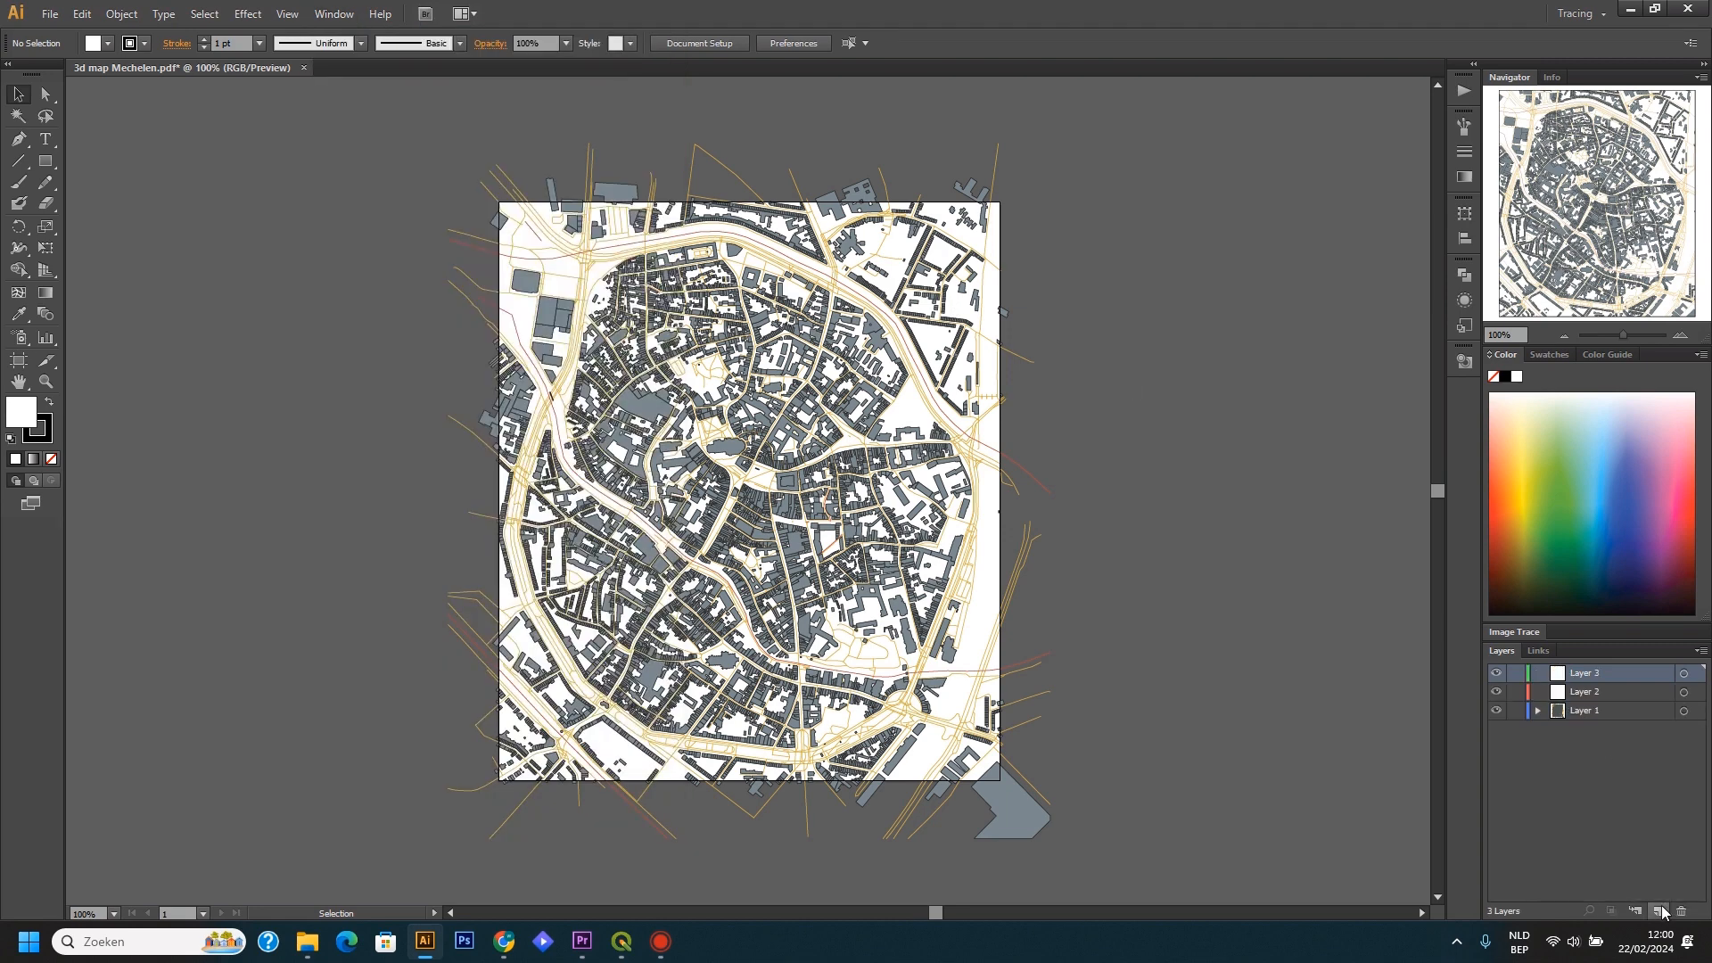
pyautogui.click(1660, 910)
pyautogui.click(1660, 910)
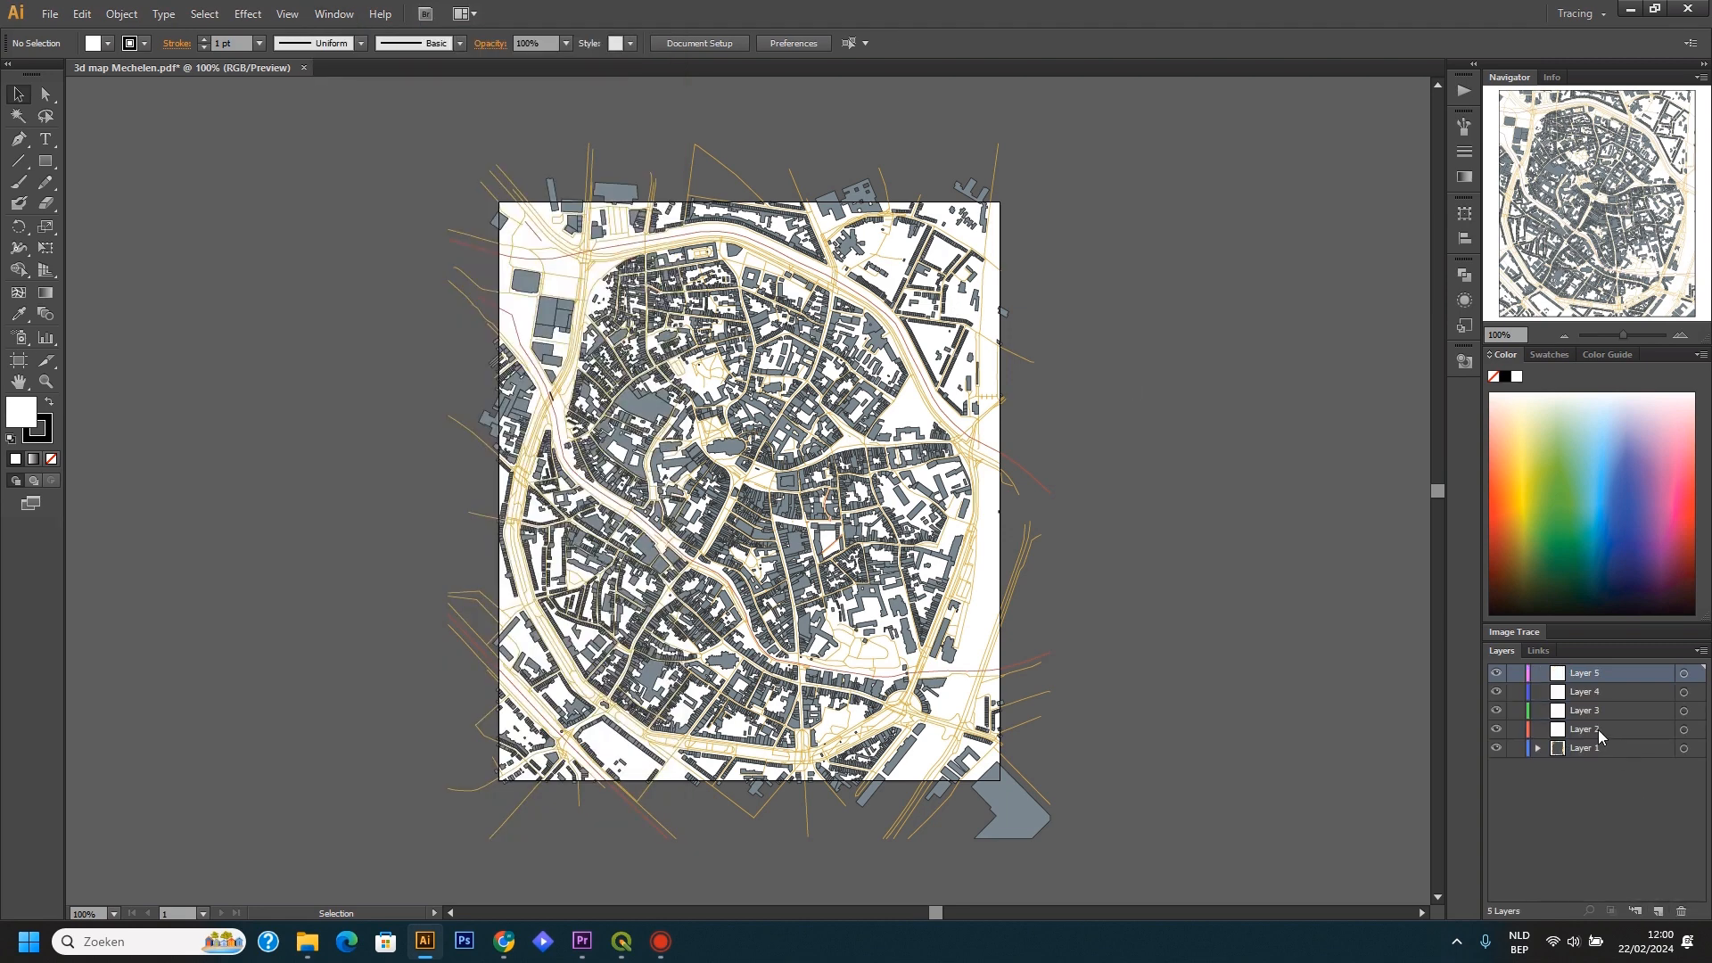
# Step: Rename Layer 2 as "roads" and Layer 3 as "buildings"
pyautogui.doubleClick(1592, 729)
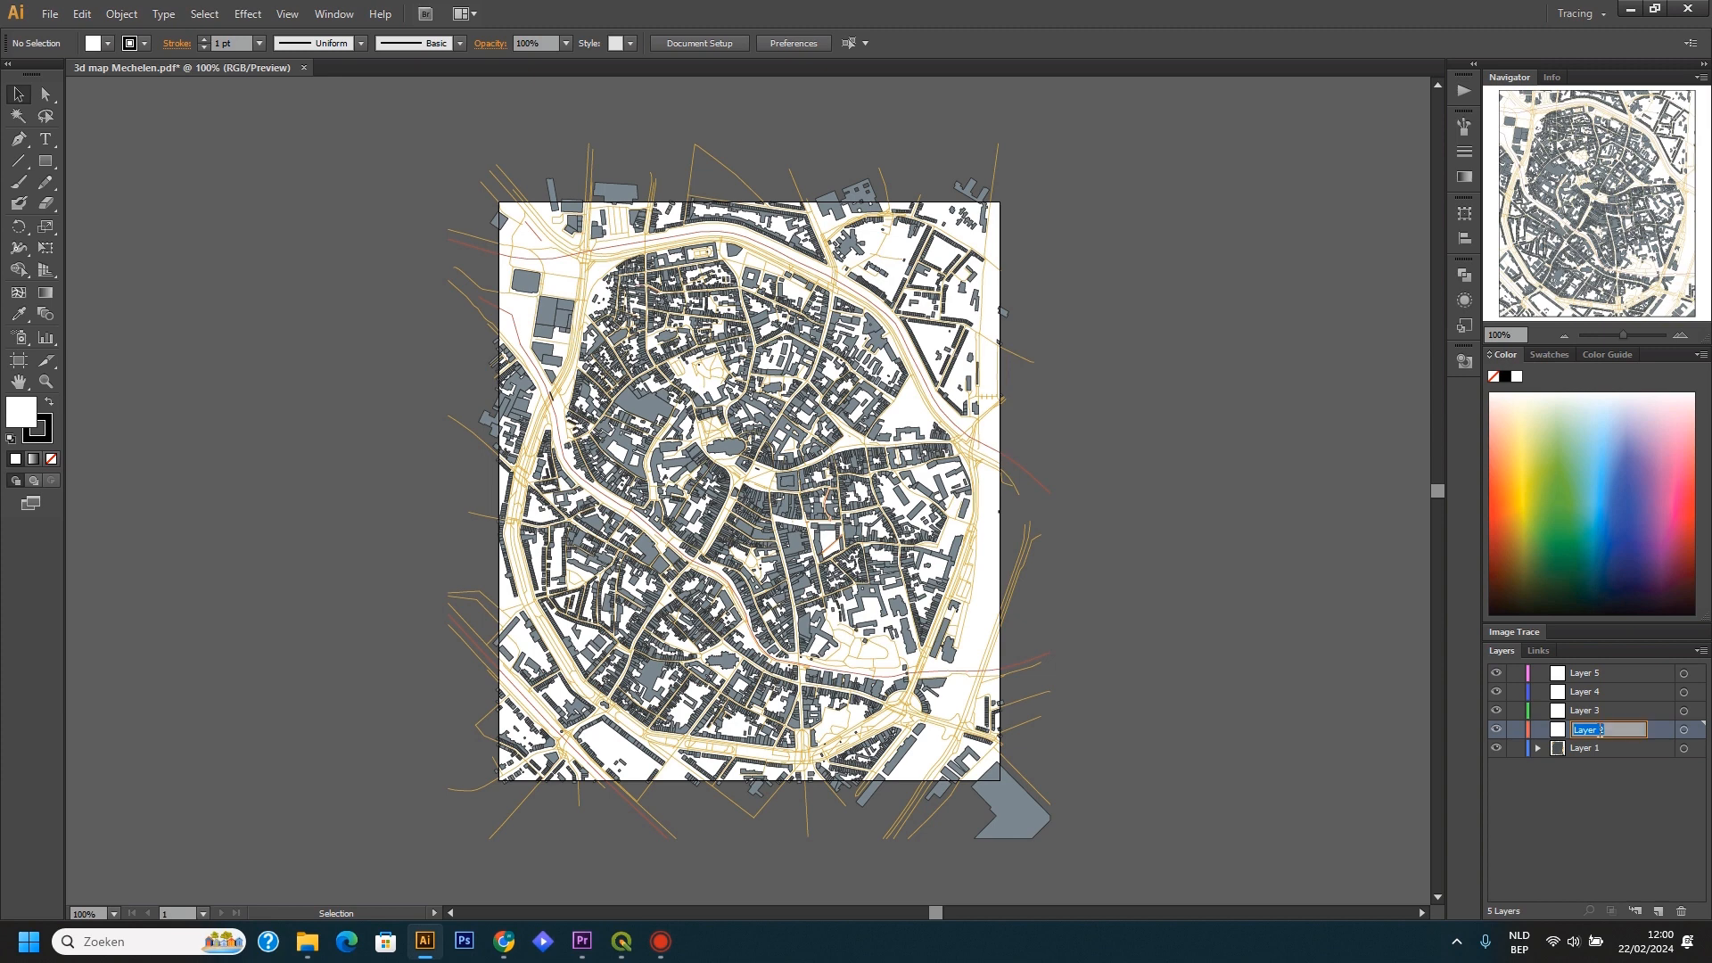
pyautogui.write('h')
pyautogui.doubleClick(1612, 710)
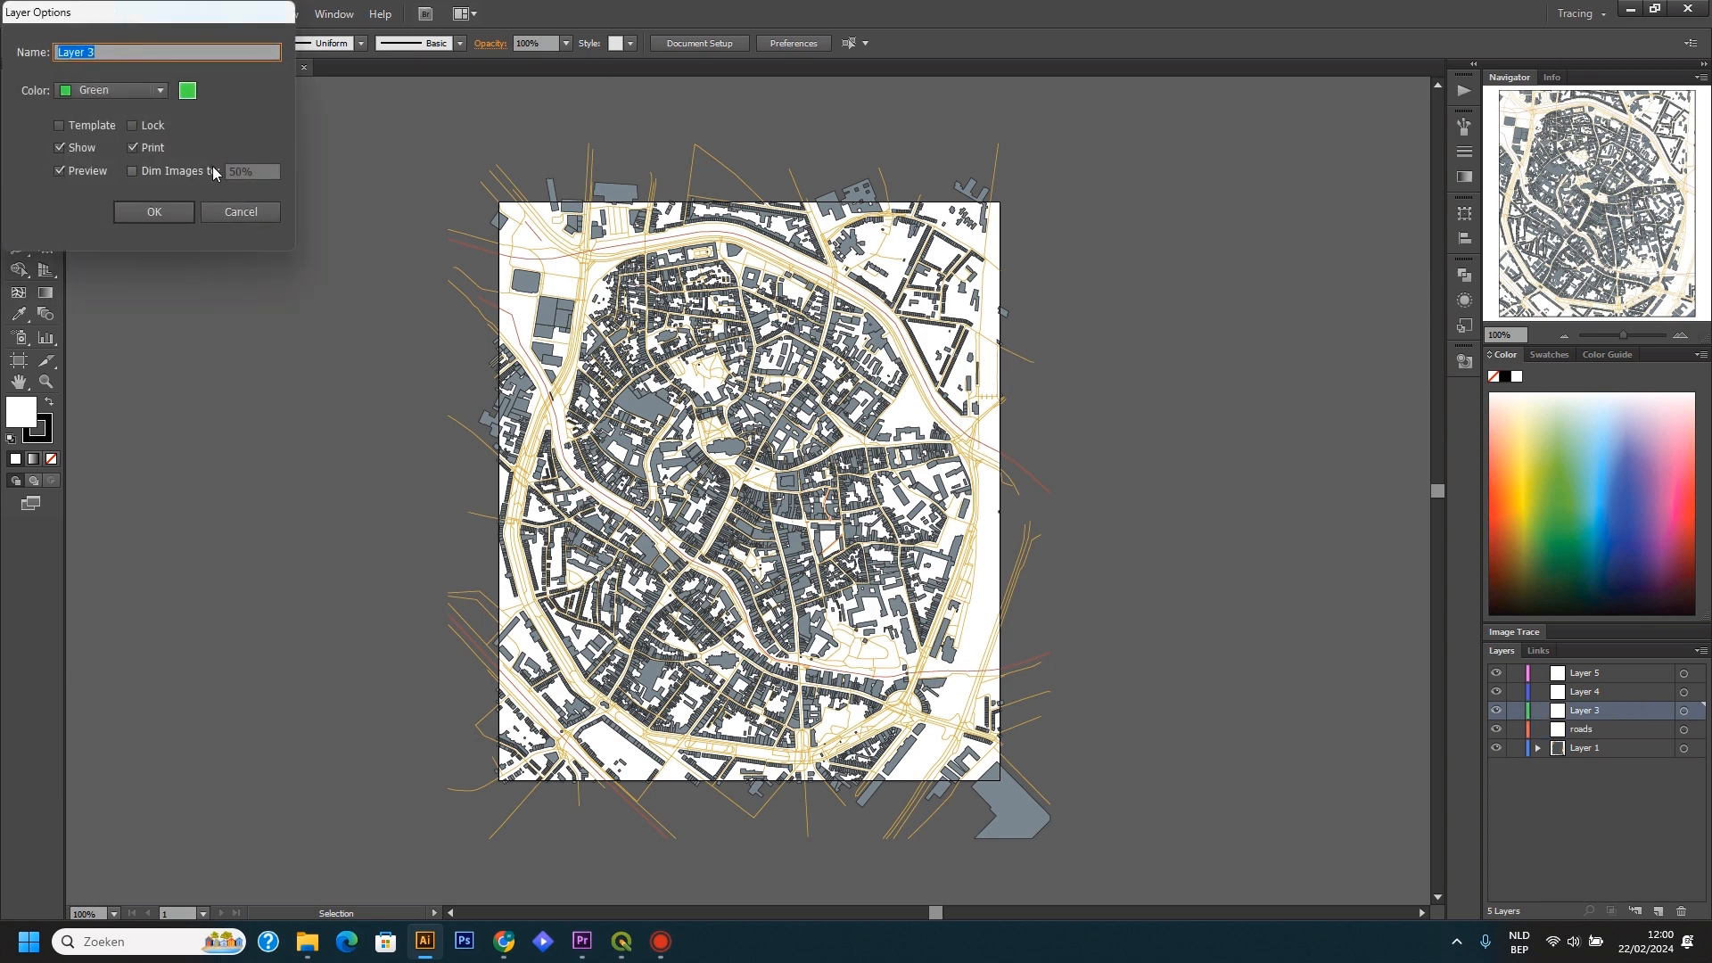
pyautogui.write('w')
pyautogui.write('uildings')
pyautogui.press('Return')
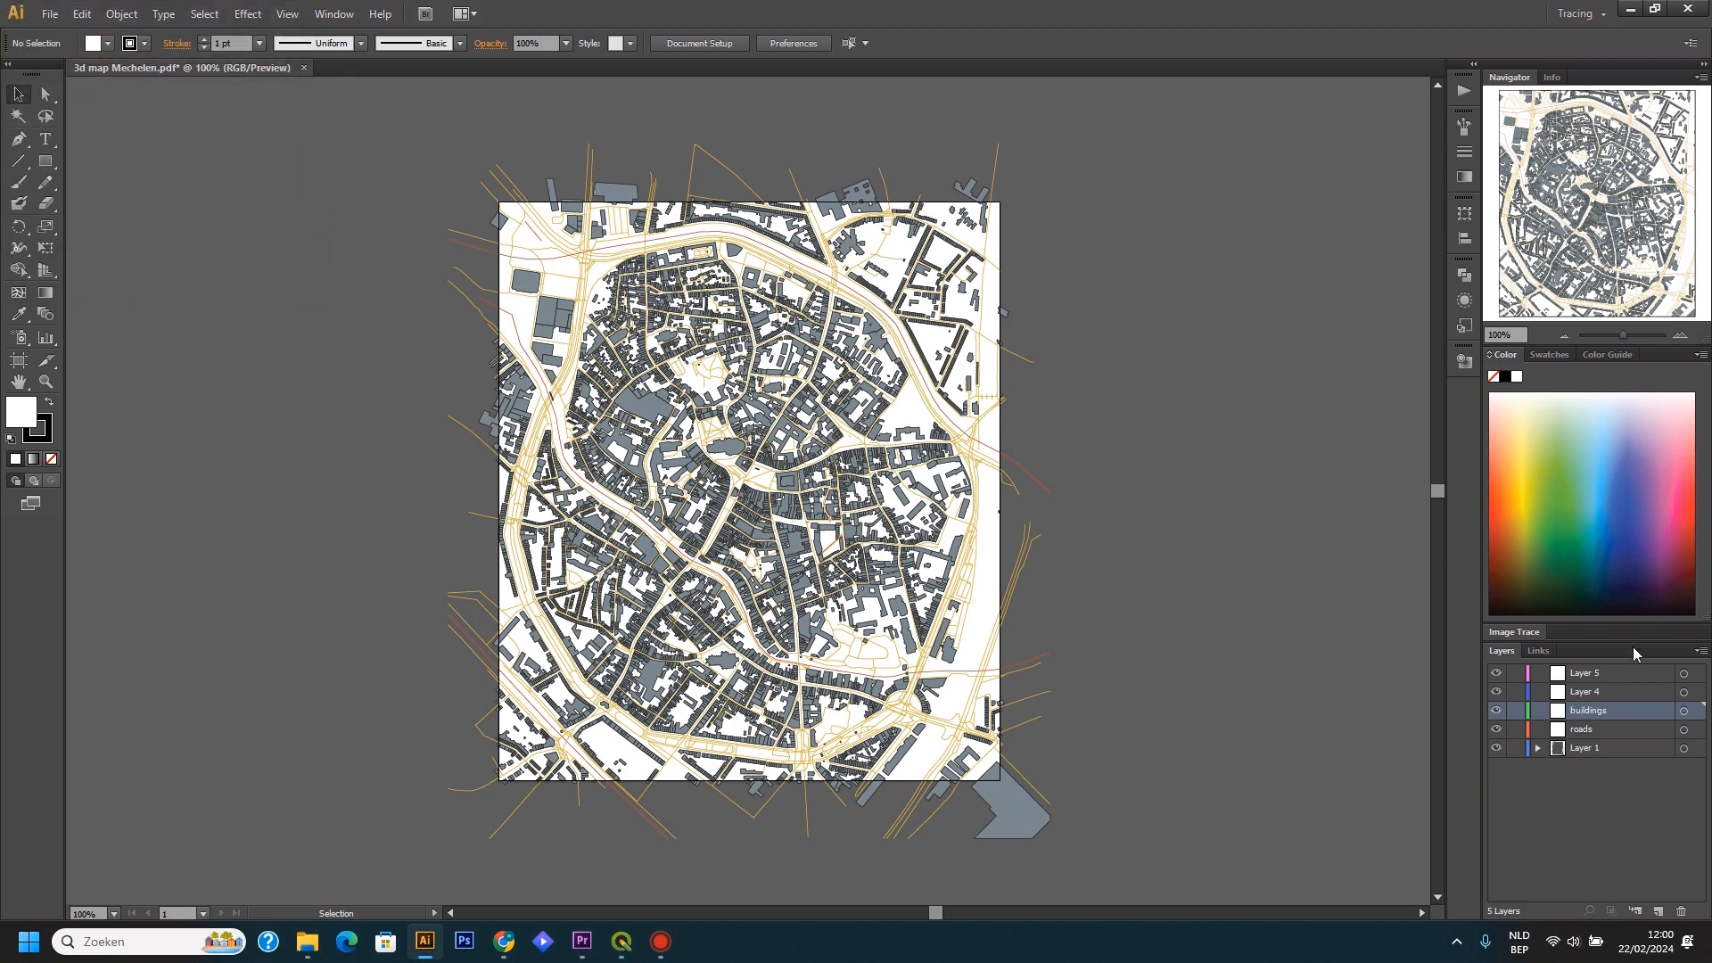
# Step: Rename Layer 4 as "waterways" and Layer 5 as "rectangle"
pyautogui.doubleClick(1586, 691)
pyautogui.write('waterways')
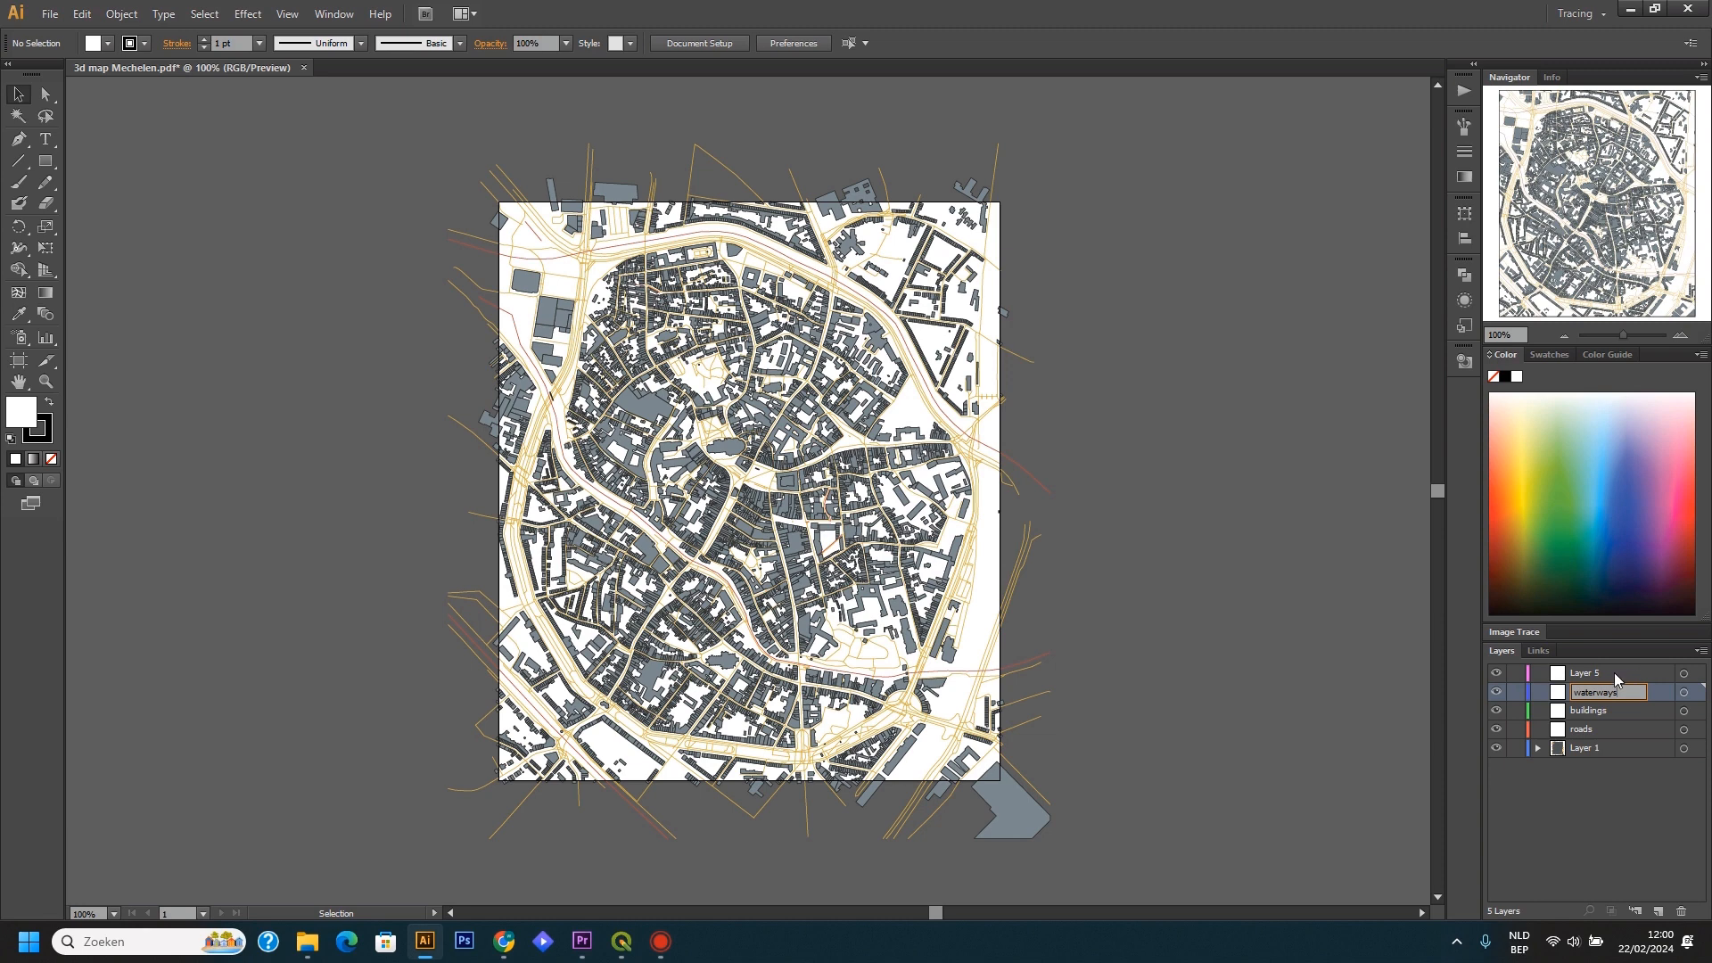
pyautogui.doubleClick(1614, 672)
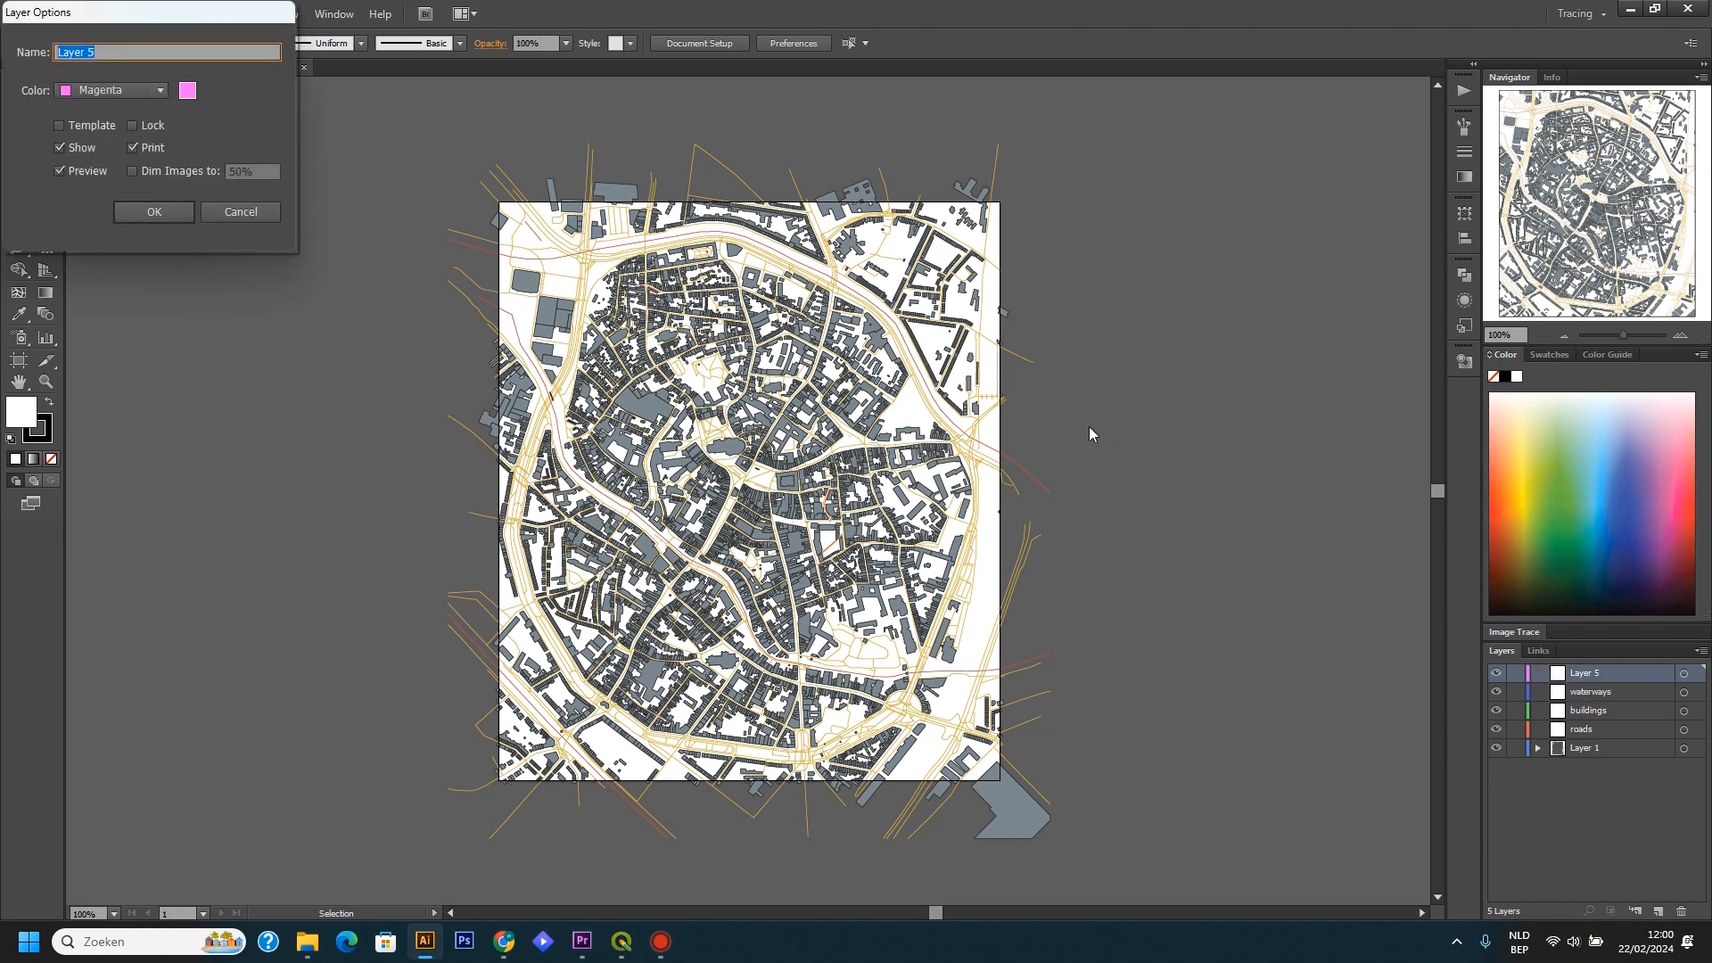
pyautogui.write('rectangle')
pyautogui.click(162, 219)
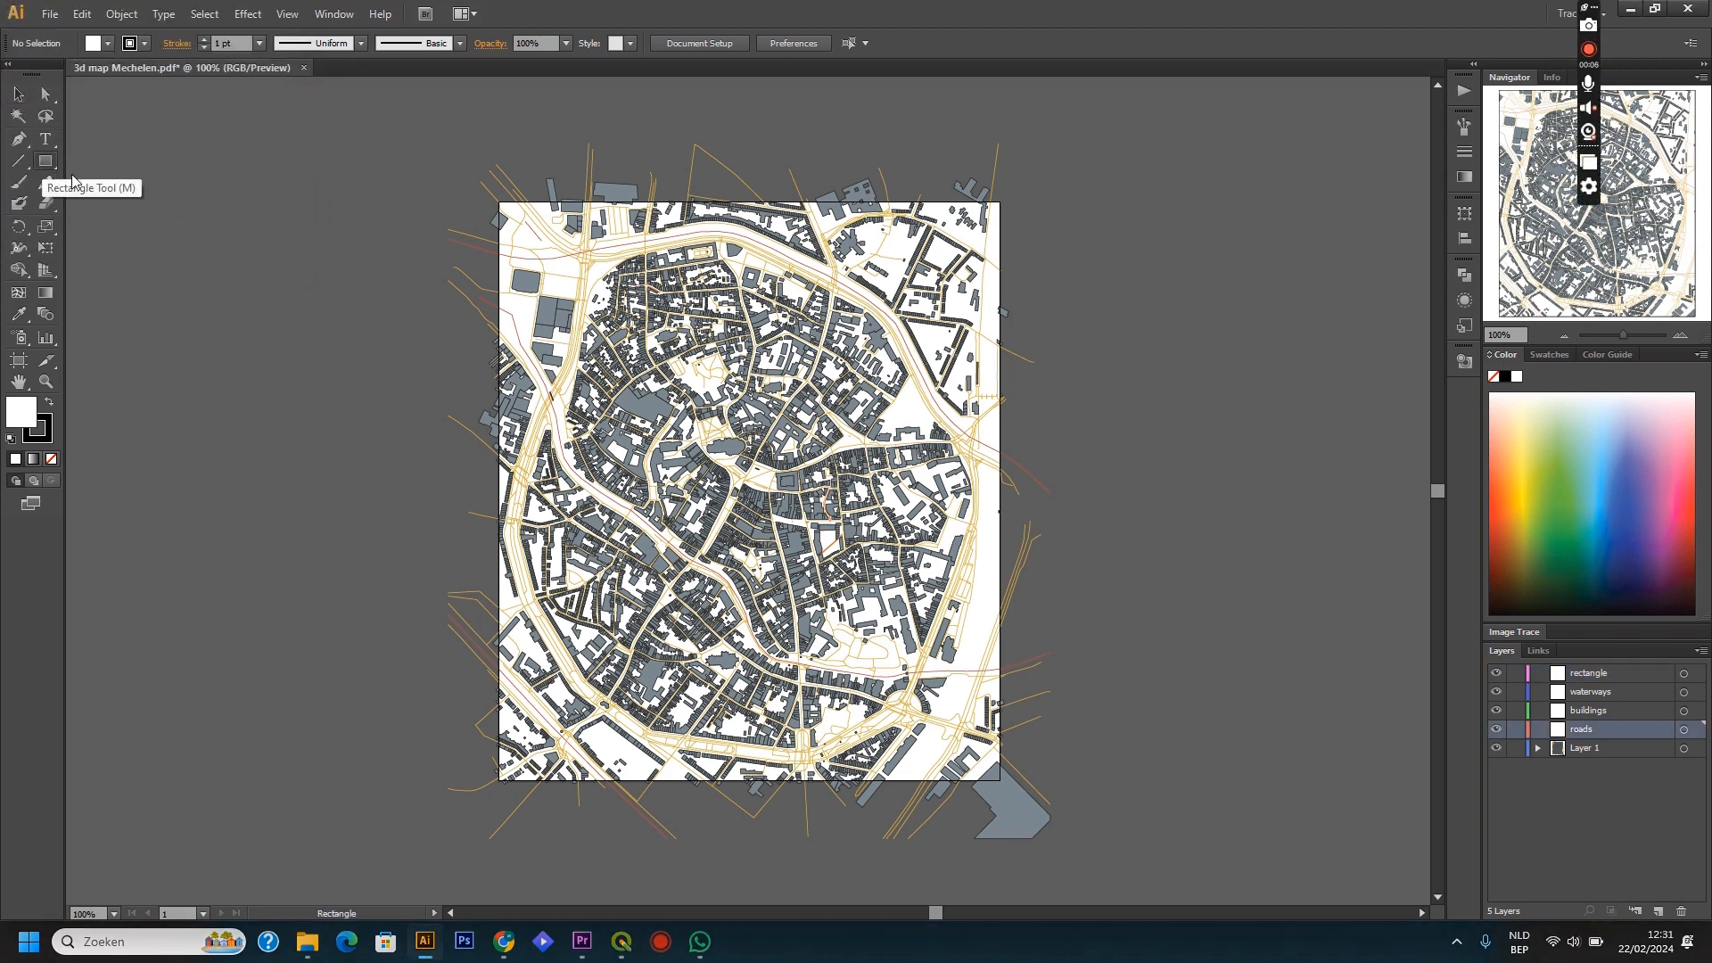
# Step: Draw an unfilled rectangle about 546 by 646 pt on the rectangle layer, starting at the artboard's upper-left corner and covering most of the map
pyautogui.click(45, 165)
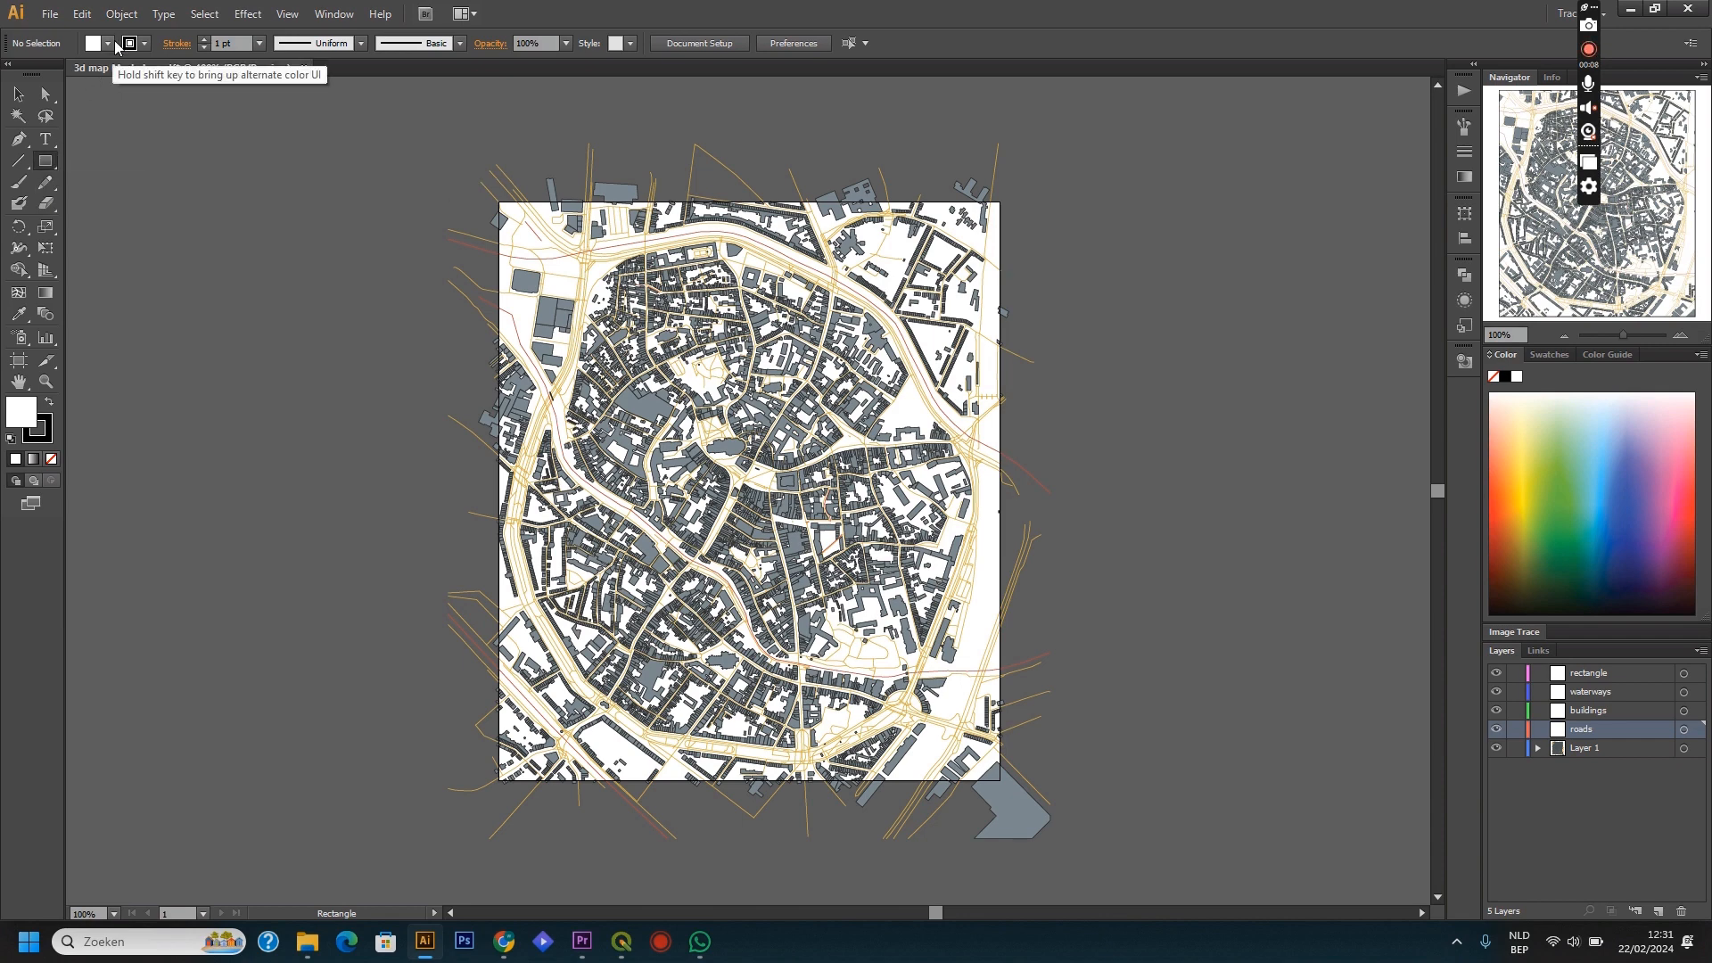
pyautogui.click(108, 43)
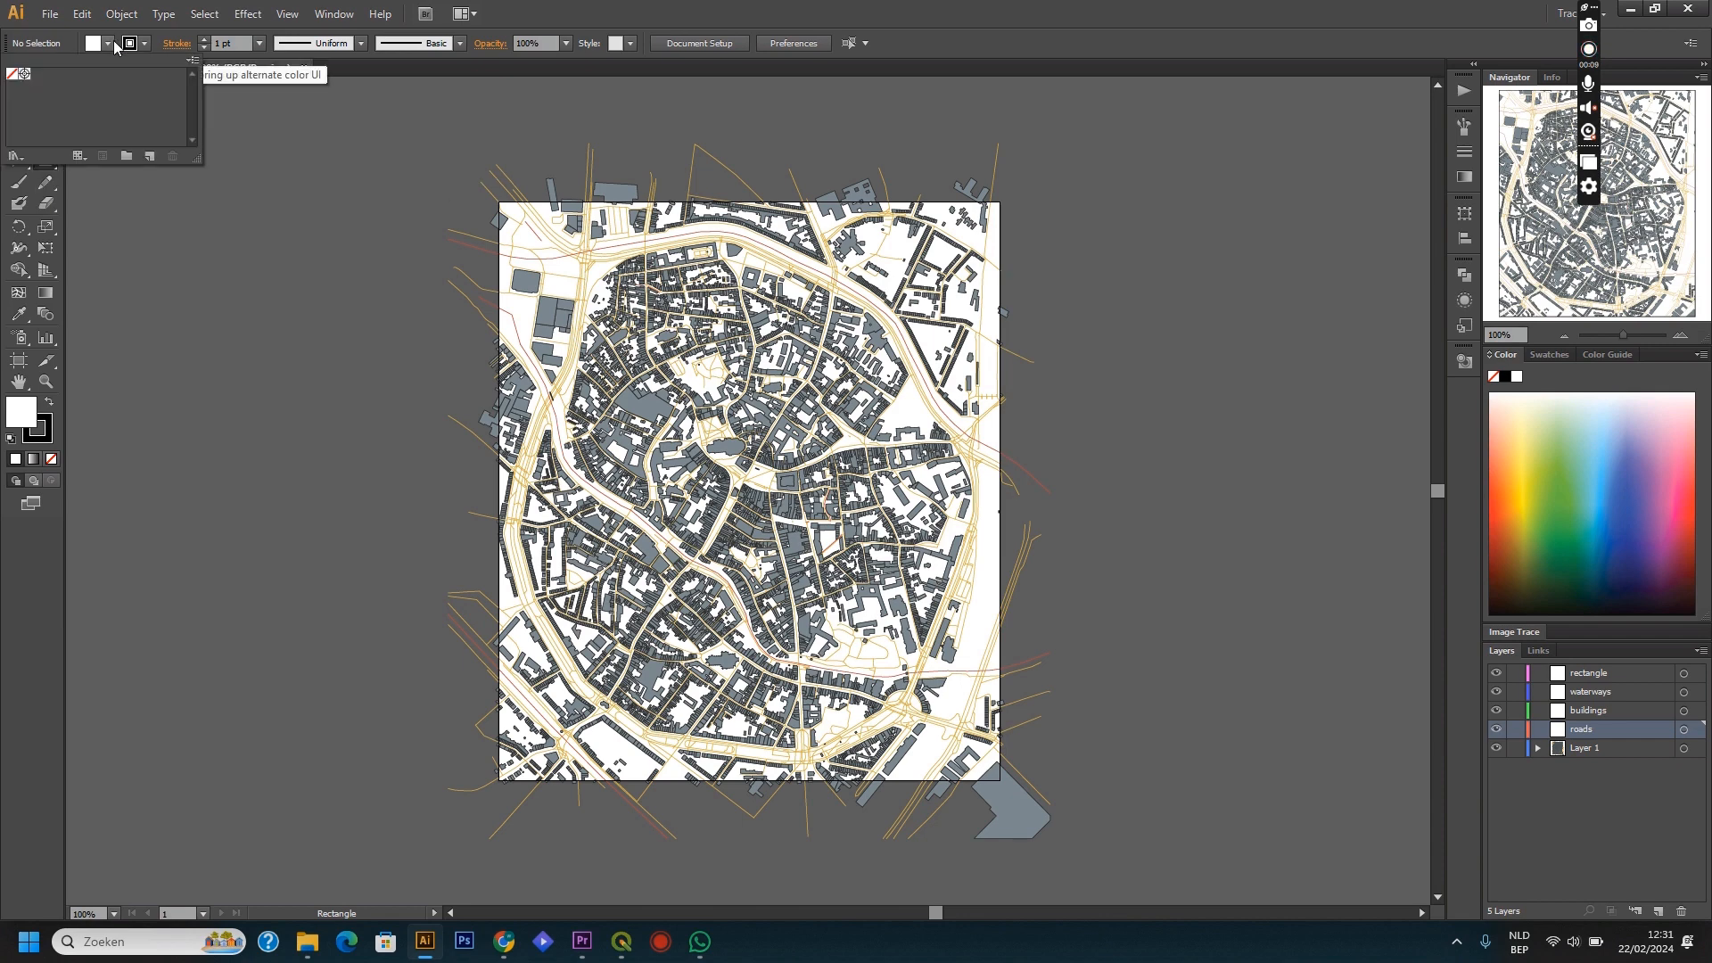
pyautogui.click(15, 75)
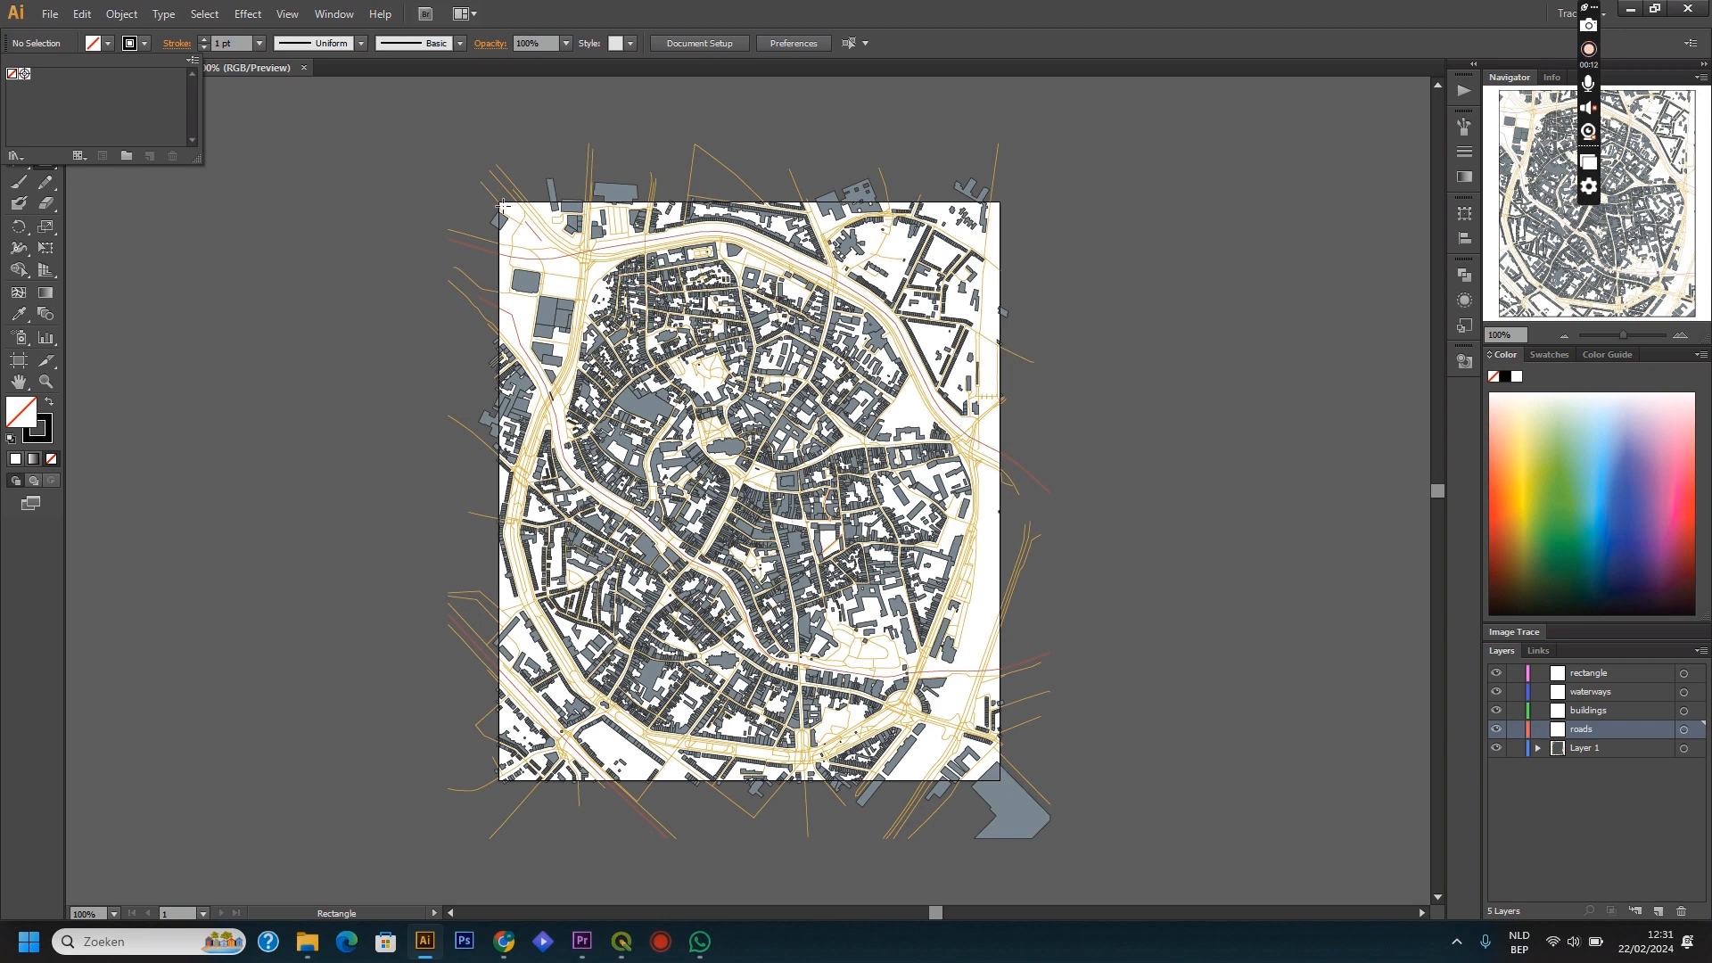
pyautogui.click(505, 206)
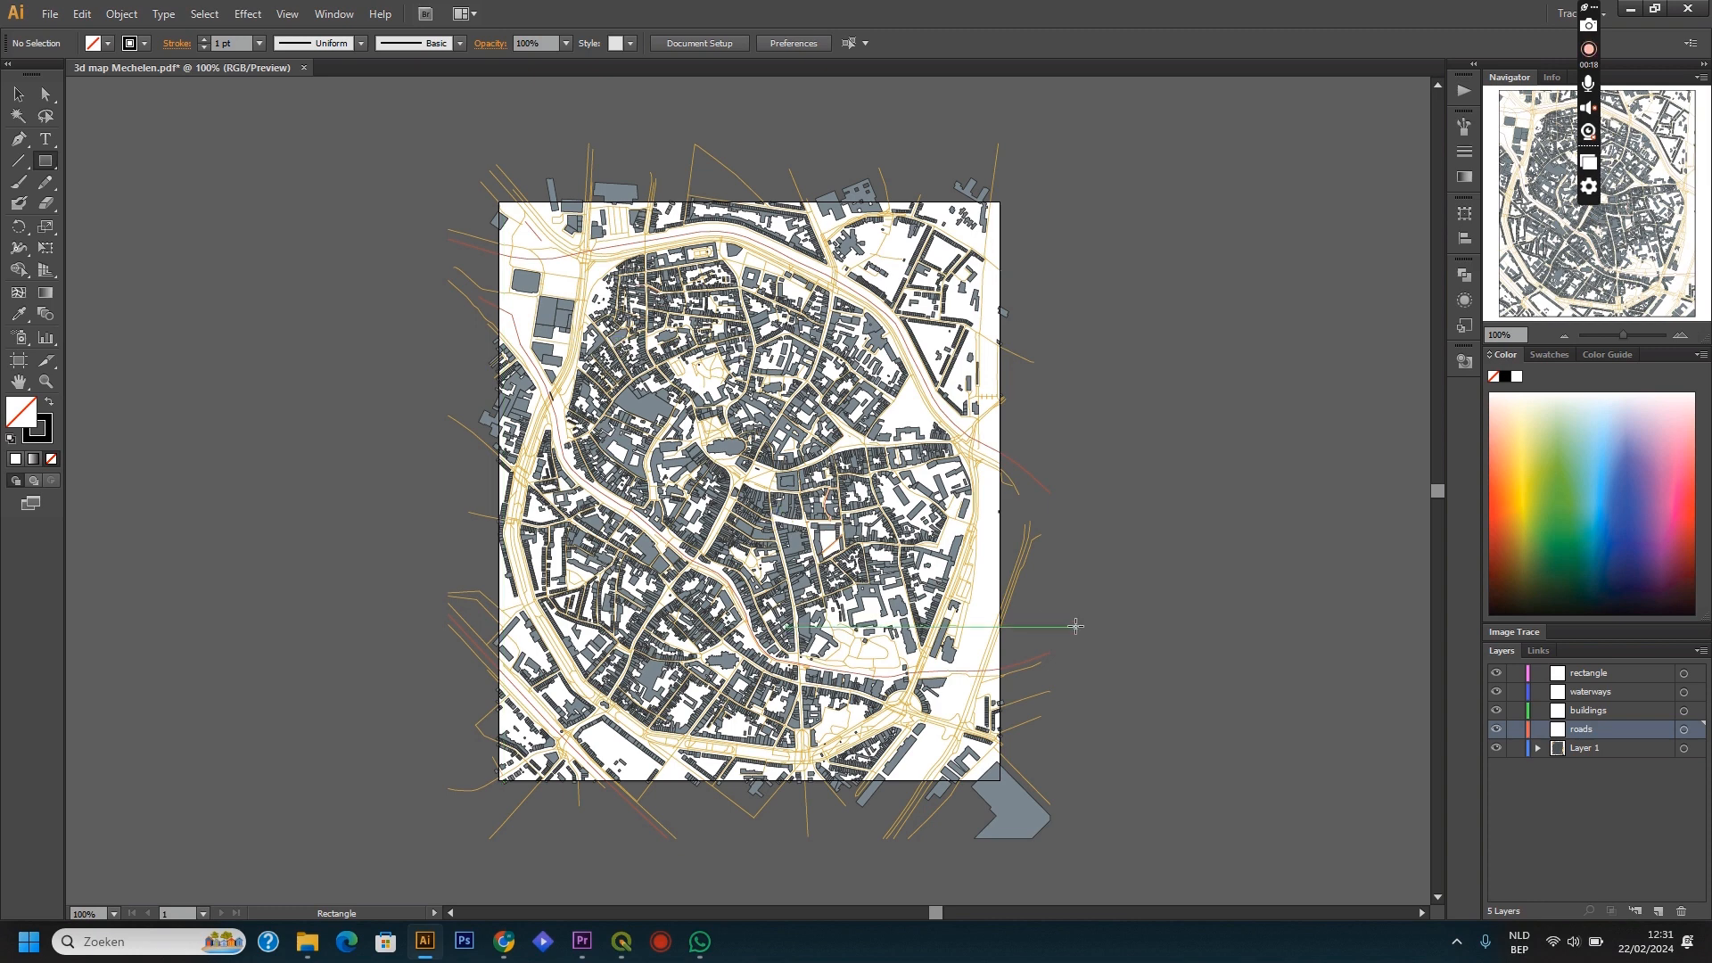
pyautogui.click(1608, 674)
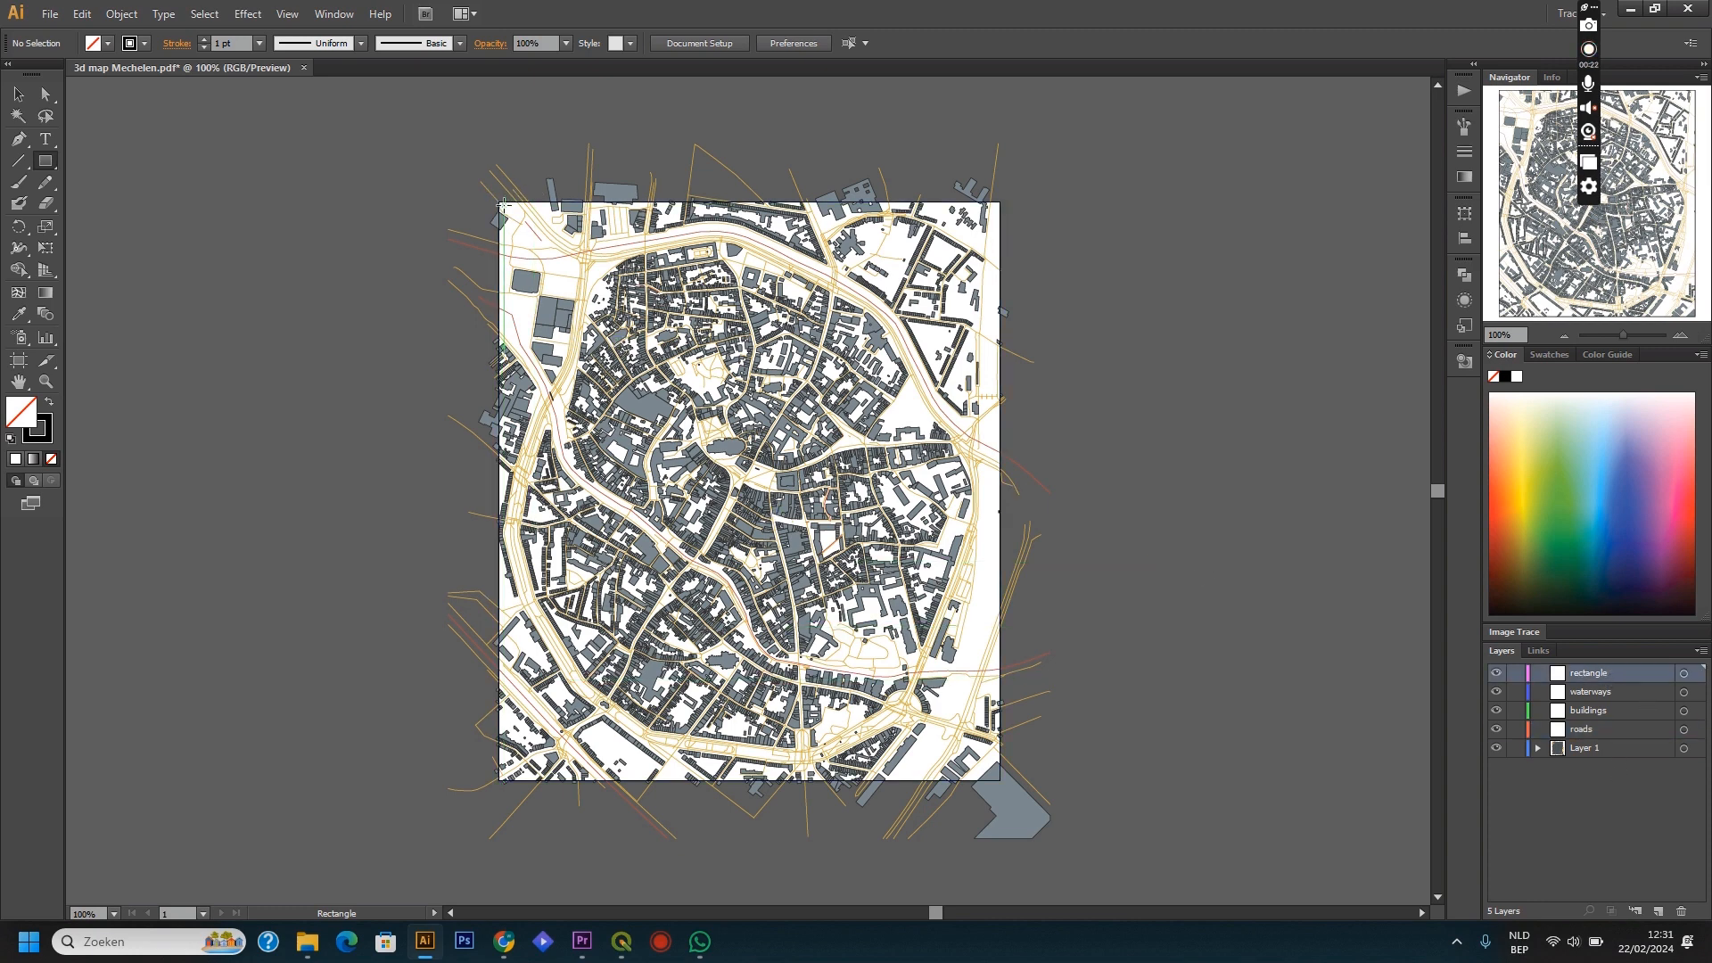
pyautogui.moveTo(499, 203); pyautogui.dragTo(986, 777)
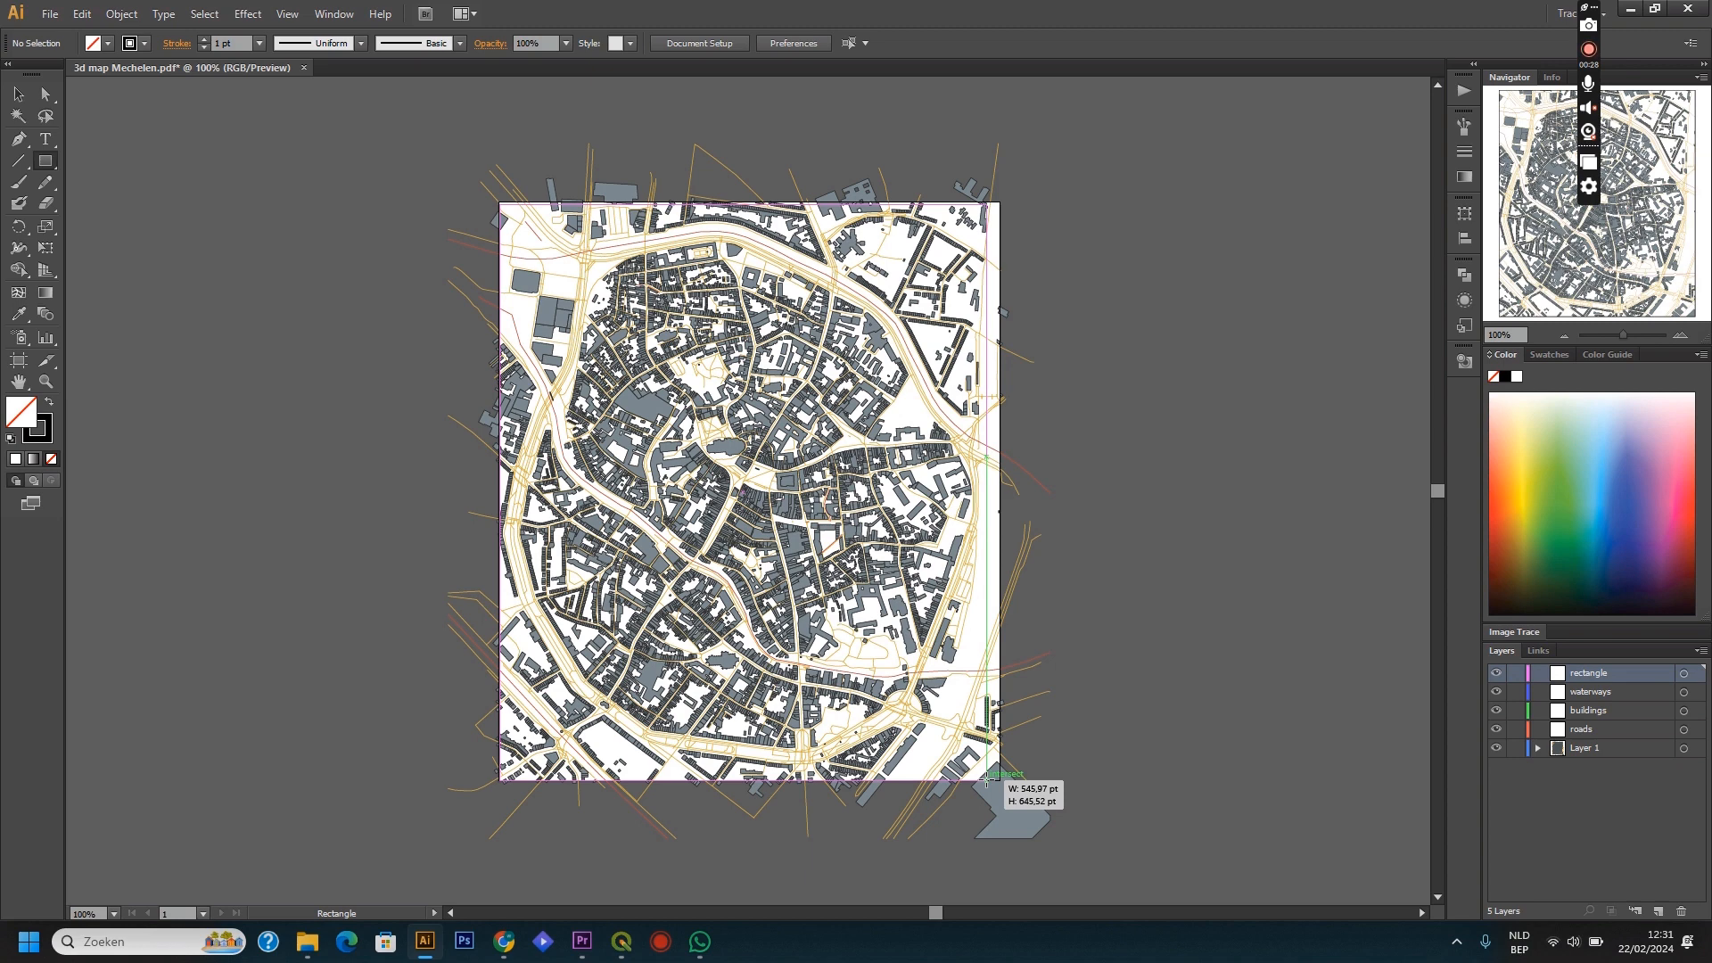
pyautogui.moveTo(986, 778); pyautogui.dragTo(986, 777)
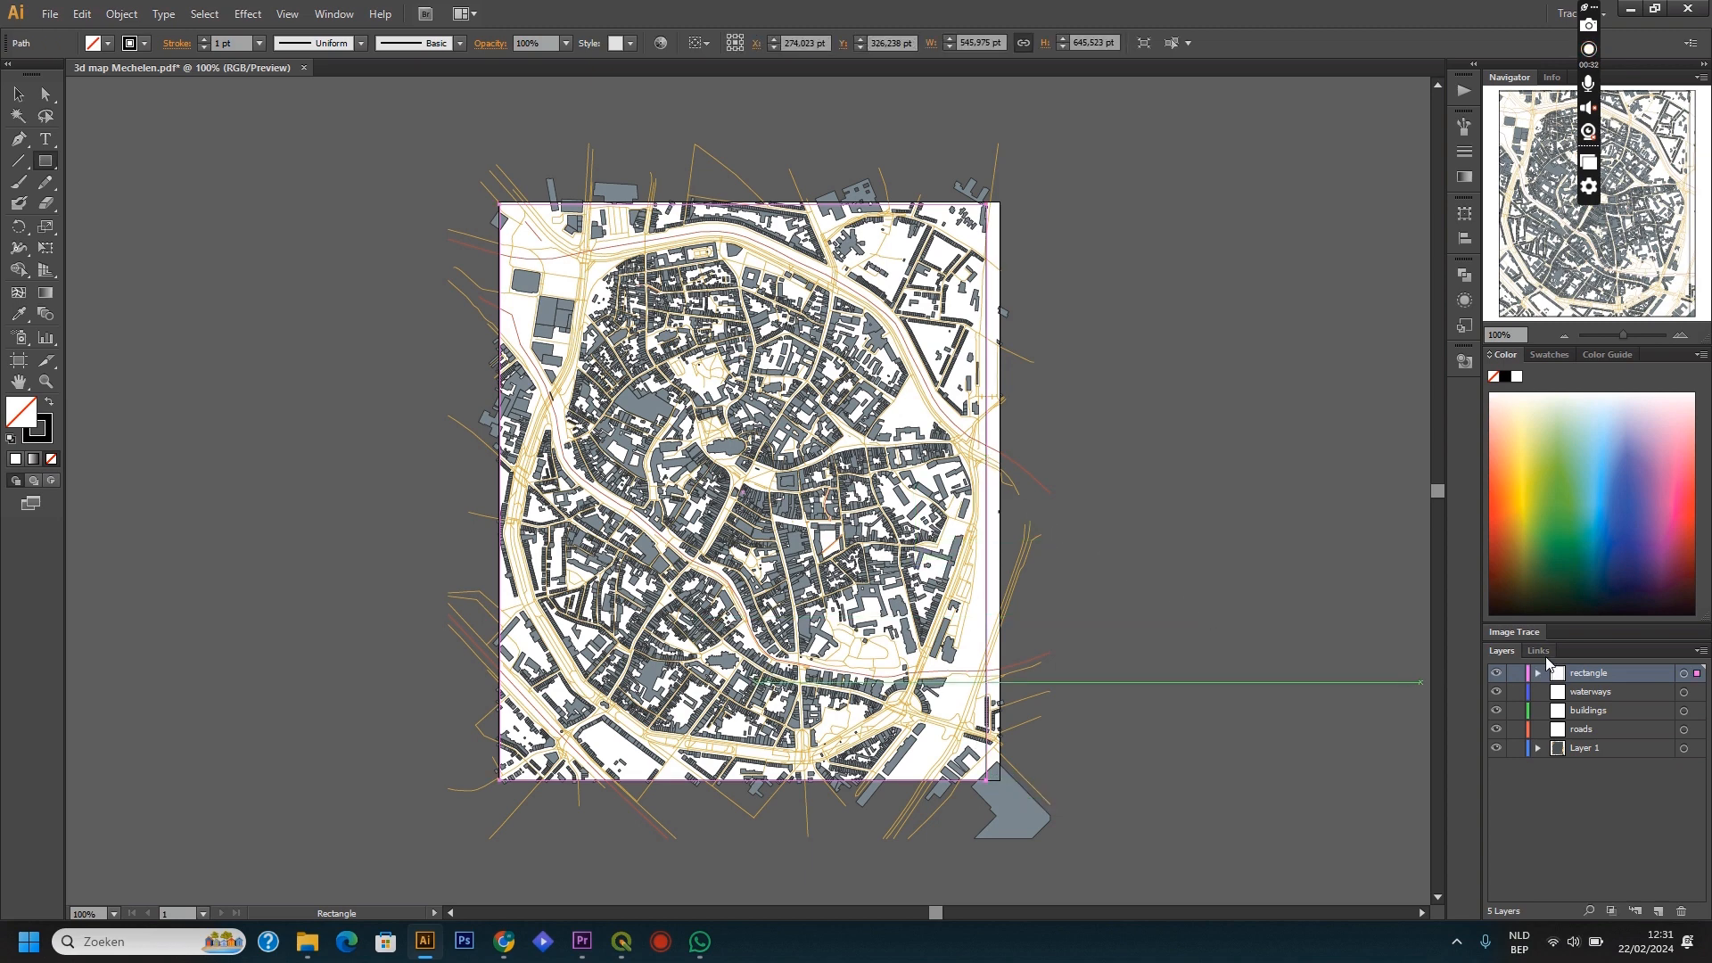
# Step: Duplicate the rectangle layer twice and reorder the layers so one rectangle layer sits directly above each of waterways, buildings and roads
pyautogui.moveTo(1596, 683); pyautogui.dragTo(1658, 910)
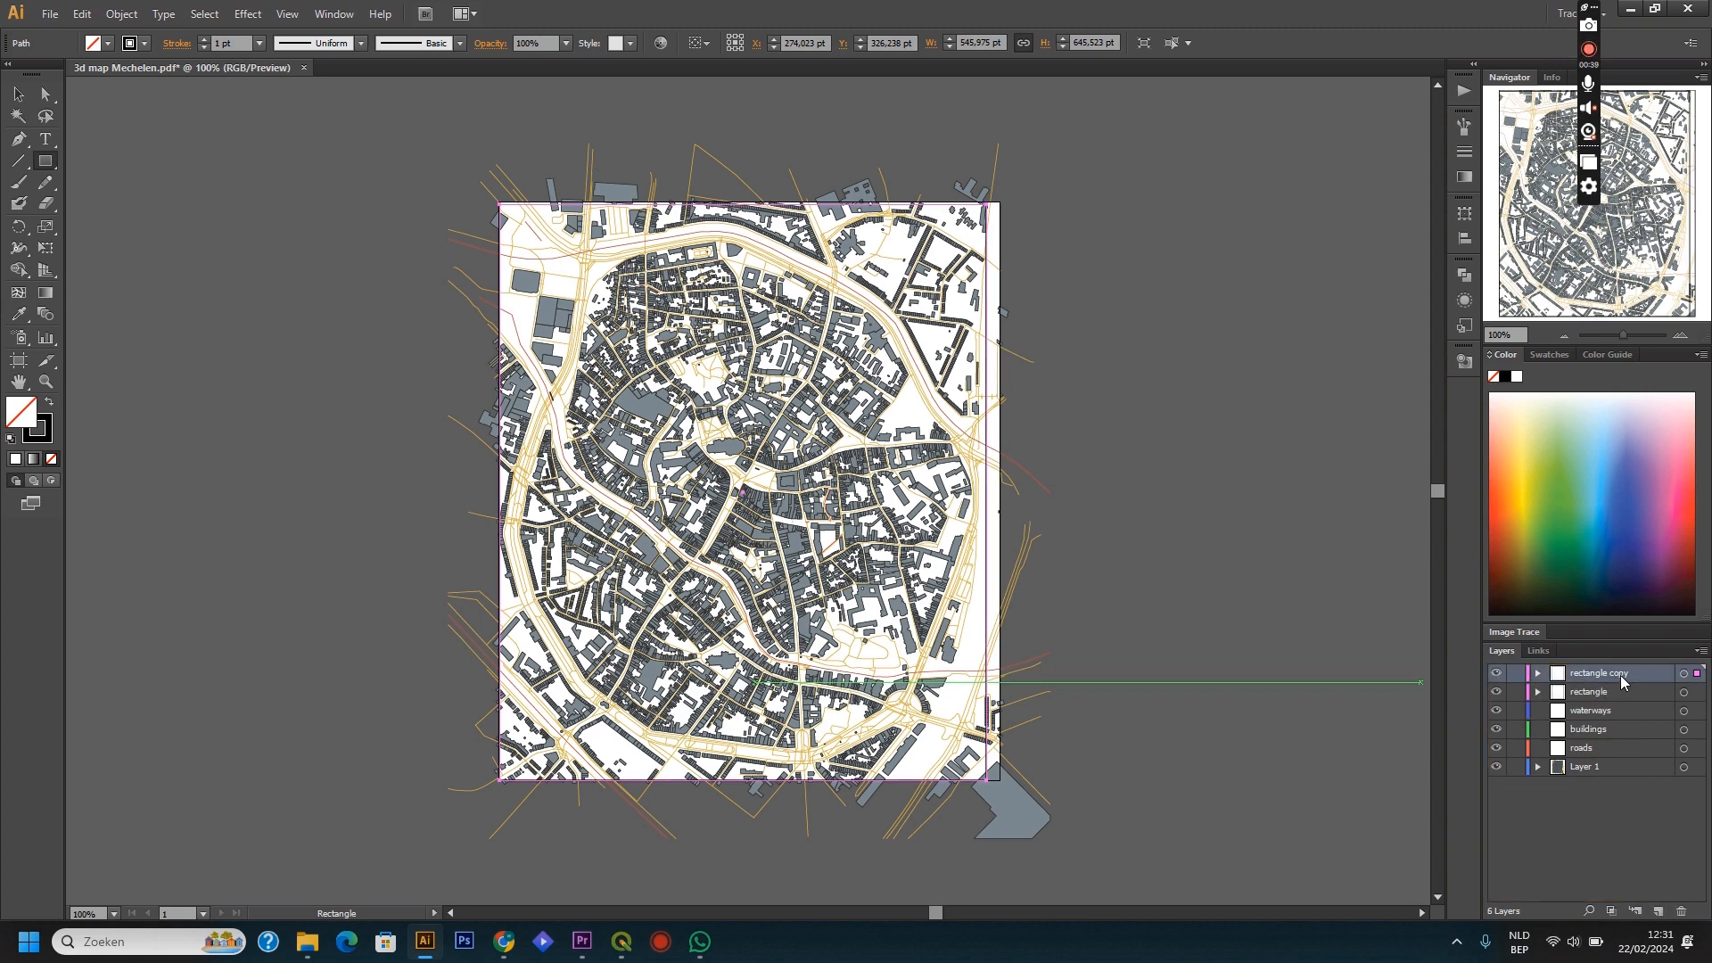
pyautogui.moveTo(1621, 682); pyautogui.dragTo(1657, 910)
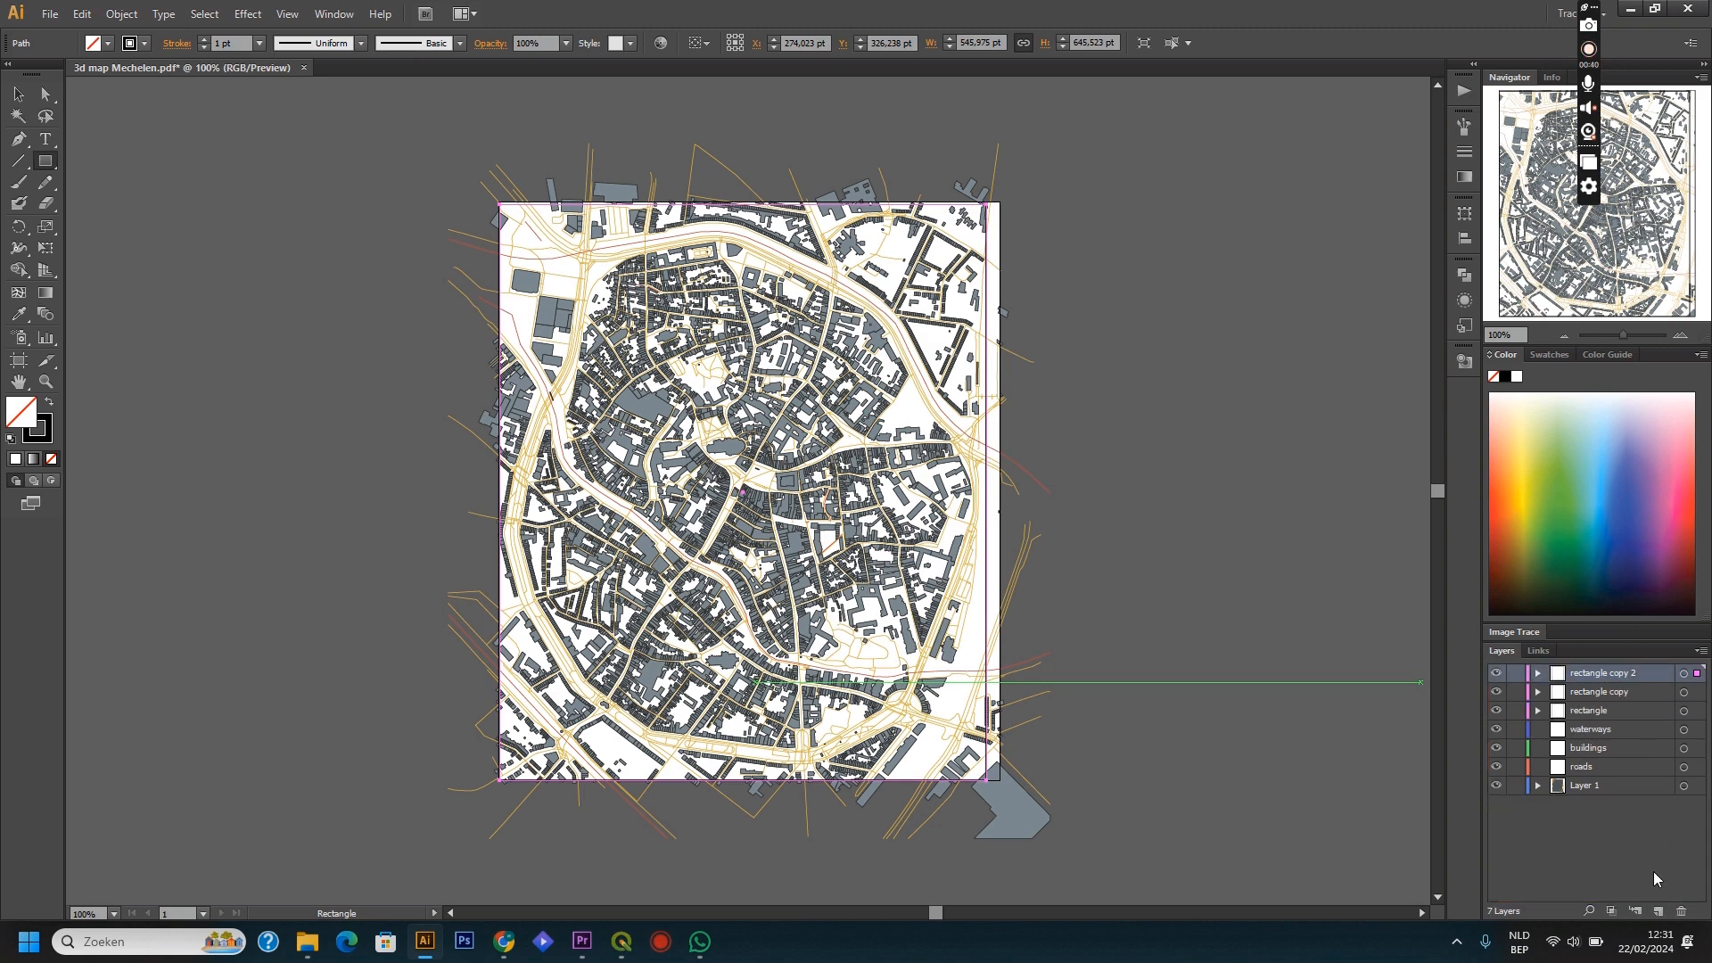
pyautogui.moveTo(1604, 710)
pyautogui.mouseDown()
pyautogui.moveTo(1607, 753)
pyautogui.moveTo(1608, 698)
pyautogui.moveTo(1606, 717)
pyautogui.mouseUp()
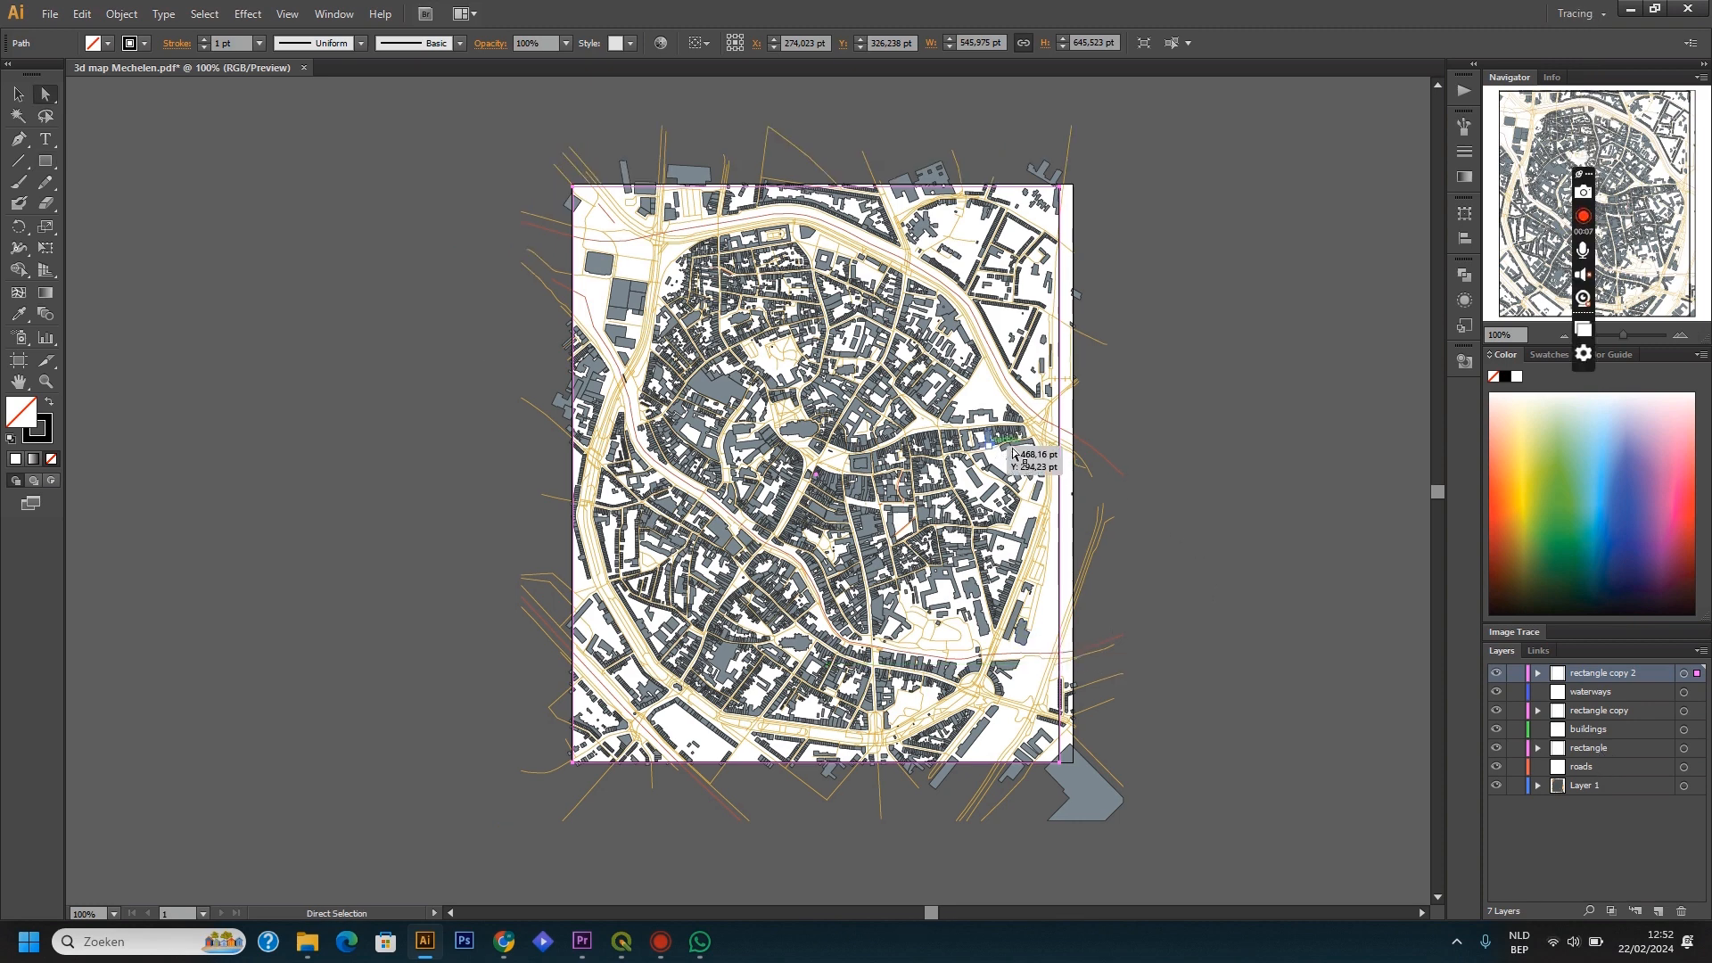
# Step: Select all Layer 1 paths with the yellow road lines' fill and stroke, move them to the roads layer, and hide that layer
pyautogui.click(1614, 786)
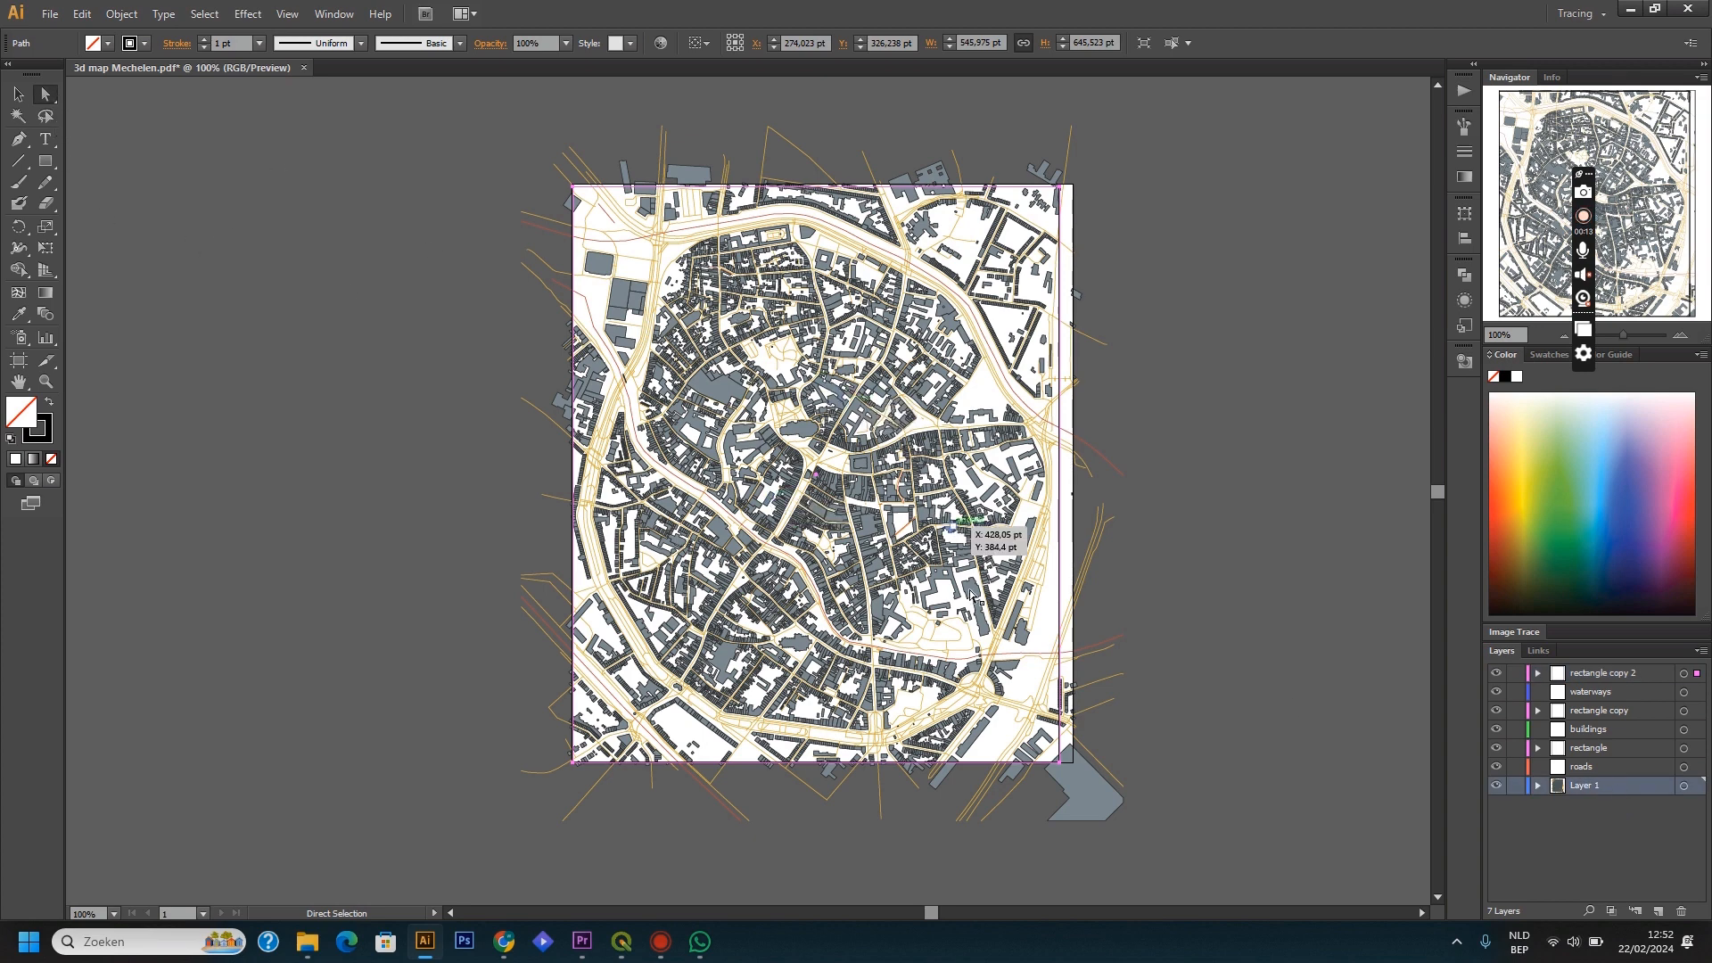
pyautogui.click(943, 624)
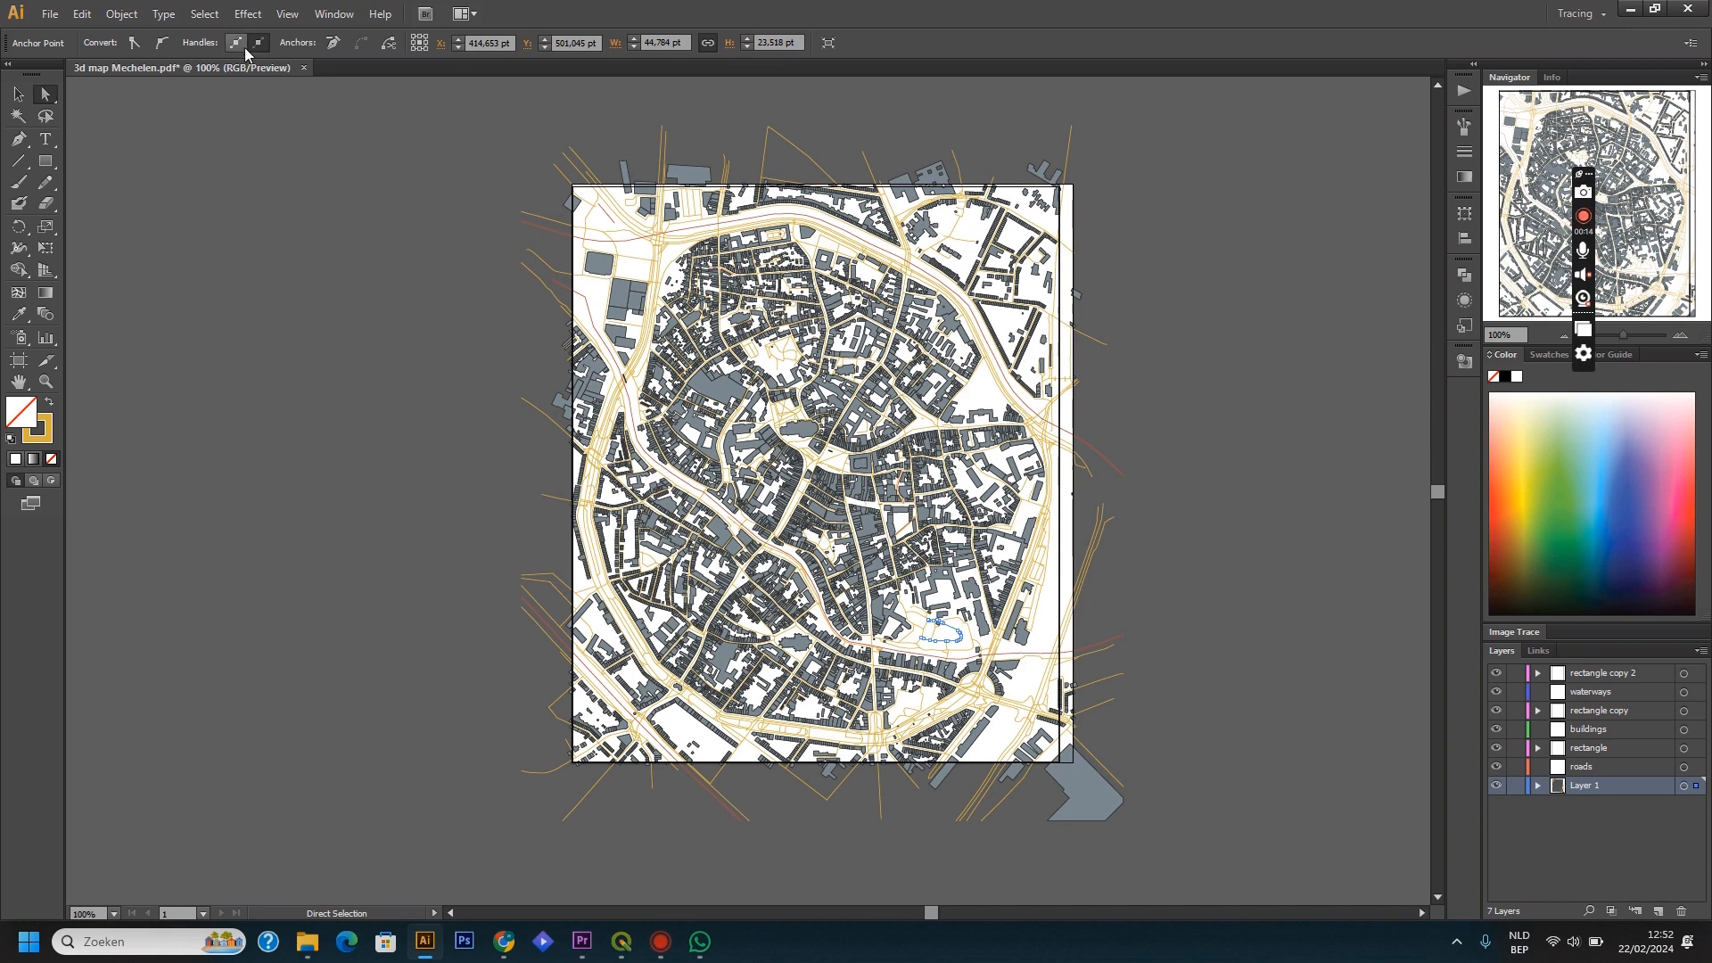
pyautogui.click(205, 15)
pyautogui.moveTo(286, 196)
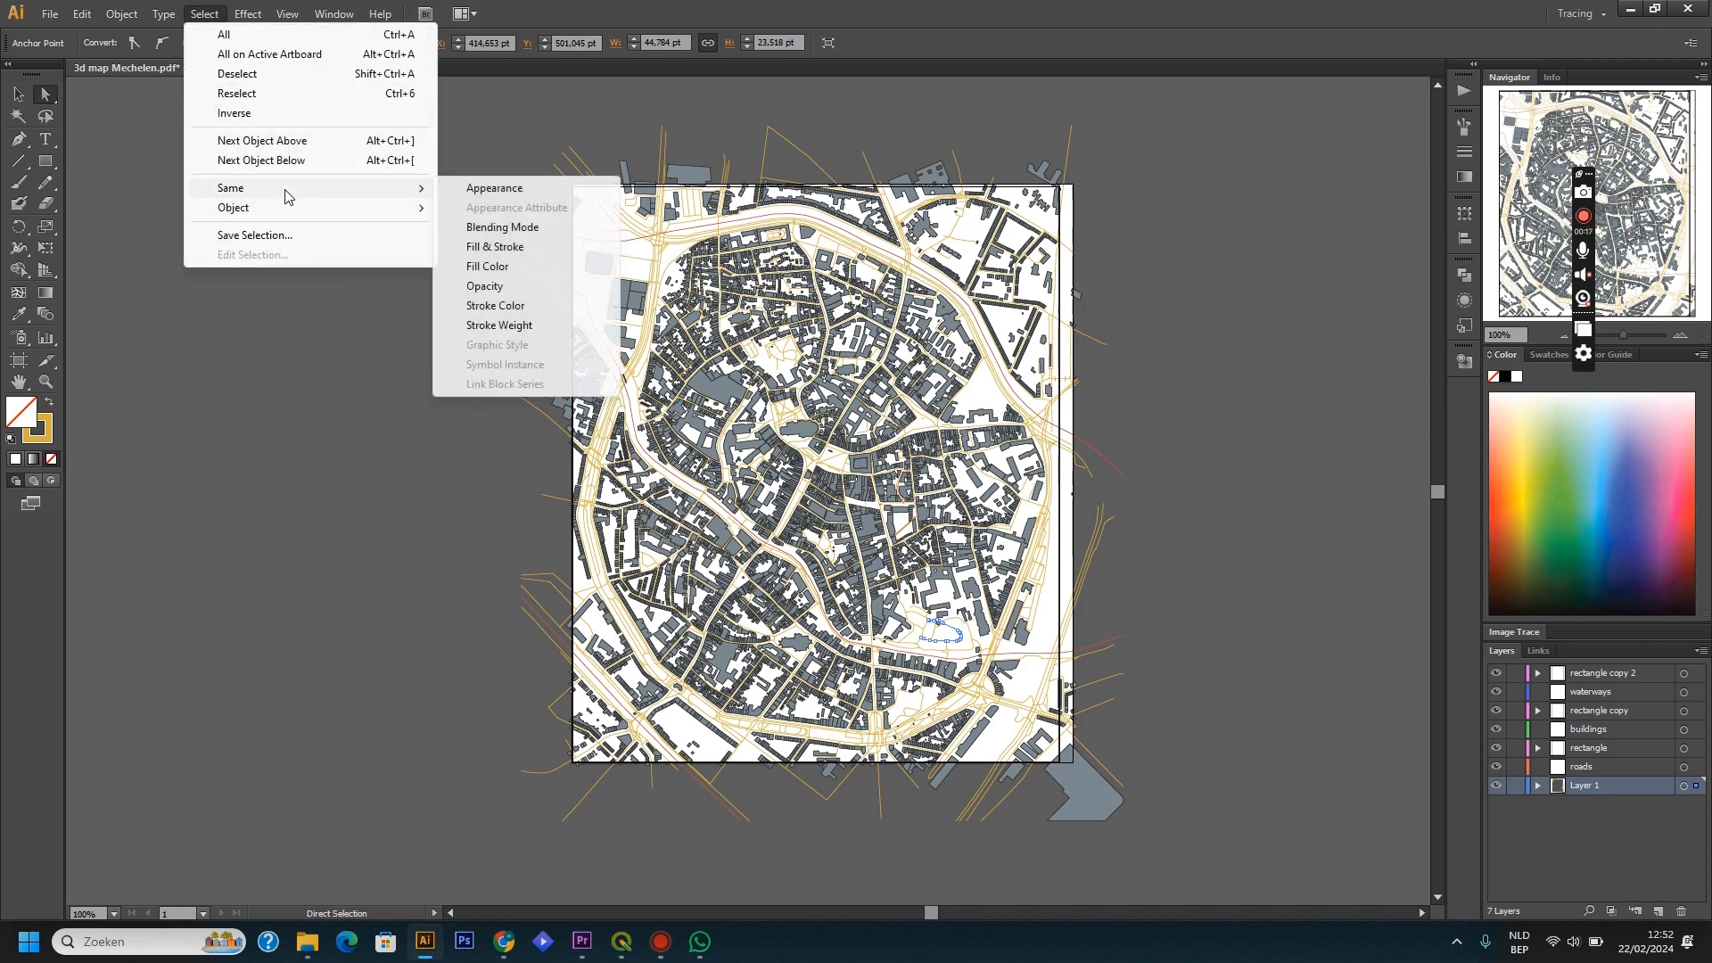
pyautogui.click(491, 247)
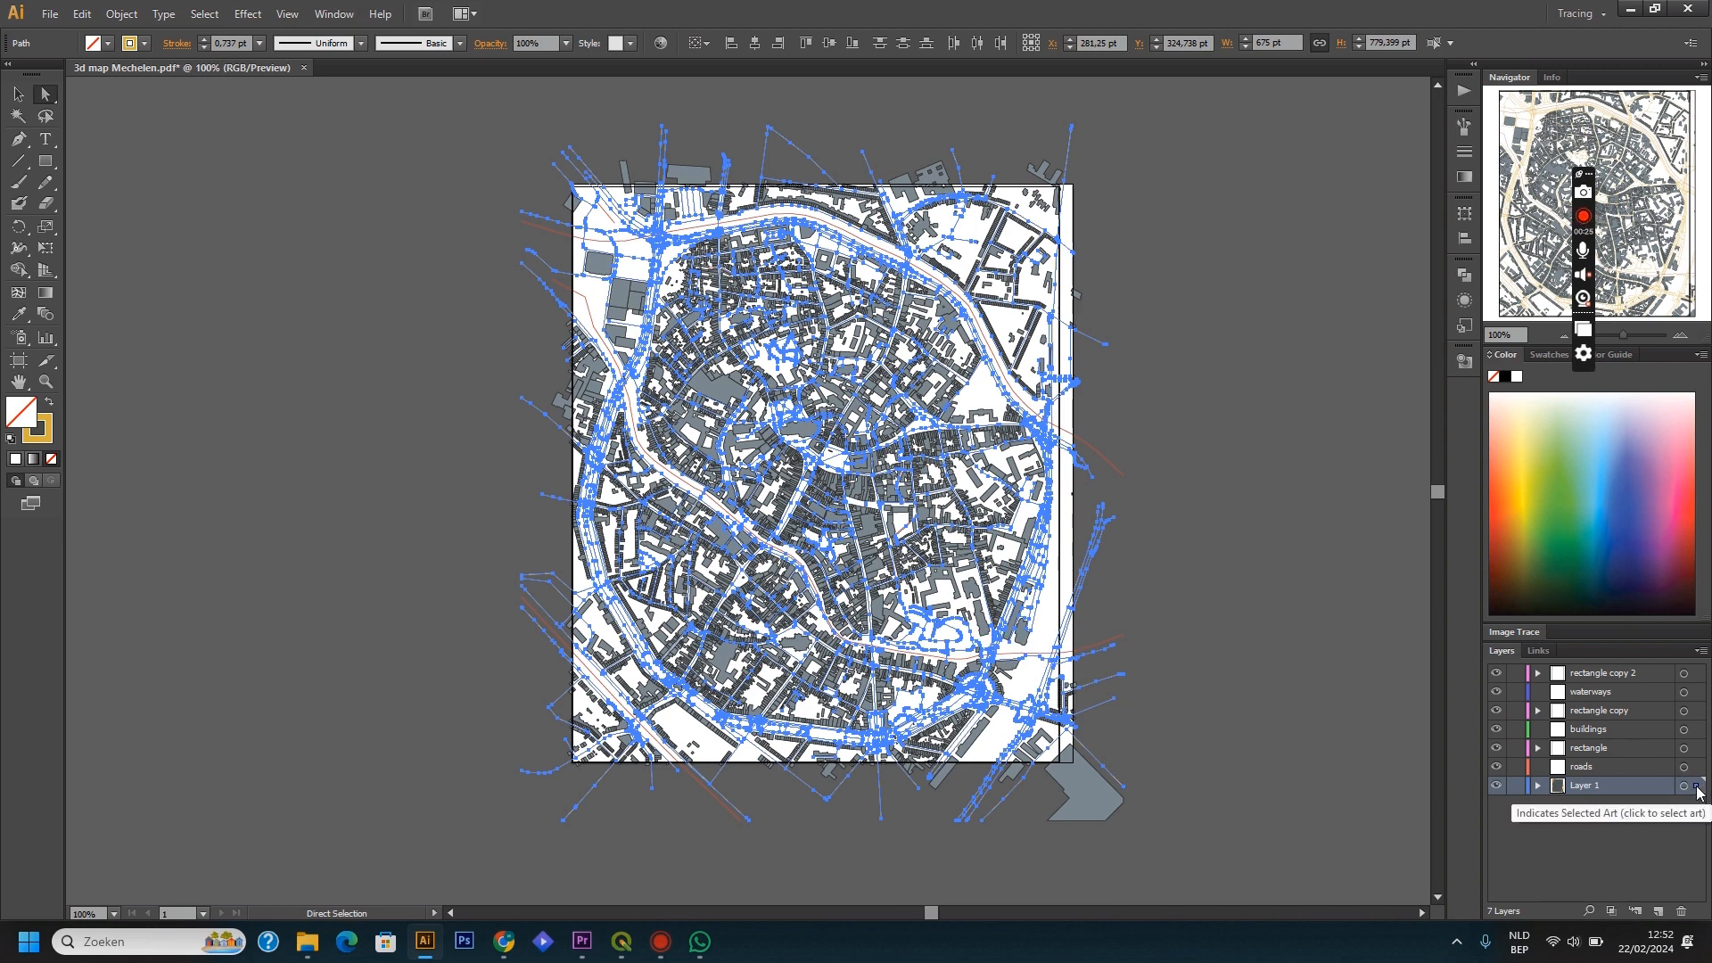
pyautogui.moveTo(1696, 784); pyautogui.dragTo(1699, 772)
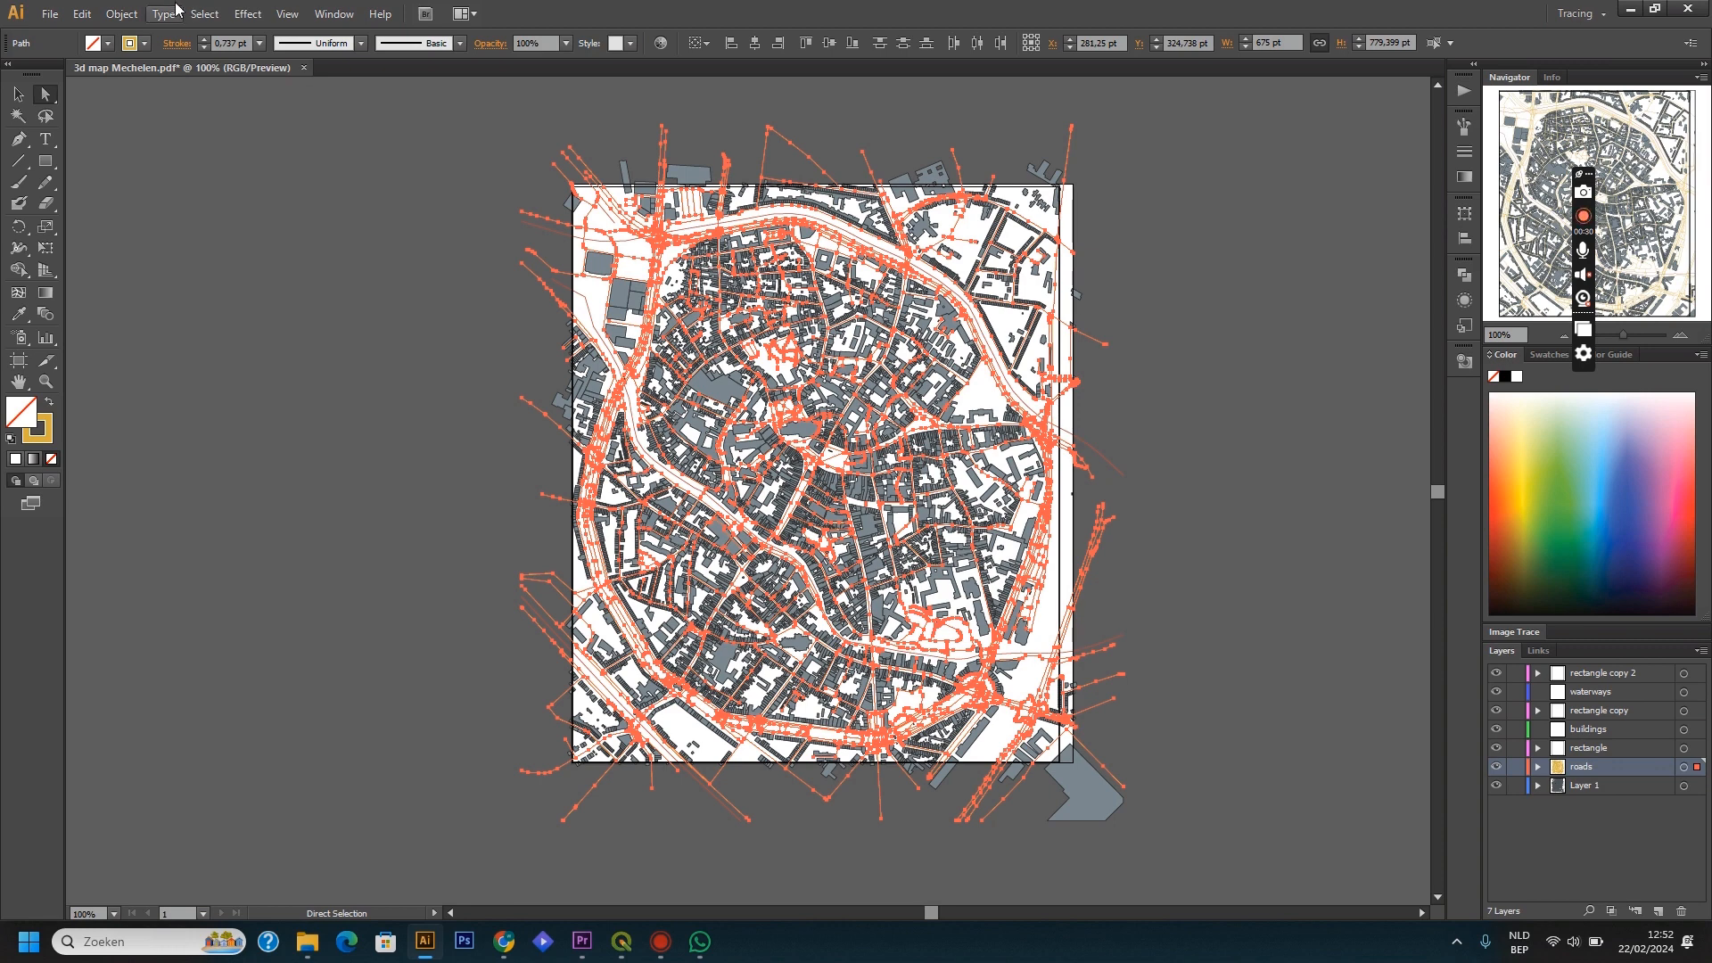
pyautogui.click(203, 15)
pyautogui.click(237, 73)
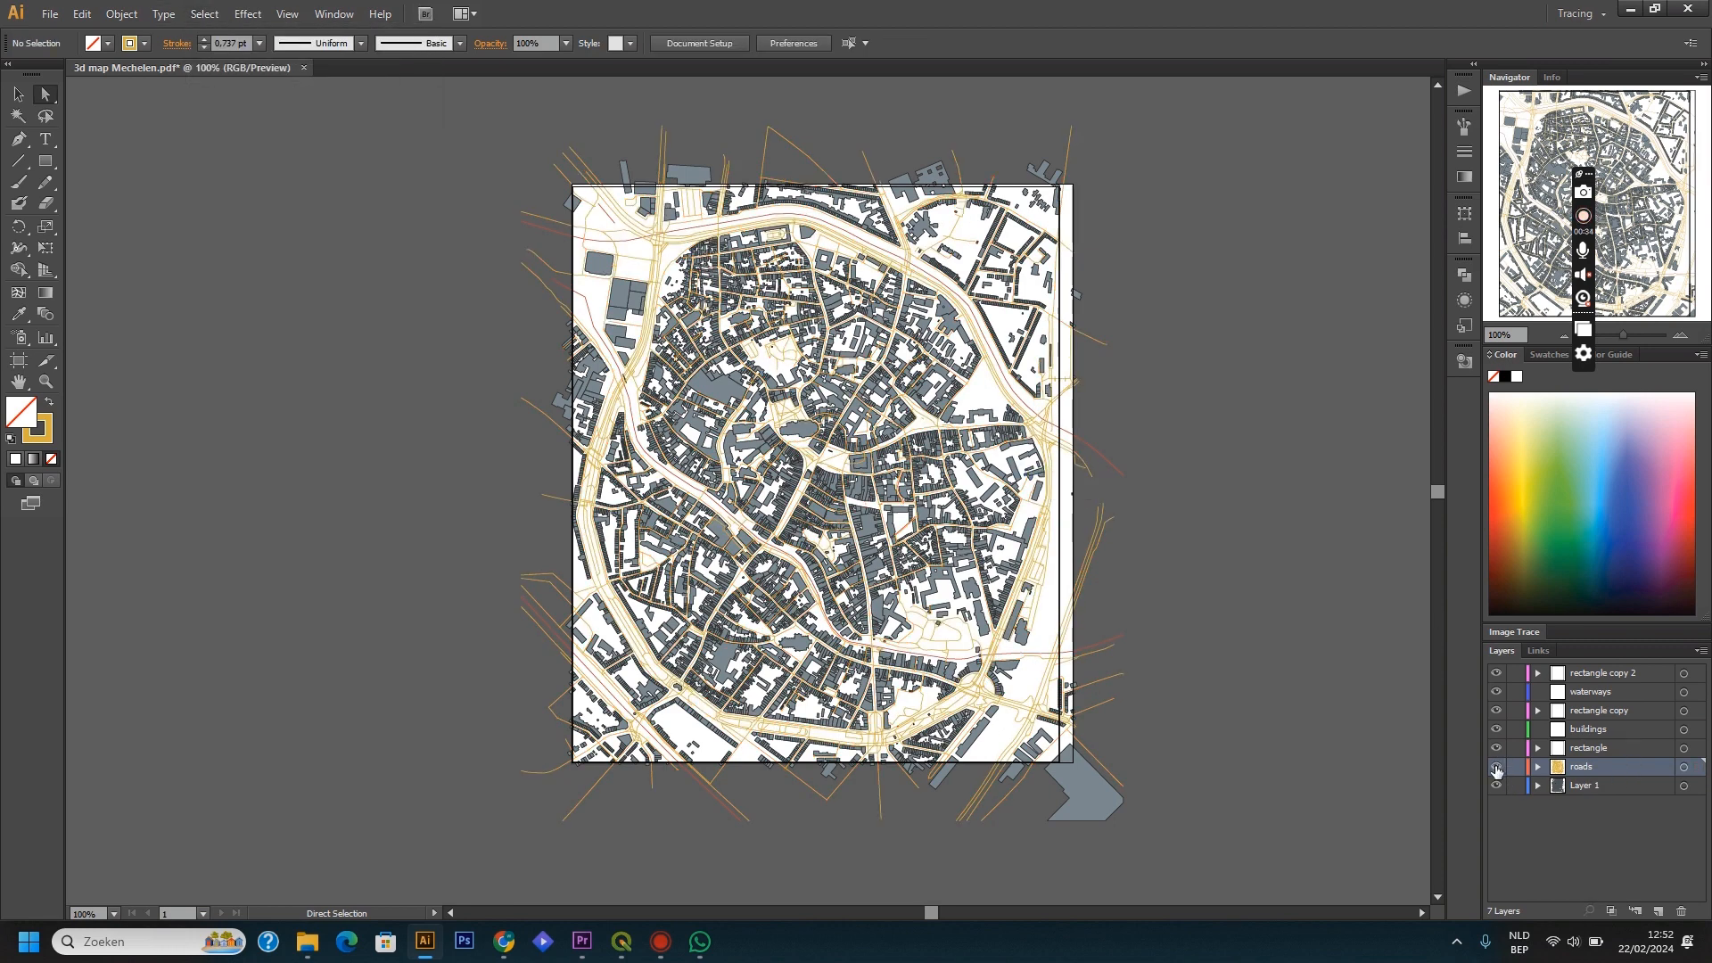
pyautogui.click(1496, 769)
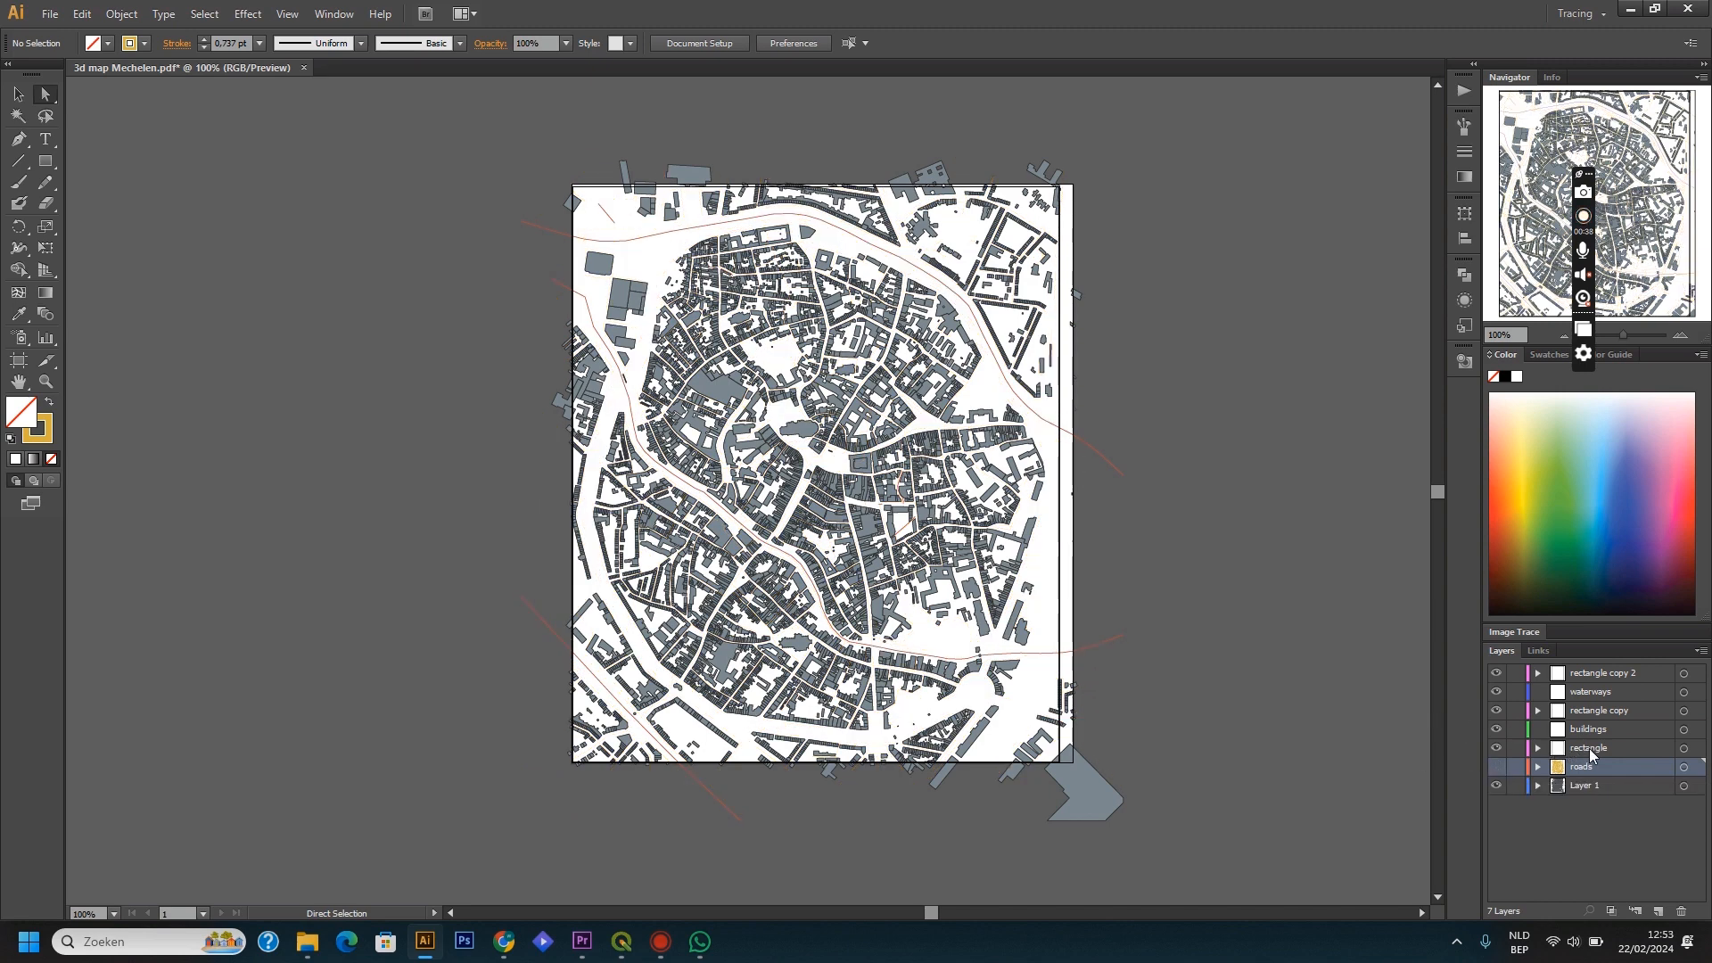
# Step: Move all Layer 1 paths sharing the red waterway line's fill and stroke to the waterways layer, and hide that layer
pyautogui.click(1636, 784)
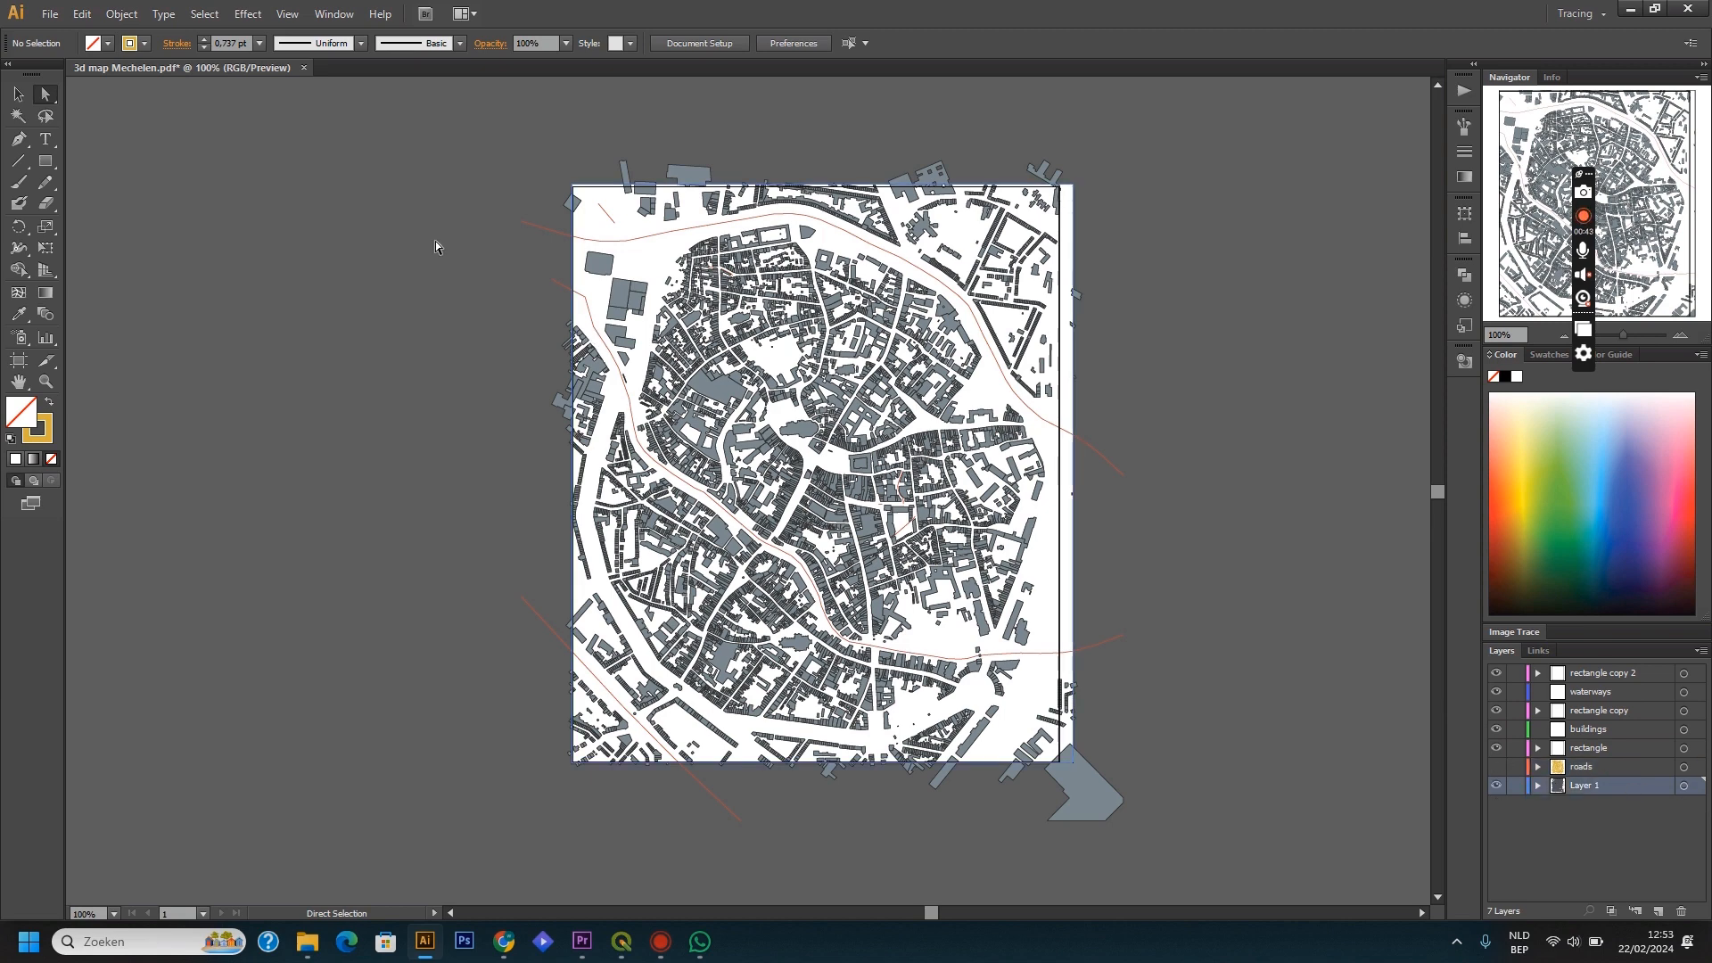
pyautogui.click(1022, 404)
pyautogui.click(204, 14)
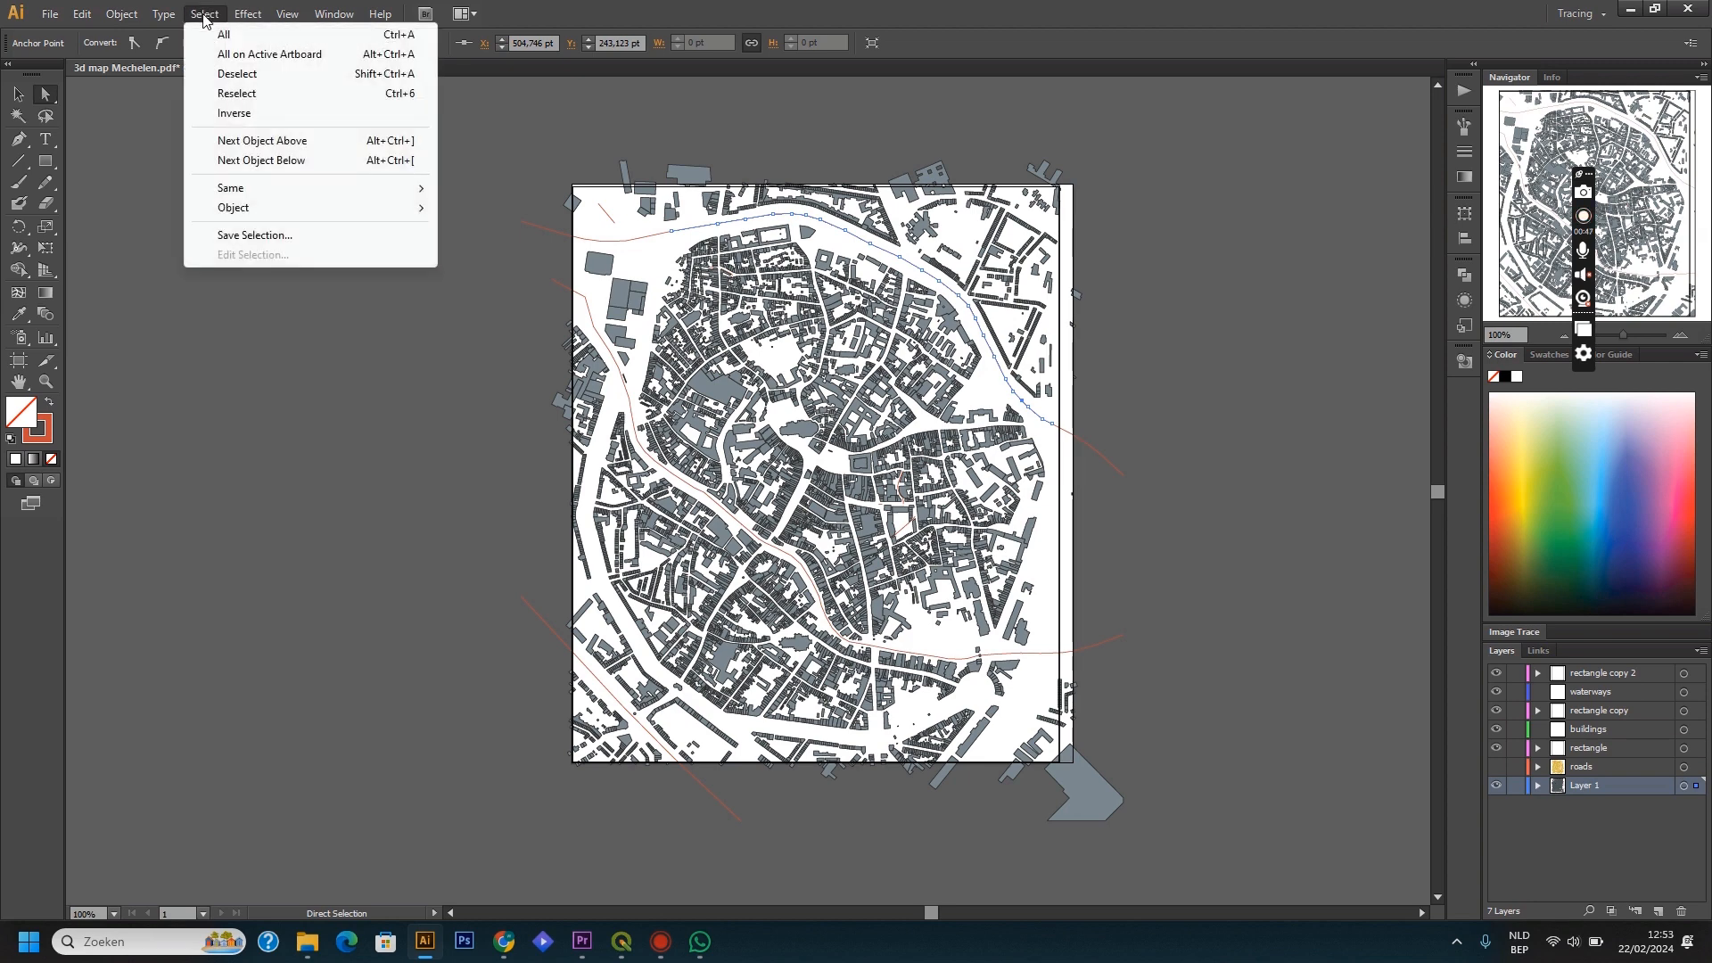
pyautogui.moveTo(288, 197)
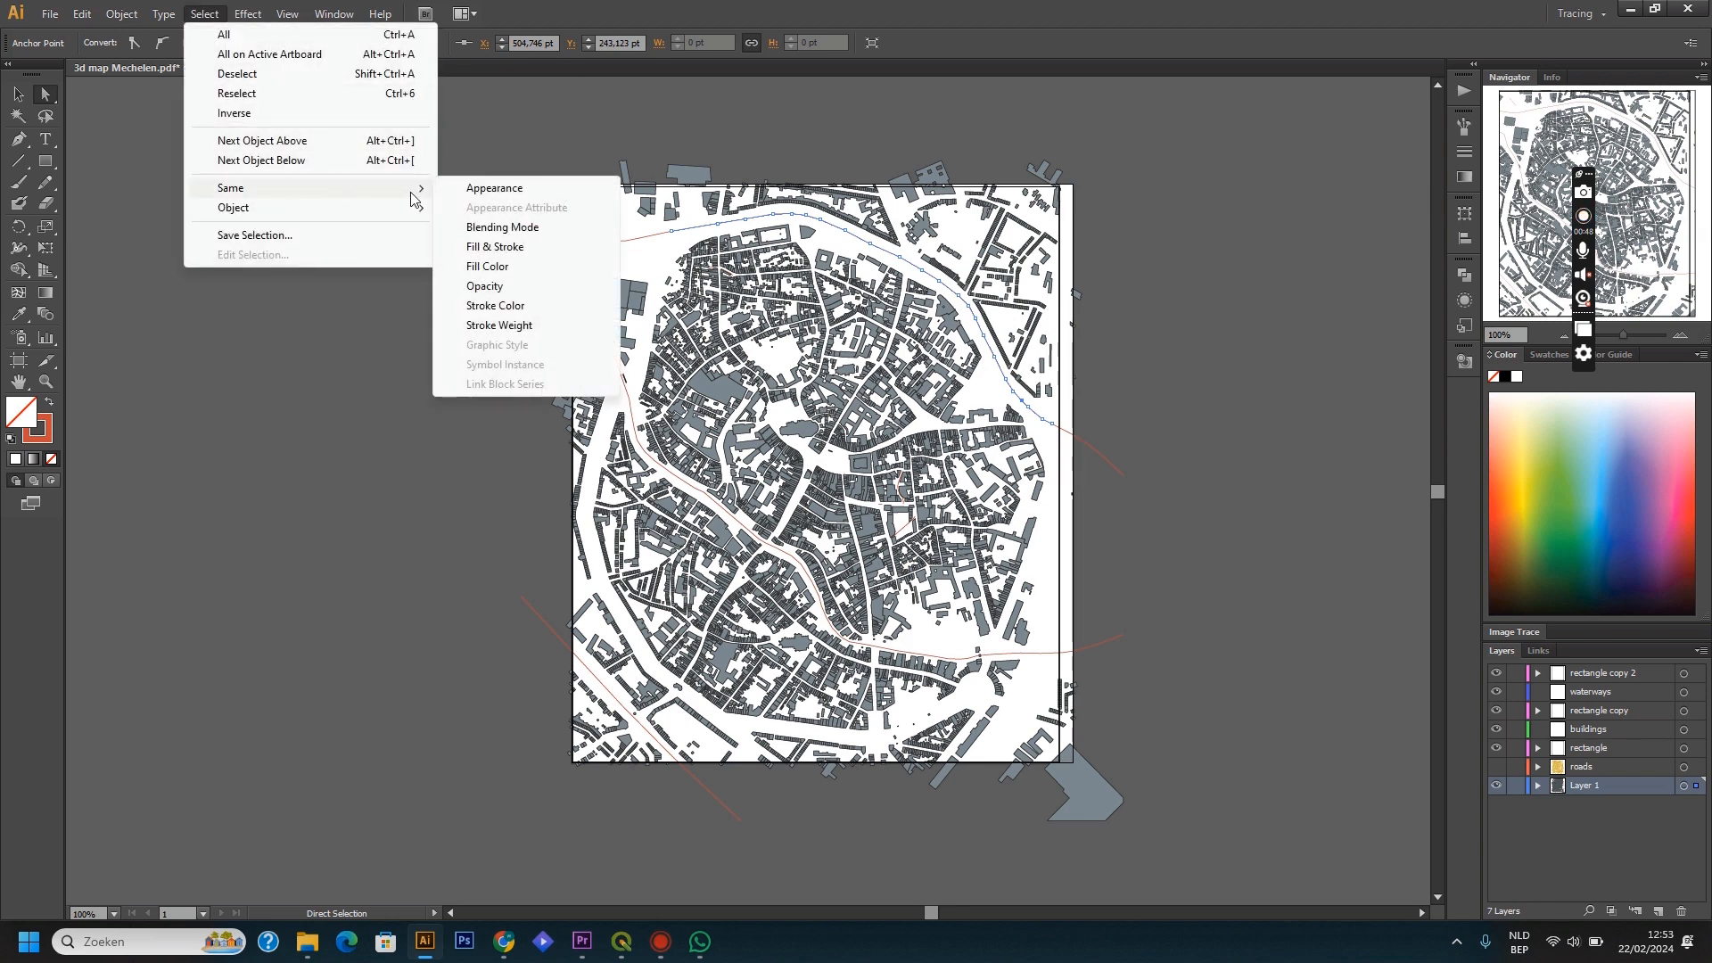
pyautogui.click(516, 252)
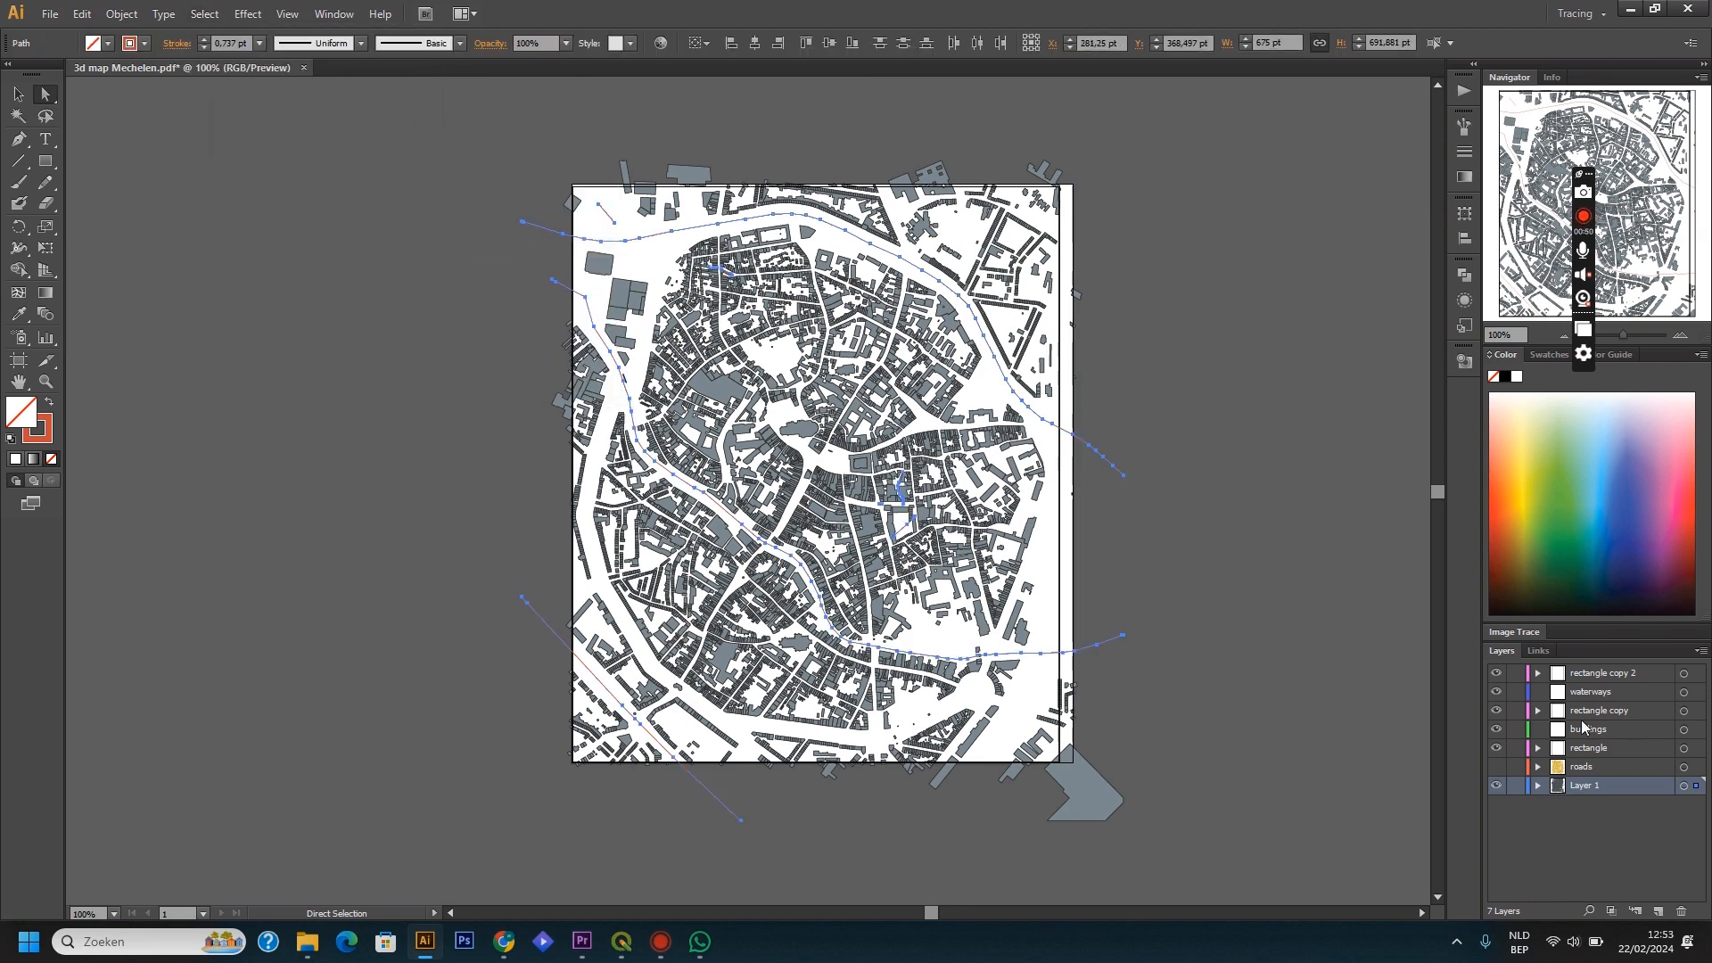
pyautogui.moveTo(1696, 790); pyautogui.dragTo(1694, 694)
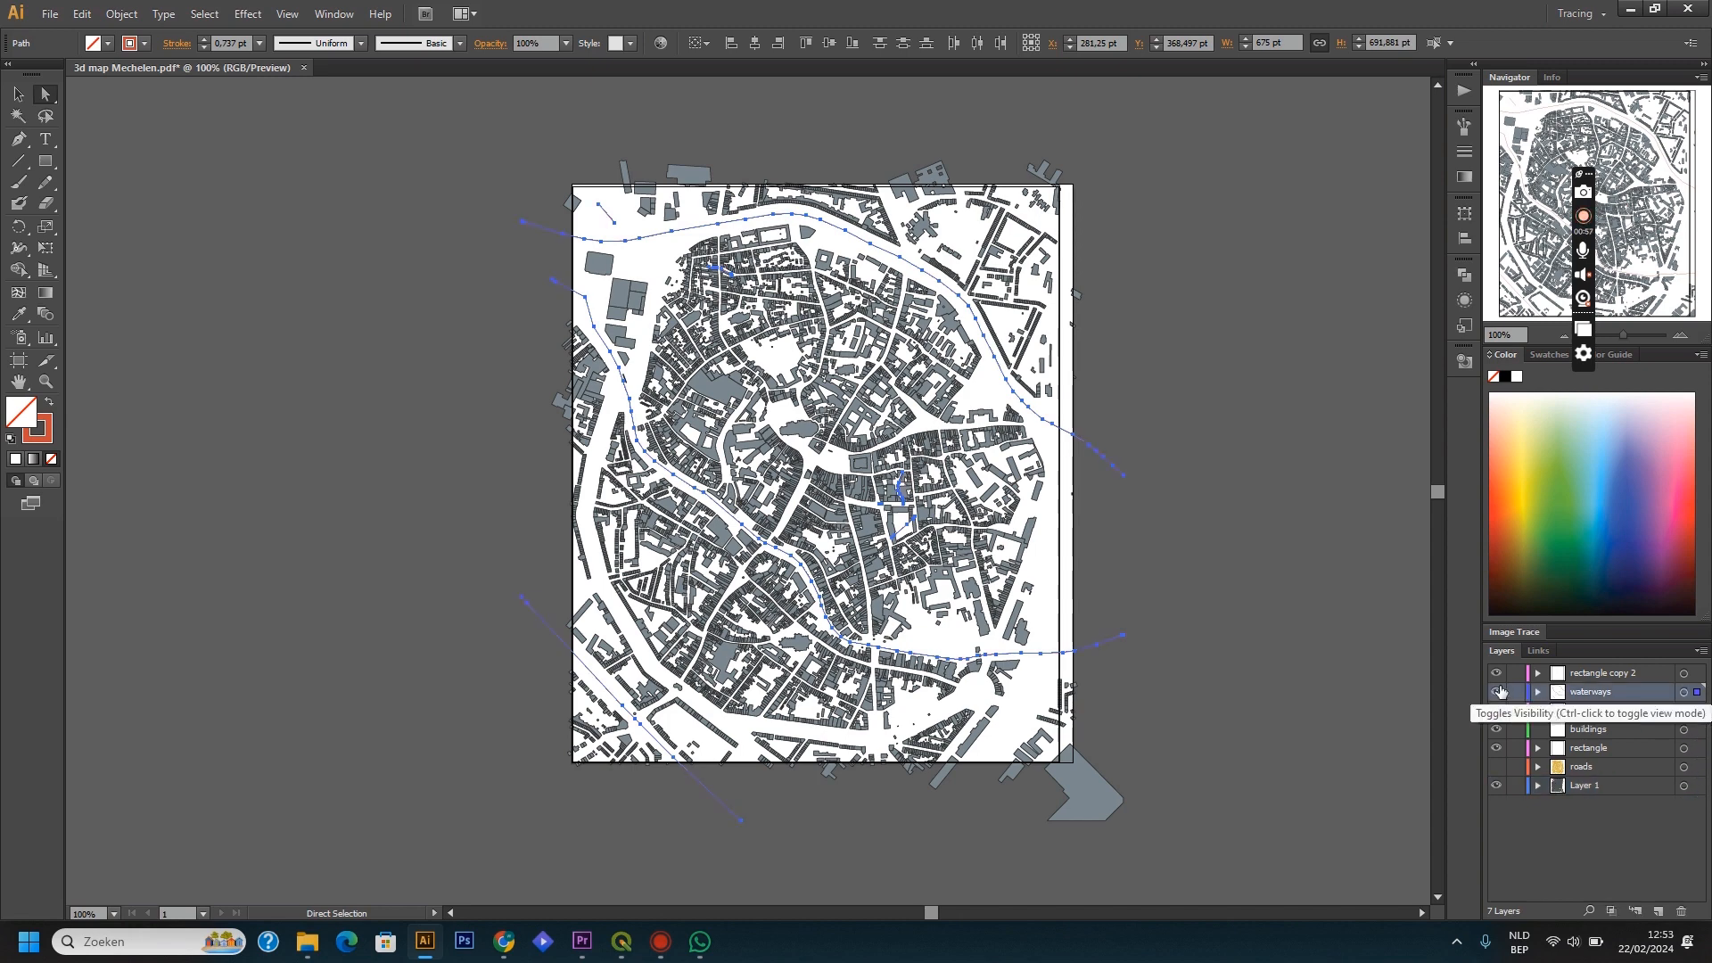
pyautogui.click(205, 14)
pyautogui.click(237, 73)
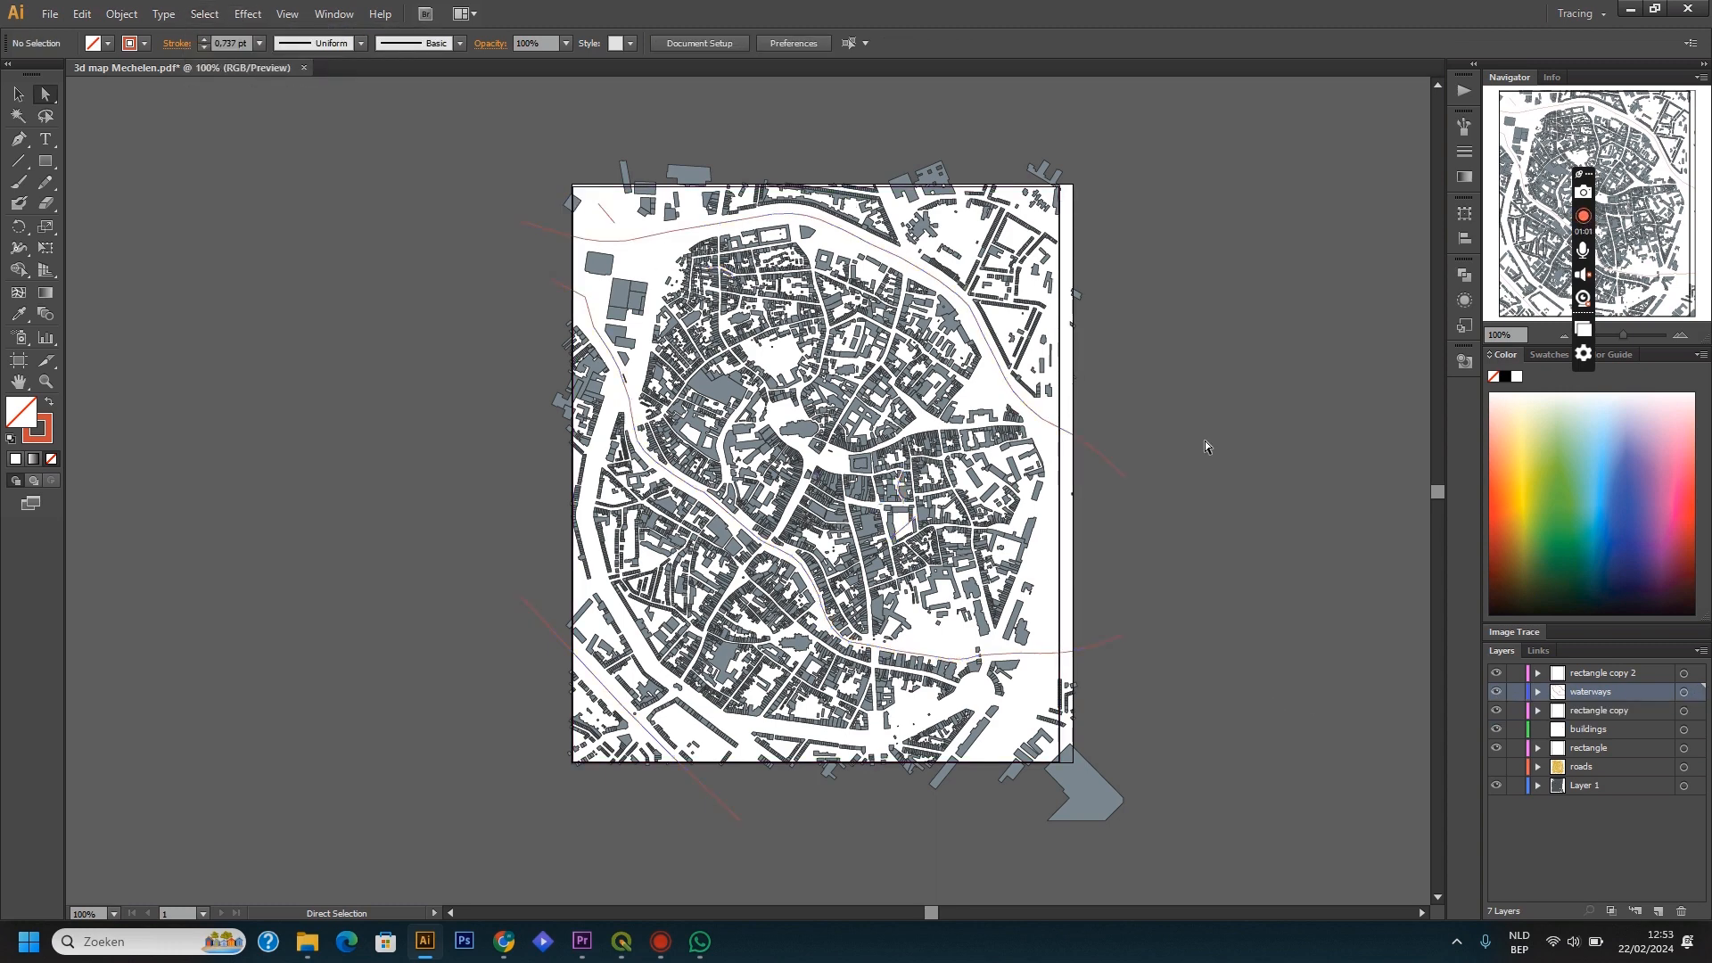
pyautogui.click(1497, 692)
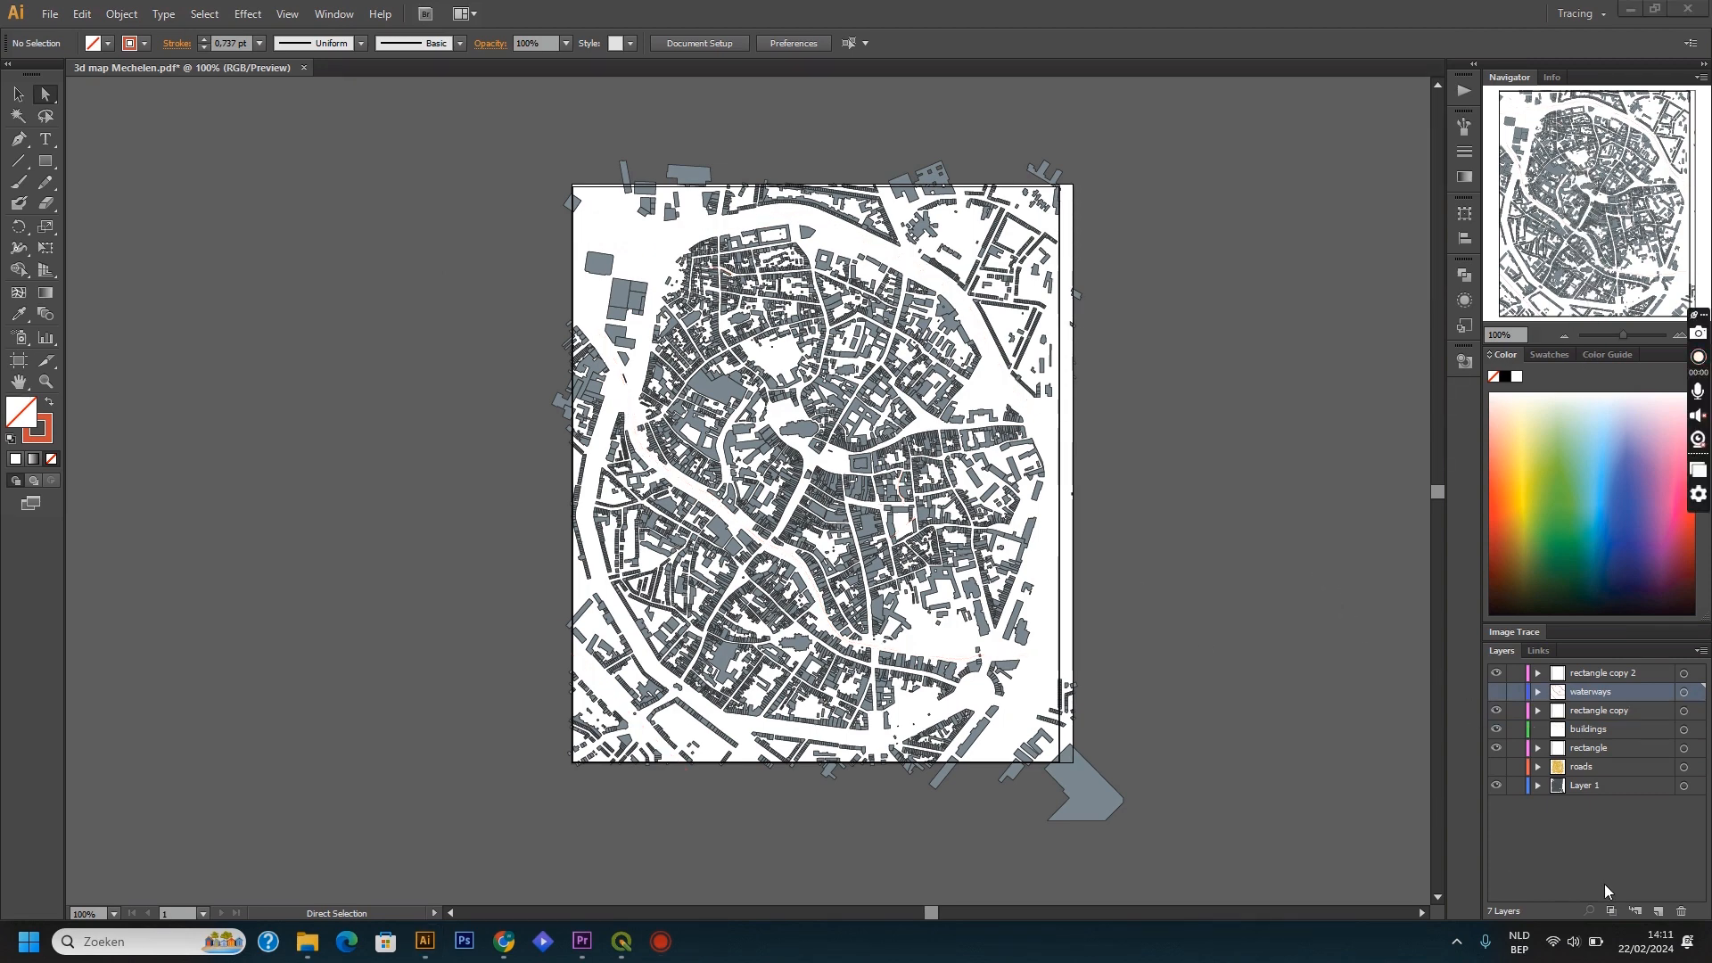
# Step: Move all Layer 1 artwork matching a building outline's fill and stroke to the buildings layer, and hide that layer
pyautogui.click(1602, 786)
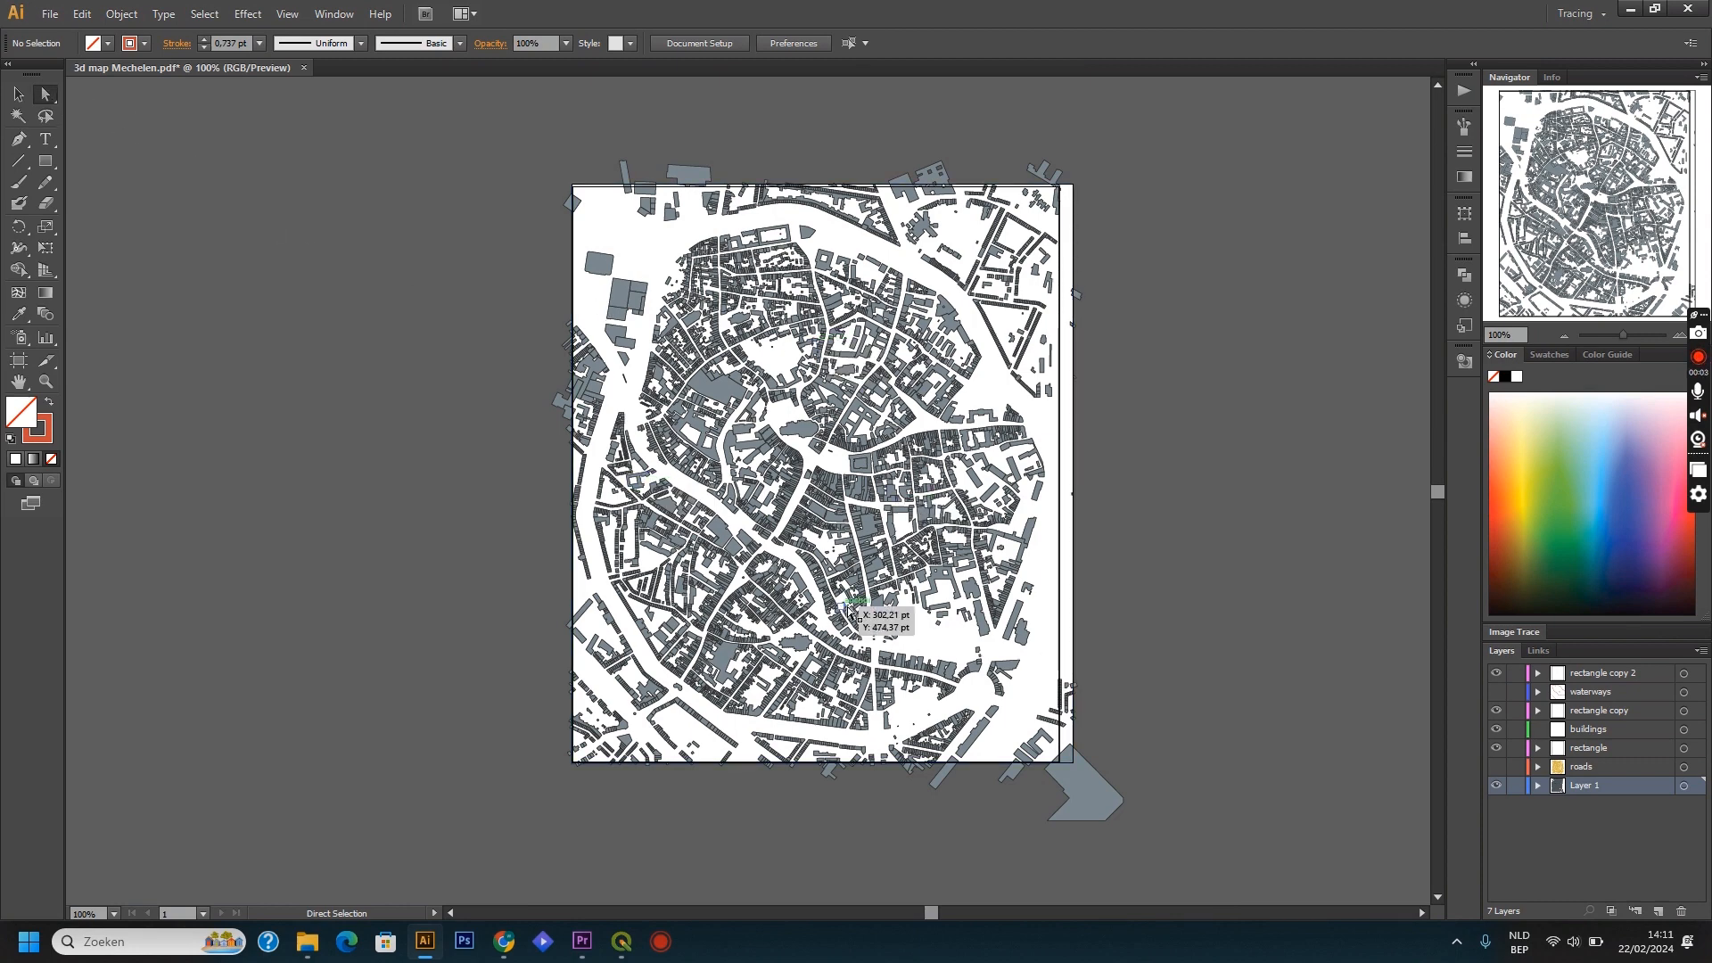
pyautogui.click(768, 503)
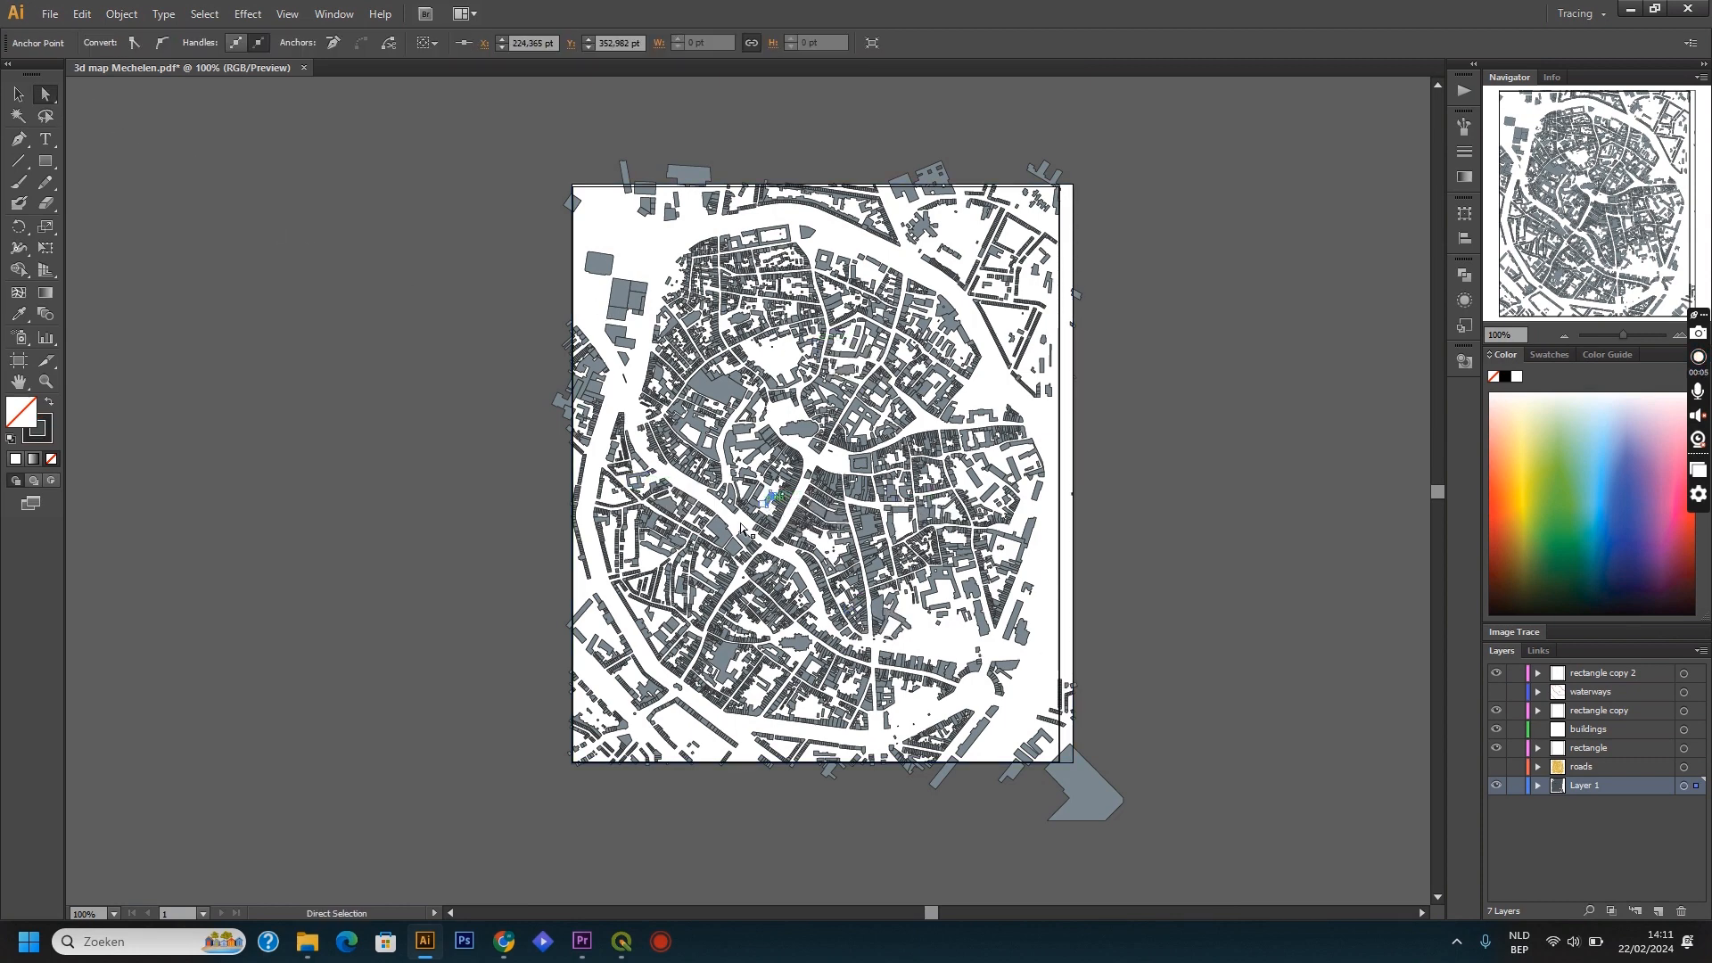
pyautogui.click(204, 14)
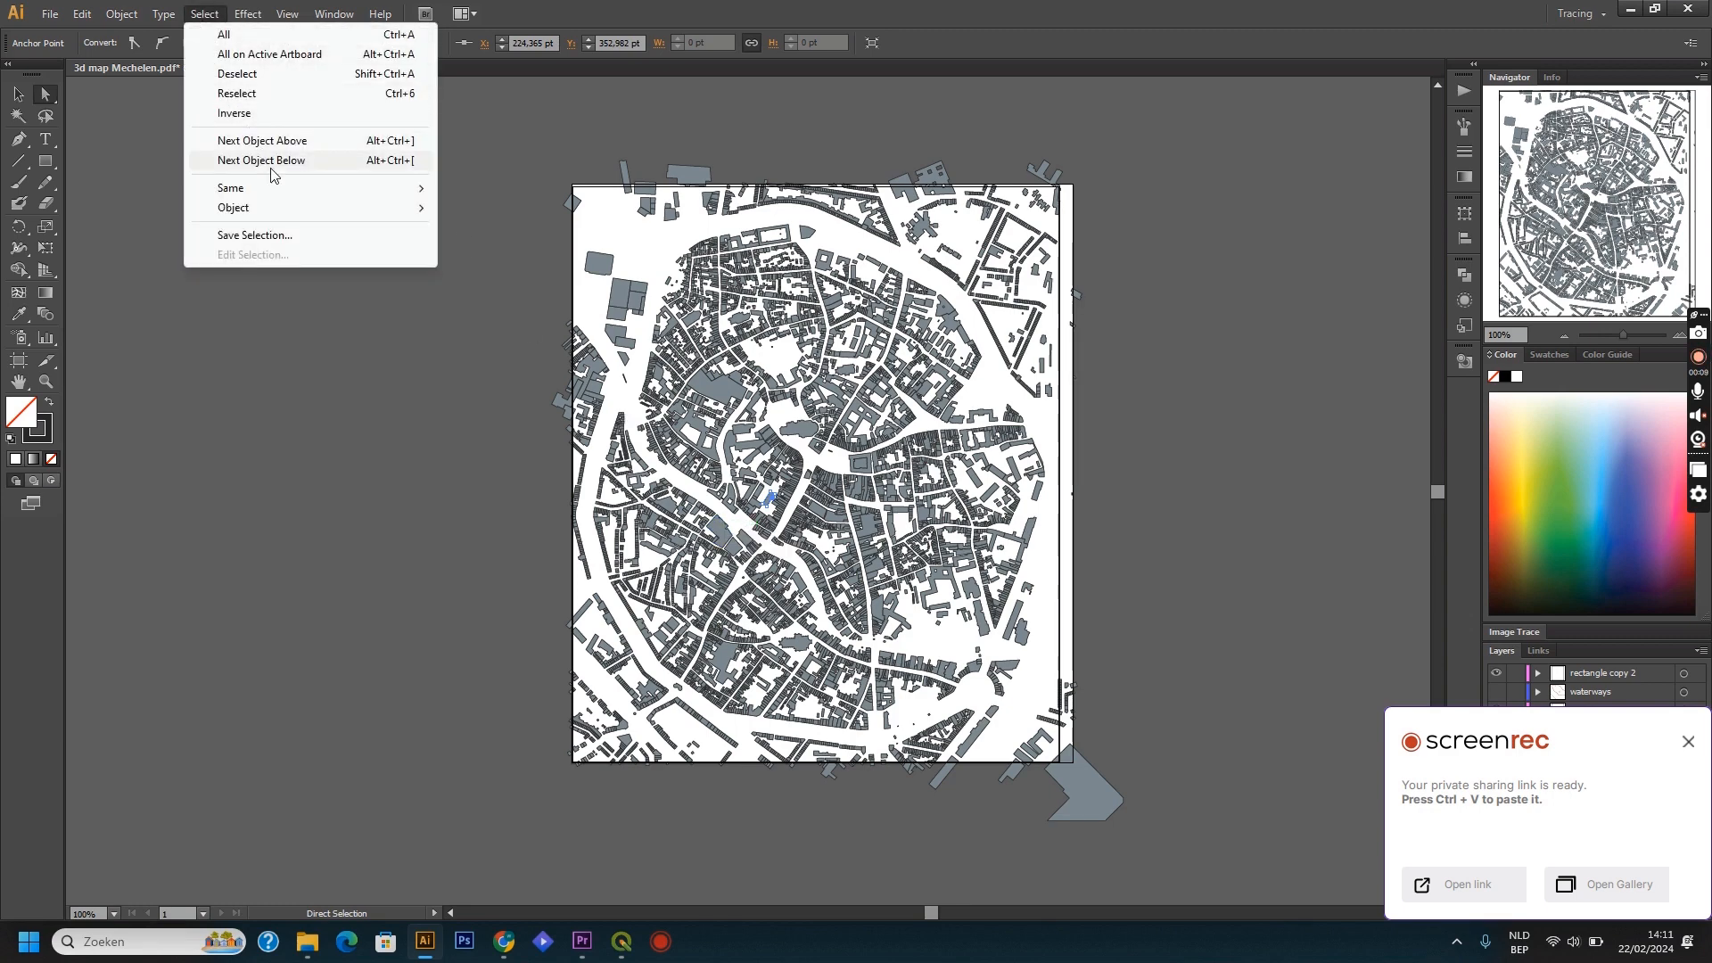
pyautogui.moveTo(382, 191)
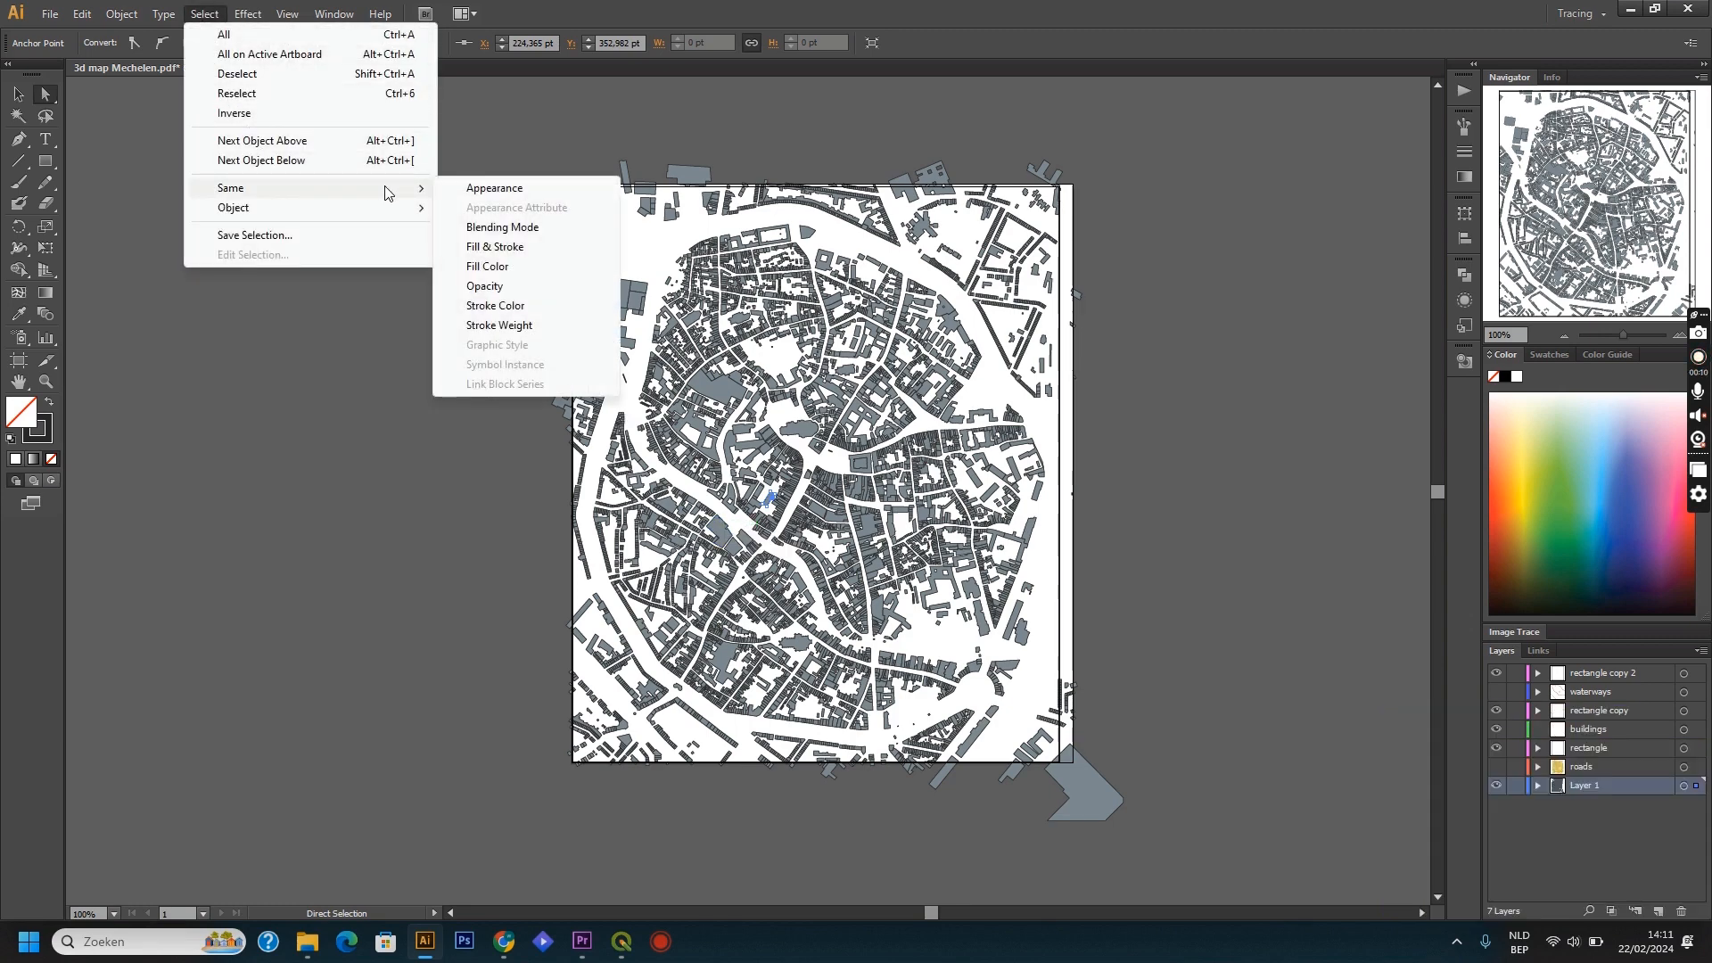
pyautogui.click(492, 250)
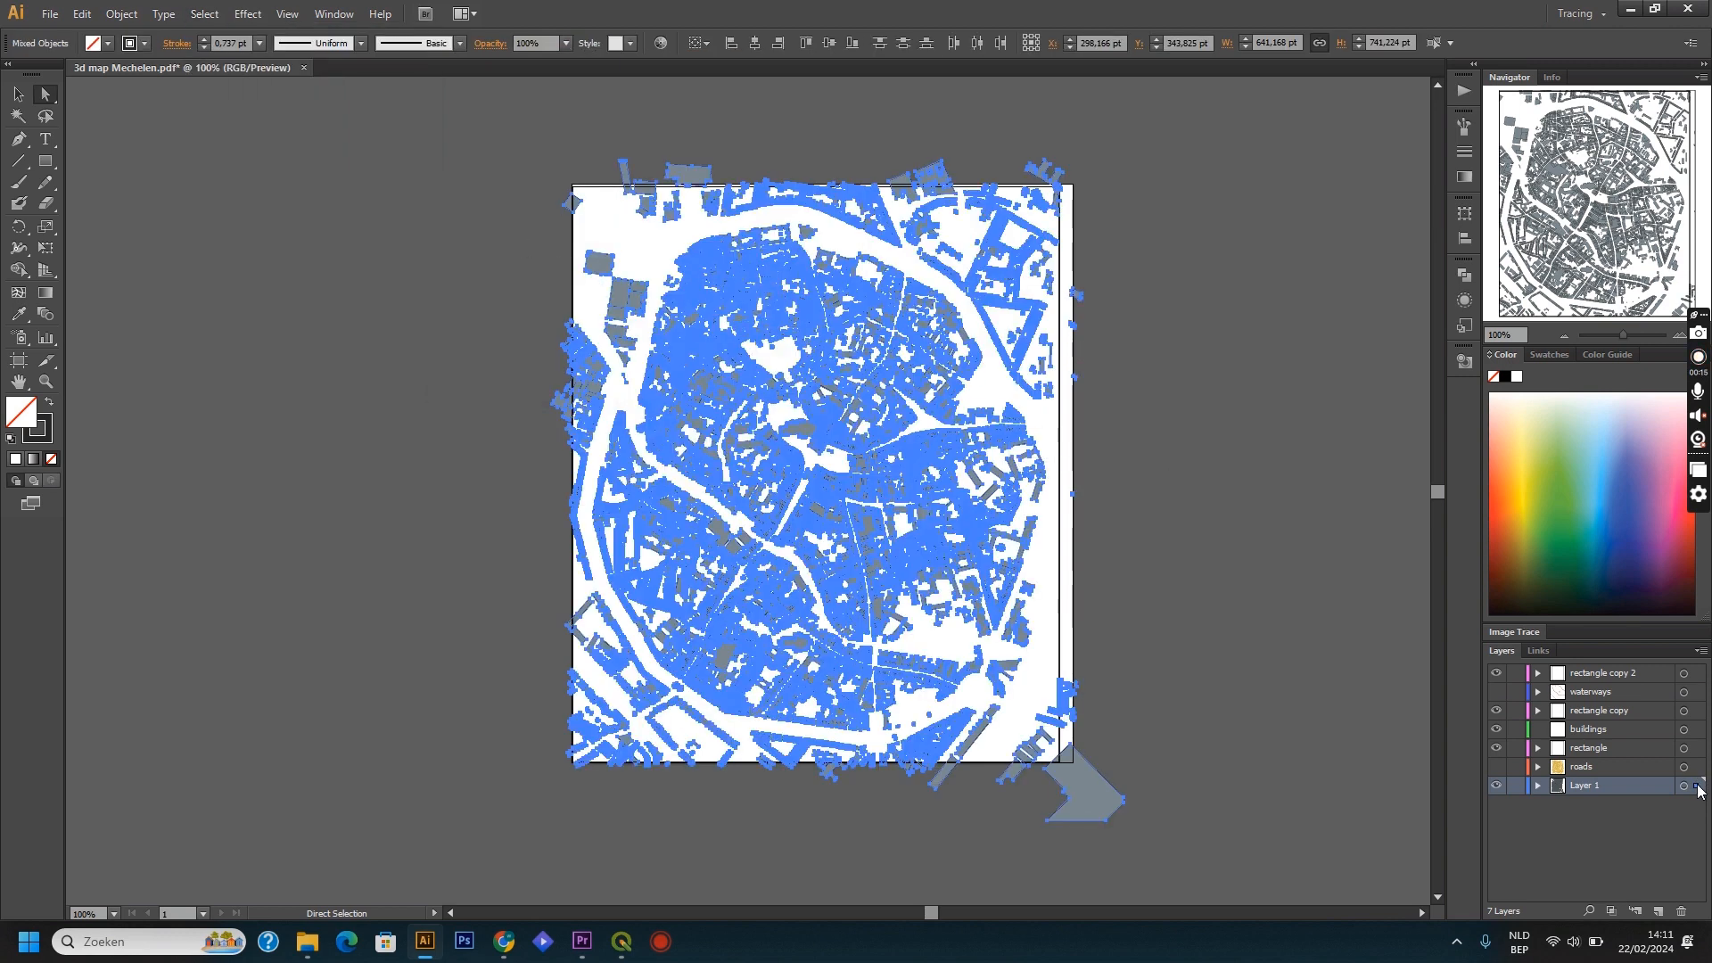
pyautogui.moveTo(1698, 789); pyautogui.dragTo(1691, 736)
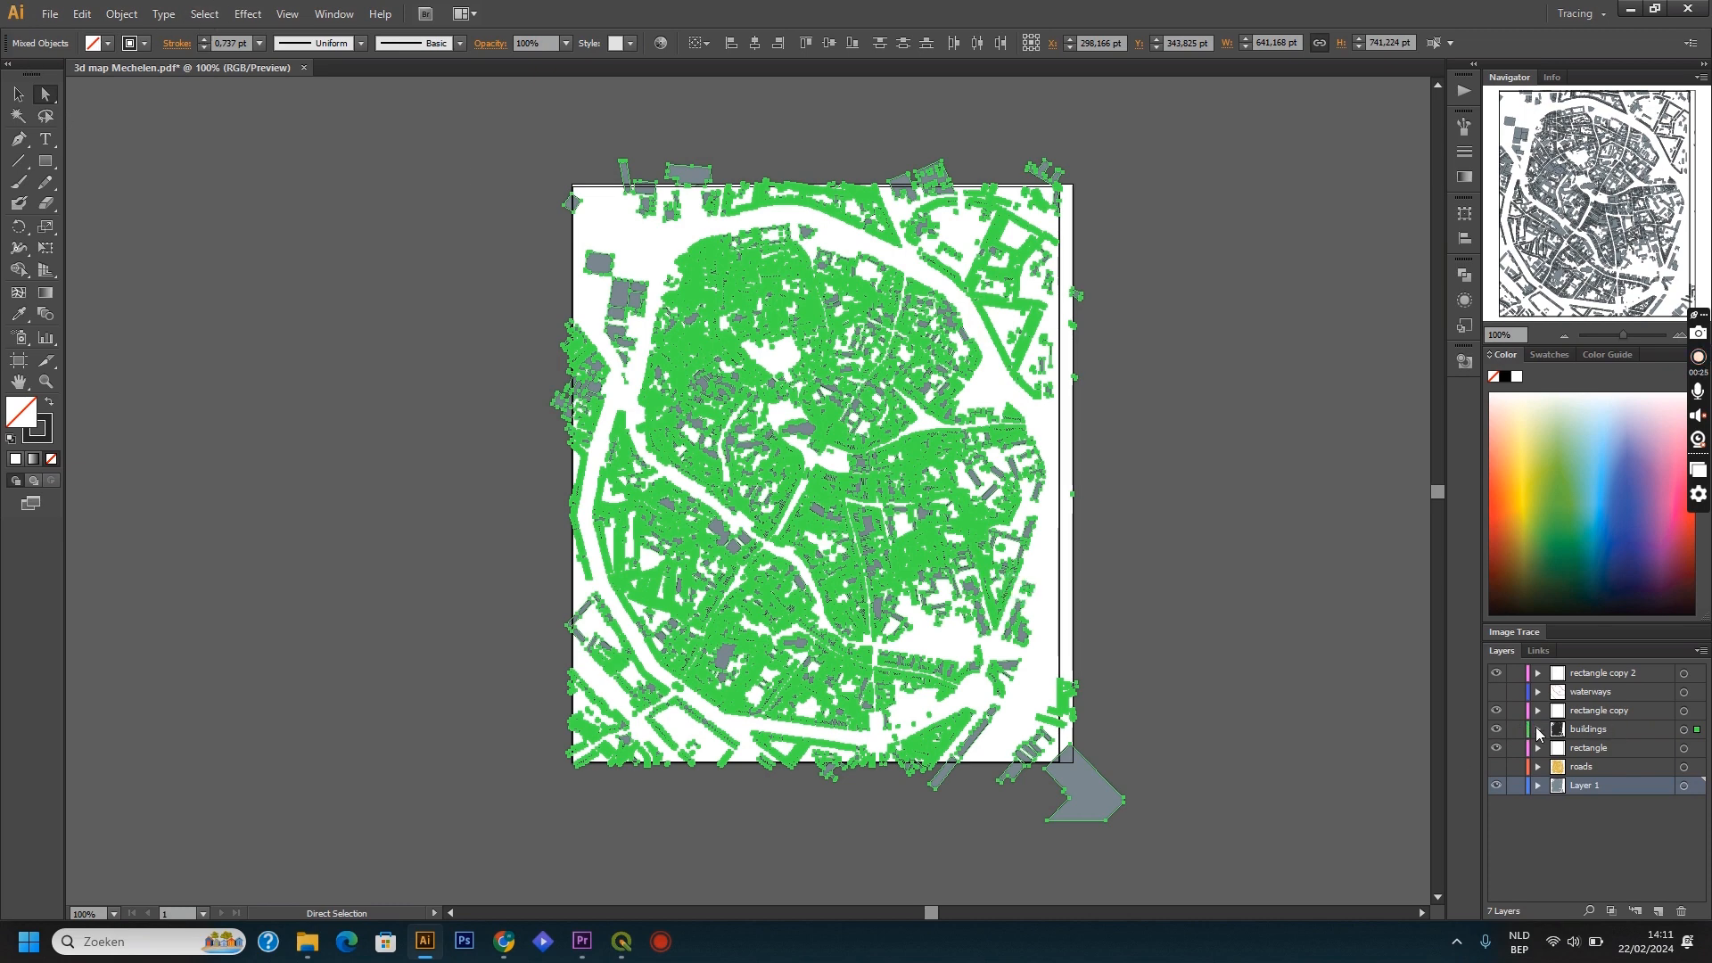
pyautogui.click(1498, 730)
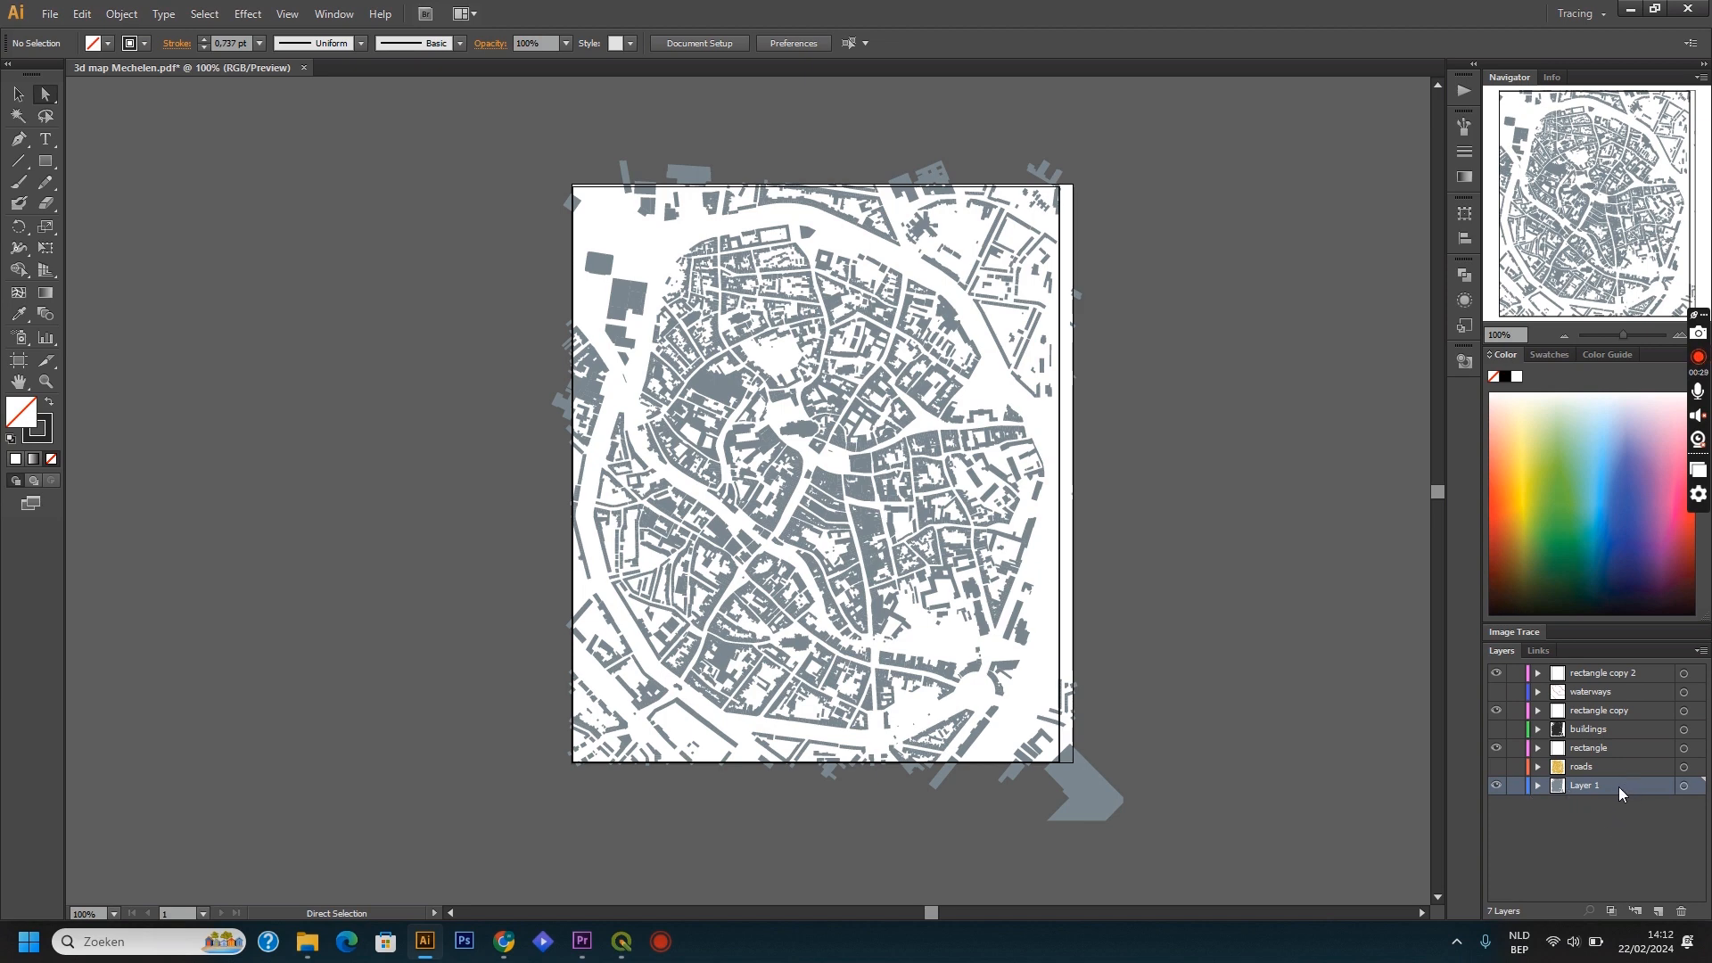
# Step: Delete Layer 1 and leave only the roads and rectangle layers visible
pyautogui.moveTo(1618, 786); pyautogui.dragTo(1680, 910)
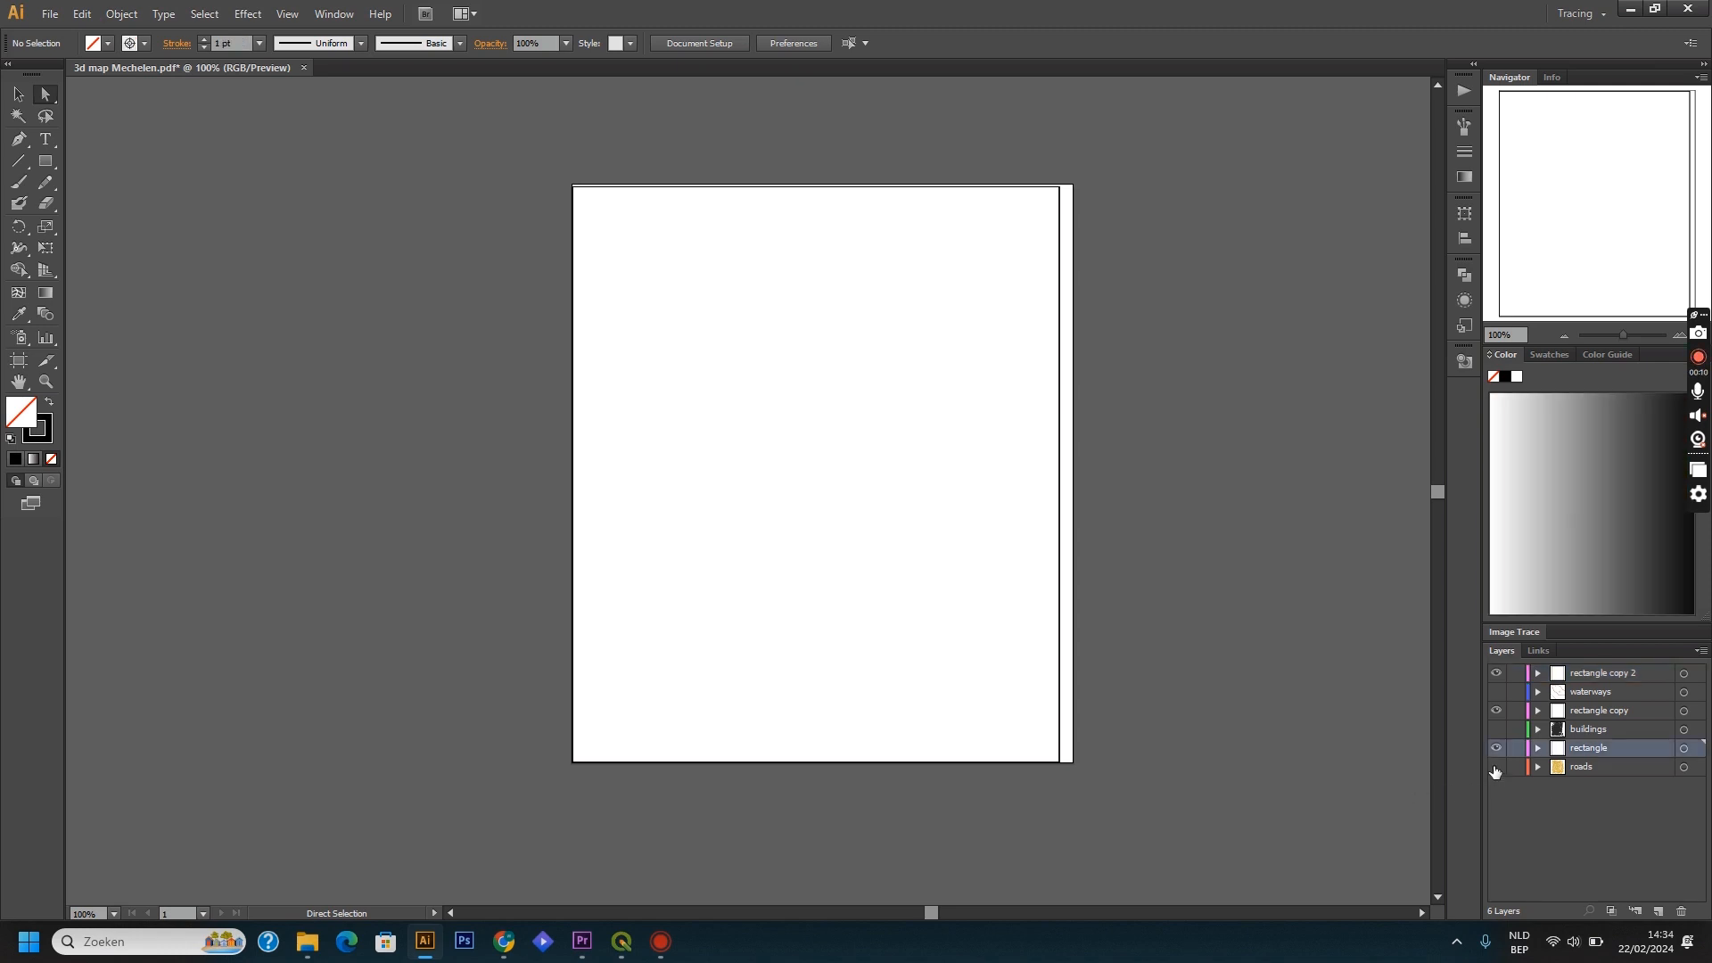
pyautogui.click(1495, 766)
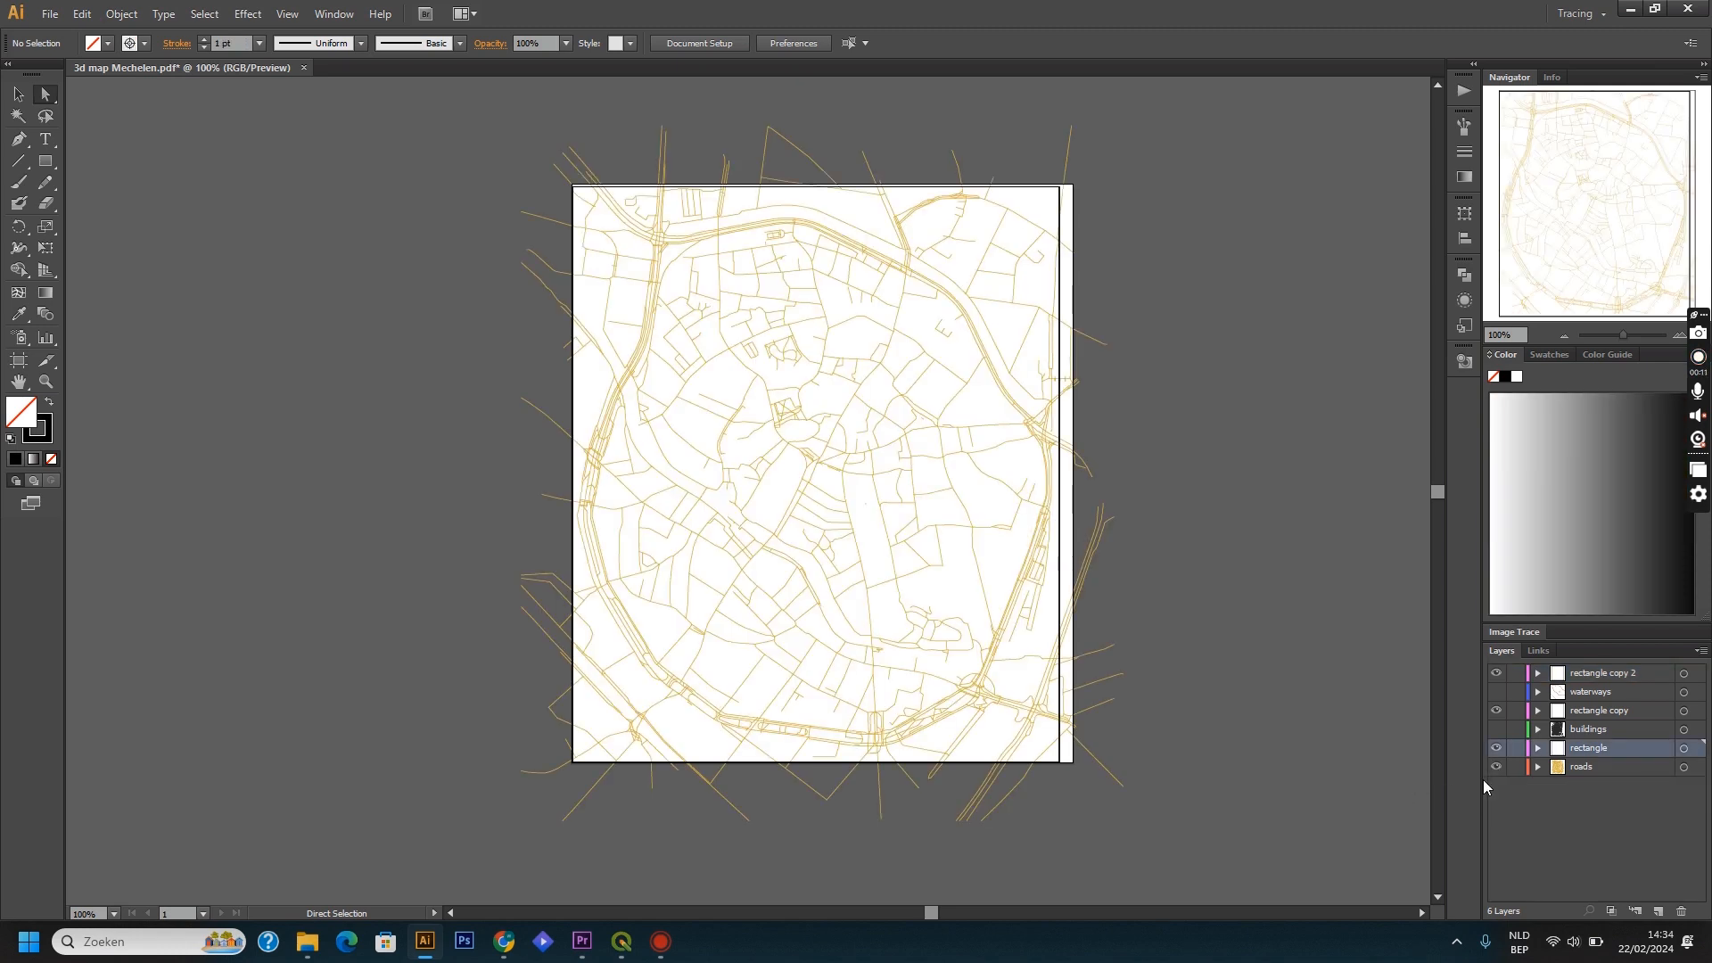
pyautogui.click(1495, 711)
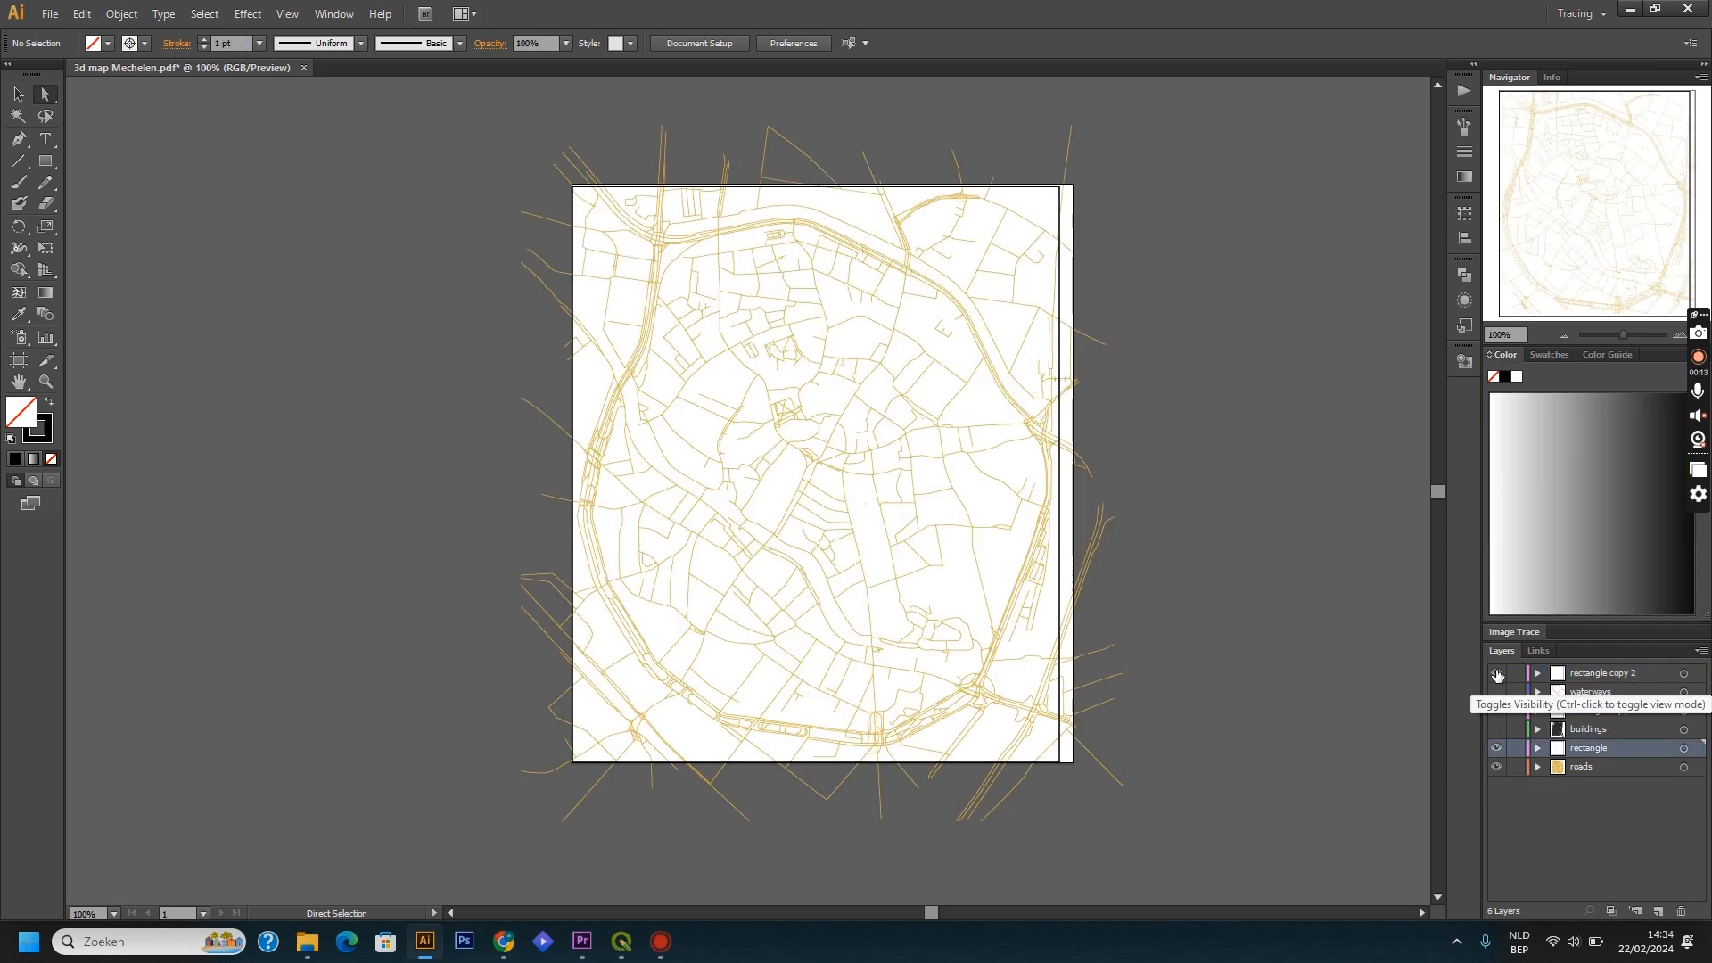
pyautogui.click(1497, 673)
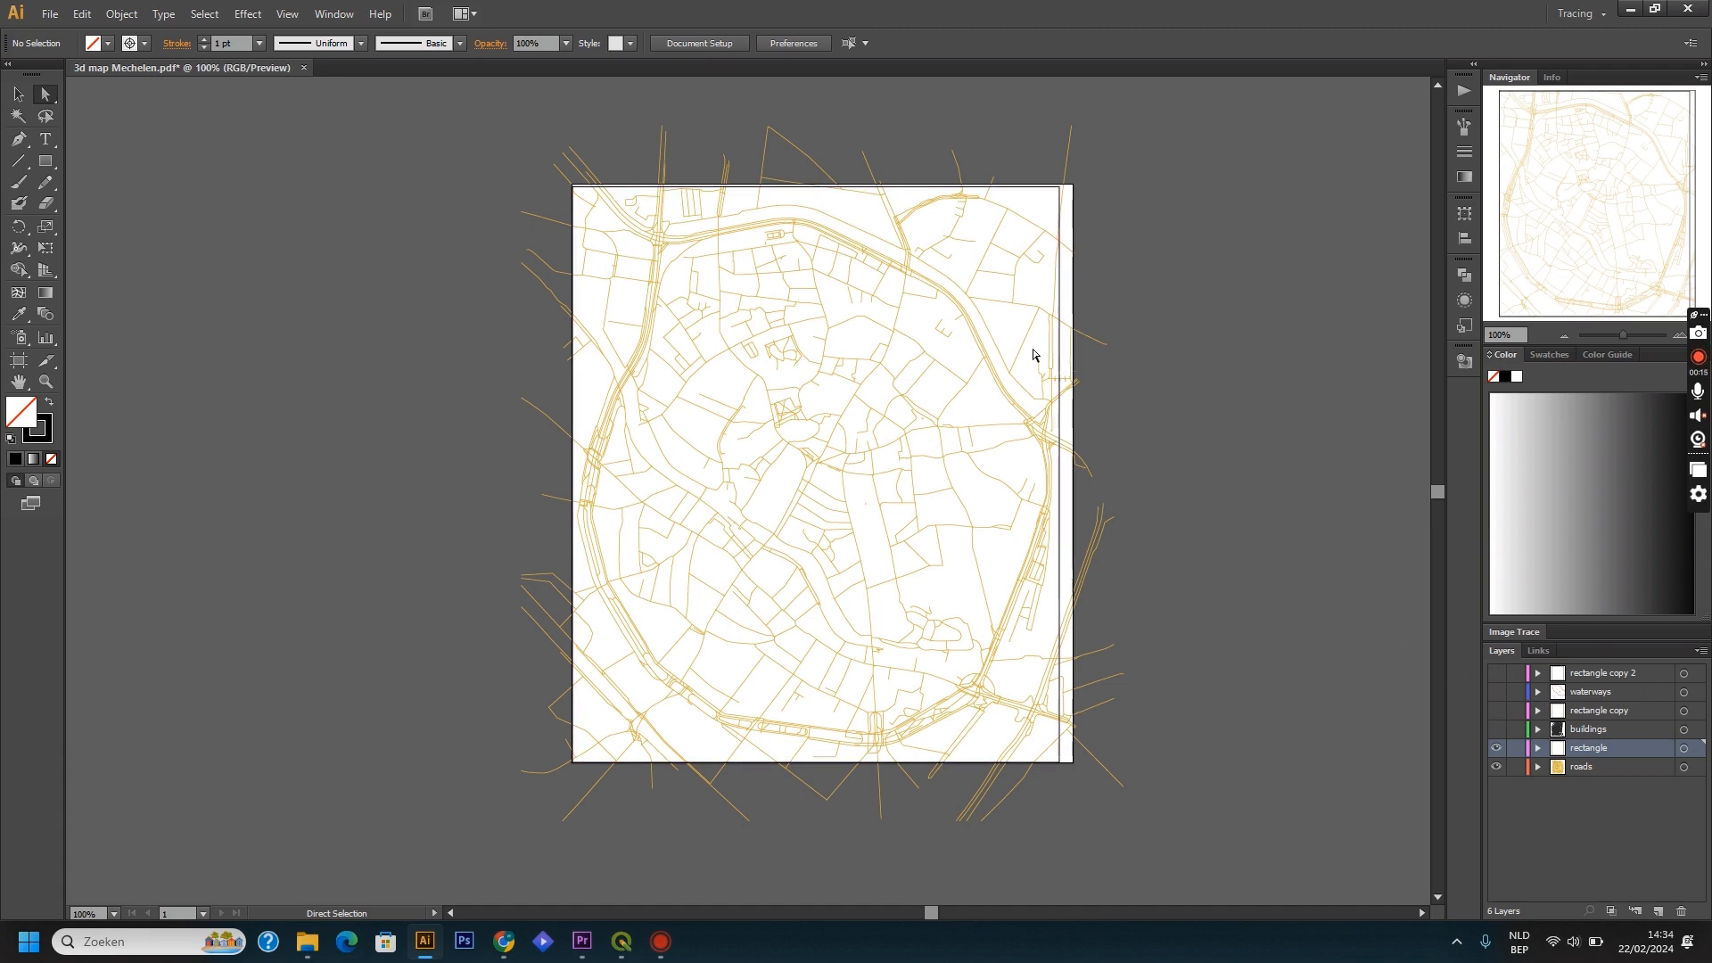
# Step: Give all artwork on the roads and rectangle layers a black 6 pt stroke
pyautogui.click(1683, 767)
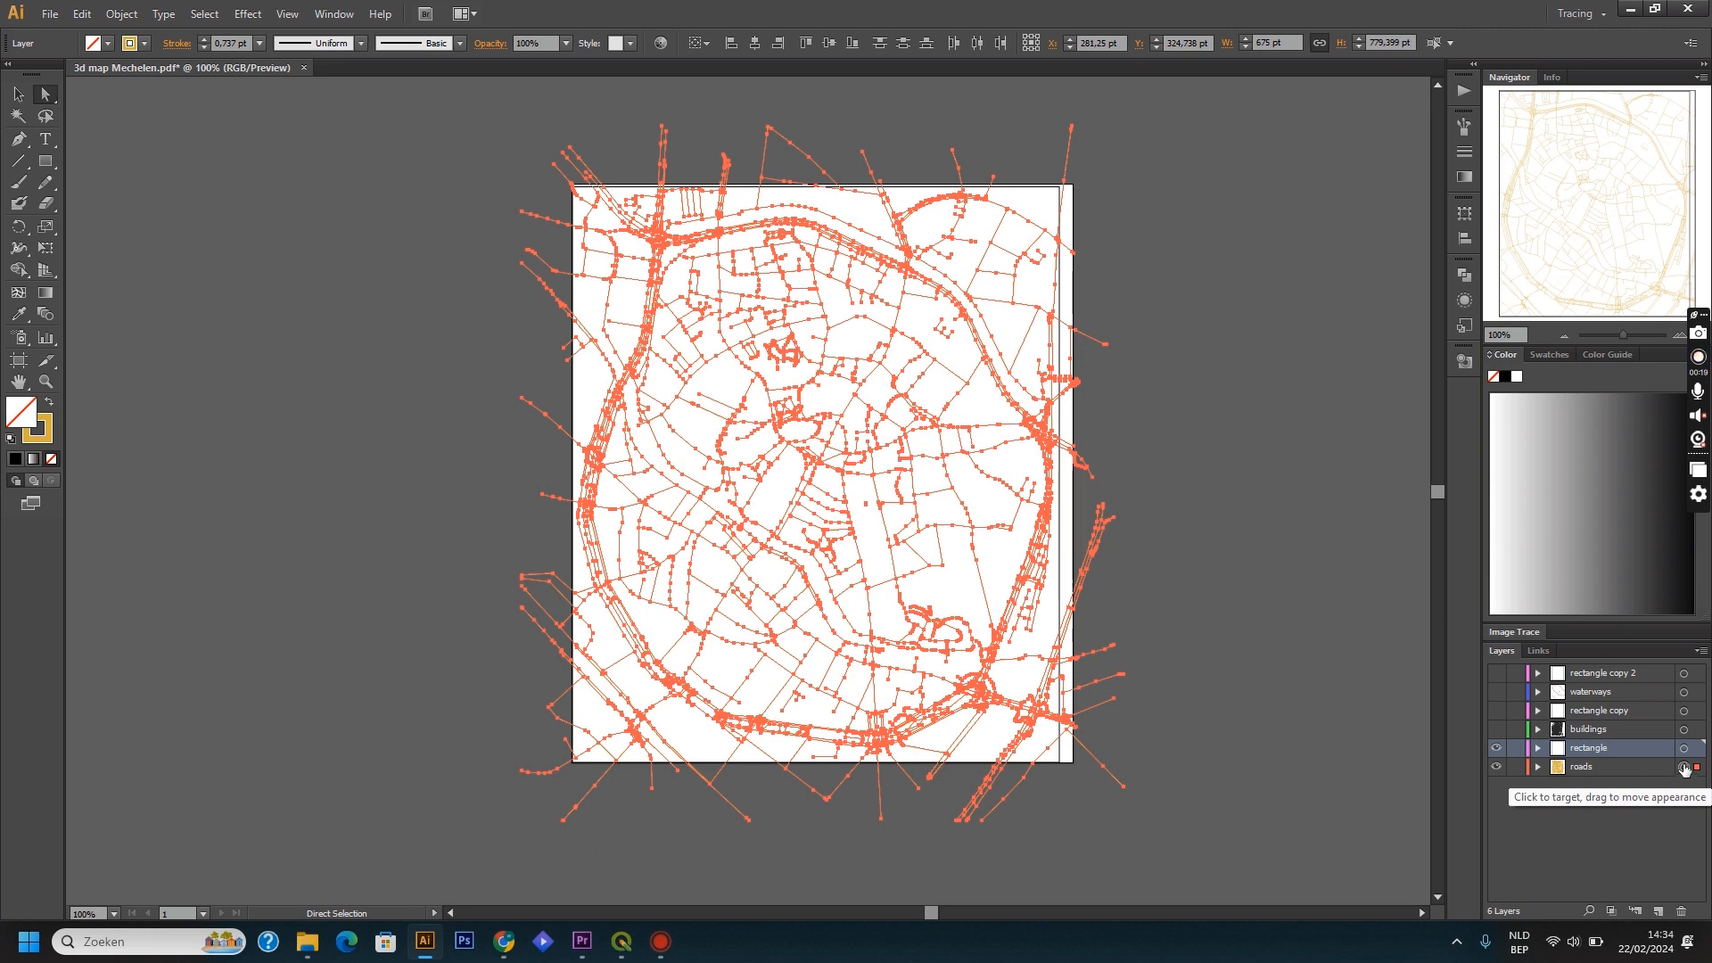
pyautogui.keyDown('shift'); pyautogui.click(1683, 752); pyautogui.keyUp('shift')
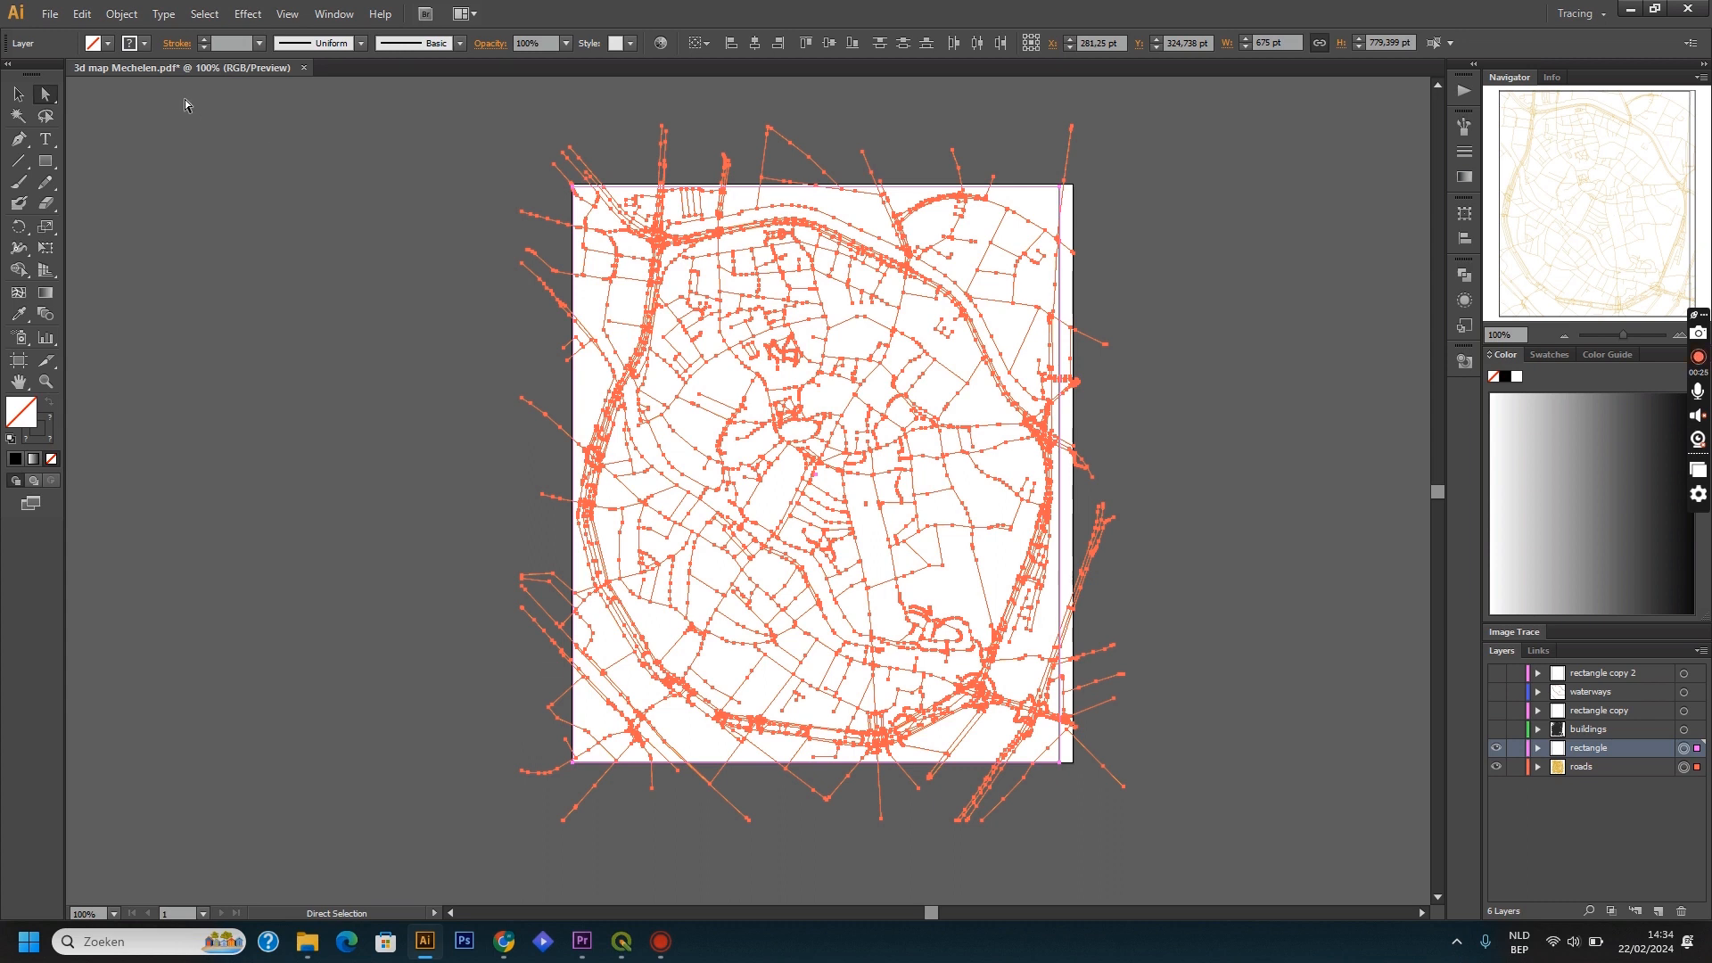
pyautogui.click(144, 42)
pyautogui.click(24, 73)
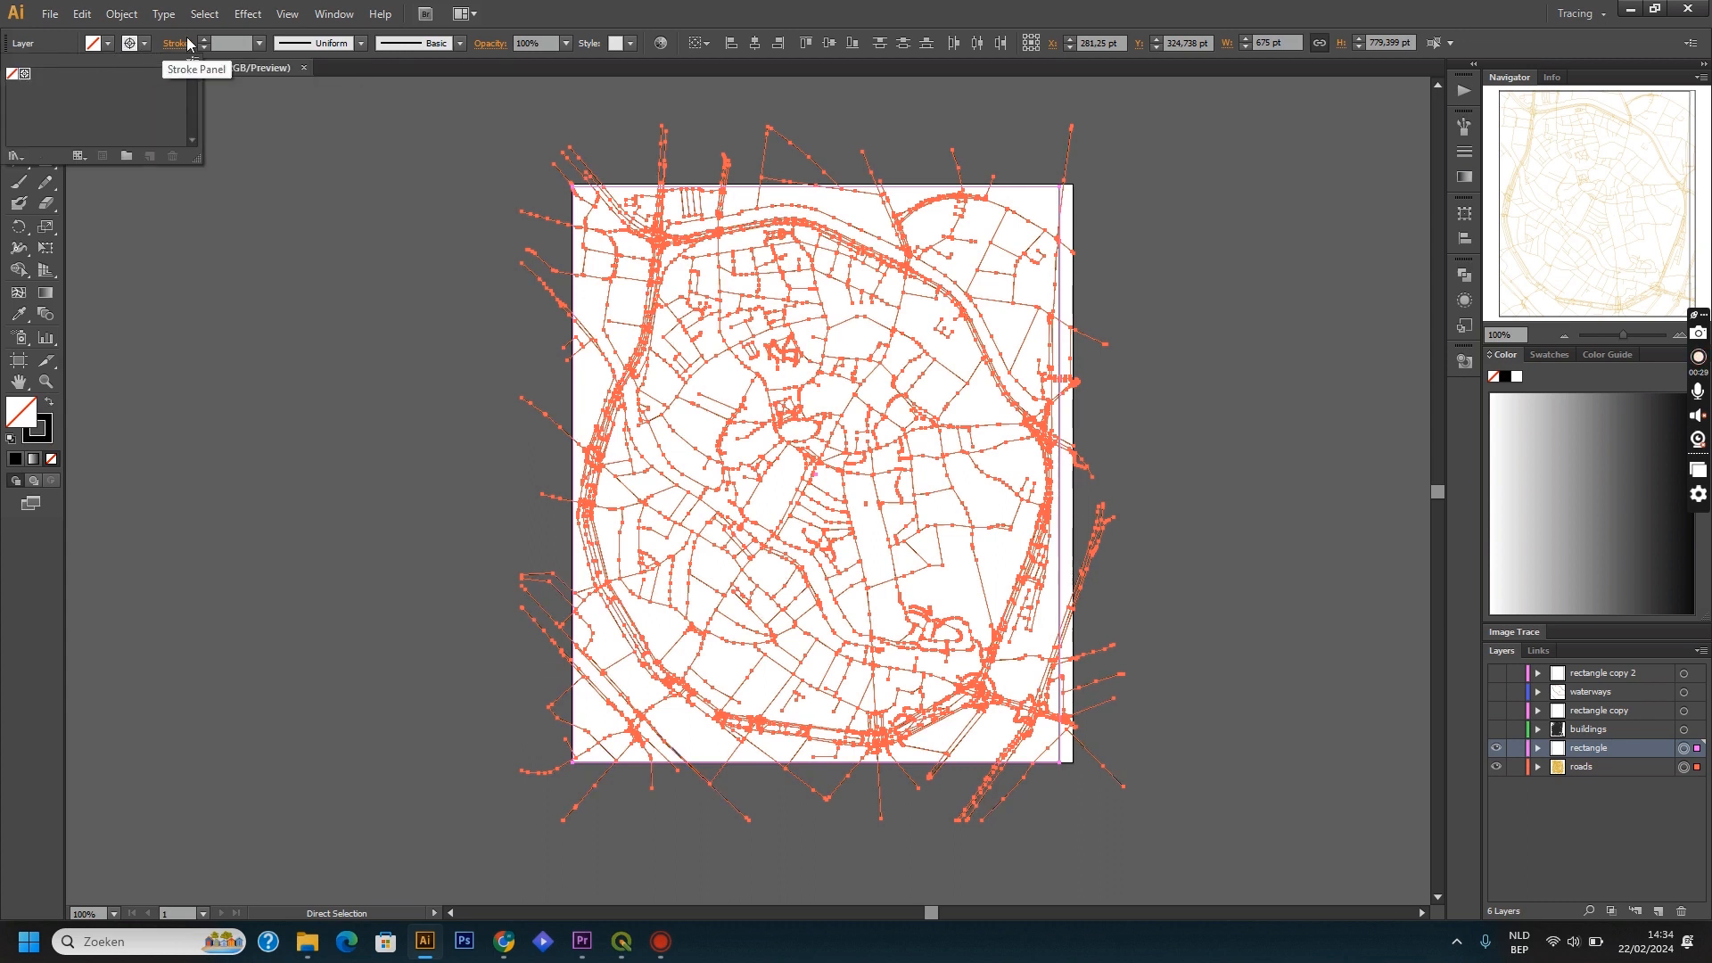
pyautogui.click(203, 40)
pyautogui.click(204, 41)
pyautogui.click(203, 40)
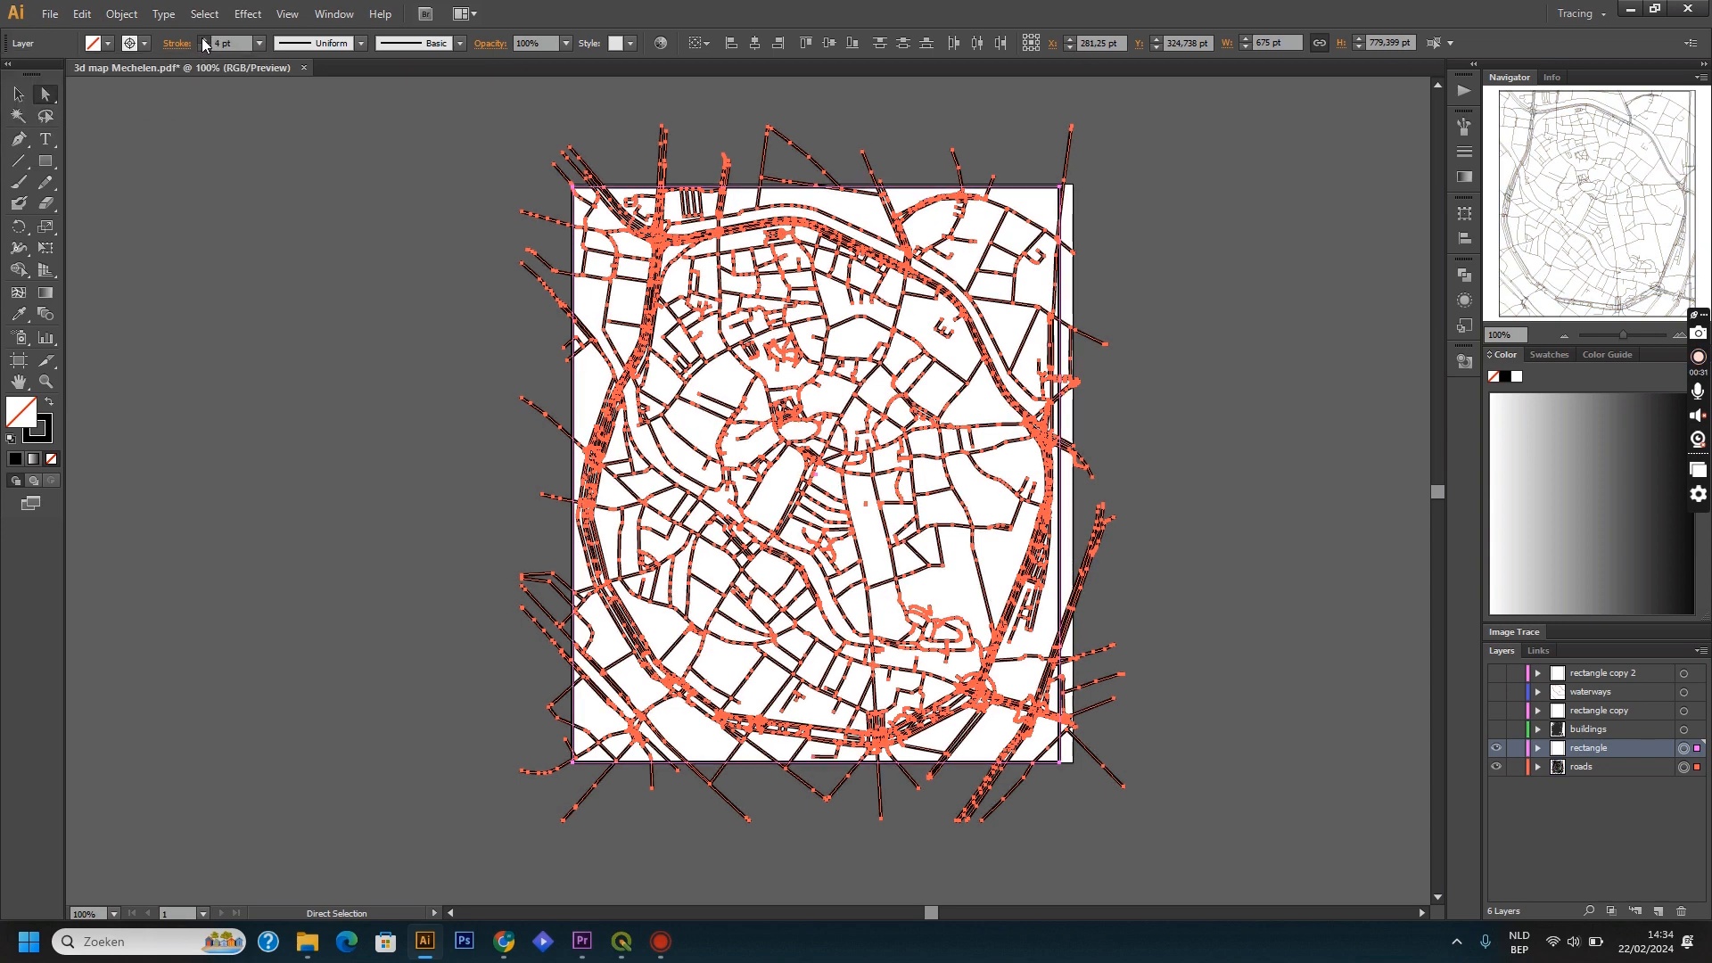
pyautogui.click(203, 40)
pyautogui.click(203, 40)
pyautogui.click(203, 40)
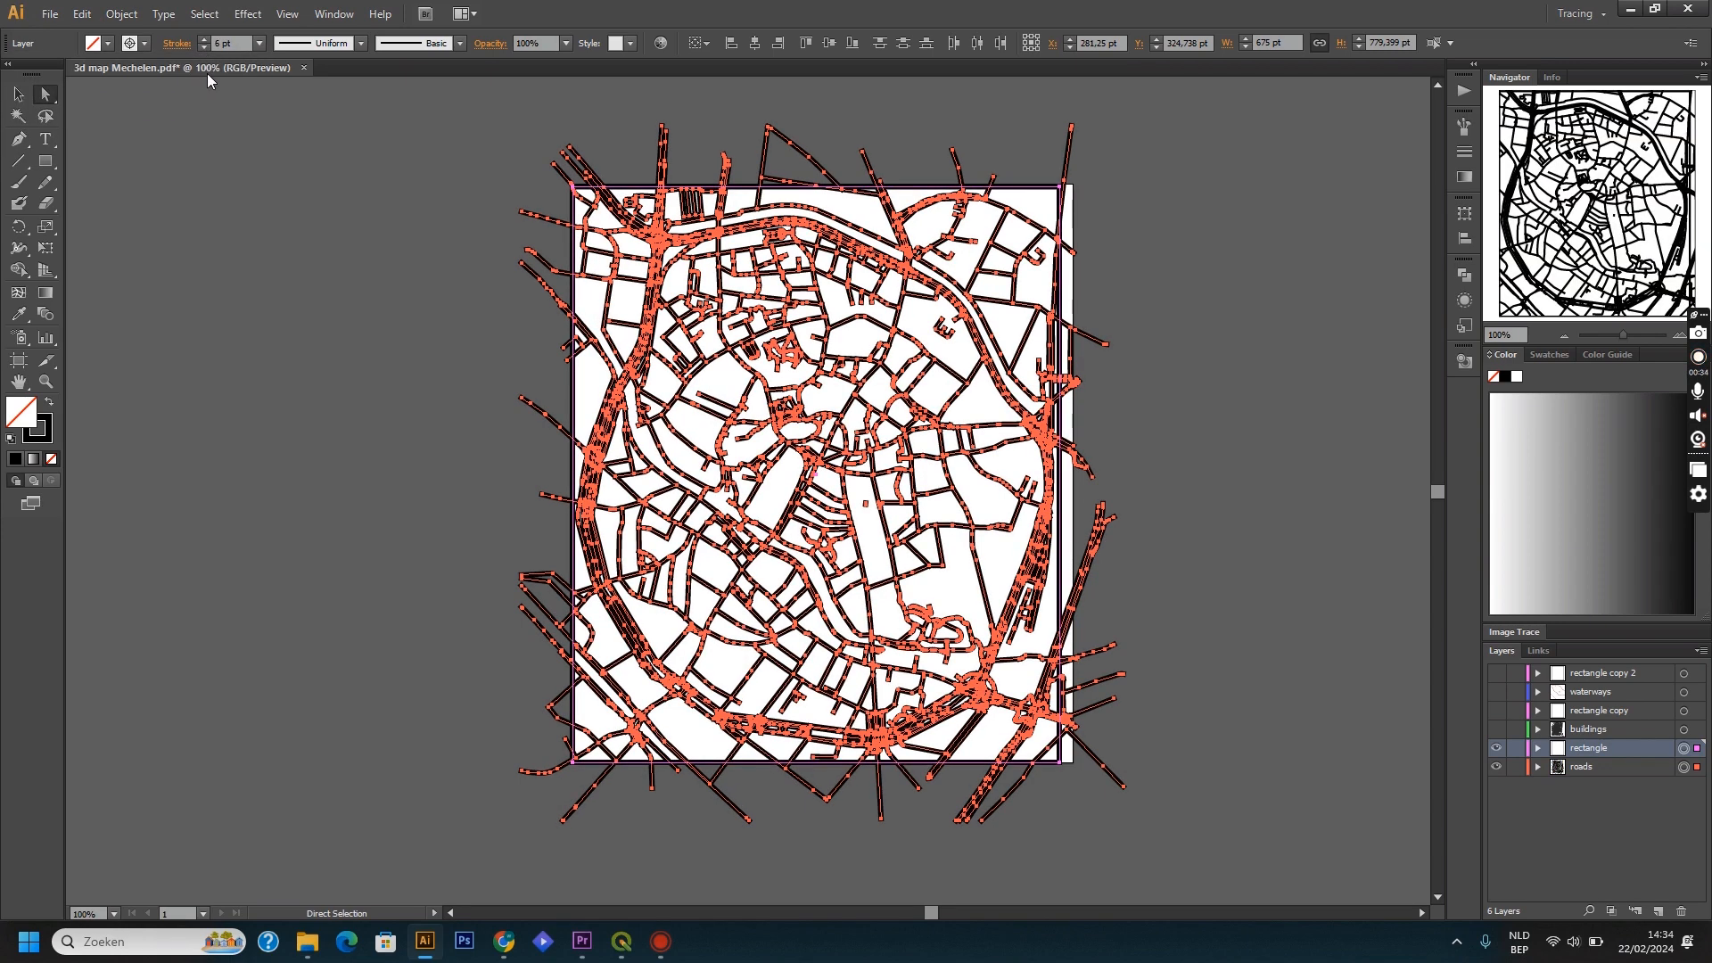
# Step: Bring up the Pathfinder operations and outline the strokes of the selected roads and rectangle artwork
pyautogui.click(123, 14)
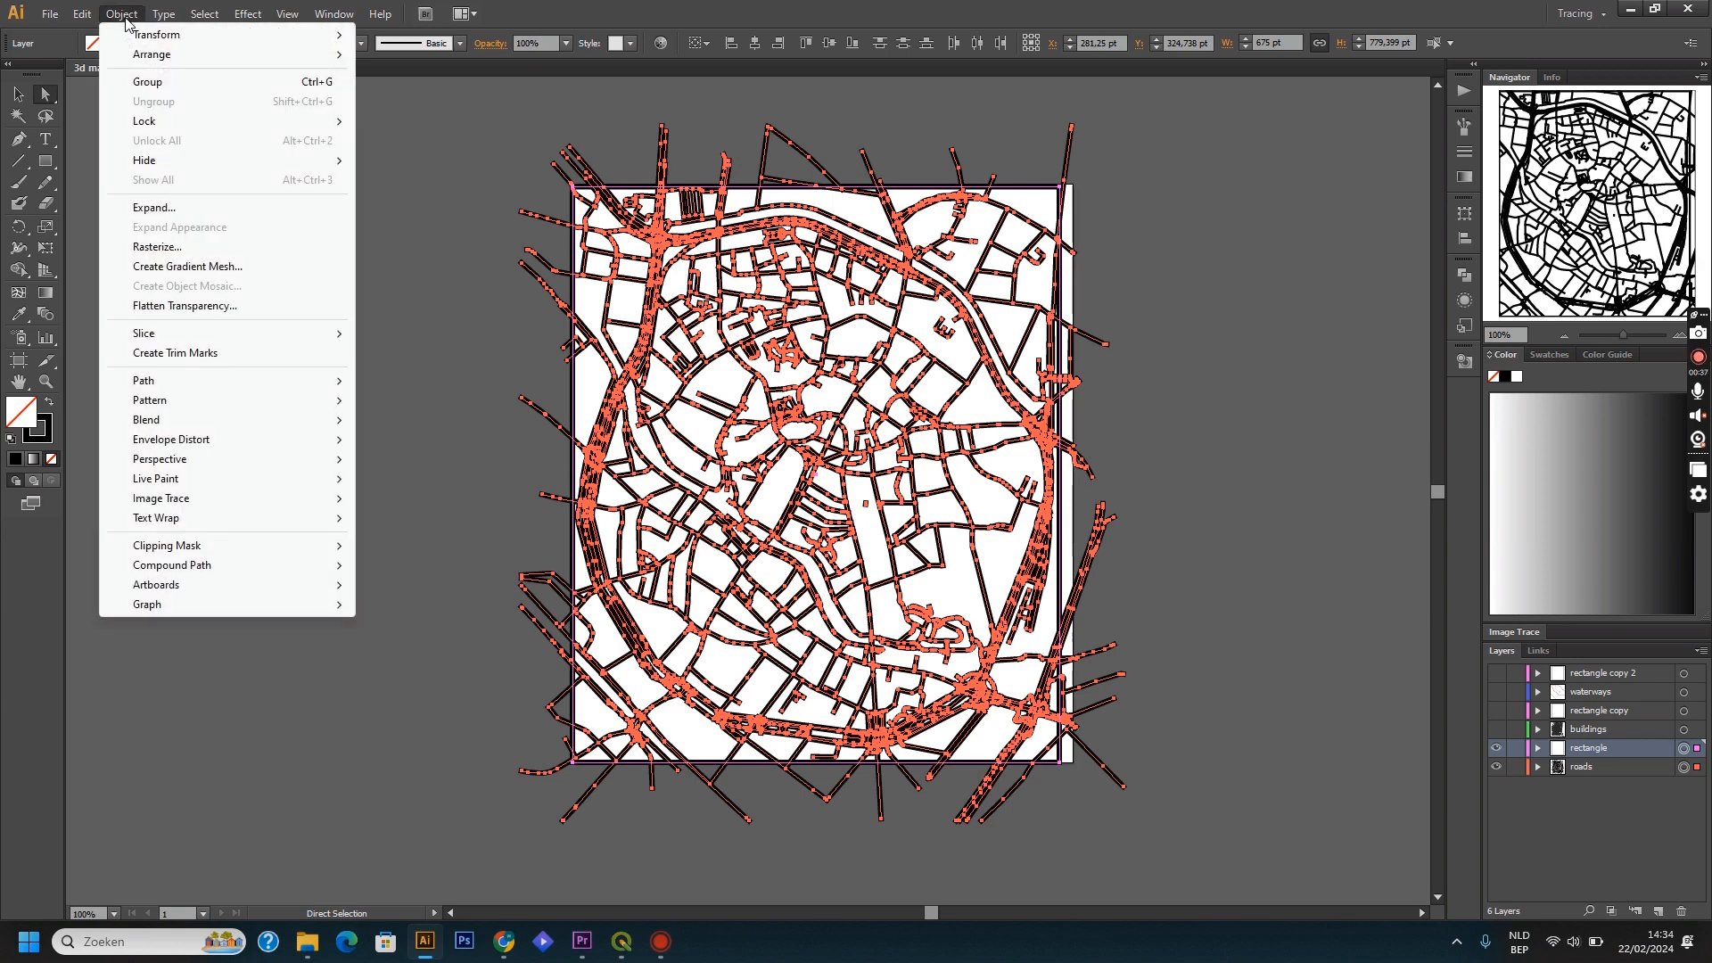
pyautogui.moveTo(344, 16)
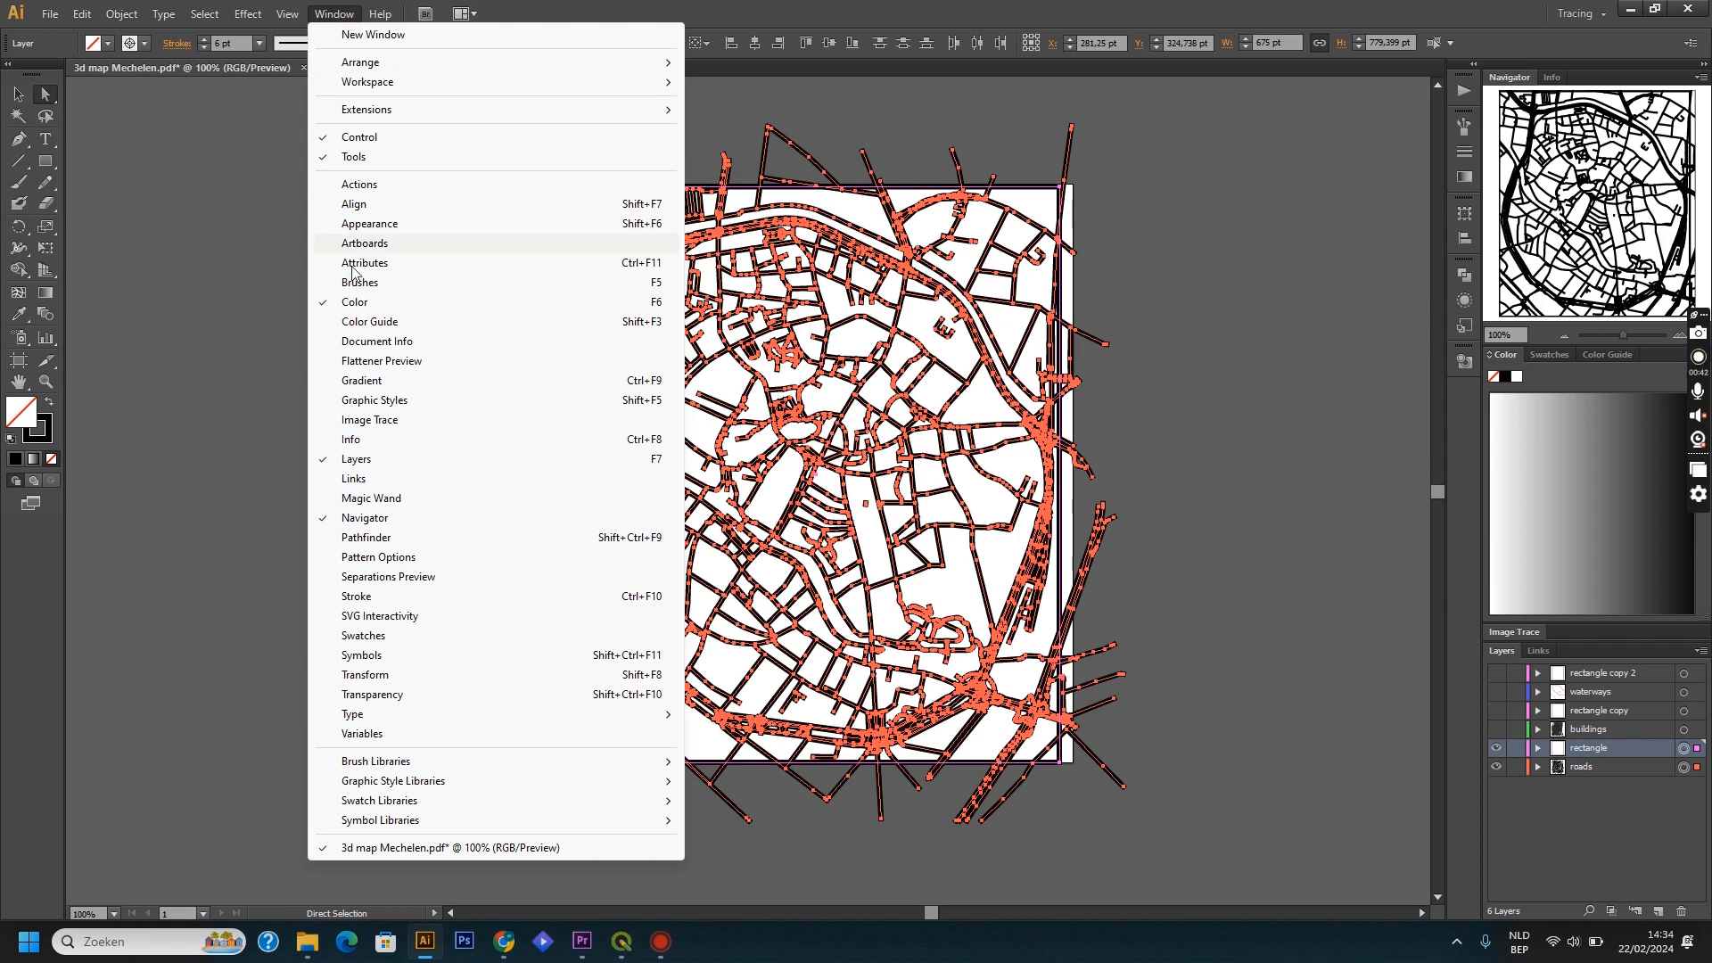
pyautogui.click(375, 537)
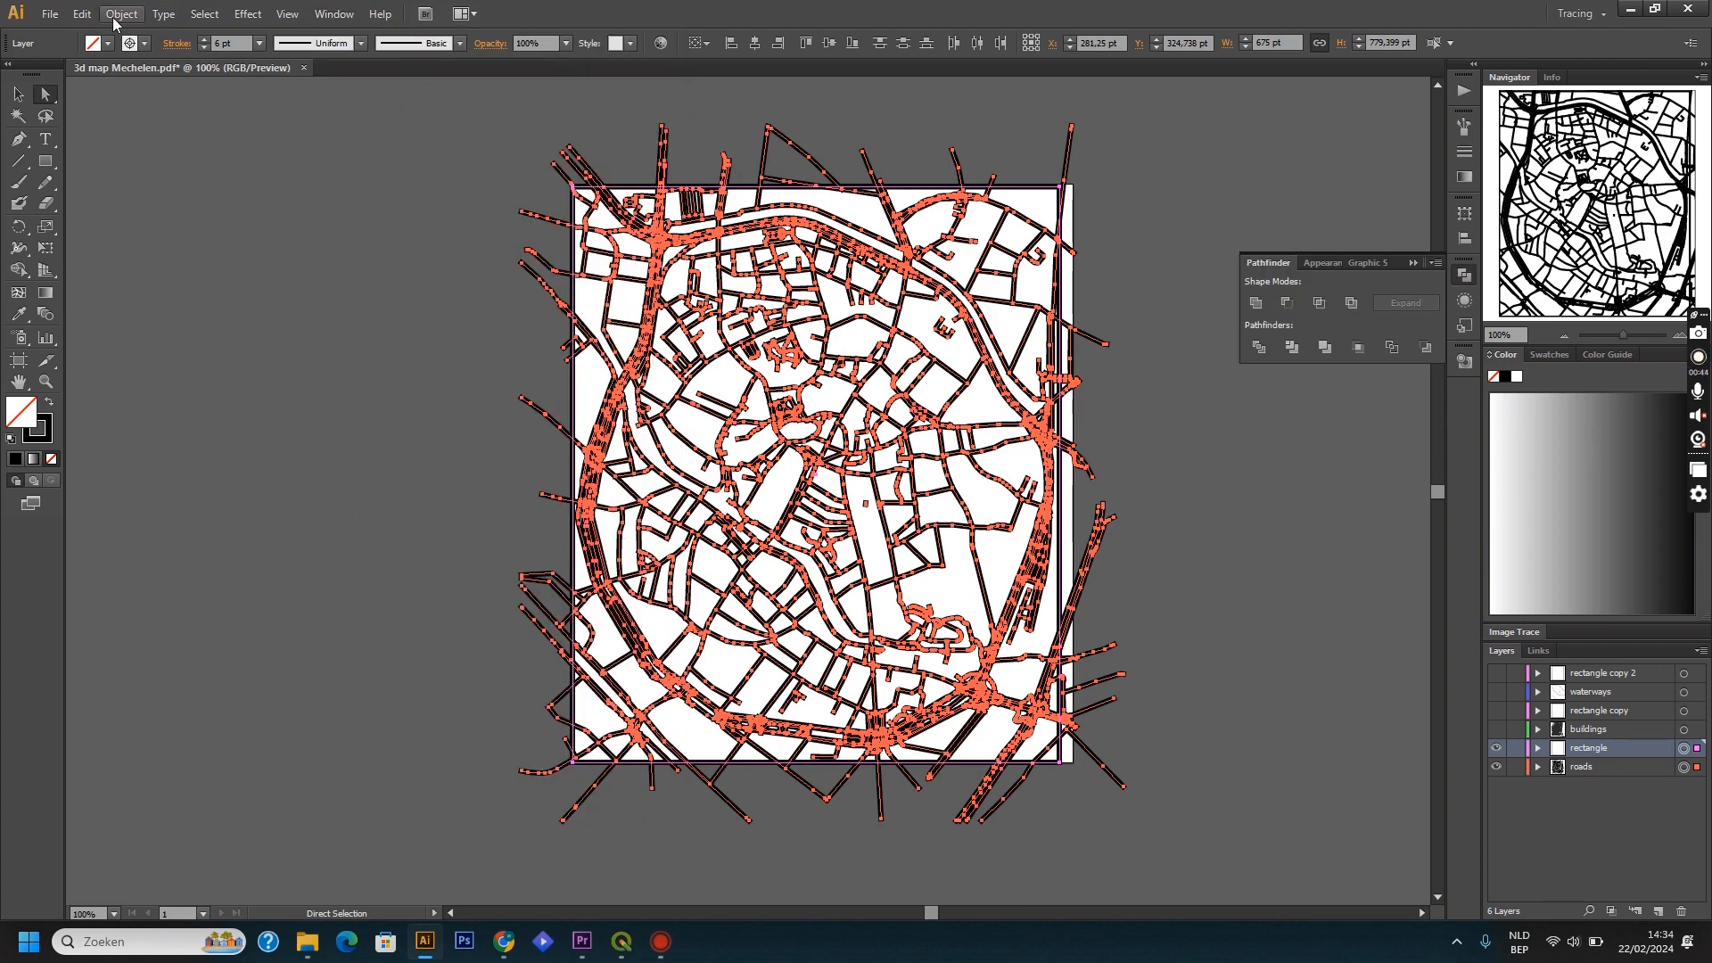
pyautogui.click(120, 14)
pyautogui.moveTo(200, 387)
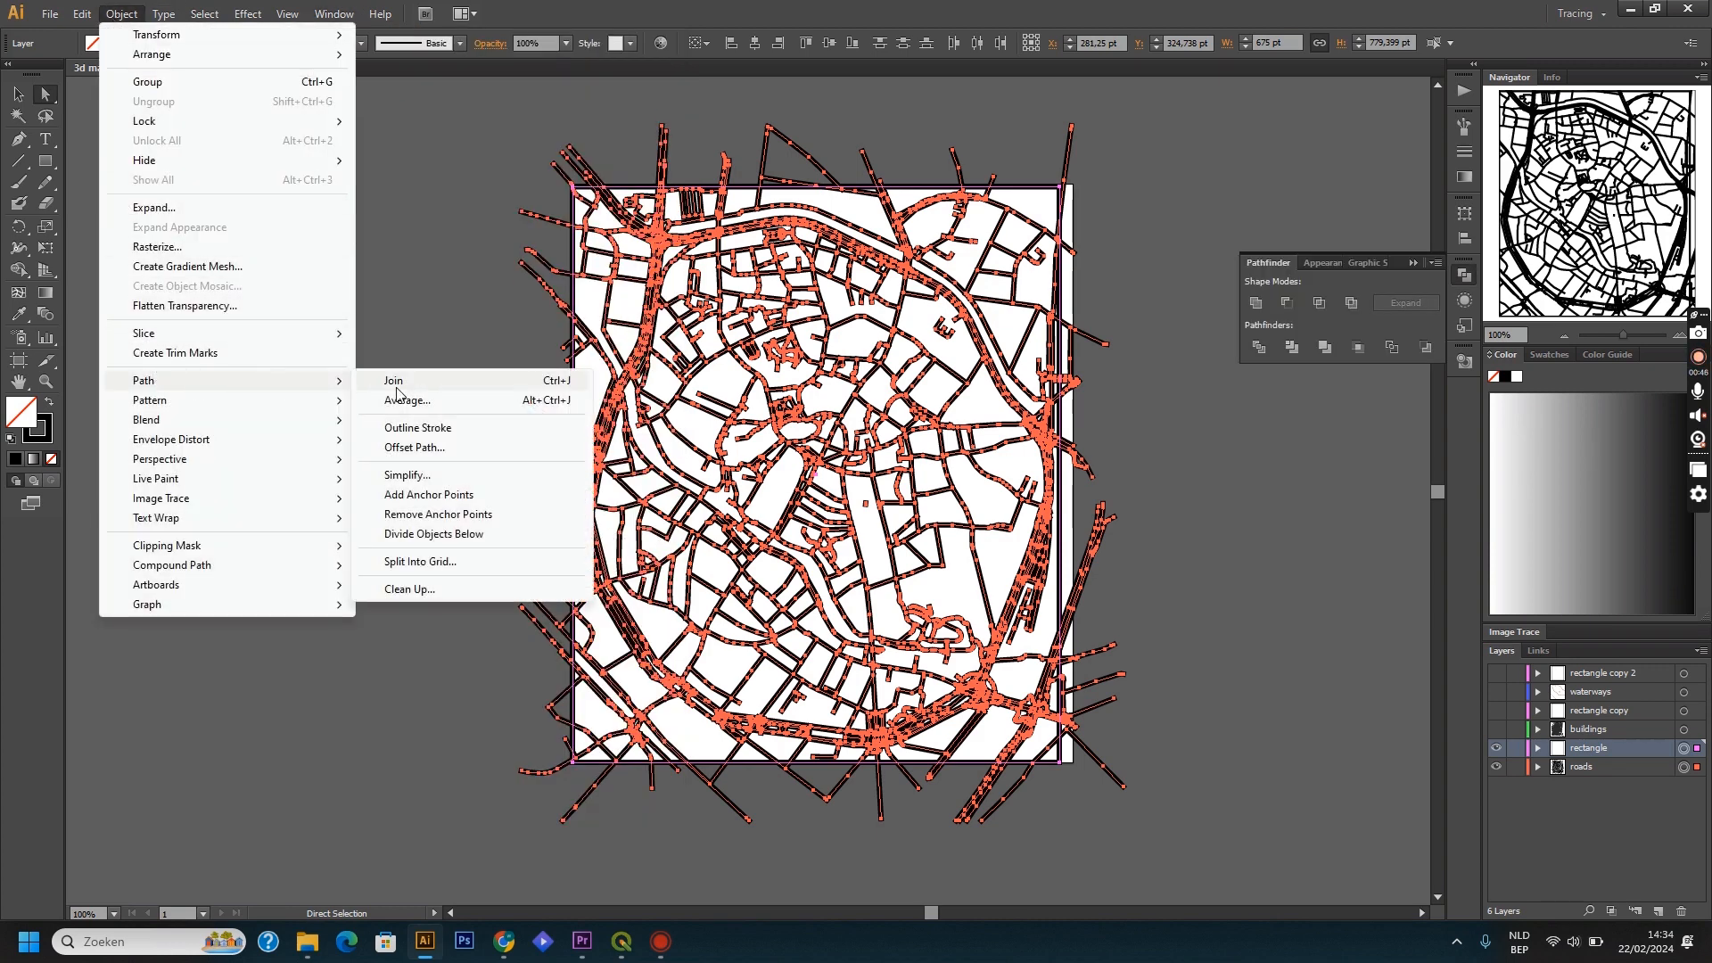
pyautogui.click(432, 428)
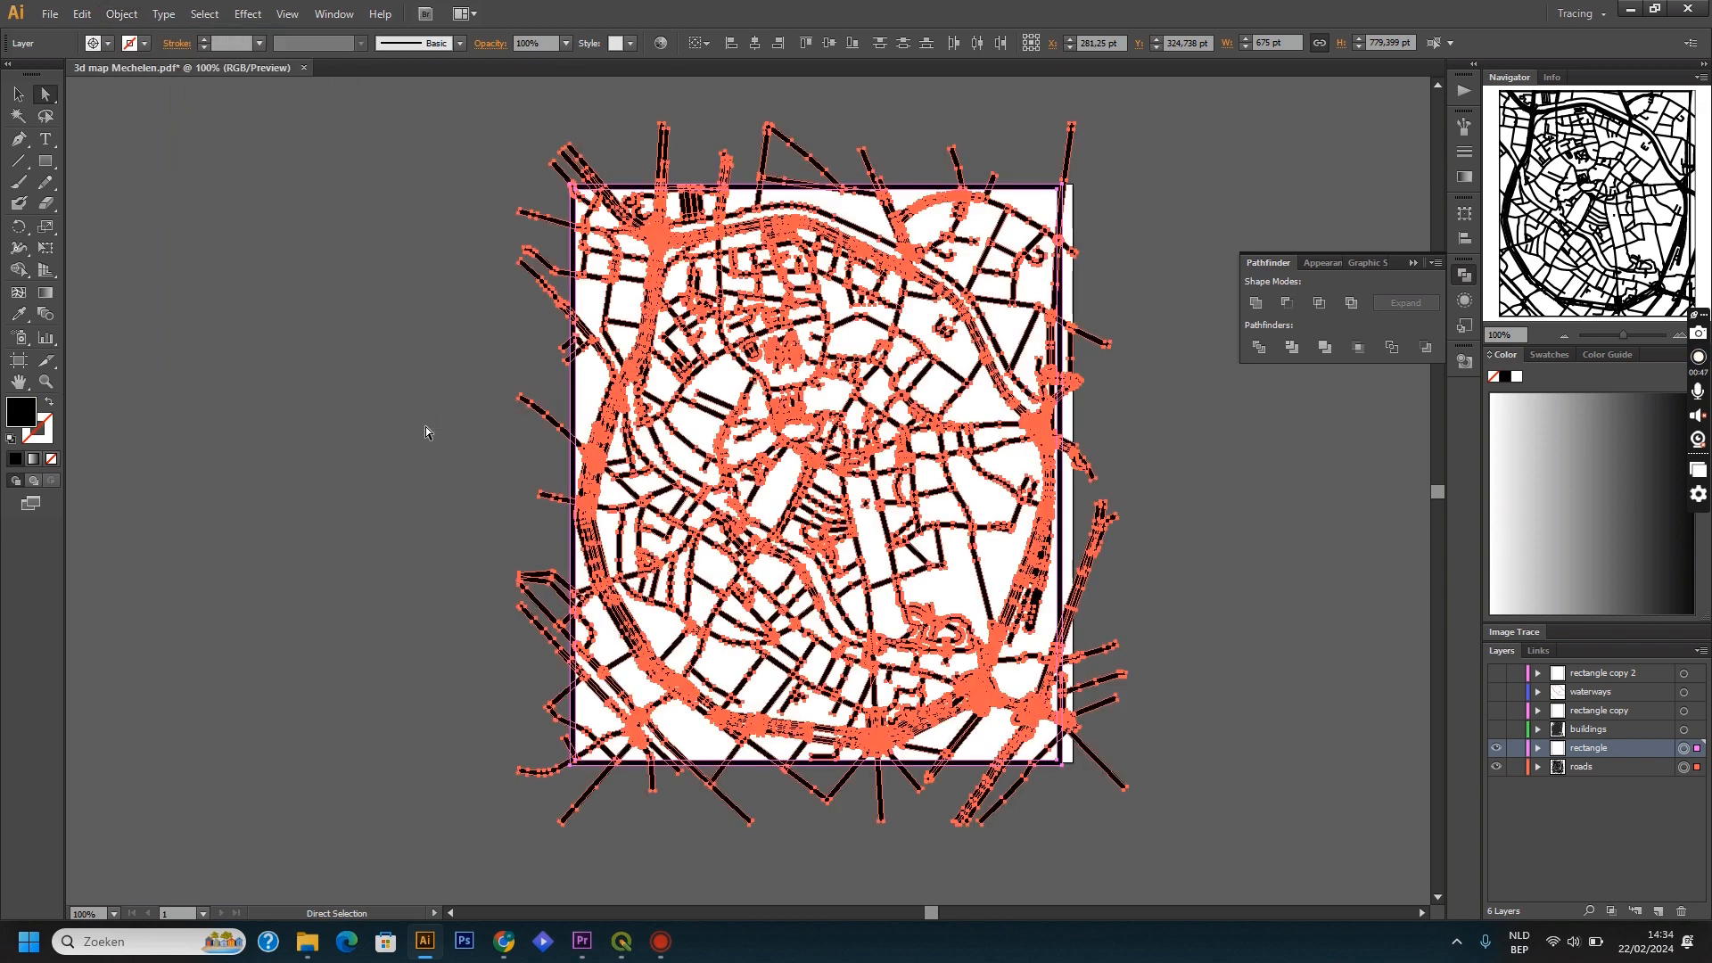
# Step: Unite the selected roads and rectangle artwork into one shape with no fill and a 1 pt black stroke
pyautogui.click(1259, 307)
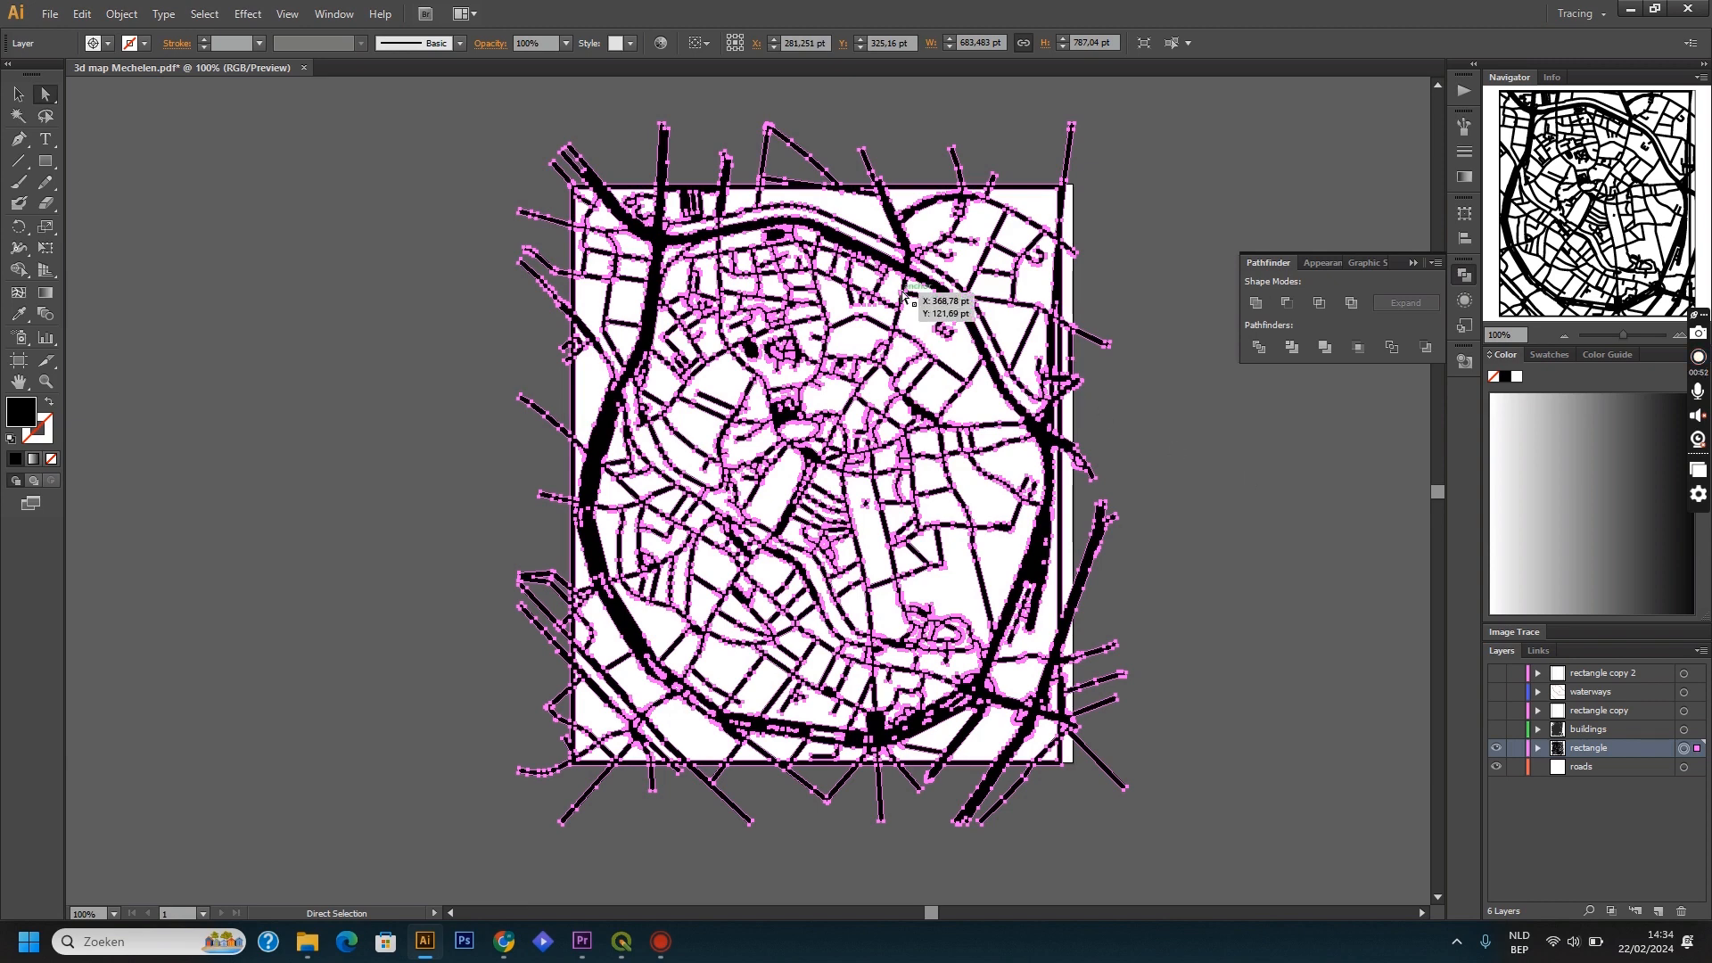
pyautogui.click(109, 44)
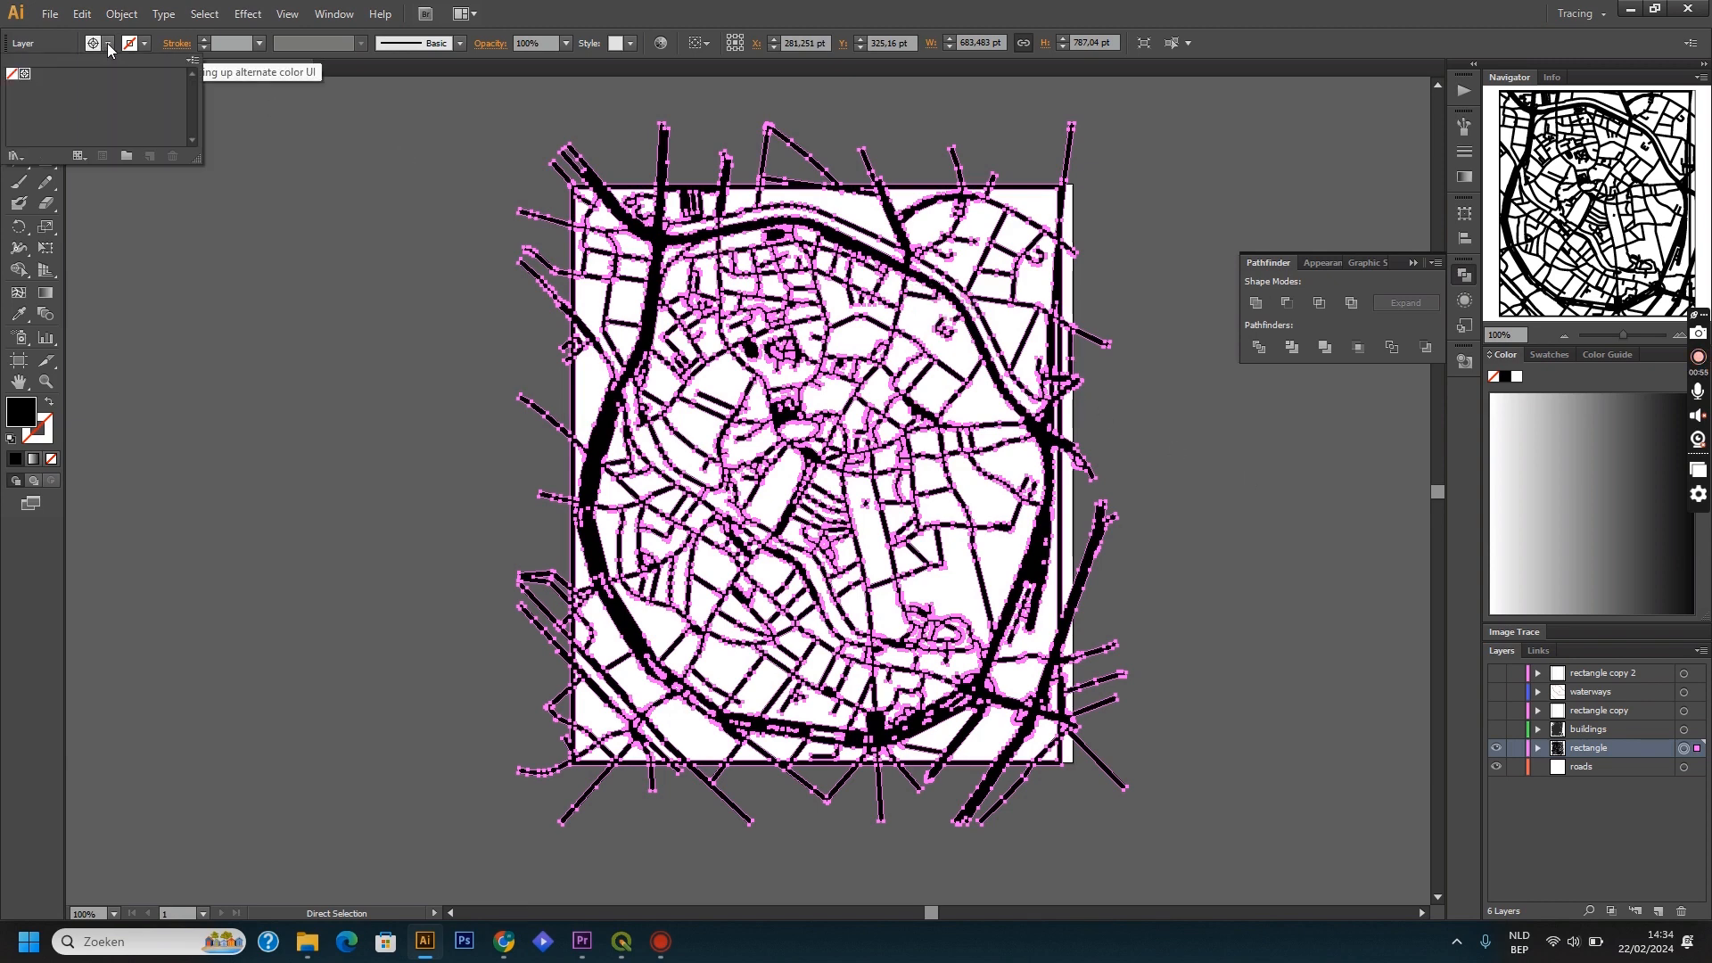
pyautogui.click(12, 75)
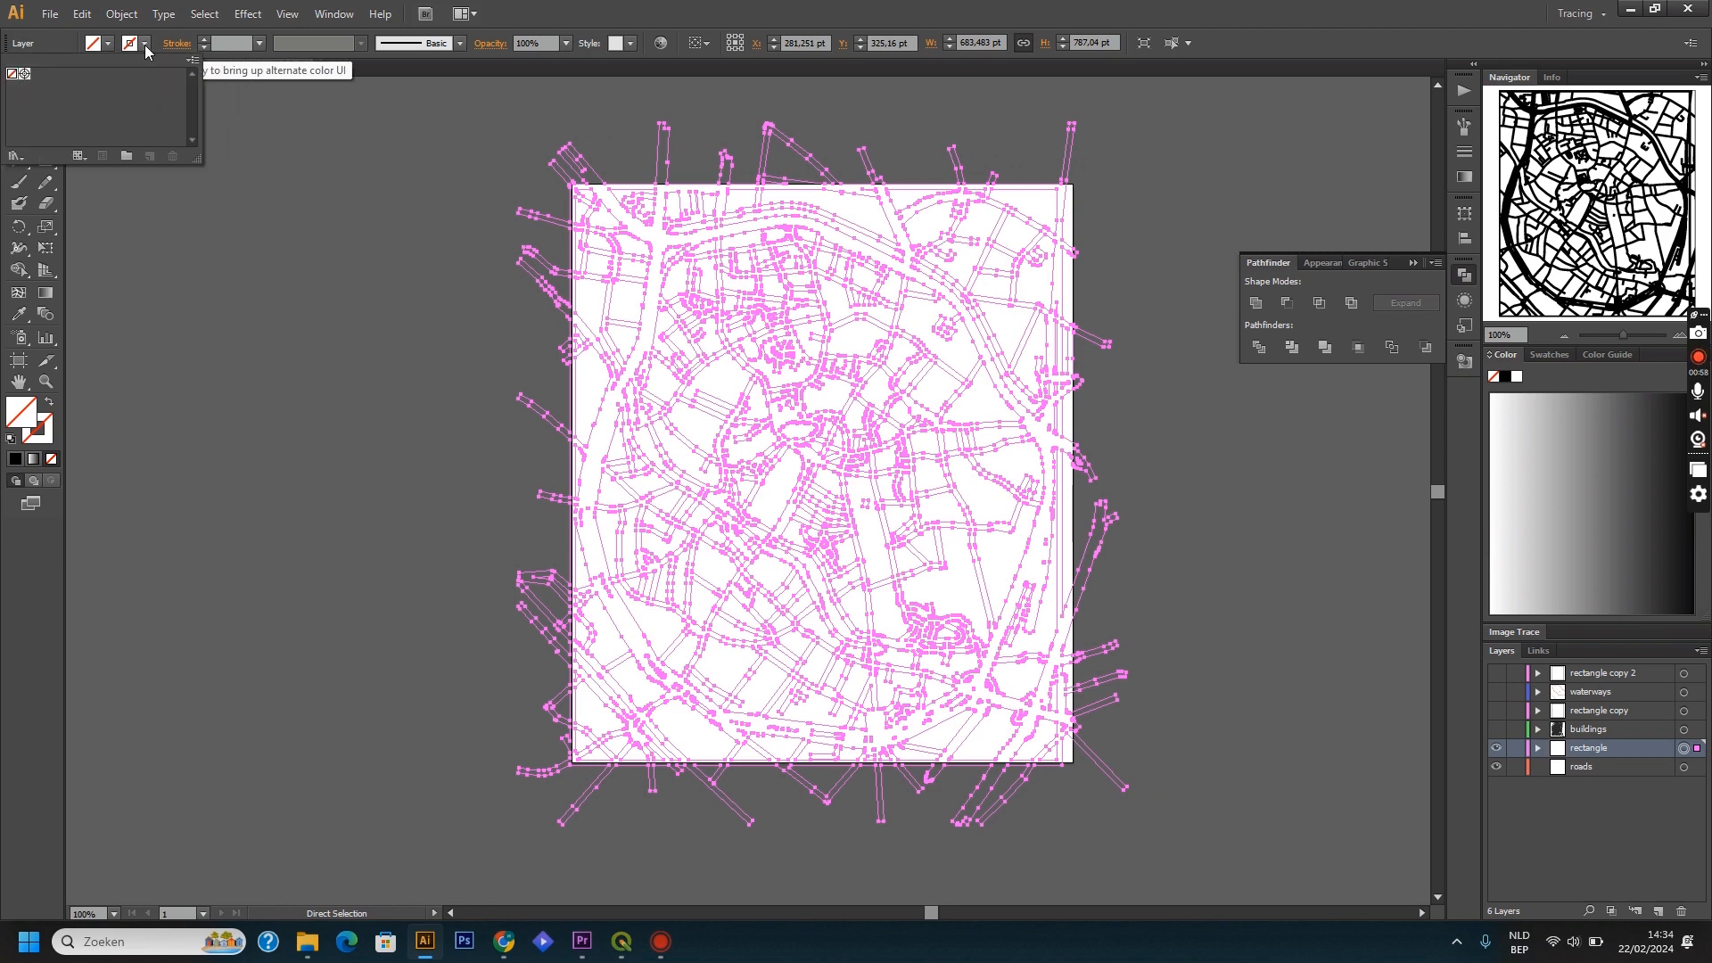
pyautogui.click(344, 193)
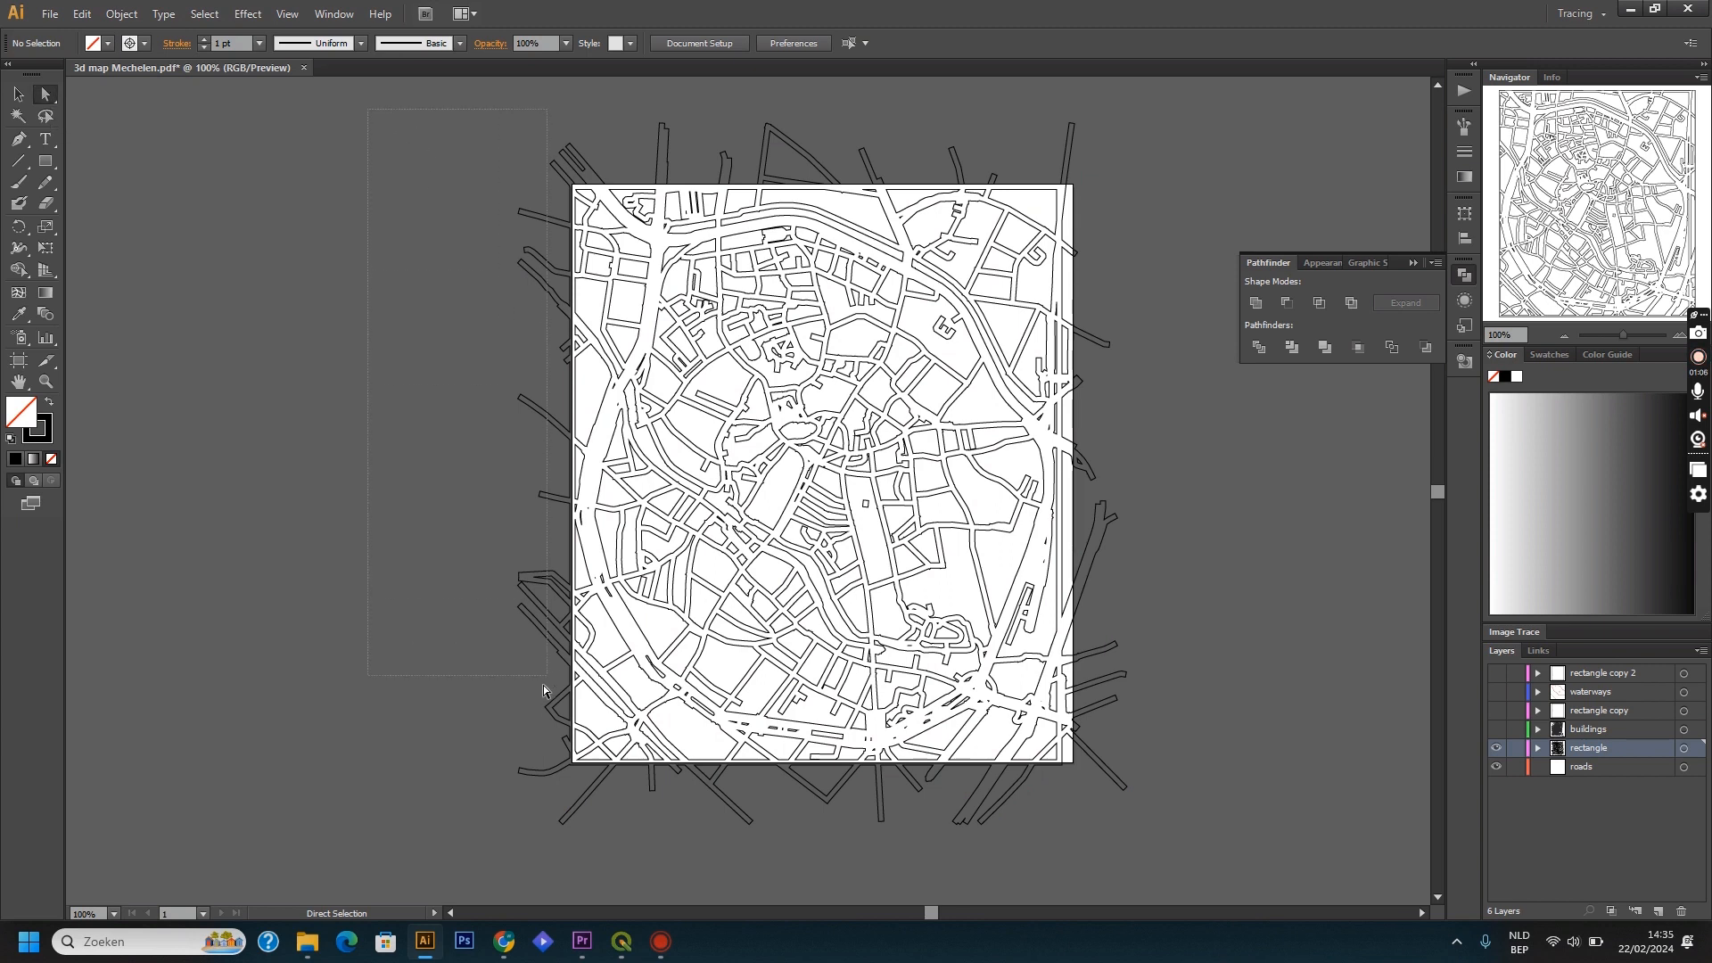
# Step: Delete the road ends that stick out beyond the frame on all sides
pyautogui.moveTo(543, 684); pyautogui.dragTo(571, 788)
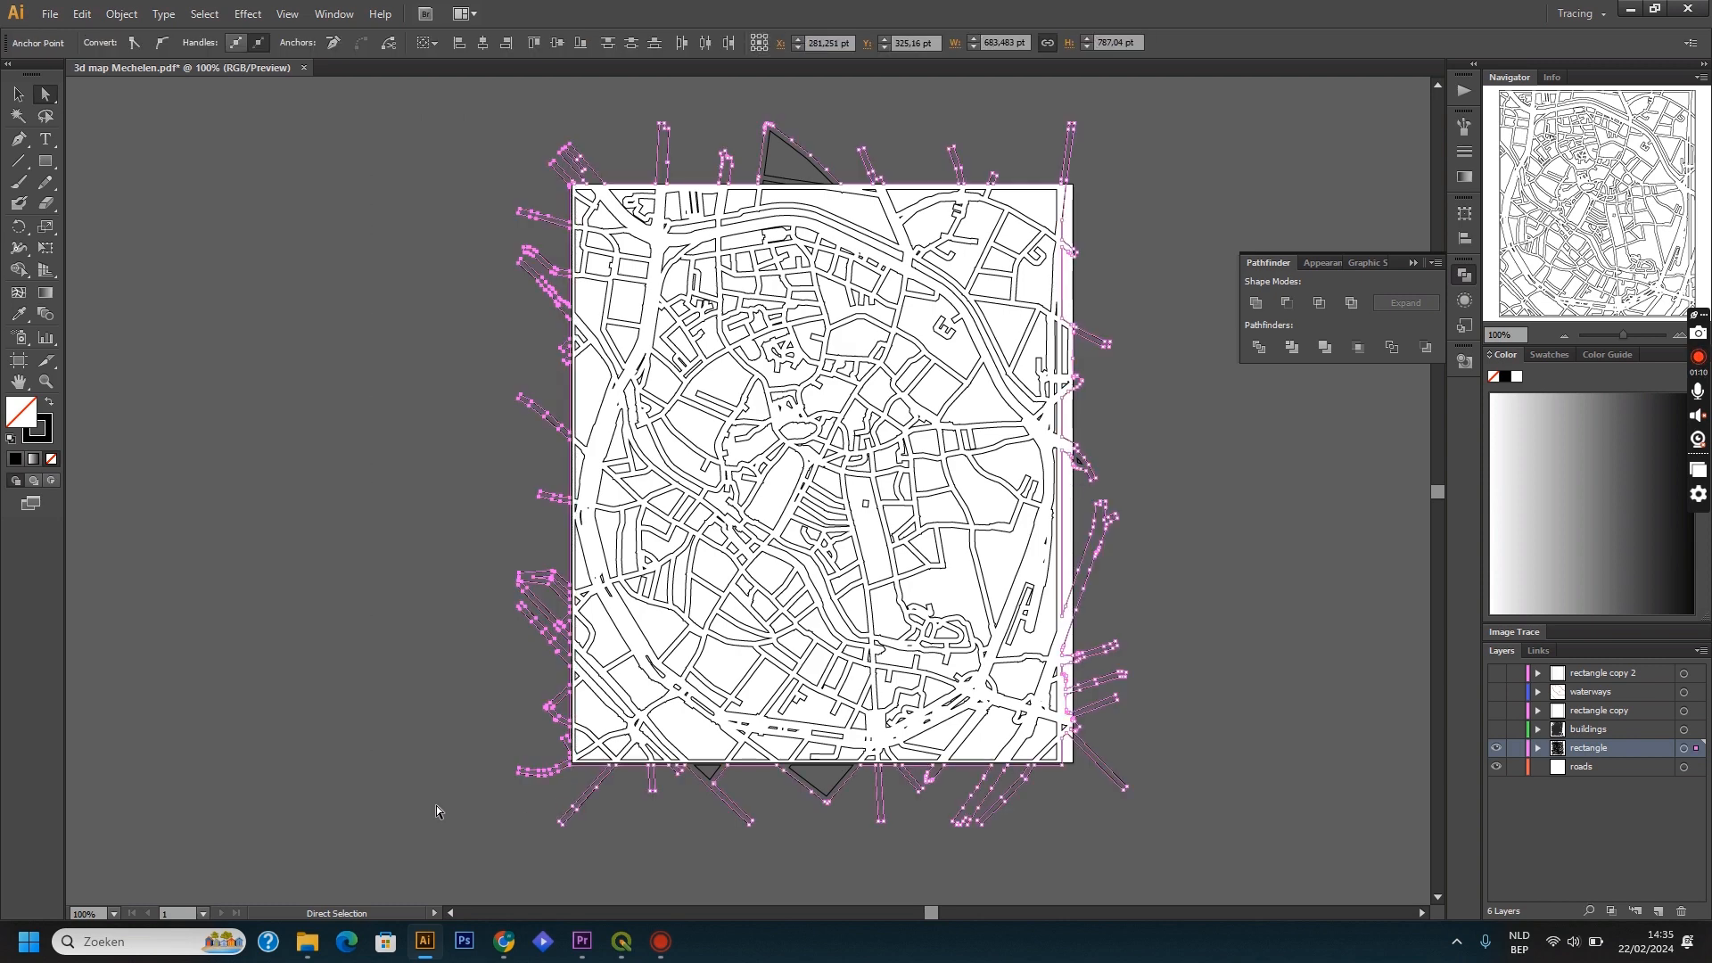
pyautogui.press('Delete')
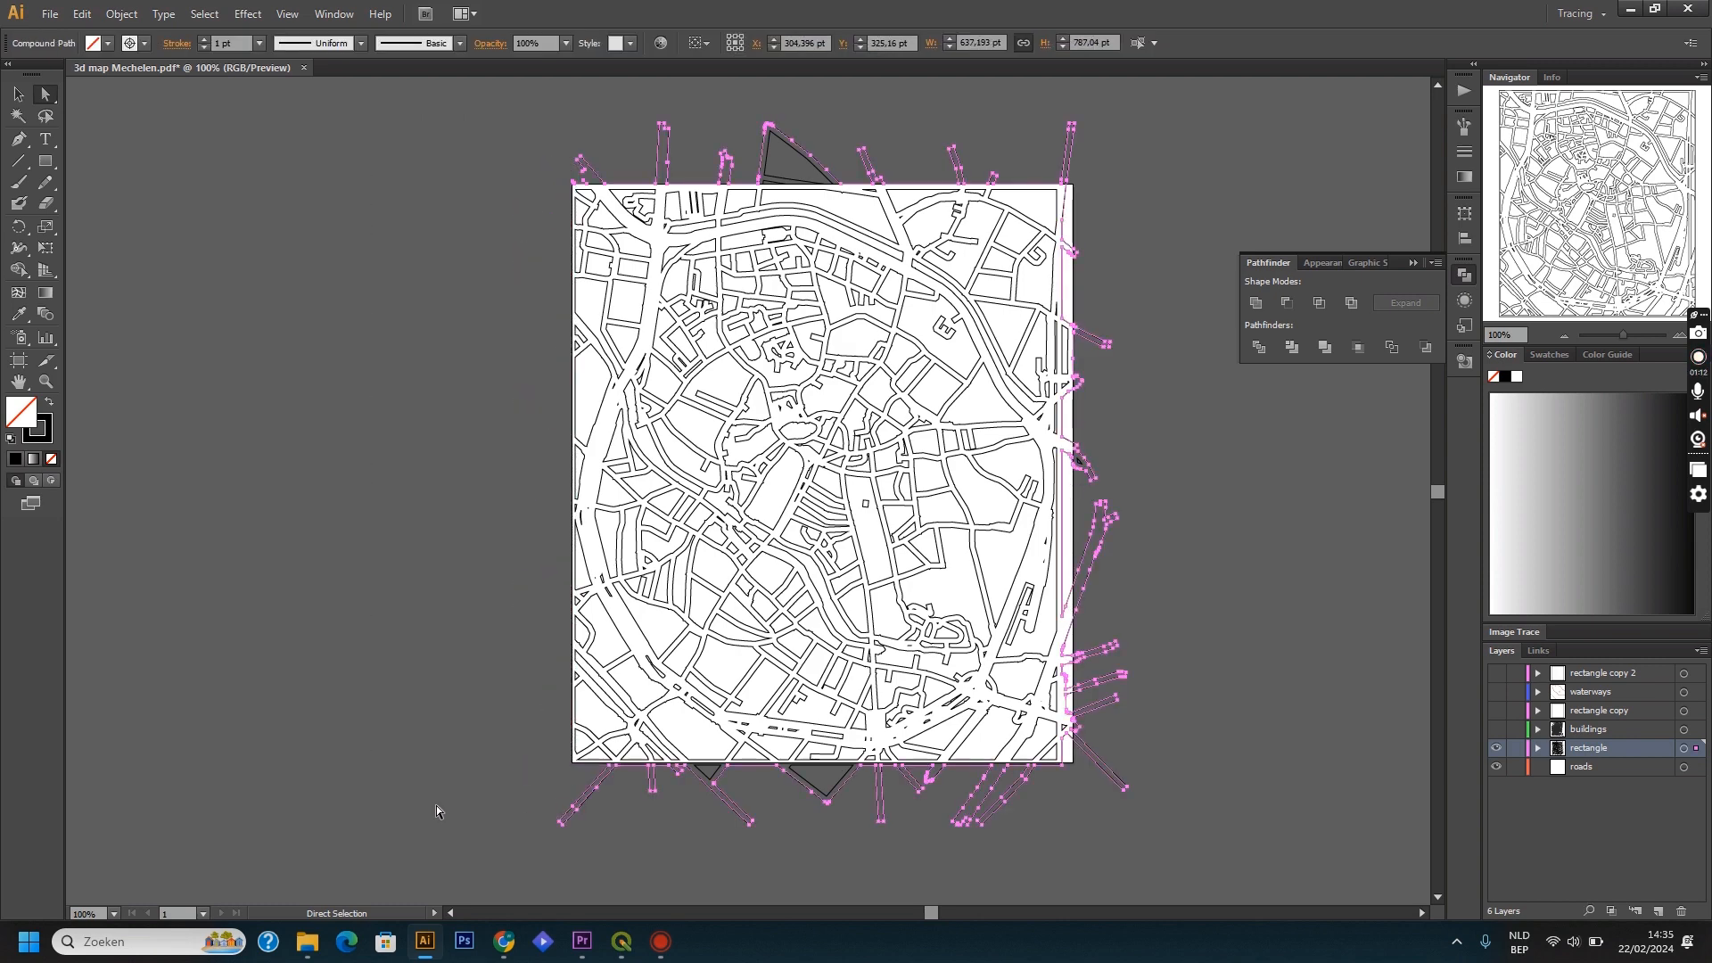
pyautogui.press('Delete')
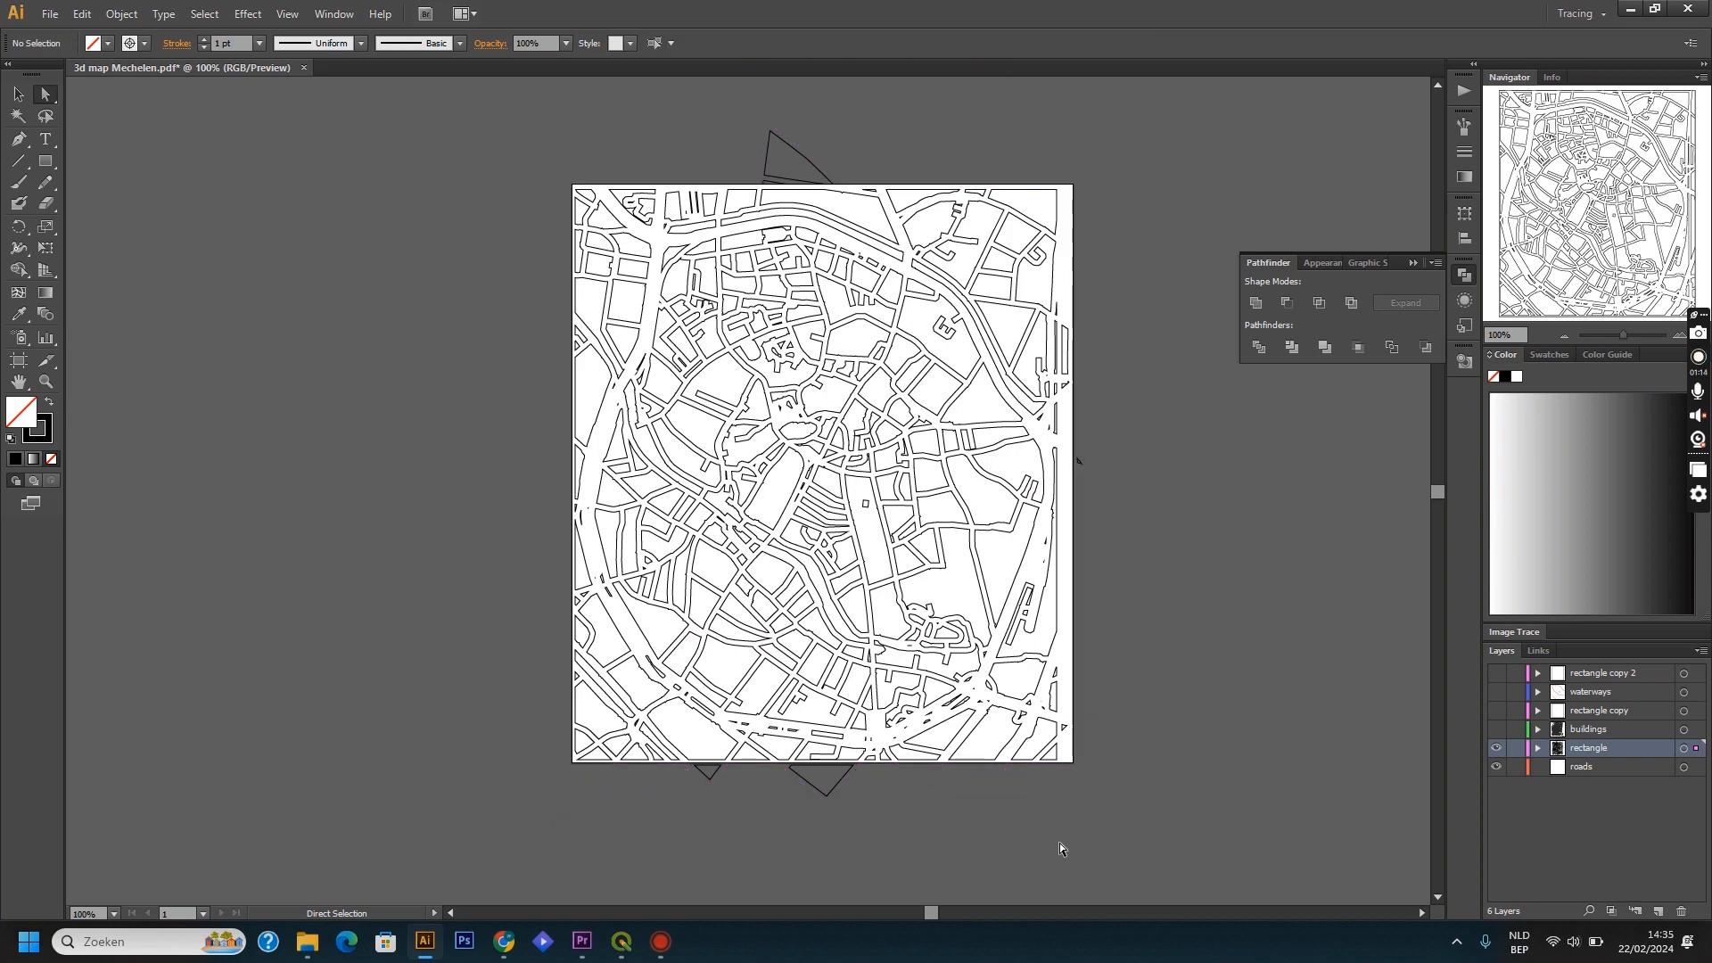
# Step: Remove the leftover triangular pieces below and above the frame and clean up stray fragments along its right edge
pyautogui.moveTo(687, 772); pyautogui.dragTo(682, 775)
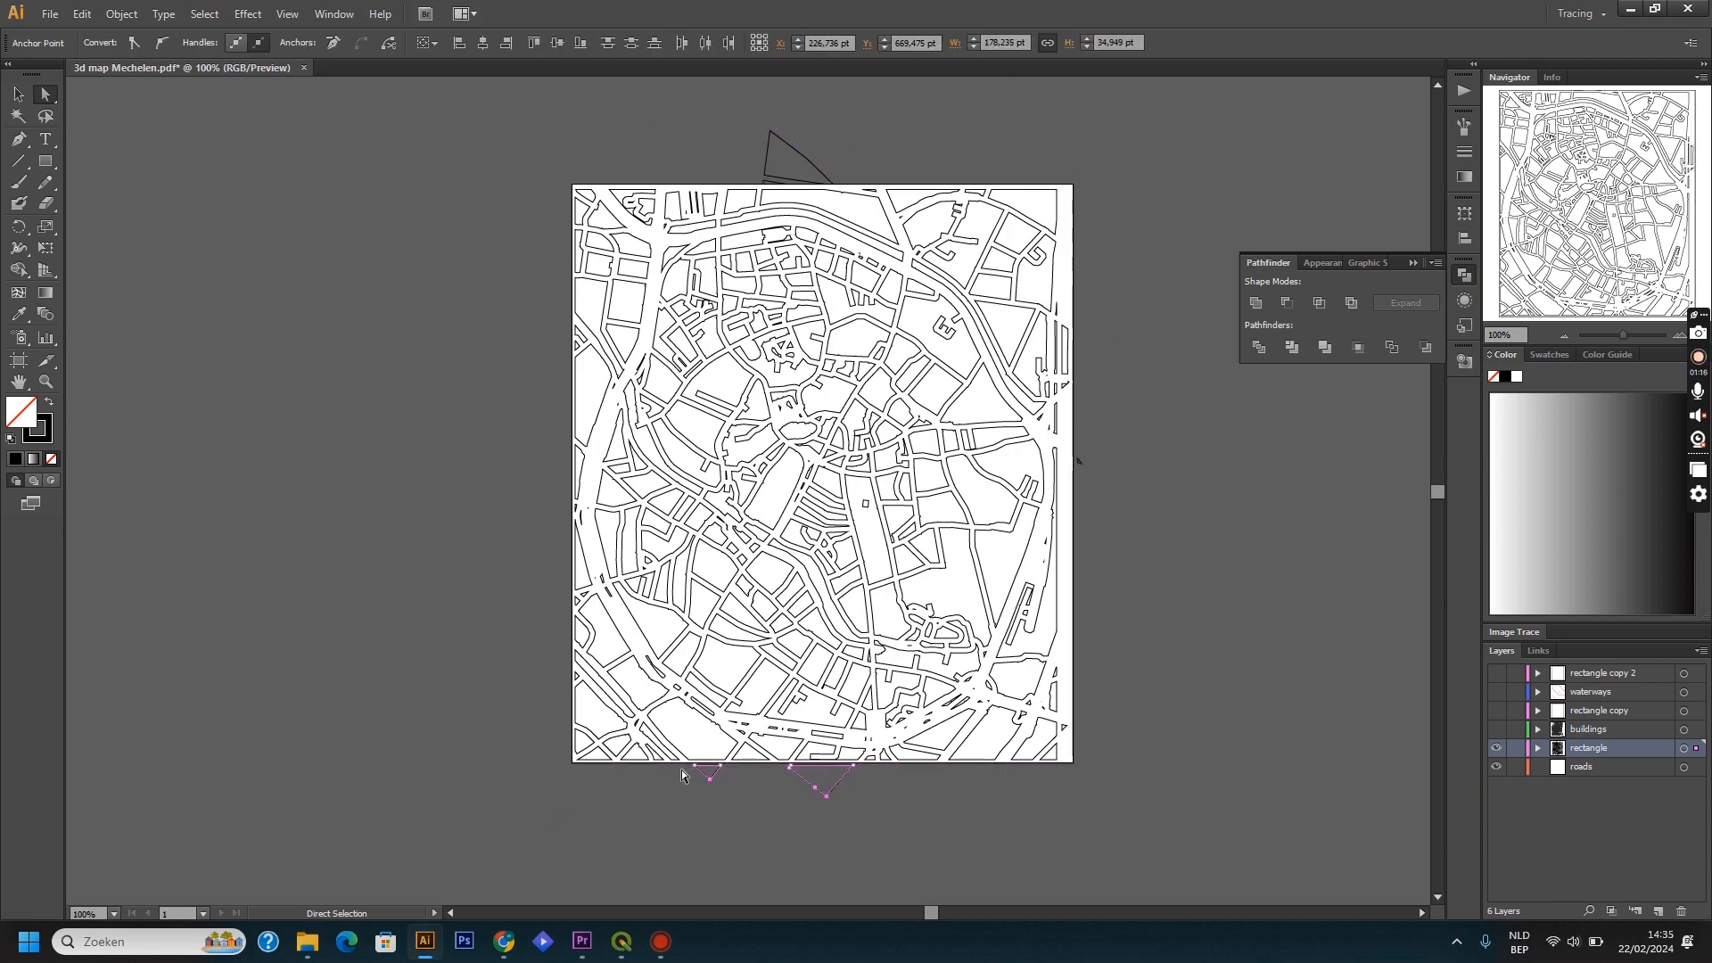
pyautogui.press('Delete')
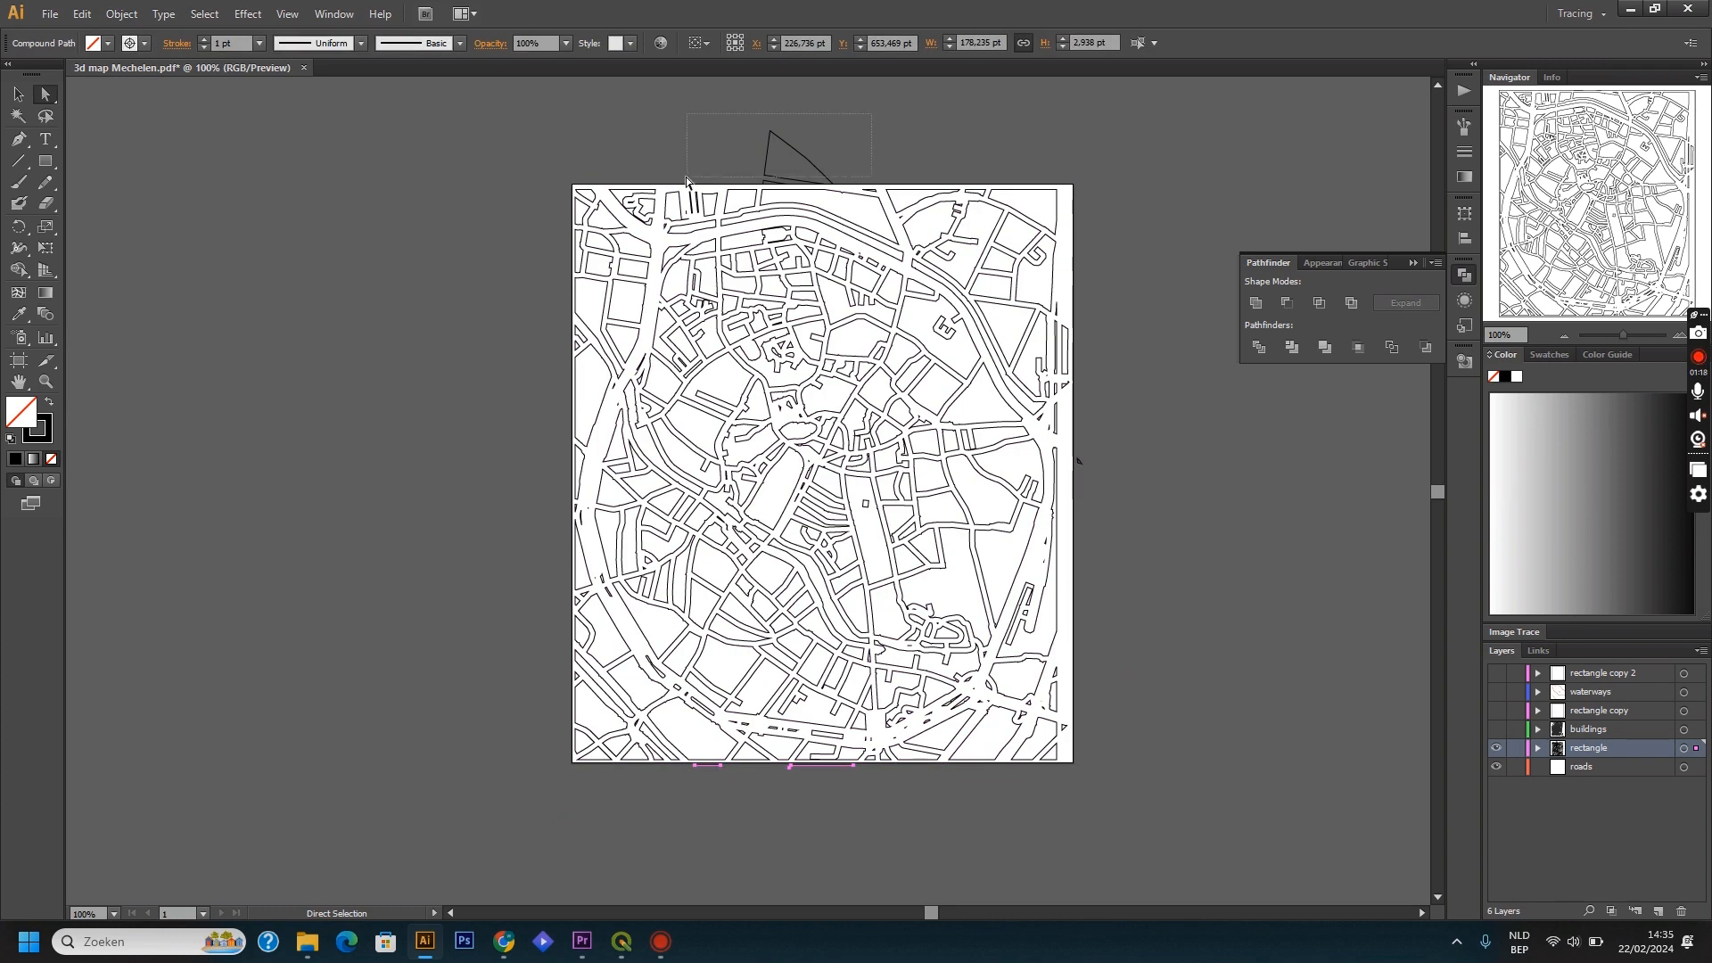
pyautogui.moveTo(689, 187); pyautogui.dragTo(690, 186)
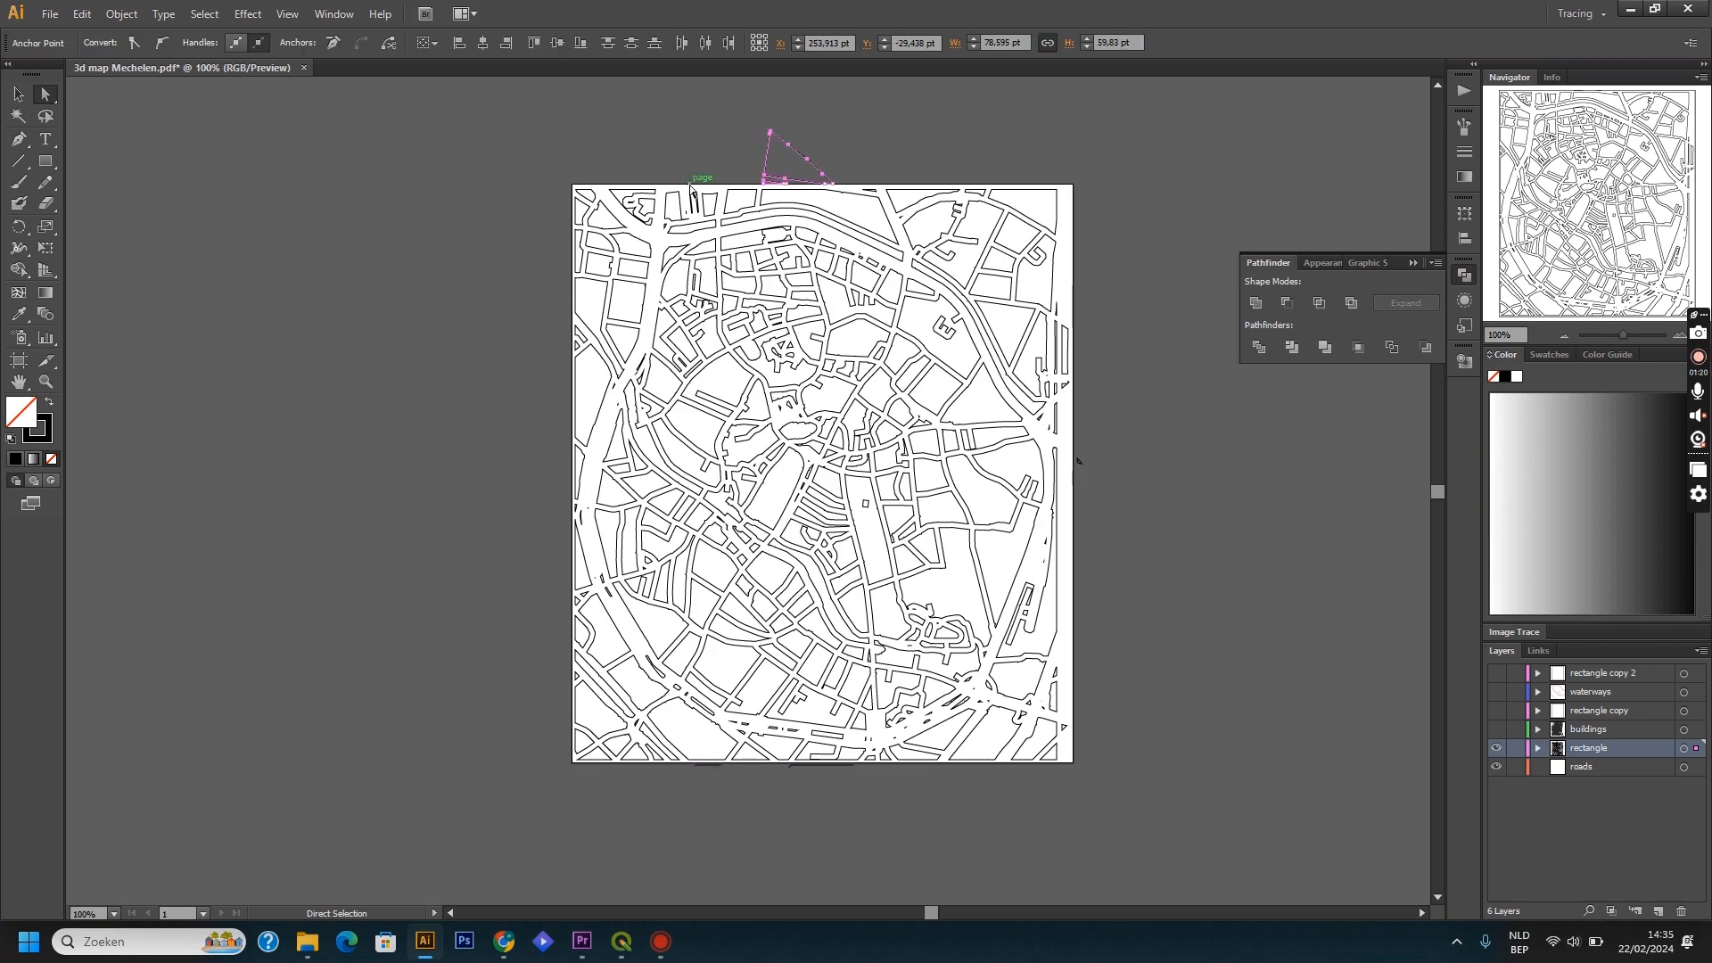
pyautogui.press('Delete')
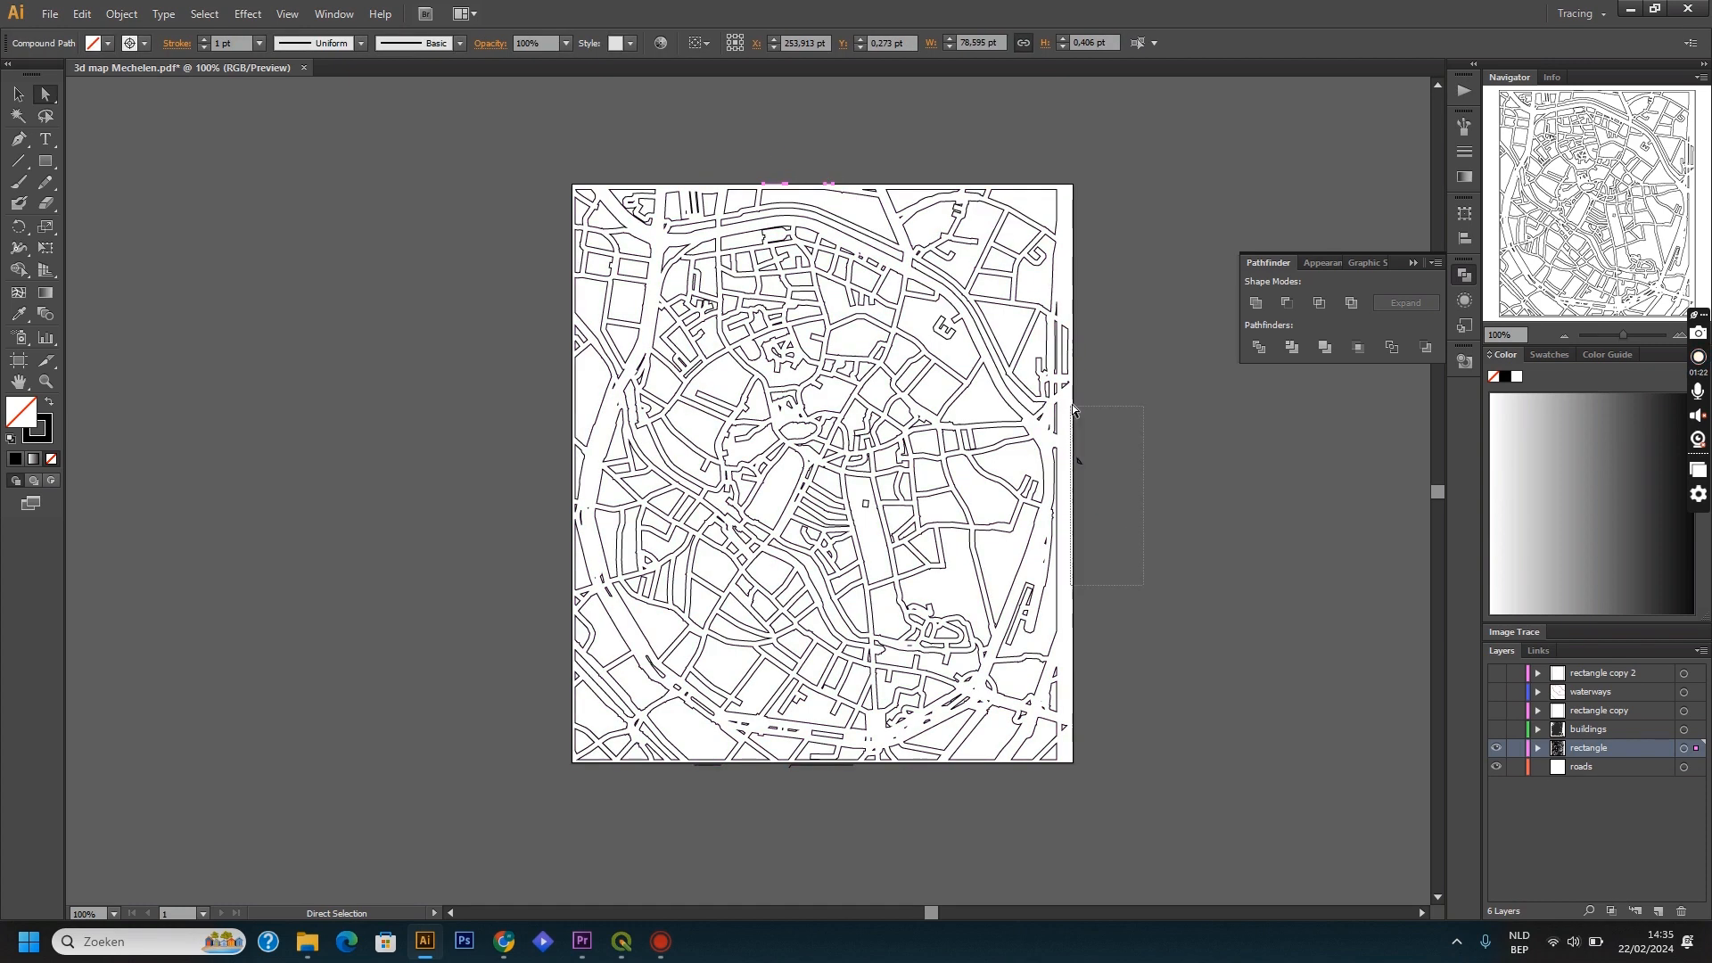
pyautogui.moveTo(1073, 406); pyautogui.dragTo(1061, 272)
pyautogui.click(1061, 272)
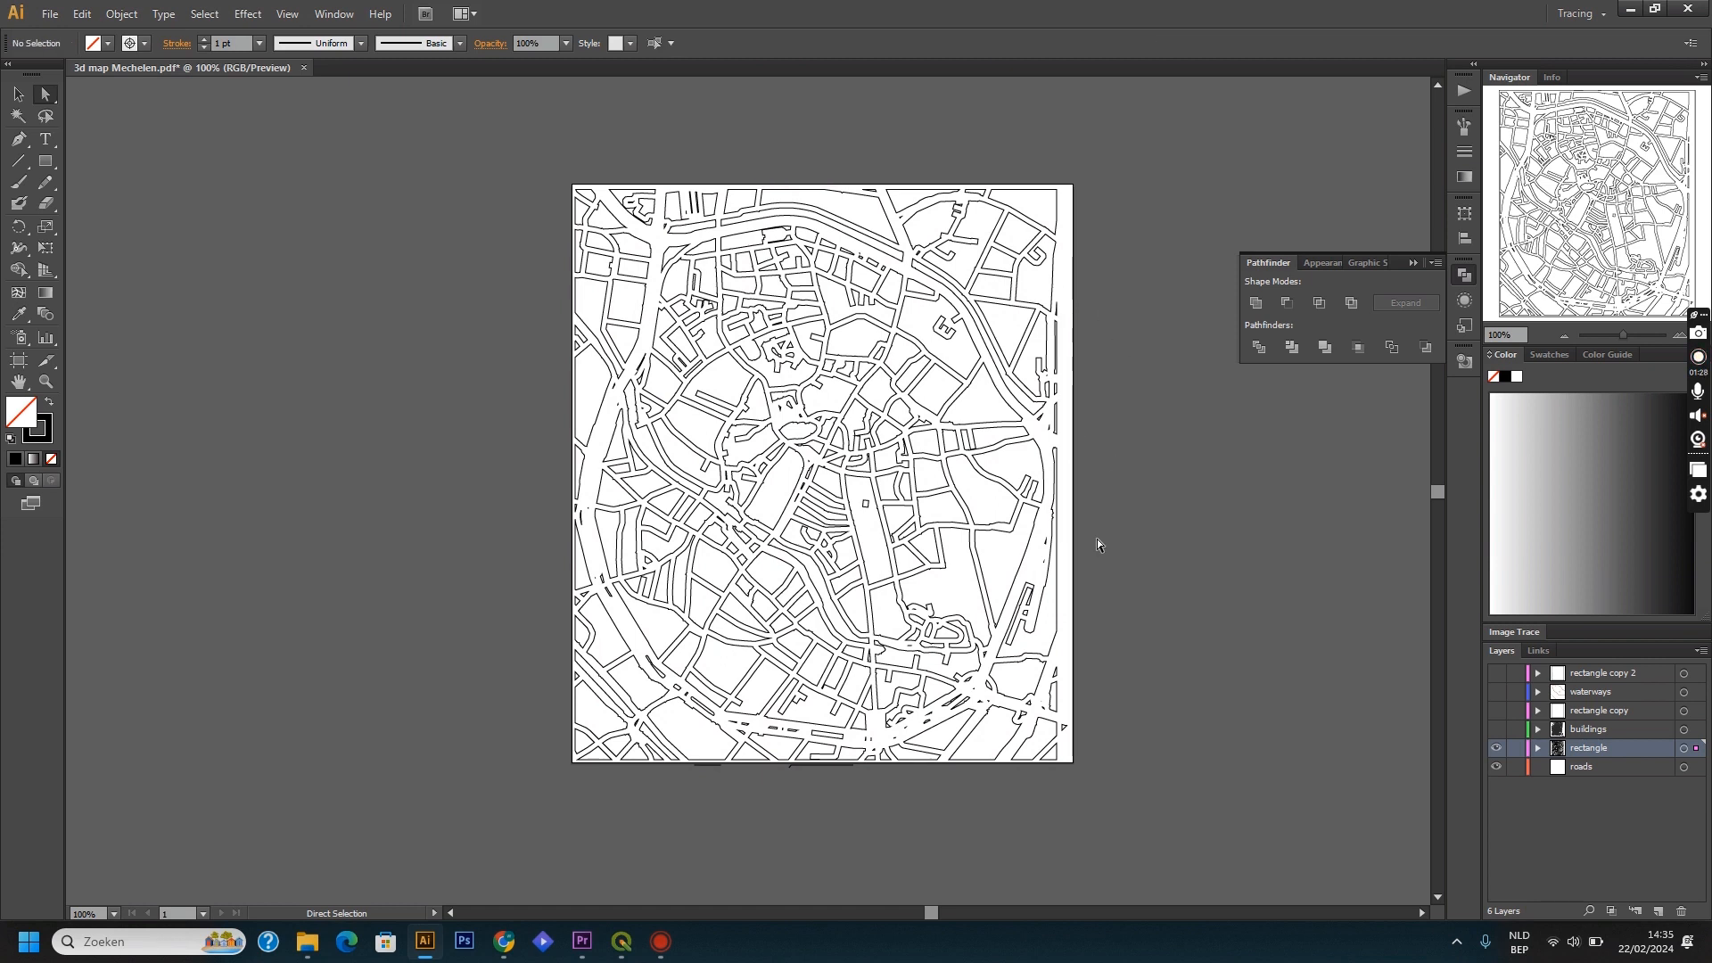
pyautogui.click(1065, 727)
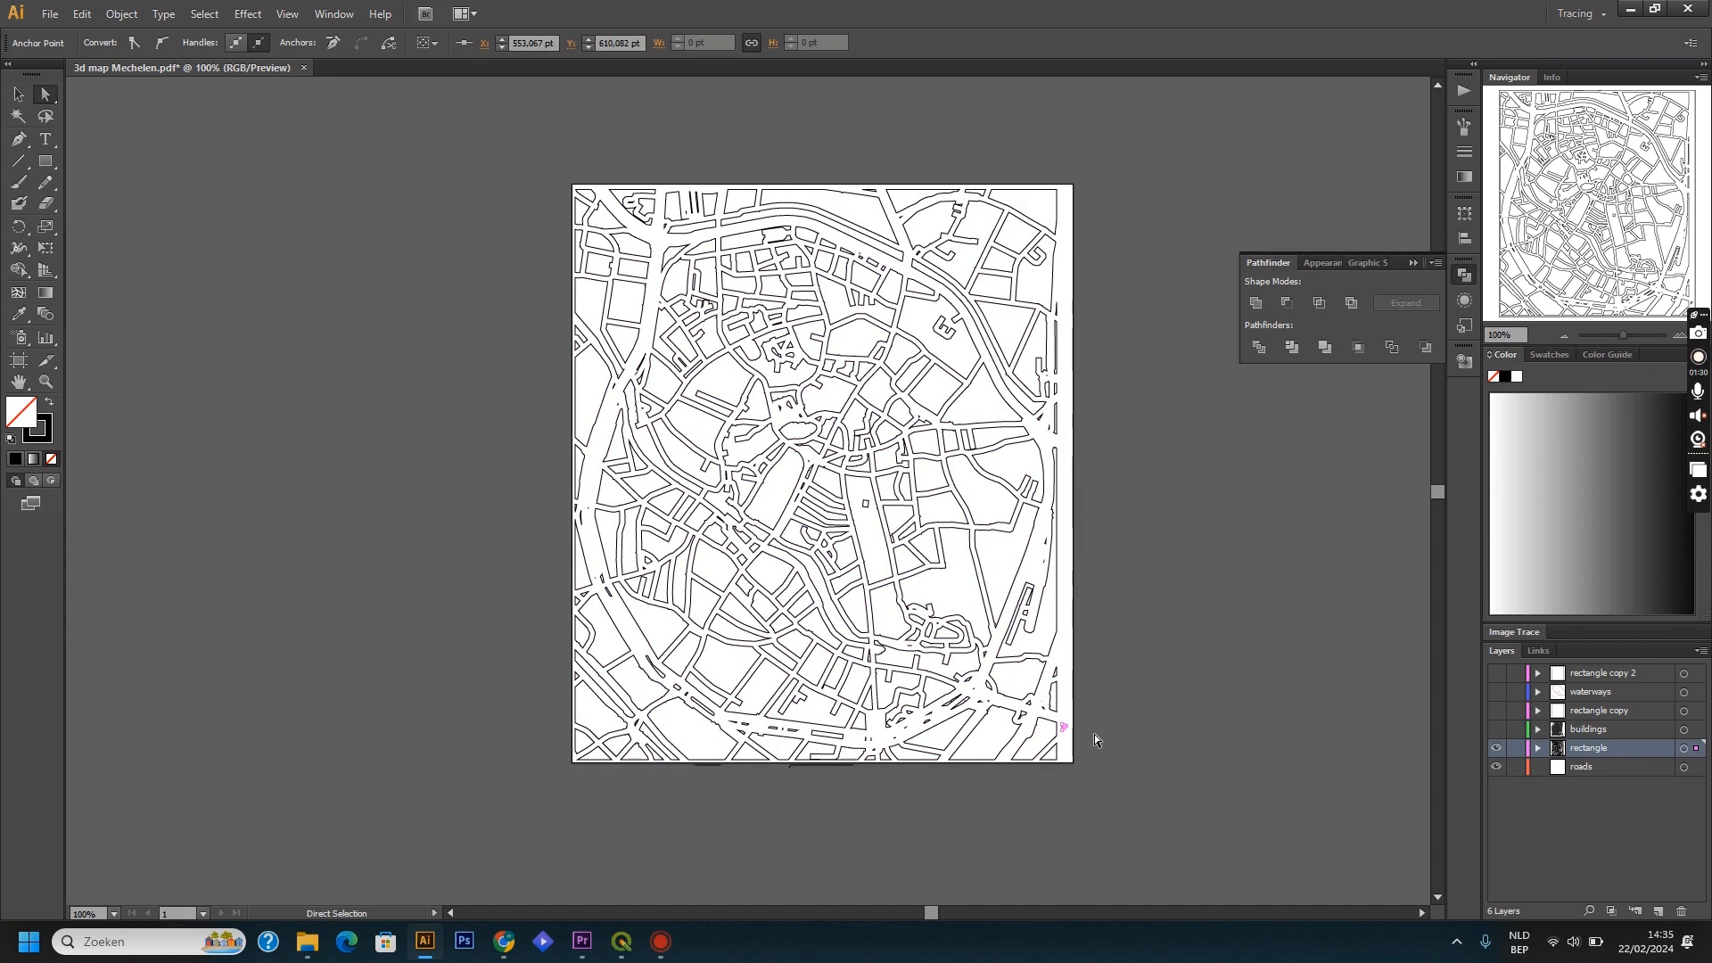
pyautogui.click(1095, 734)
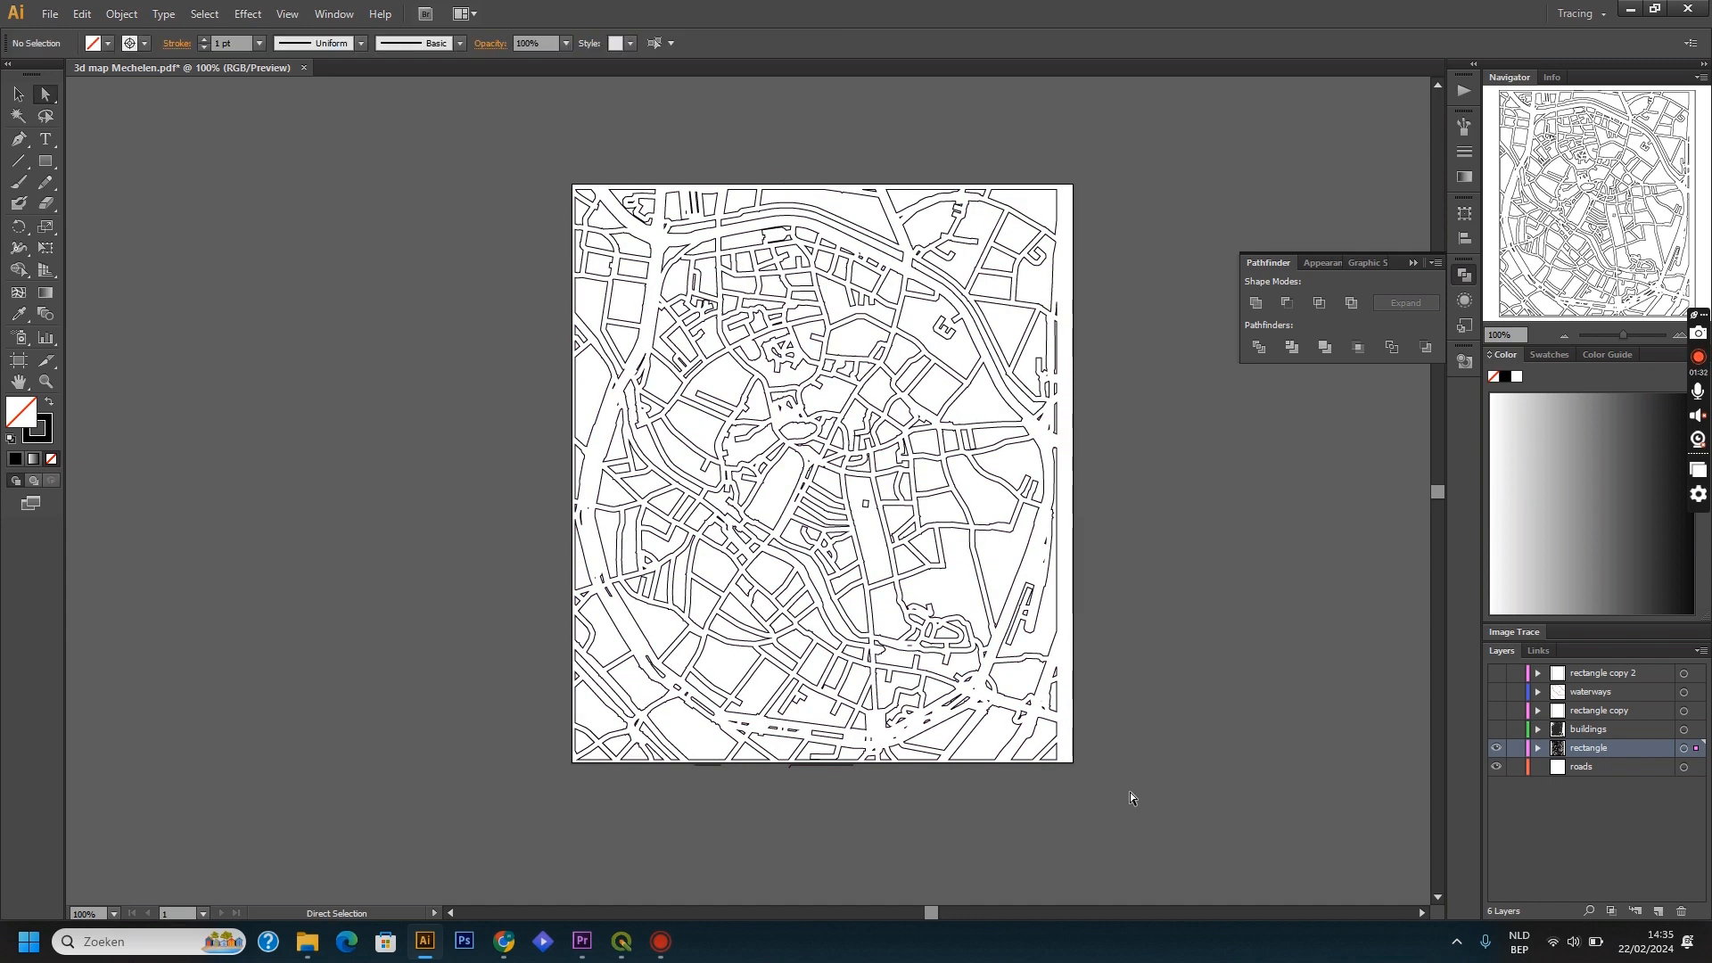
pyautogui.moveTo(1127, 778); pyautogui.dragTo(1060, 158)
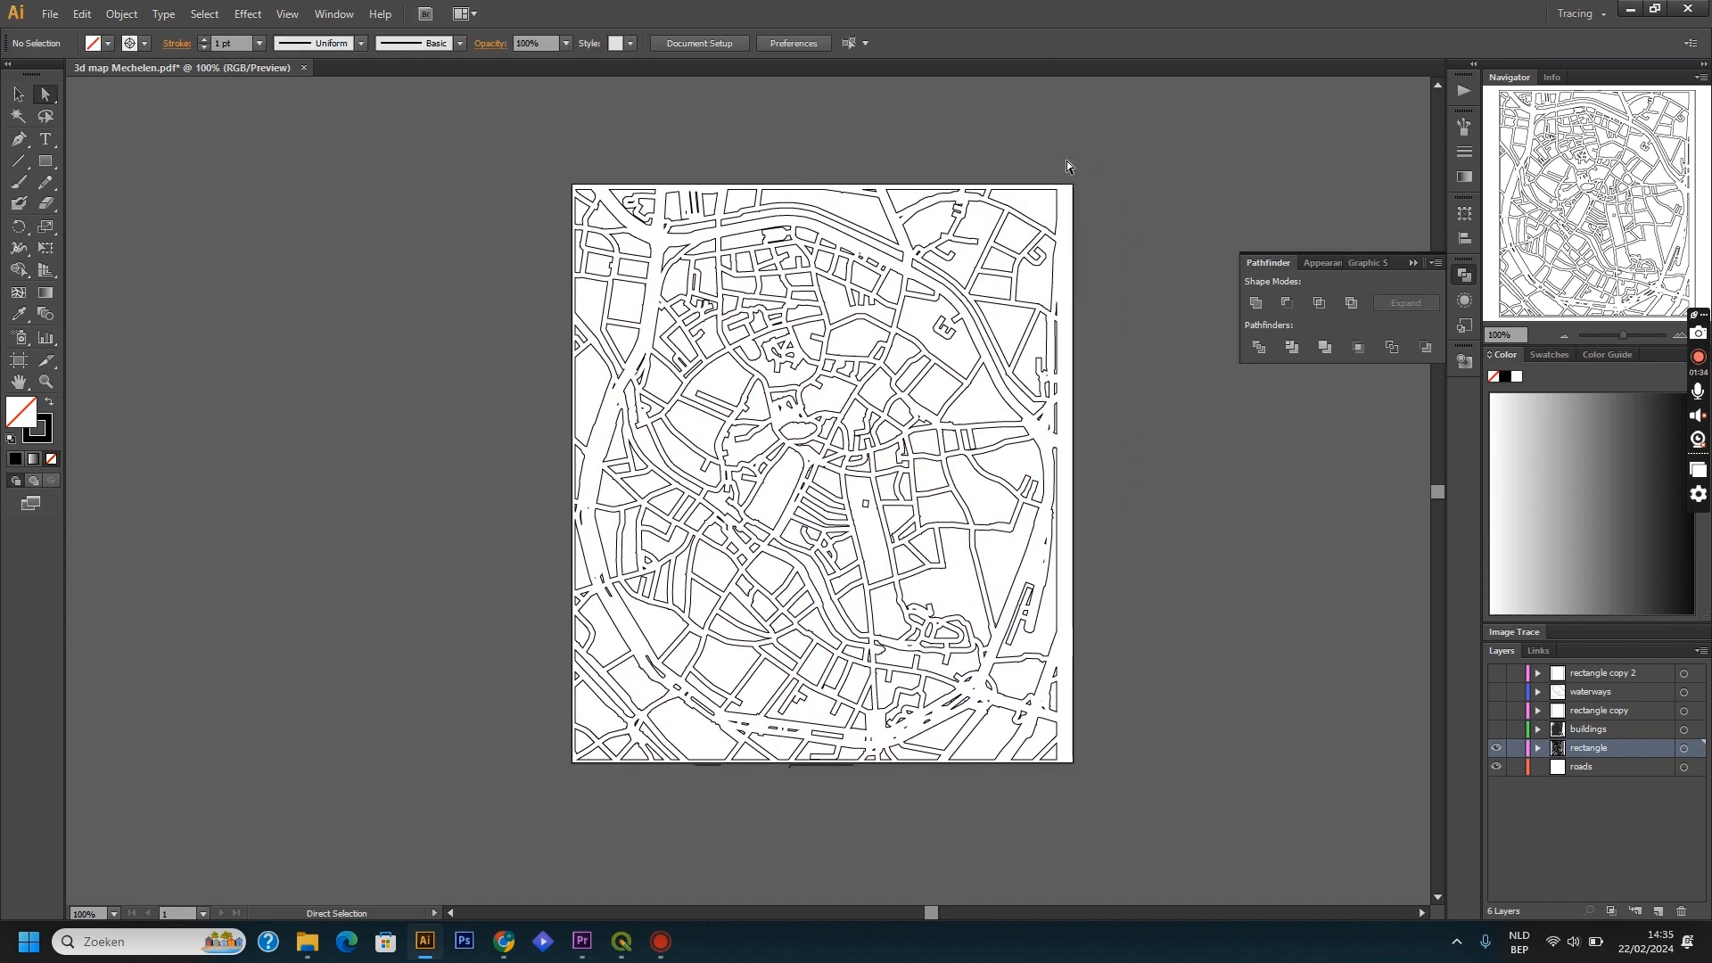
pyautogui.click(648, 762)
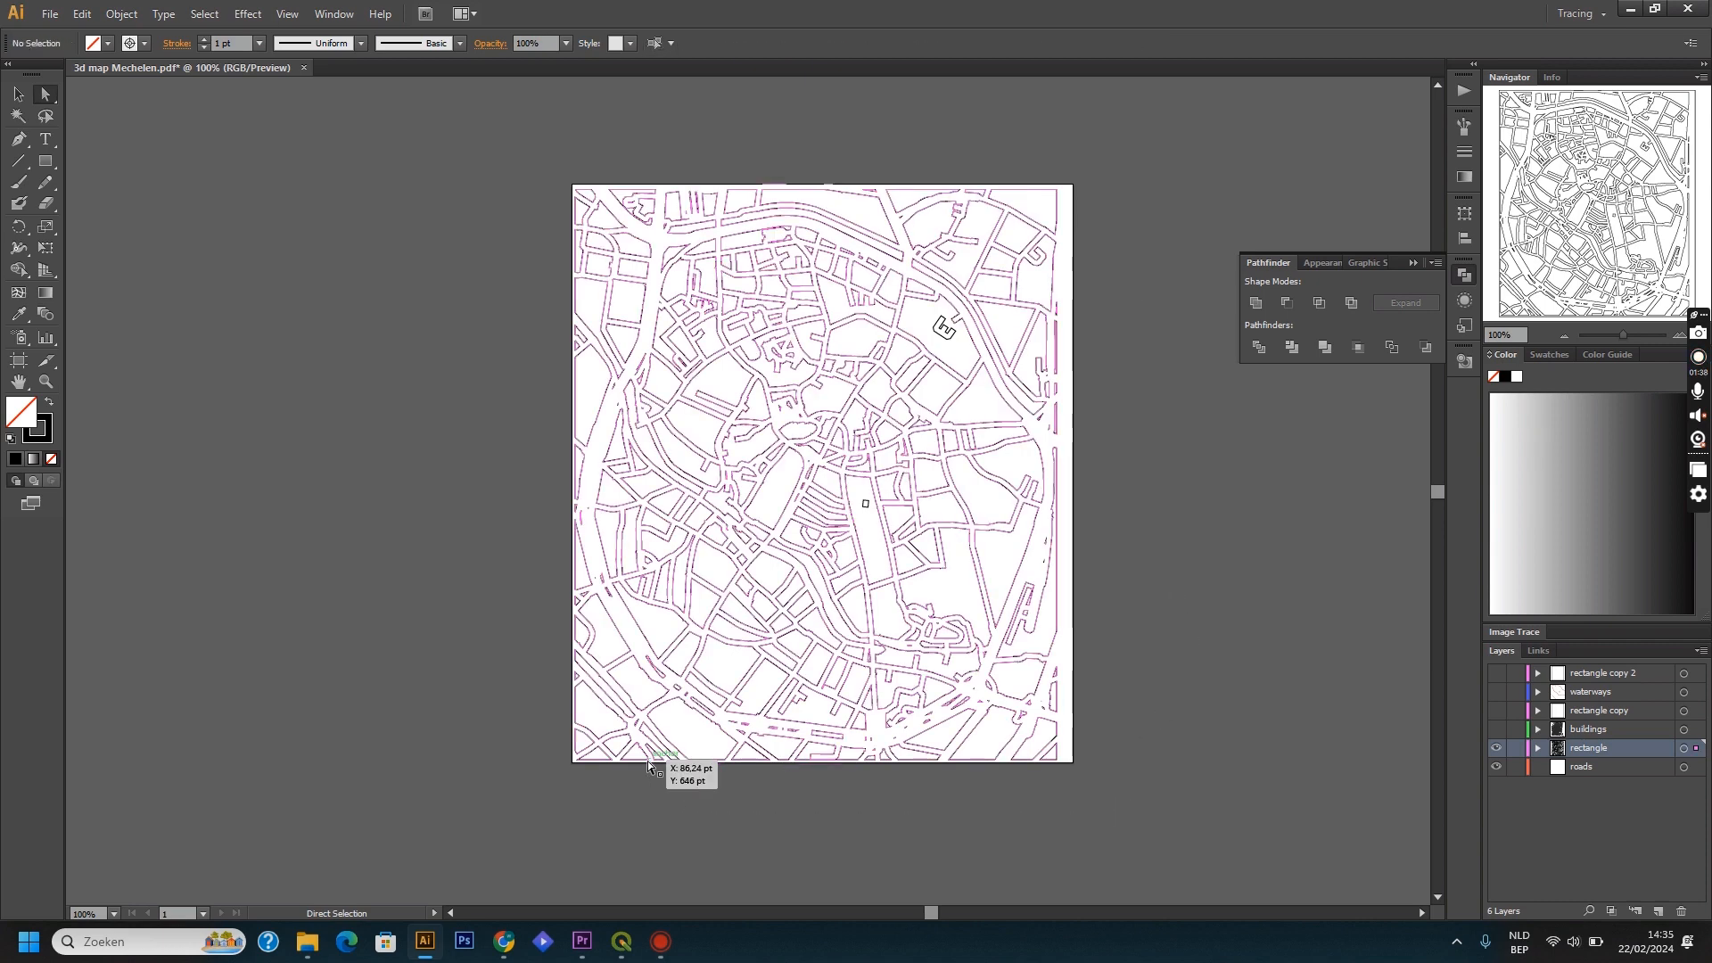
pyautogui.click(952, 885)
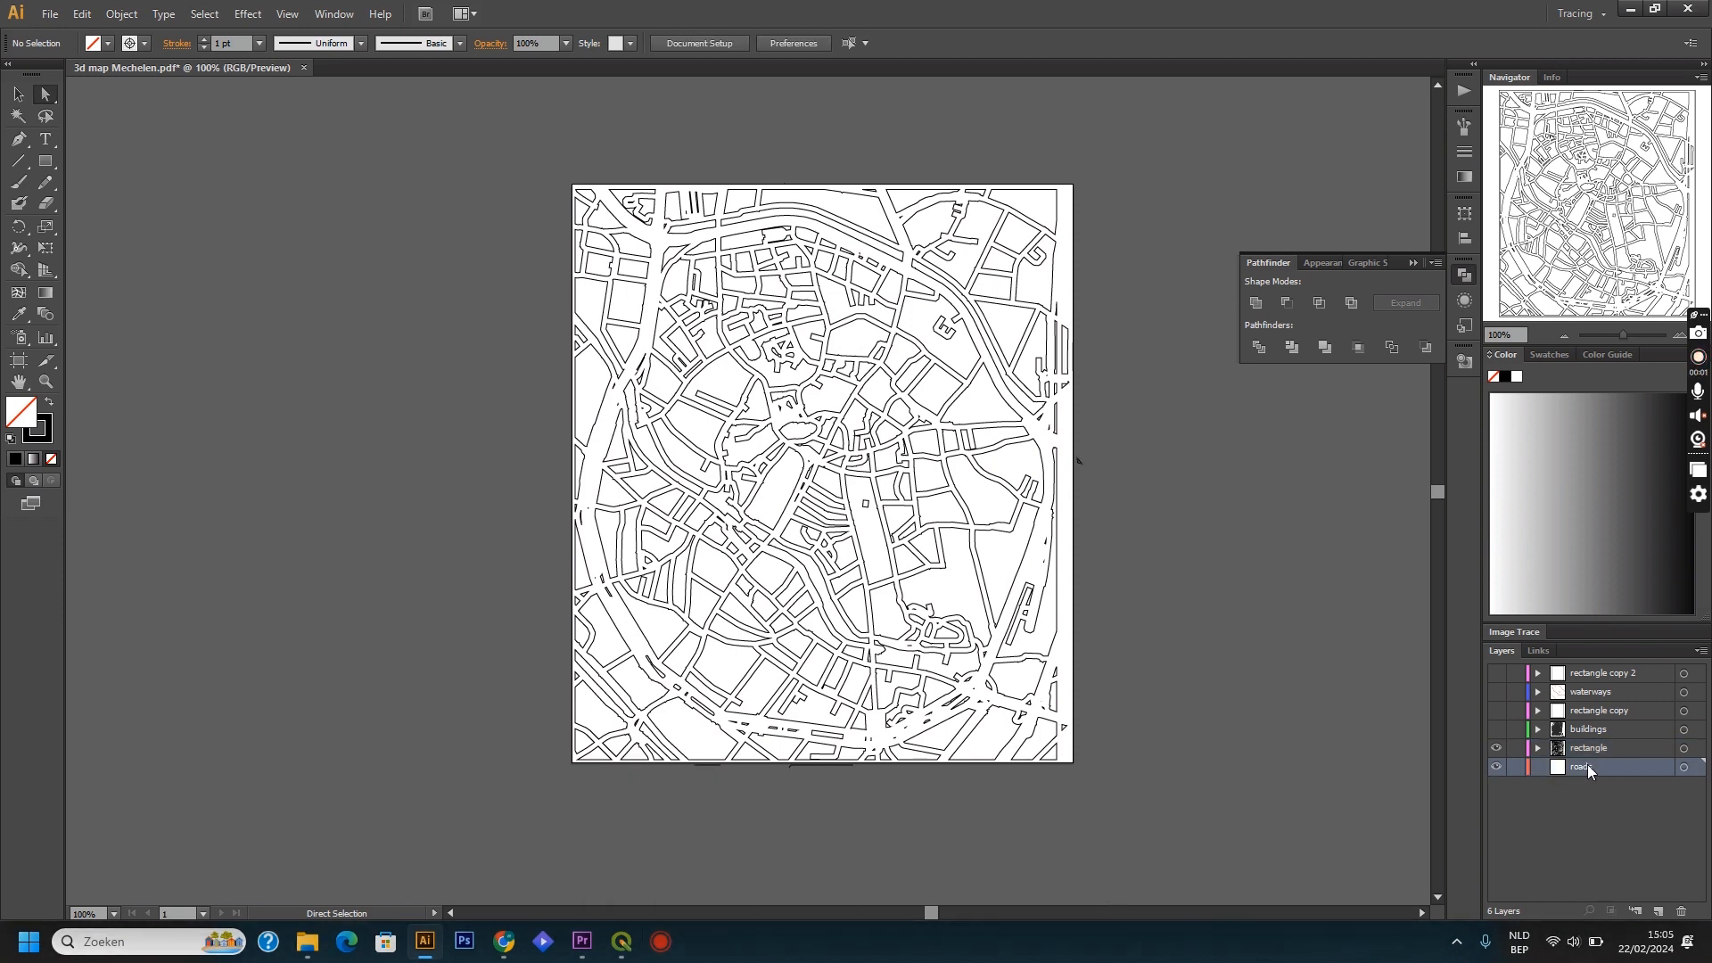
# Step: Delete the empty roads layer and rename the rectangle layer holding the merged road outlines as roads
pyautogui.click(1587, 766)
pyautogui.click(1680, 914)
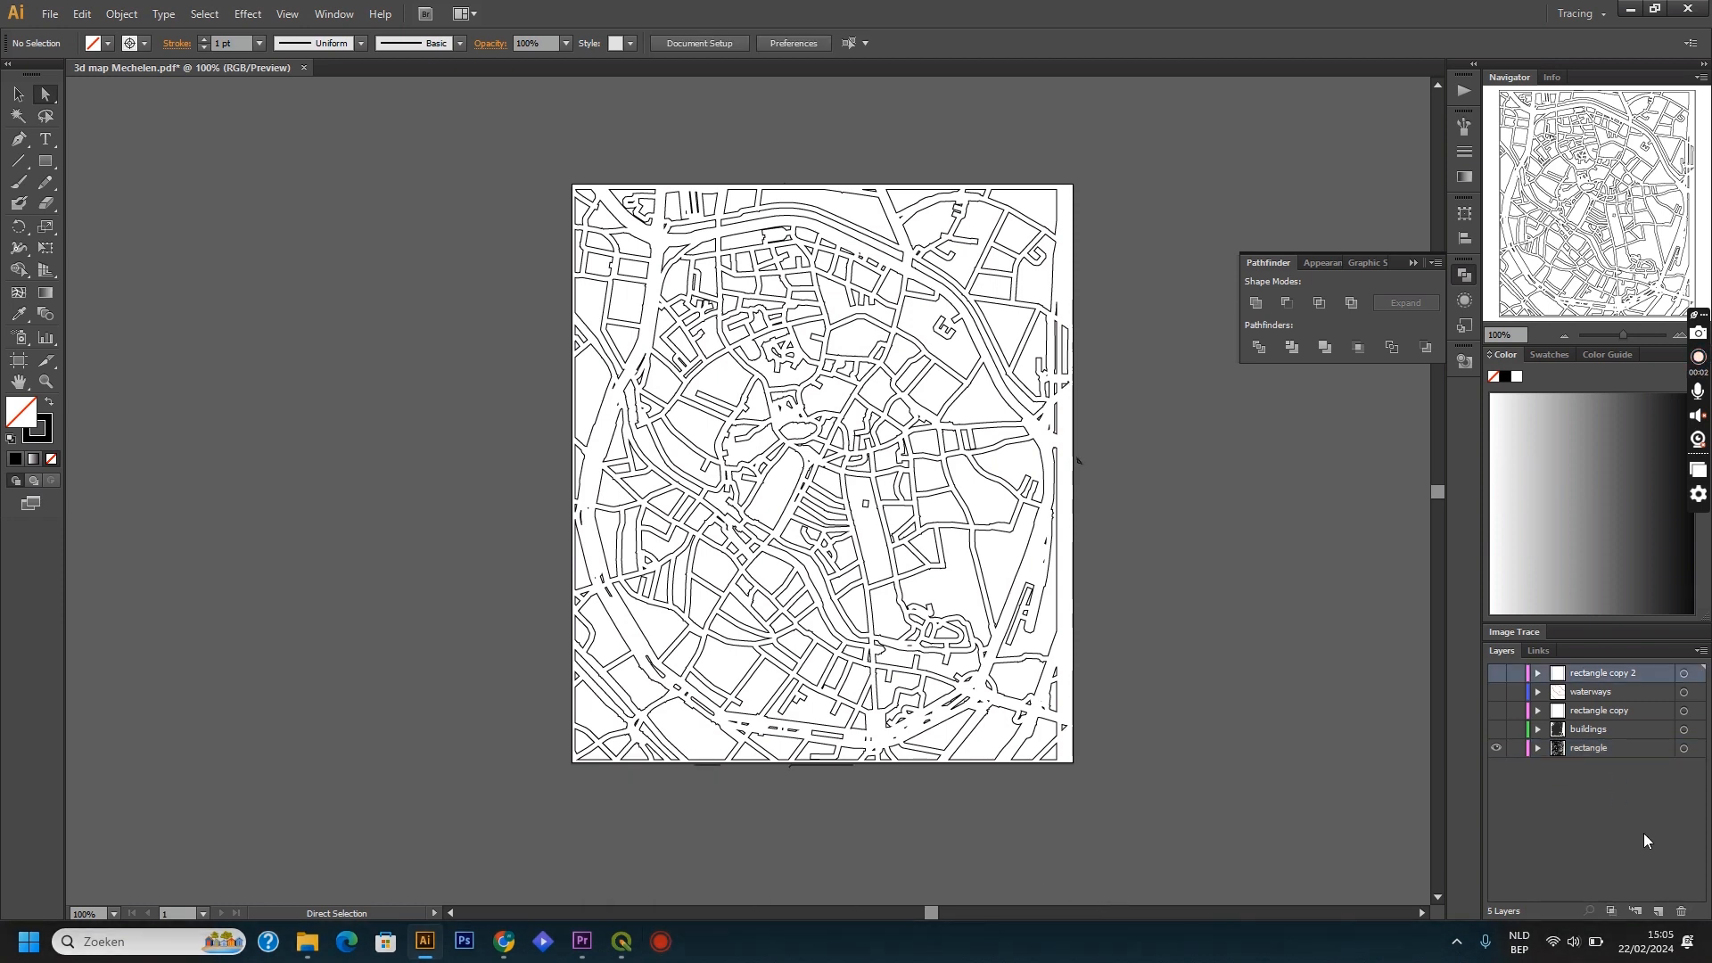
pyautogui.doubleClick(1594, 748)
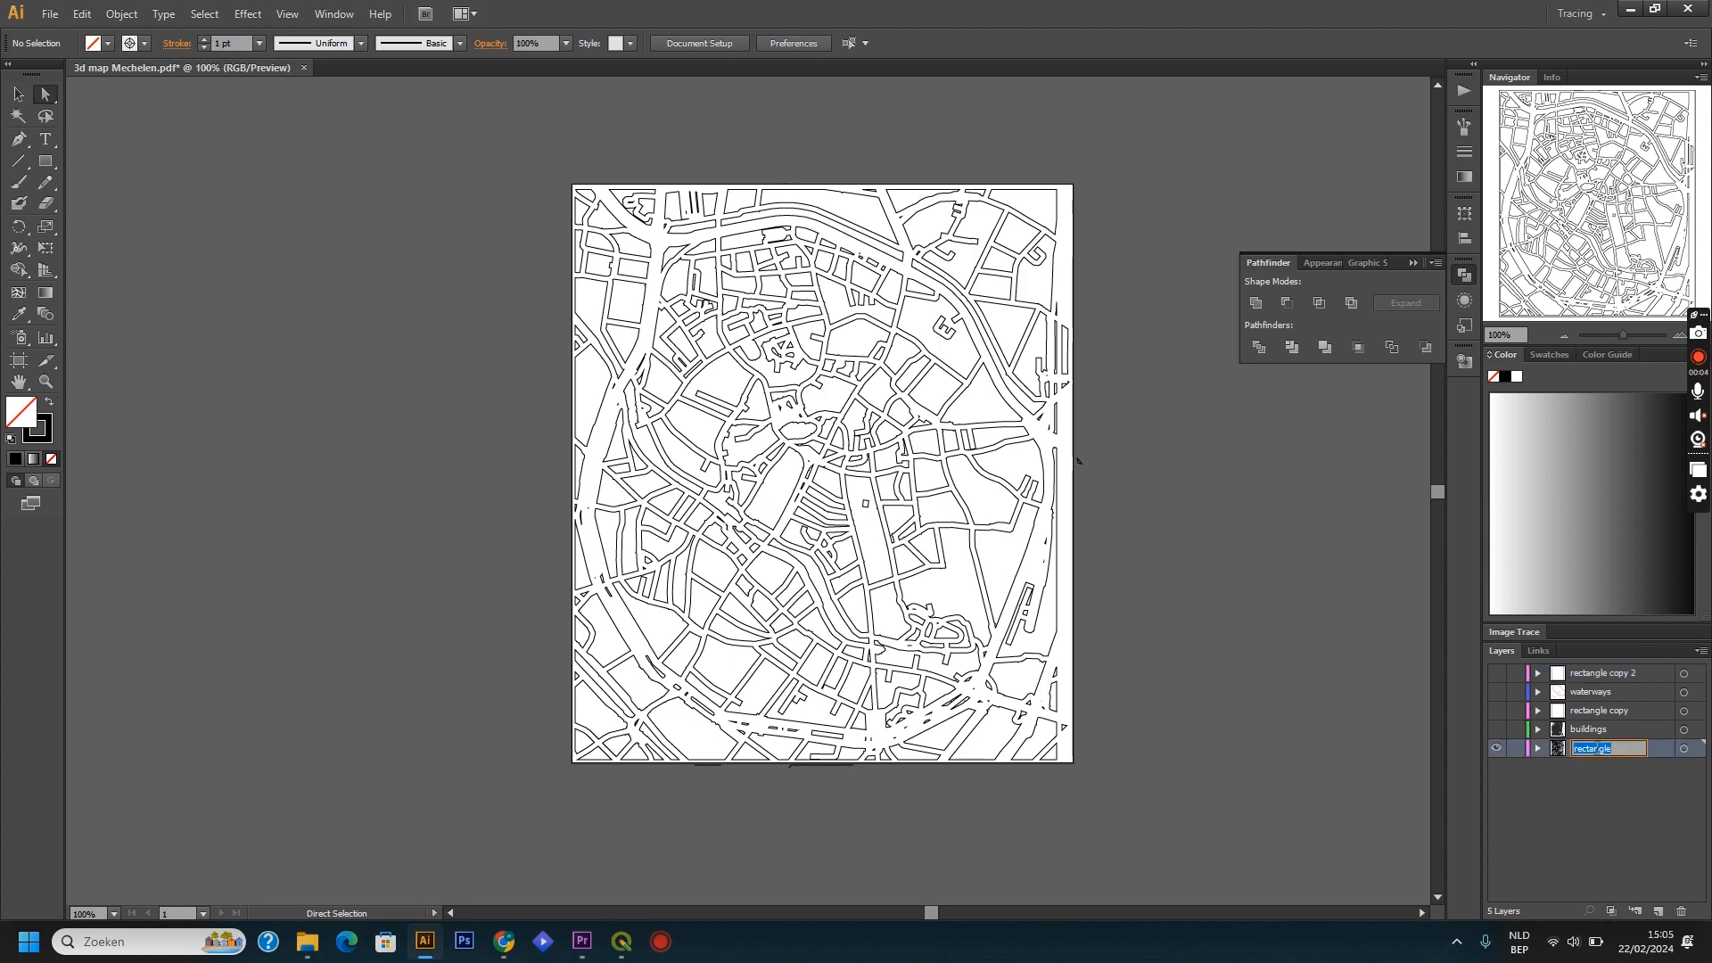
pyautogui.write('roads')
pyautogui.click(1602, 790)
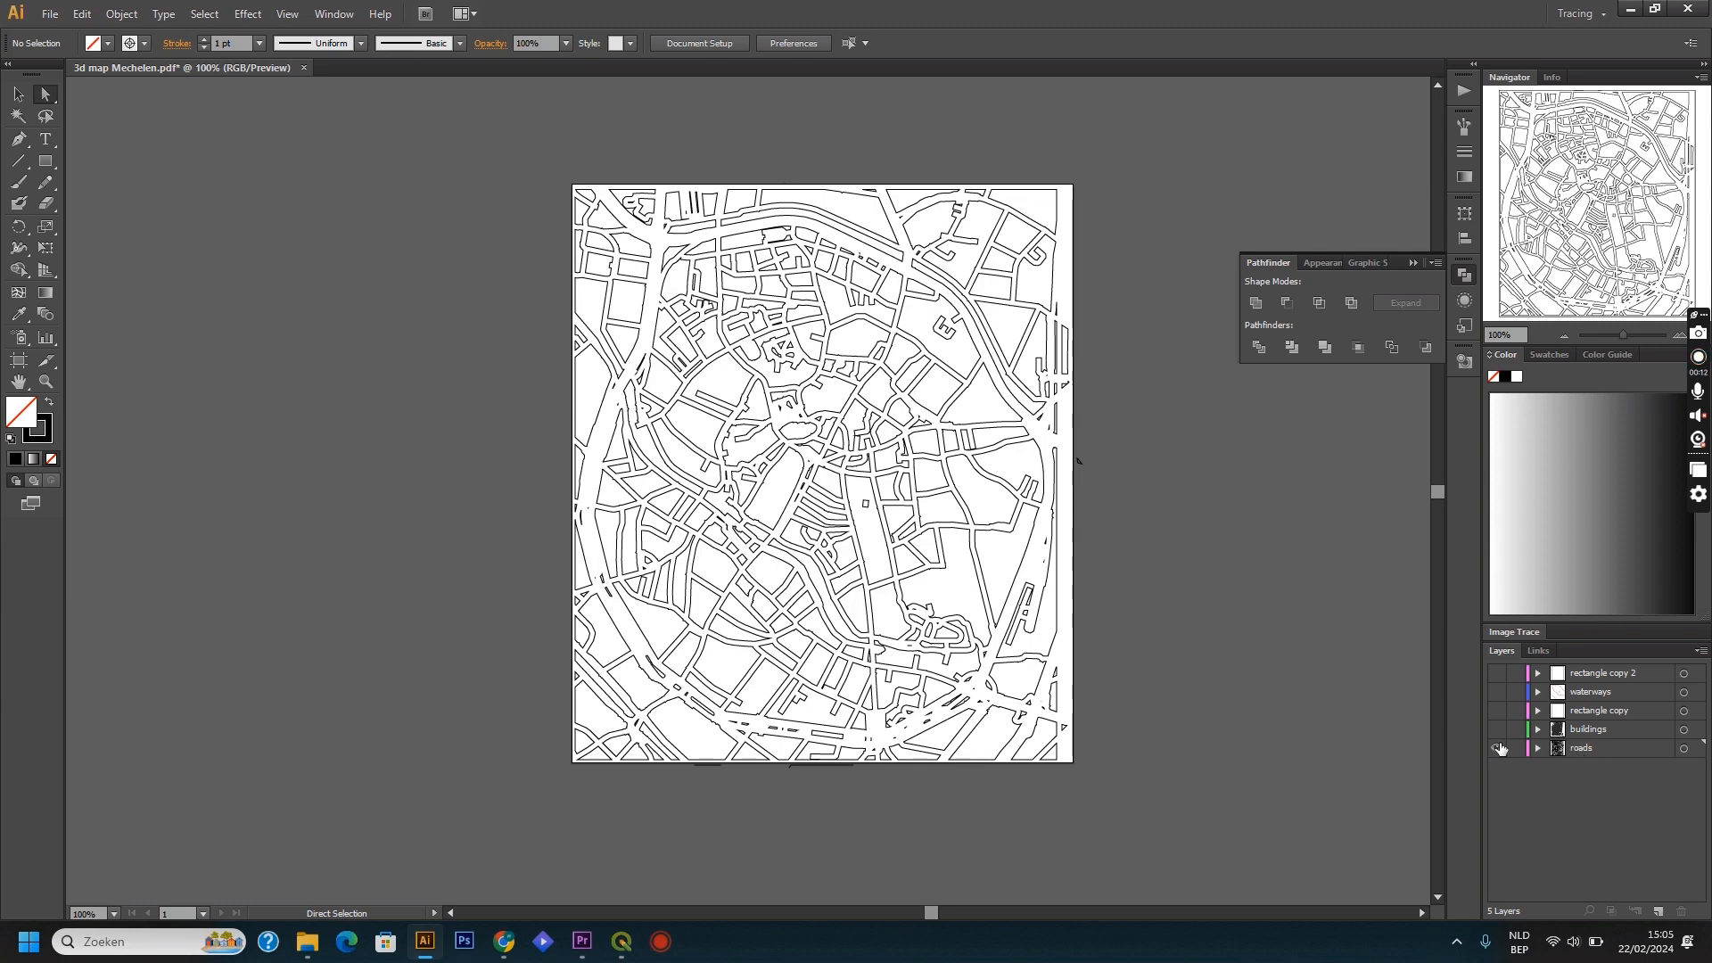
# Step: Hide the roads layer and make the buildings and rectangle copy layers visible
pyautogui.click(1498, 747)
pyautogui.click(1496, 728)
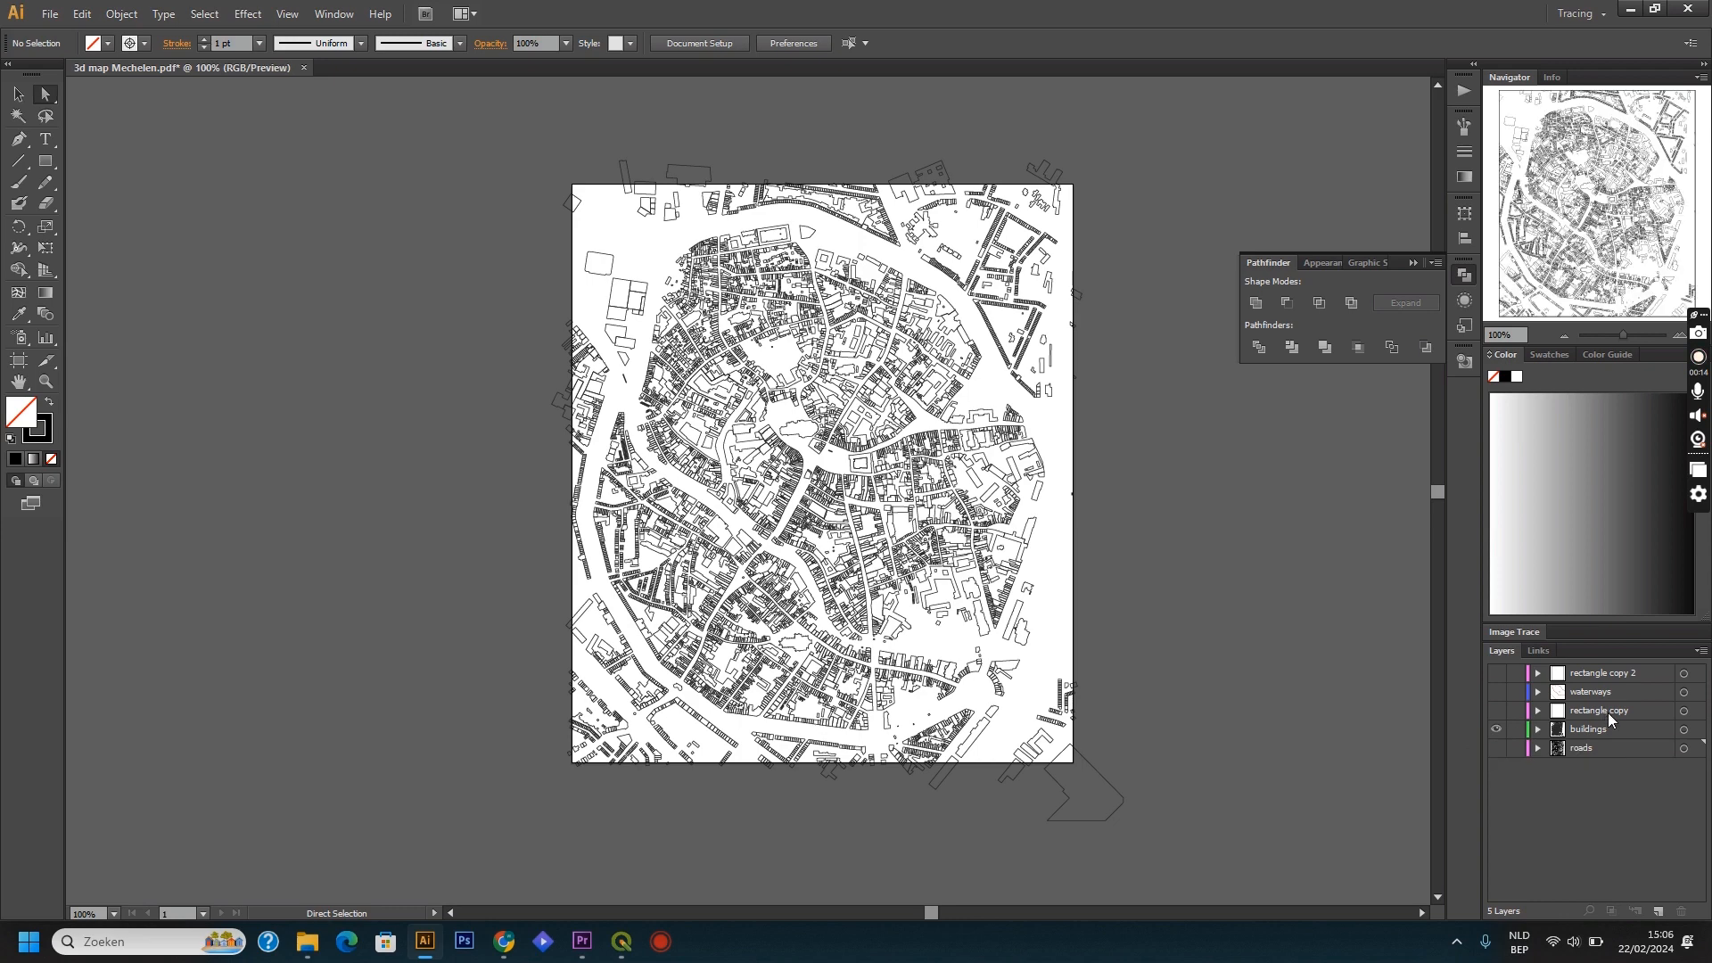
pyautogui.click(1497, 711)
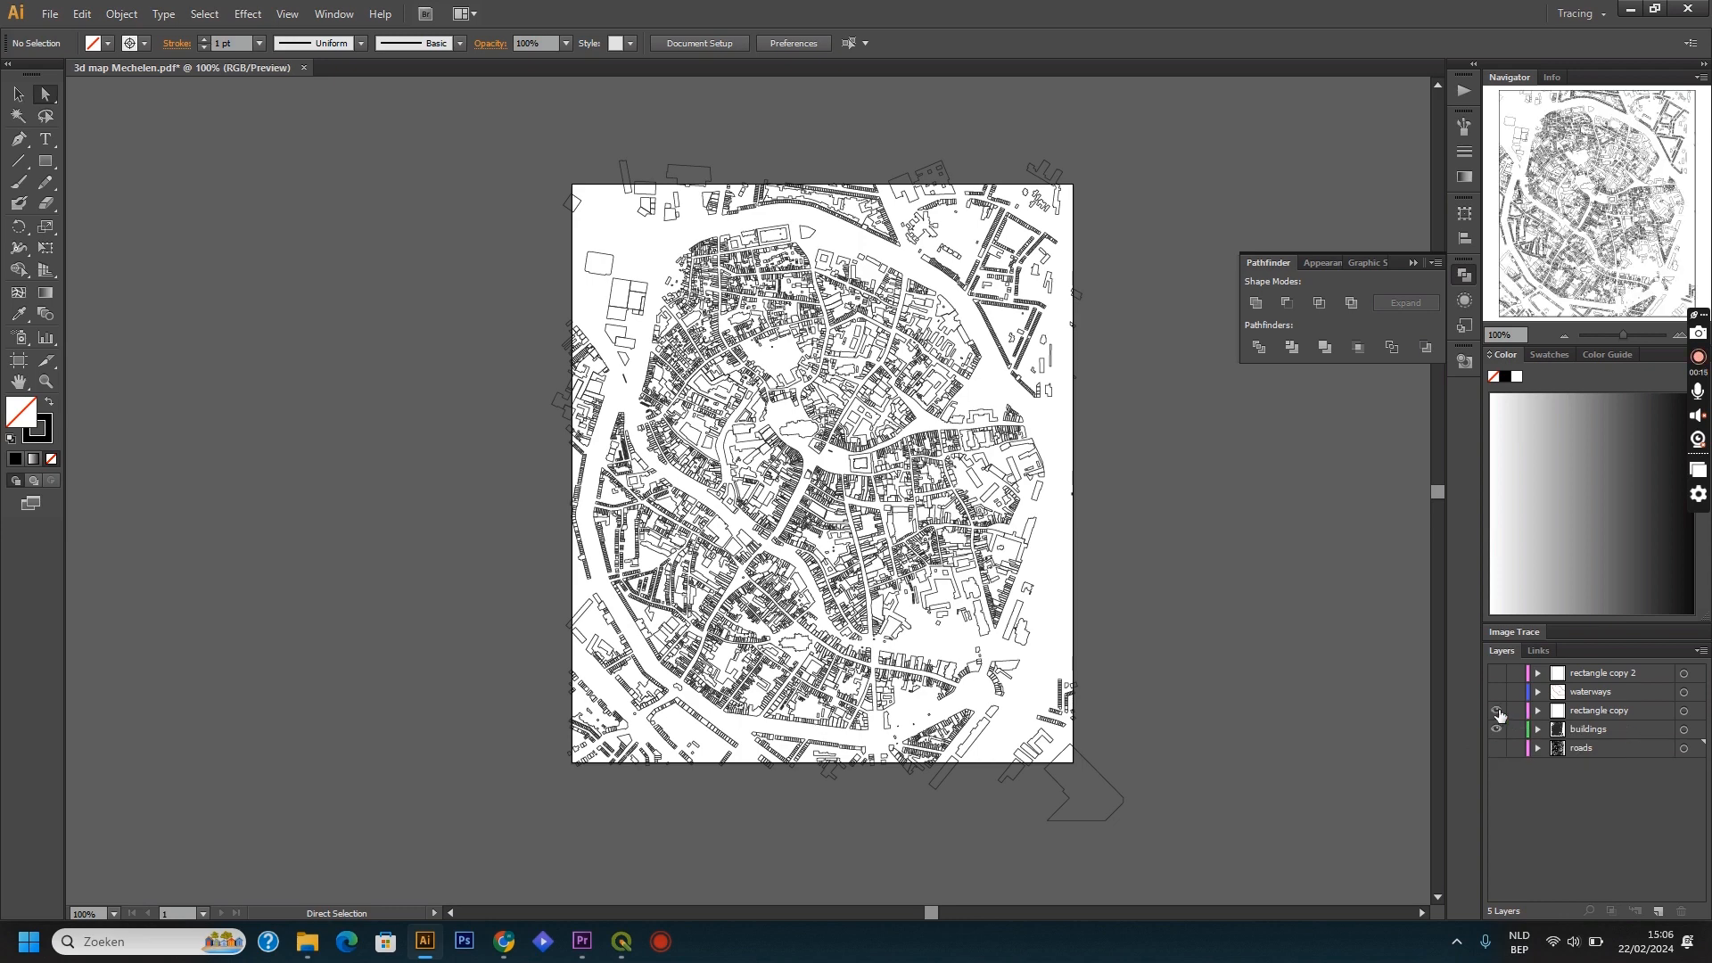
# Step: Give all artwork on the buildings layer a black fill and no stroke
pyautogui.click(1684, 730)
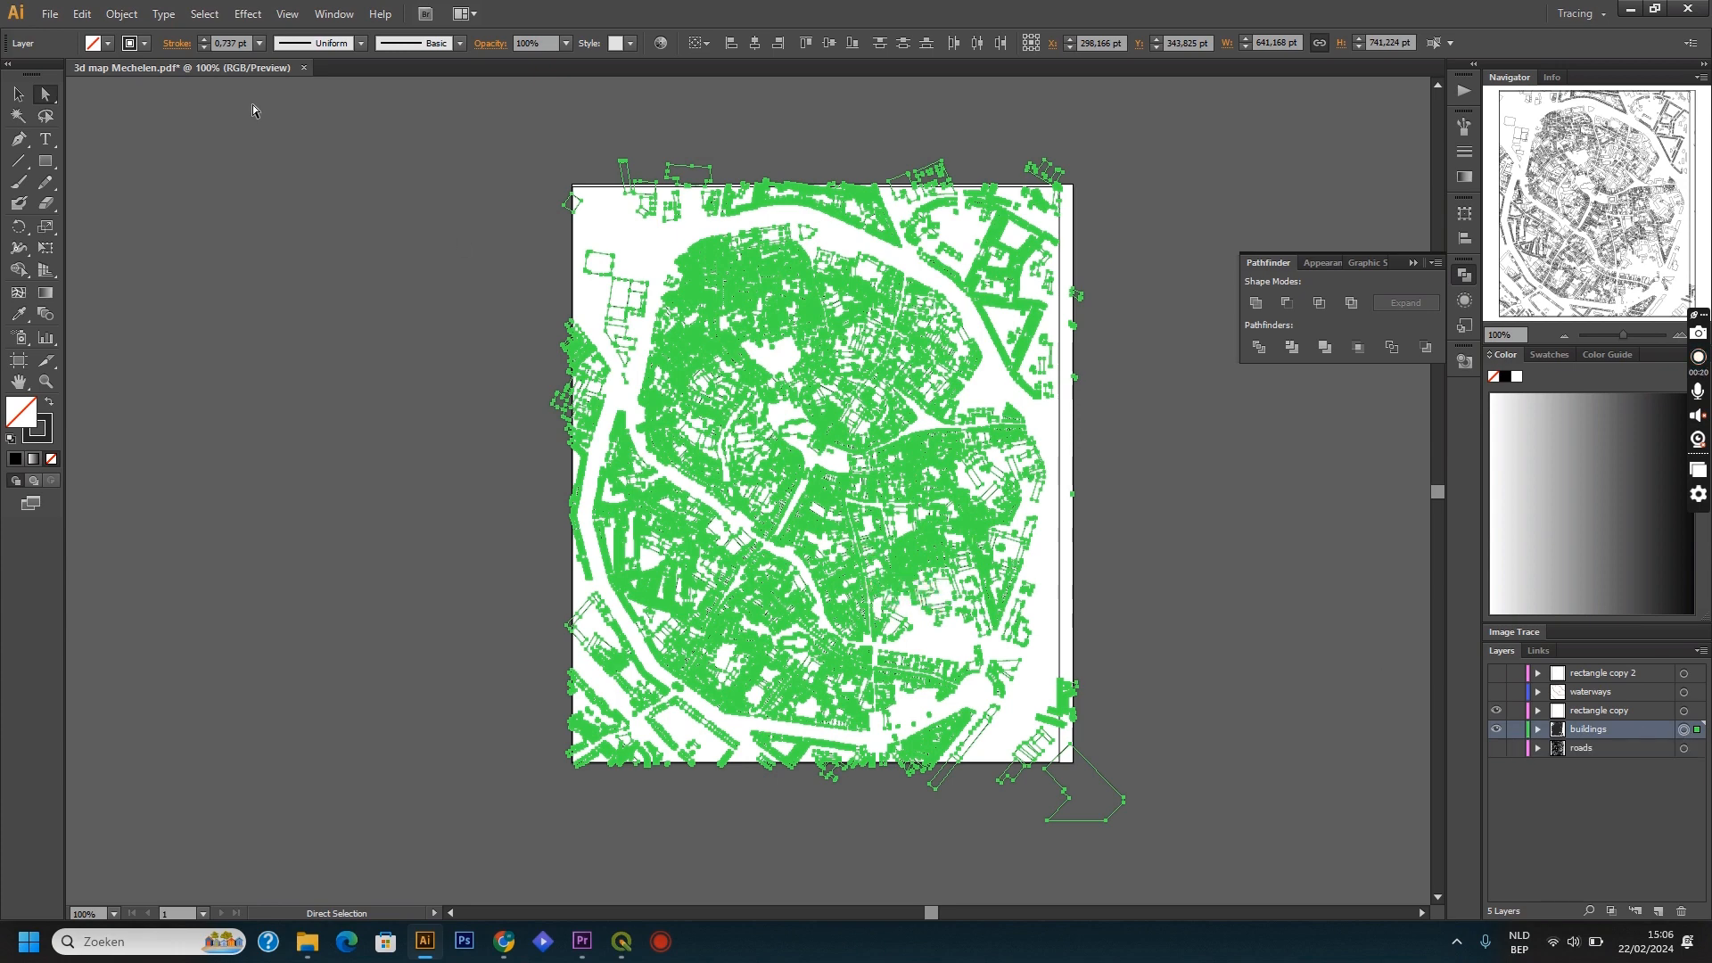
pyautogui.click(108, 43)
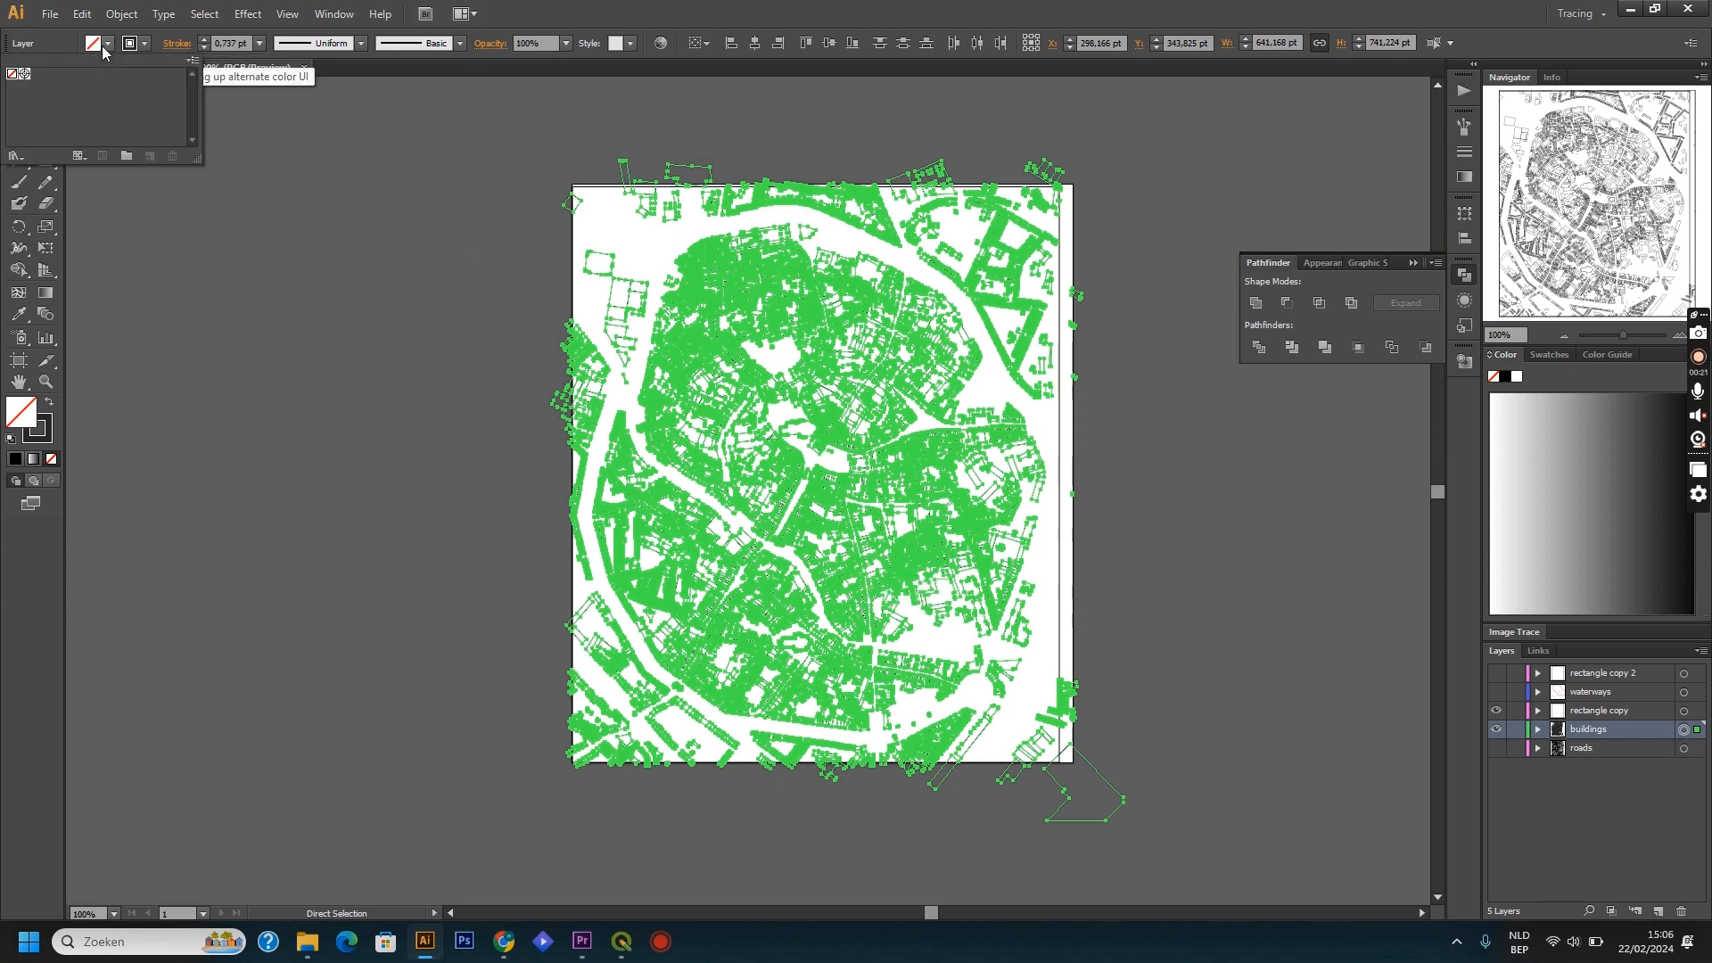
pyautogui.click(24, 74)
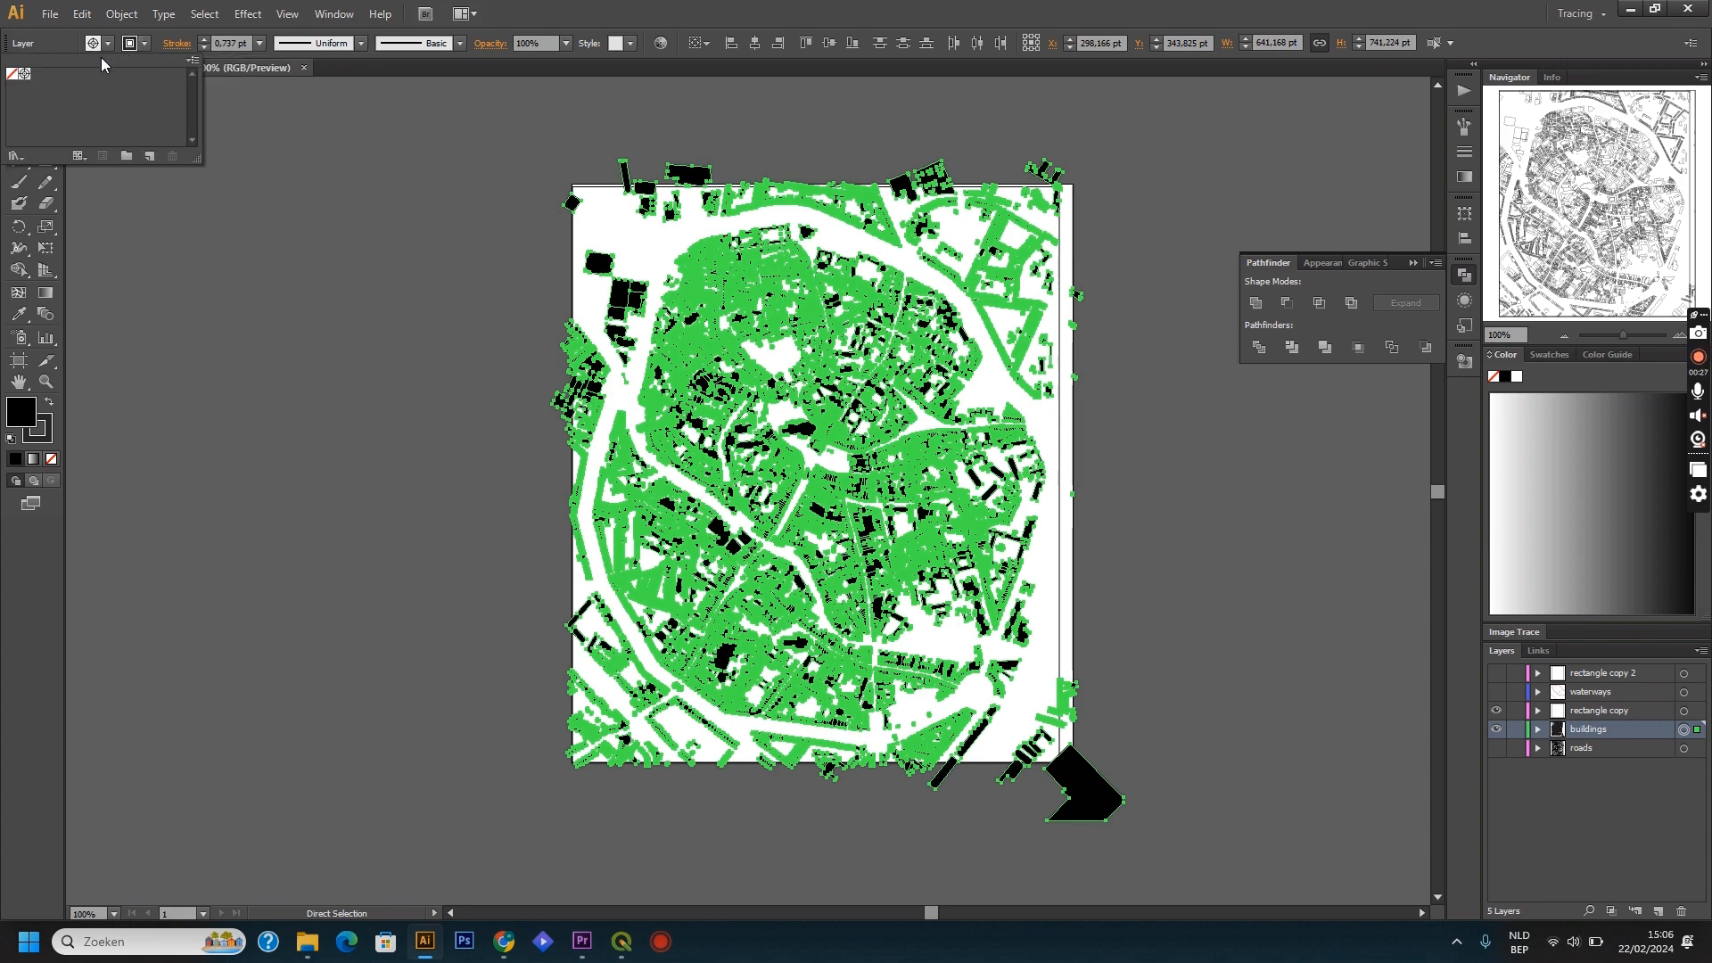
pyautogui.click(12, 76)
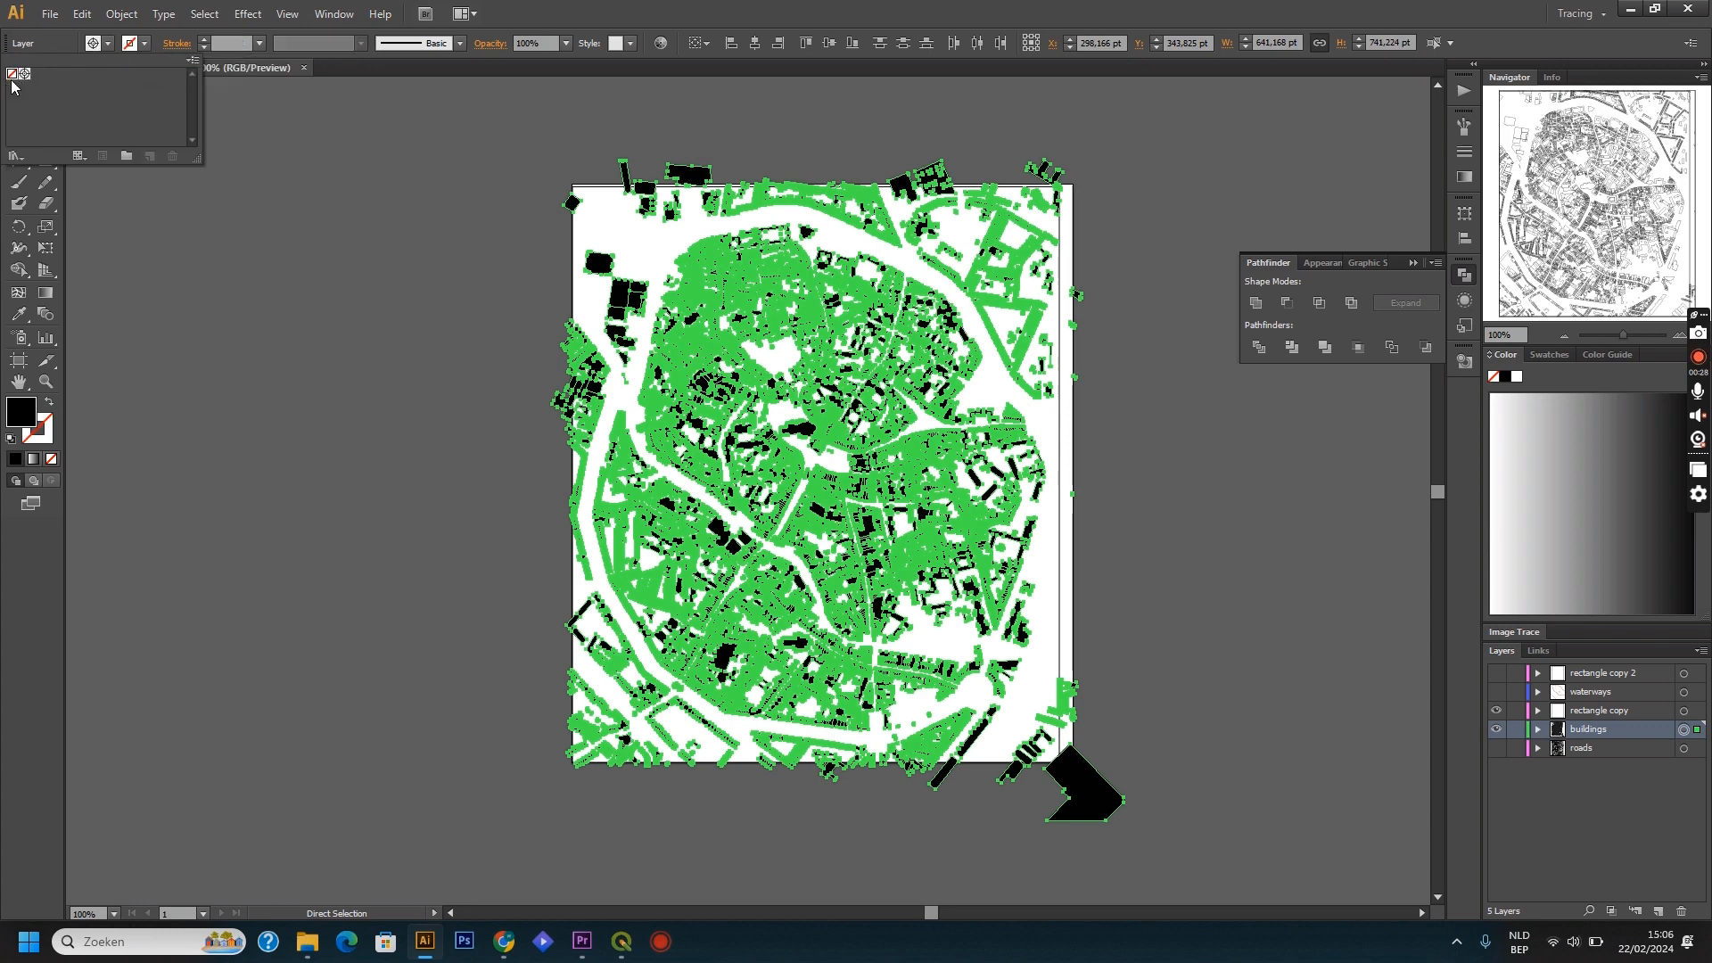
# Step: Make a clipping mask from the rectangle copy frame and all the buildings artwork
pyautogui.click(1684, 713)
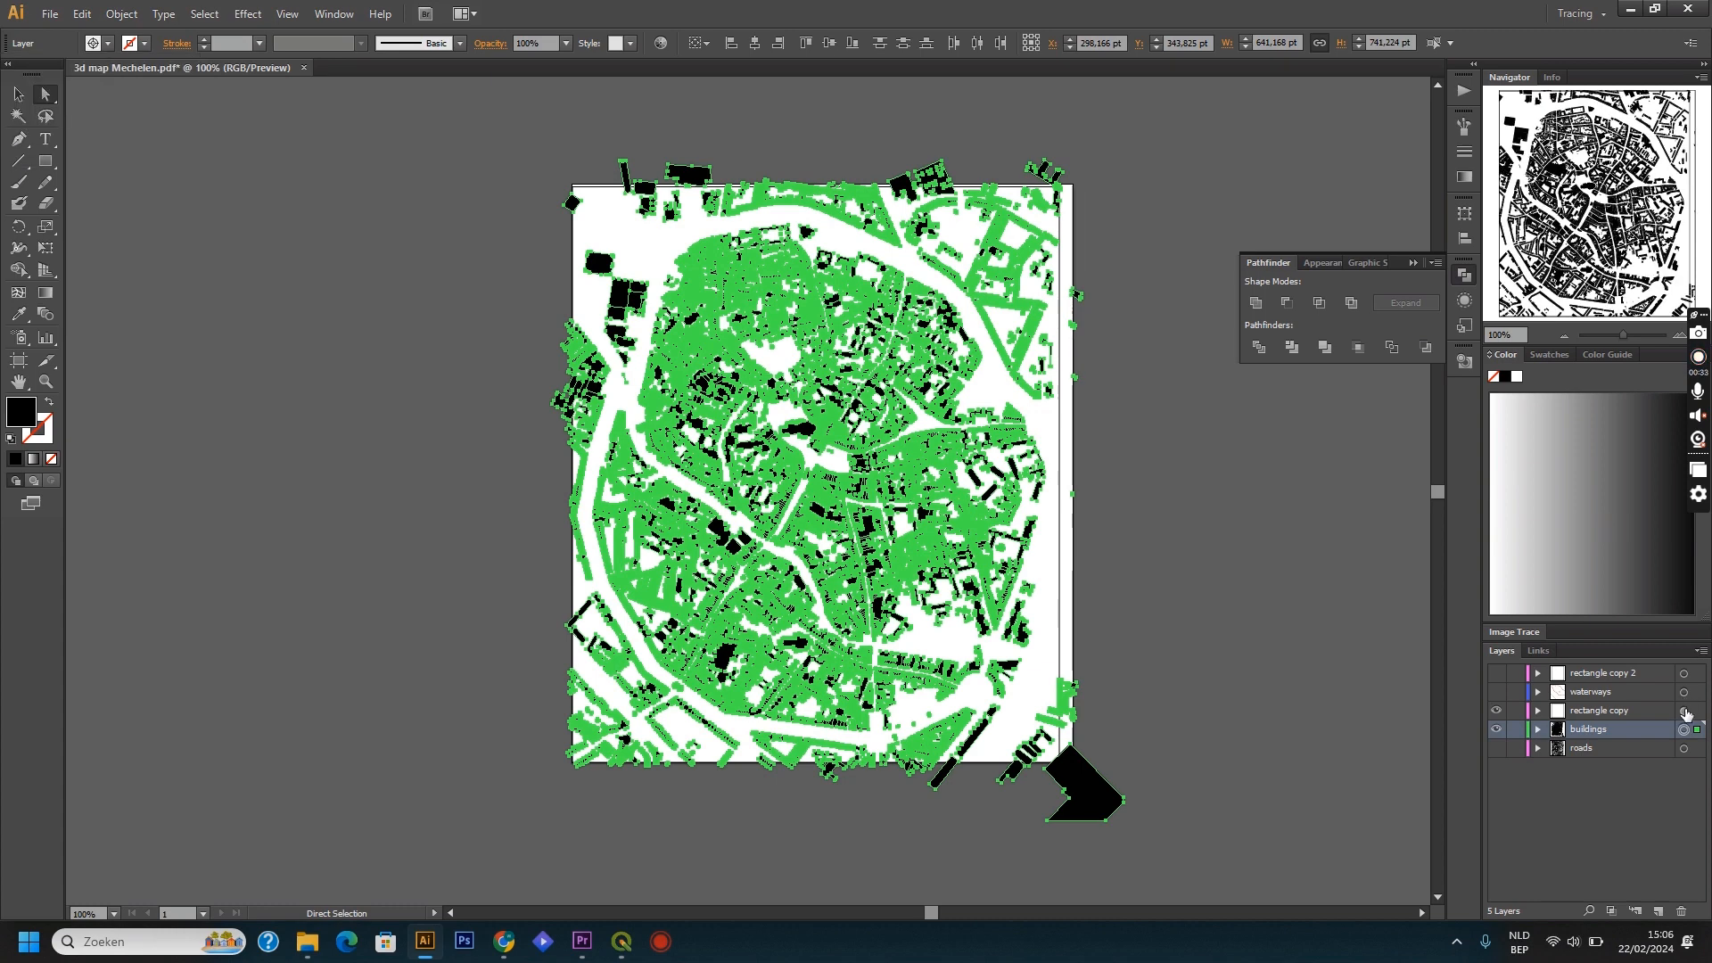
pyautogui.click(1684, 711)
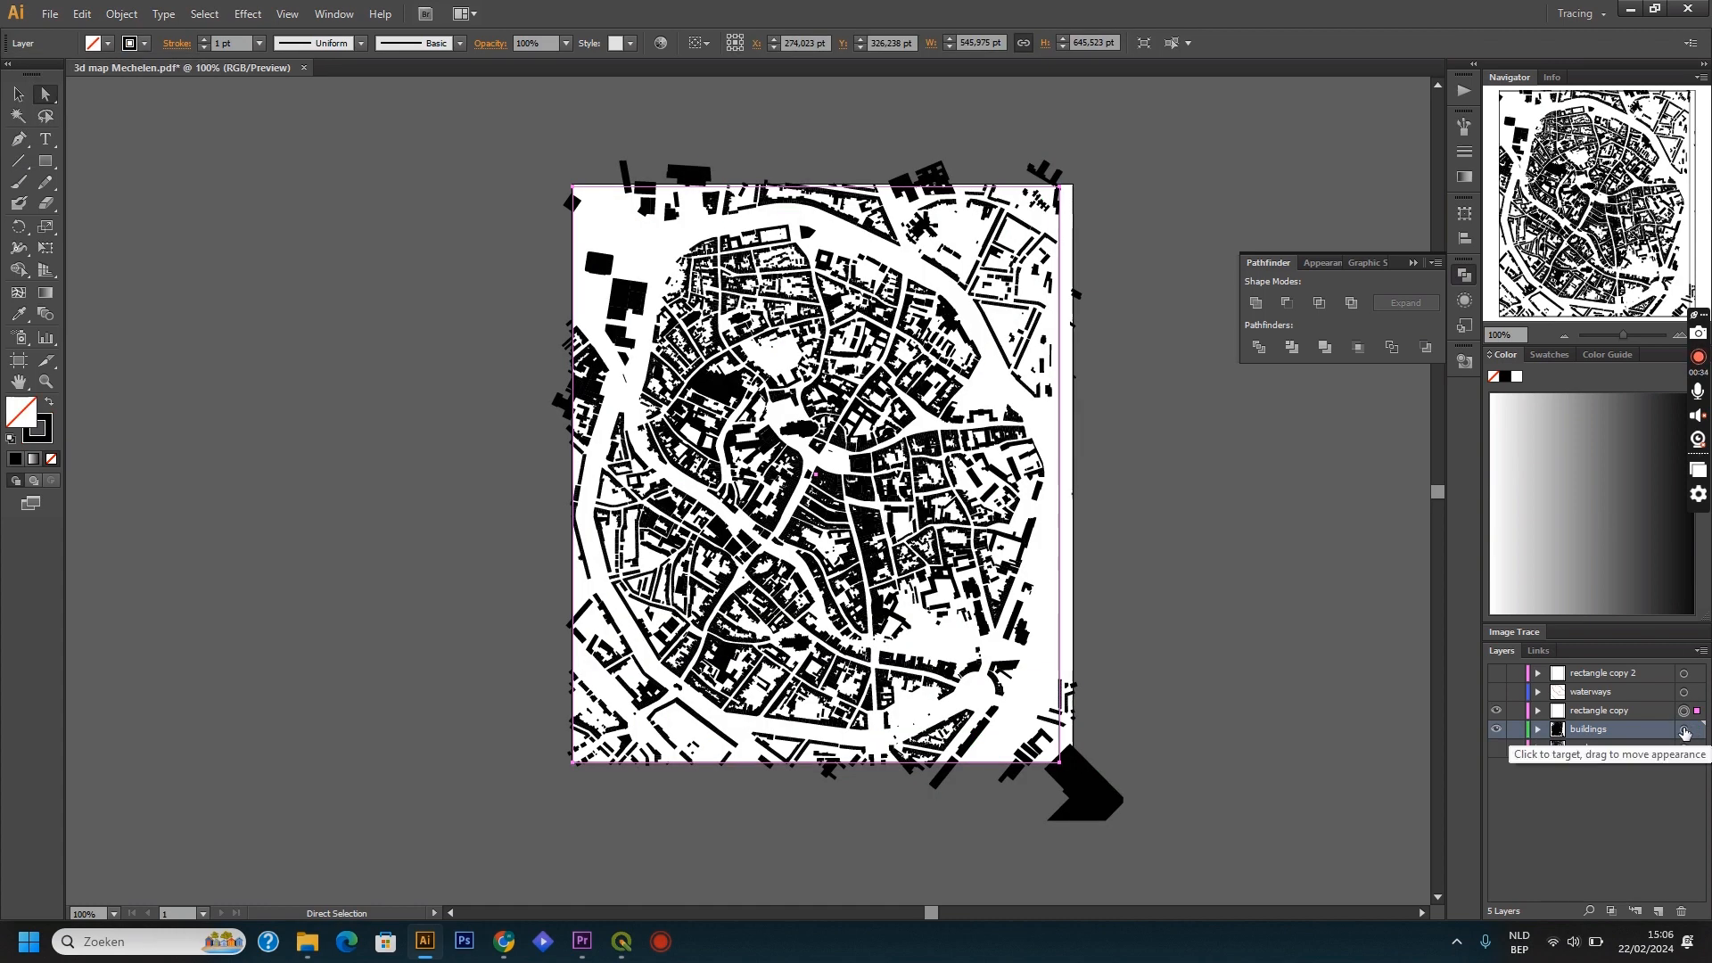
pyautogui.click(1684, 732)
pyautogui.rightClick(905, 524)
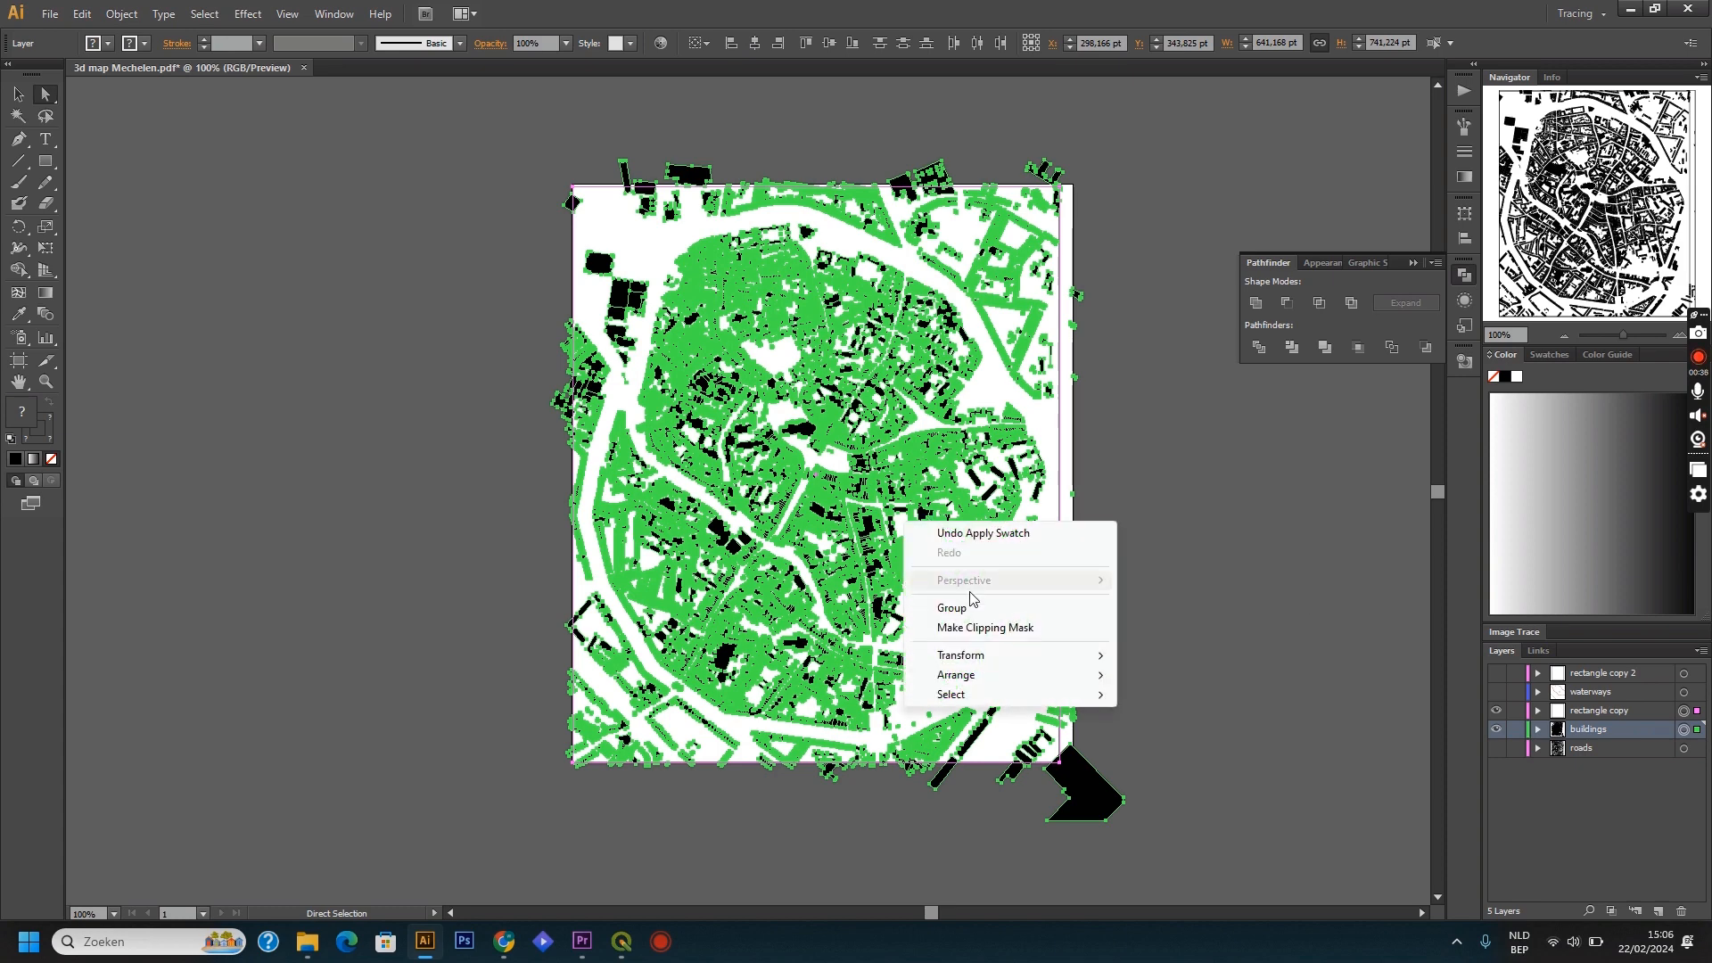
pyautogui.click(984, 626)
pyautogui.click(1495, 709)
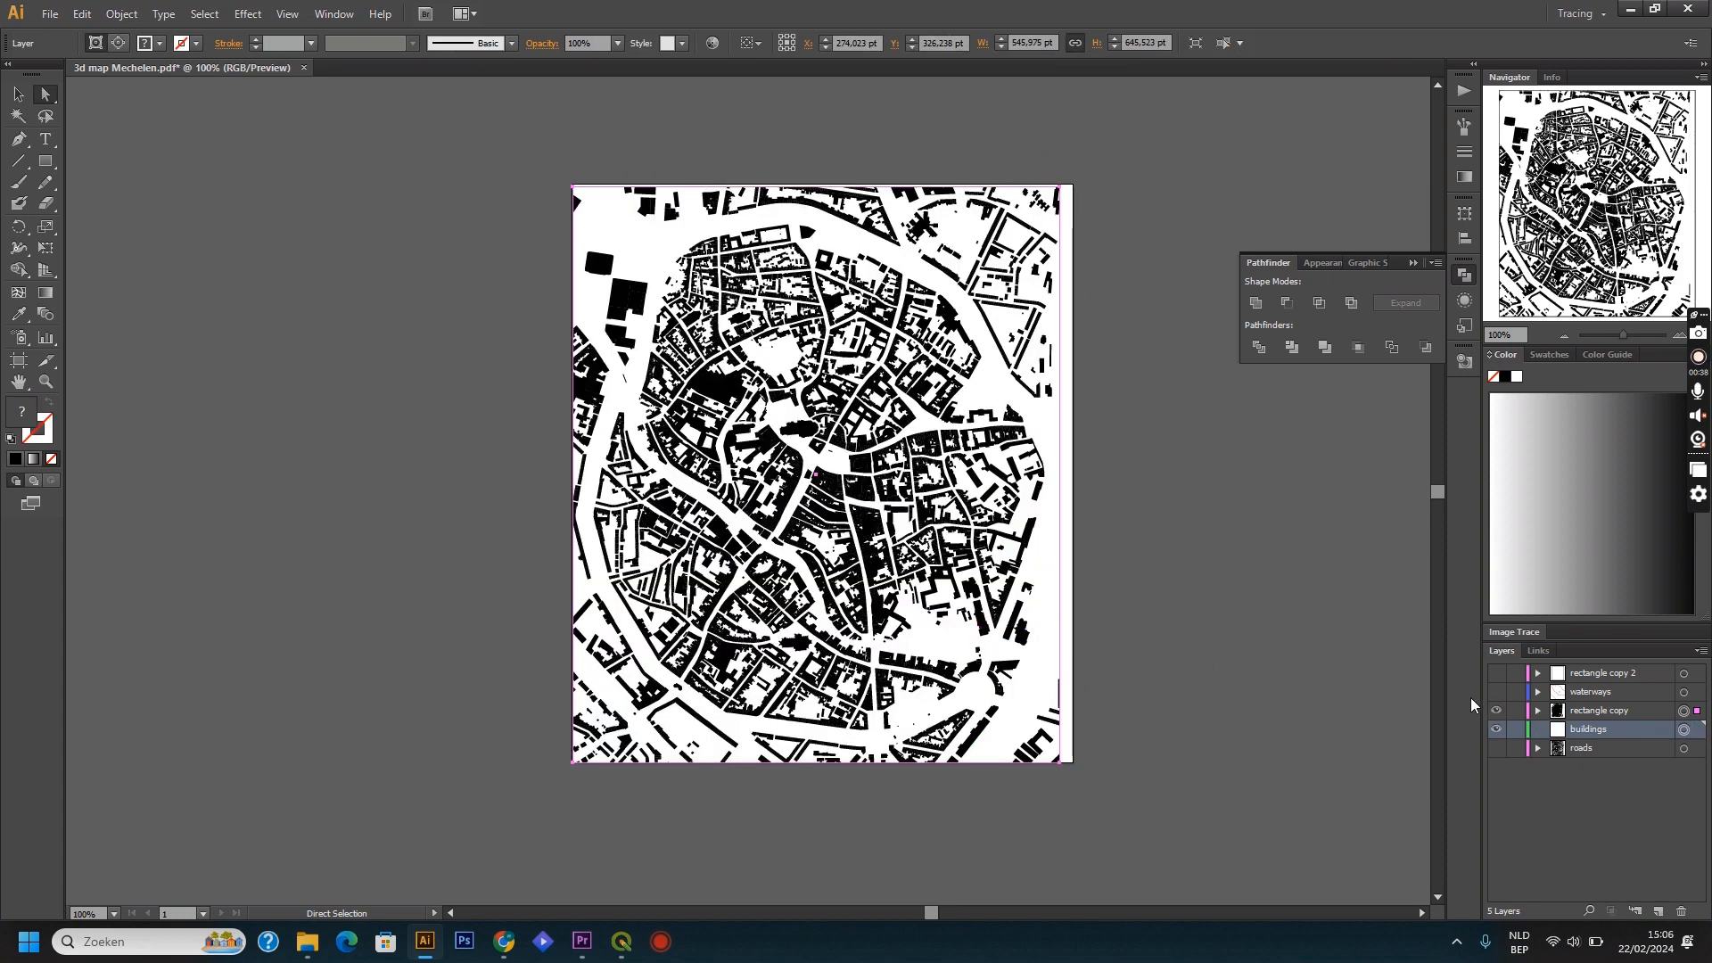
# Step: Expand the rectangle copy layer's clip group and move its clipping path out of the group, directly under the layer
pyautogui.click(1596, 711)
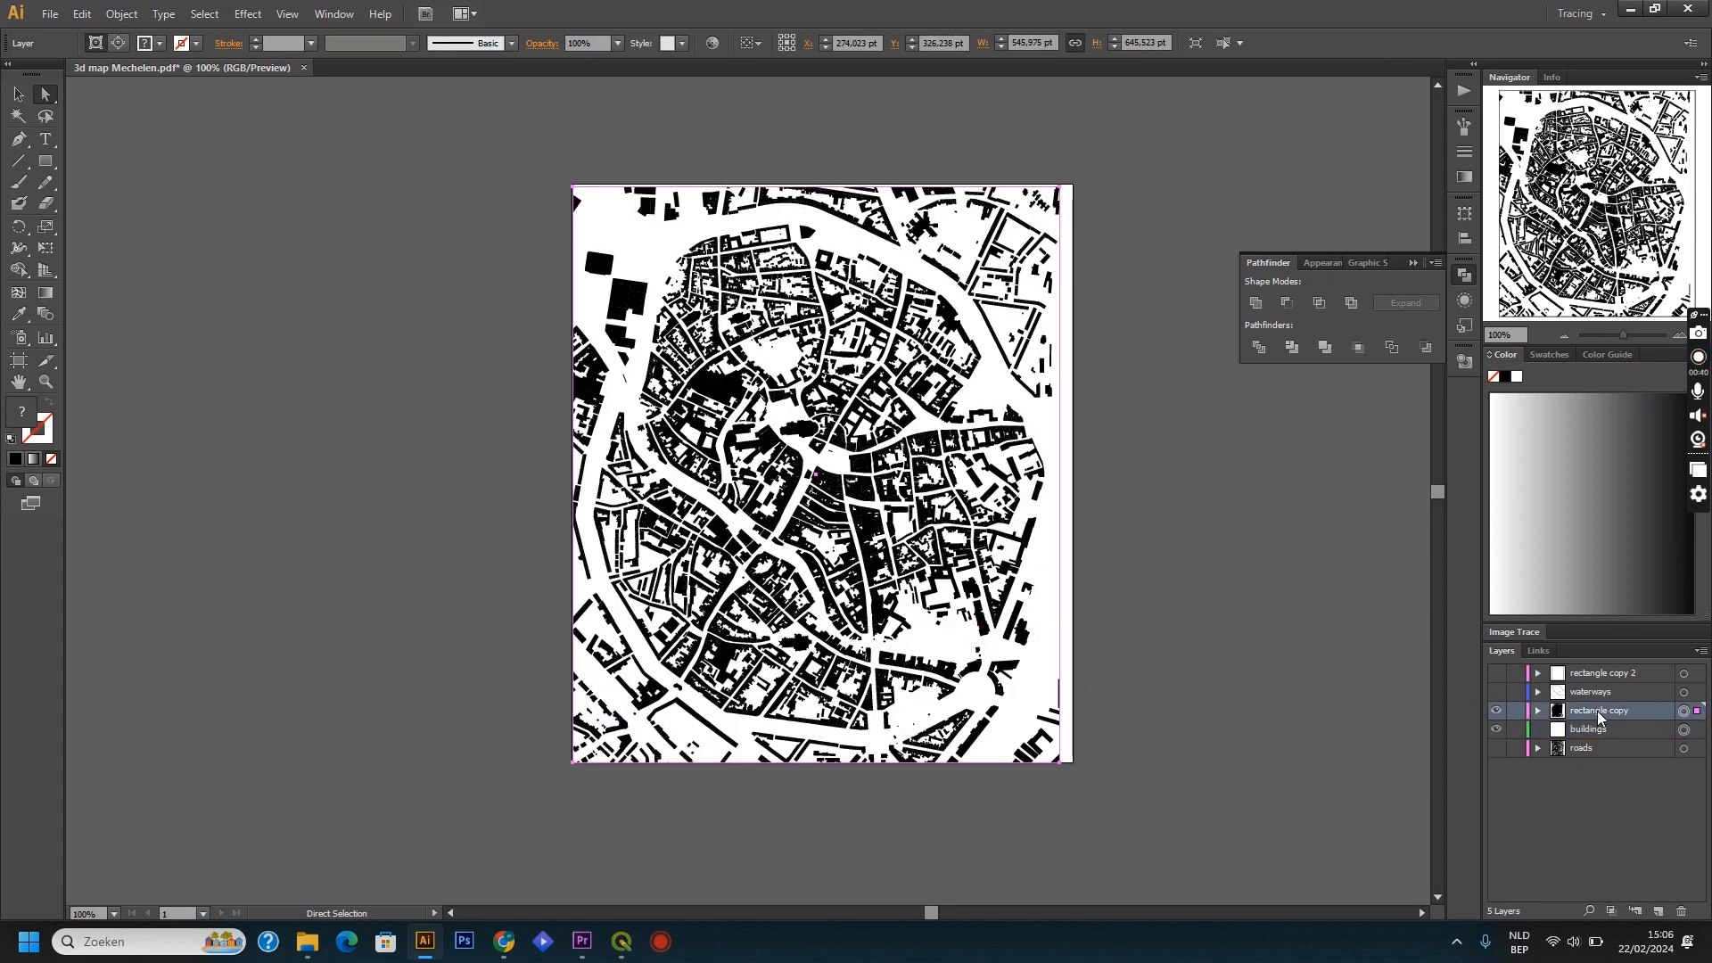
pyautogui.click(1538, 711)
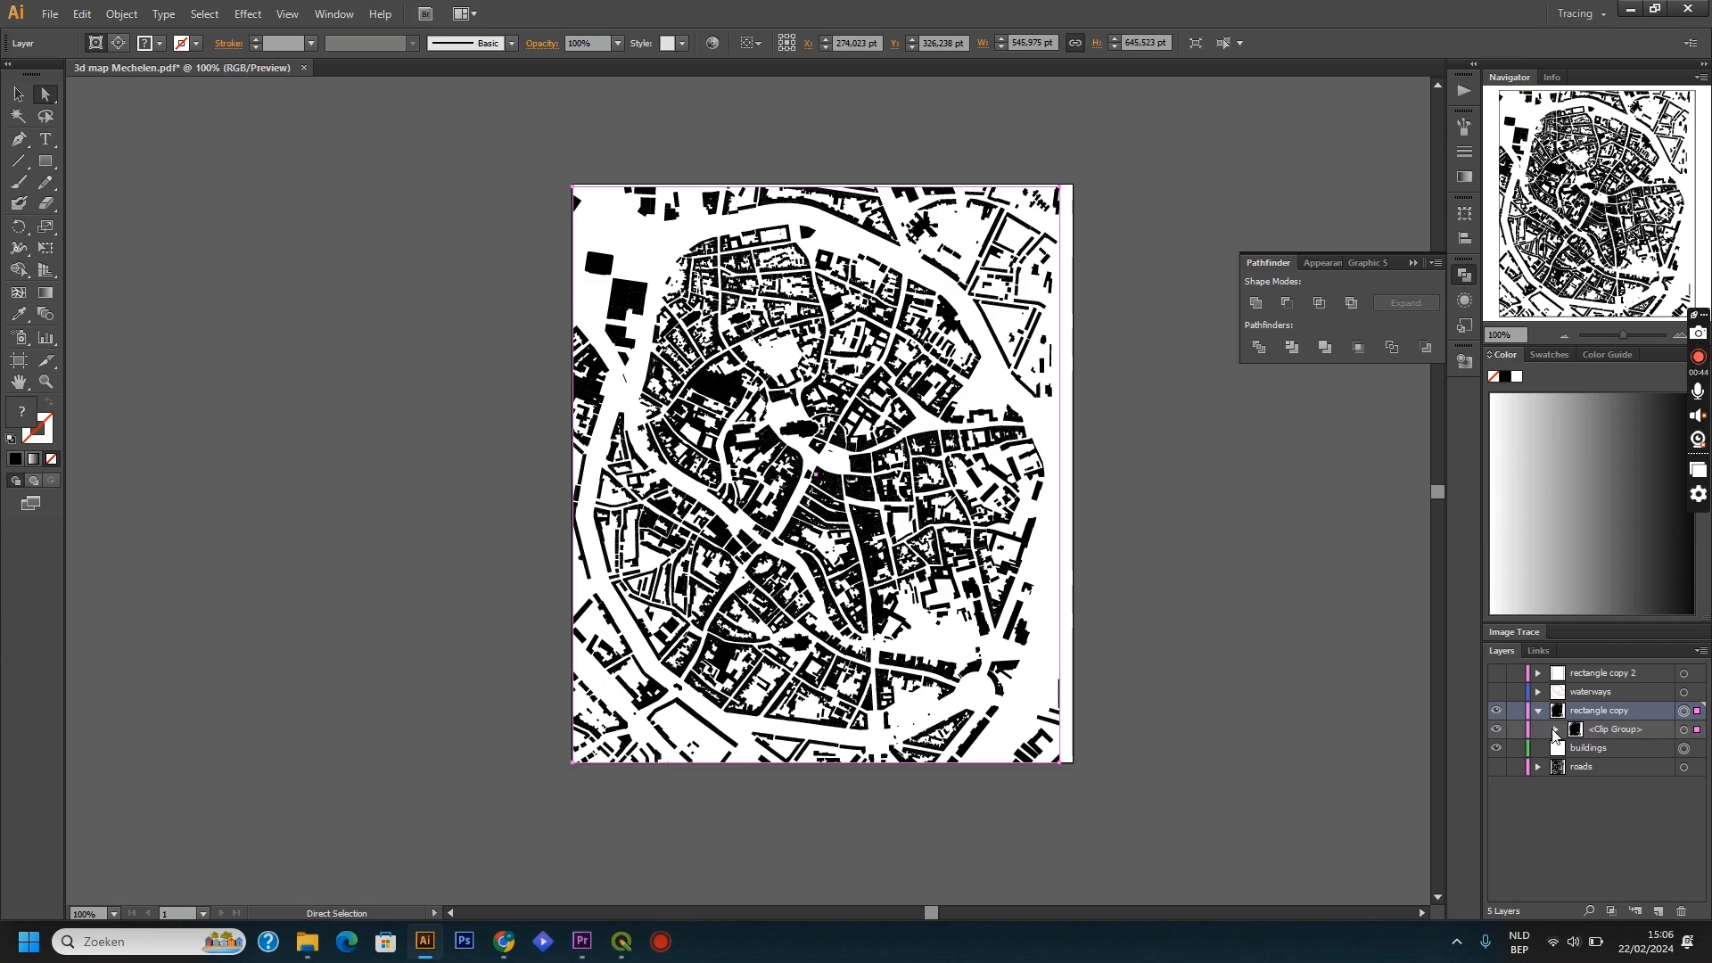
pyautogui.click(1555, 733)
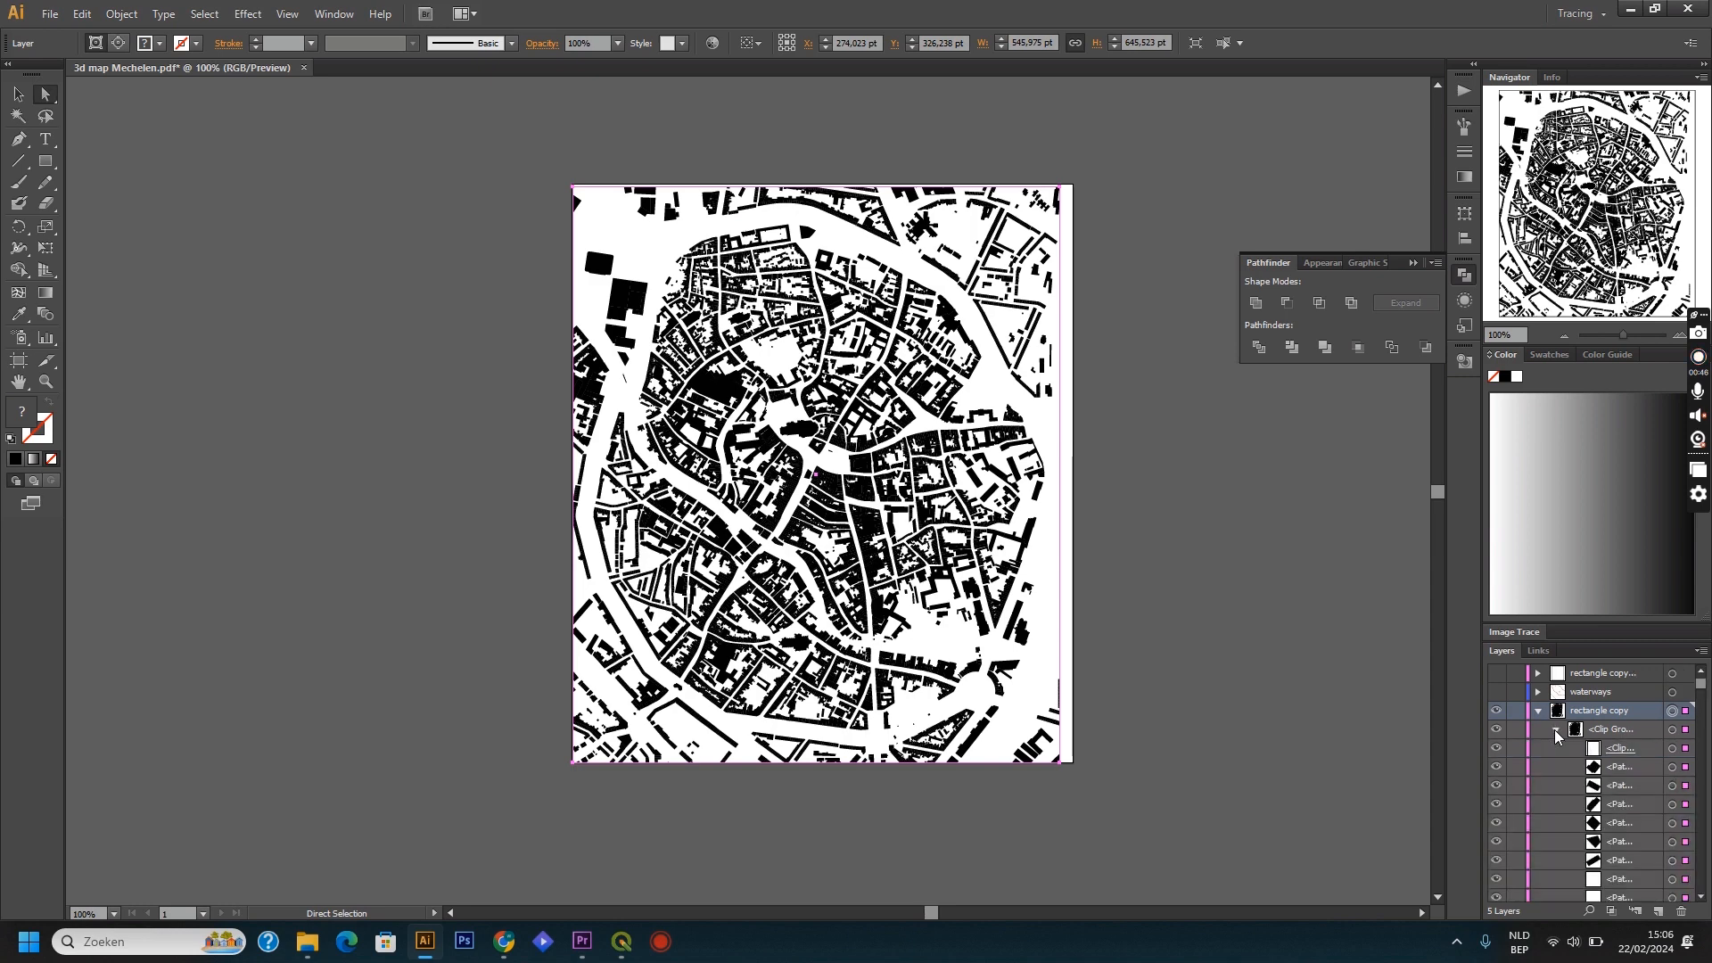
pyautogui.click(1642, 751)
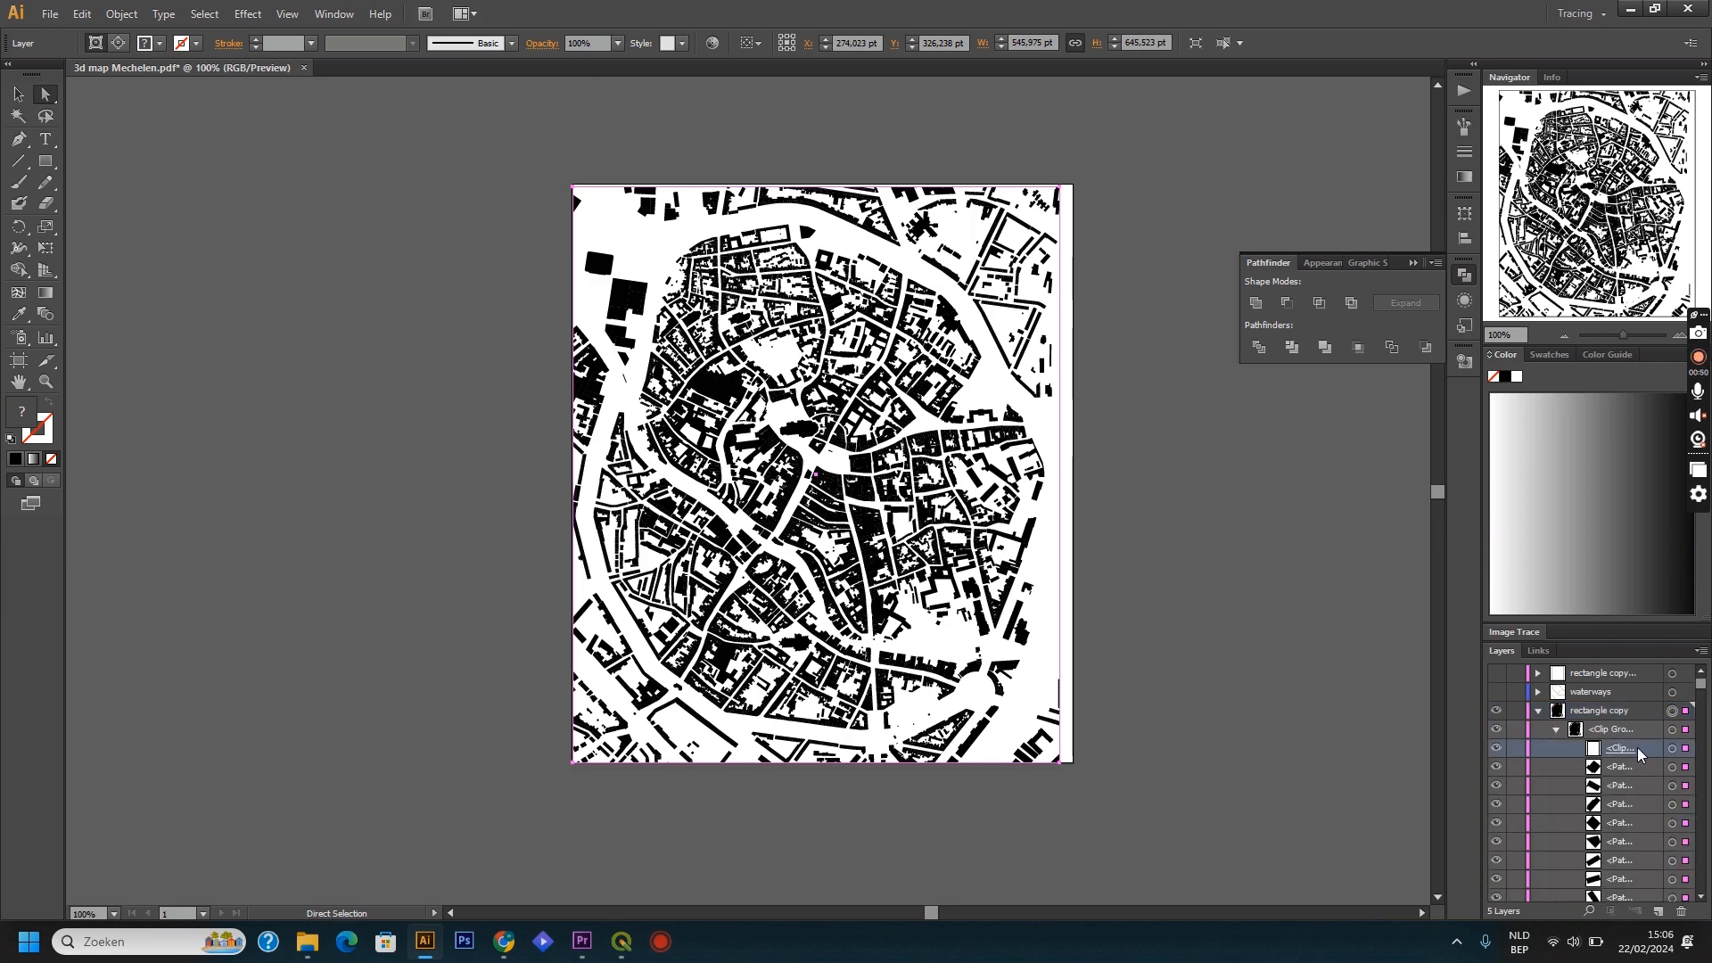
pyautogui.moveTo(1636, 747); pyautogui.dragTo(1645, 719)
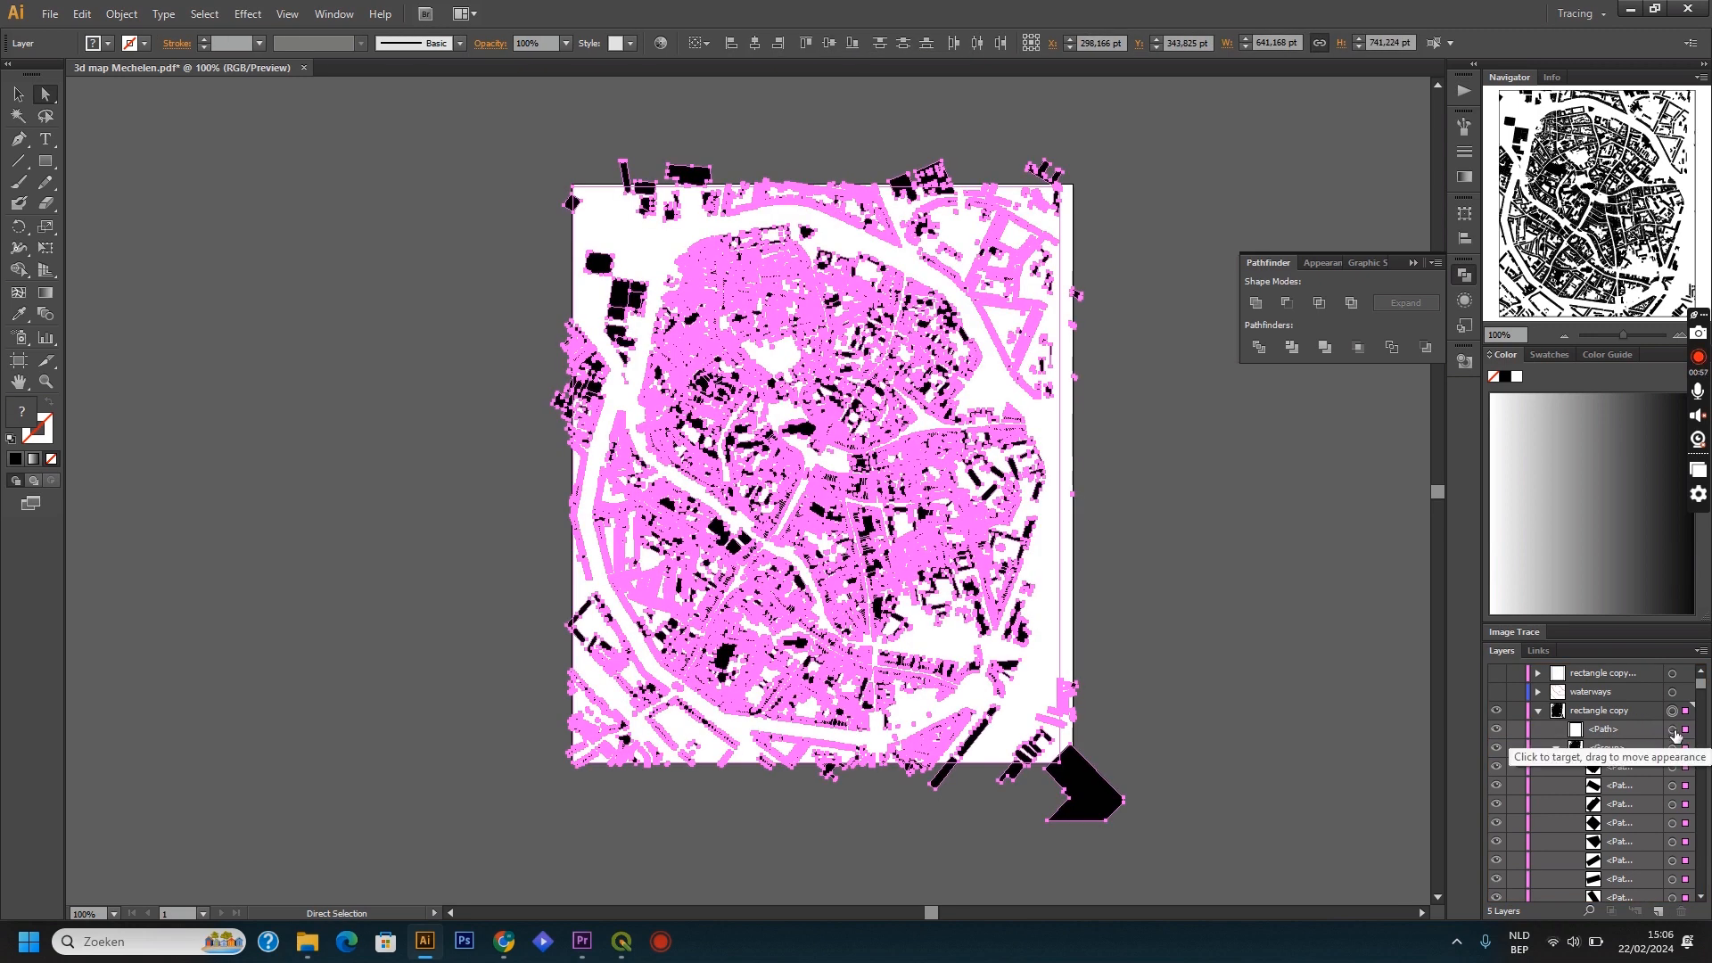
# Step: Crop the buildings group to the frame path in the rectangle copy layer with Pathfinder Crop
pyautogui.click(1673, 733)
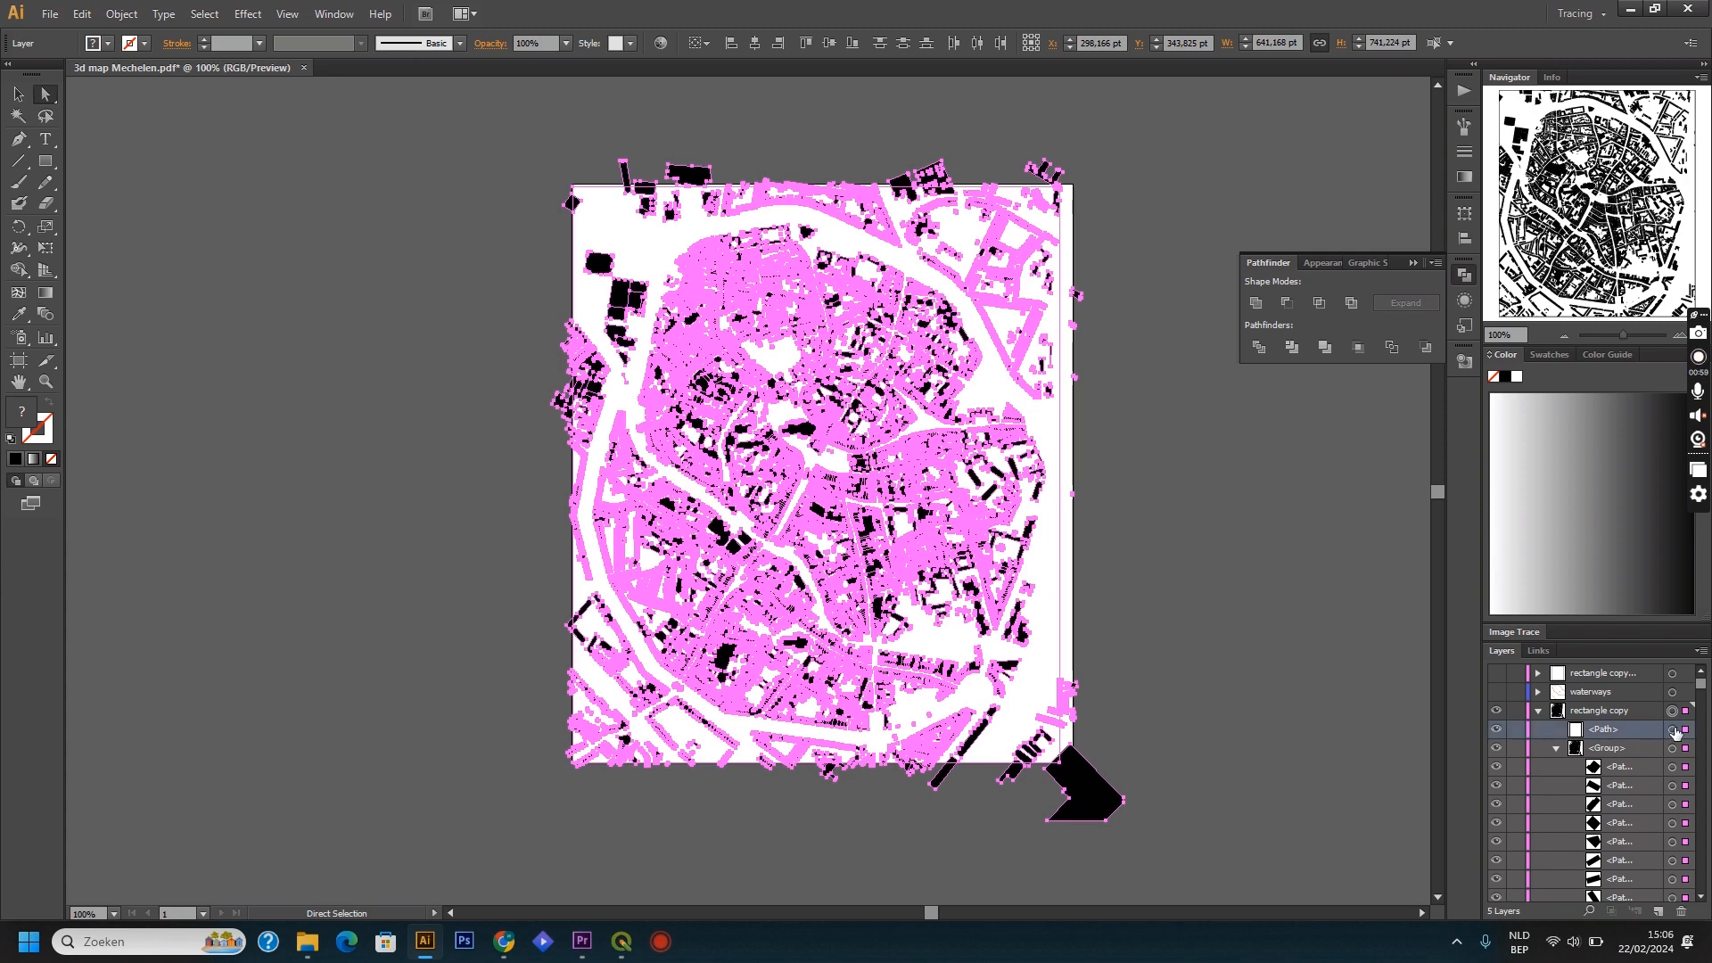
pyautogui.click(1673, 731)
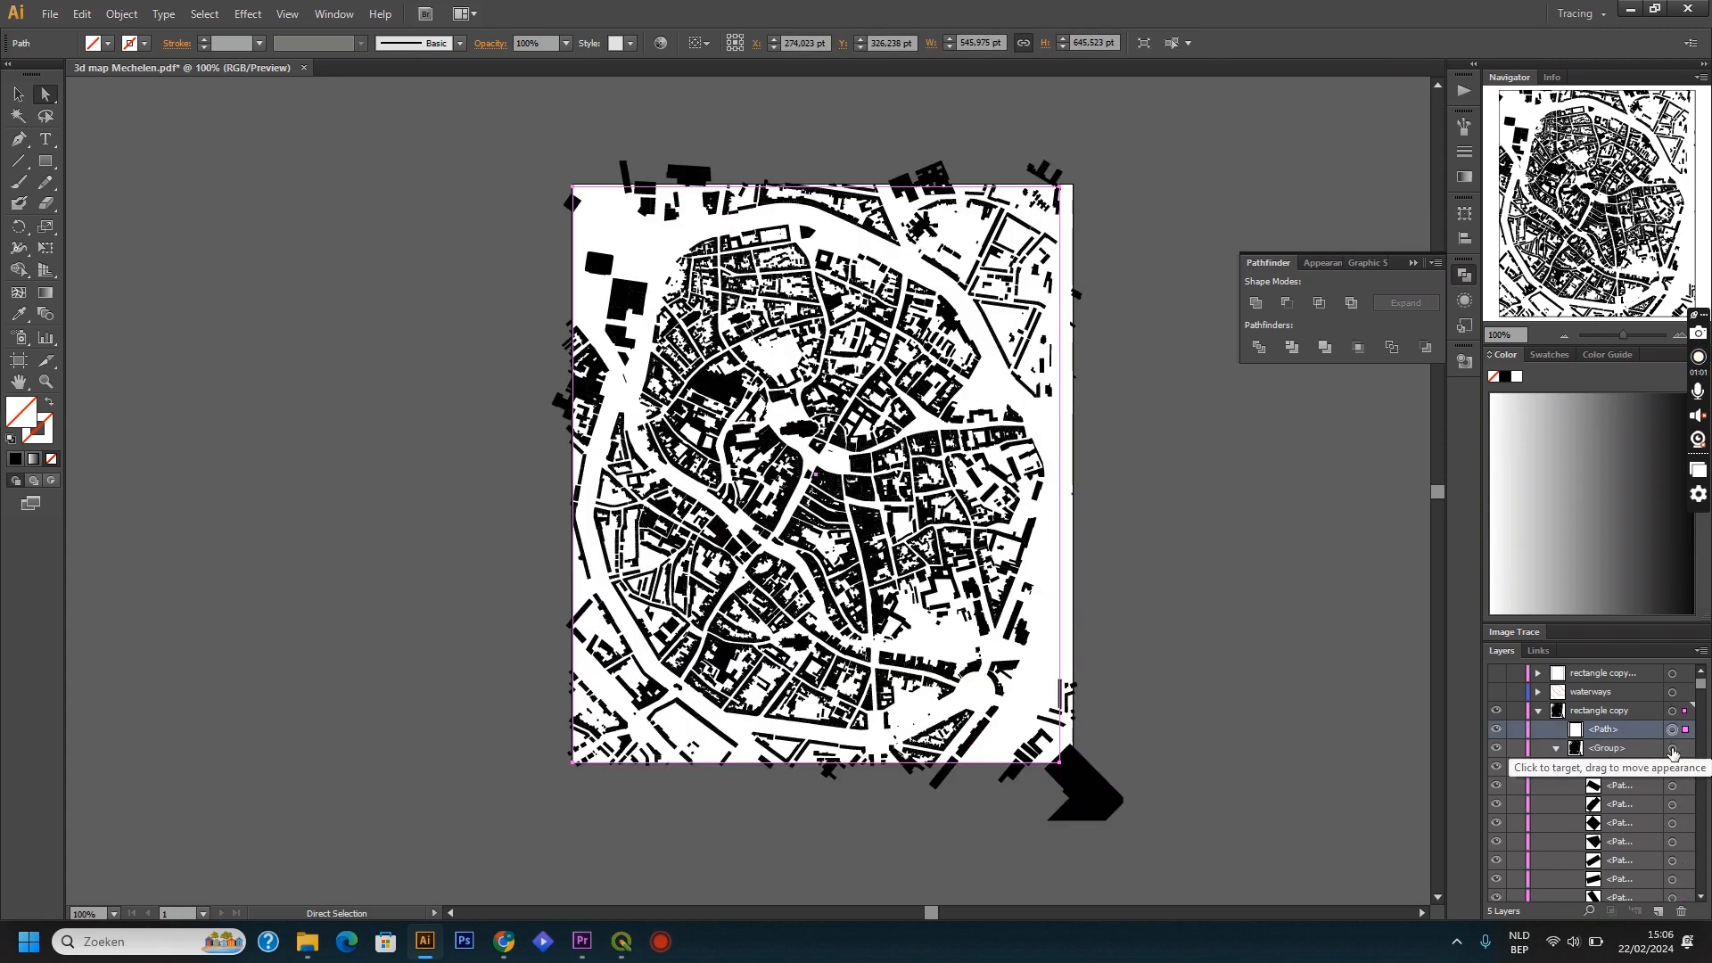
pyautogui.keyDown('shift'); pyautogui.click(1672, 749); pyautogui.keyUp('shift')
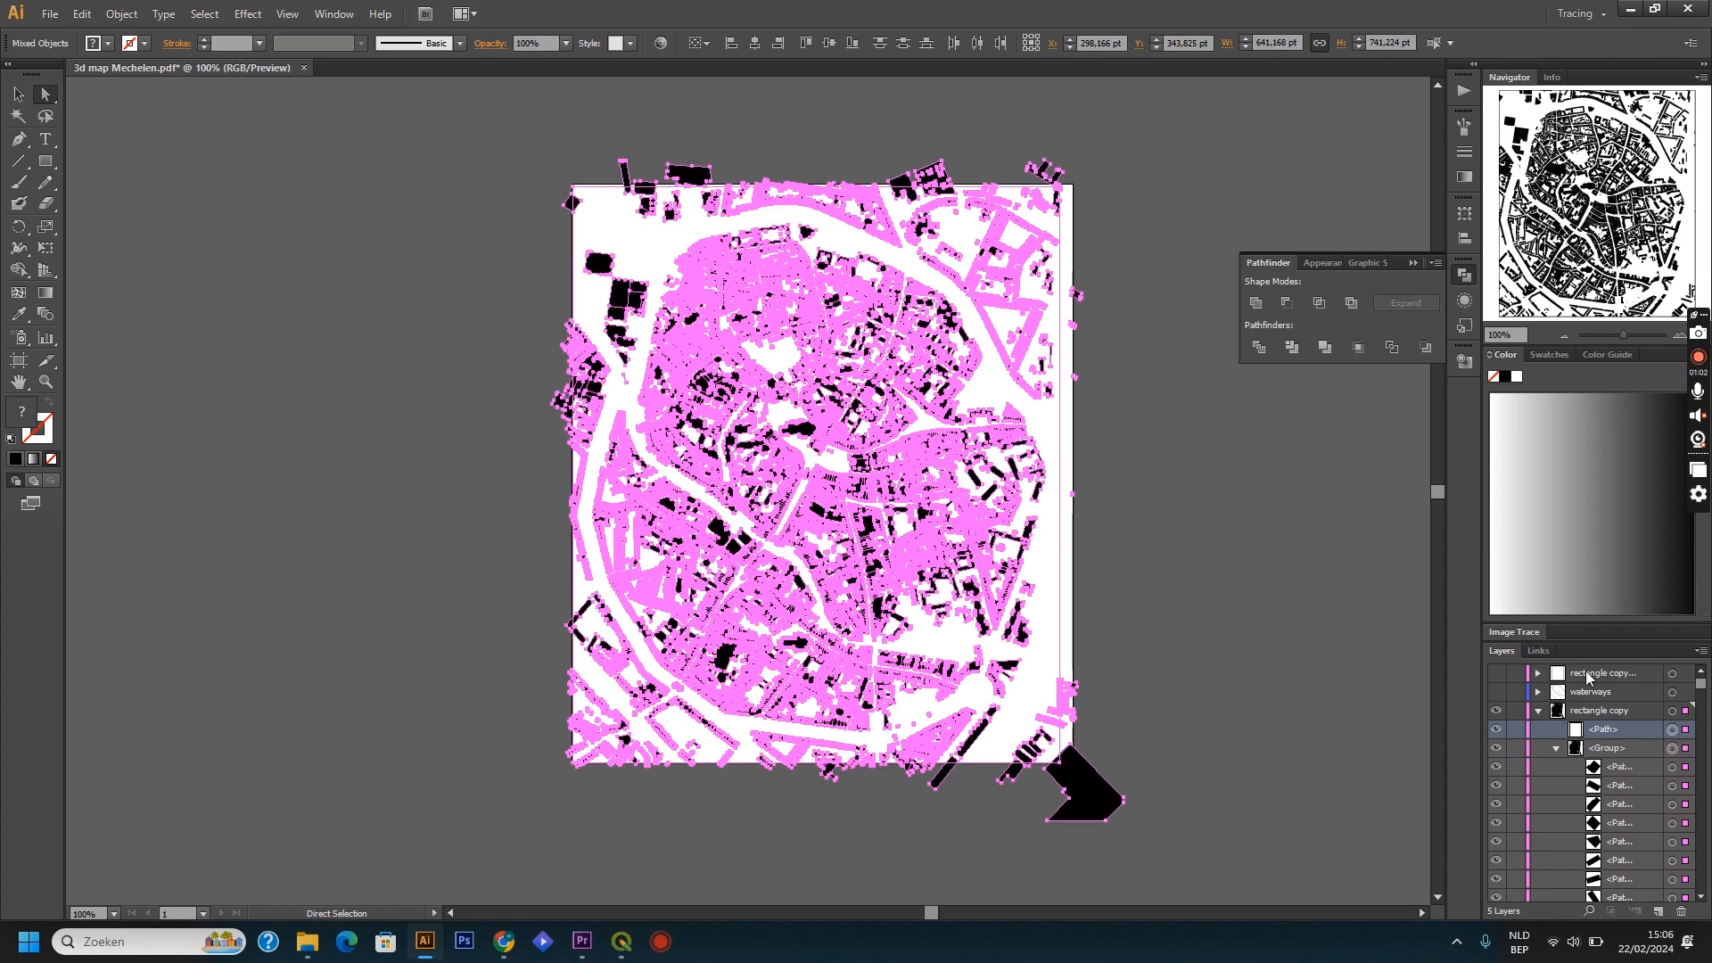
pyautogui.click(1356, 353)
pyautogui.click(1275, 475)
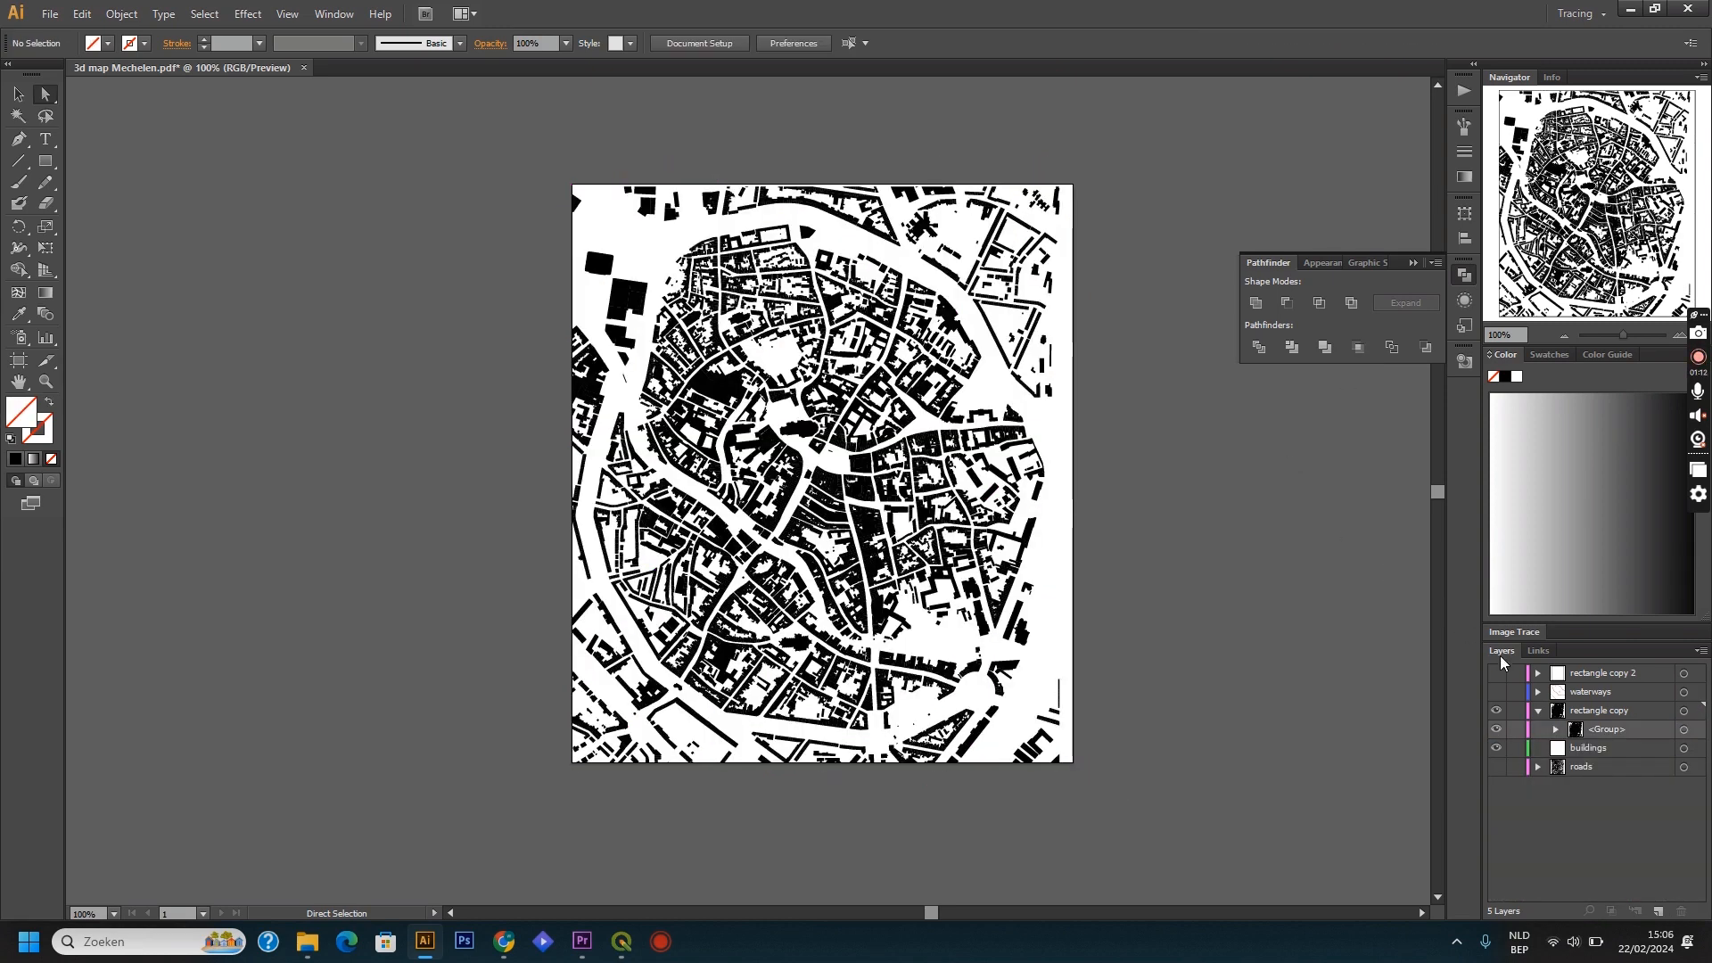
# Step: Delete the empty buildings layer and rename the rectangle copy layer as buildings
pyautogui.click(1538, 711)
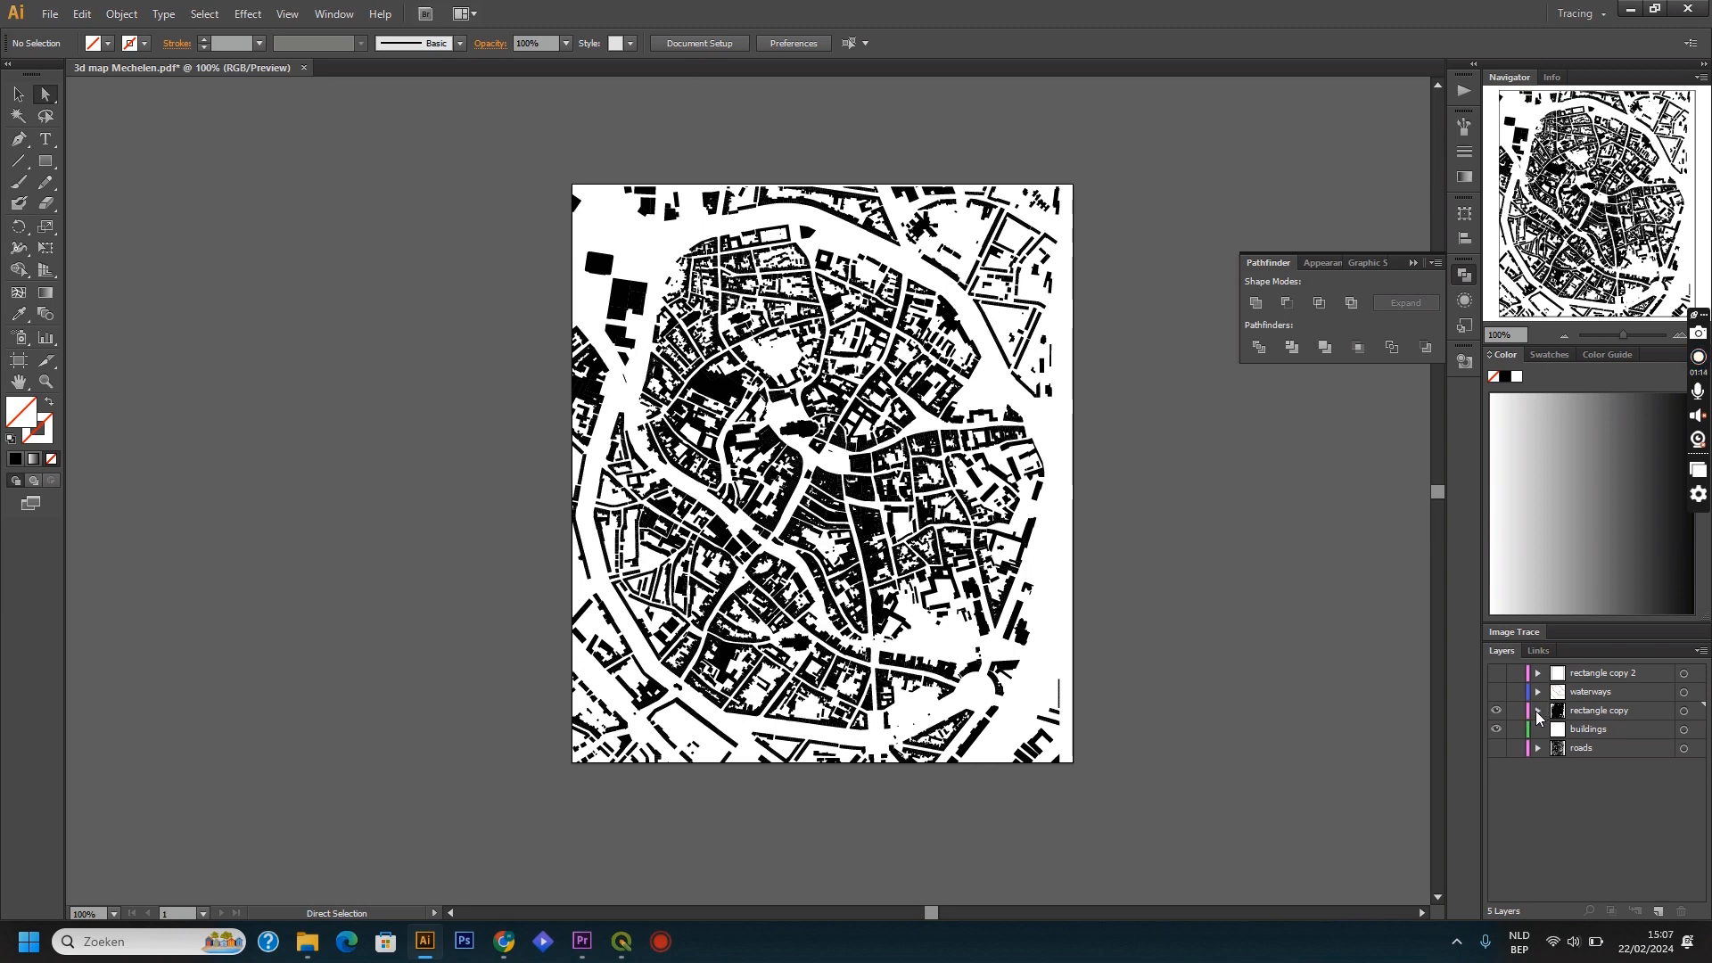
pyautogui.click(1605, 731)
pyautogui.moveTo(1605, 733); pyautogui.dragTo(1681, 911)
pyautogui.doubleClick(1598, 710)
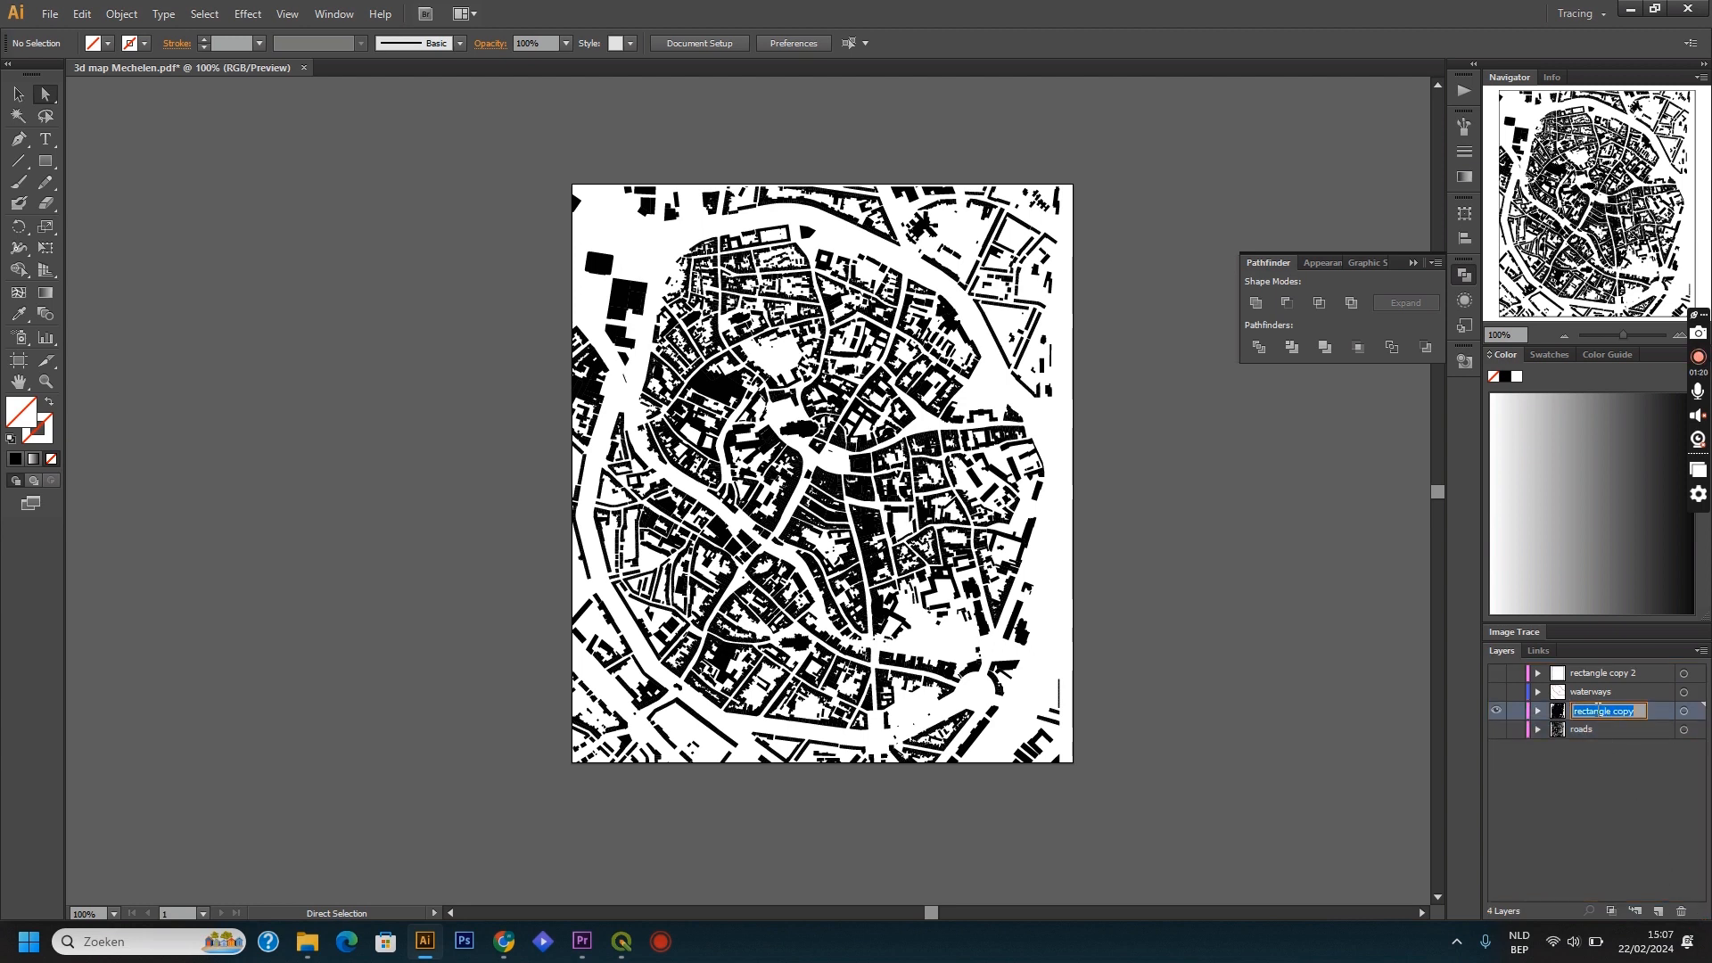
pyautogui.write('buildings')
pyautogui.press('Return')
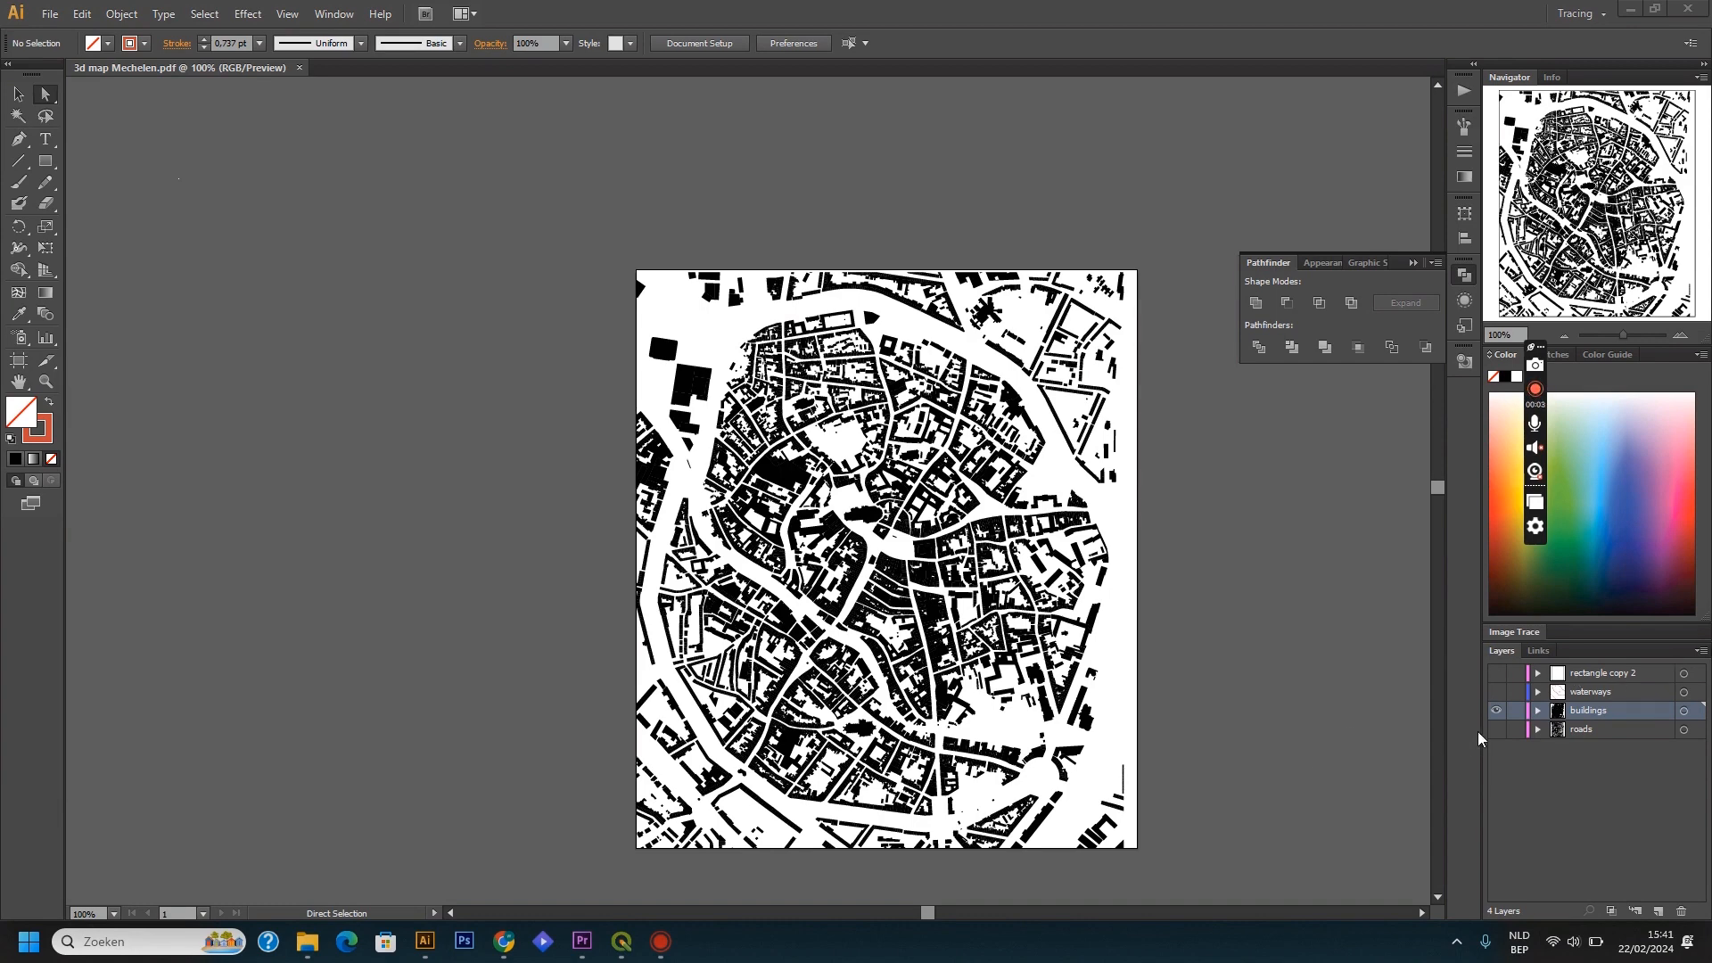
# Step: Hide the buildings layer and make the waterways and rectangle copy 2 layers visible
pyautogui.keyDown('ctrl'); pyautogui.click(1495, 713); pyautogui.keyUp('ctrl')
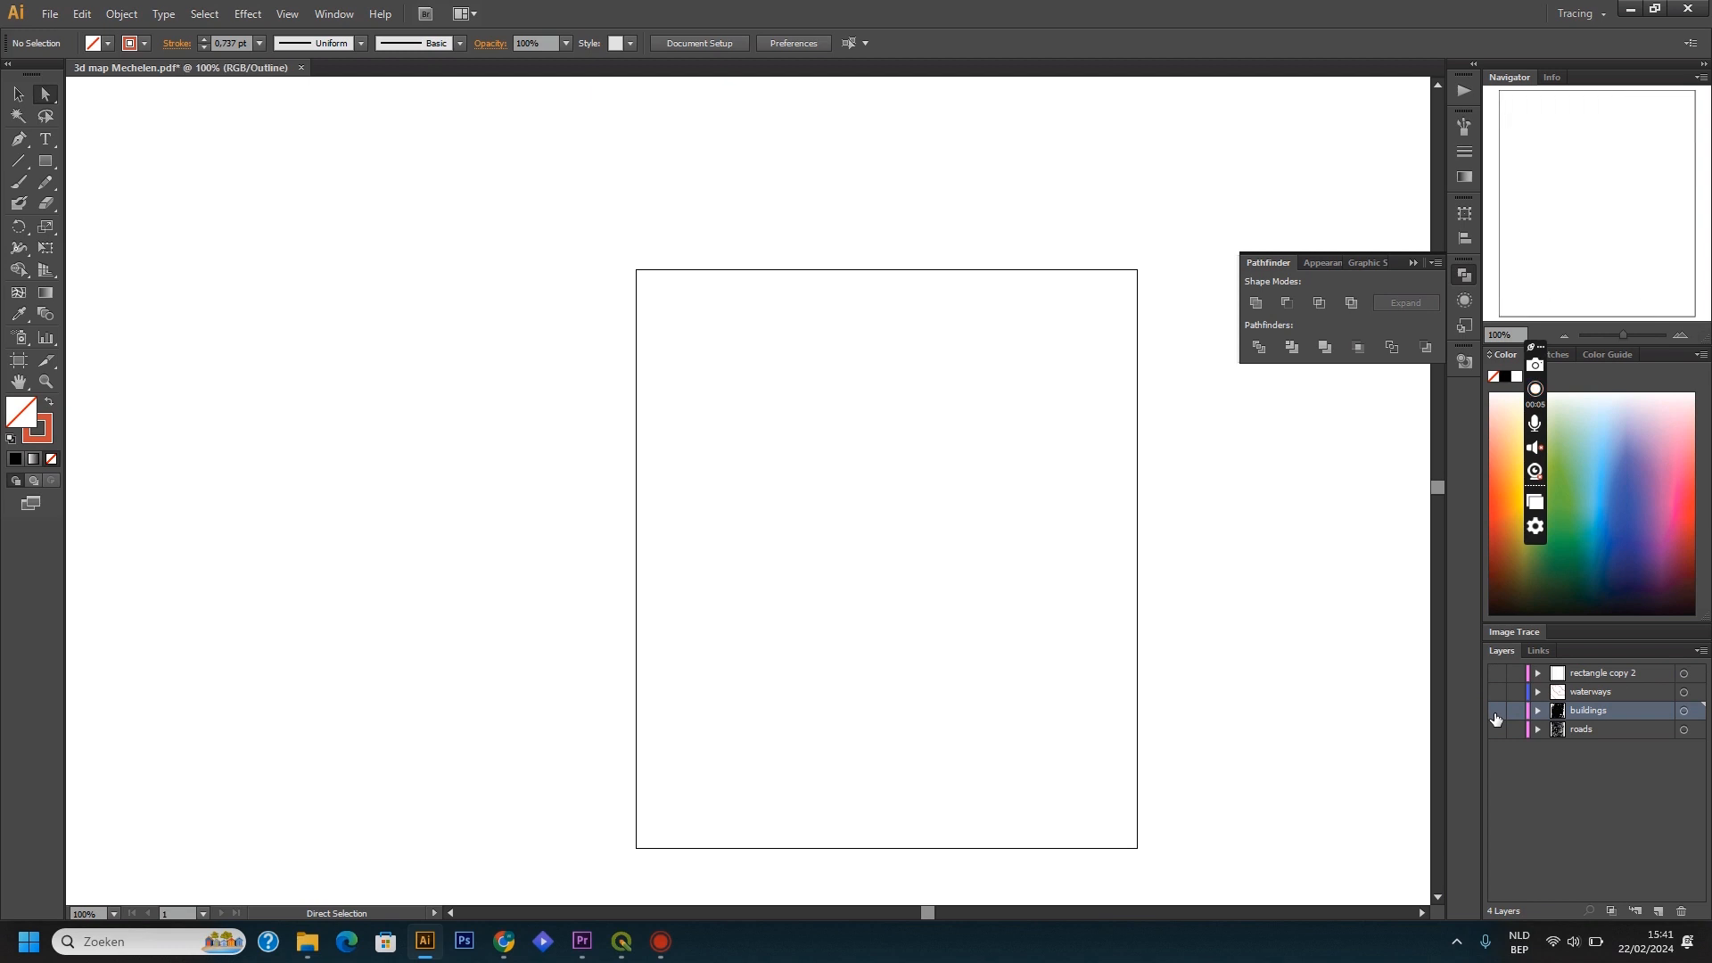
pyautogui.keyDown('ctrl'); pyautogui.click(1496, 694); pyautogui.keyUp('ctrl')
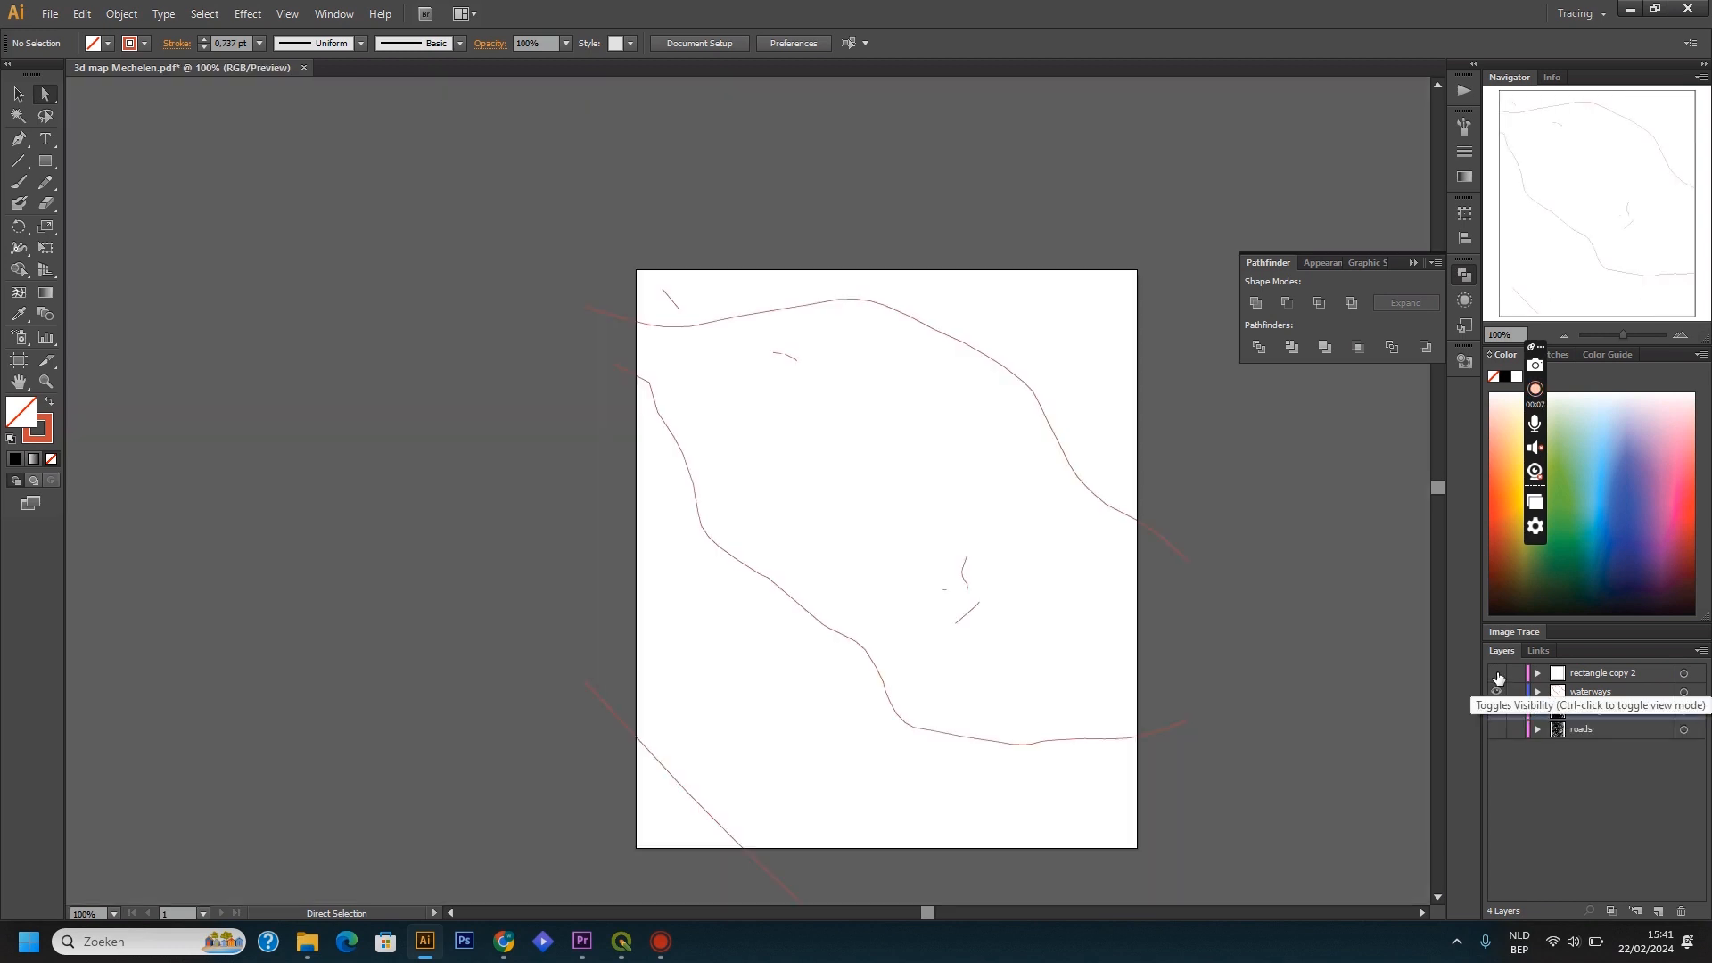
pyautogui.click(1496, 673)
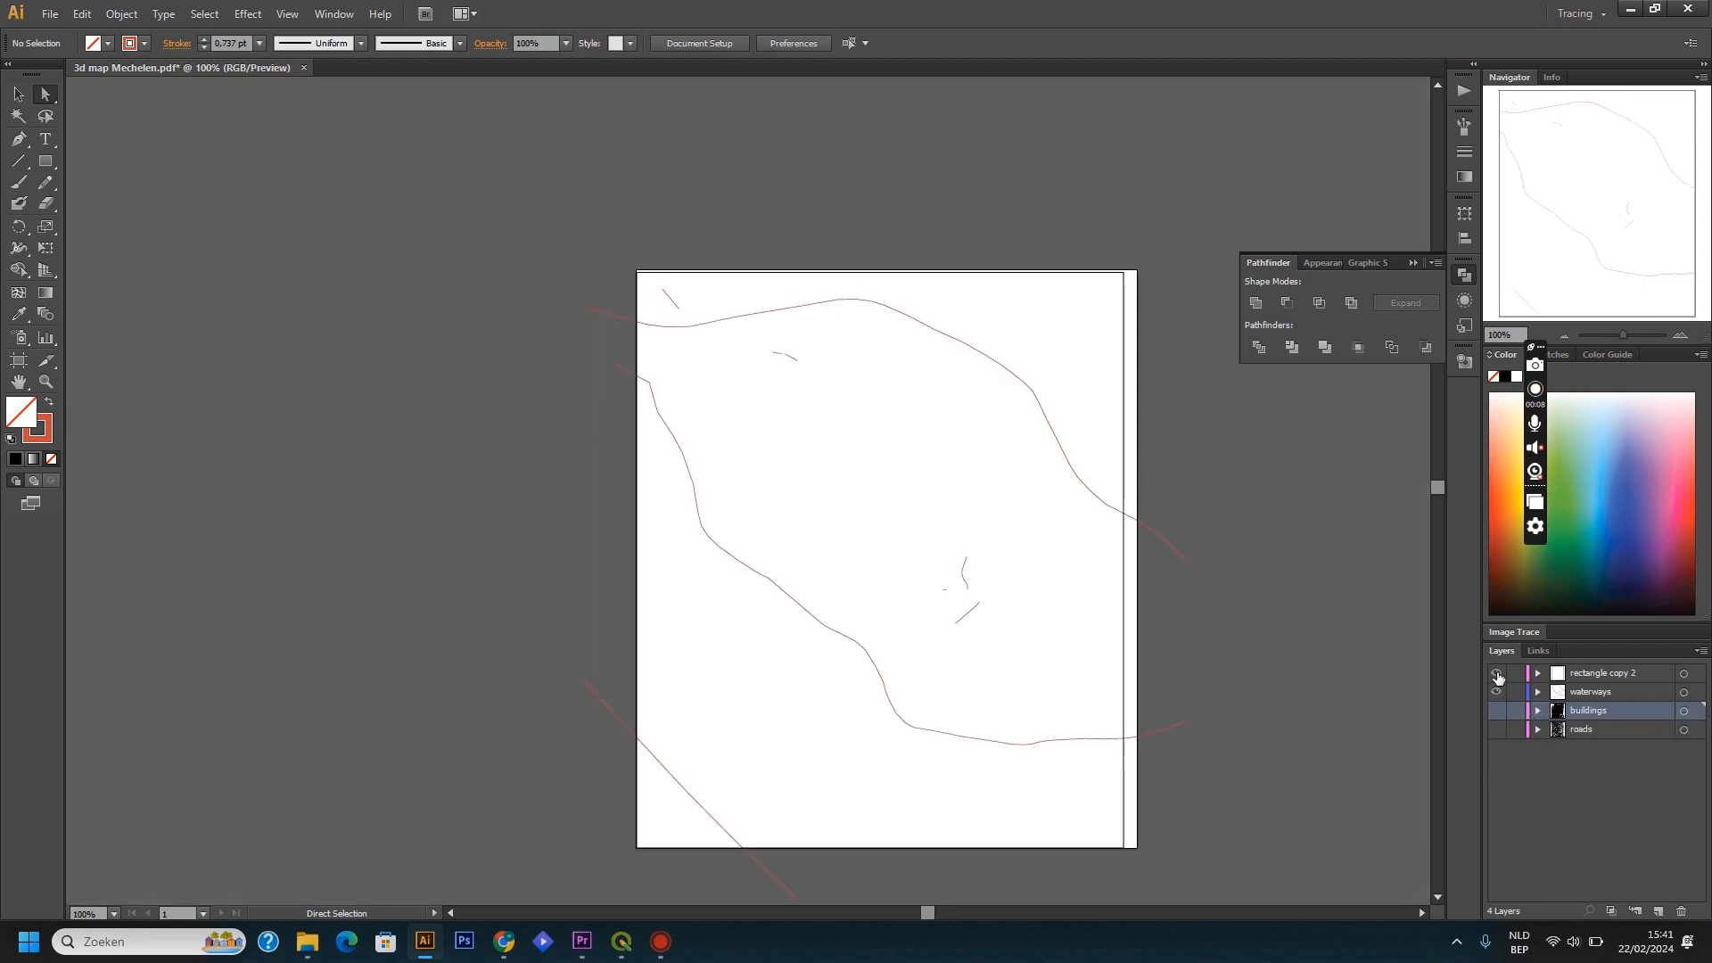
# Step: Give all artwork on the waterways layer a red fill and a 9 pt red stroke
pyautogui.click(1683, 696)
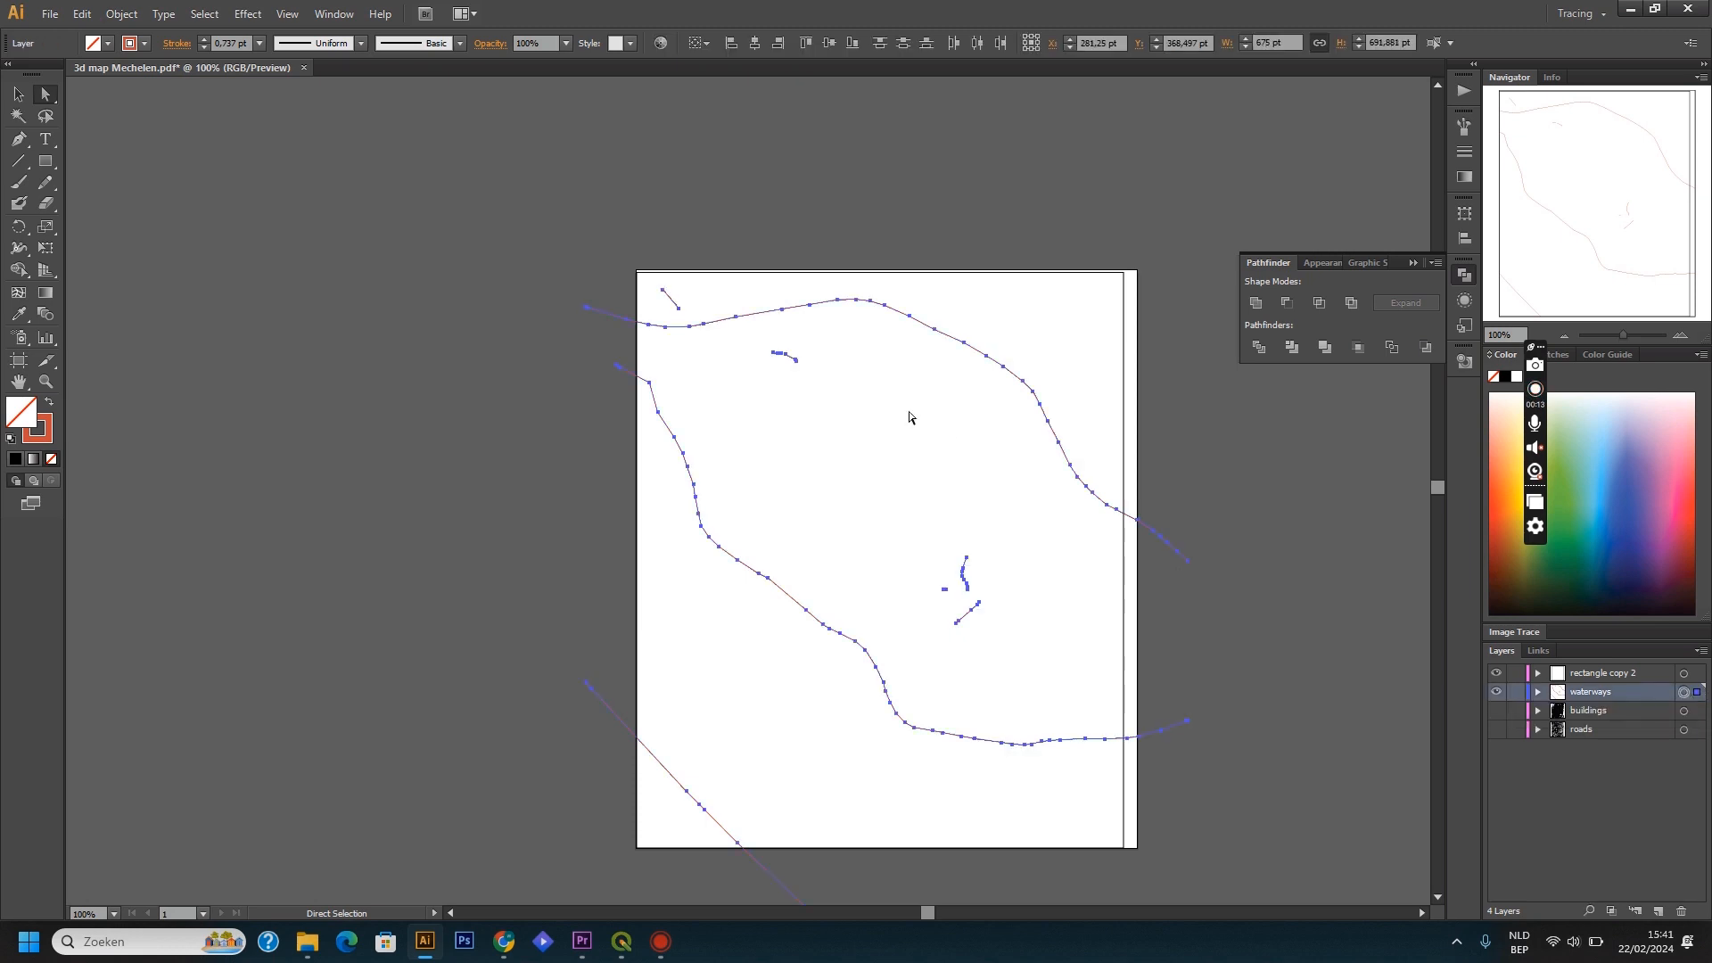
pyautogui.hotkey('shift', 'x')
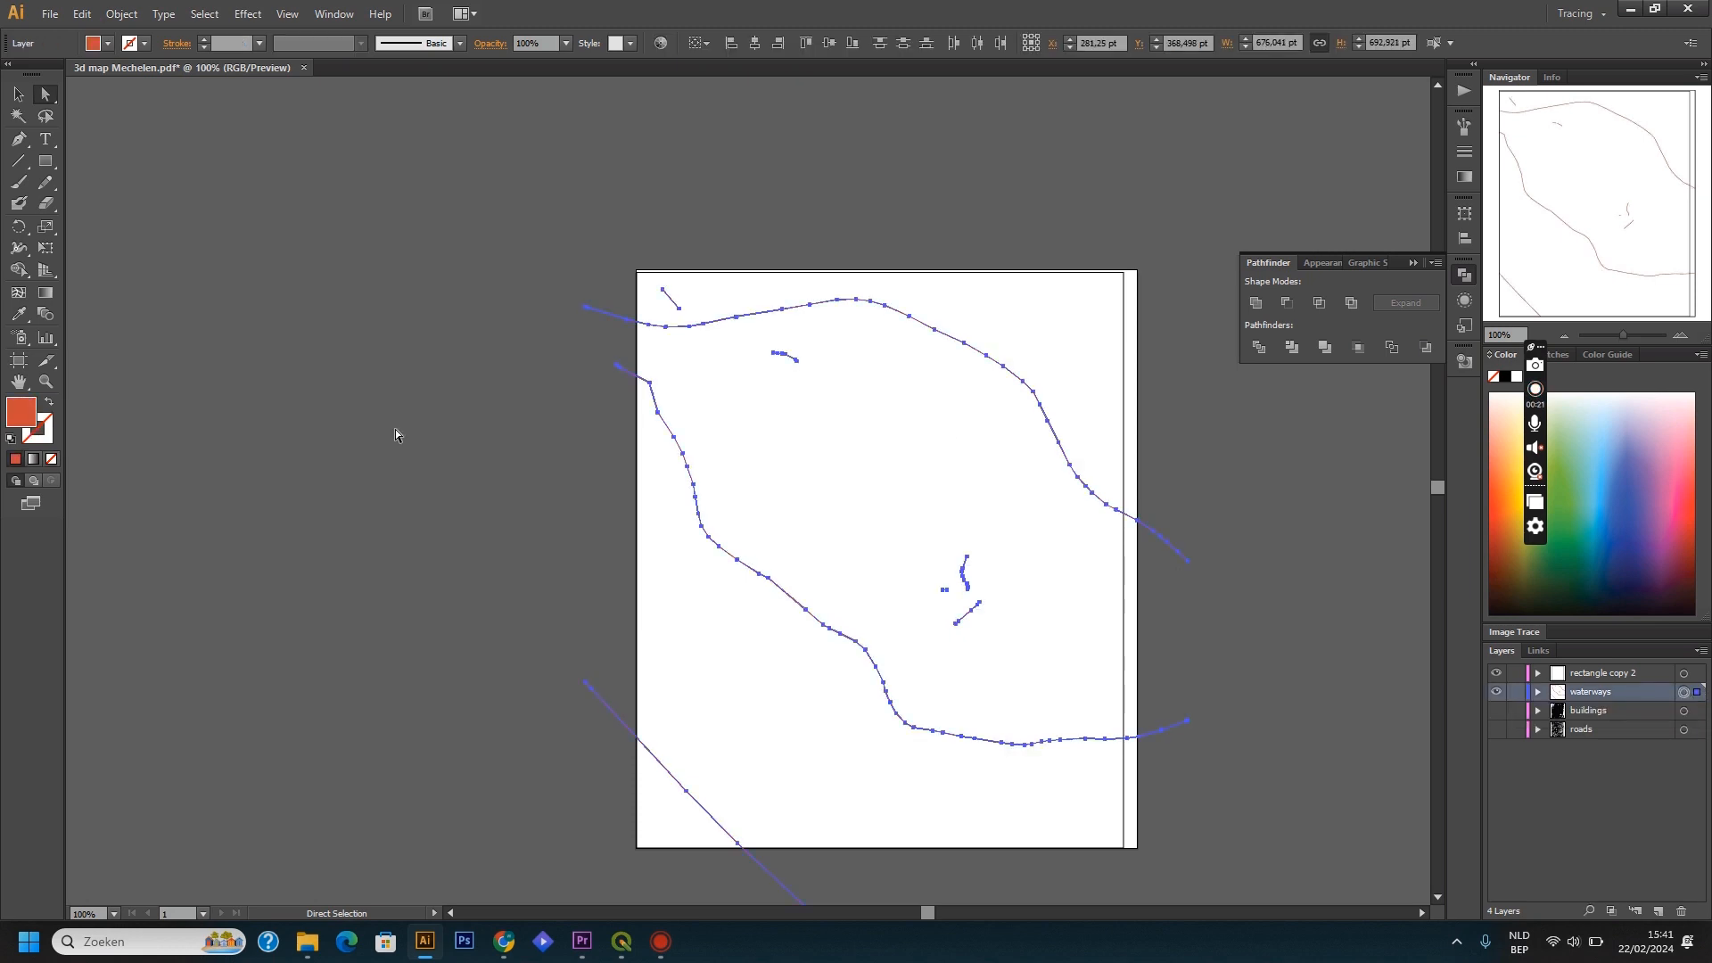
pyautogui.click(204, 40)
pyautogui.click(204, 40)
pyautogui.click(204, 40)
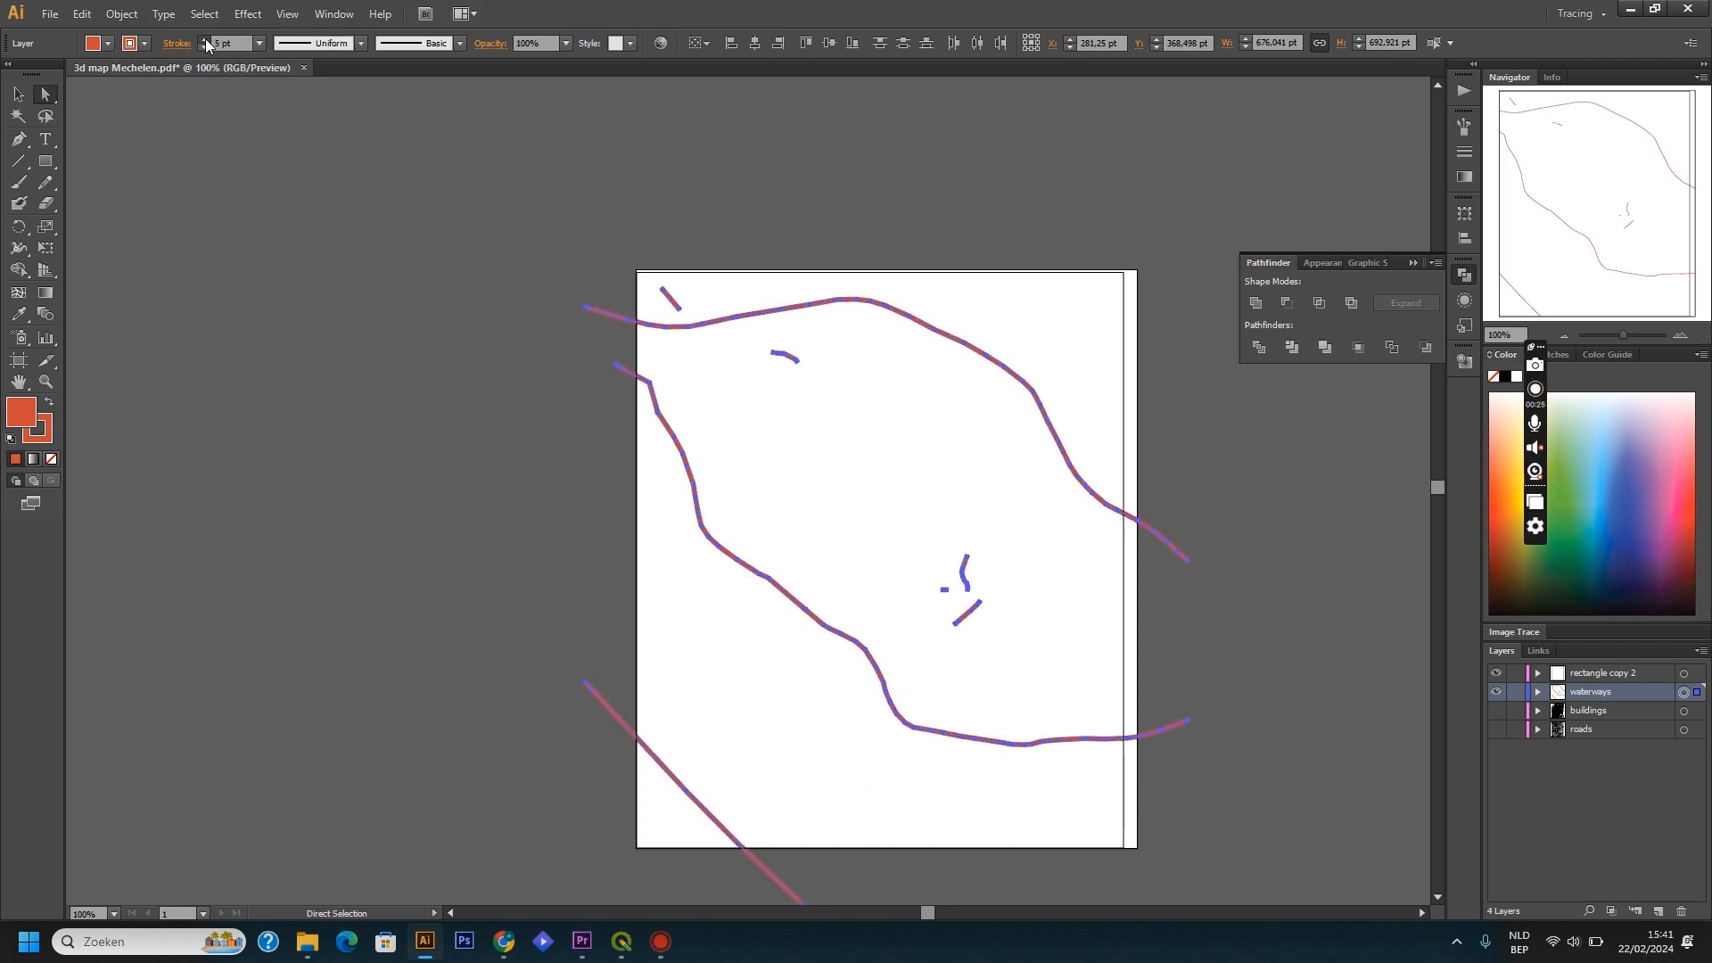
pyautogui.click(204, 40)
pyautogui.click(205, 39)
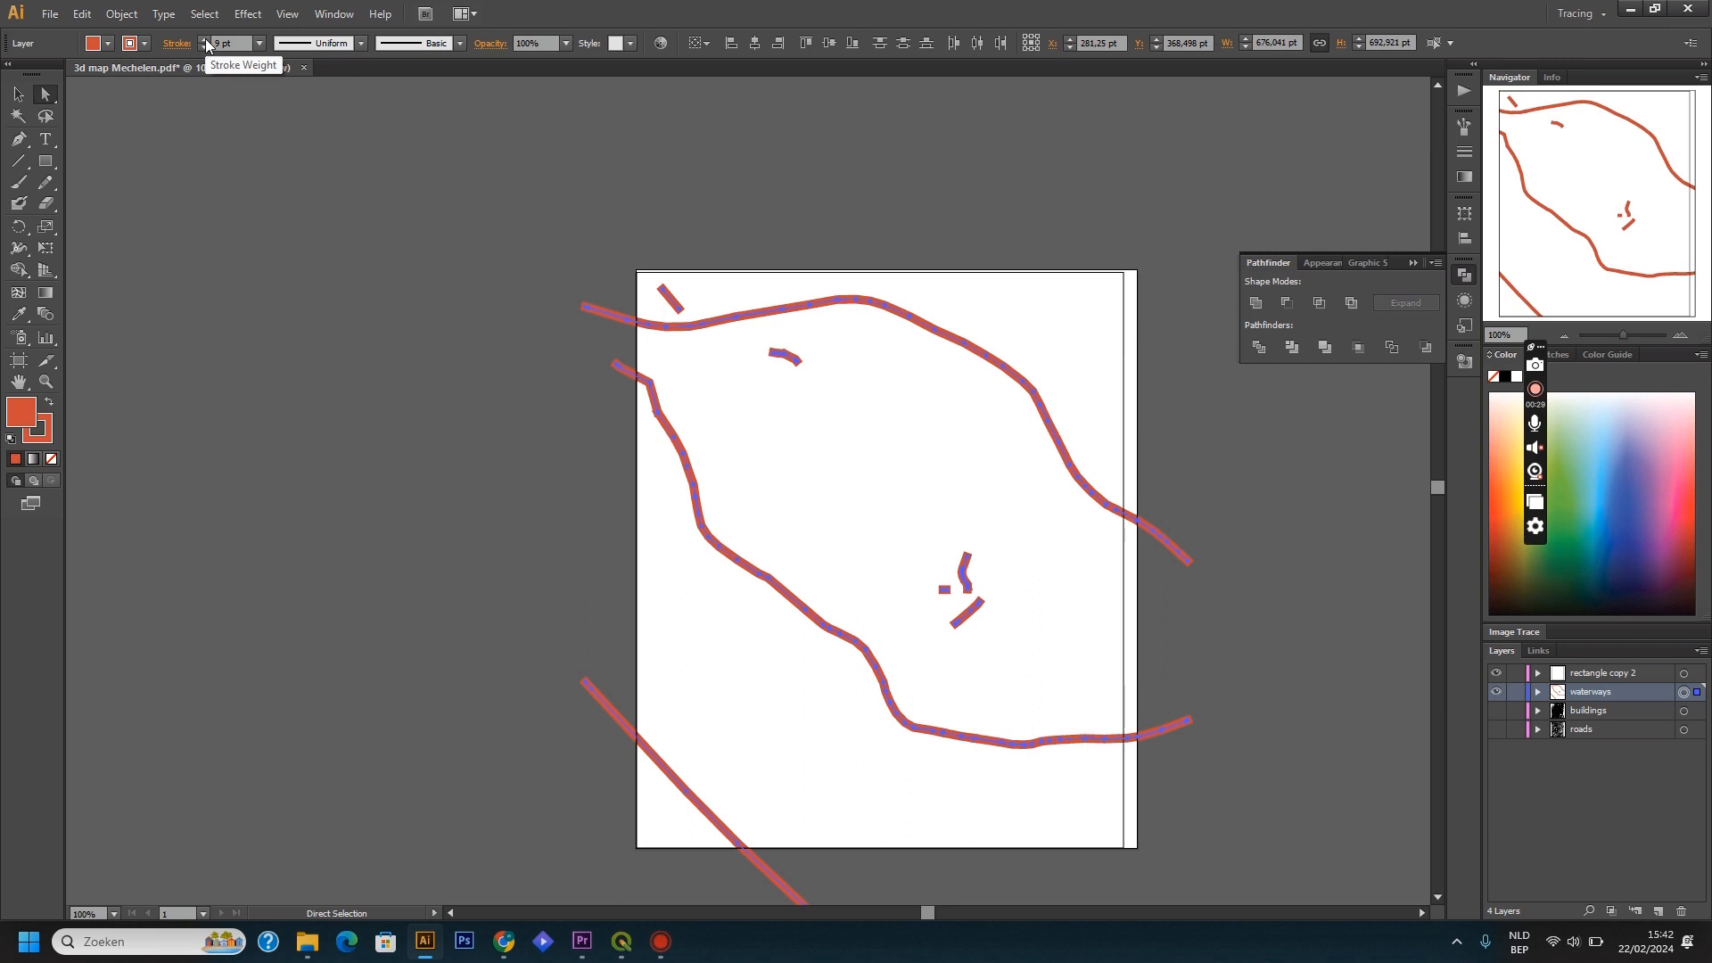
# Step: Outline the strokes of the waterways and unite the resulting shapes
pyautogui.click(123, 14)
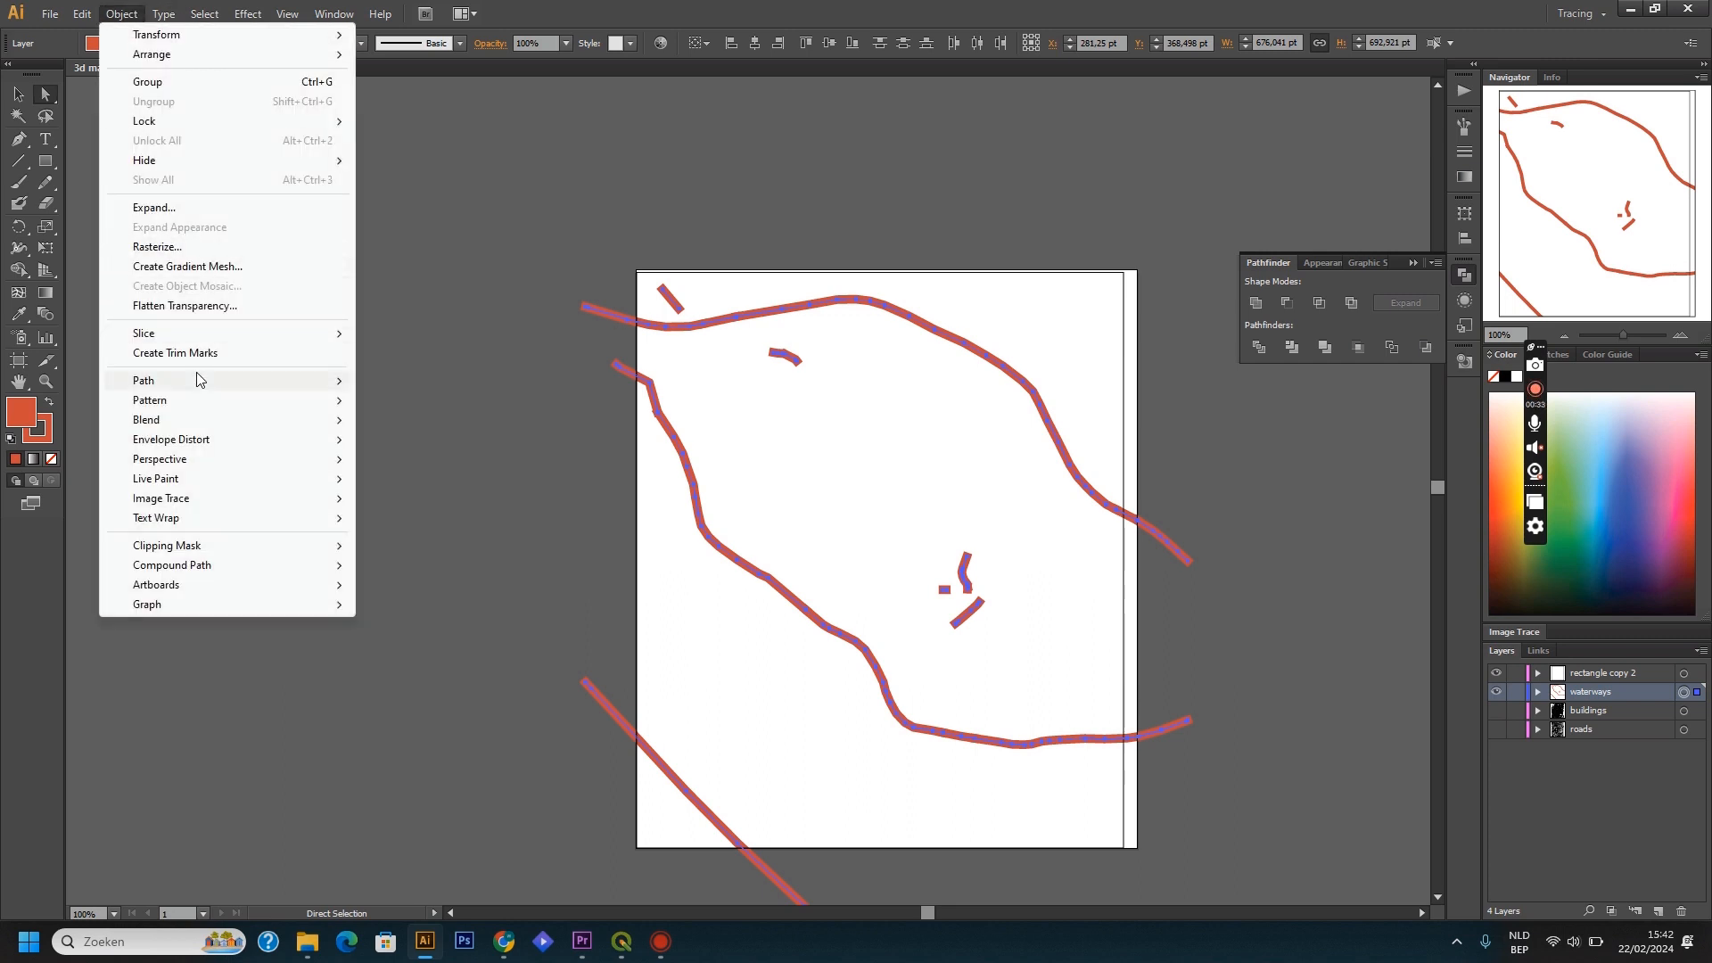
pyautogui.moveTo(256, 385)
pyautogui.click(415, 427)
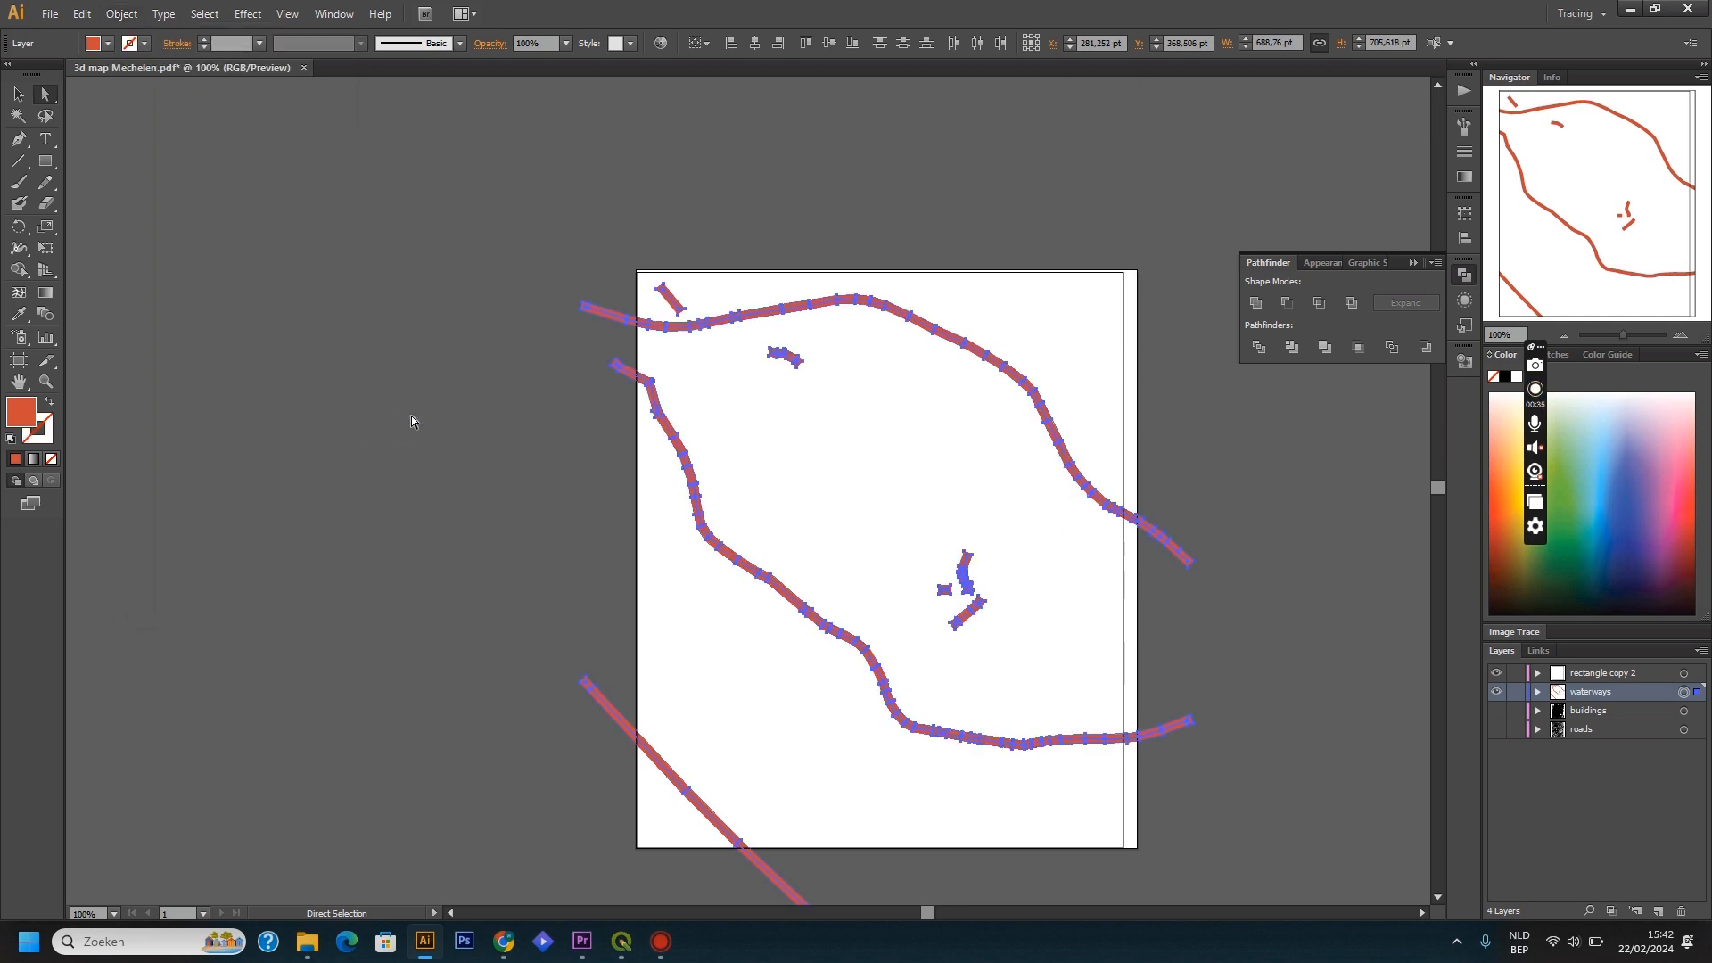
pyautogui.click(1267, 305)
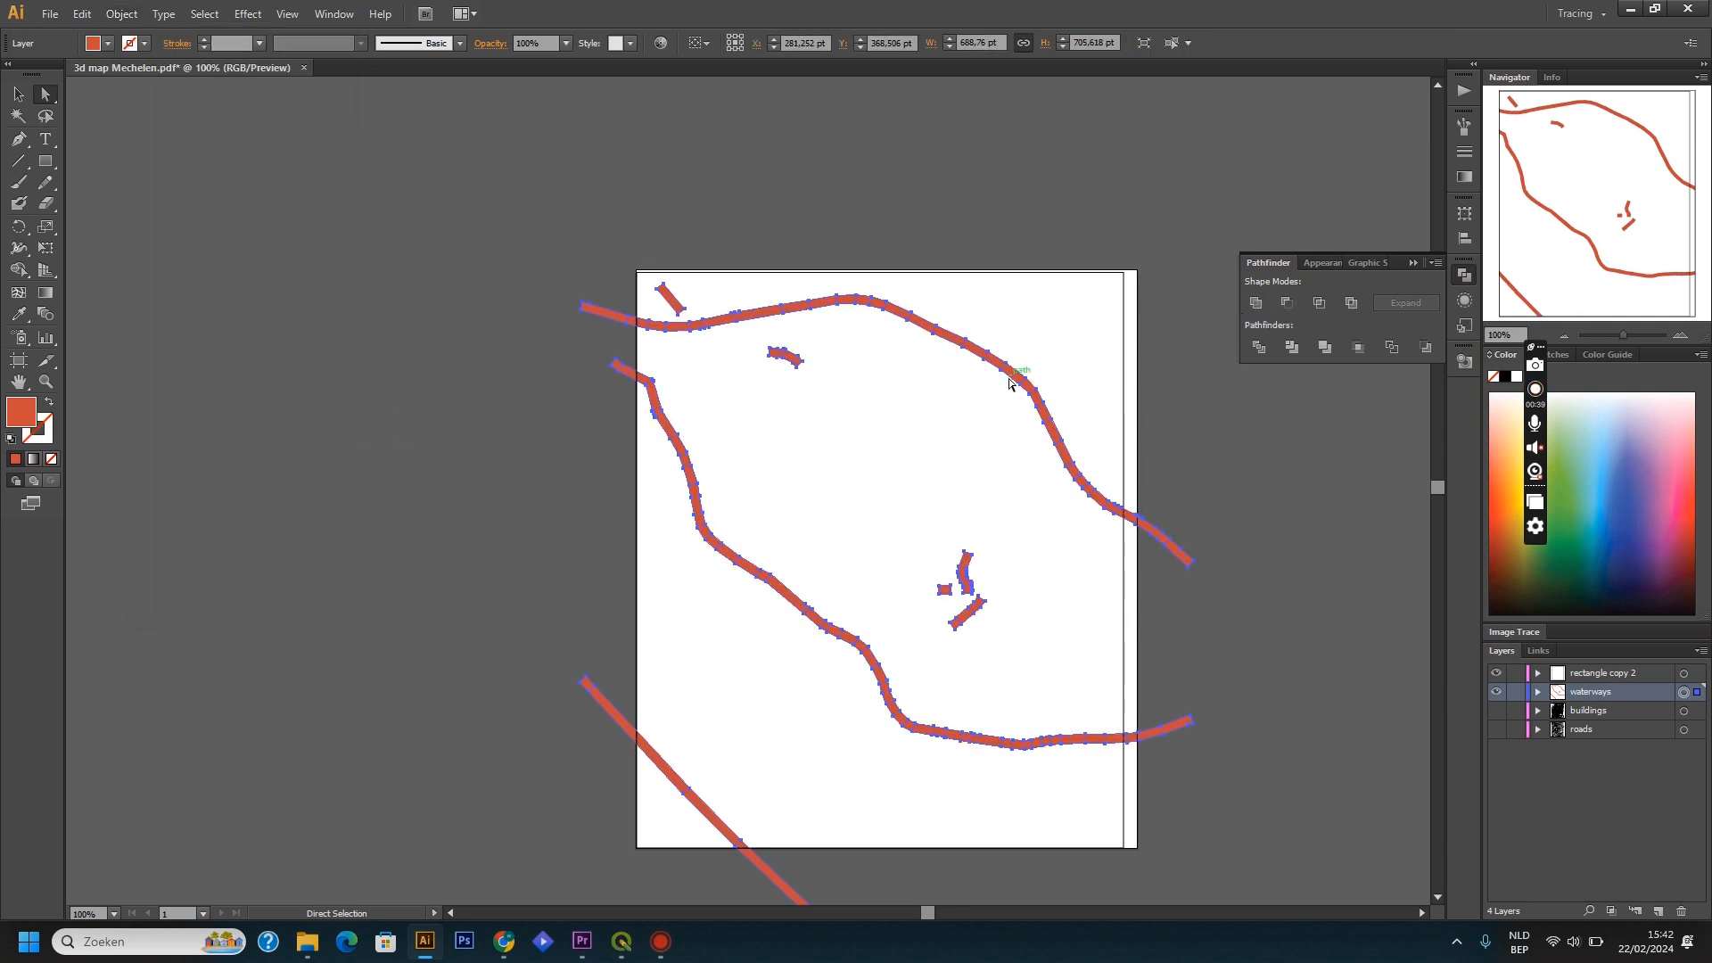
# Step: Remove the fill from the united waterways and give them a 1 pt black stroke
pyautogui.click(108, 42)
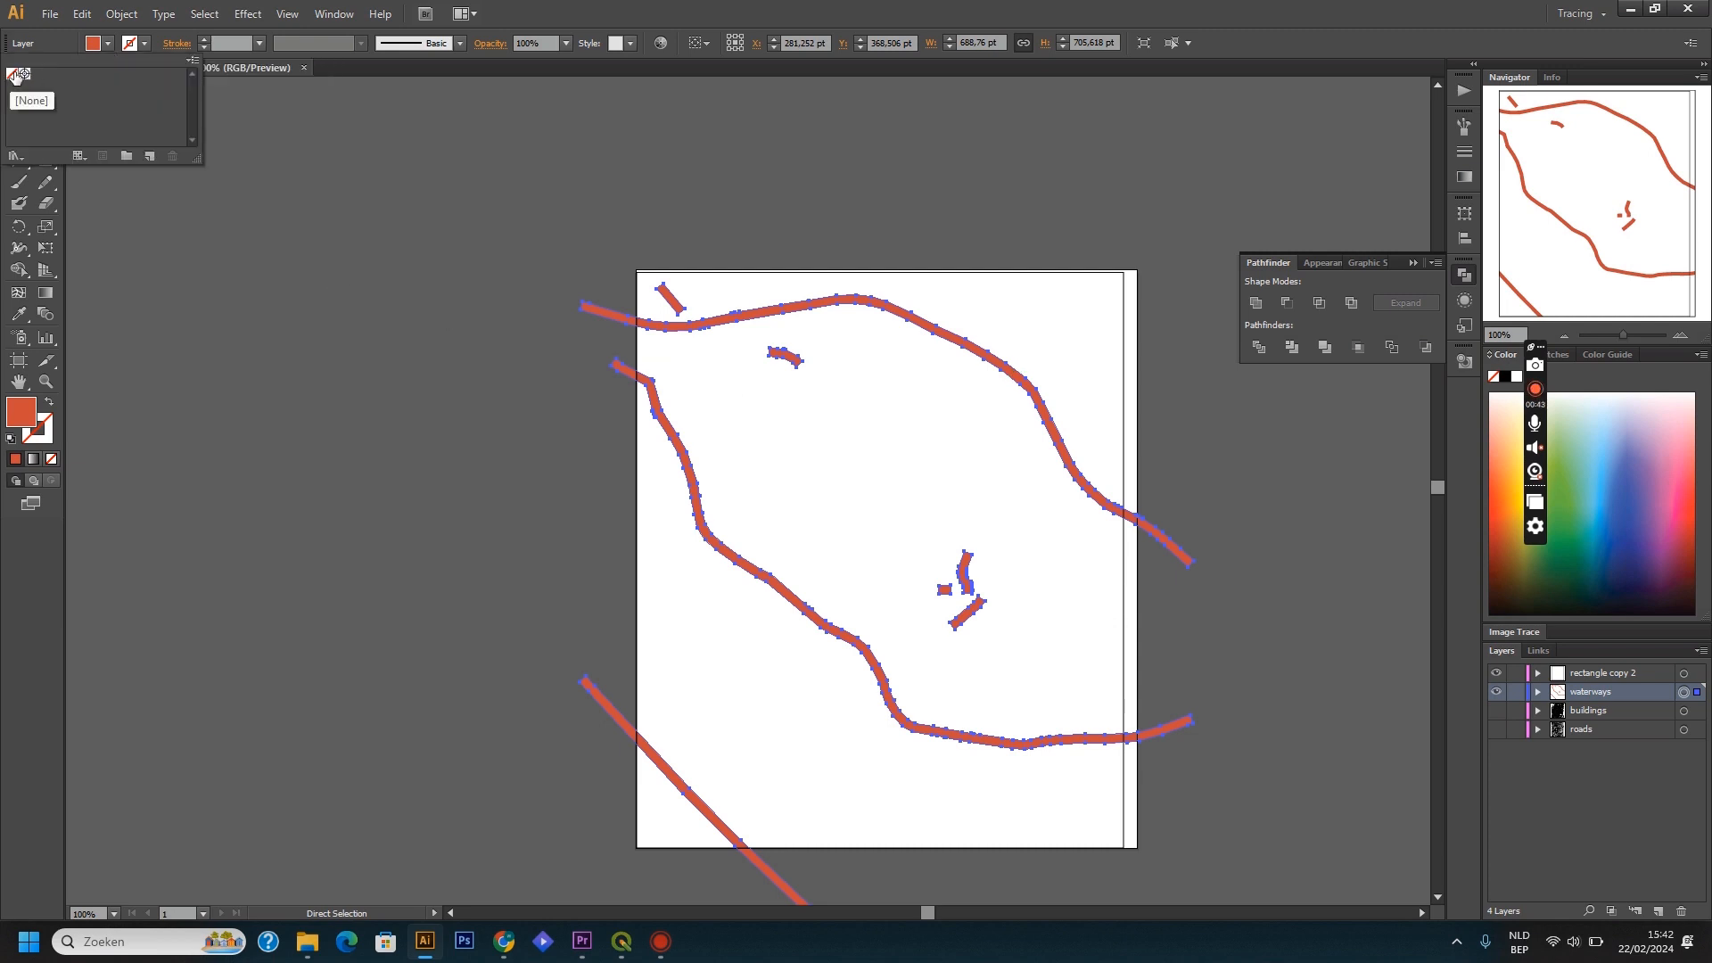
pyautogui.click(15, 75)
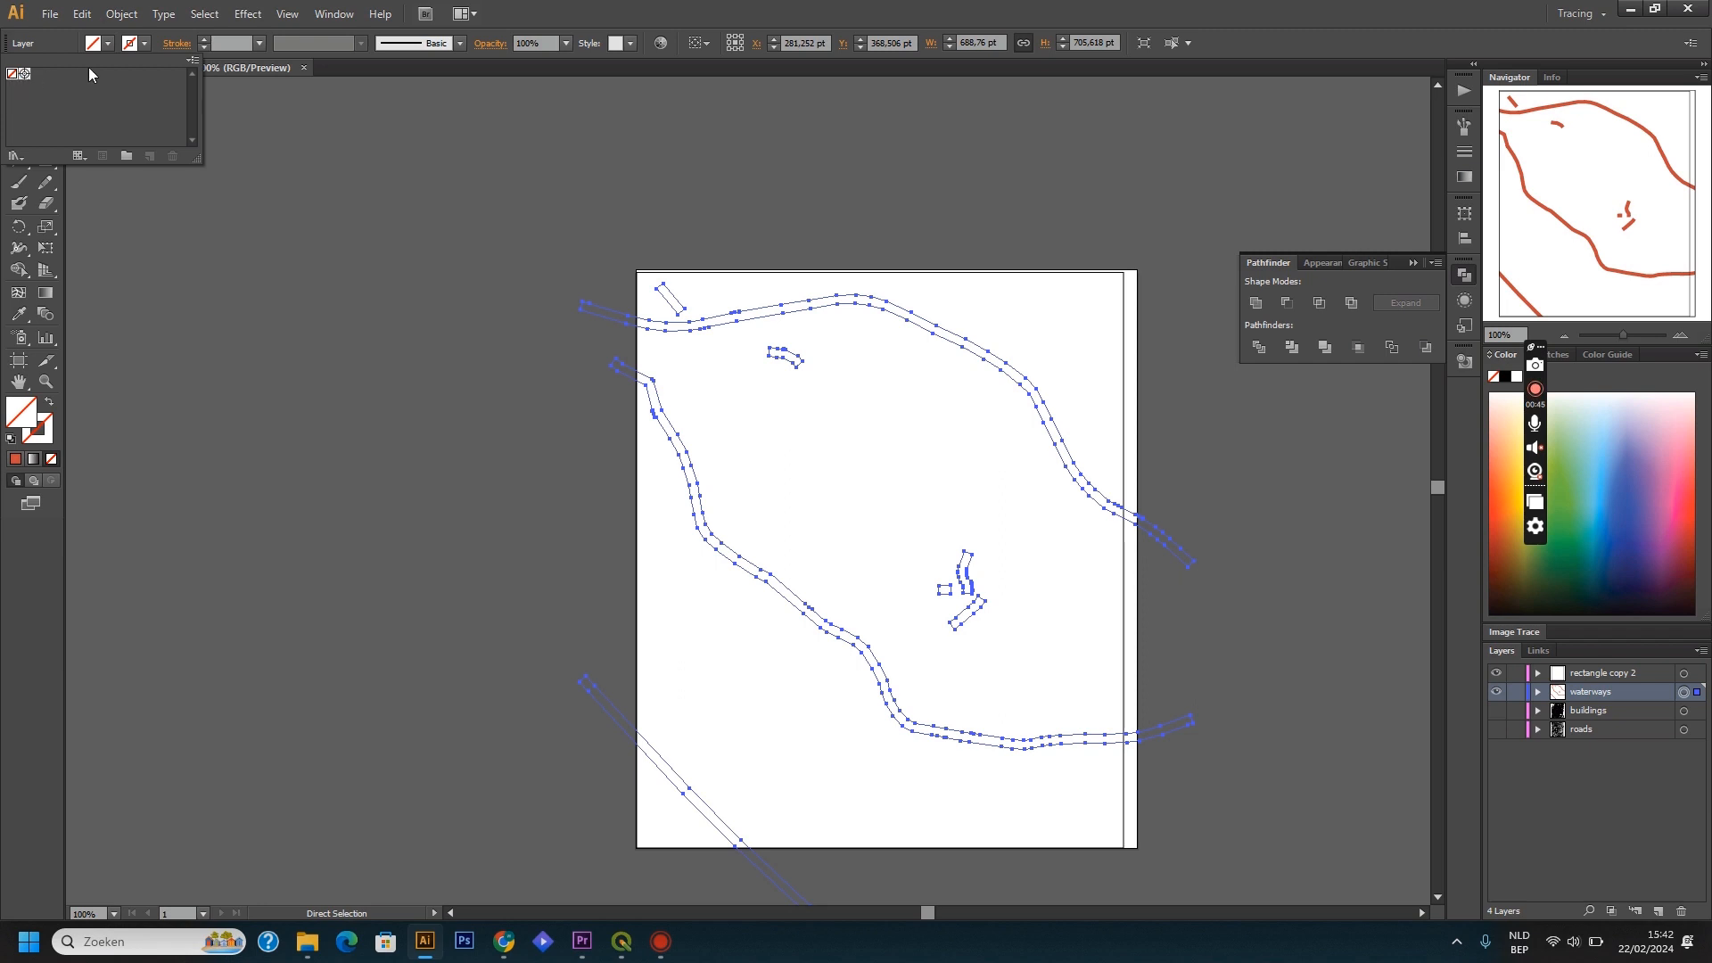
pyautogui.click(145, 45)
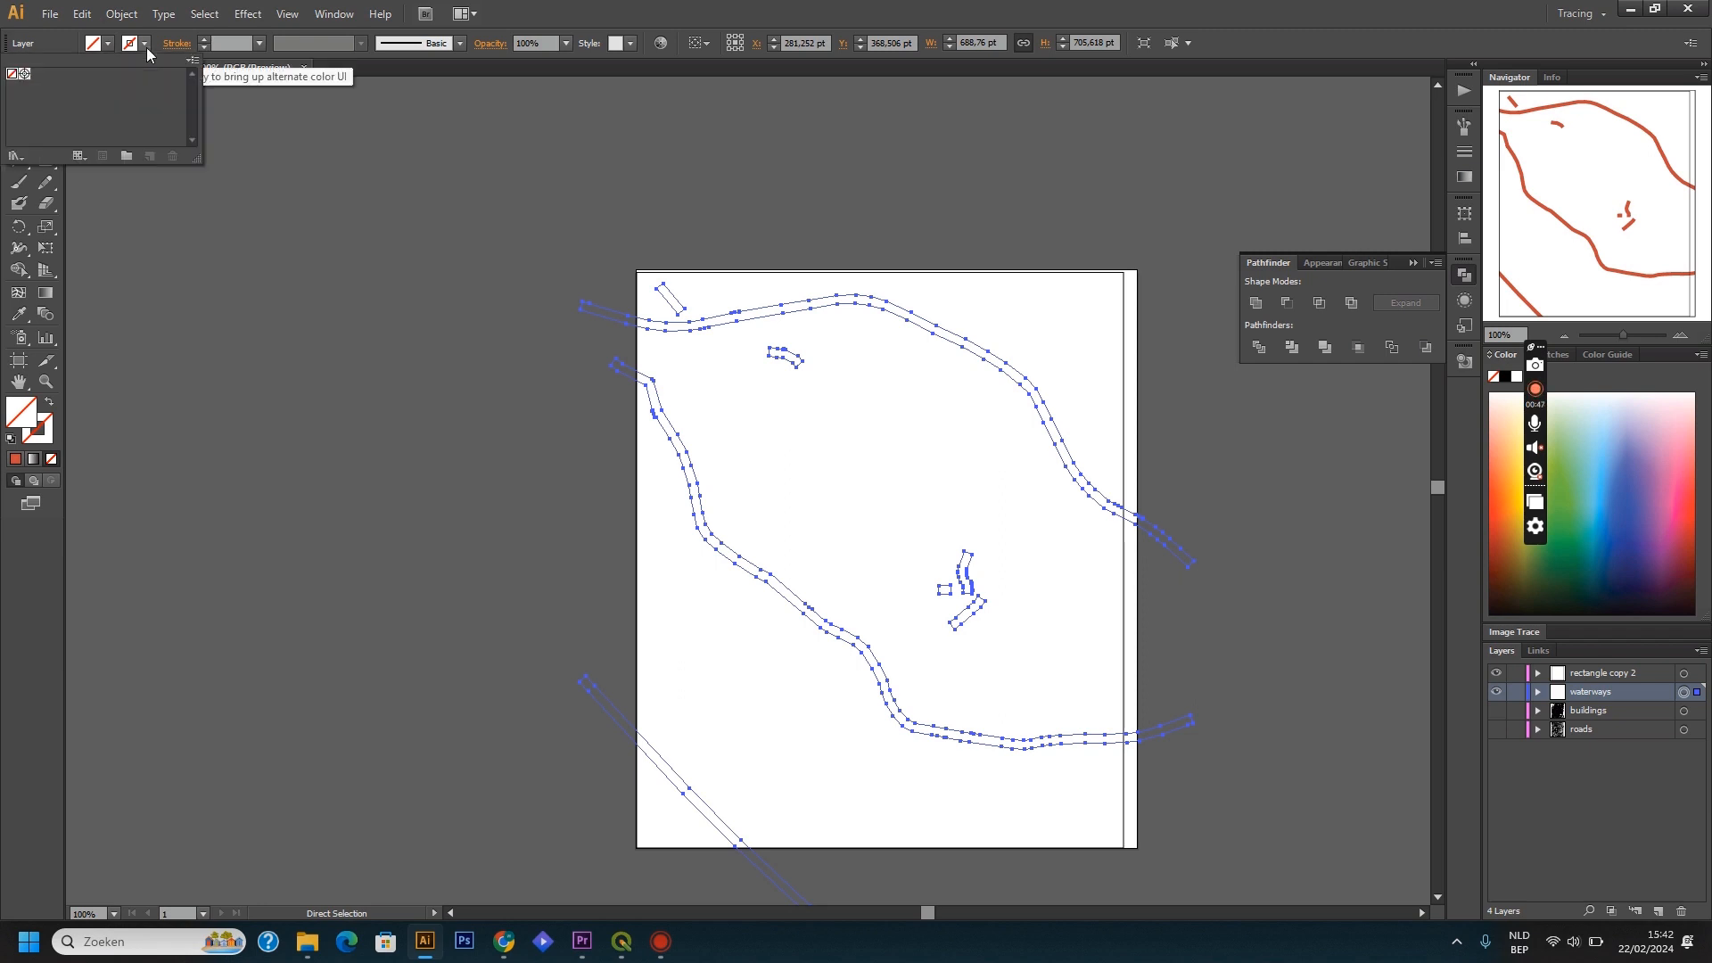
pyautogui.click(25, 75)
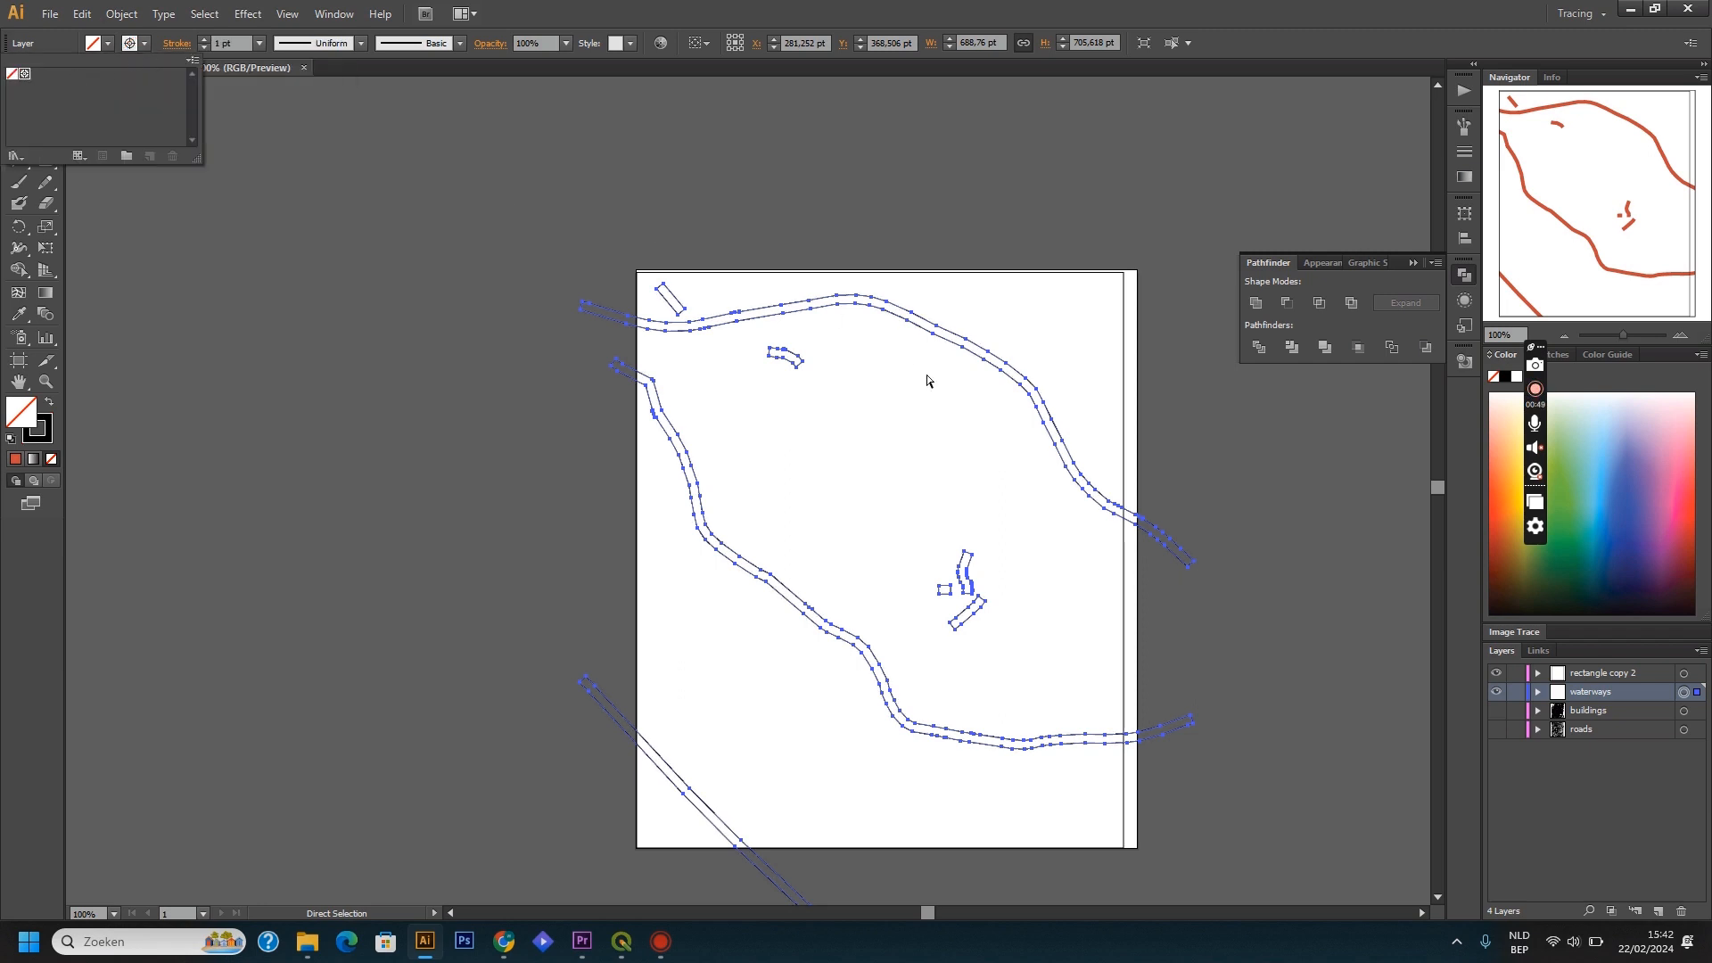
# Step: Divide the waterways artwork with the rectangle copy 2 frame using Pathfinder Divide
pyautogui.click(1598, 700)
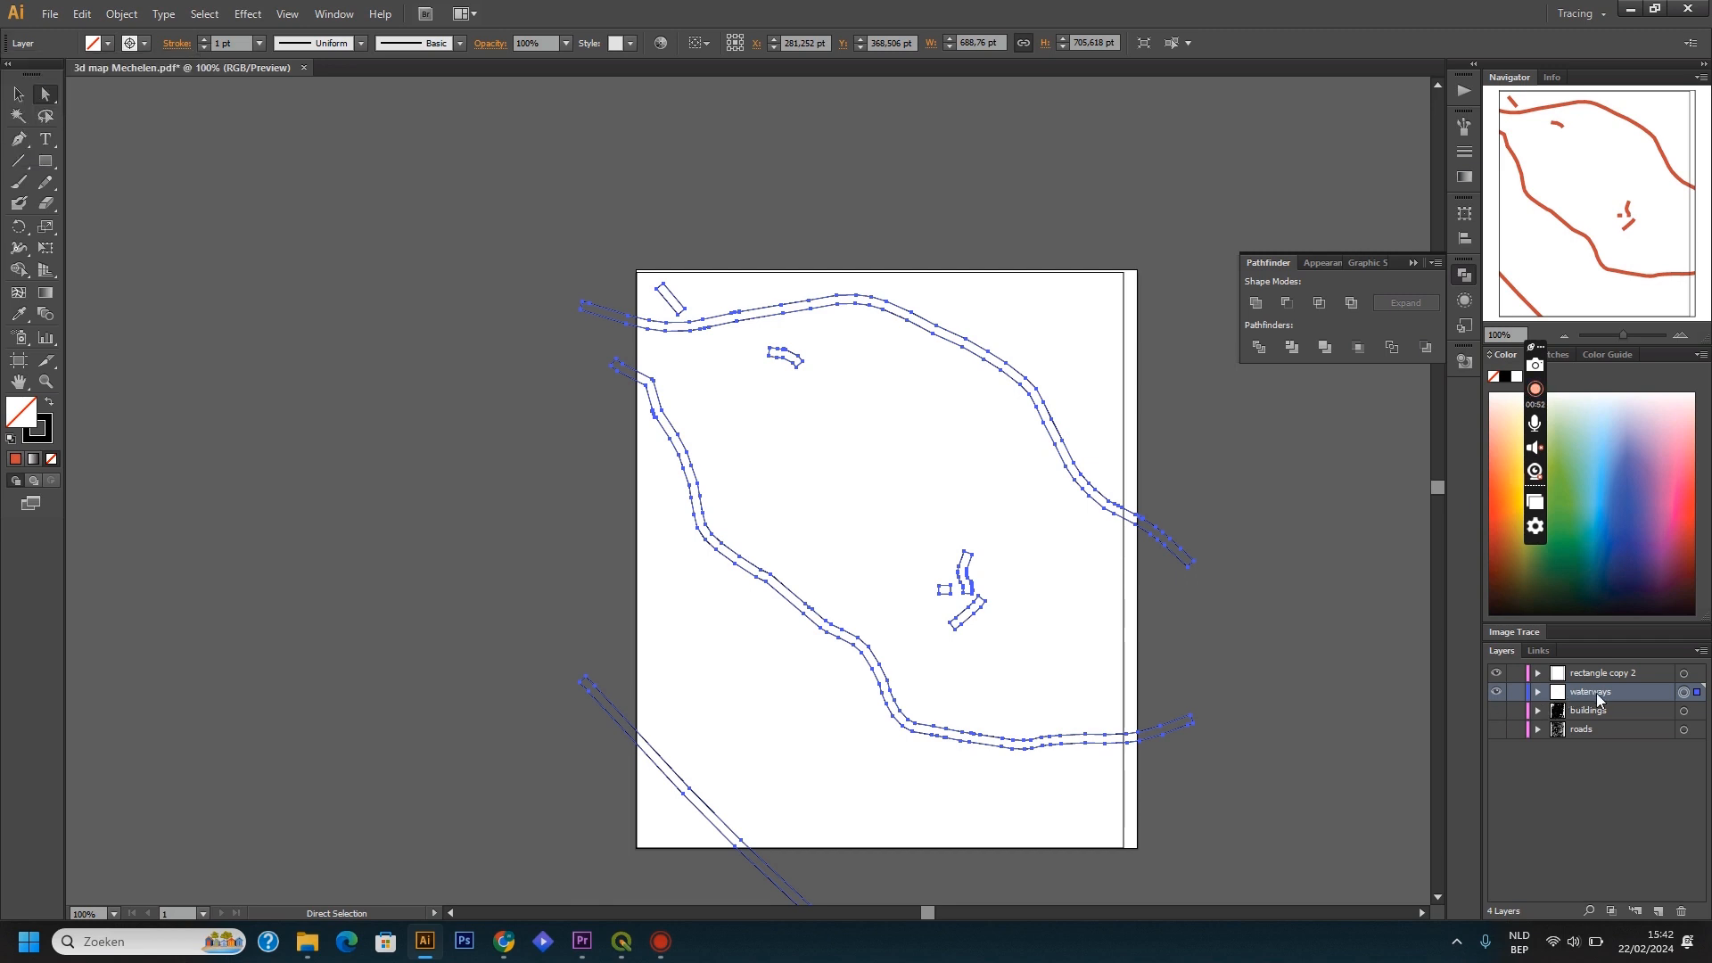
pyautogui.keyDown('shift'); pyautogui.click(1683, 673); pyautogui.keyUp('shift')
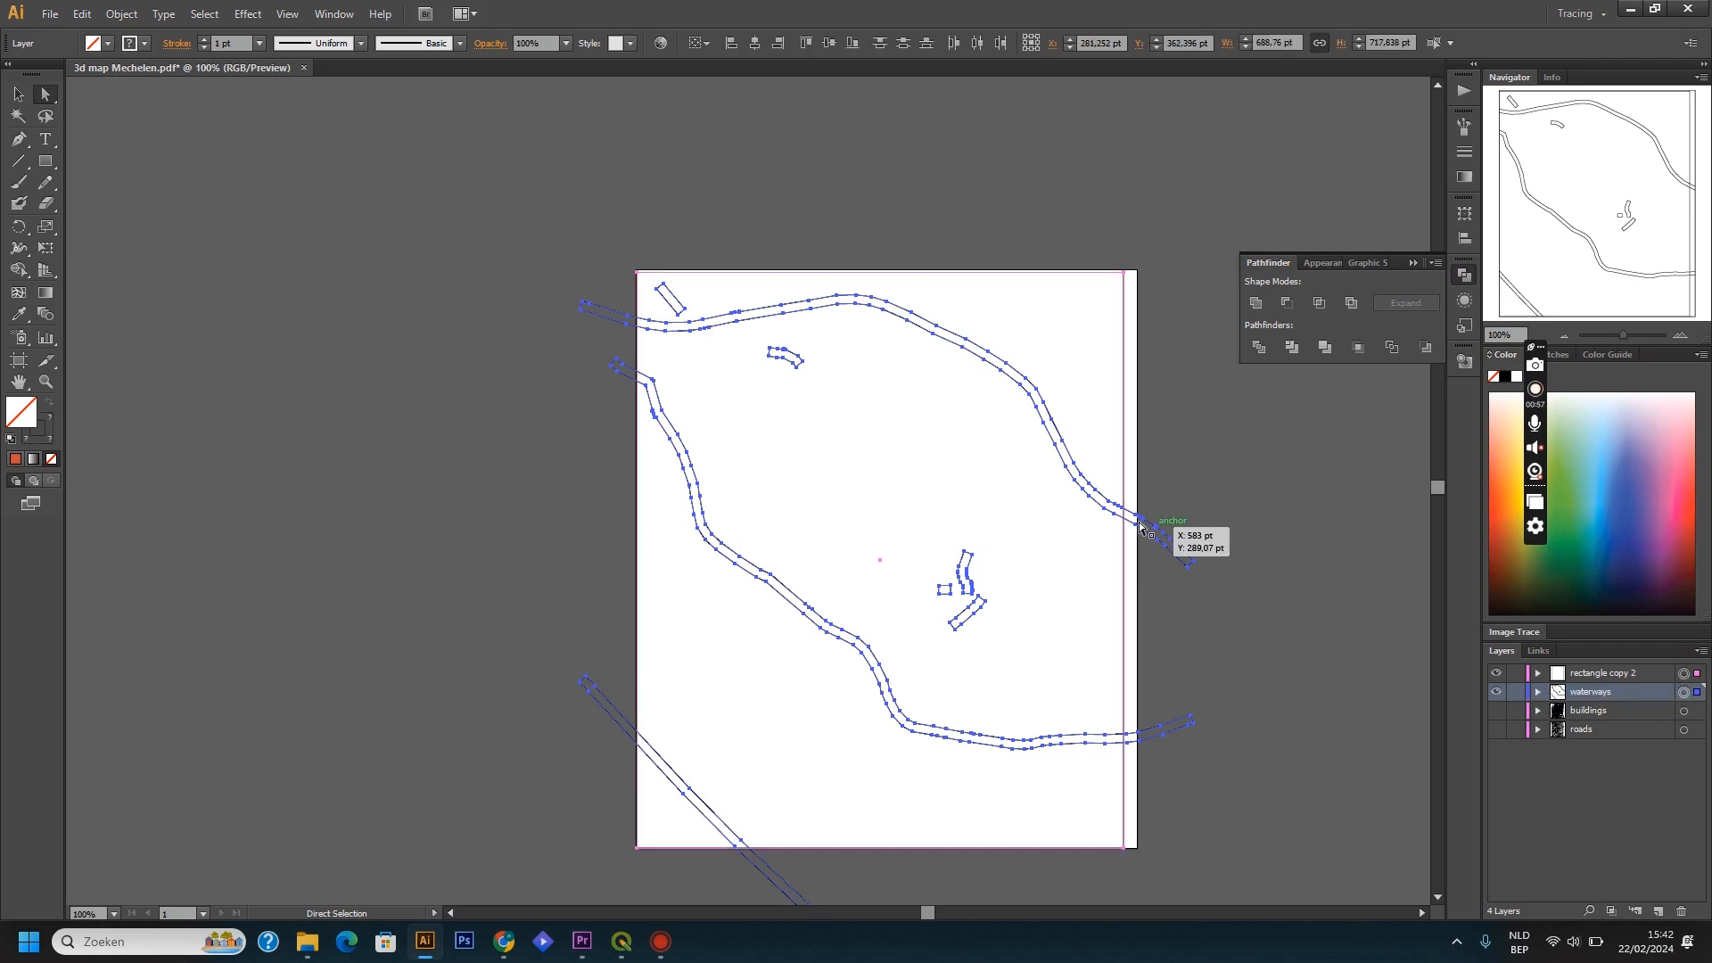
pyautogui.click(1266, 353)
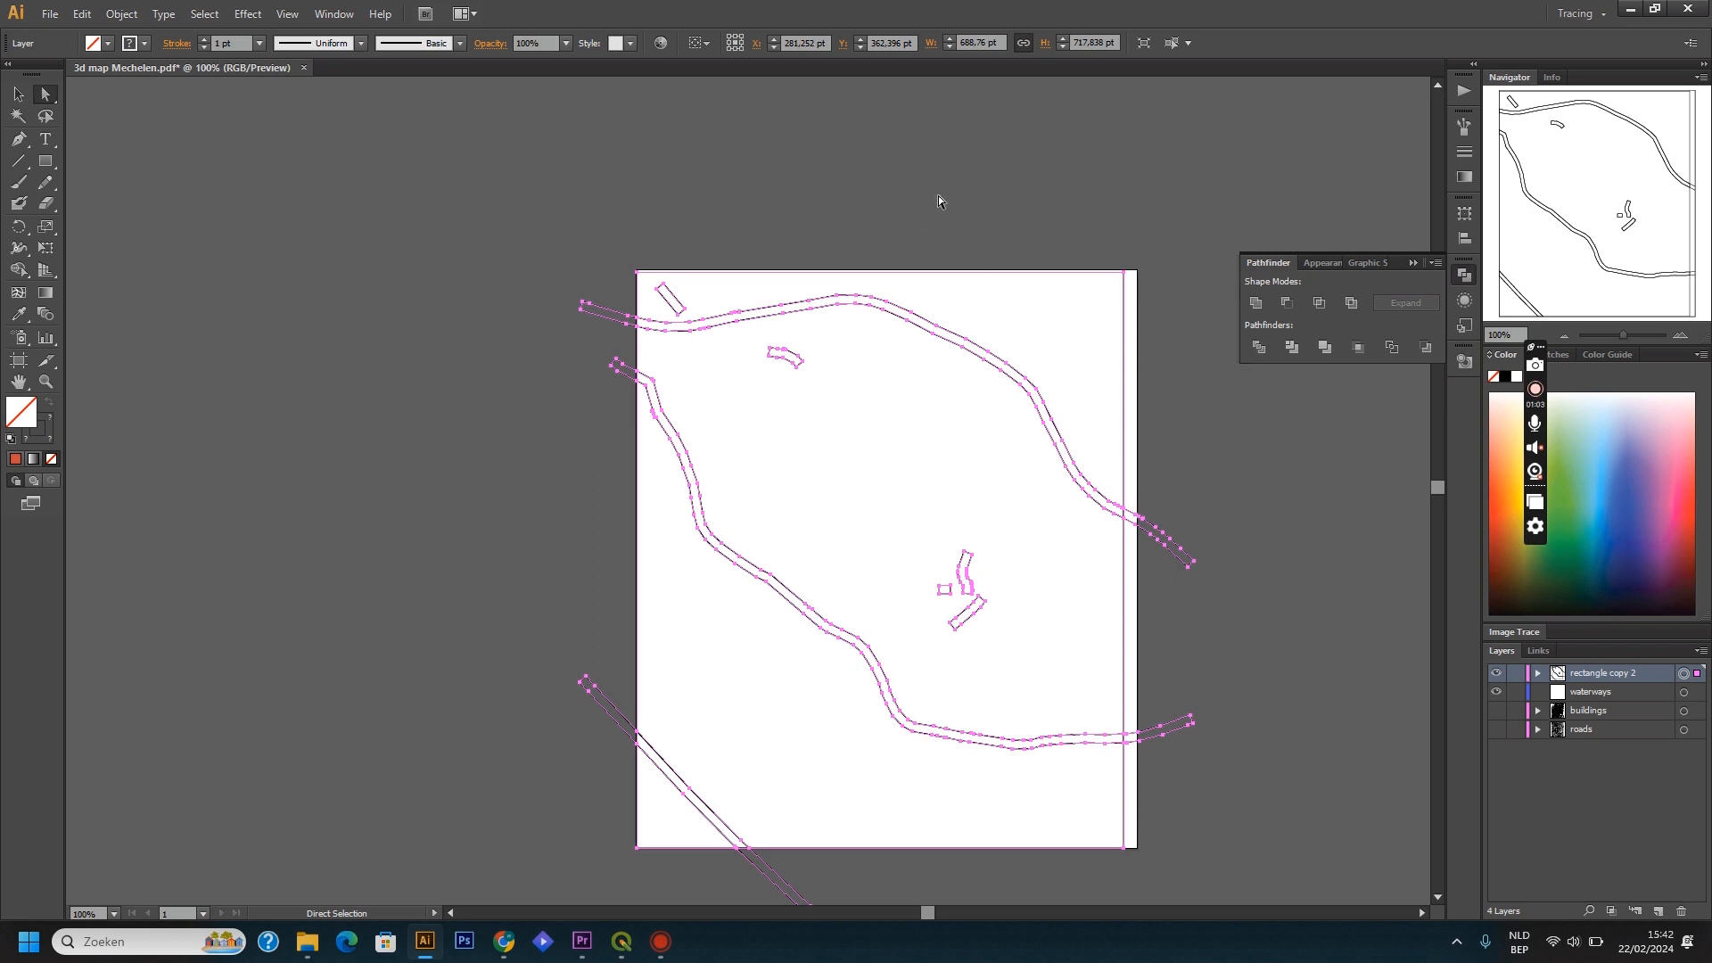
# Step: Delete the divided background pieces between the waterways and the waterway ends beyond the frame's right edge
pyautogui.click(1042, 205)
pyautogui.moveTo(1161, 376); pyautogui.dragTo(1090, 225)
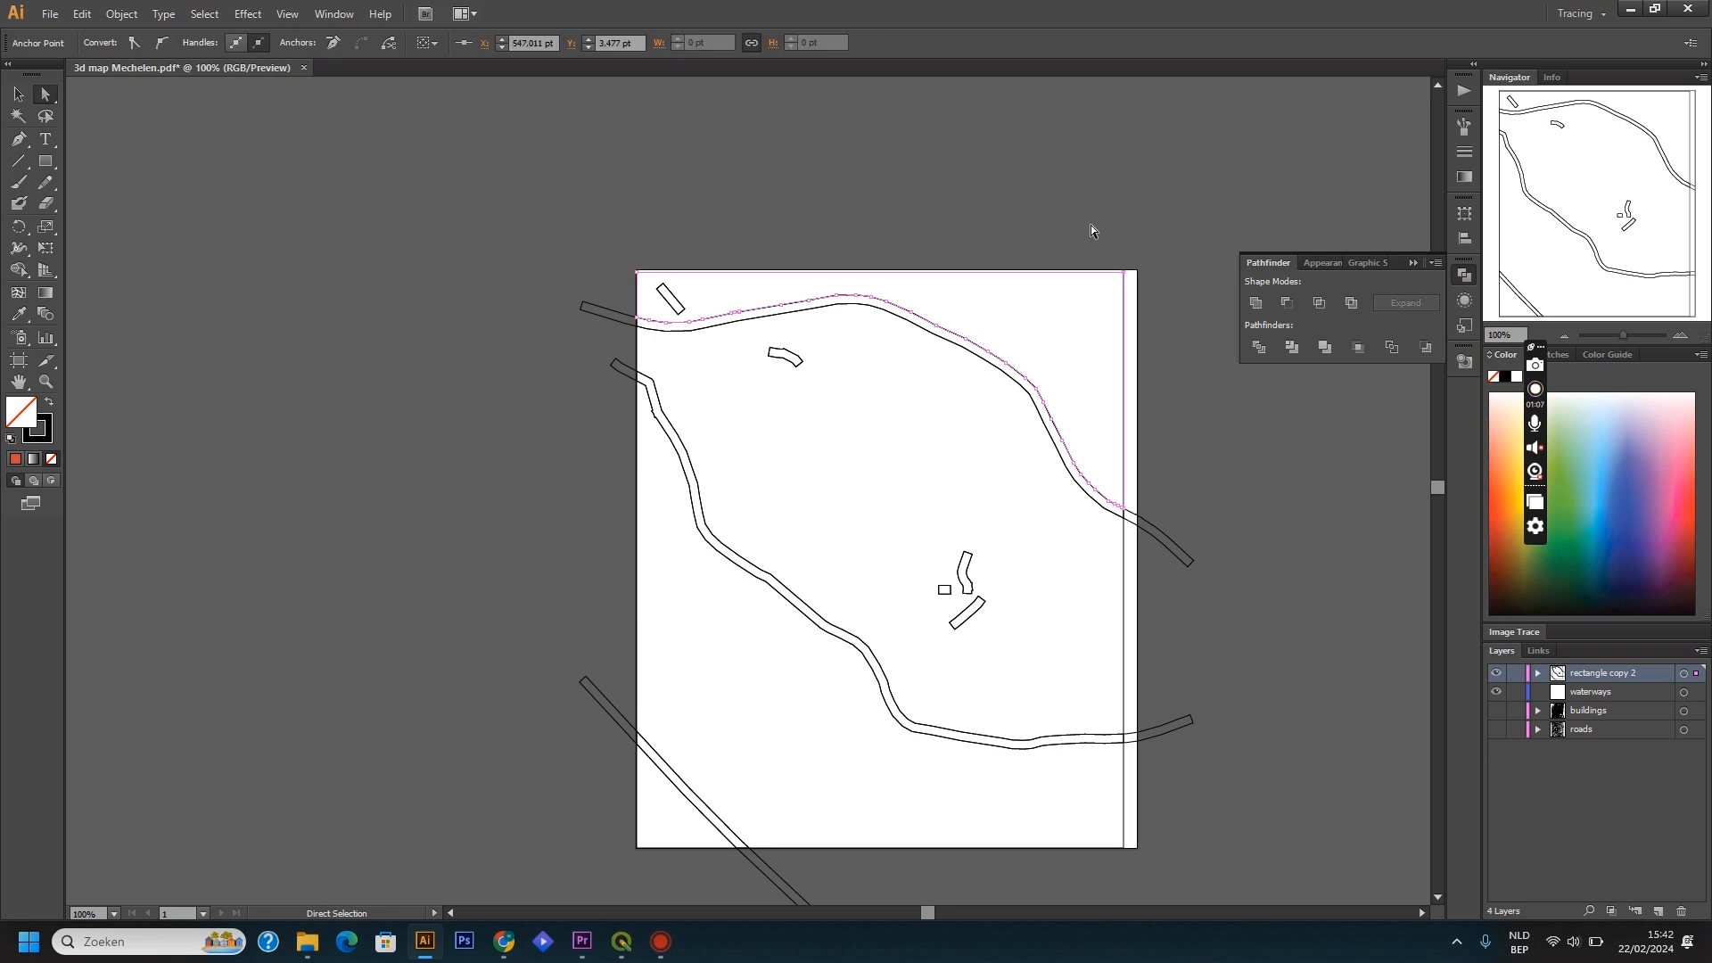
pyautogui.click(1089, 224)
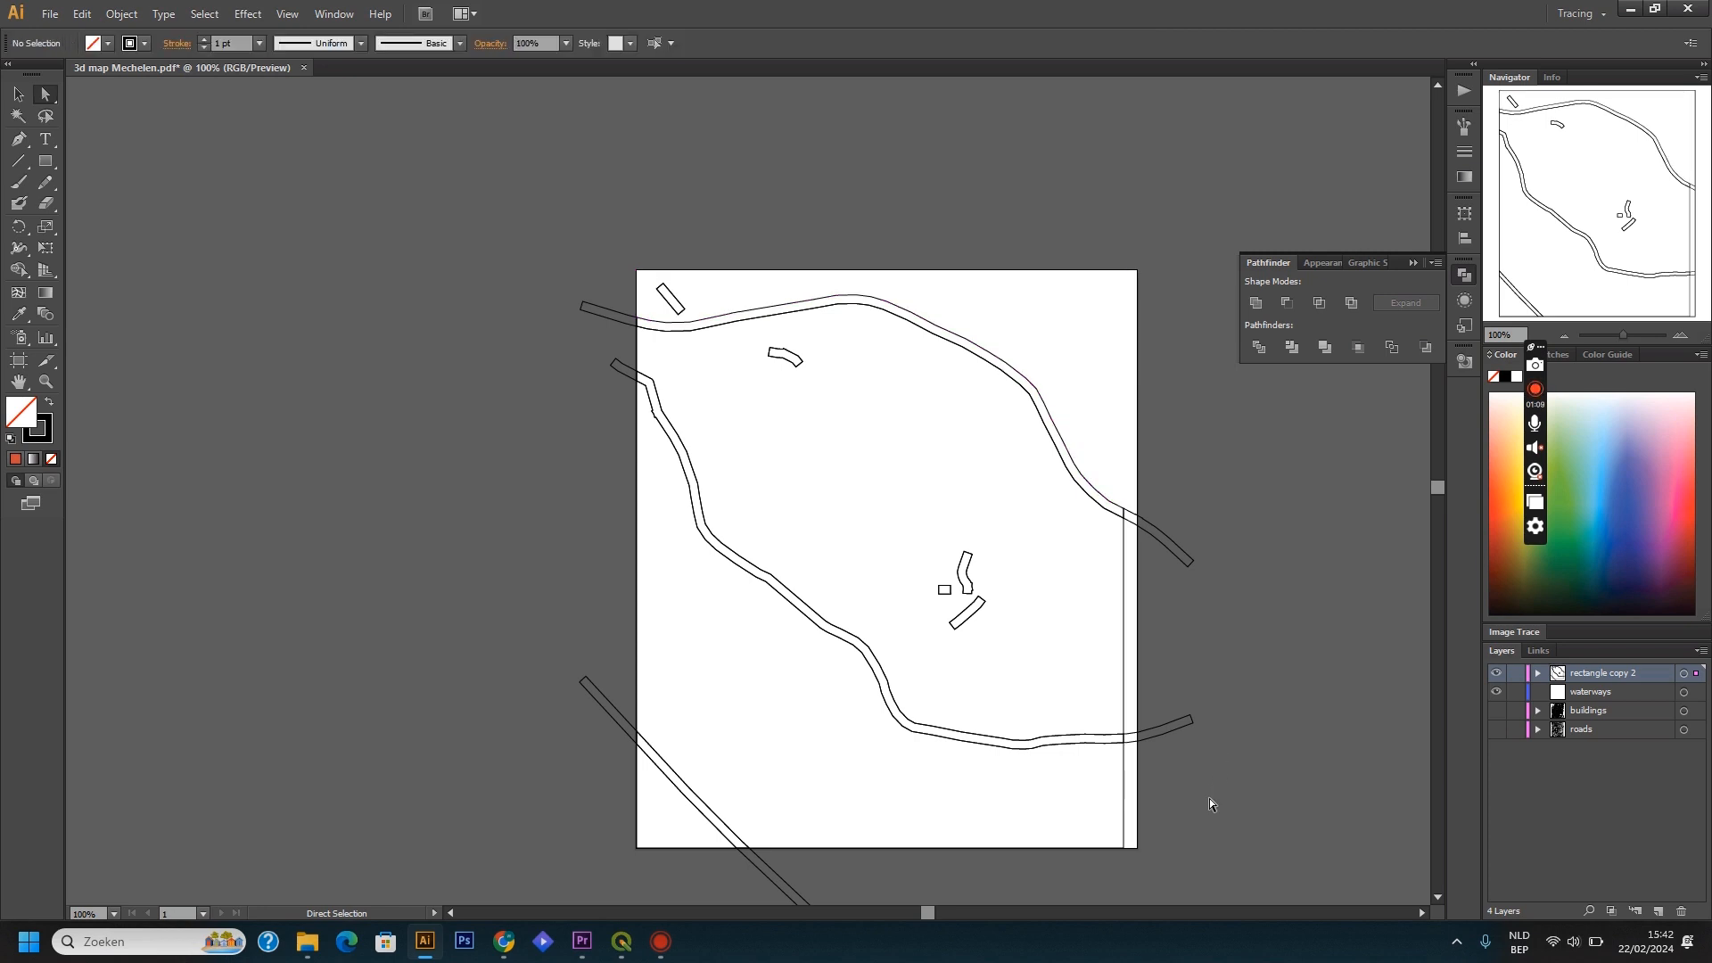
pyautogui.moveTo(1181, 486); pyautogui.dragTo(1171, 450)
pyautogui.press('Delete')
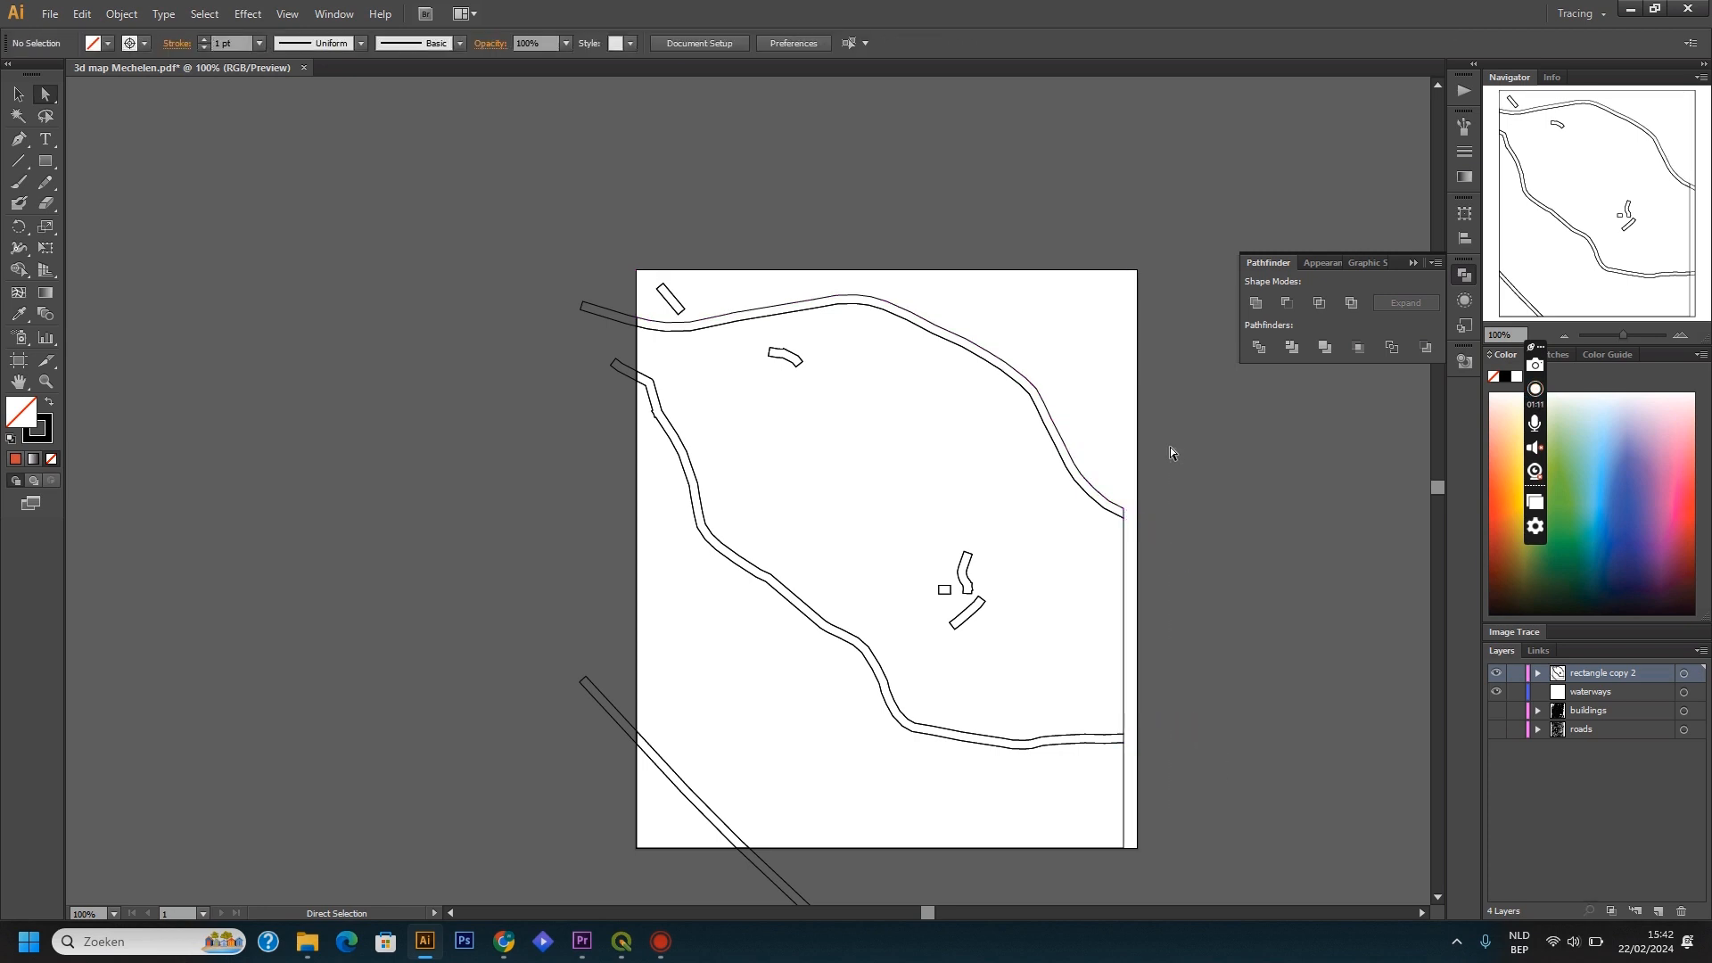
pyautogui.click(1119, 607)
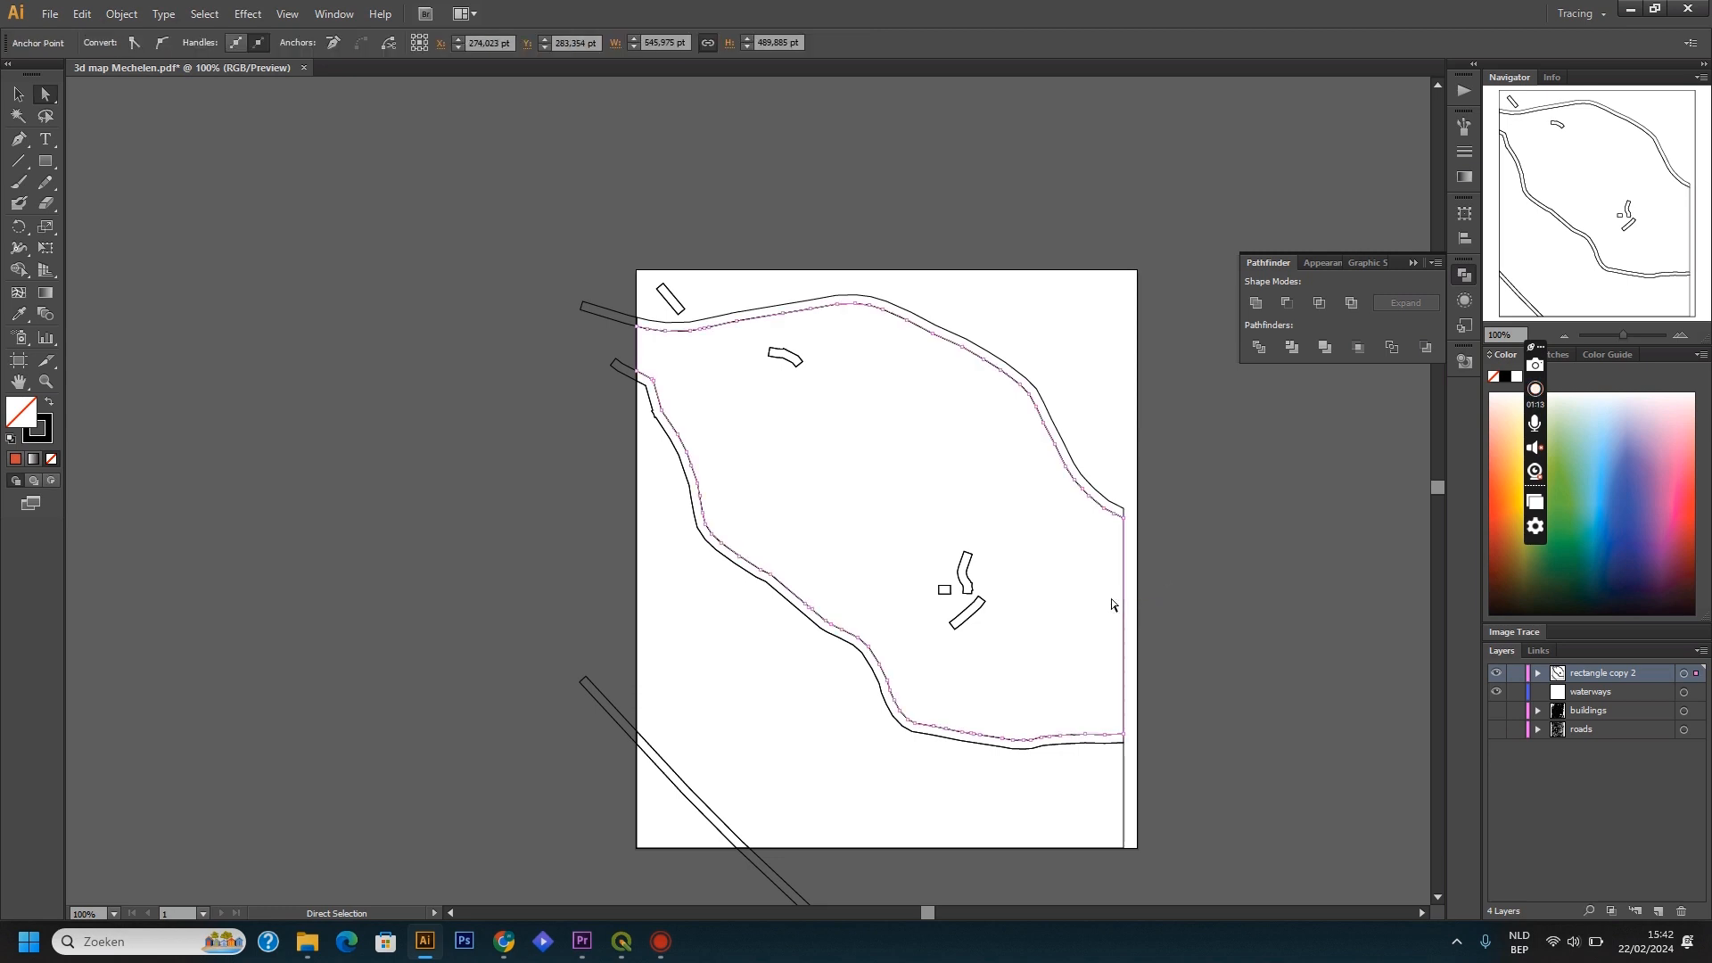
pyautogui.press('Delete')
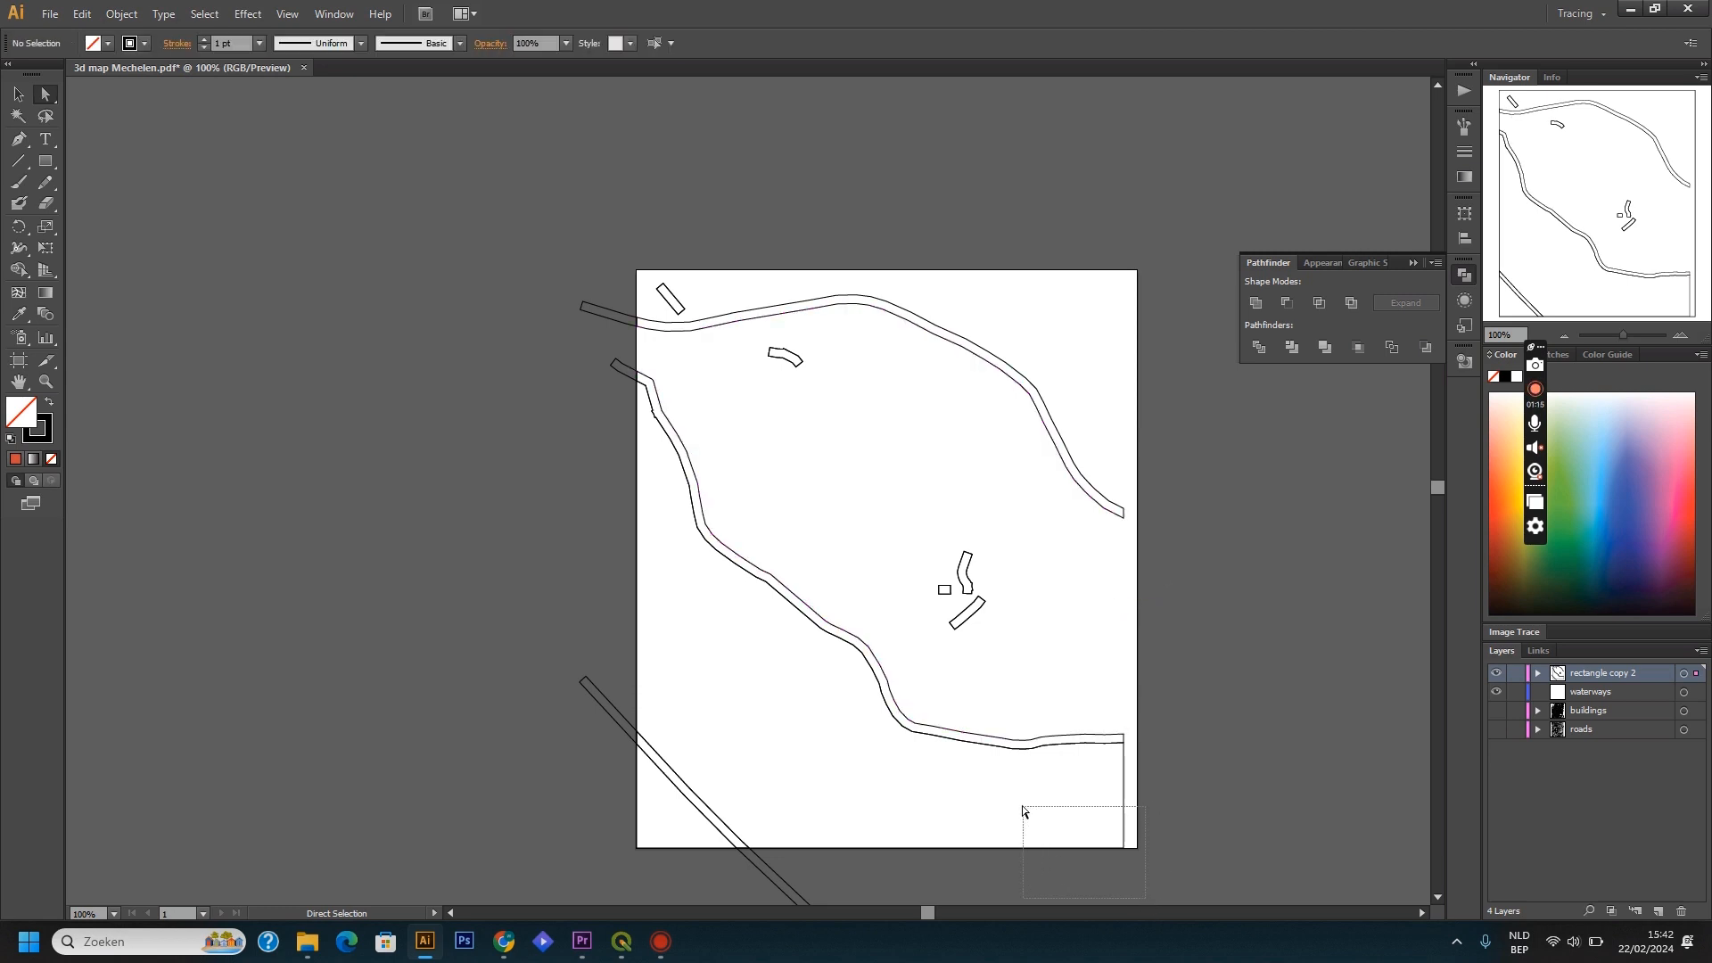
pyautogui.moveTo(1023, 811); pyautogui.dragTo(1020, 806)
pyautogui.press('Delete')
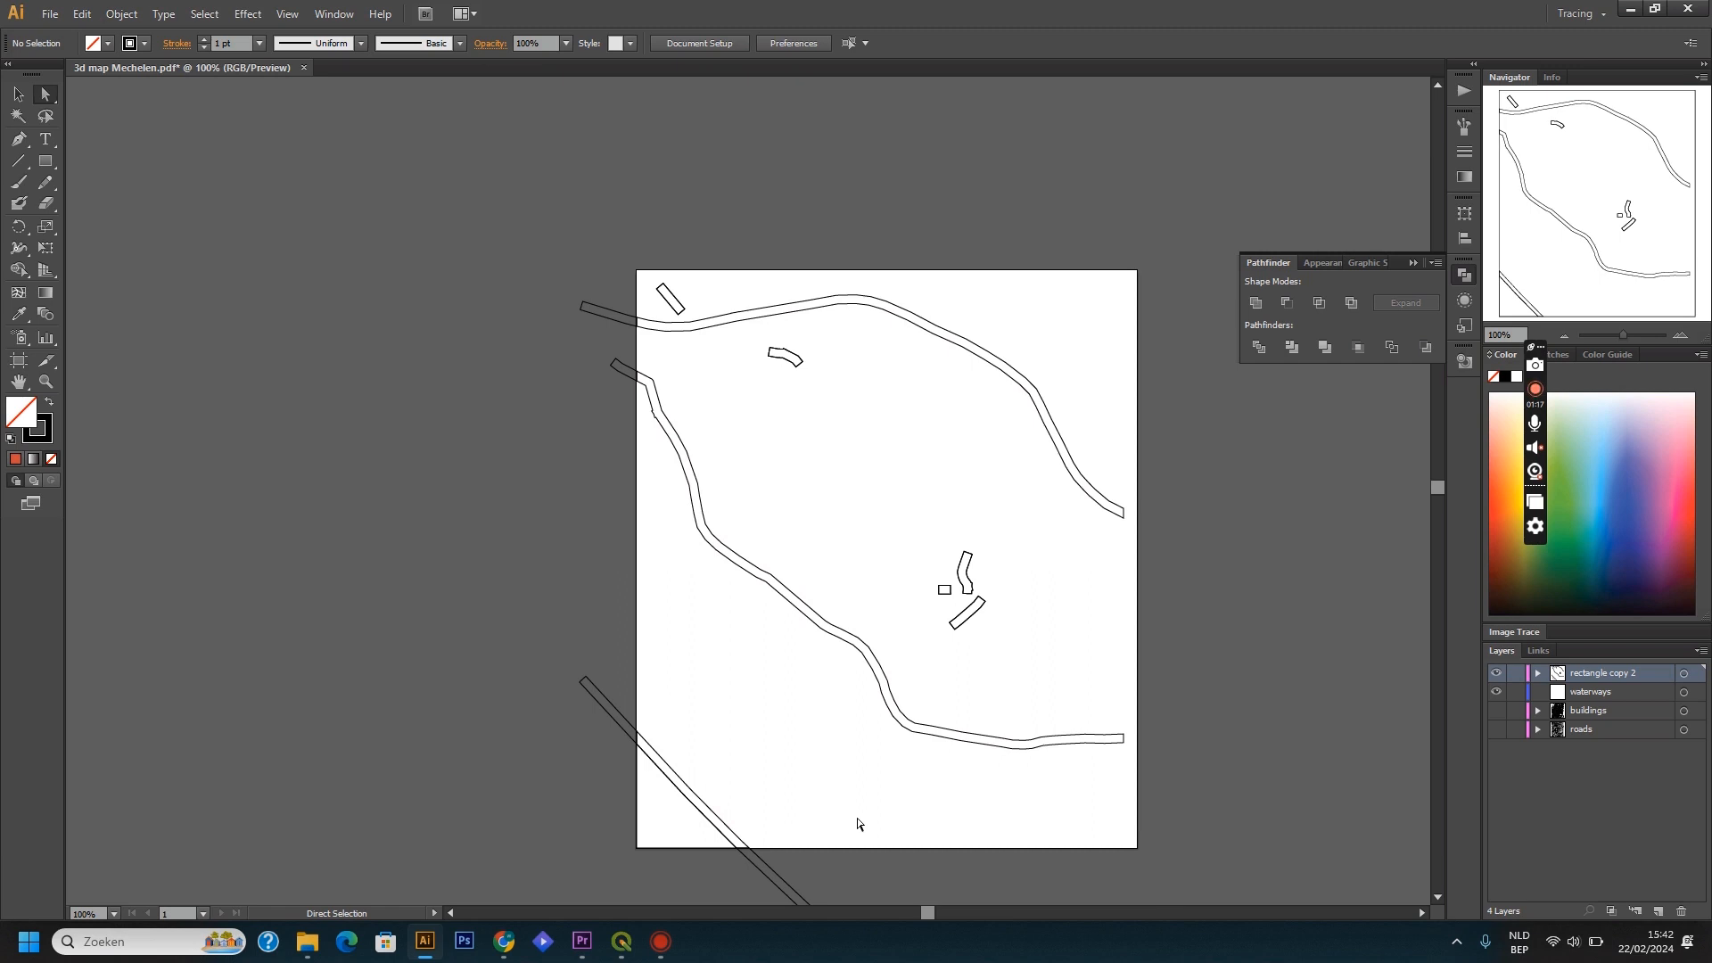
# Step: Delete the waterway ends that extend beyond the frame's bottom and left edges
pyautogui.scroll(-4, 857, 824)
pyautogui.moveTo(840, 676); pyautogui.dragTo(727, 608)
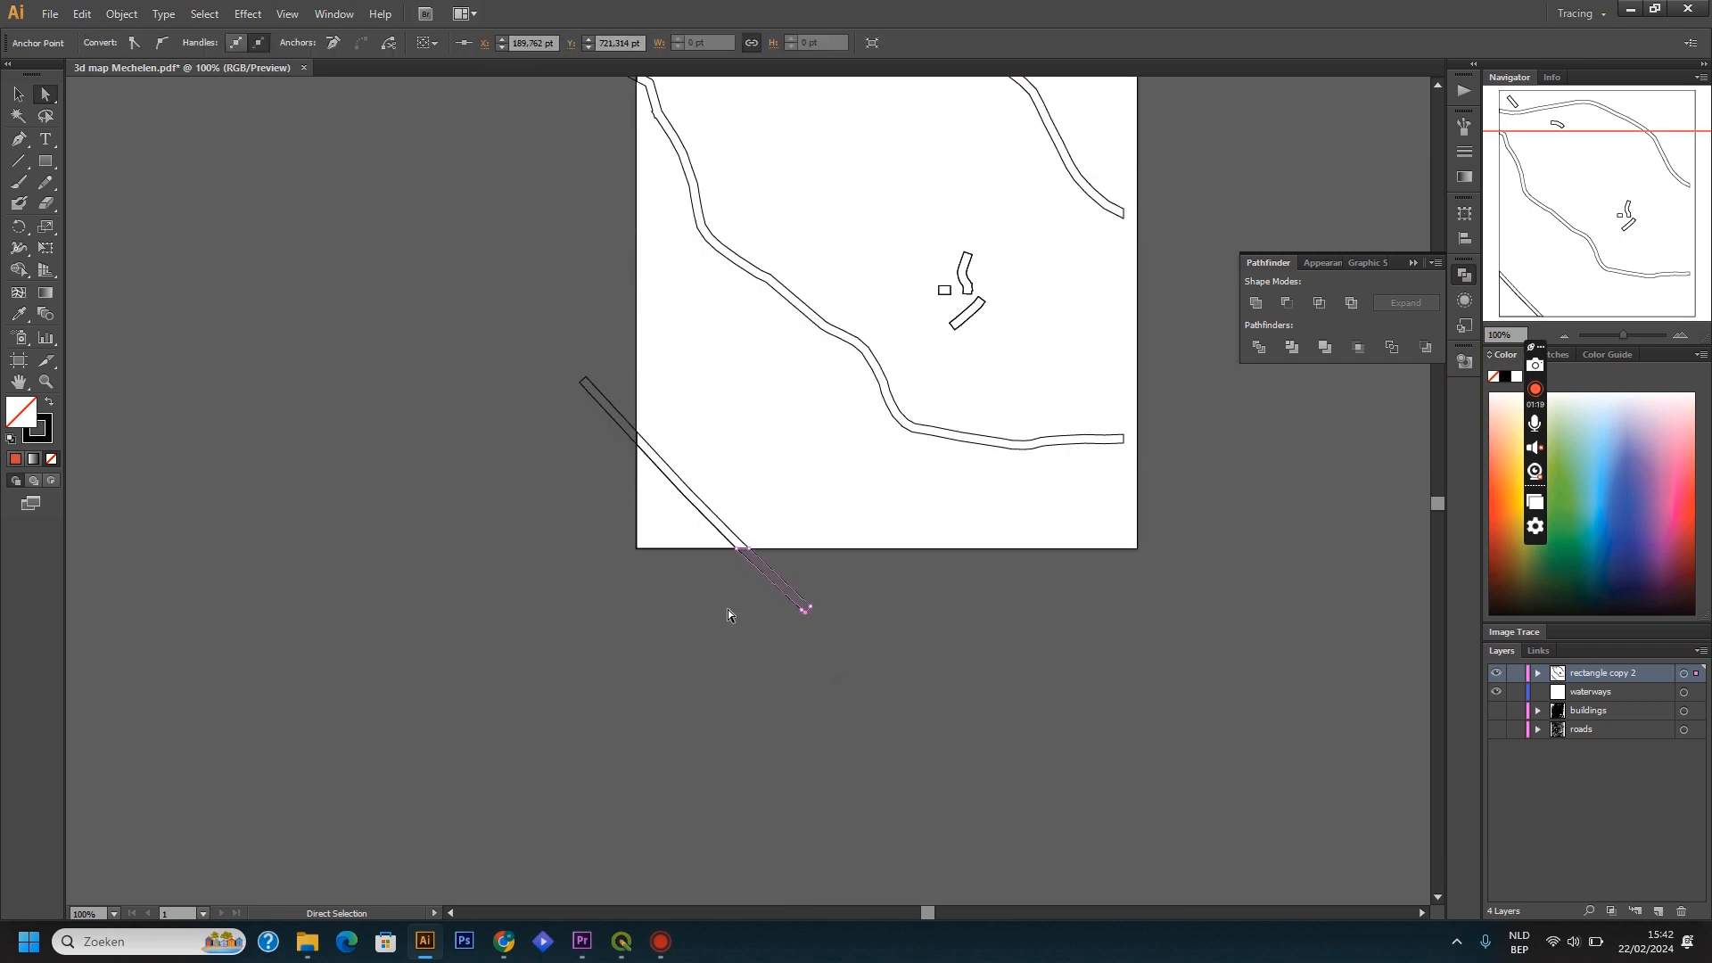
pyautogui.press('Delete')
pyautogui.moveTo(612, 469); pyautogui.dragTo(563, 361)
pyautogui.press('Delete')
pyautogui.scroll(6, 564, 361)
pyautogui.scroll(-2, 564, 365)
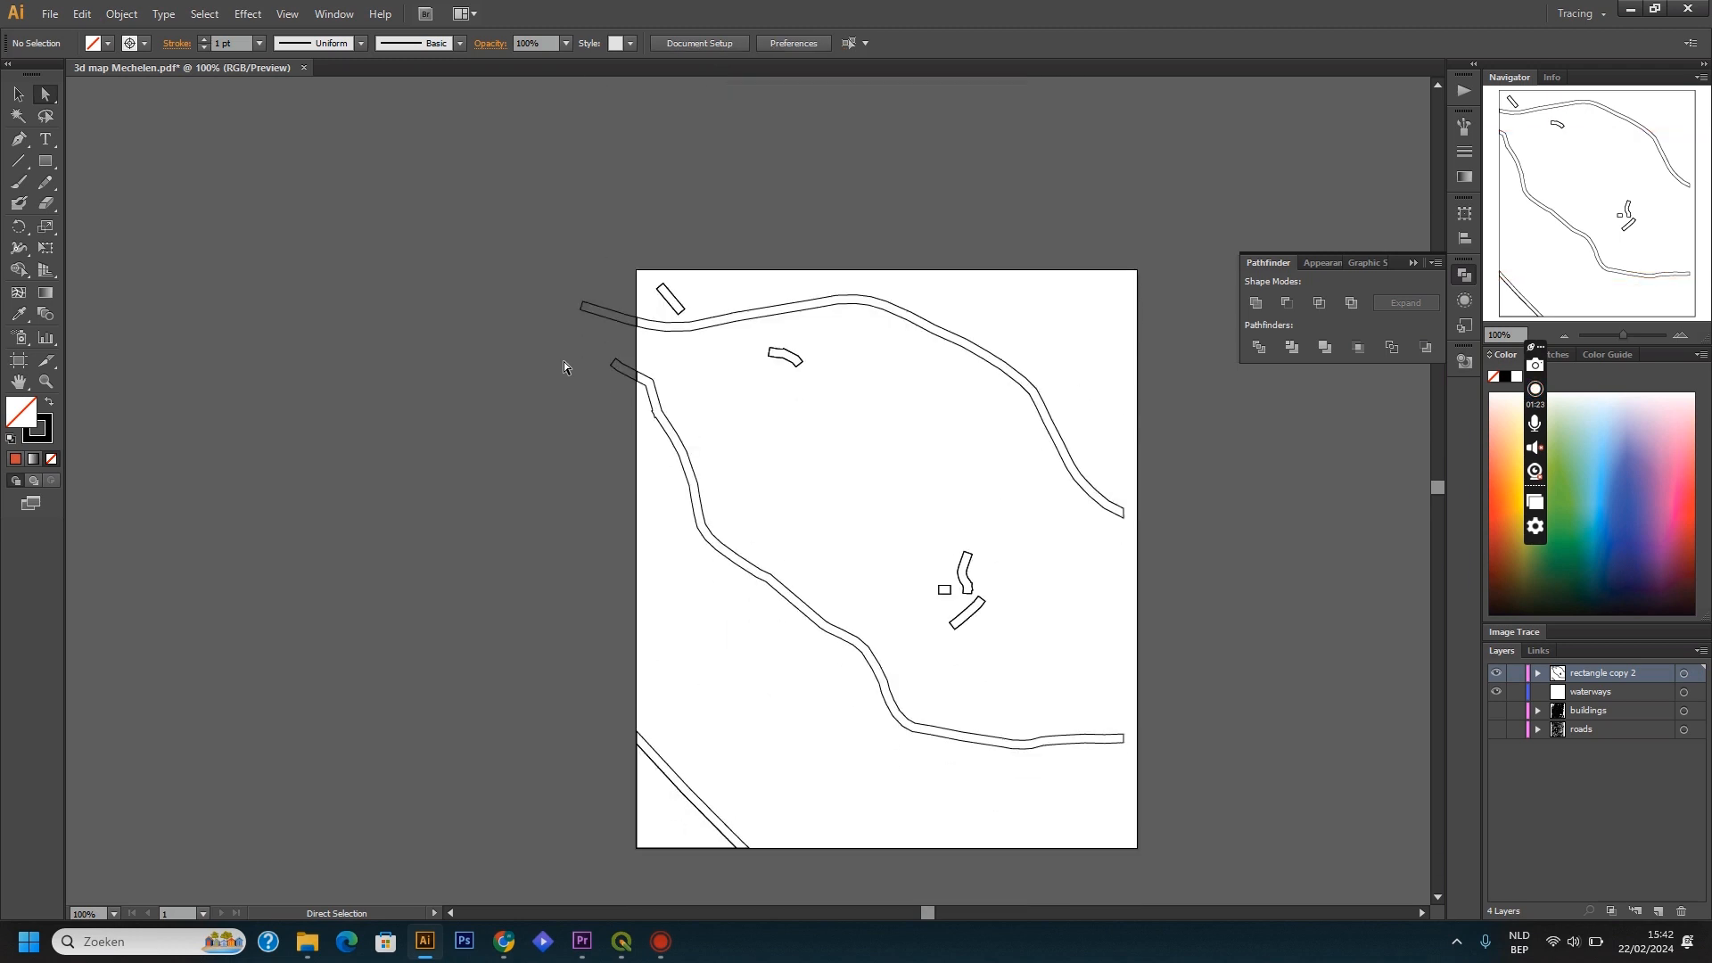
pyautogui.moveTo(570, 290); pyautogui.dragTo(568, 278)
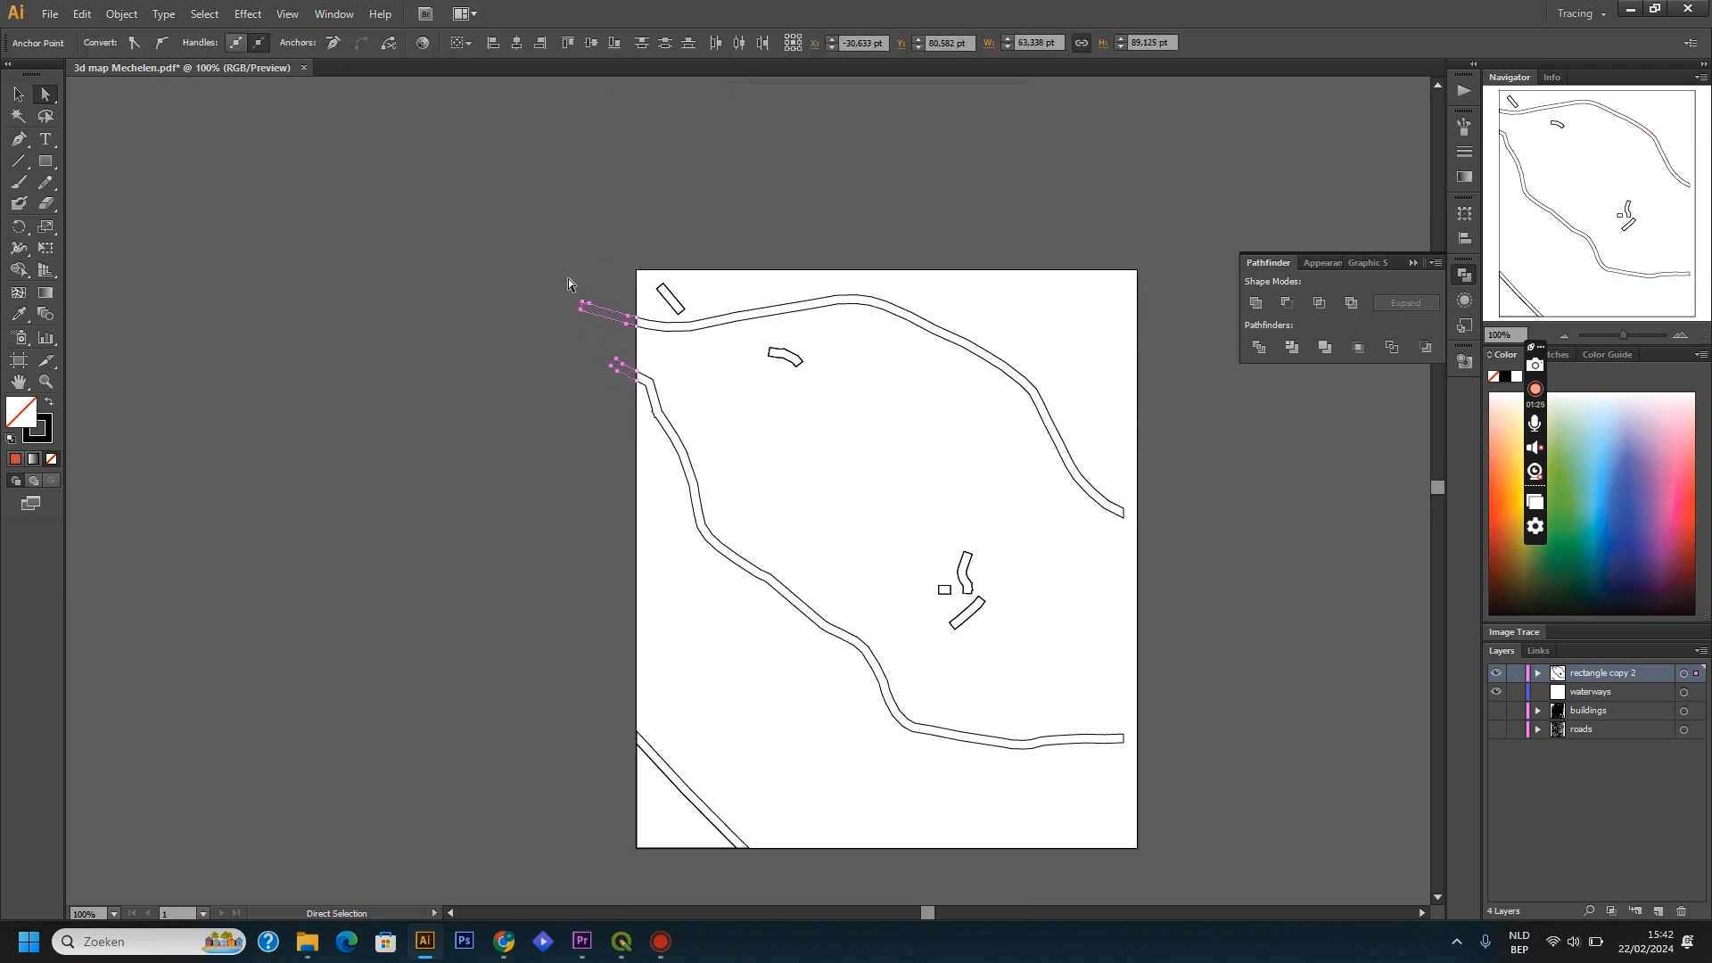
pyautogui.press('Delete')
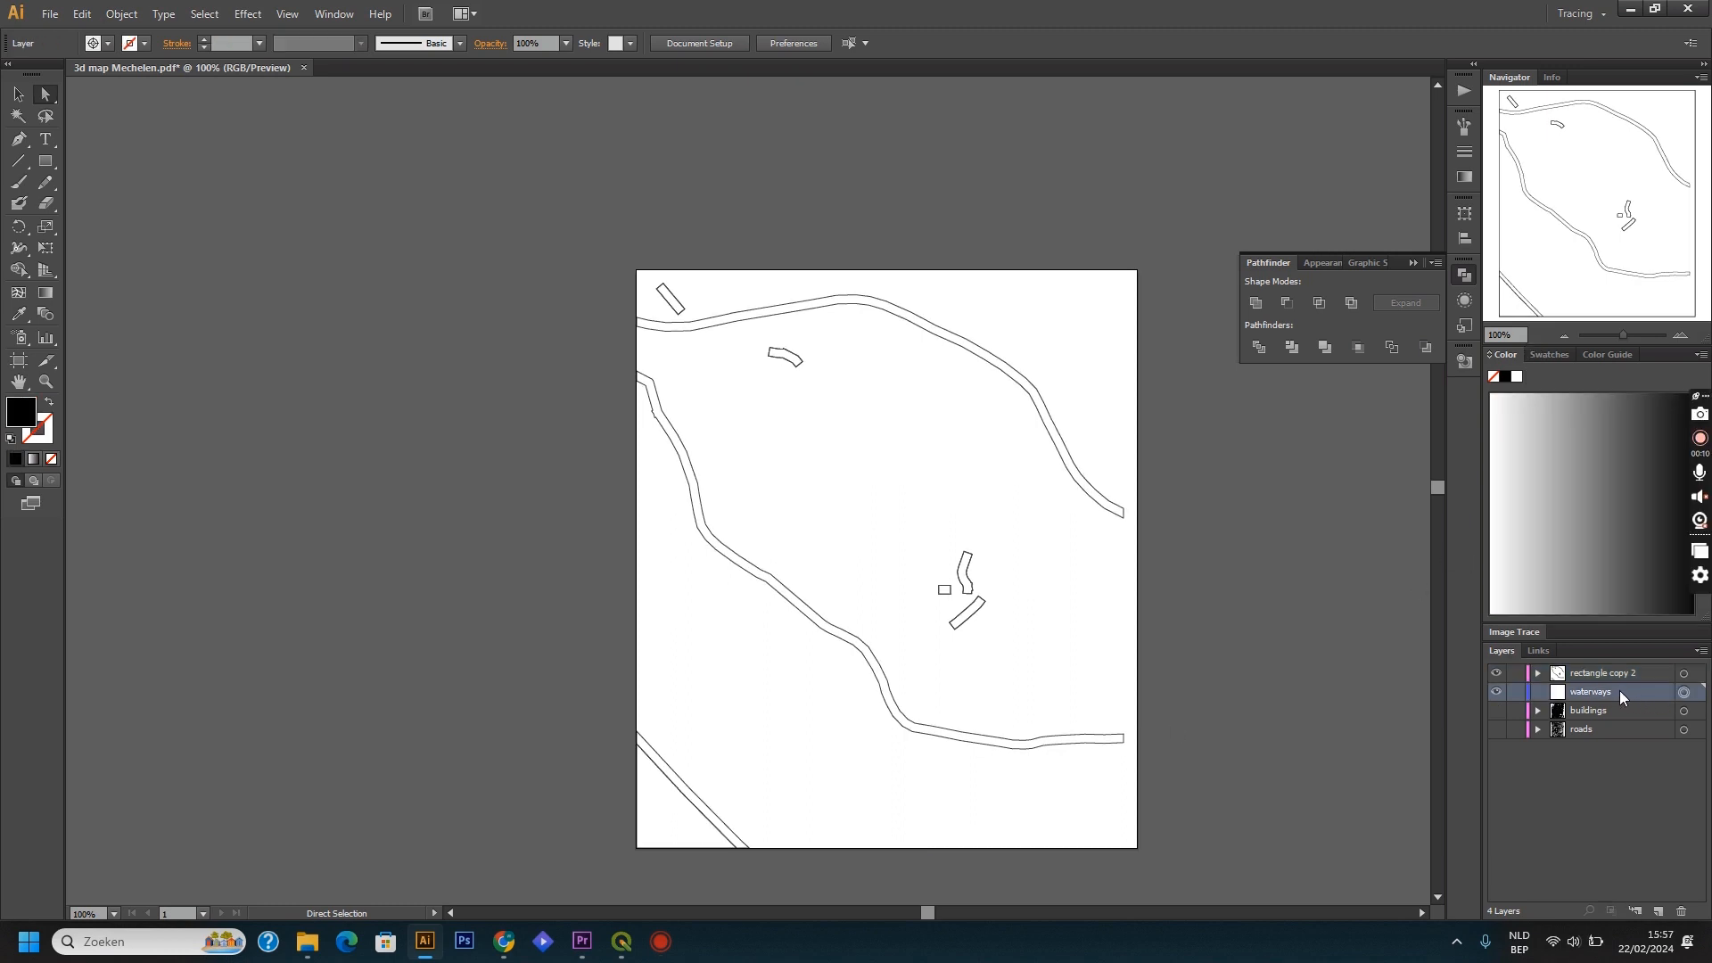
# Step: Delete the empty waterways layer and rename the rectangle copy 2 layer as waterways
pyautogui.moveTo(1619, 690); pyautogui.dragTo(1683, 909)
pyautogui.doubleClick(1606, 672)
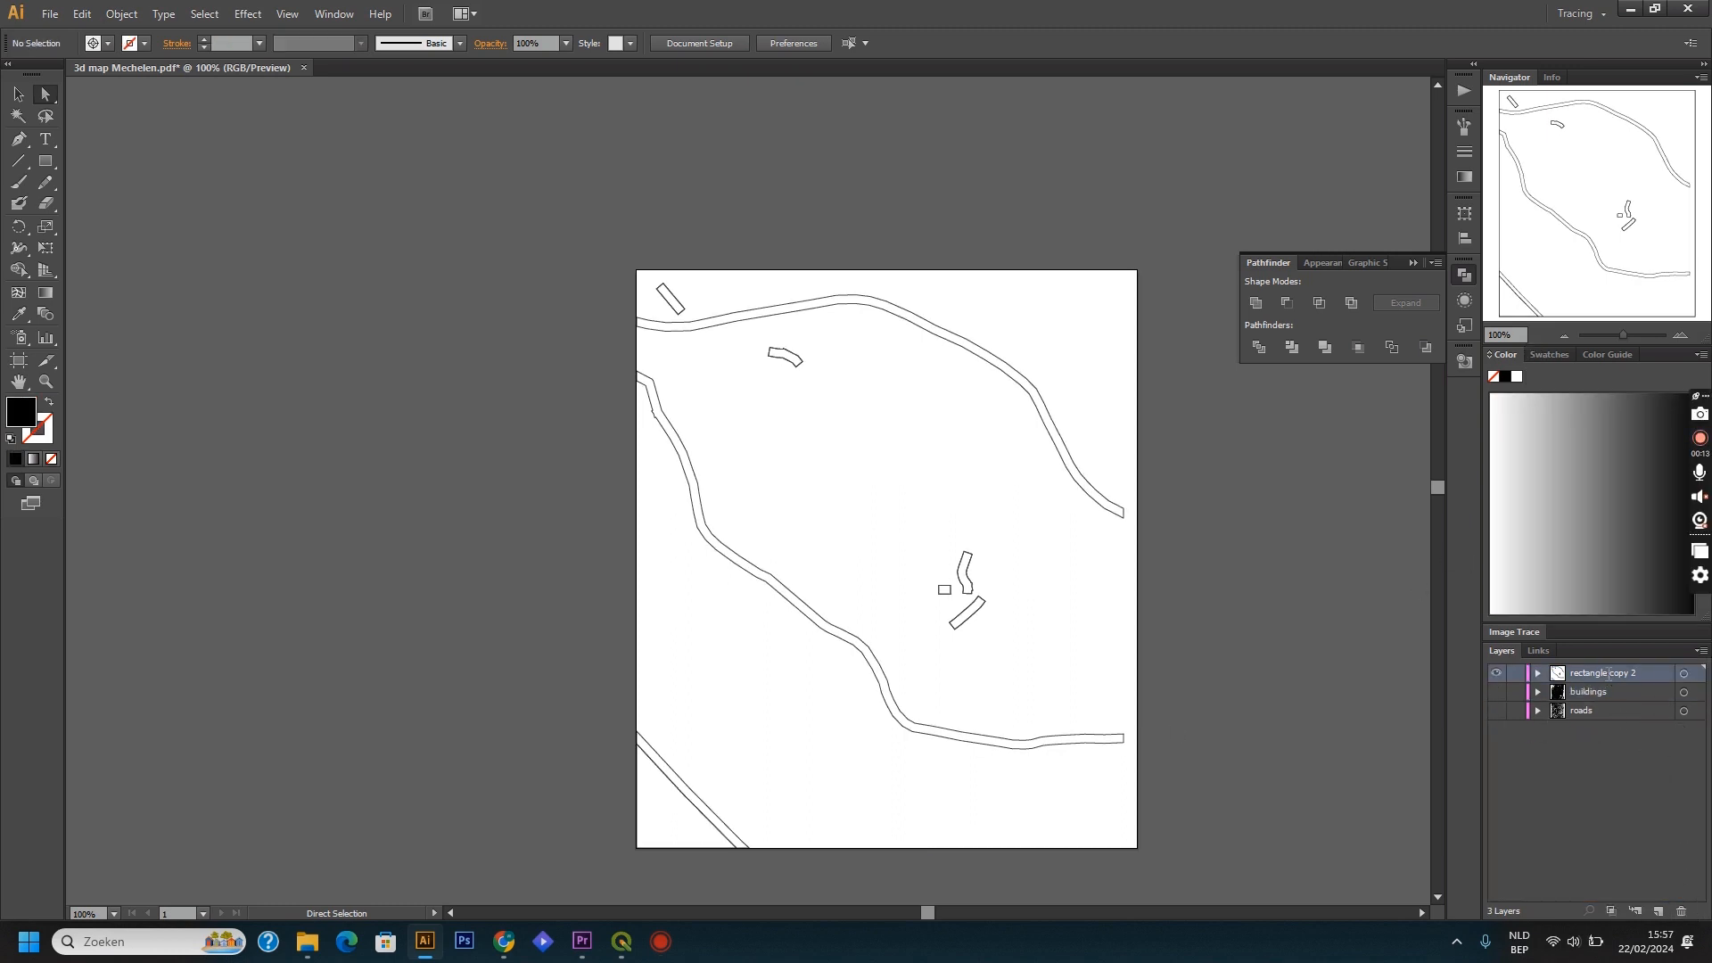
pyautogui.write('waterways')
# Step: Try to give the artwork on the waterways layer no fill and a blue stroke with hue 217°
pyautogui.click(1683, 675)
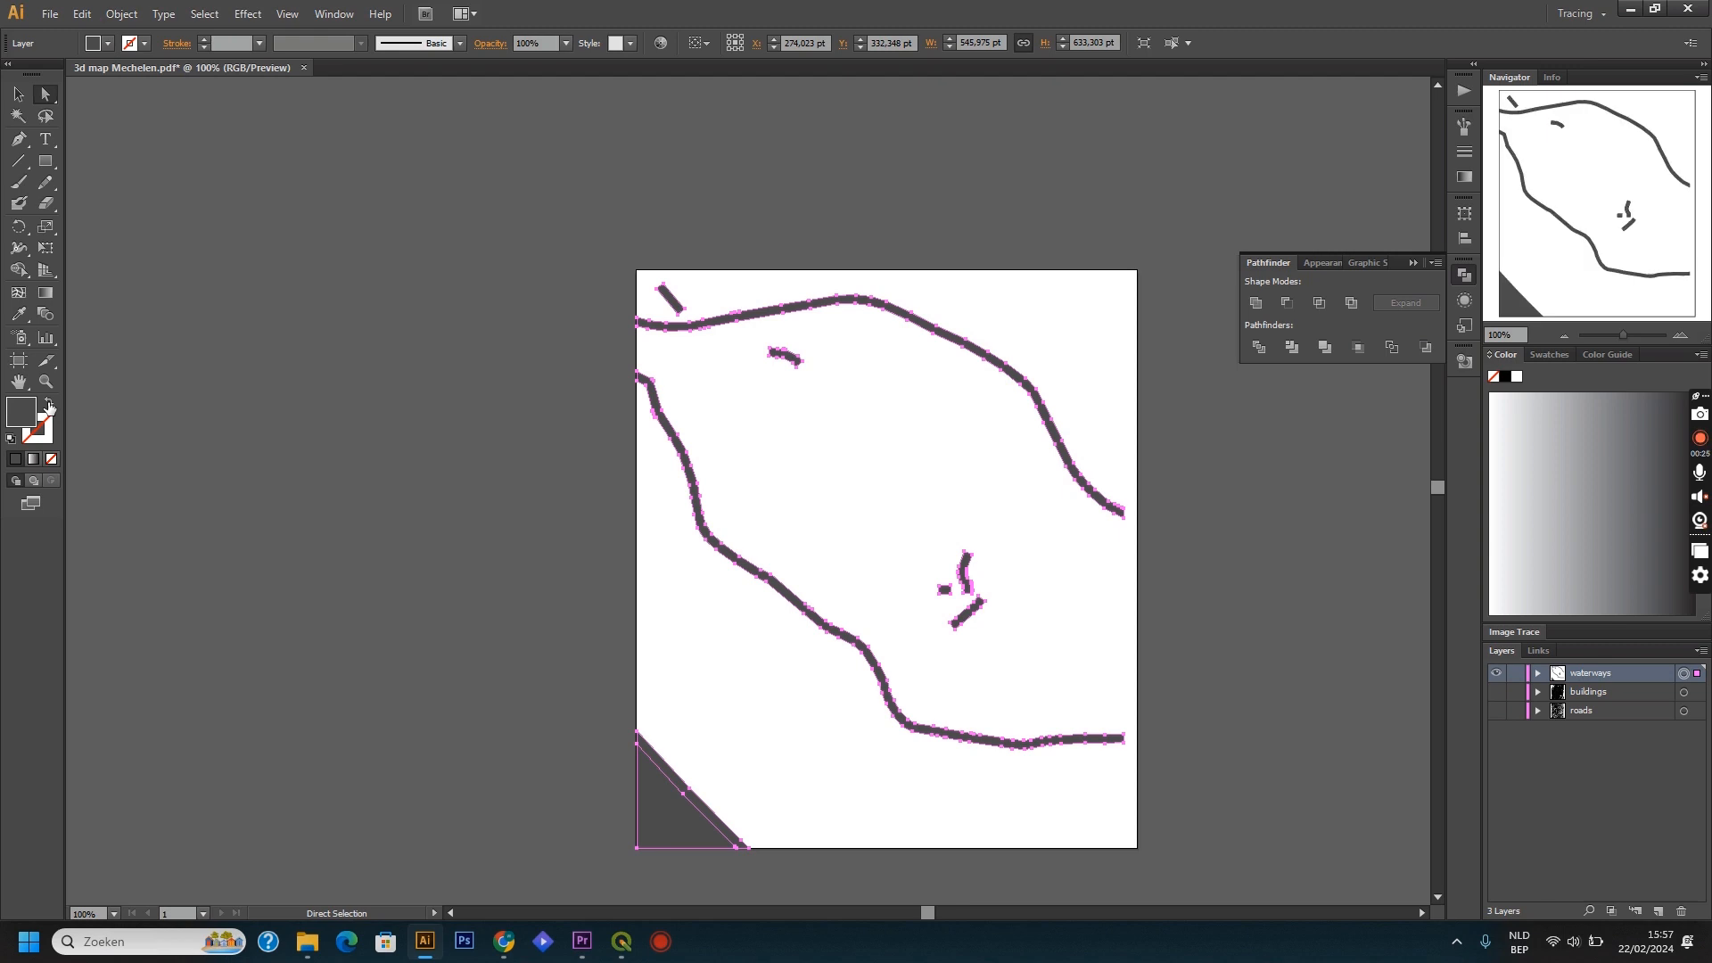
pyautogui.click(49, 407)
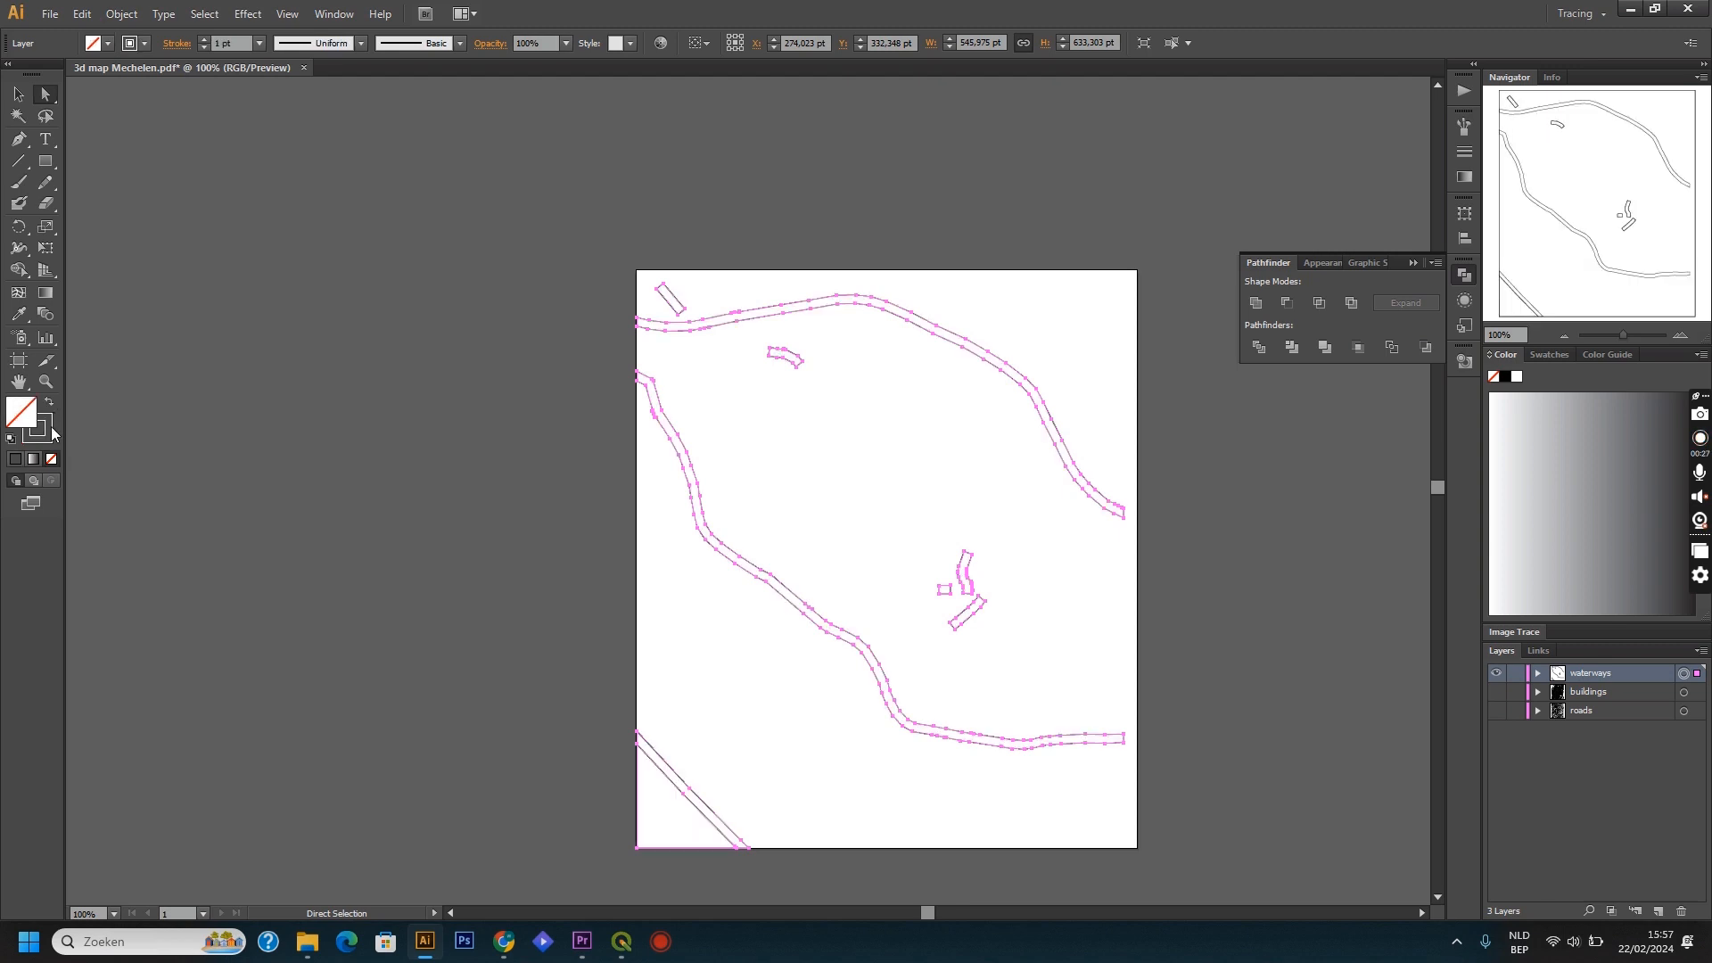
pyautogui.doubleClick(40, 429)
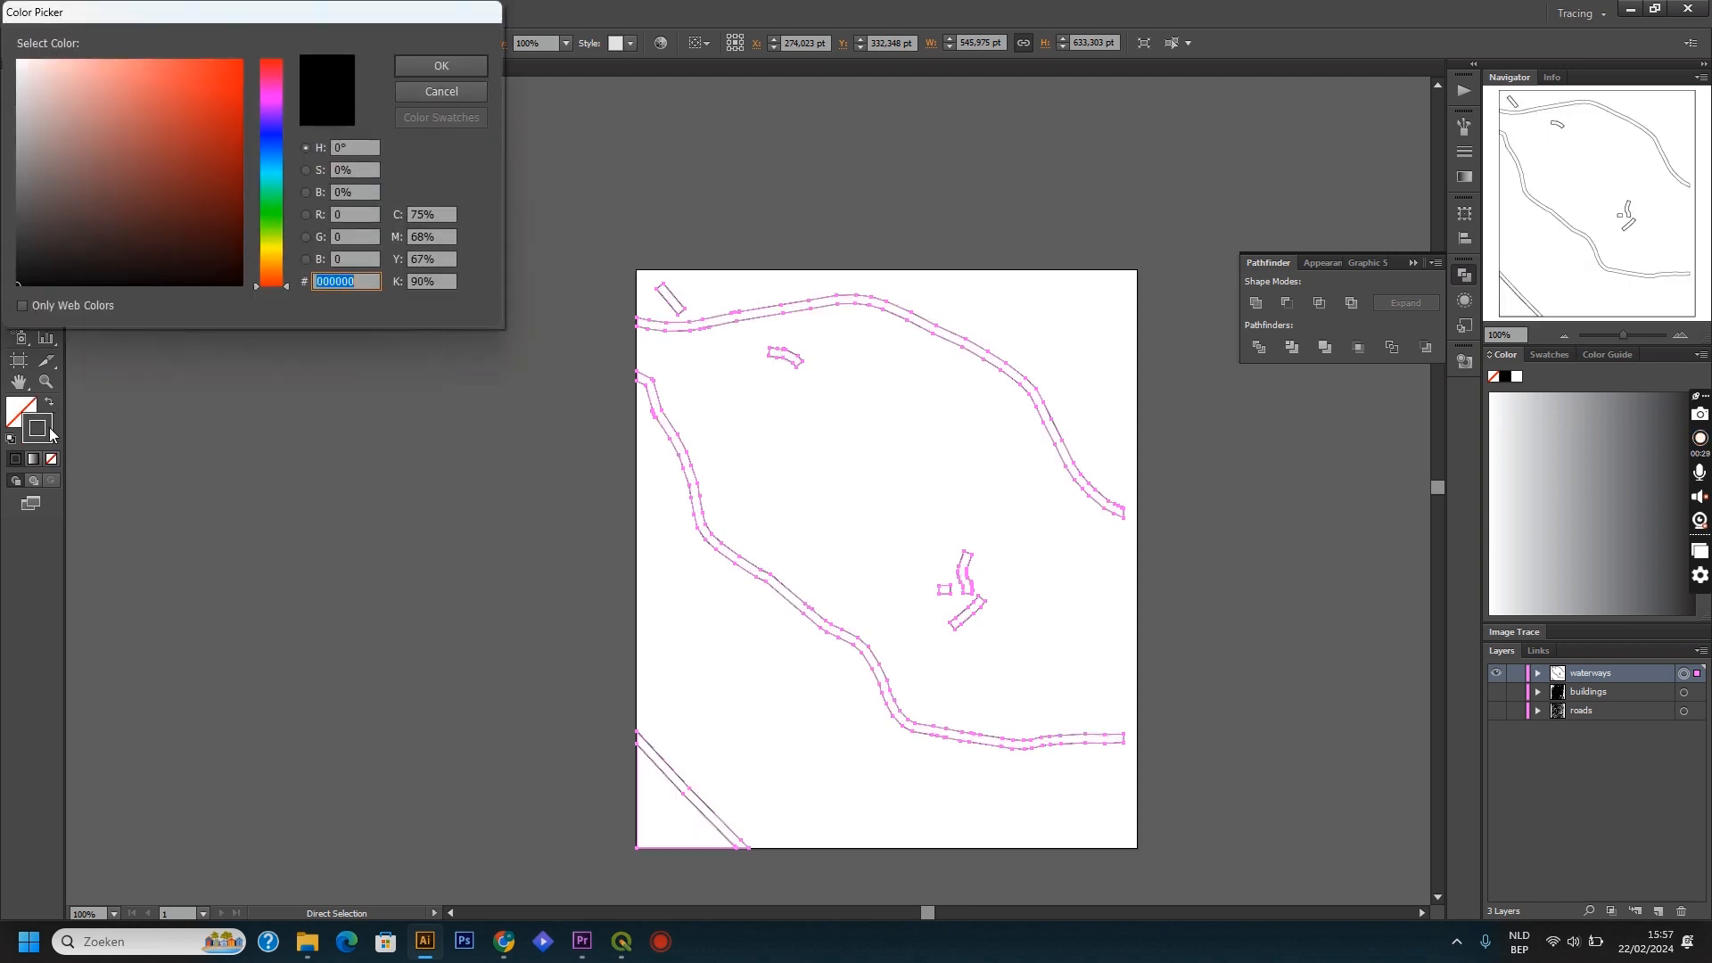
pyautogui.click(275, 140)
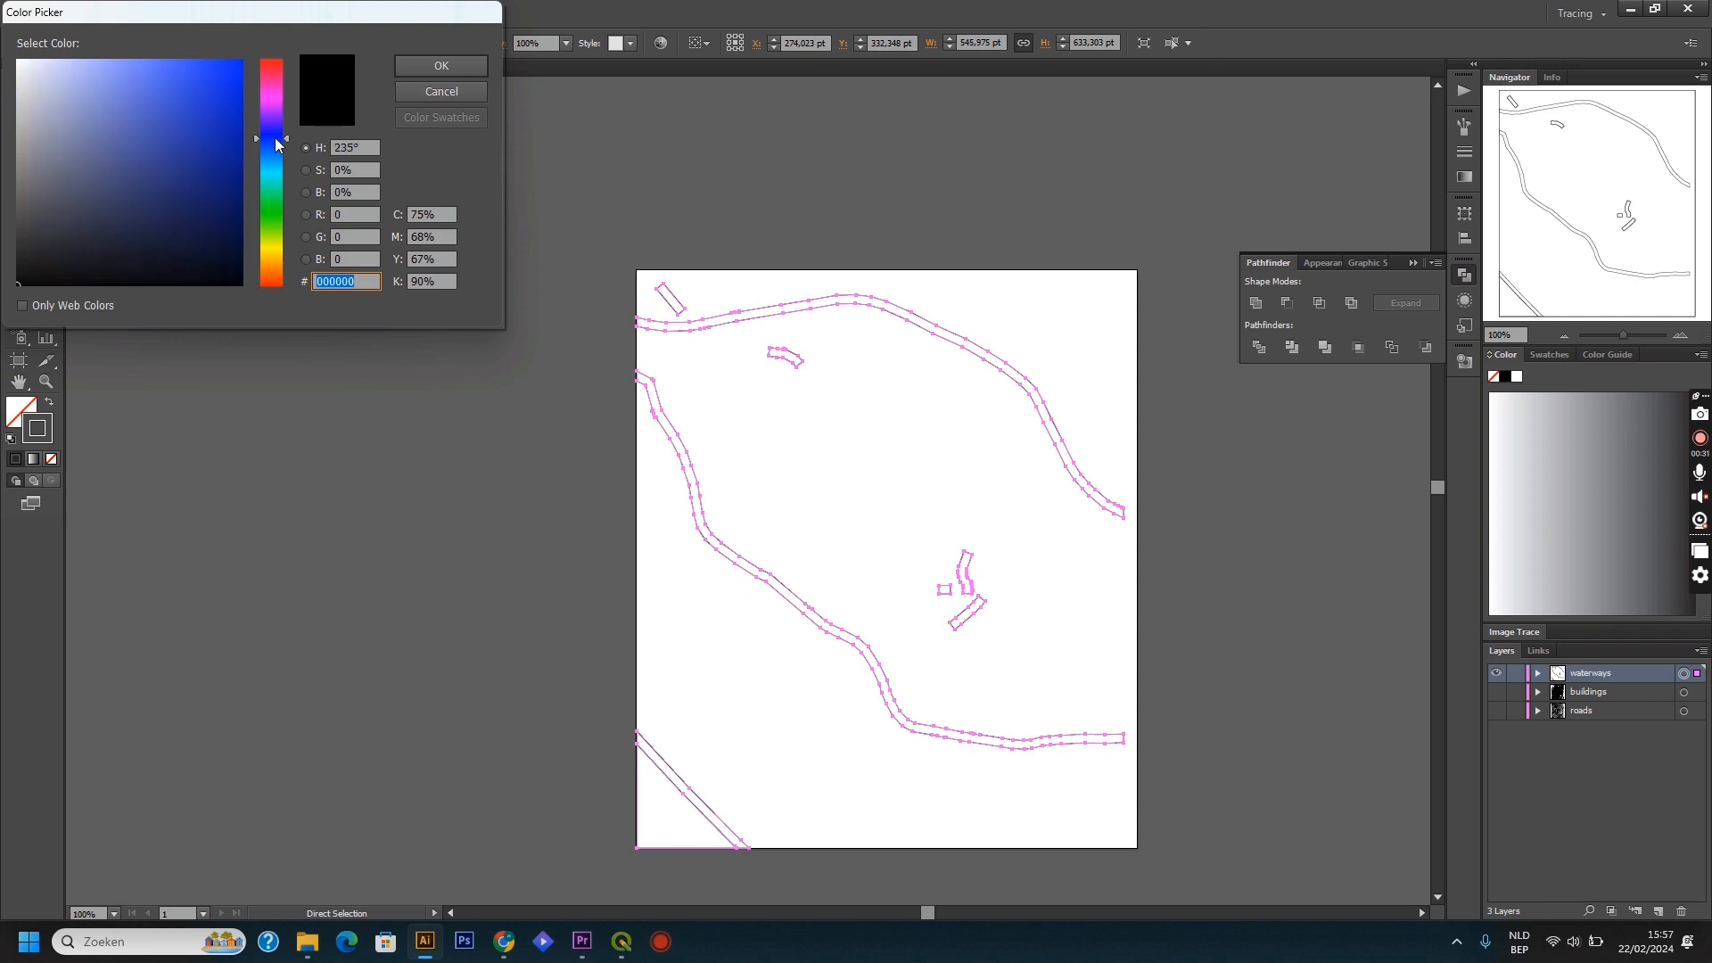
pyautogui.click(264, 150)
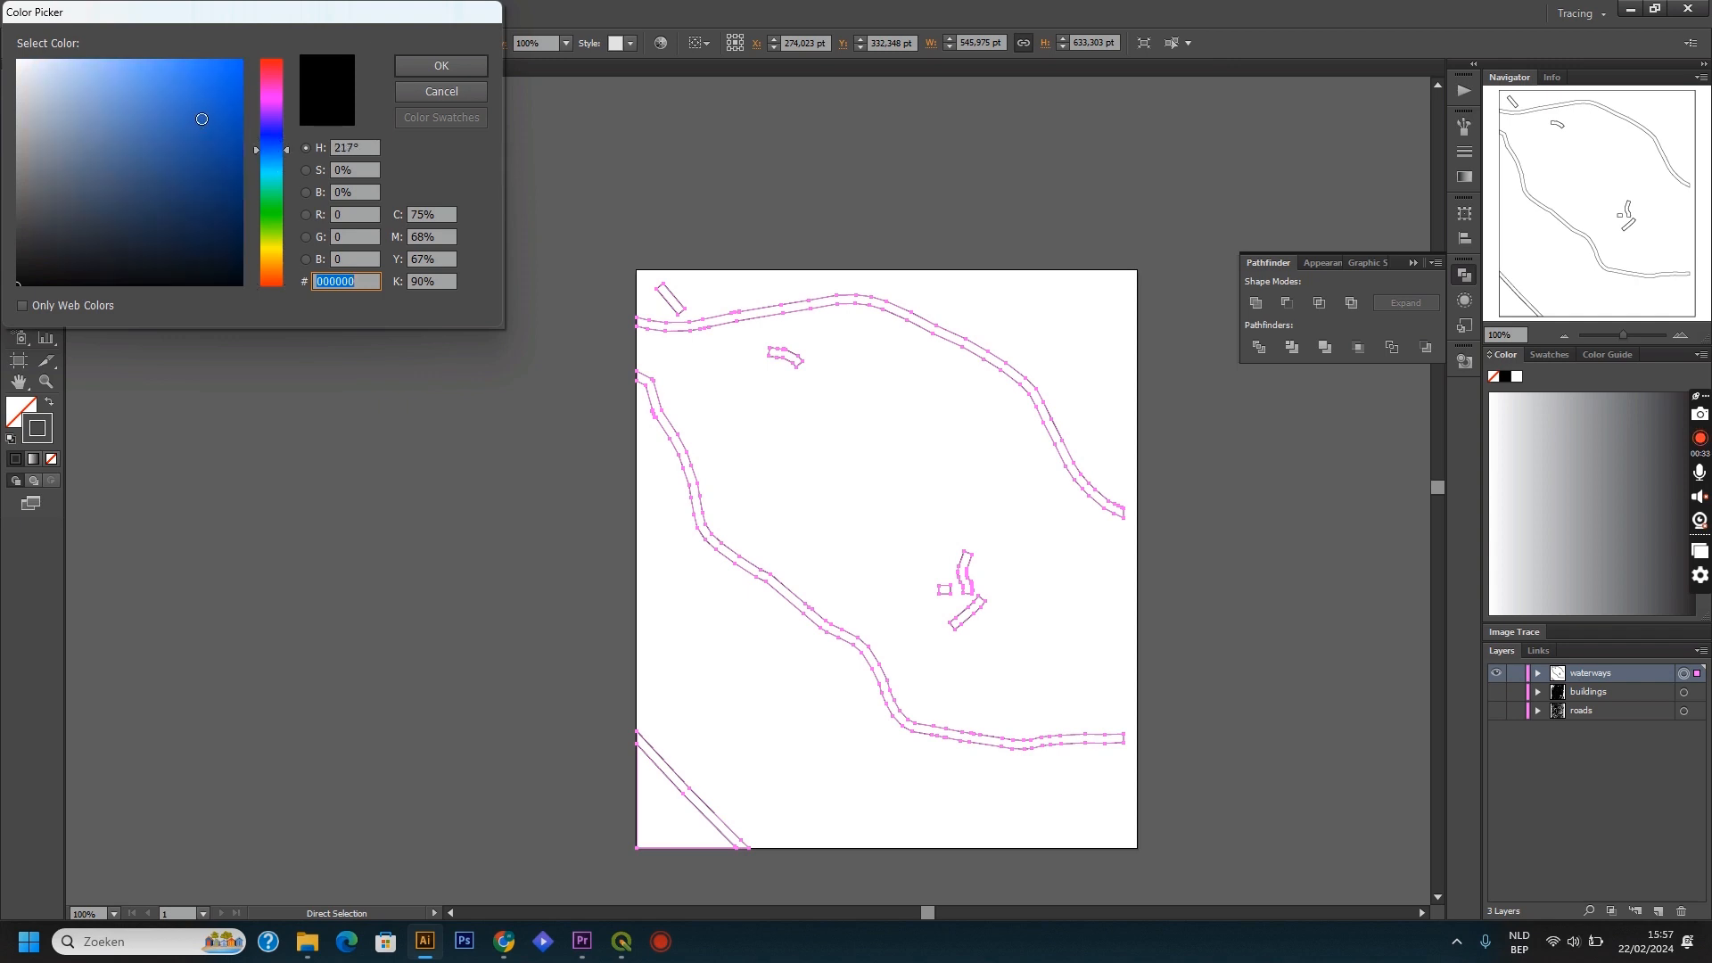
pyautogui.click(199, 120)
pyautogui.click(433, 69)
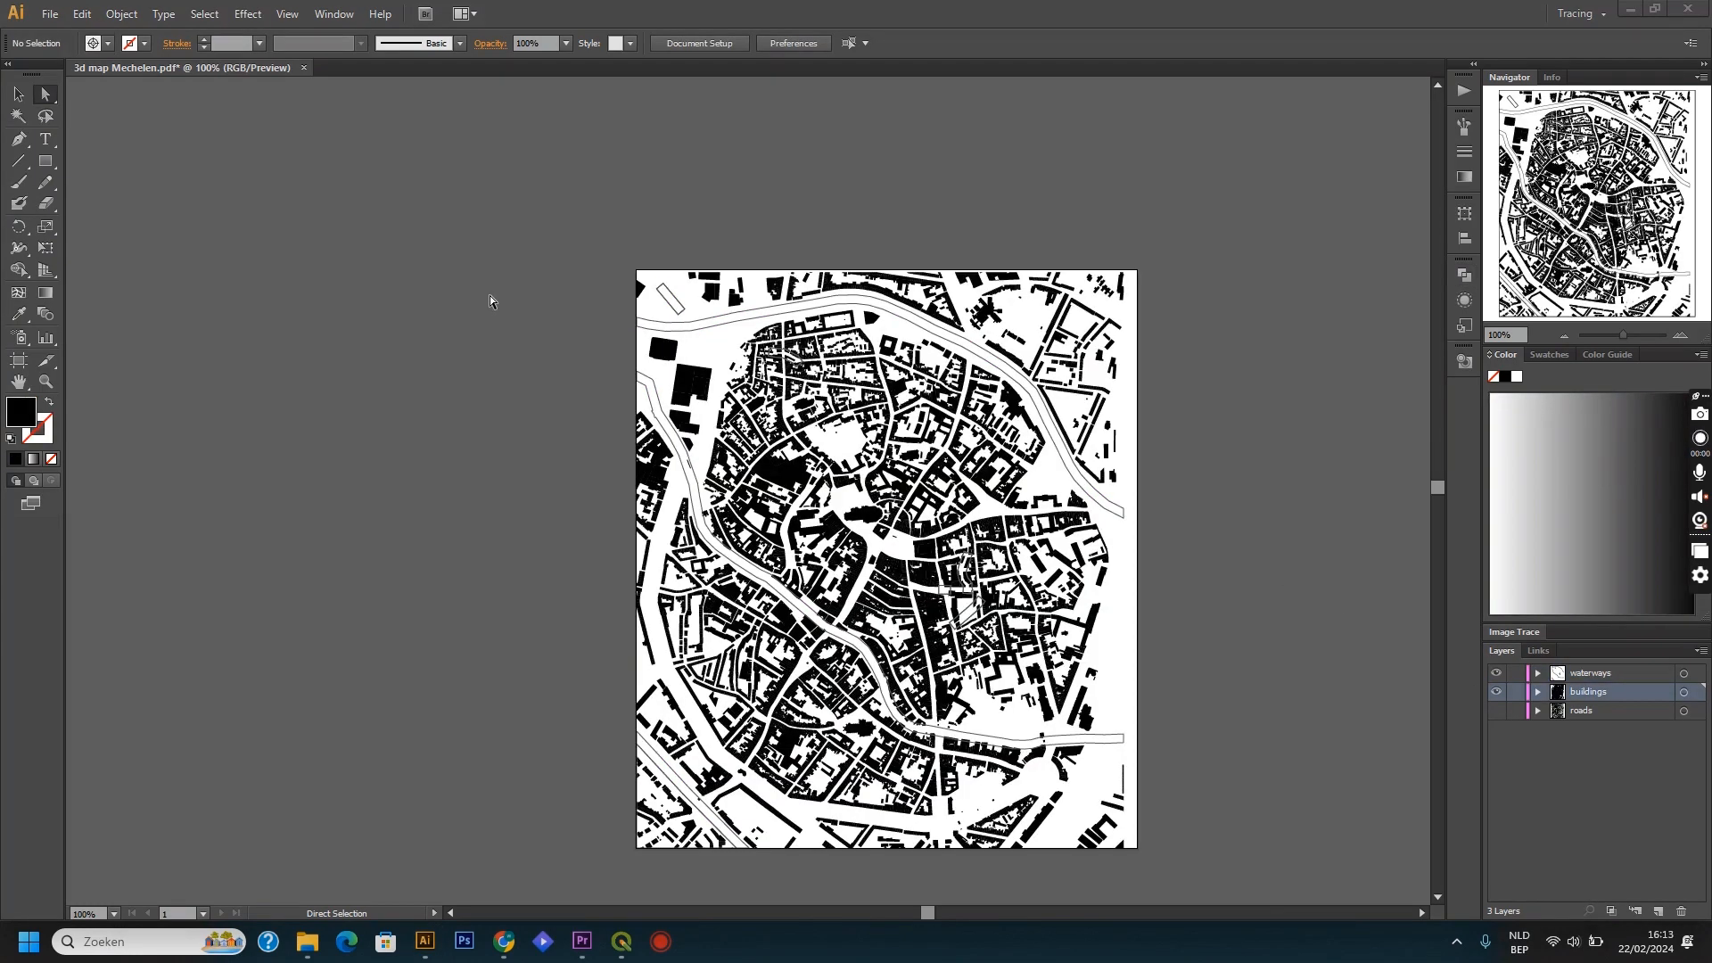
# Step: Select all buildings with the same fill and stroke, recolour their fill to orange and deselect them
pyautogui.click(770, 473)
pyautogui.click(784, 477)
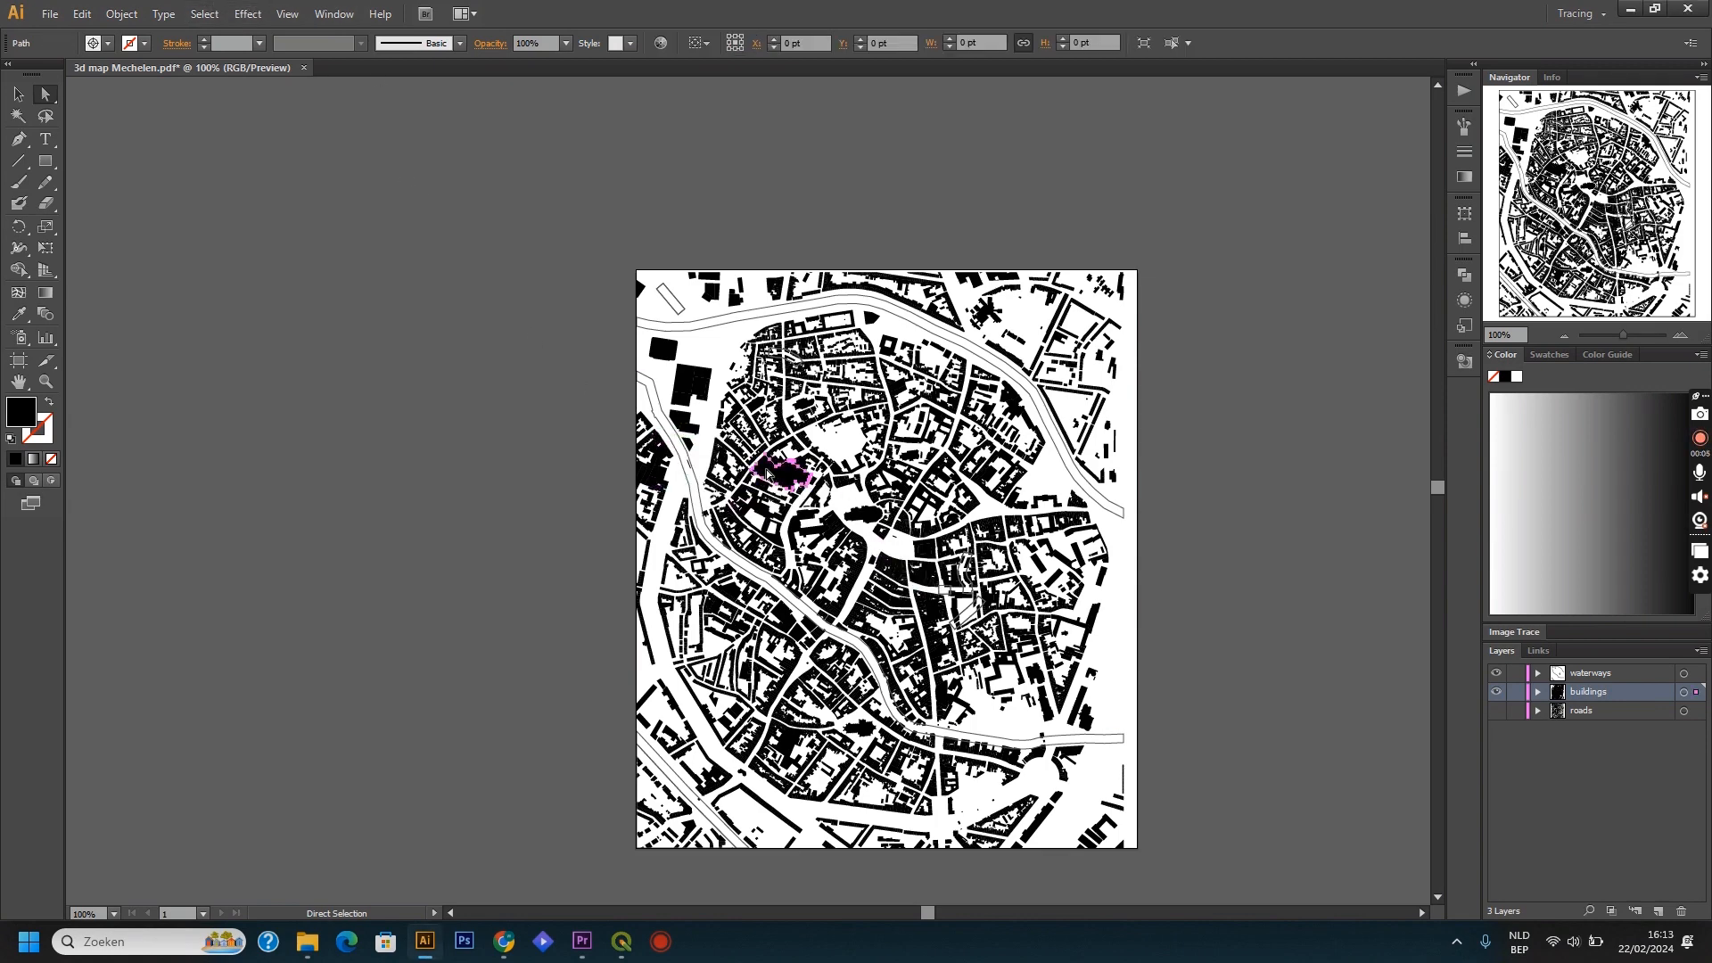
pyautogui.click(207, 12)
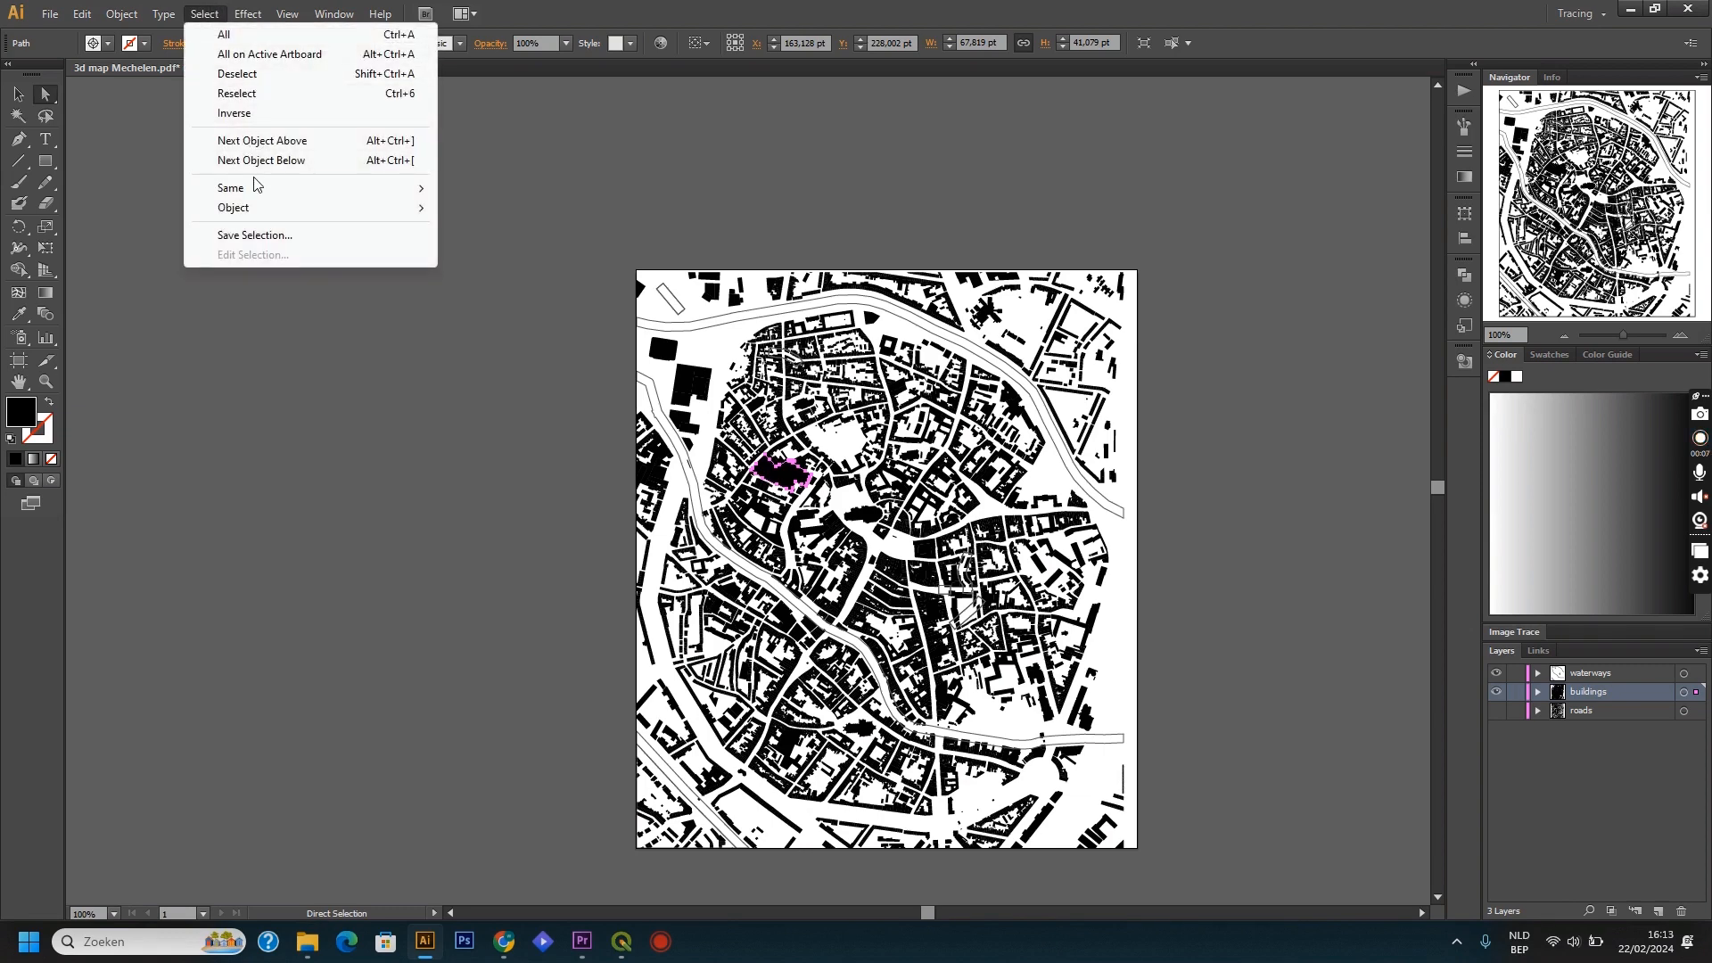
pyautogui.moveTo(301, 191)
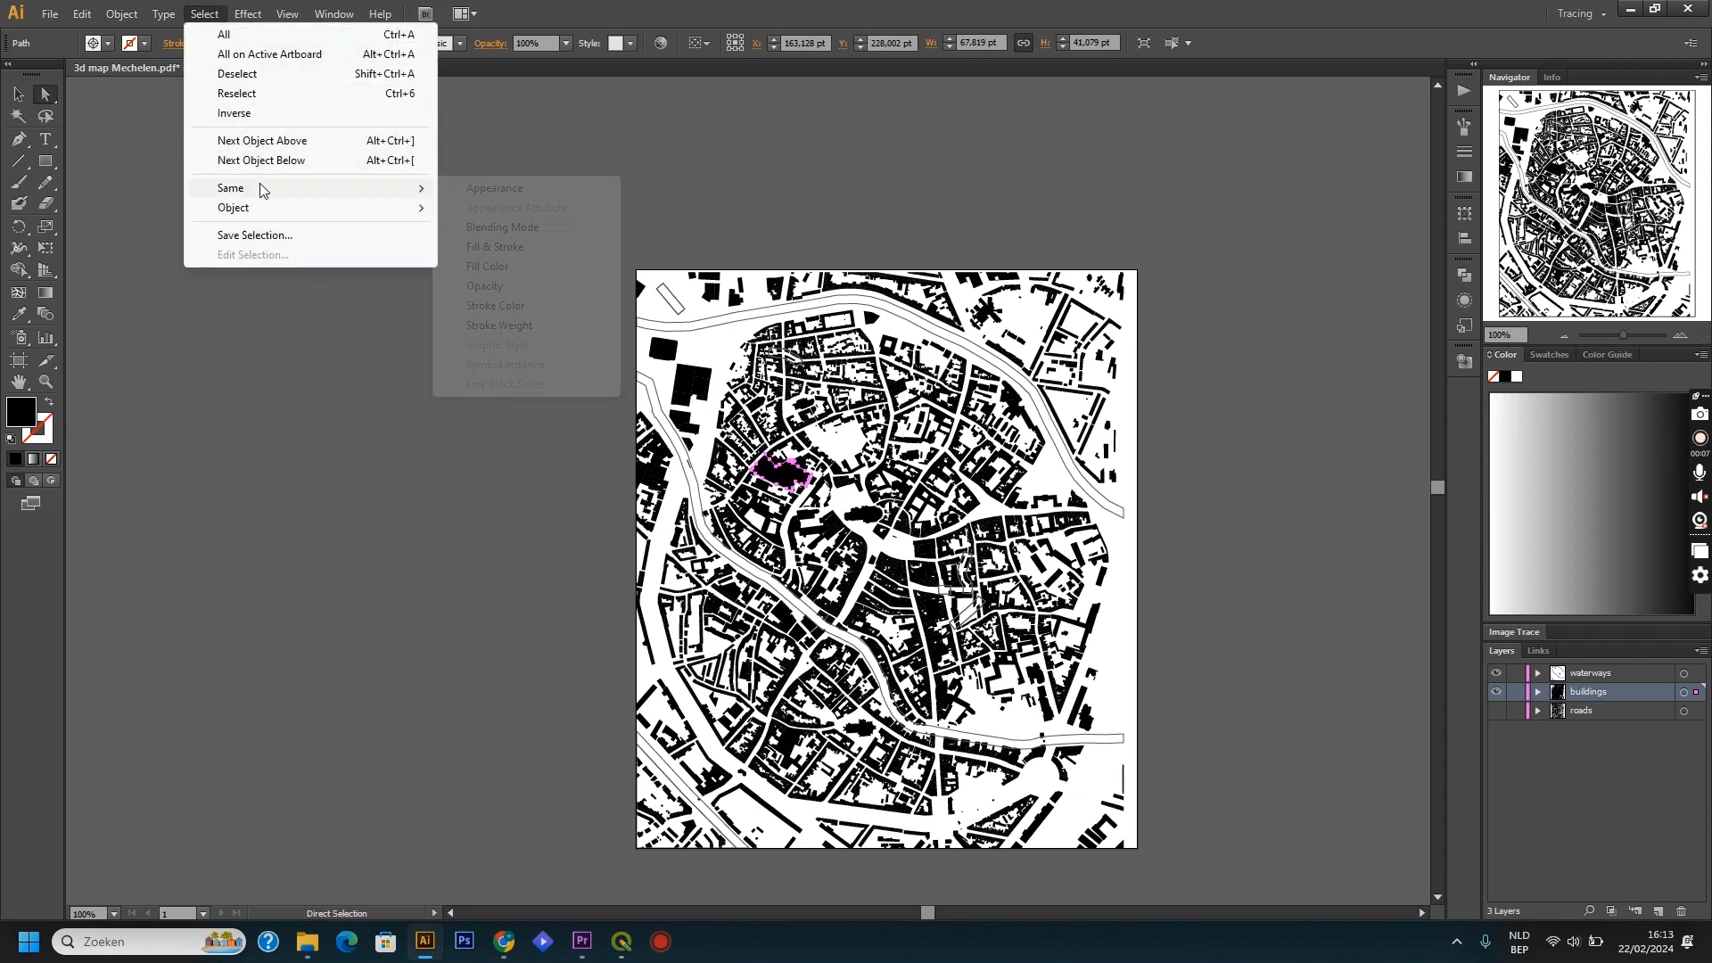
pyautogui.click(507, 249)
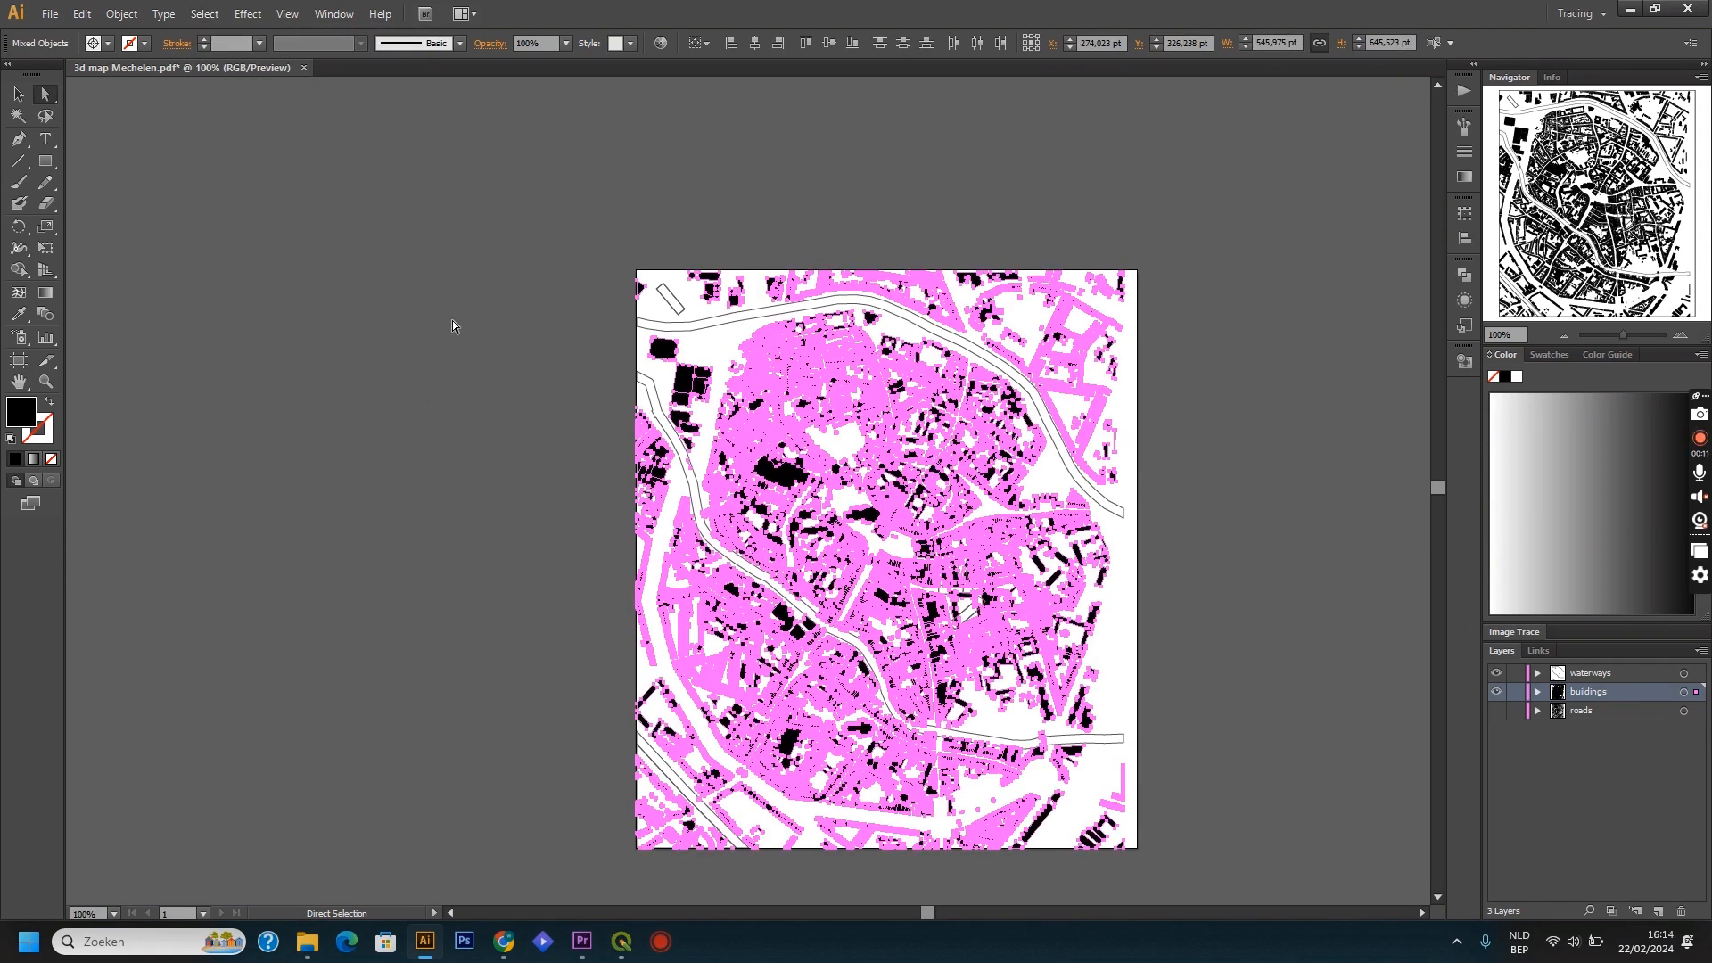
pyautogui.doubleClick(23, 413)
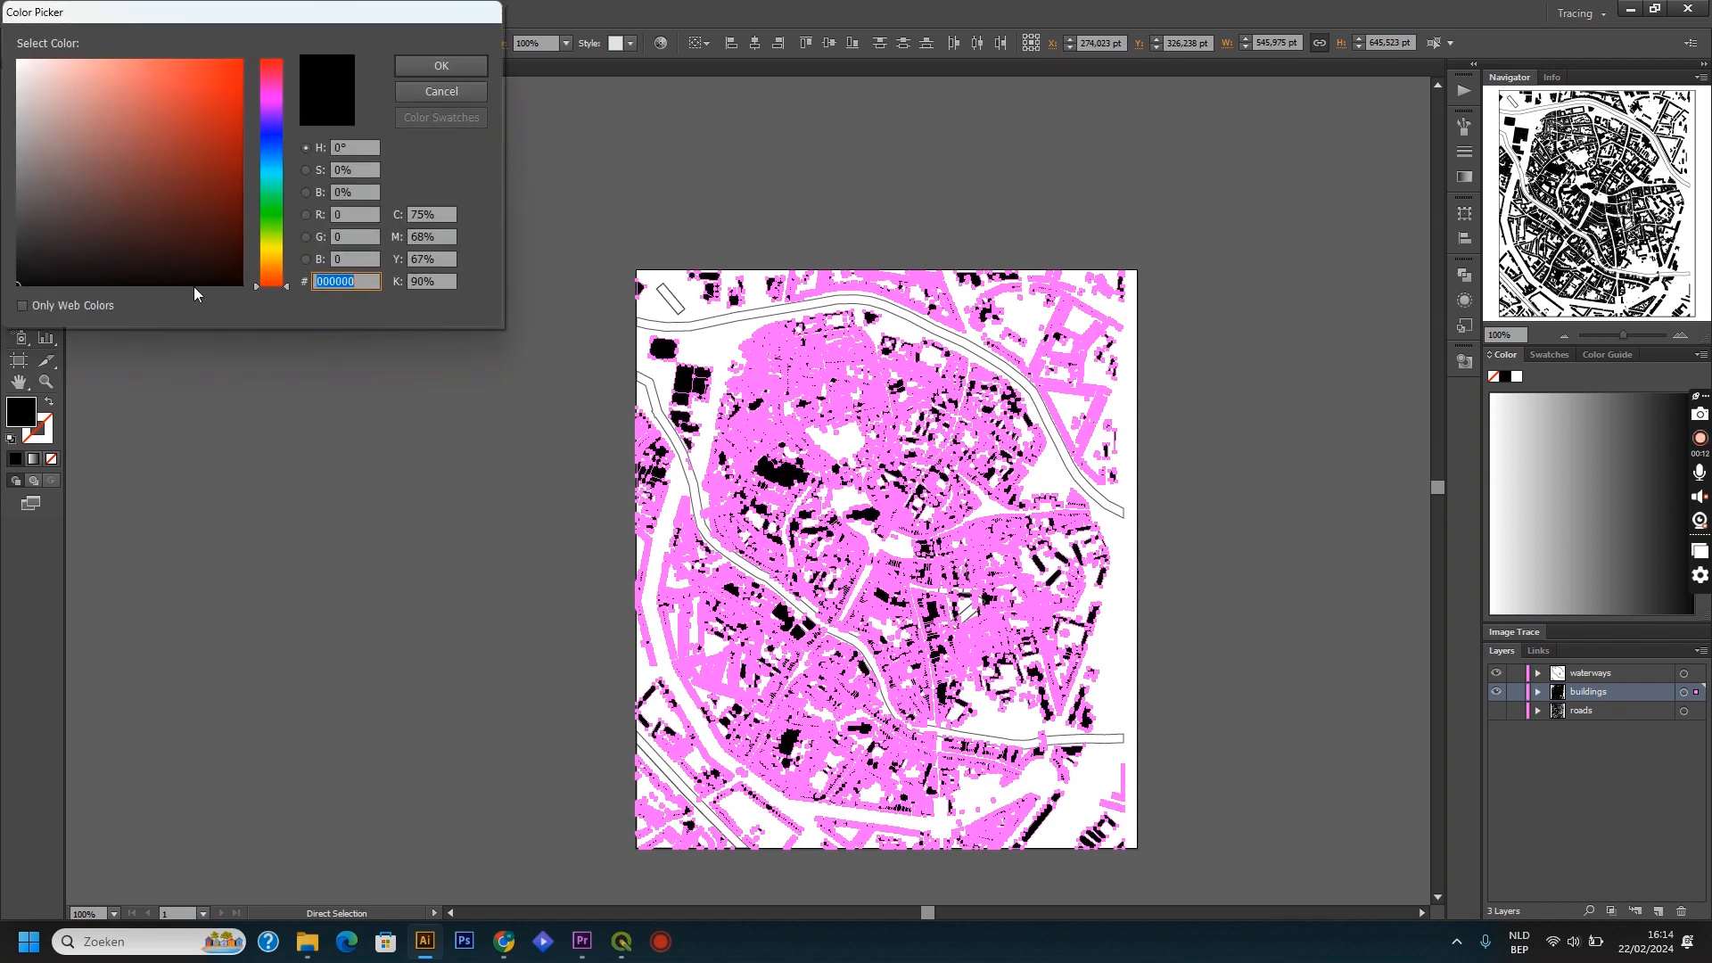
pyautogui.click(263, 269)
pyautogui.click(201, 126)
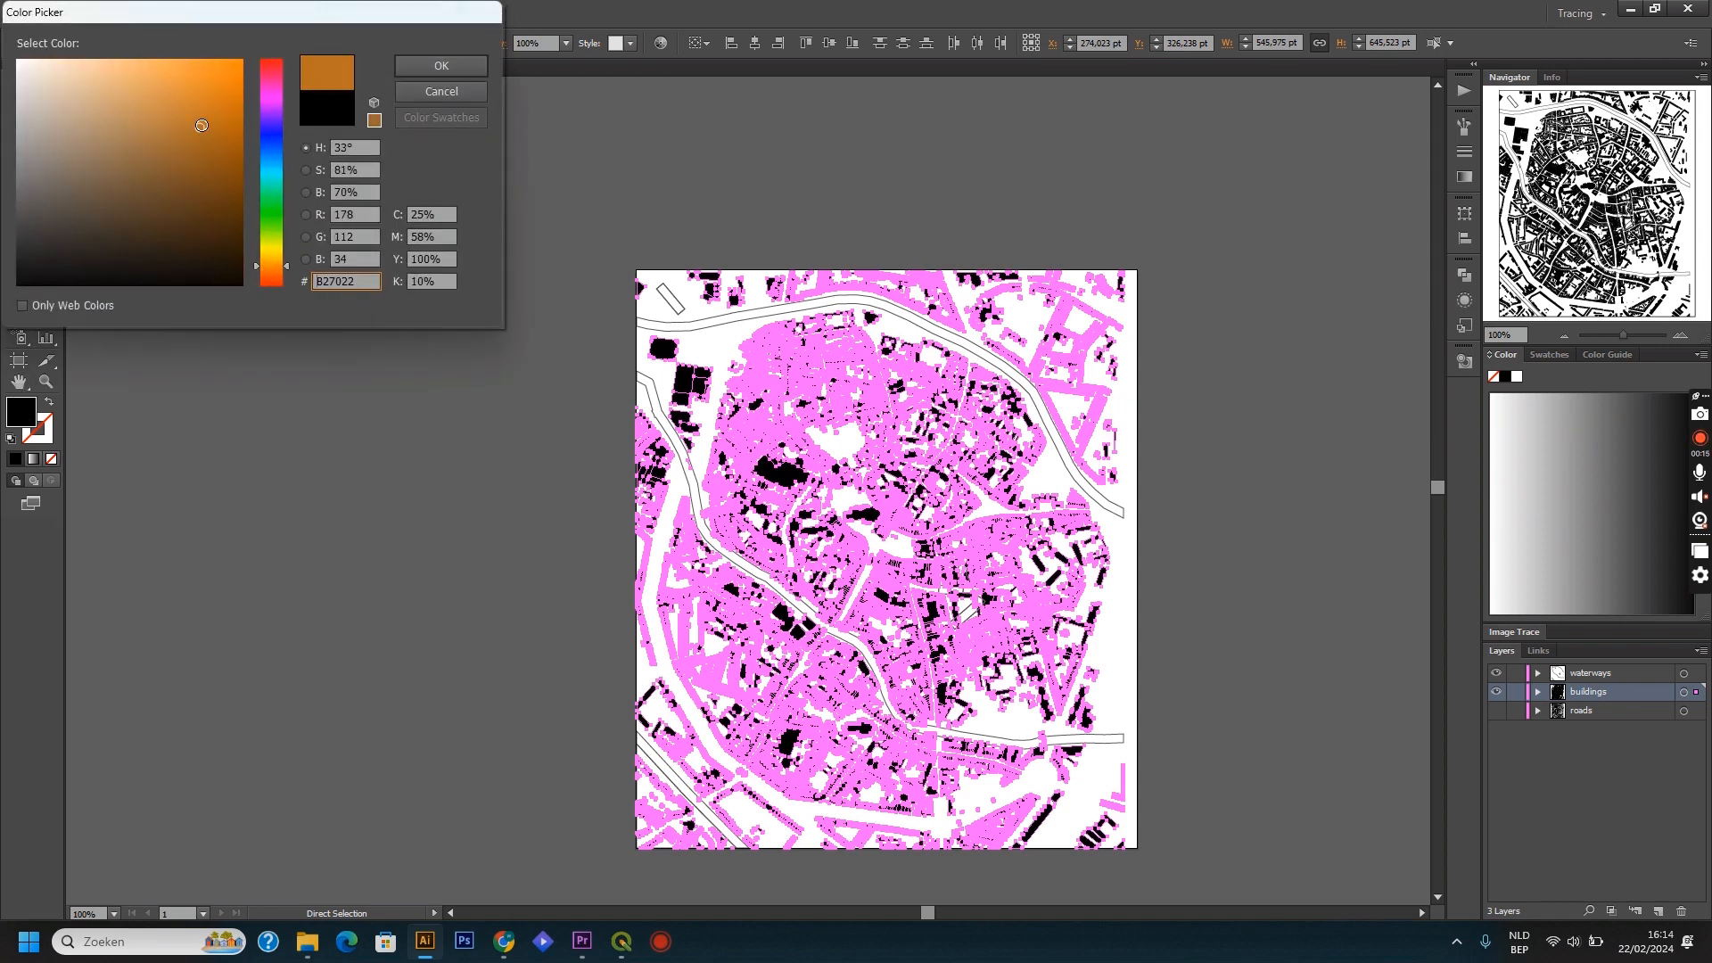
pyautogui.click(196, 92)
pyautogui.click(405, 65)
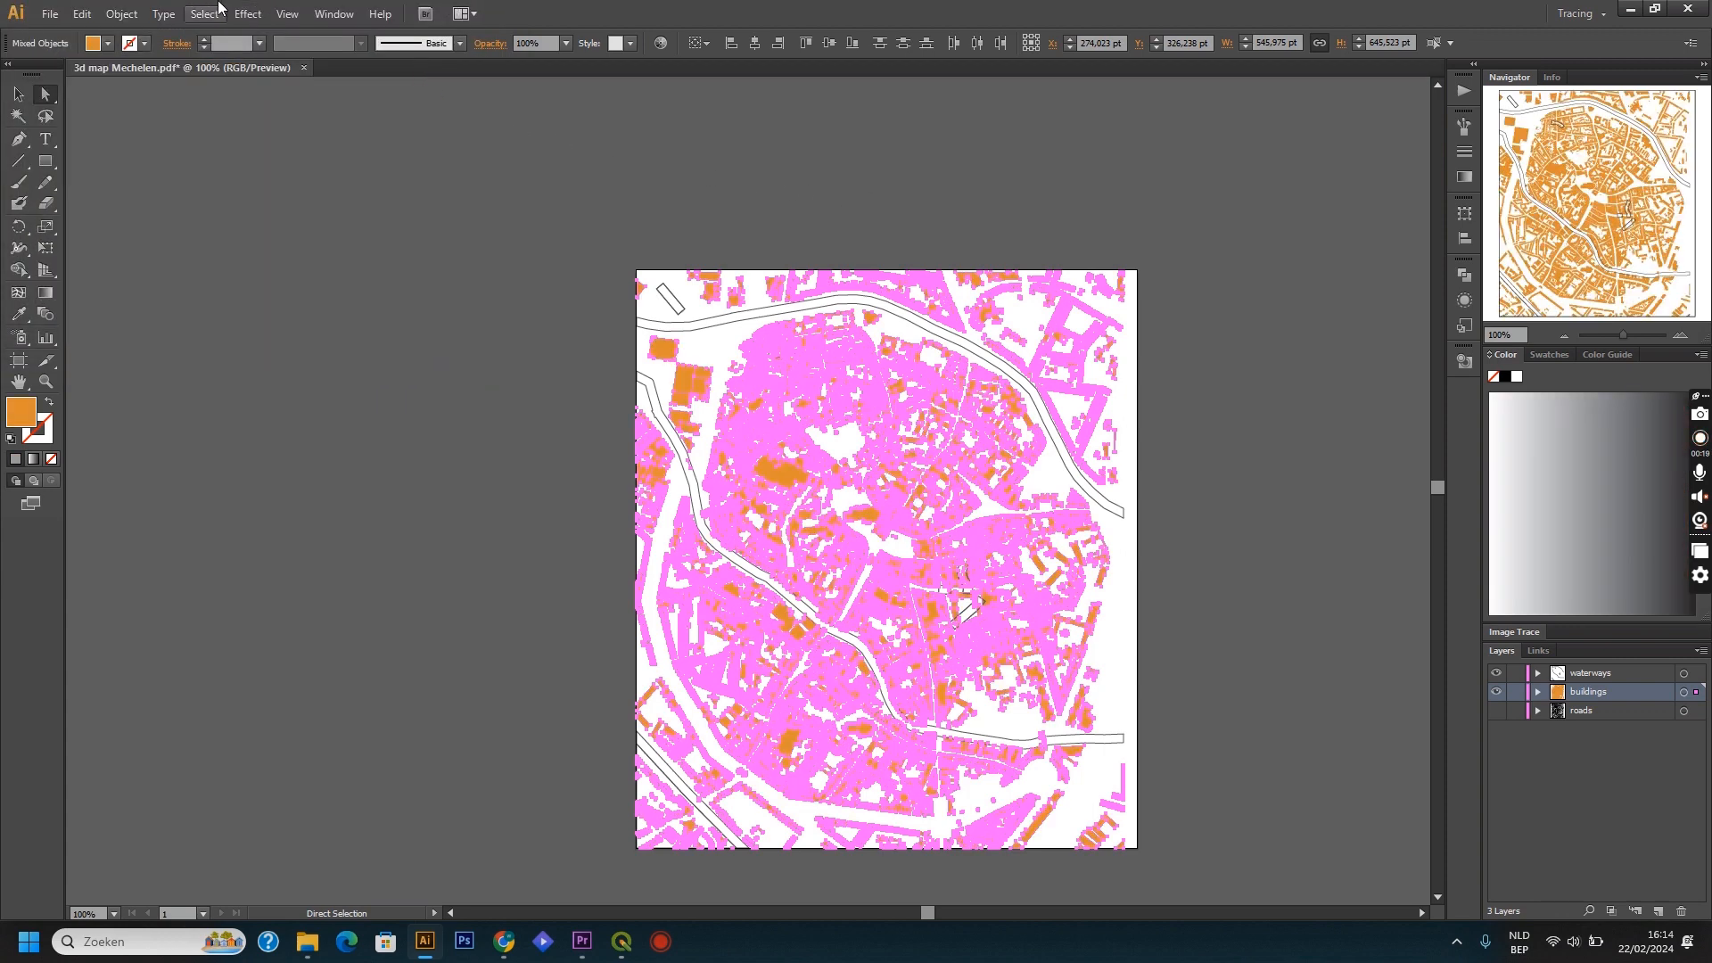
pyautogui.click(217, 16)
pyautogui.click(209, 74)
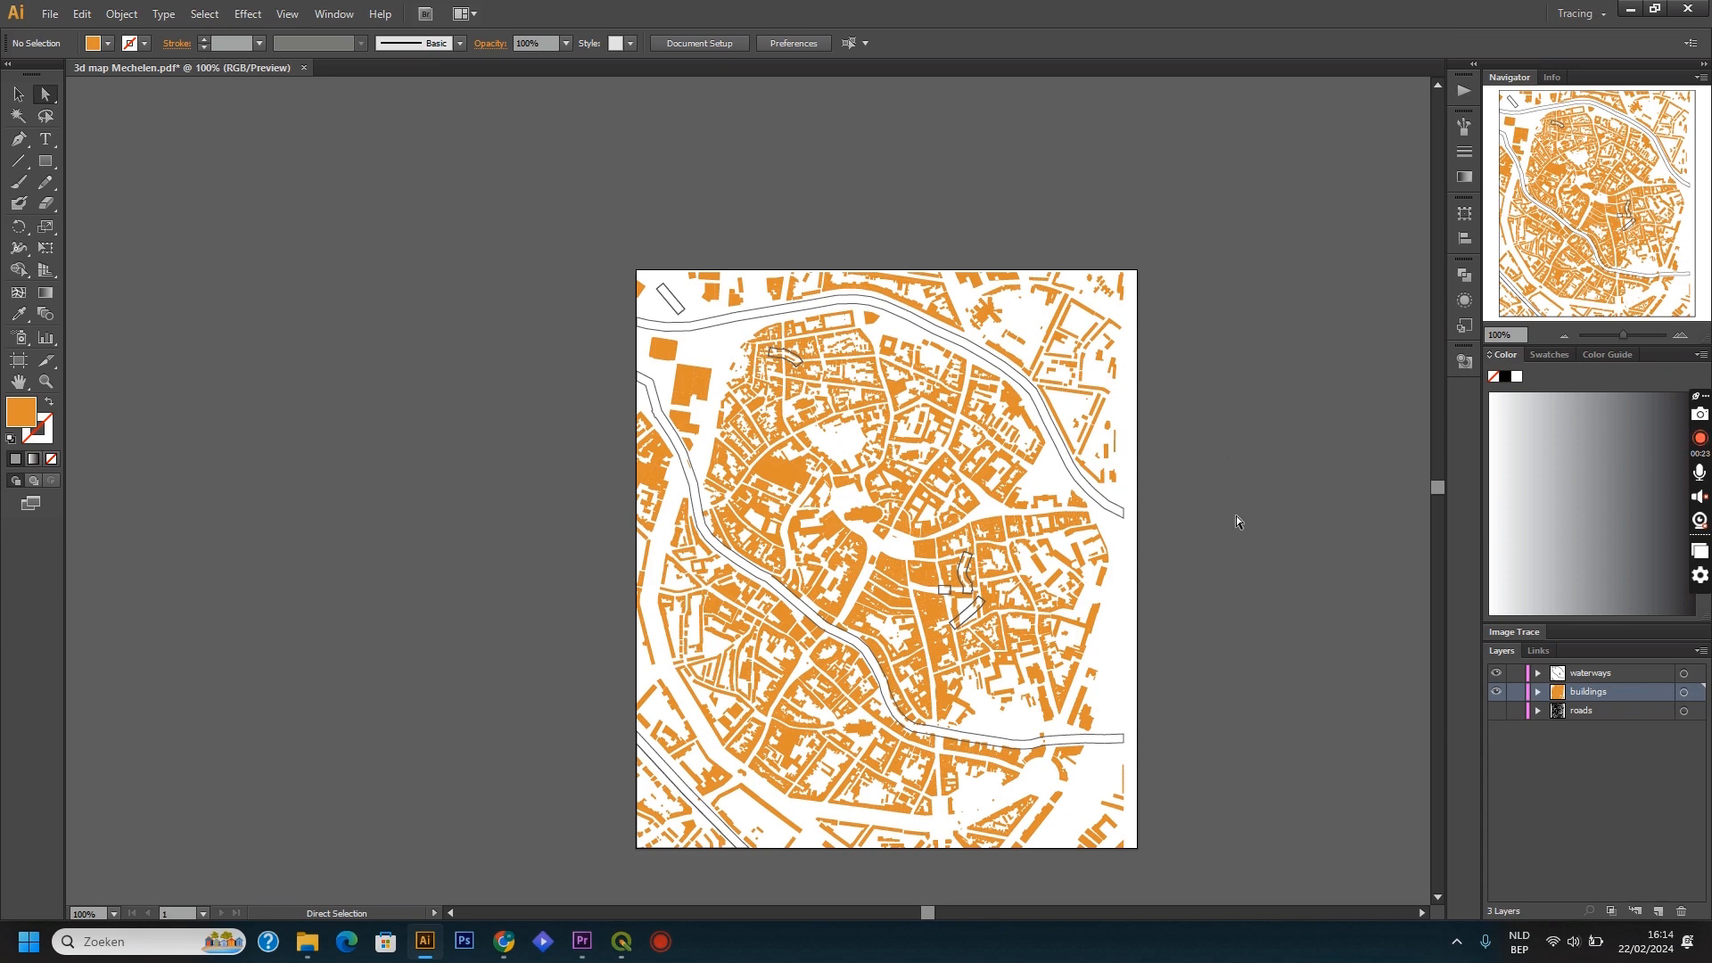
# Step: Show the roads layer and save the map in the citymap3d folder in SVG format as 3d map Mechelen.svg
pyautogui.click(1496, 710)
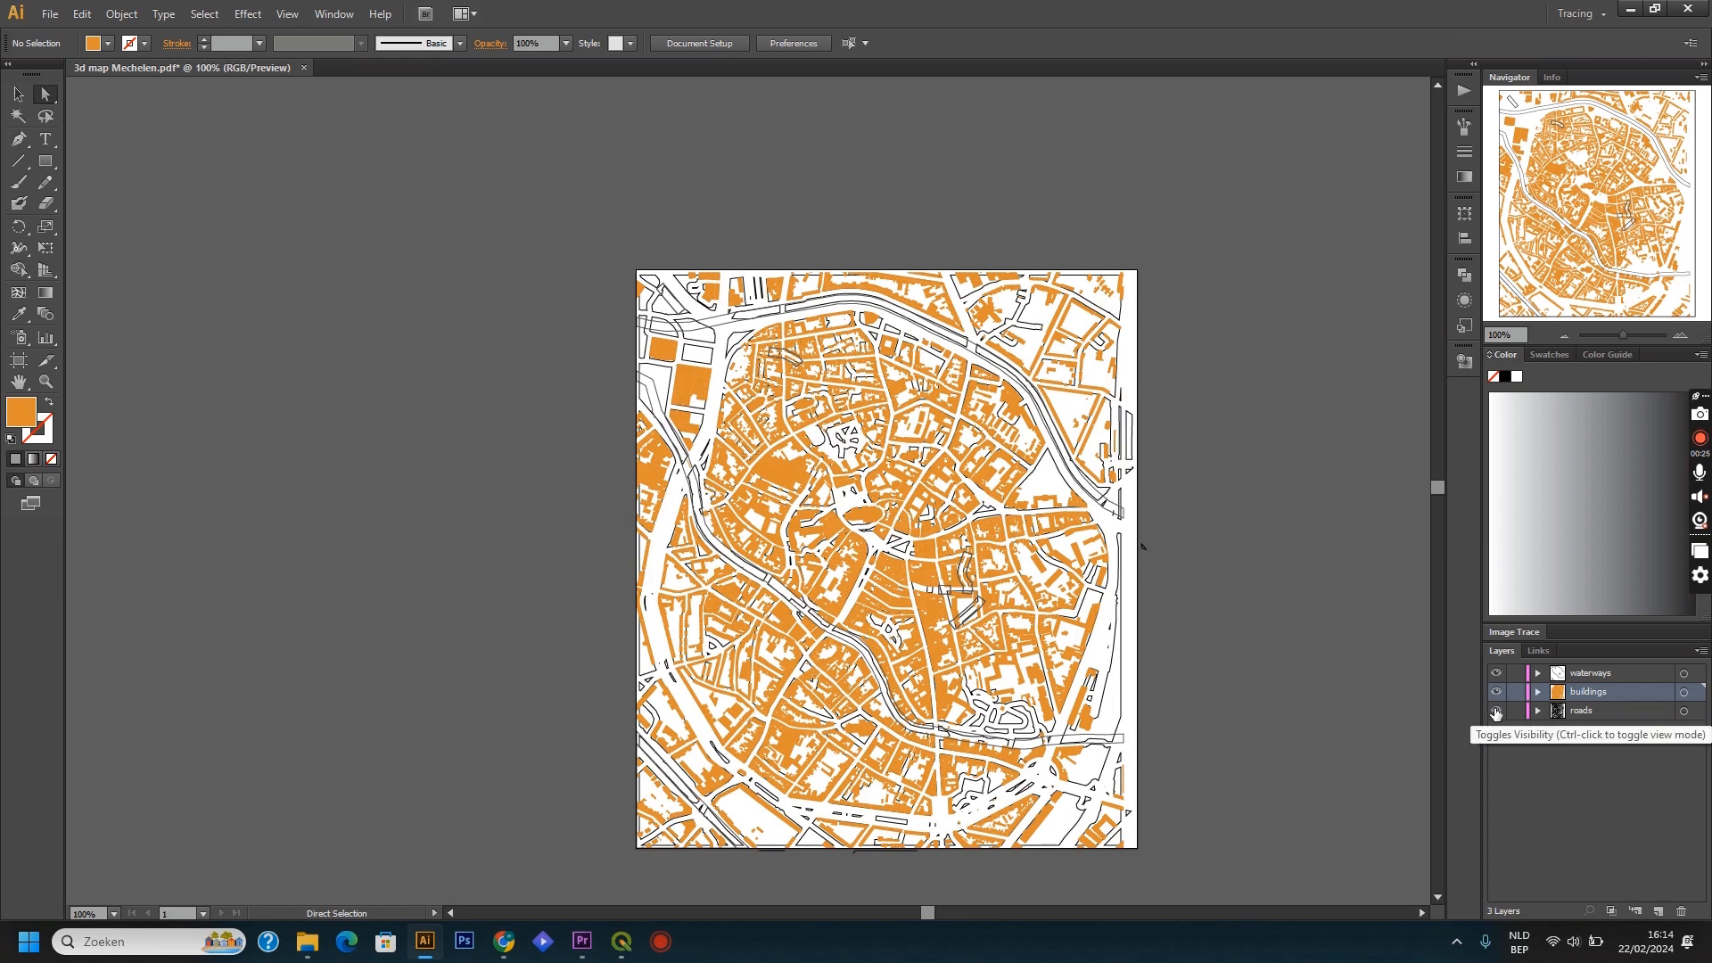
pyautogui.click(1587, 711)
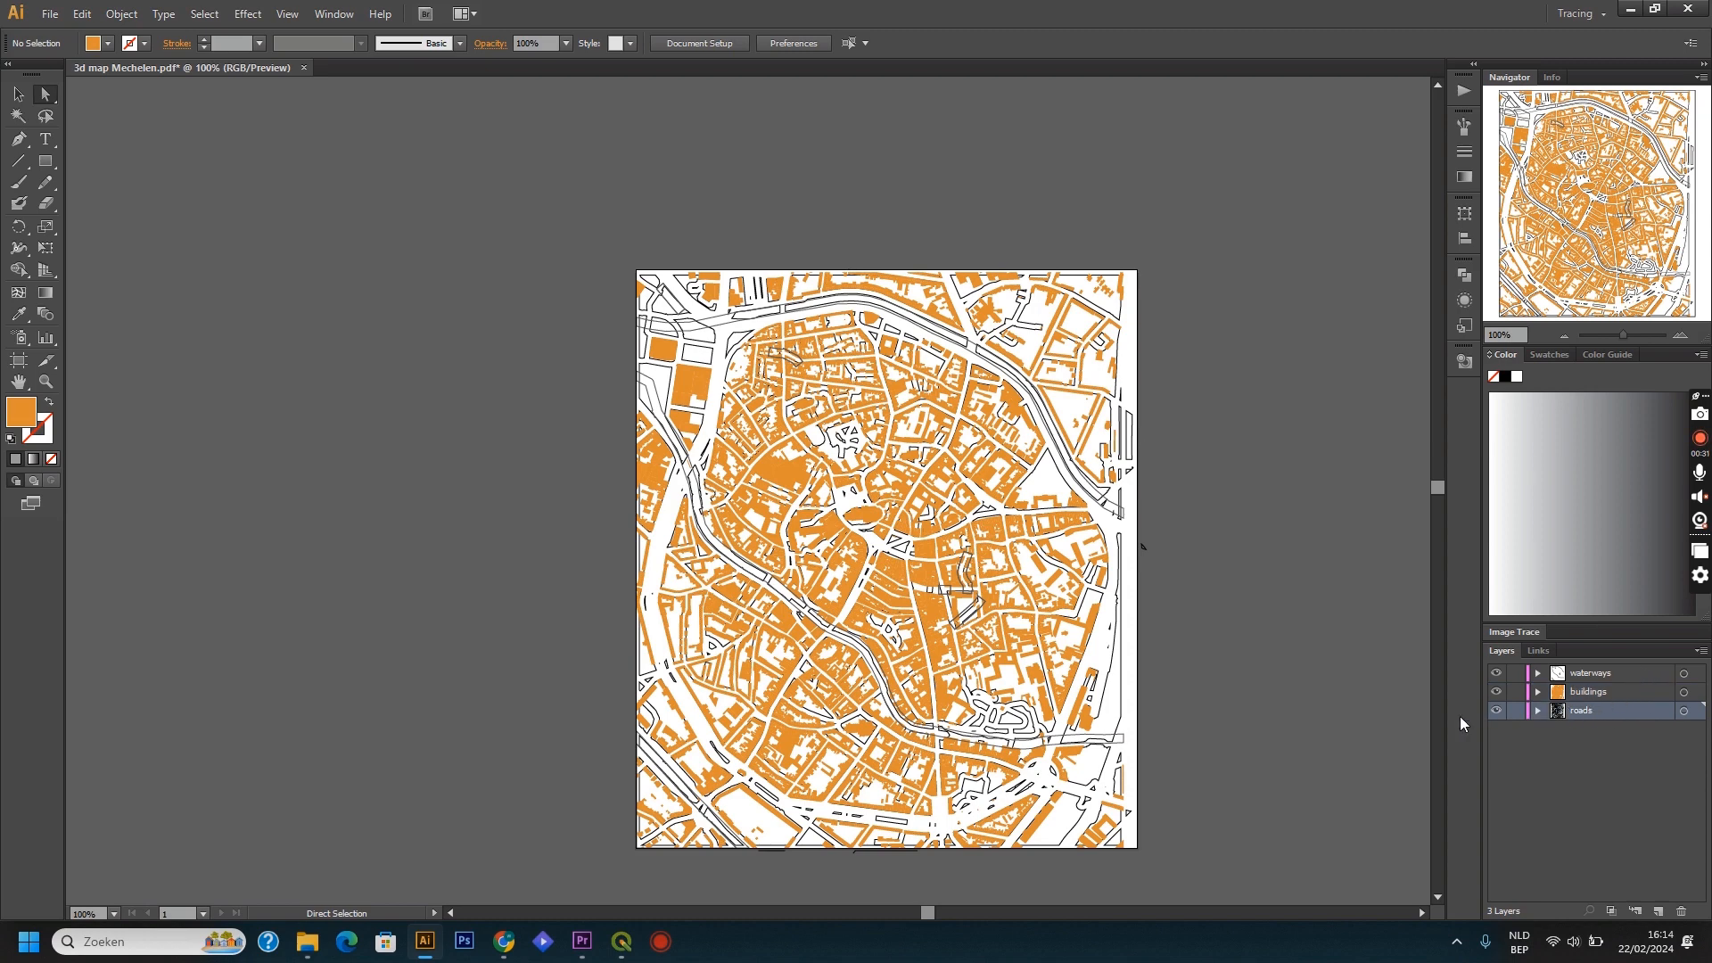
pyautogui.click(49, 18)
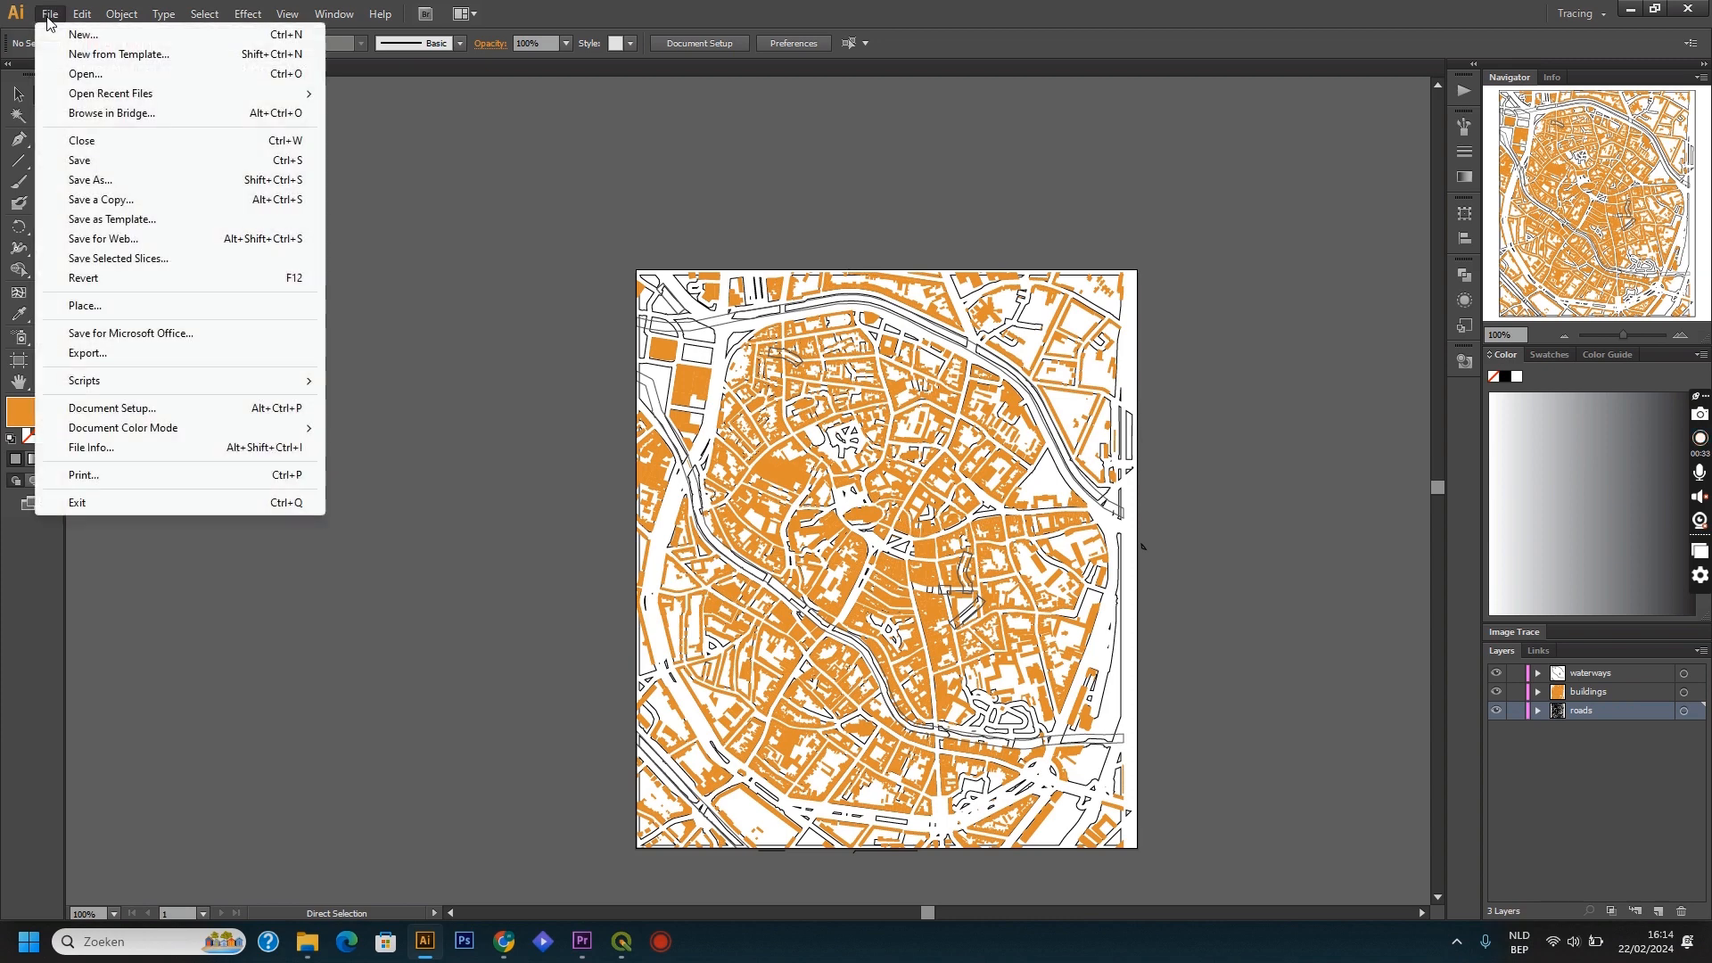
pyautogui.click(90, 180)
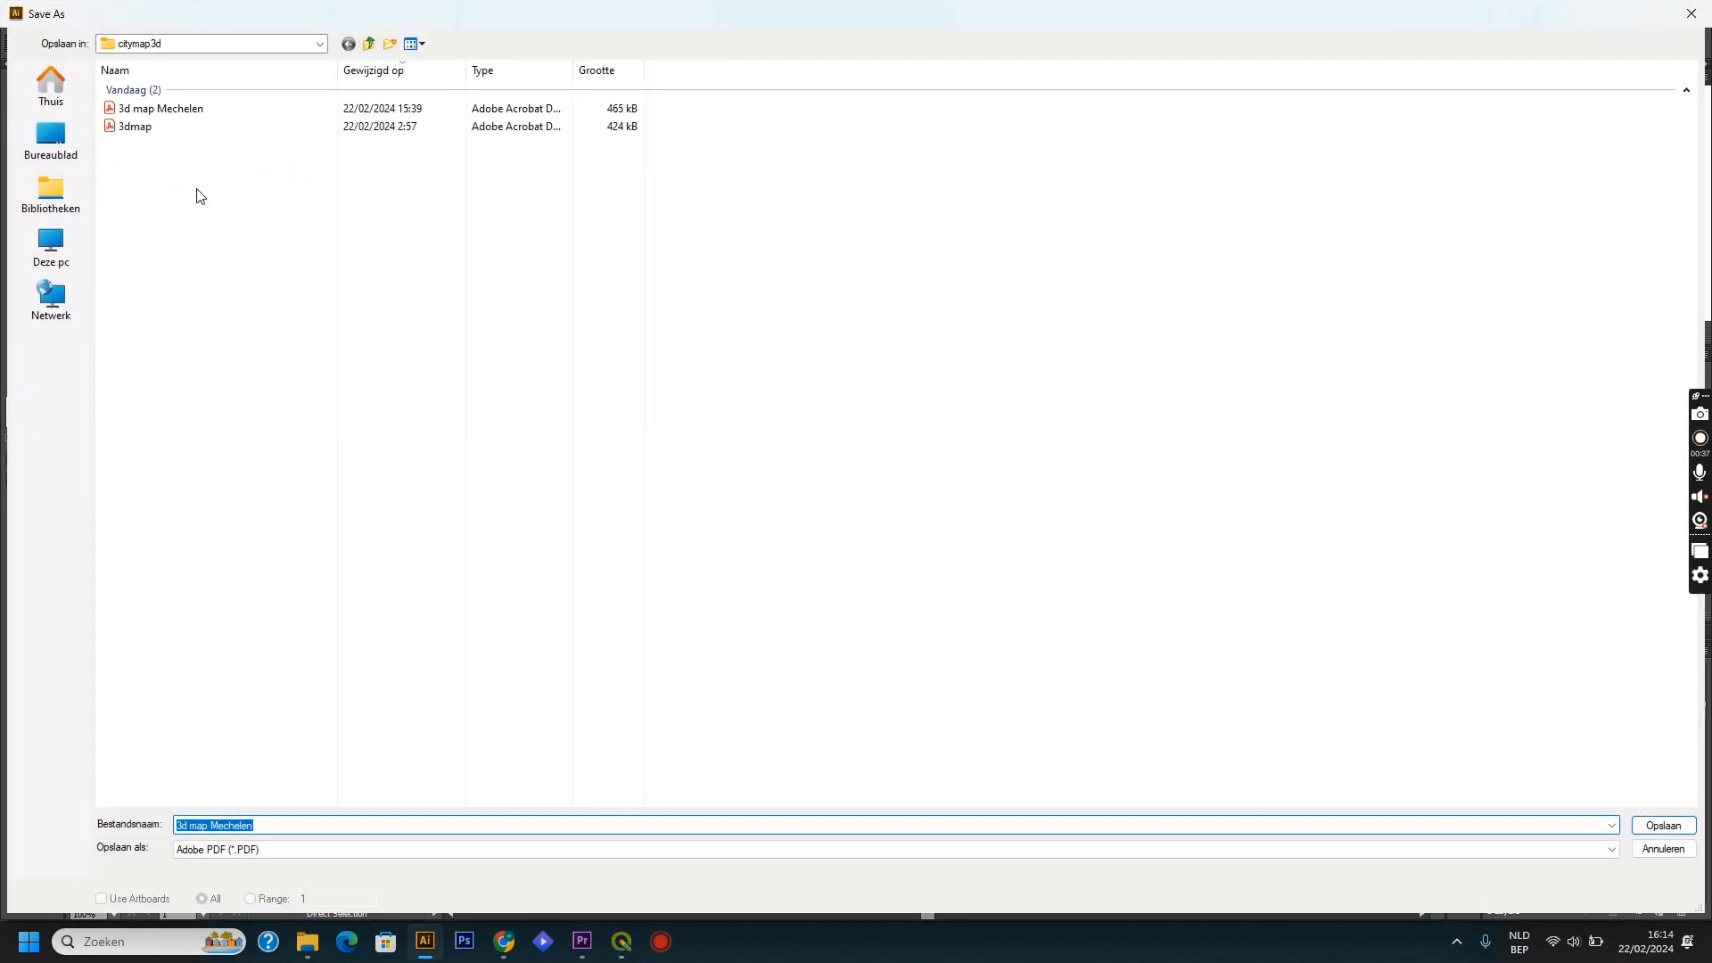
pyautogui.click(282, 854)
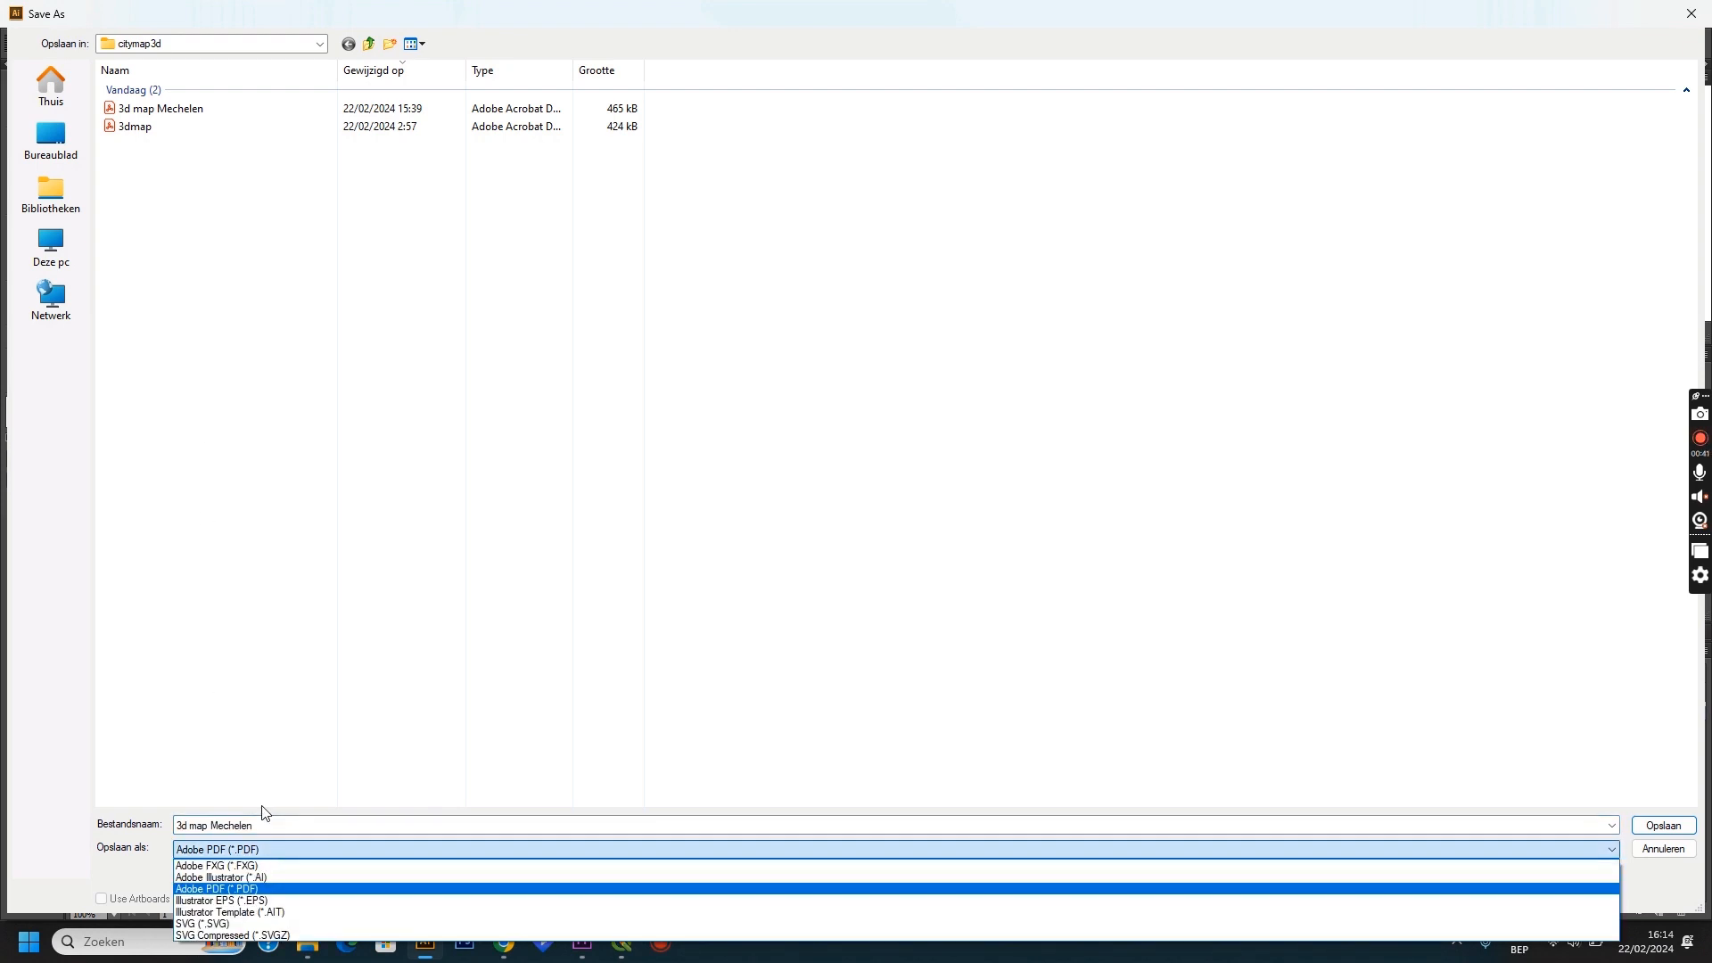
pyautogui.click(199, 923)
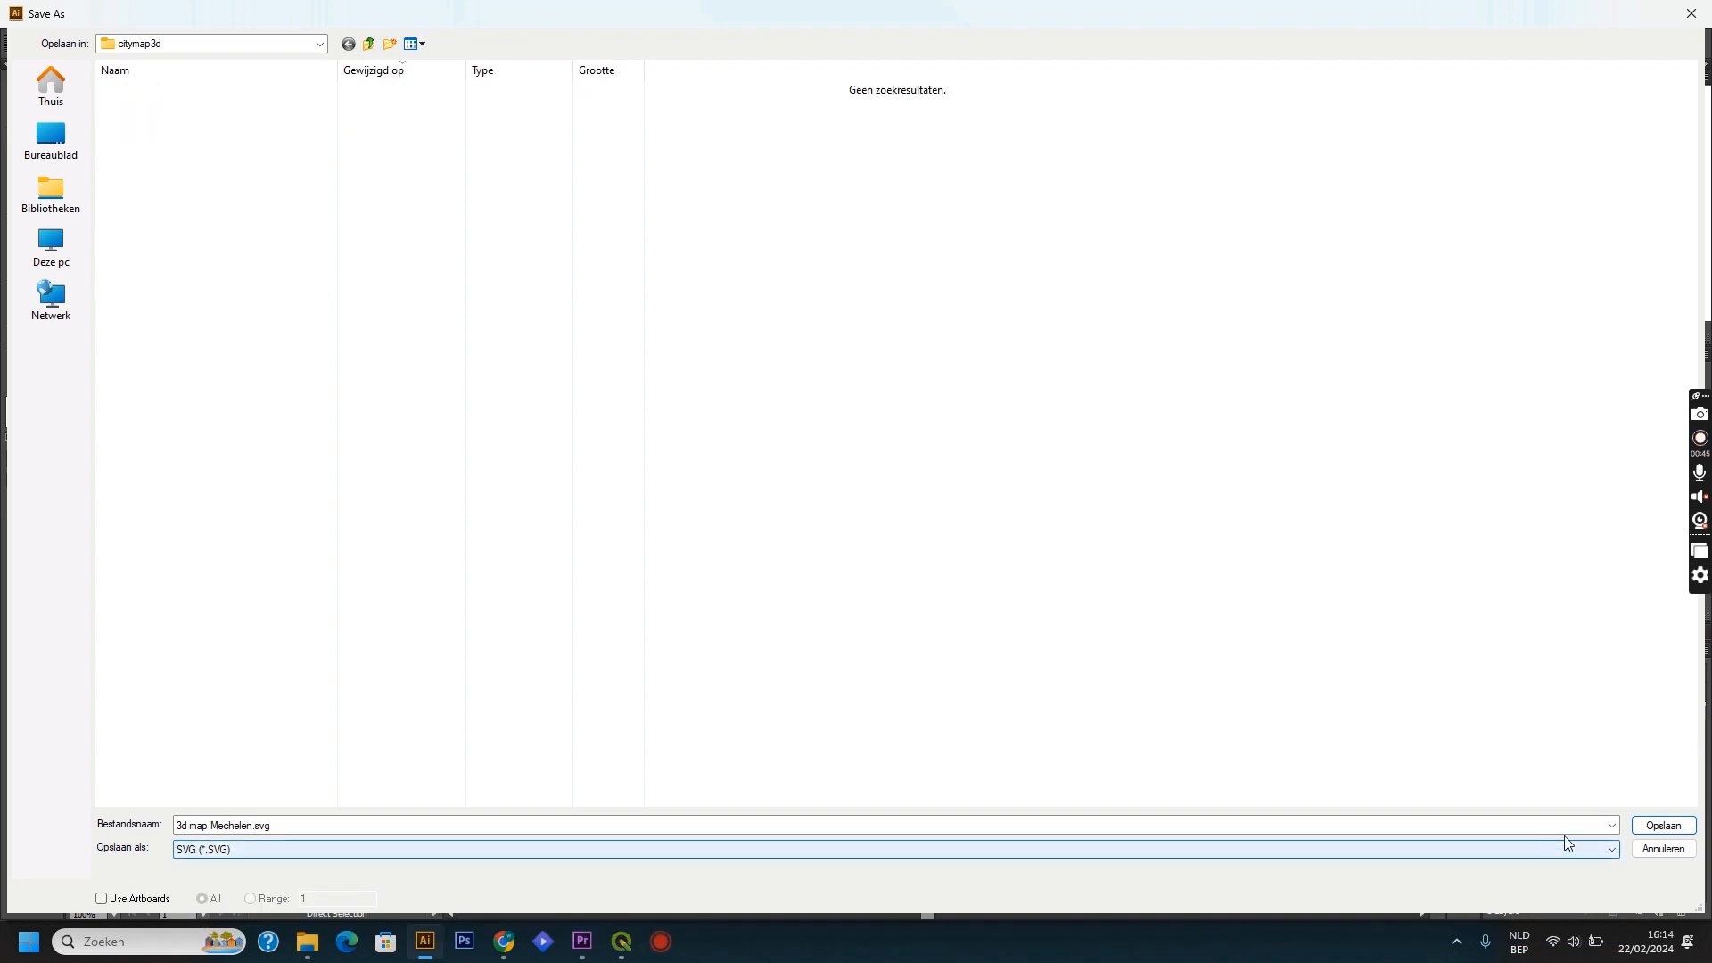
pyautogui.click(1660, 827)
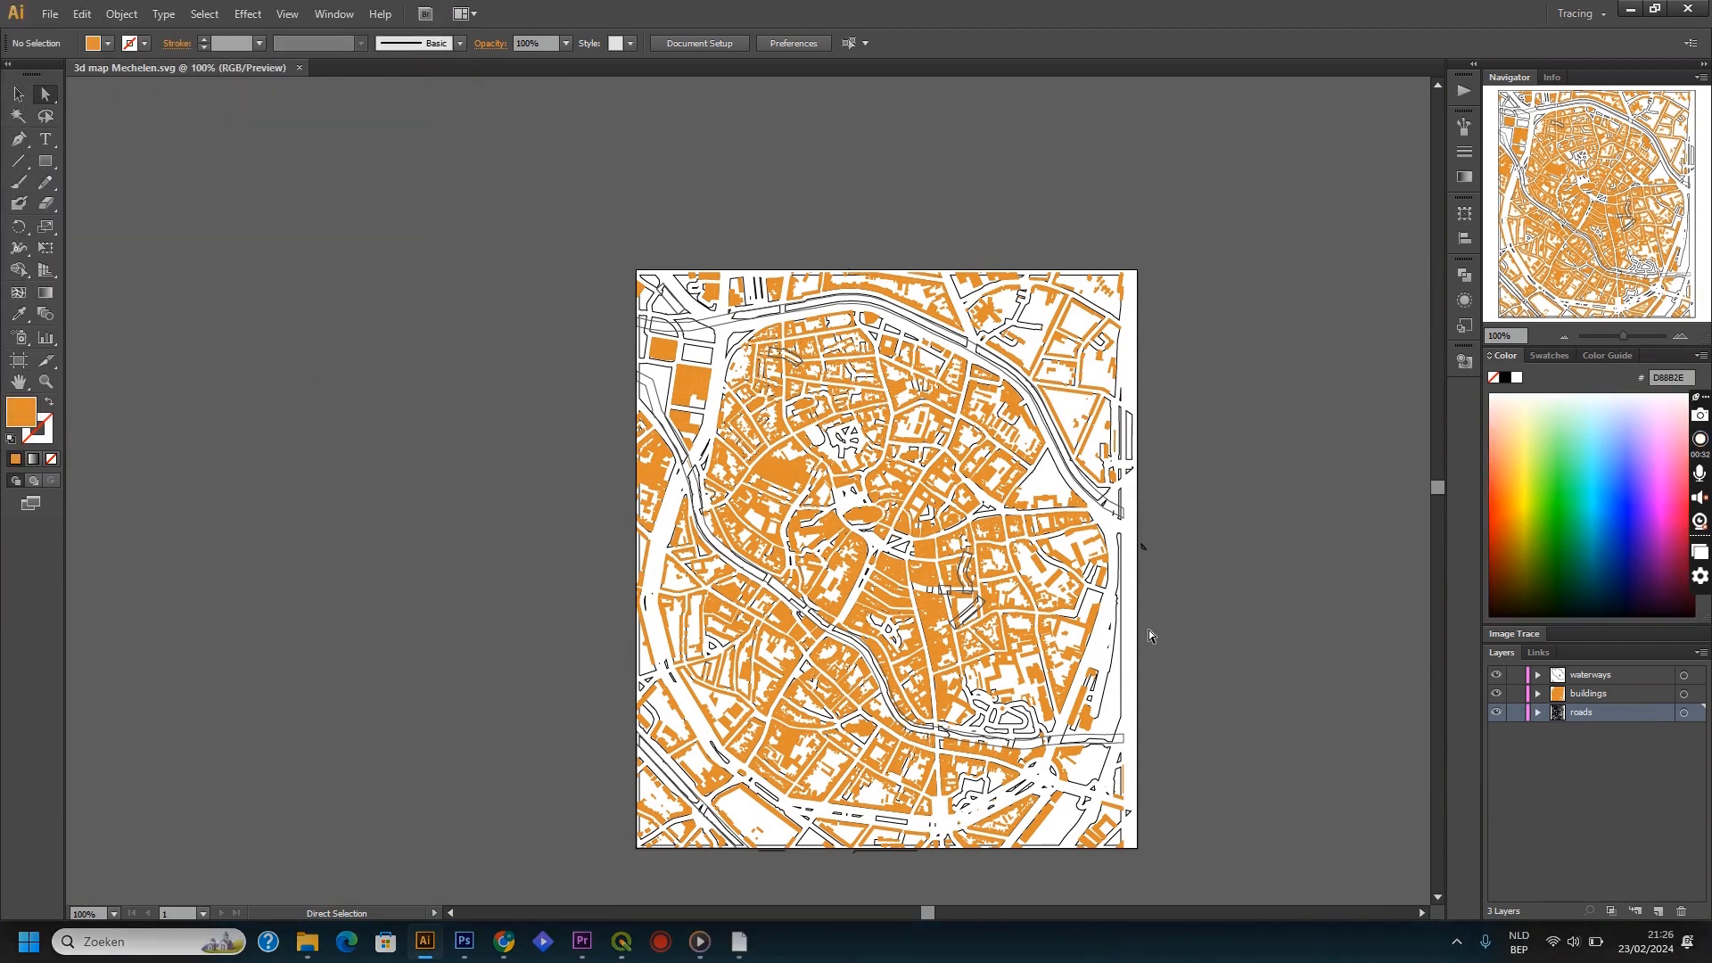
# Step: Switch to LightBurn and import the 3d map Mechelen SVG file from the citymap3d folder
pyautogui.click(739, 942)
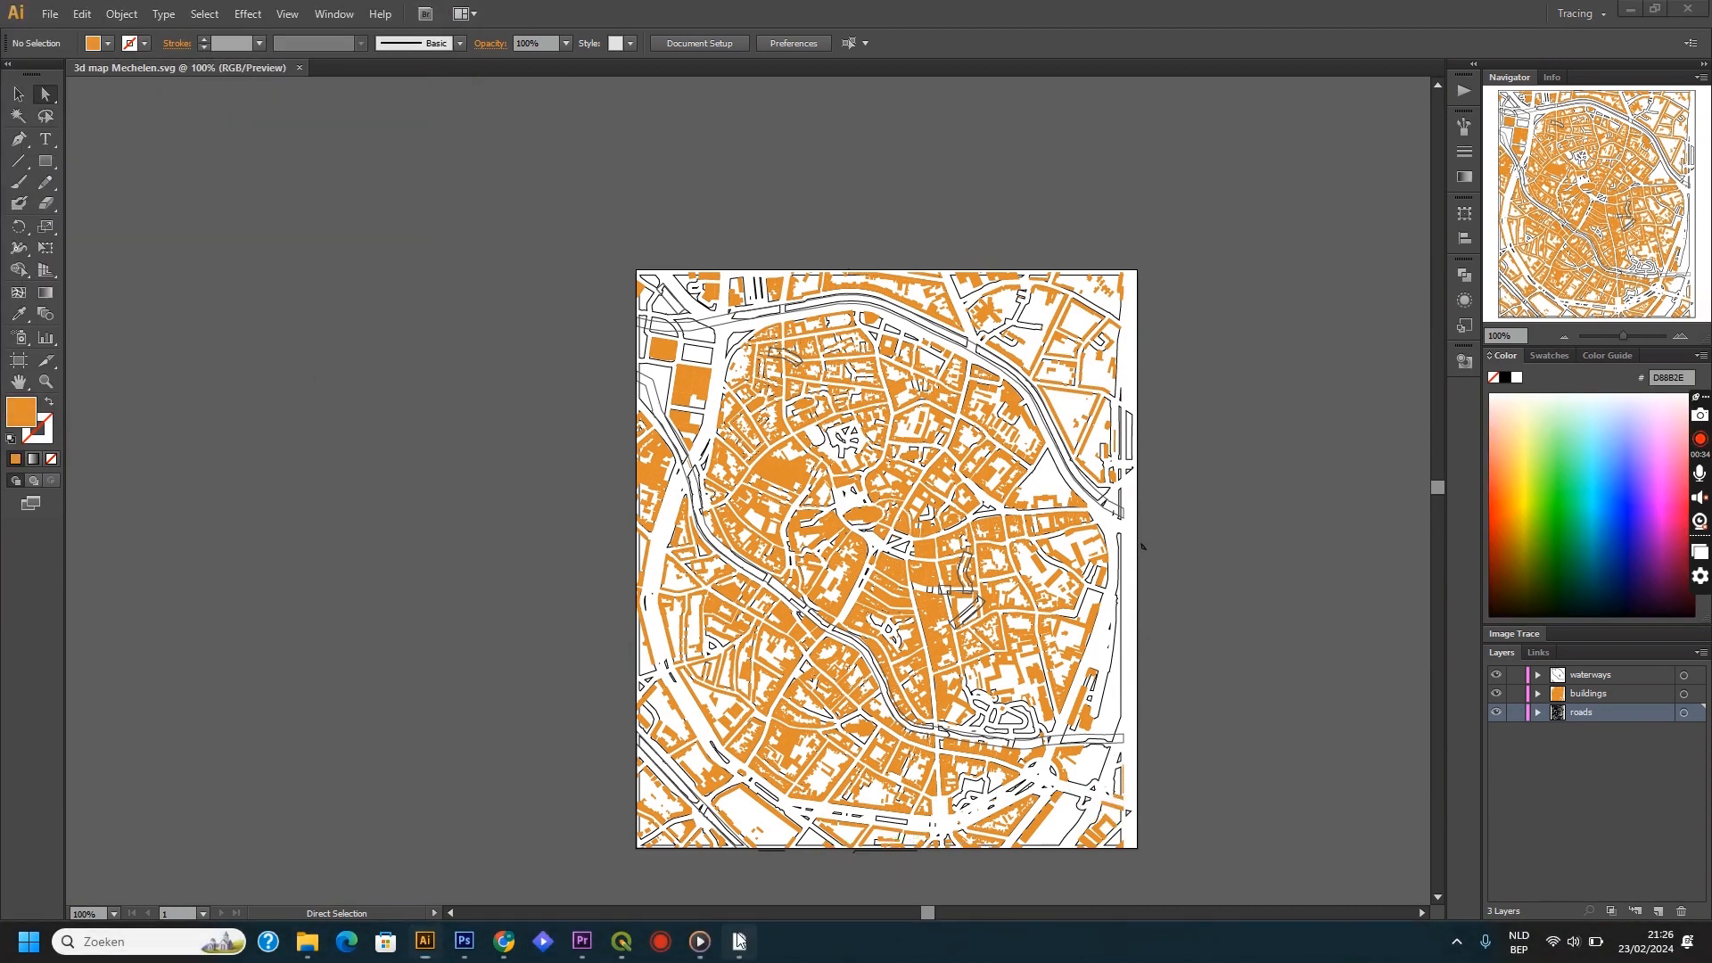
pyautogui.click(14, 31)
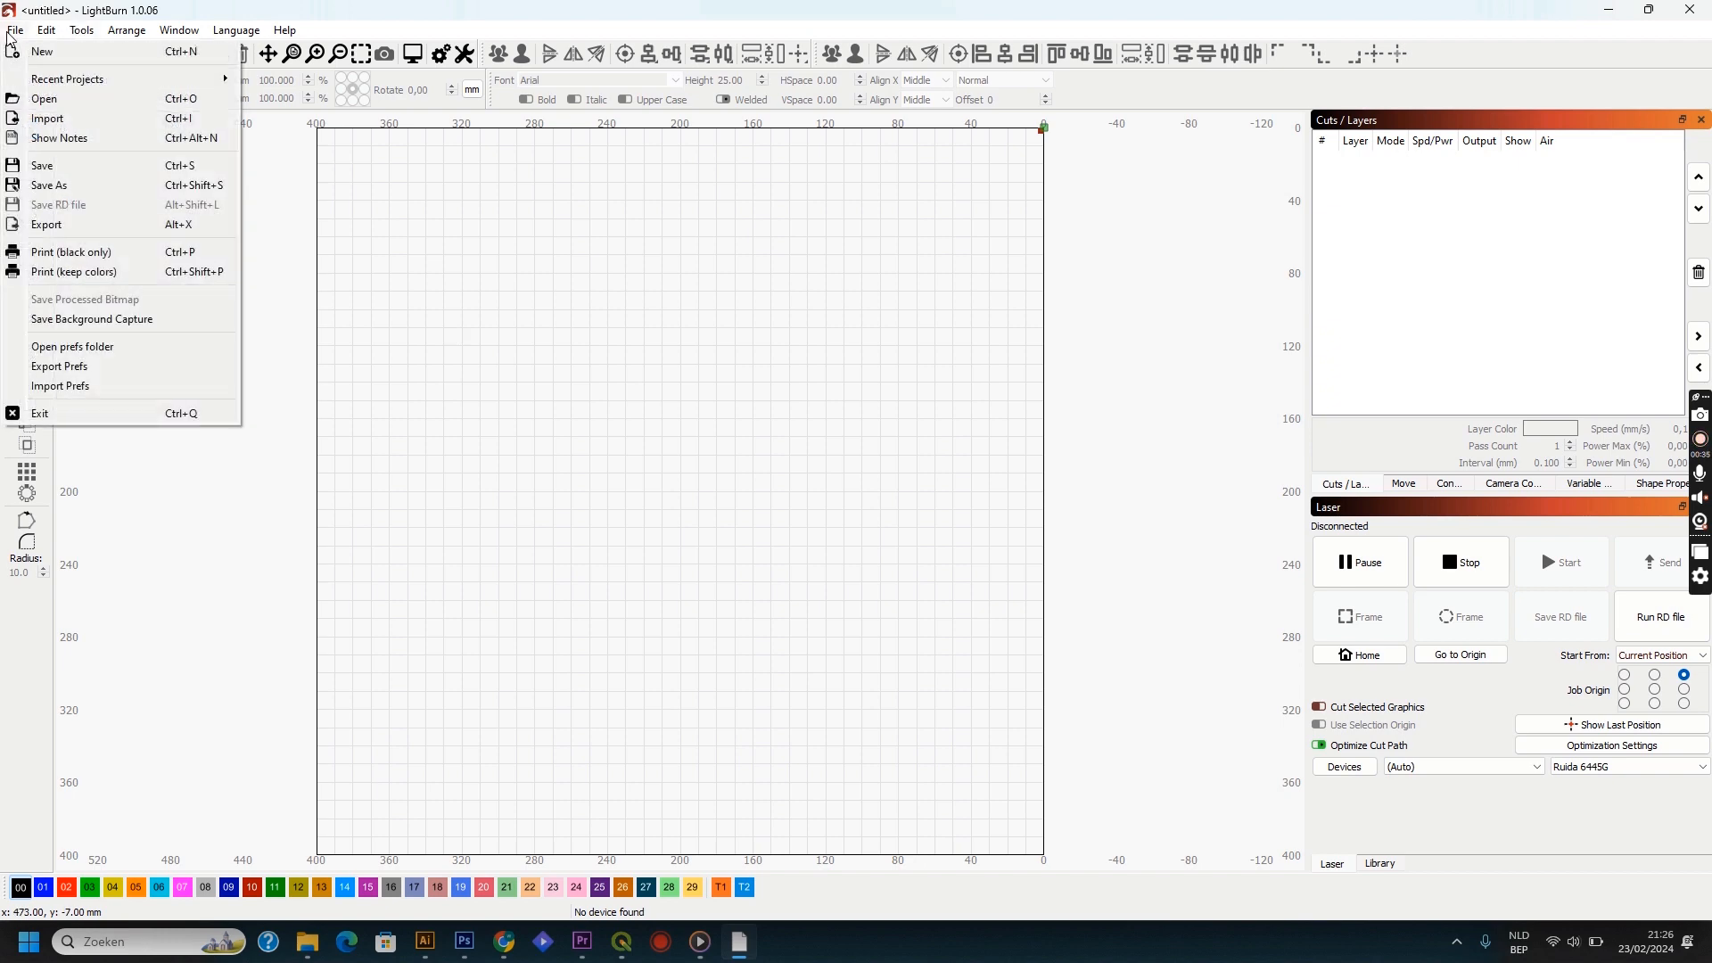
pyautogui.click(279, 188)
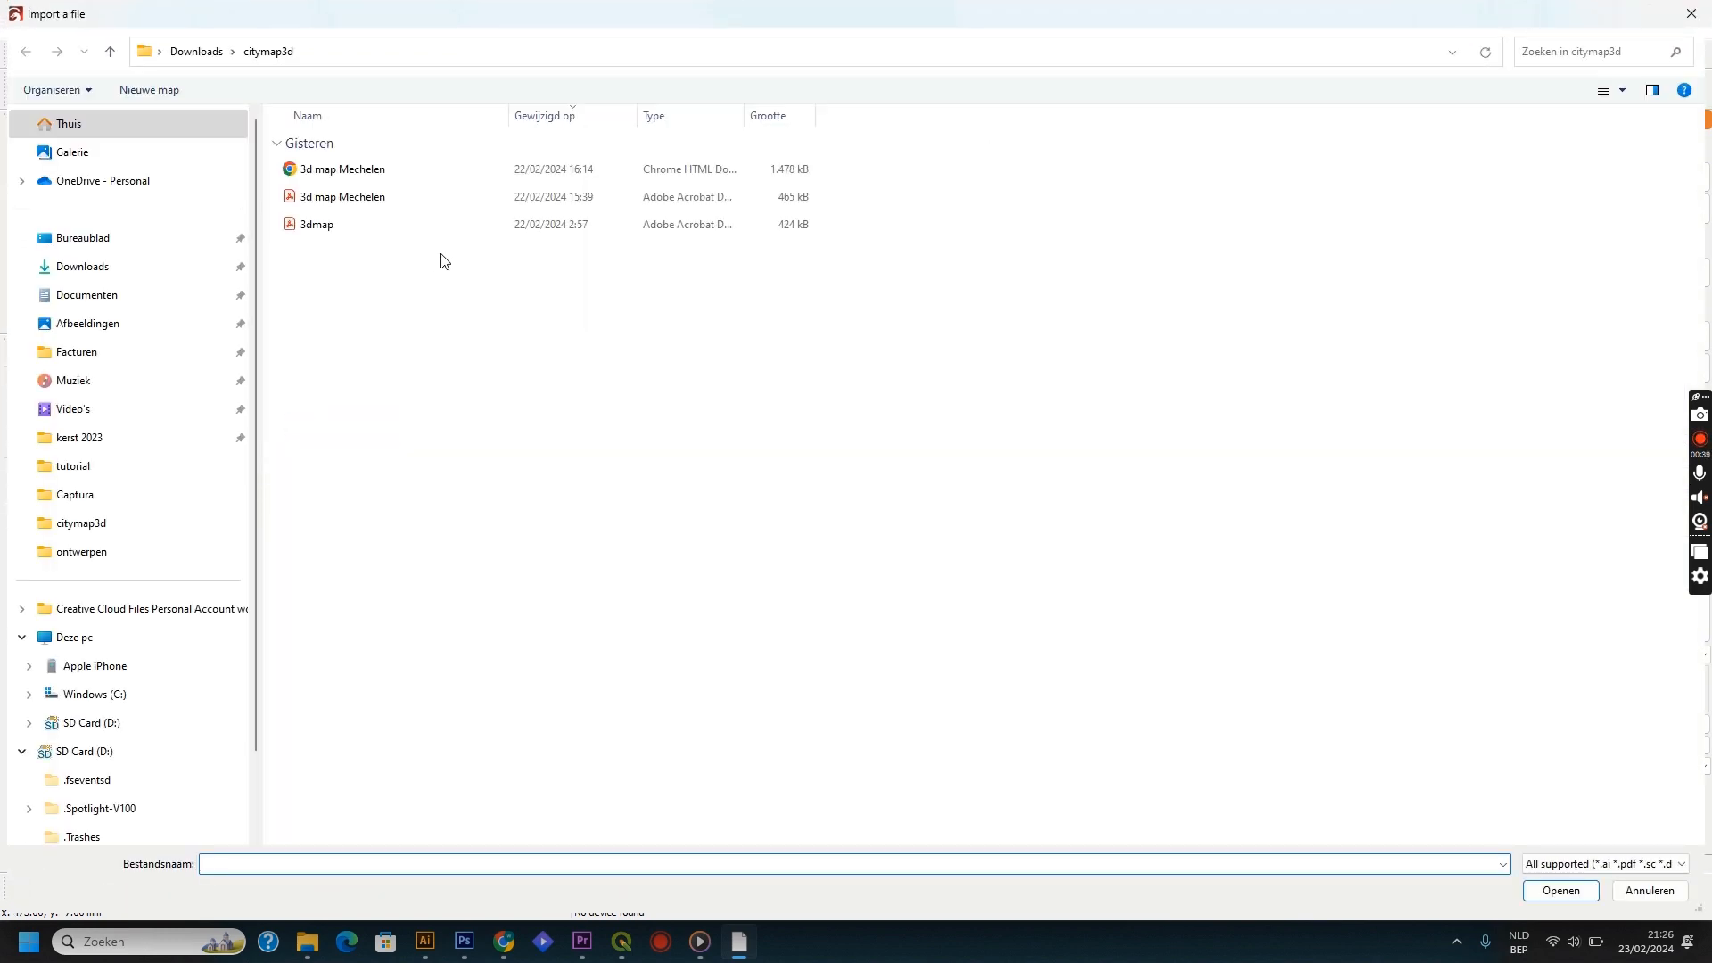
pyautogui.doubleClick(363, 168)
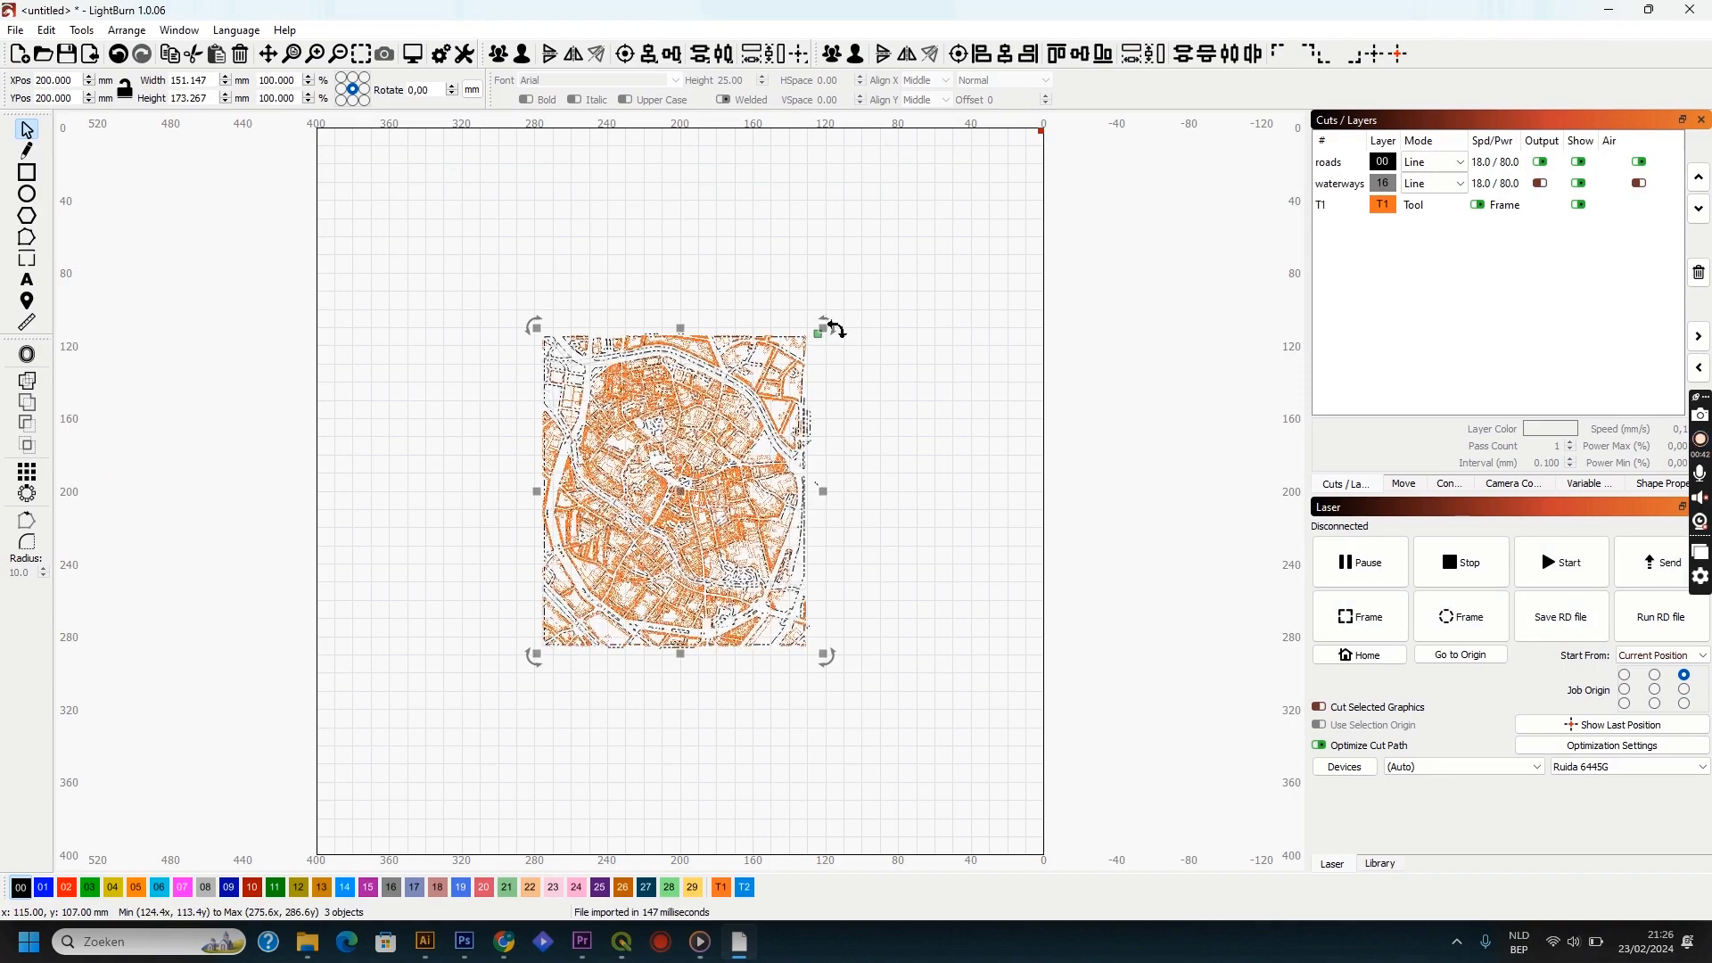
# Step: Enlarge the imported map to about 237 × 272 mm and move its centre to about X 196, Y 183 mm
pyautogui.moveTo(823, 327); pyautogui.dragTo(981, 234)
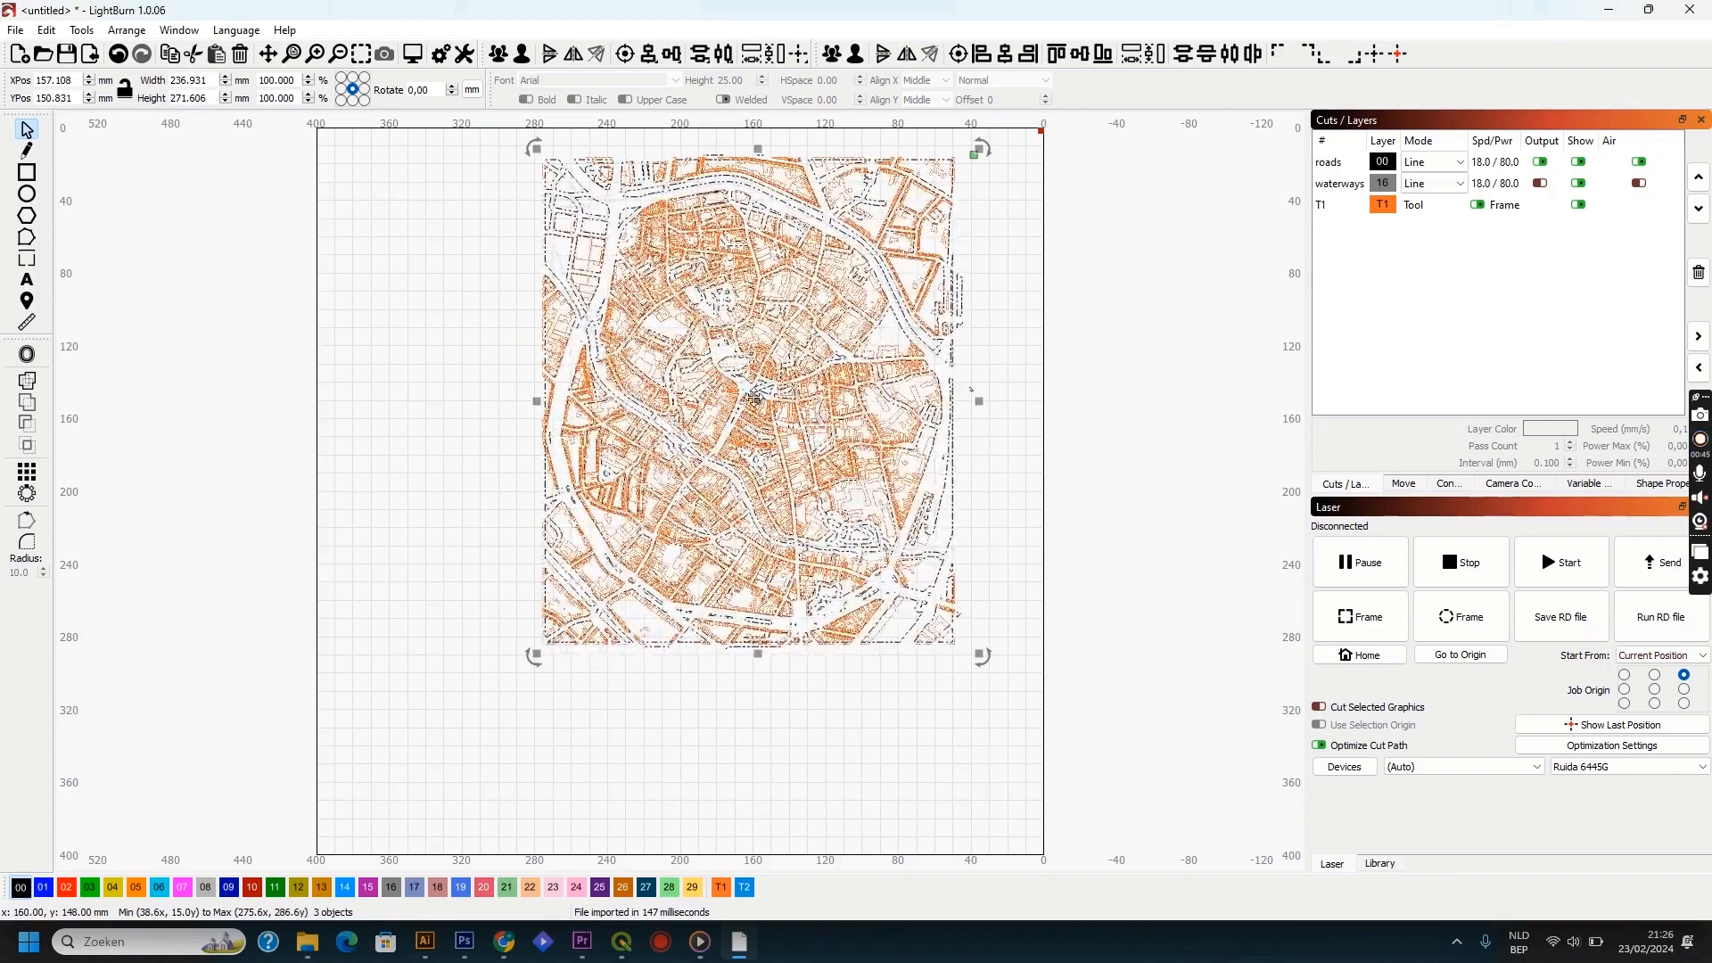
pyautogui.moveTo(754, 414); pyautogui.dragTo(684, 473)
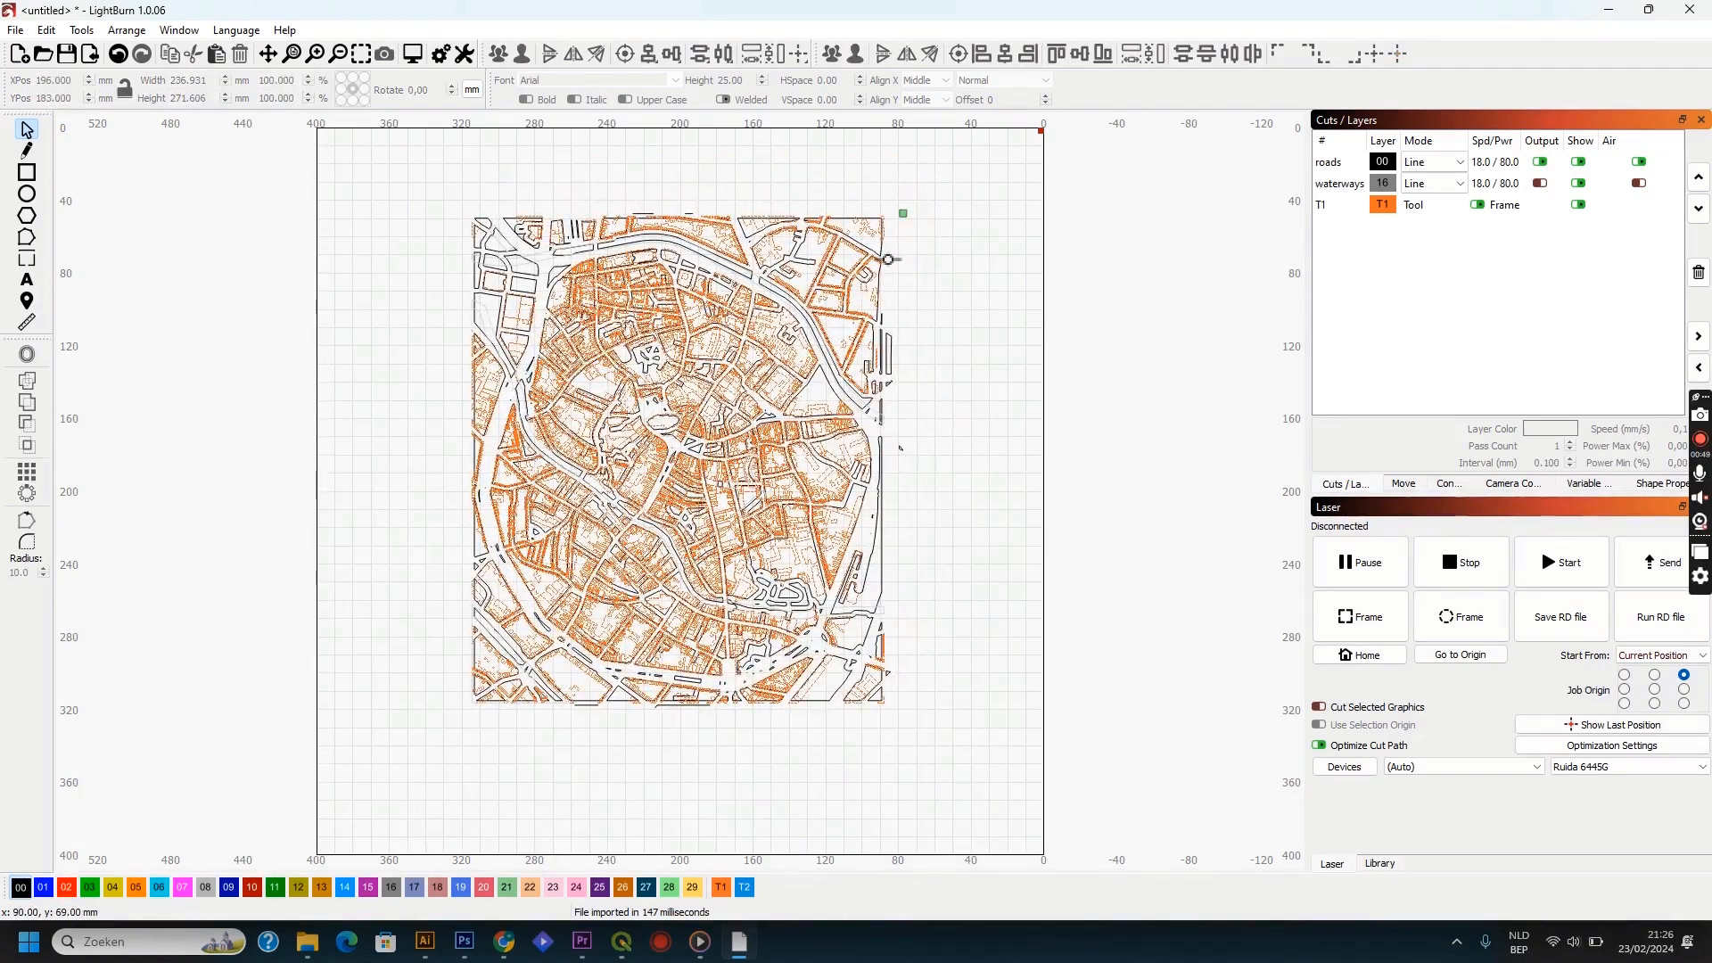
pyautogui.click(899, 432)
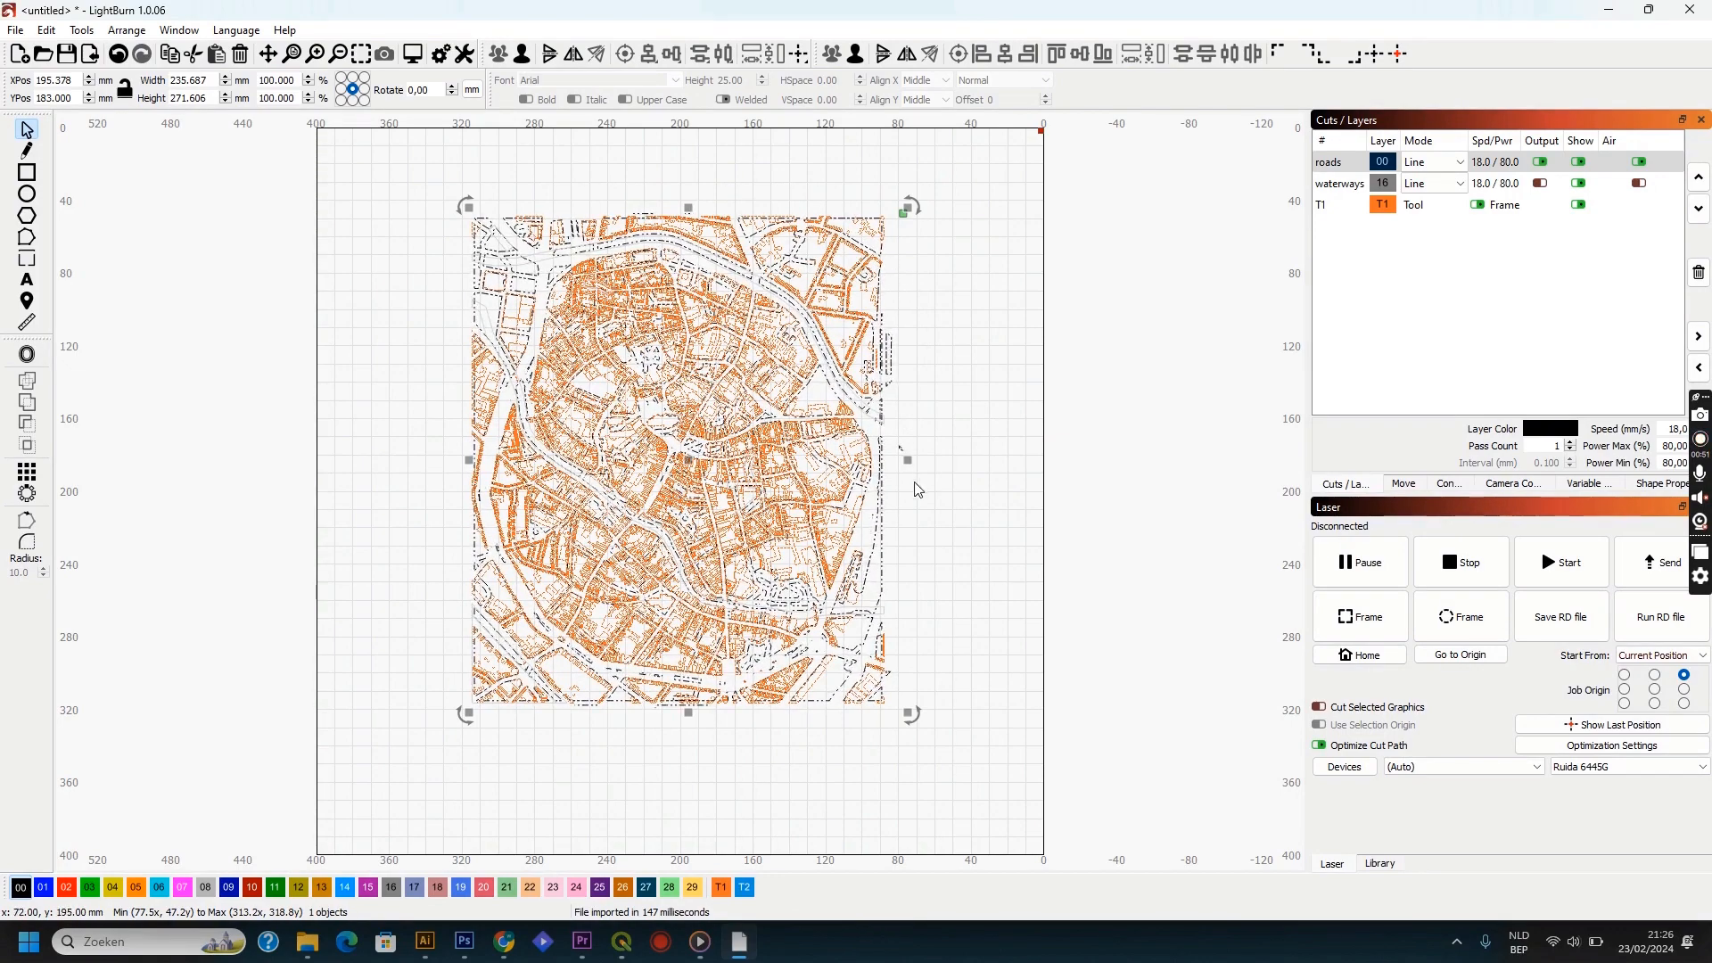
pyautogui.rightClick(901, 392)
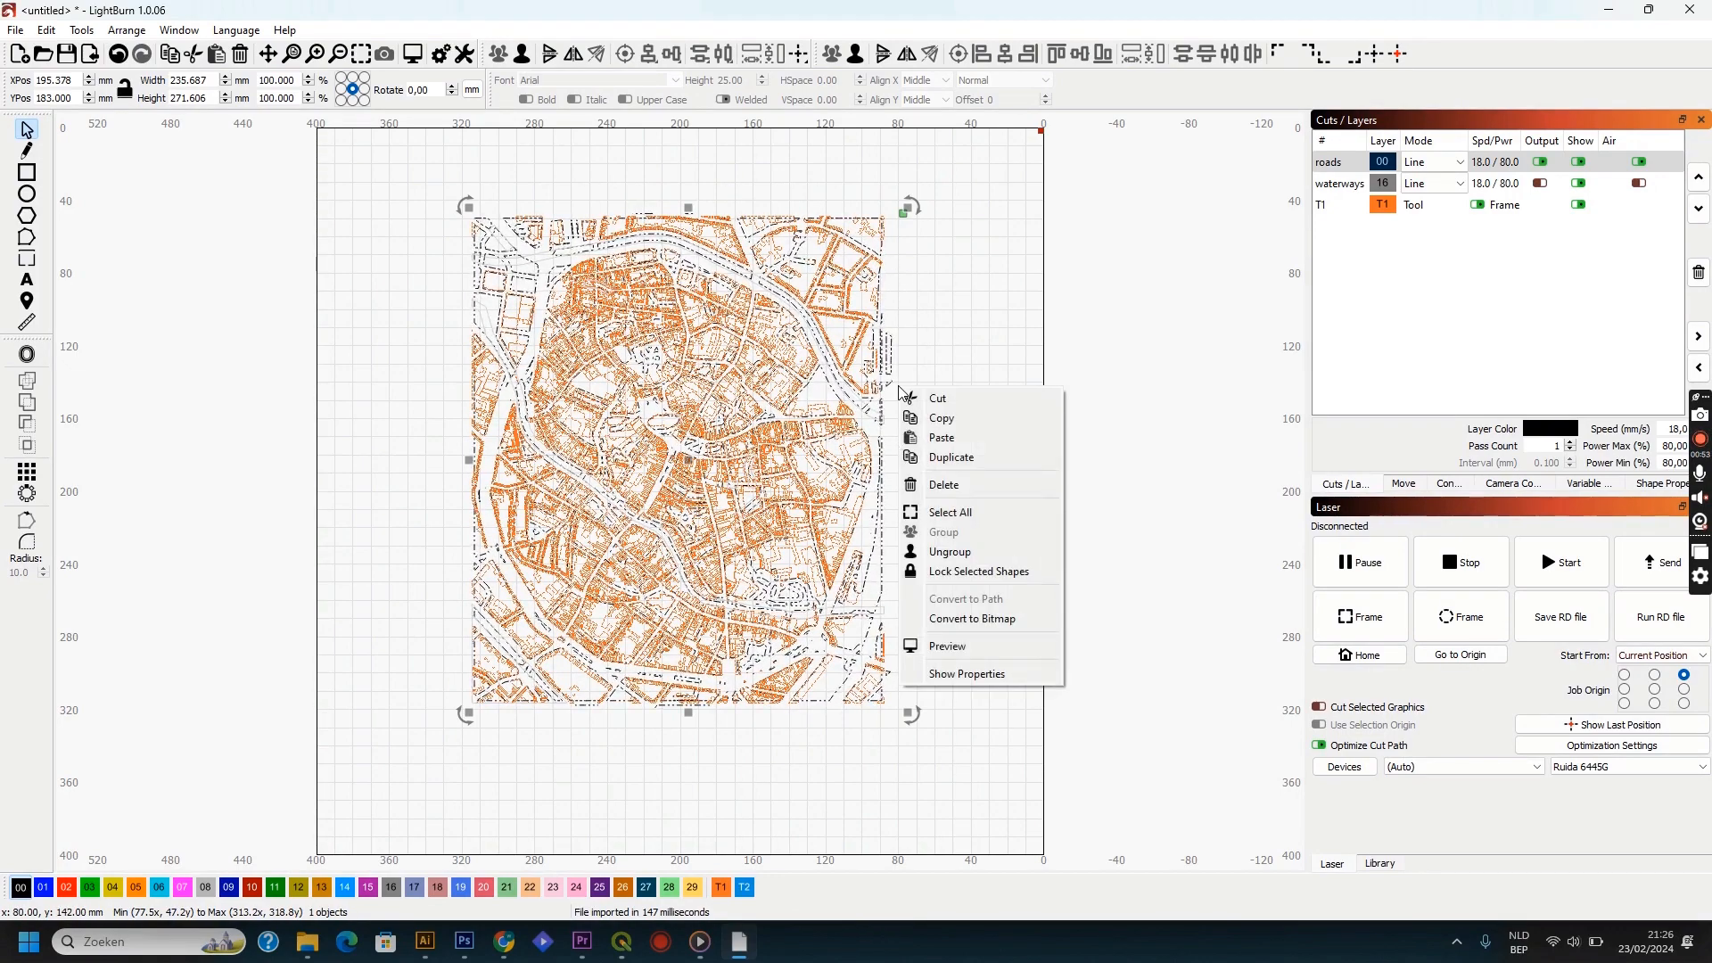
pyautogui.click(947, 346)
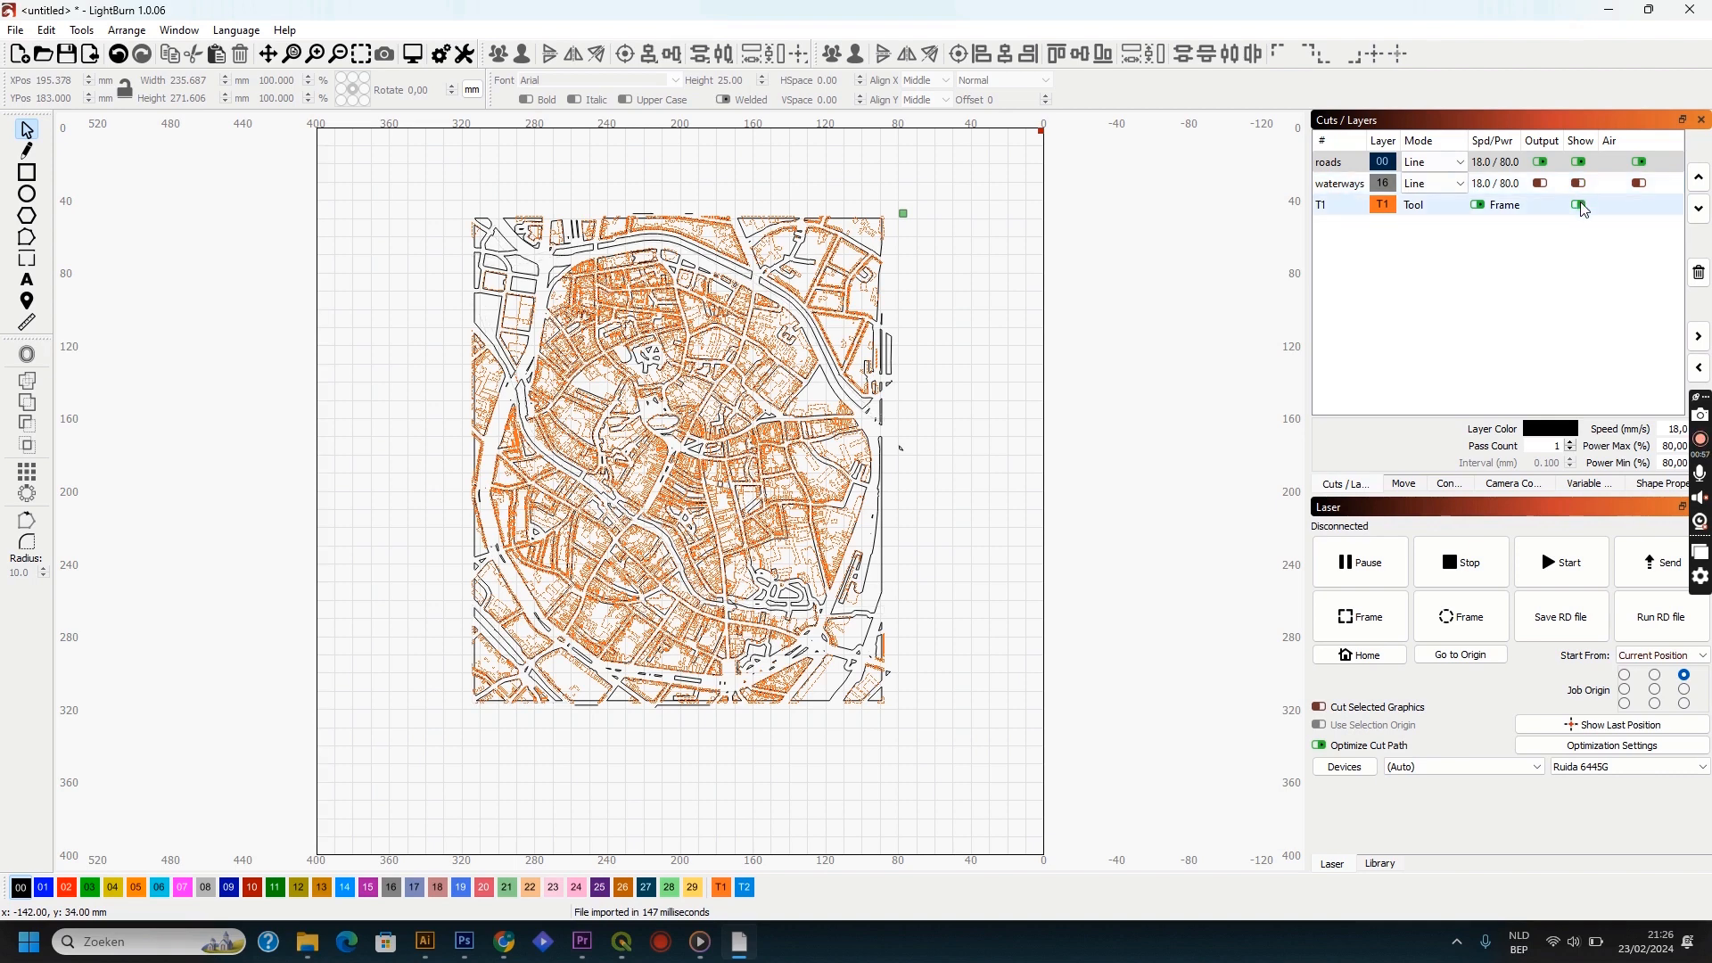
# Step: Hide the waterways and T1 layers, then ungroup the roads artwork and deselect it
pyautogui.click(1579, 205)
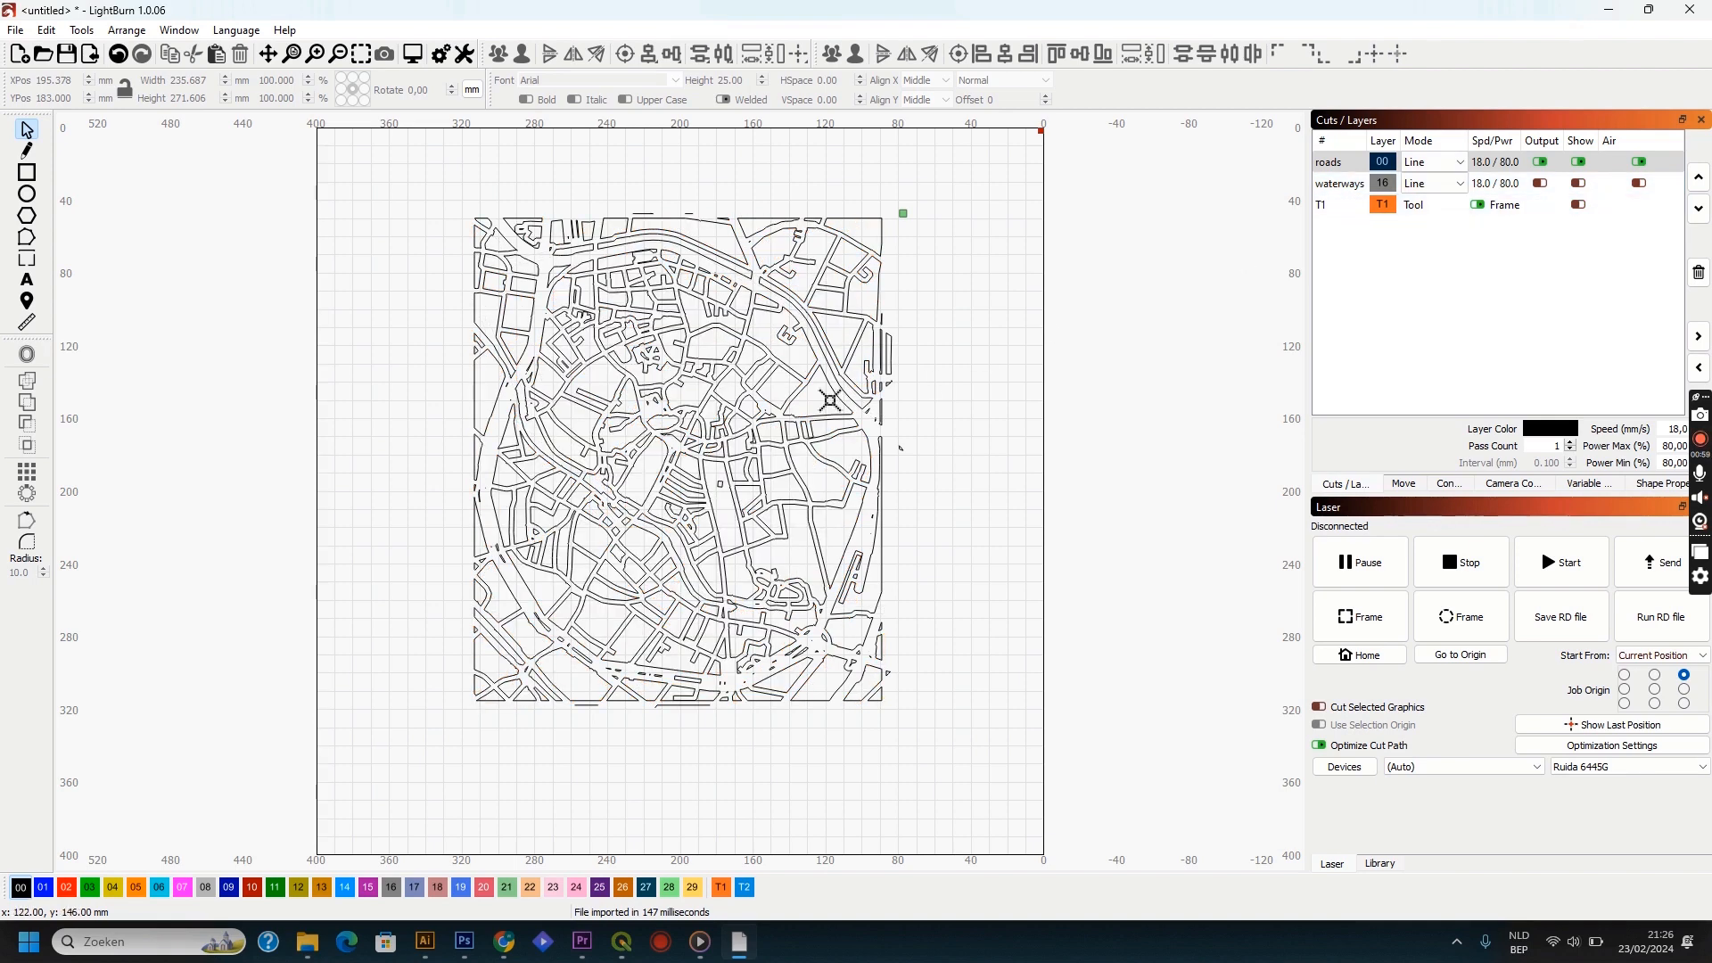
pyautogui.click(840, 395)
pyautogui.rightClick(840, 395)
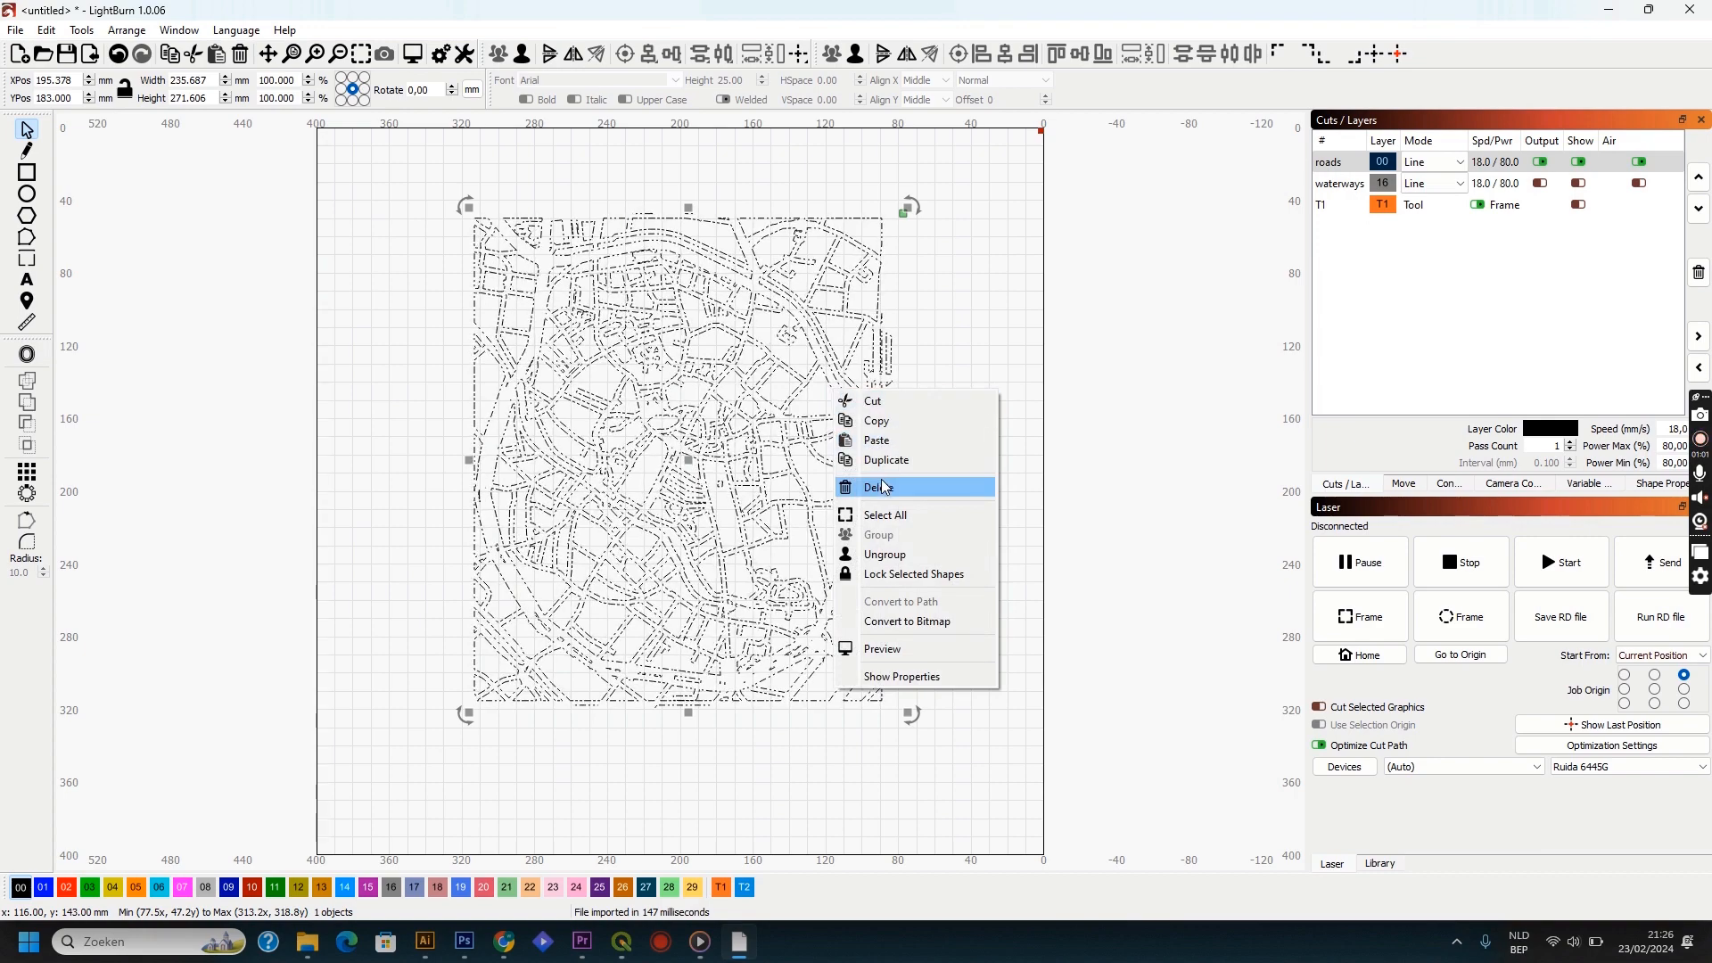
pyautogui.click(905, 554)
pyautogui.click(918, 456)
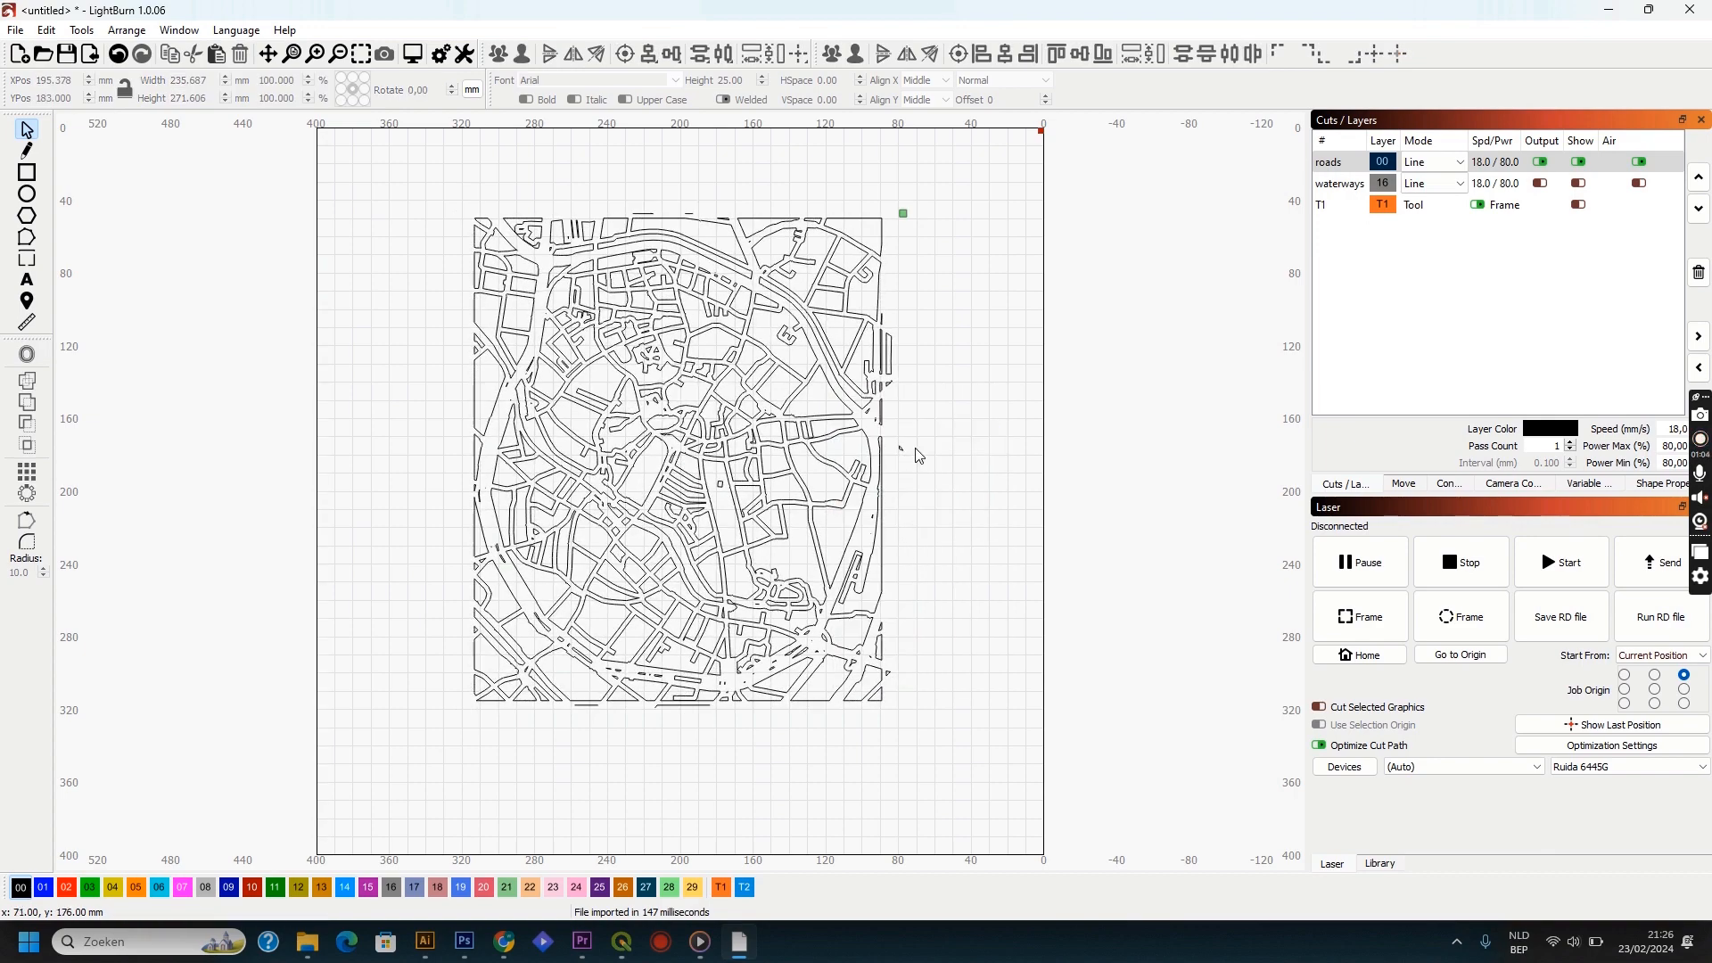
# Step: Delete the stray road fragments outside the map's right edge, including the small piece near the lower right corner
pyautogui.moveTo(940, 473); pyautogui.dragTo(893, 308)
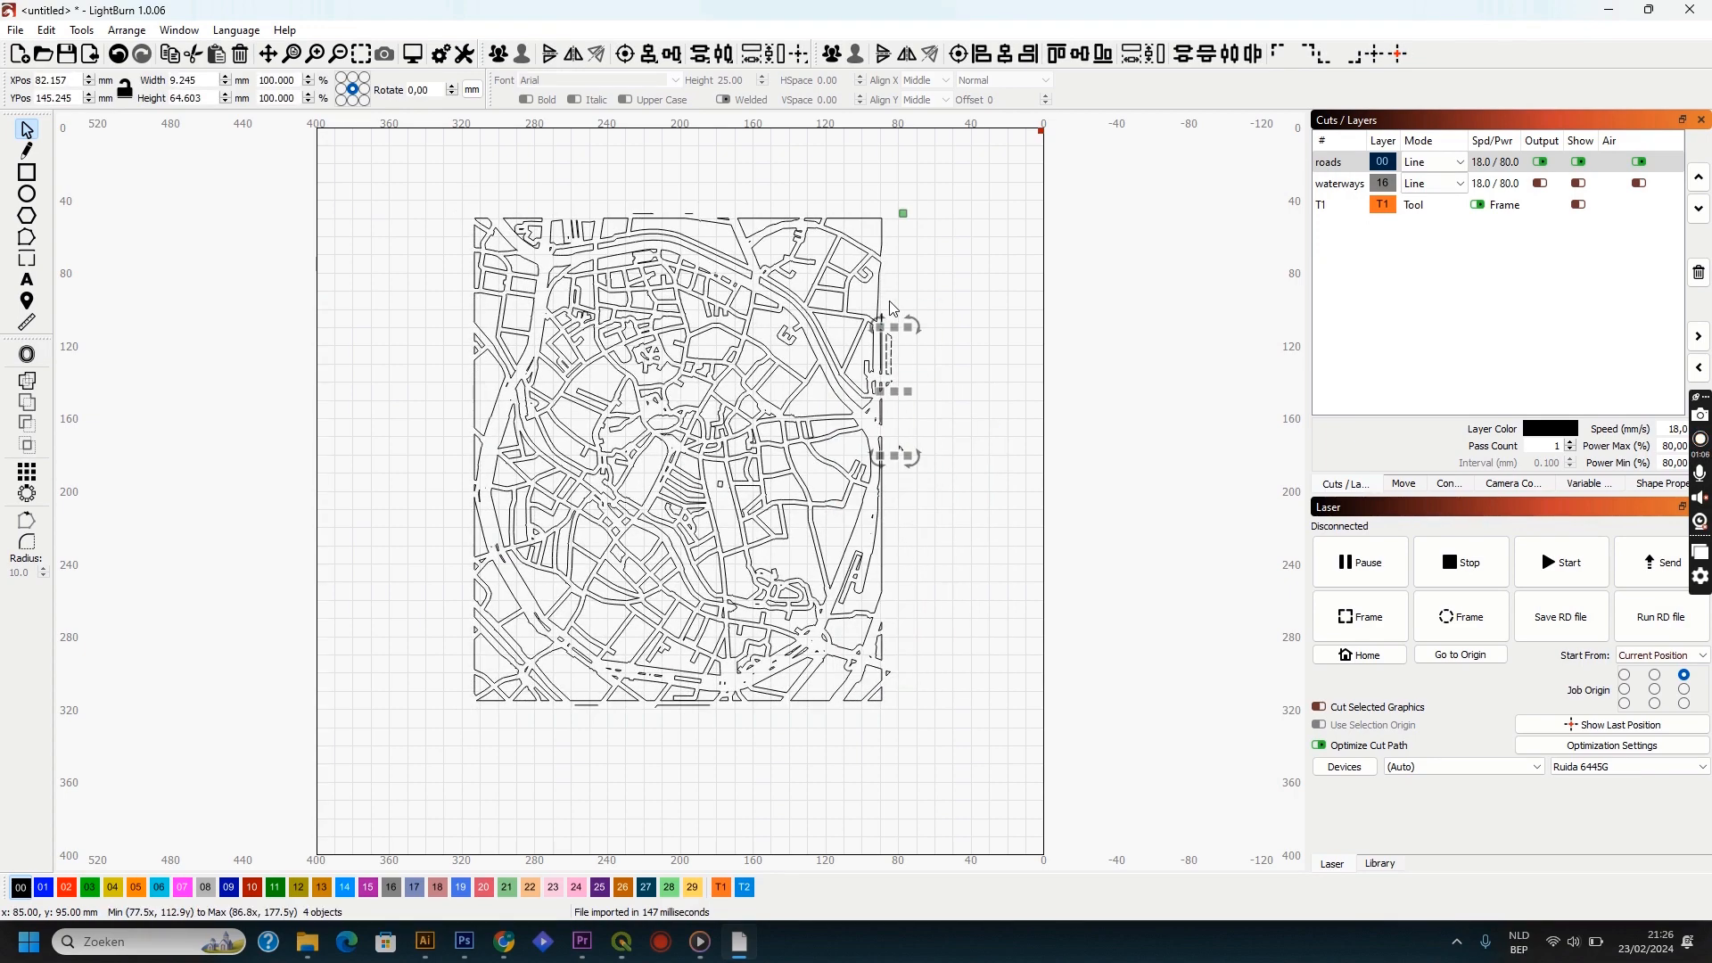
pyautogui.press('Delete')
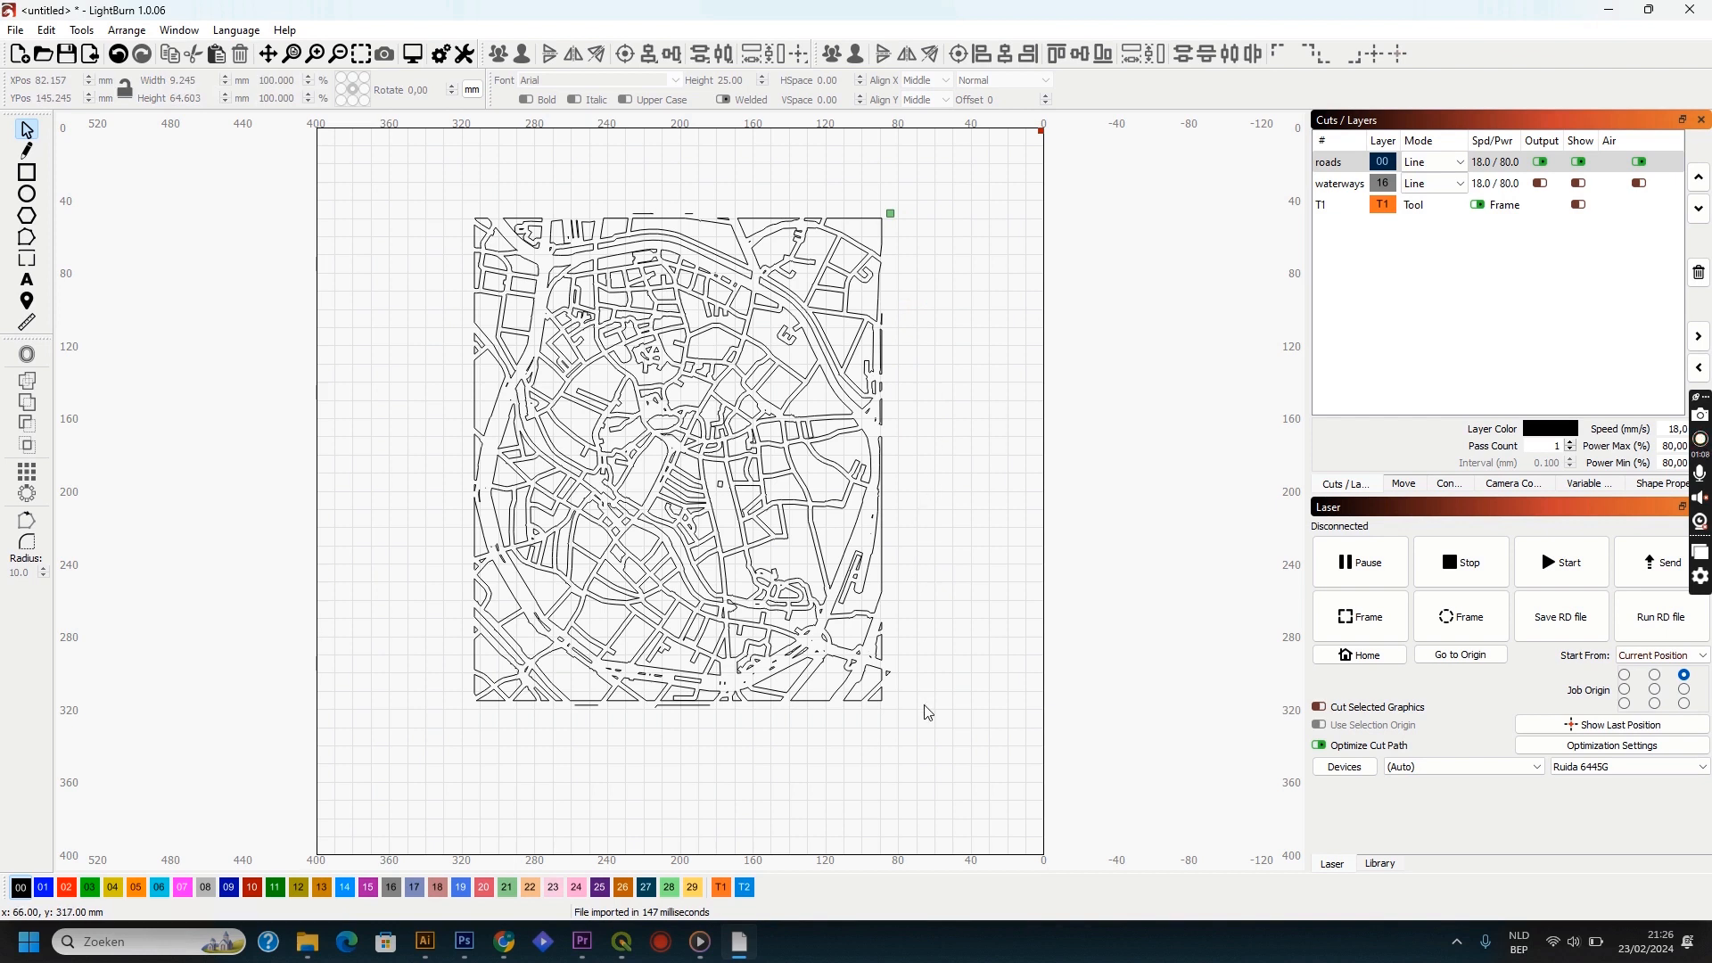
pyautogui.click(894, 678)
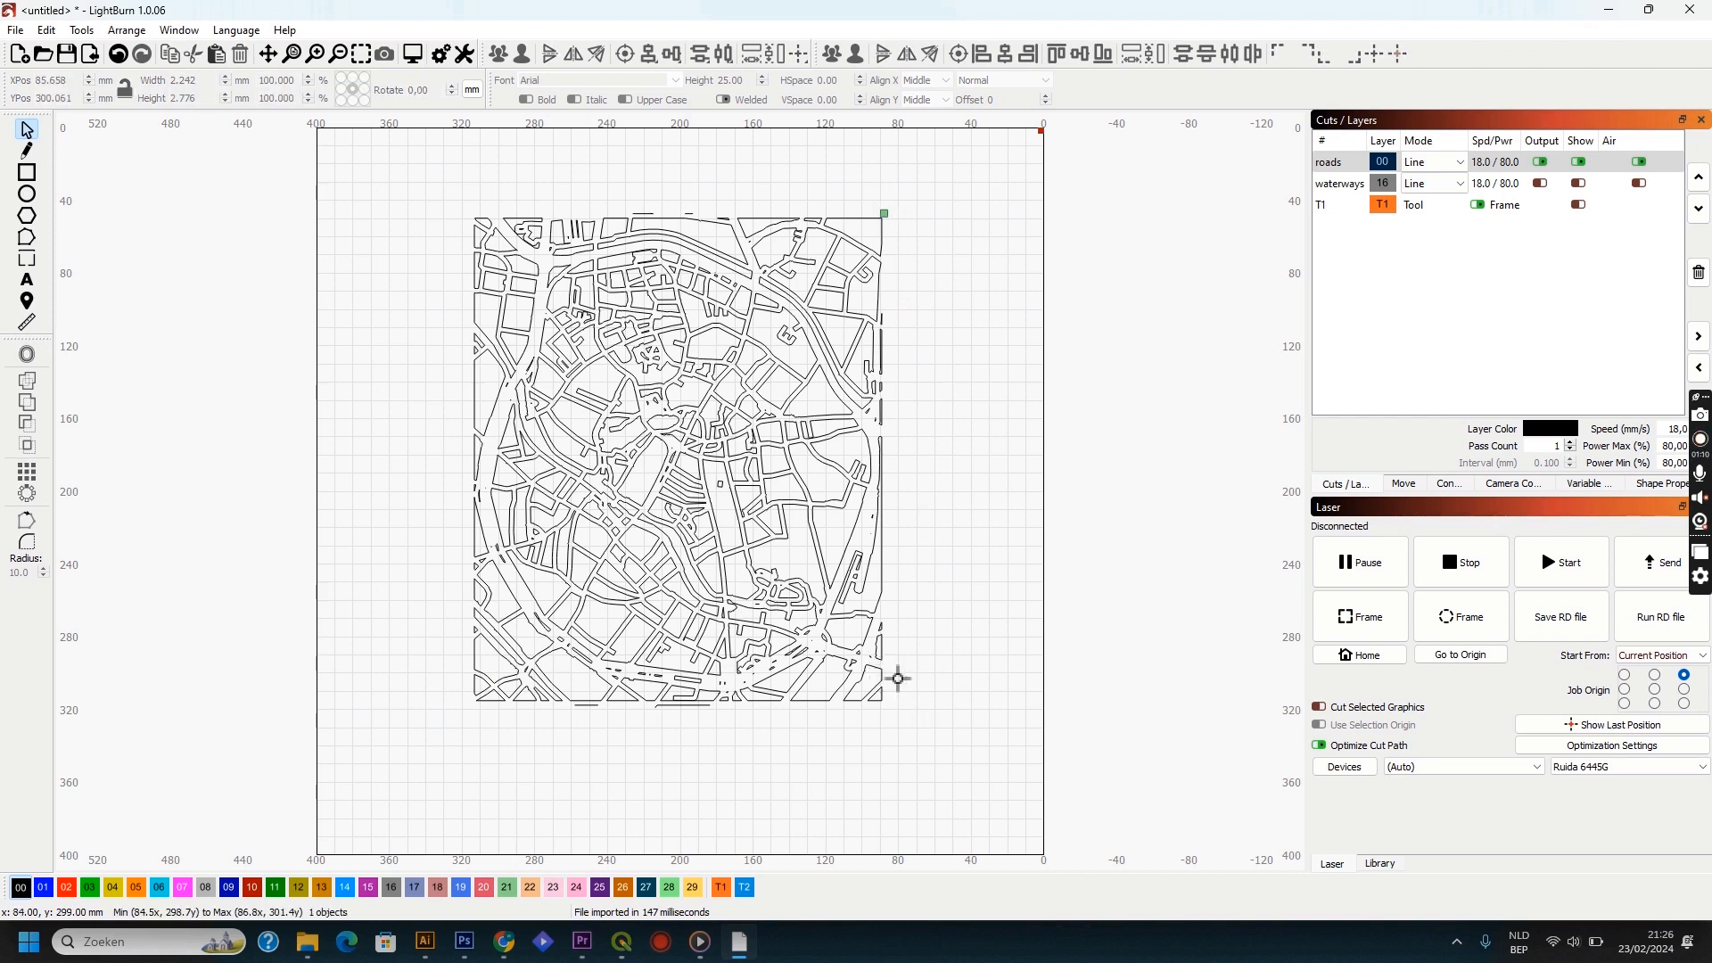
pyautogui.moveTo(940, 689); pyautogui.dragTo(981, 632)
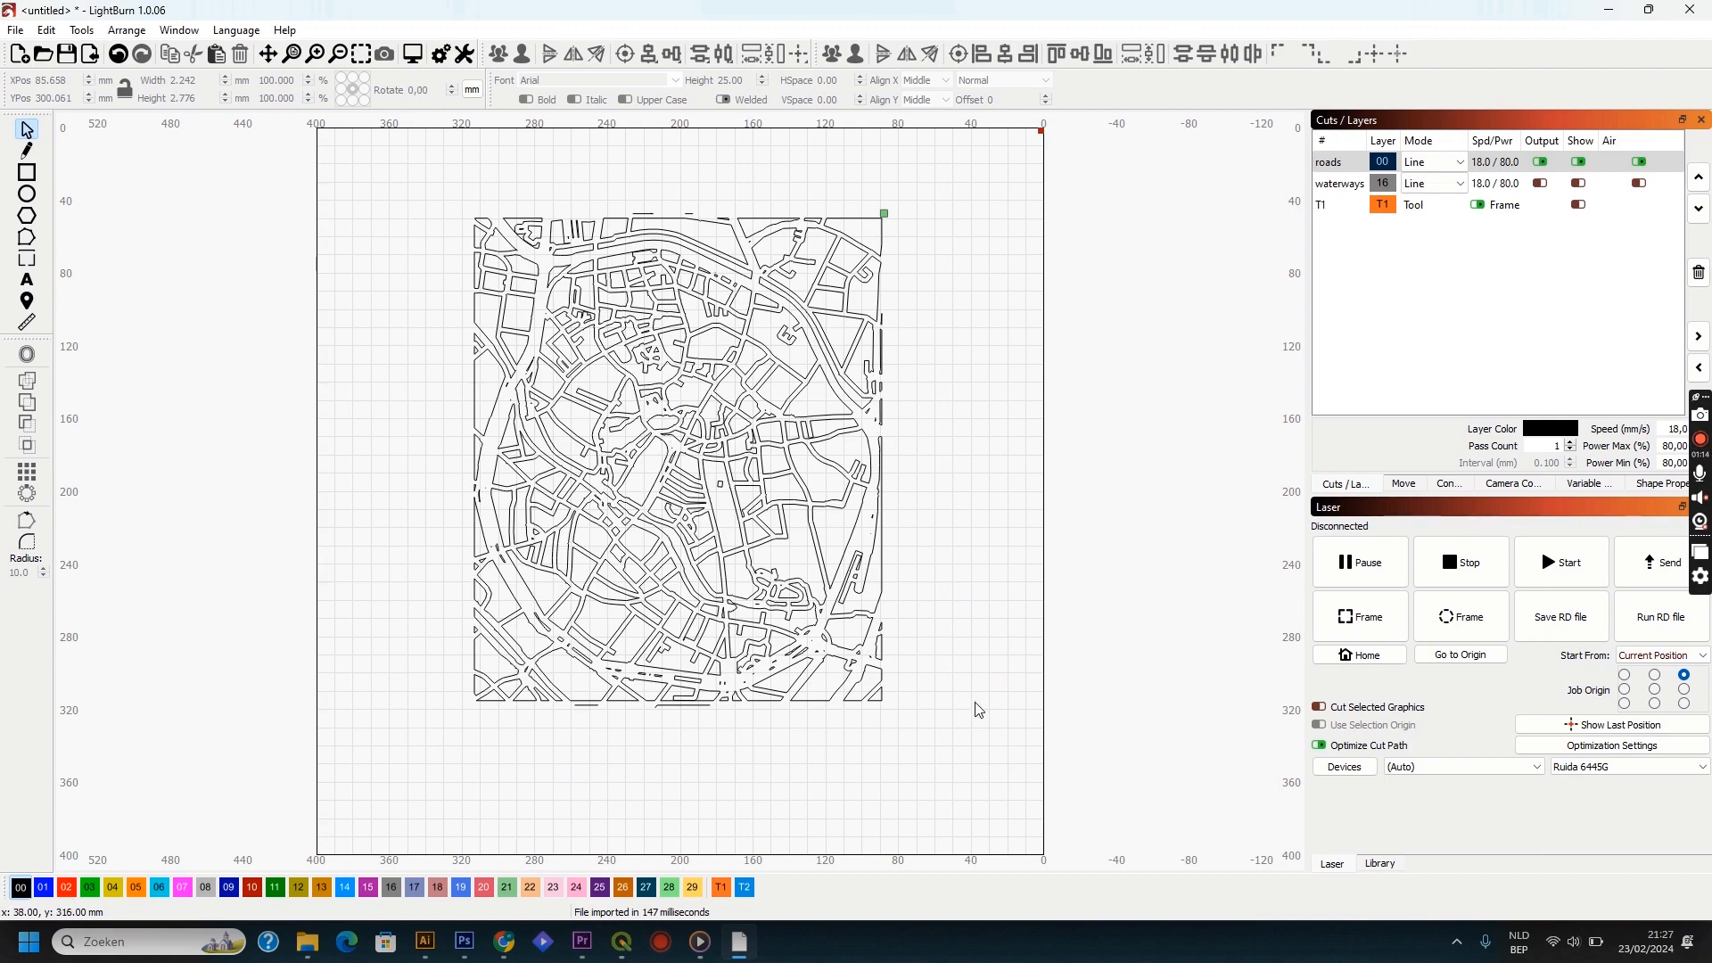
# Step: Group all the remaining road shapes into one object and deselect it
pyautogui.moveTo(970, 736); pyautogui.dragTo(425, 182)
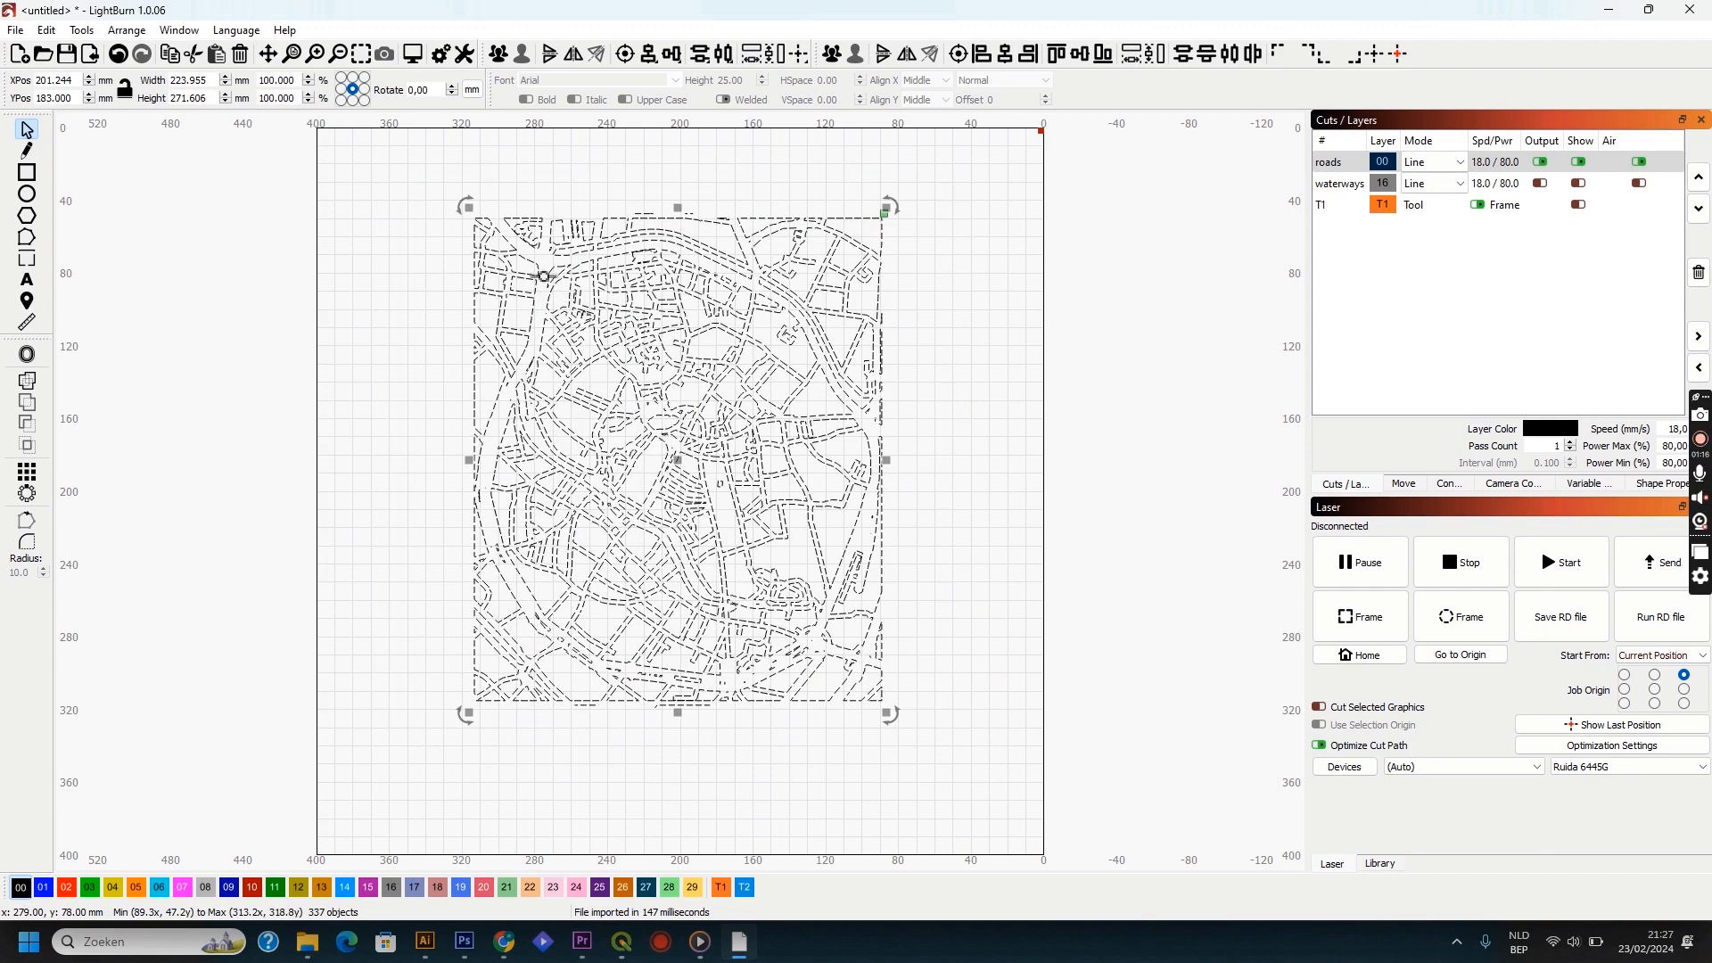
pyautogui.rightClick(538, 273)
pyautogui.click(599, 416)
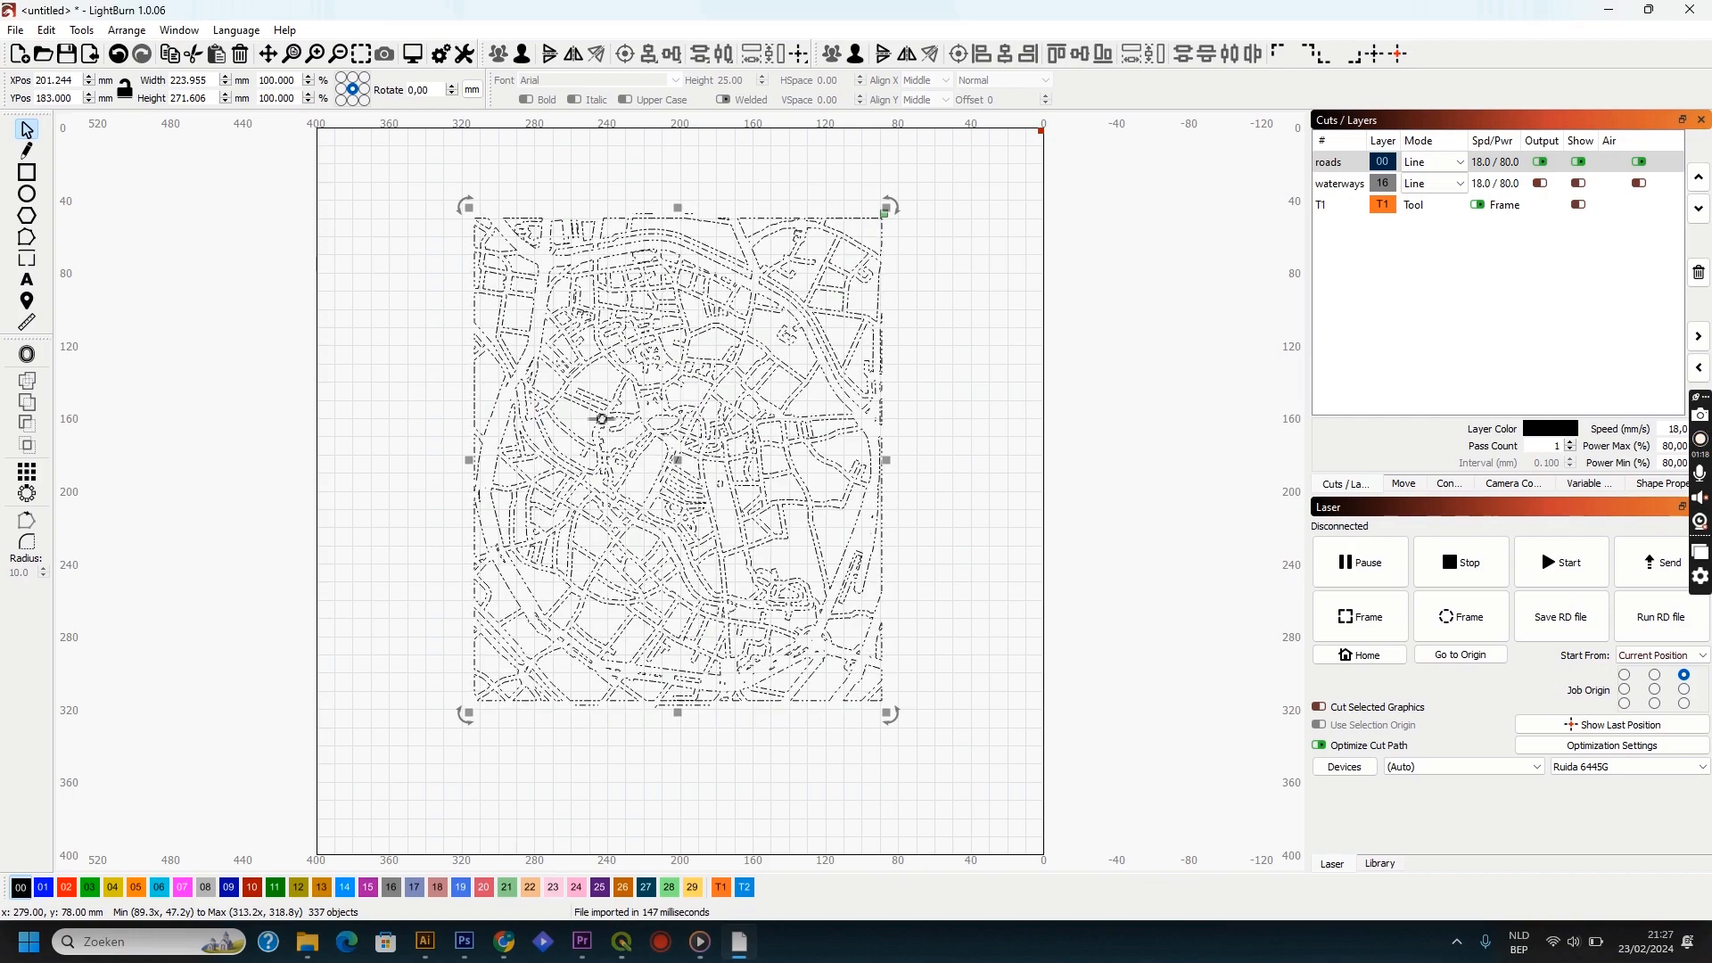
pyautogui.click(903, 372)
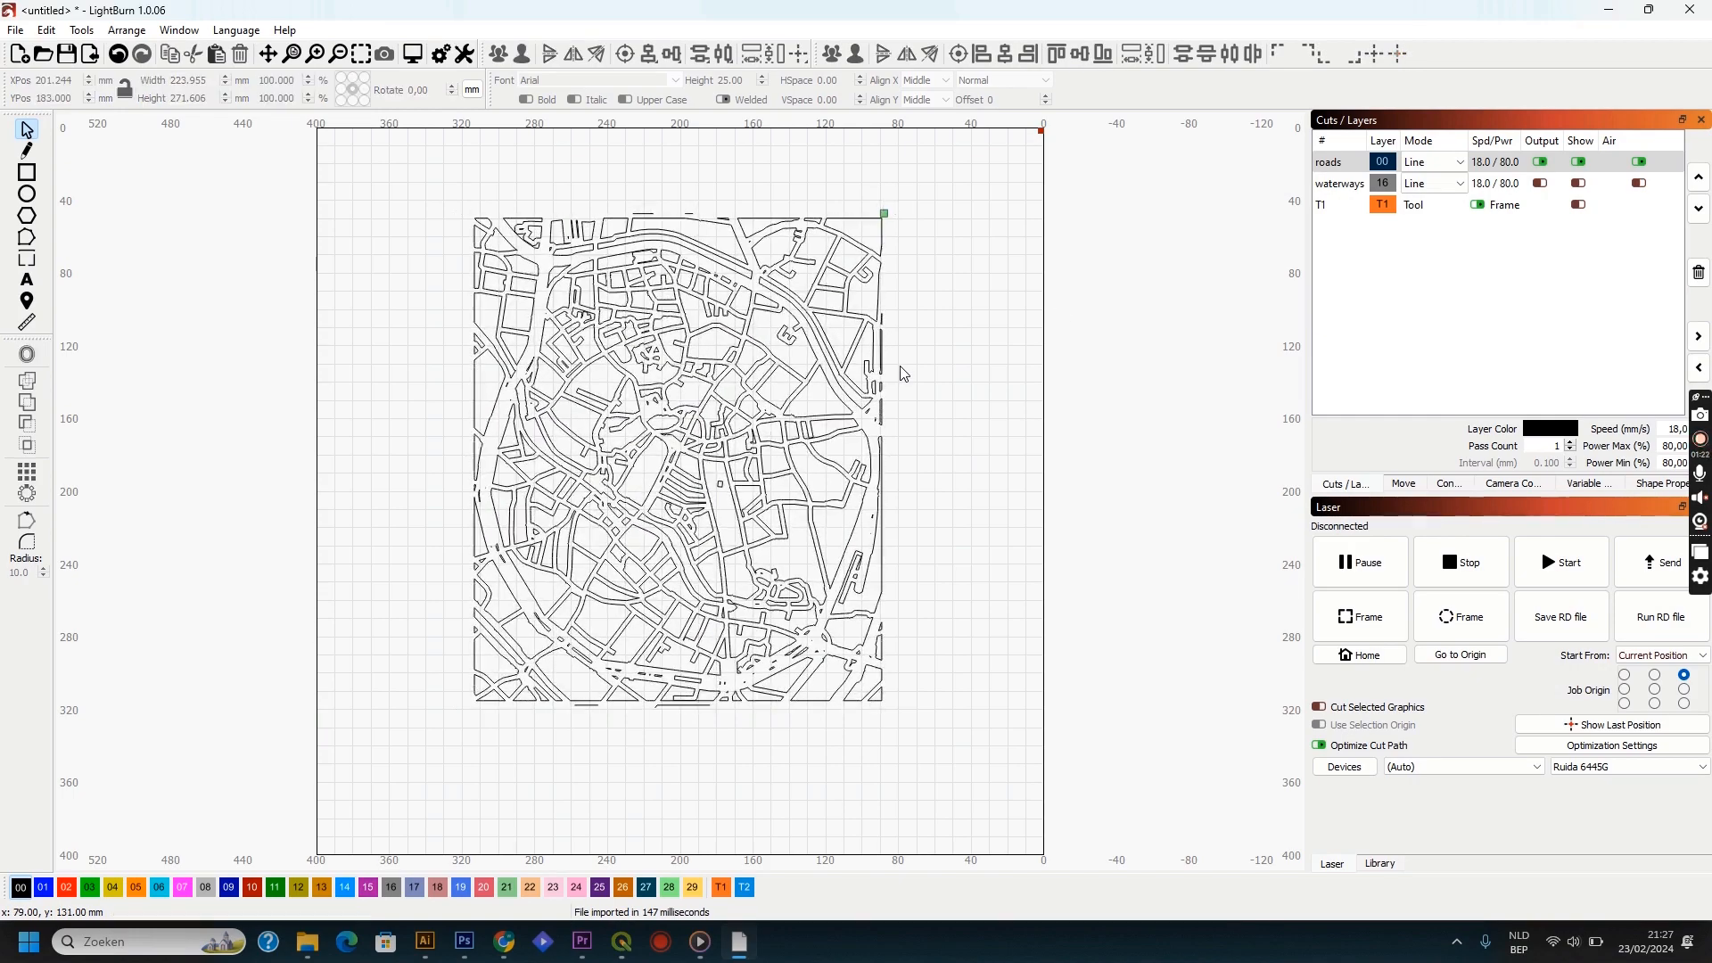
# Step: Show the waterways and T1 layers again and enable output for the waterways layer
pyautogui.click(1570, 185)
pyautogui.click(1577, 184)
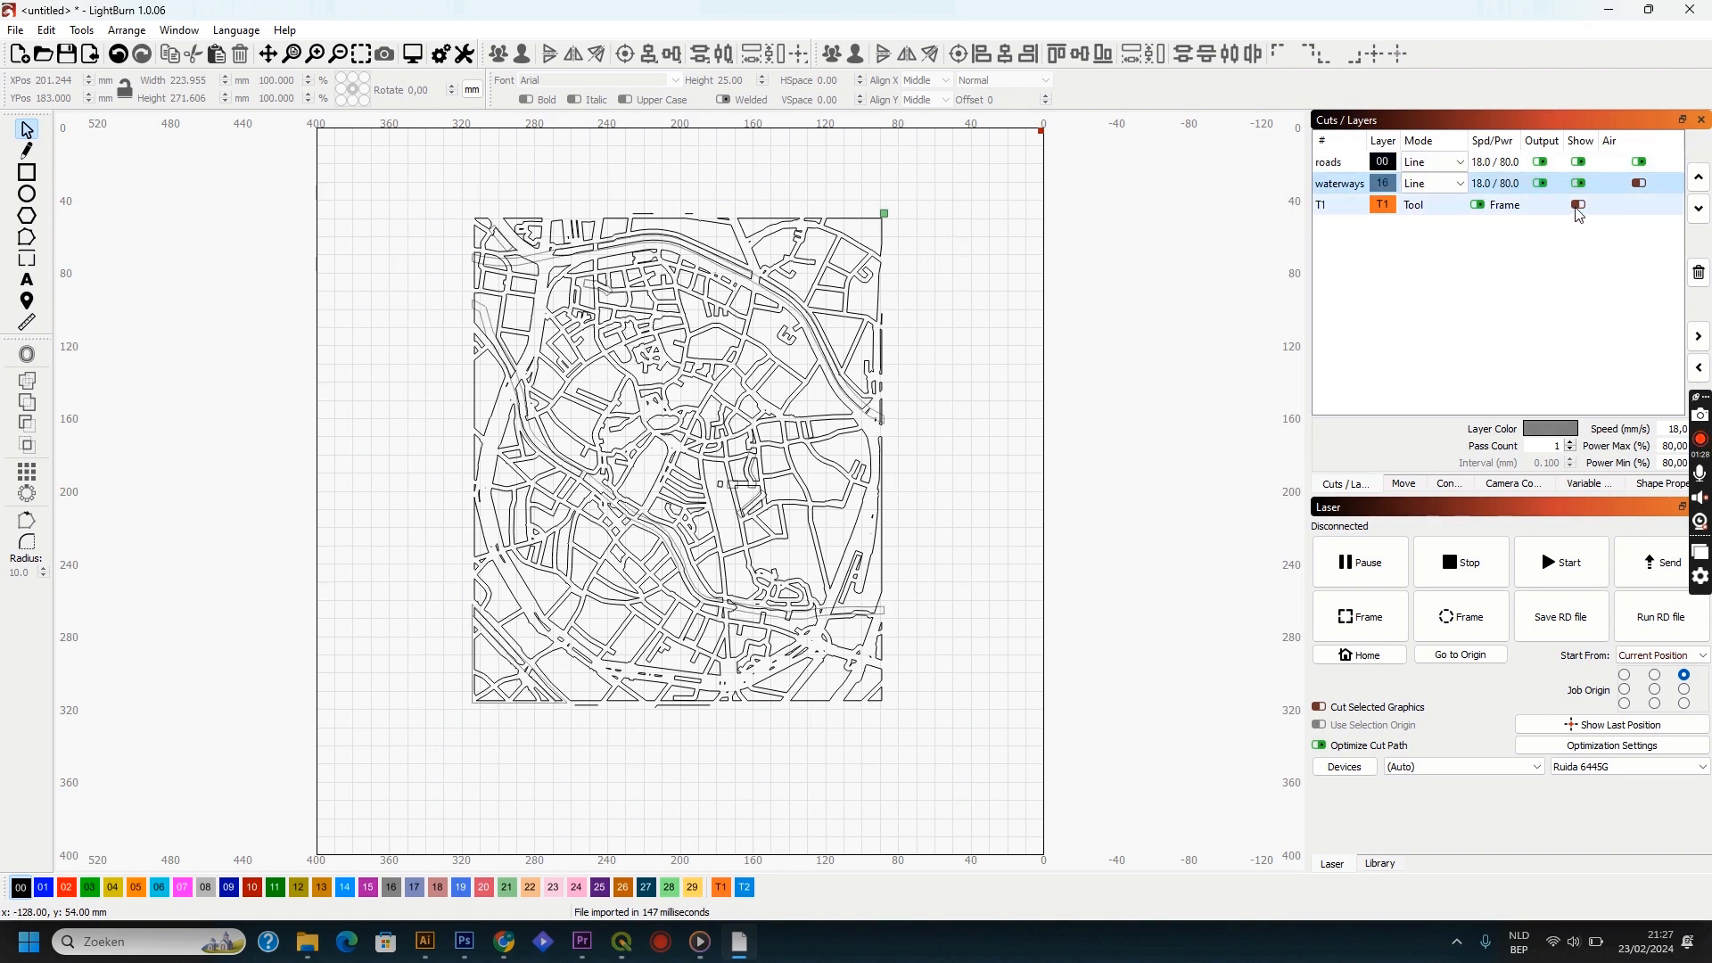
pyautogui.click(1578, 206)
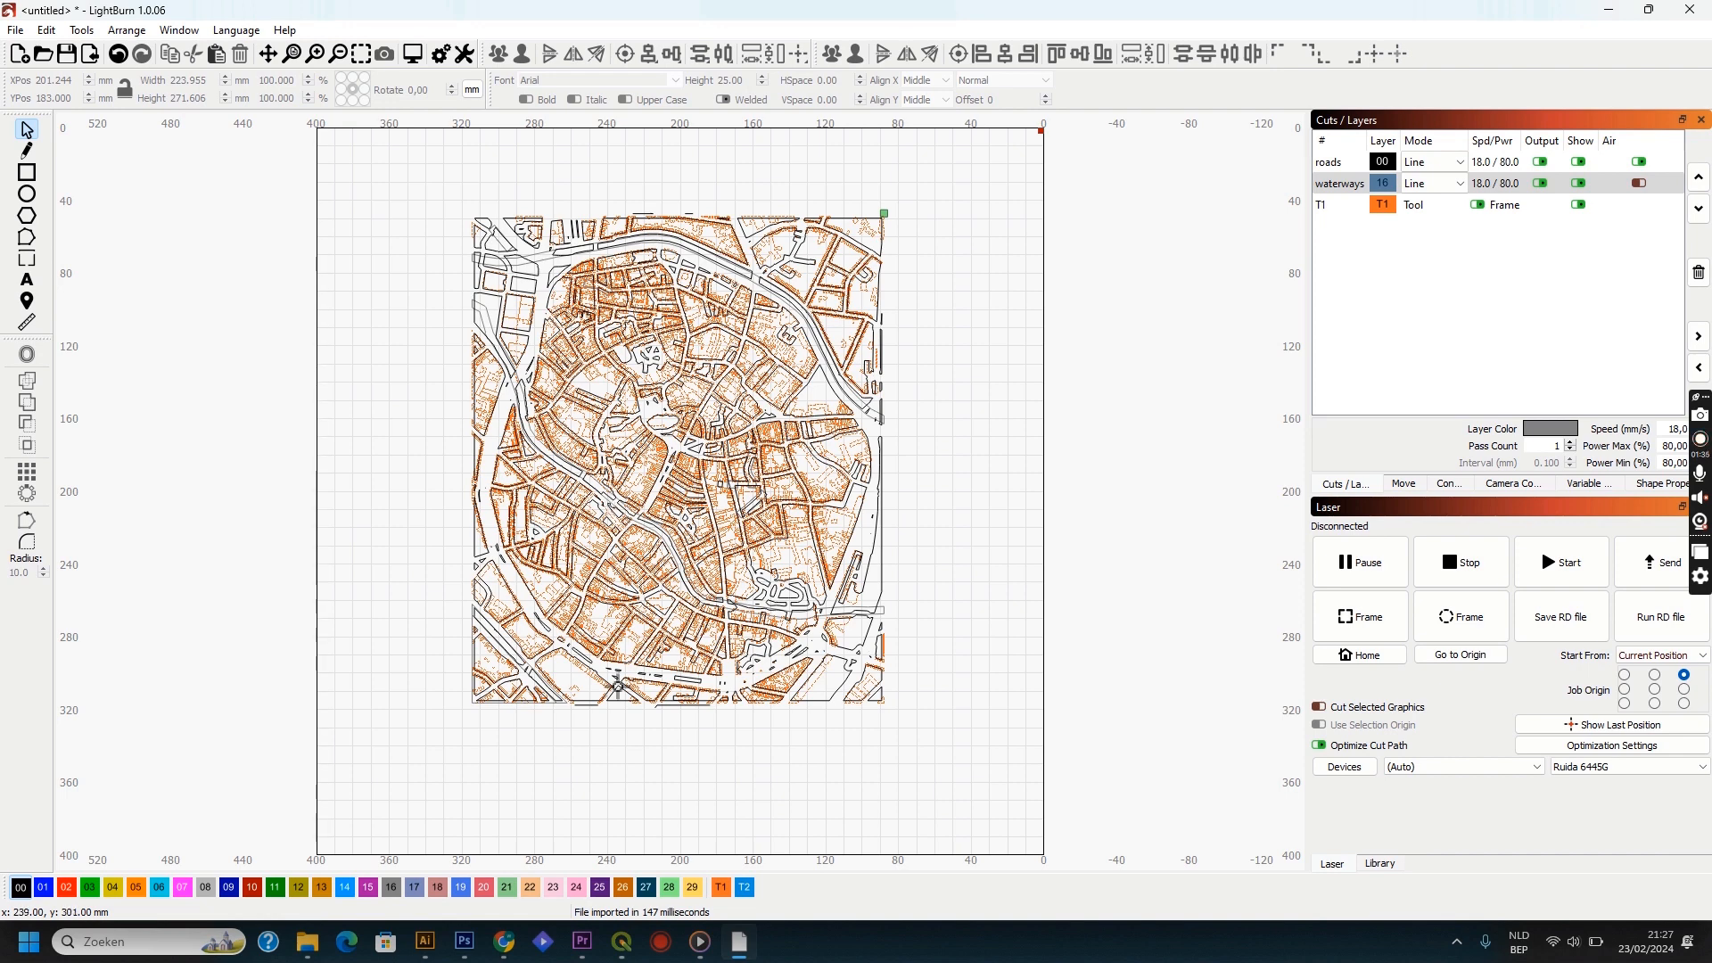
# Step: Draw a rectangular frame about 252 × 323 mm around the map, leaving extra room below it, and remove any surplus rectangle
pyautogui.click(24, 170)
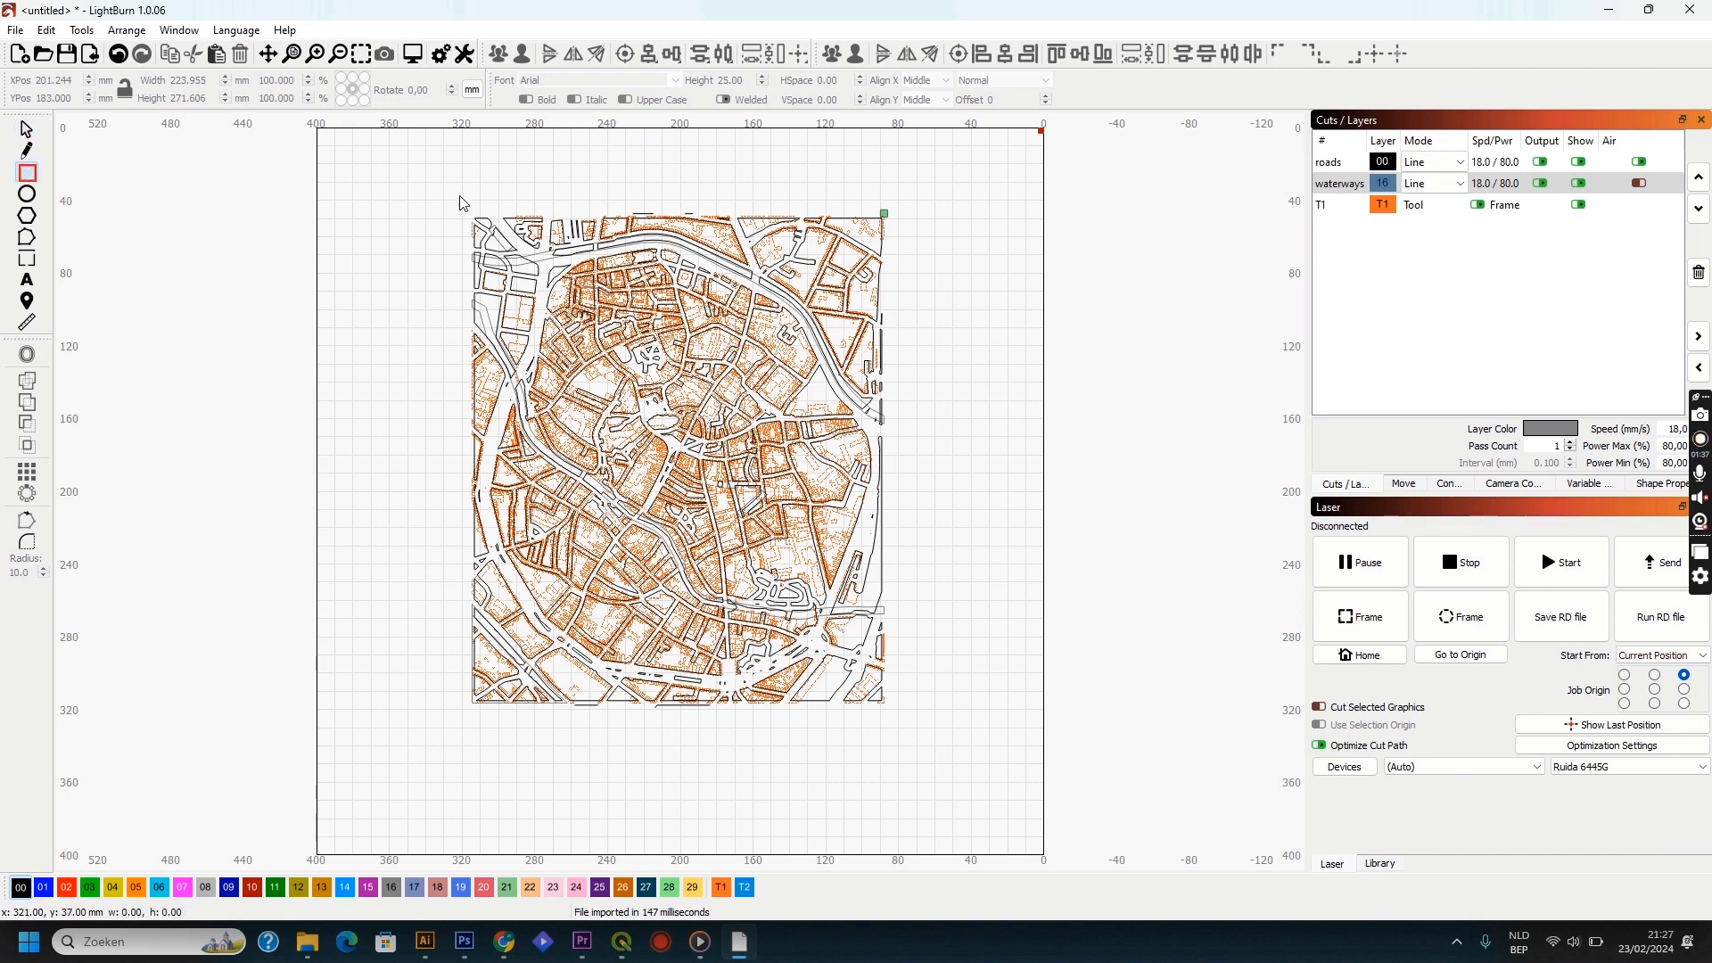
pyautogui.moveTo(450, 187)
pyautogui.mouseDown()
pyautogui.moveTo(856, 750)
pyautogui.moveTo(910, 782)
pyautogui.mouseUp()
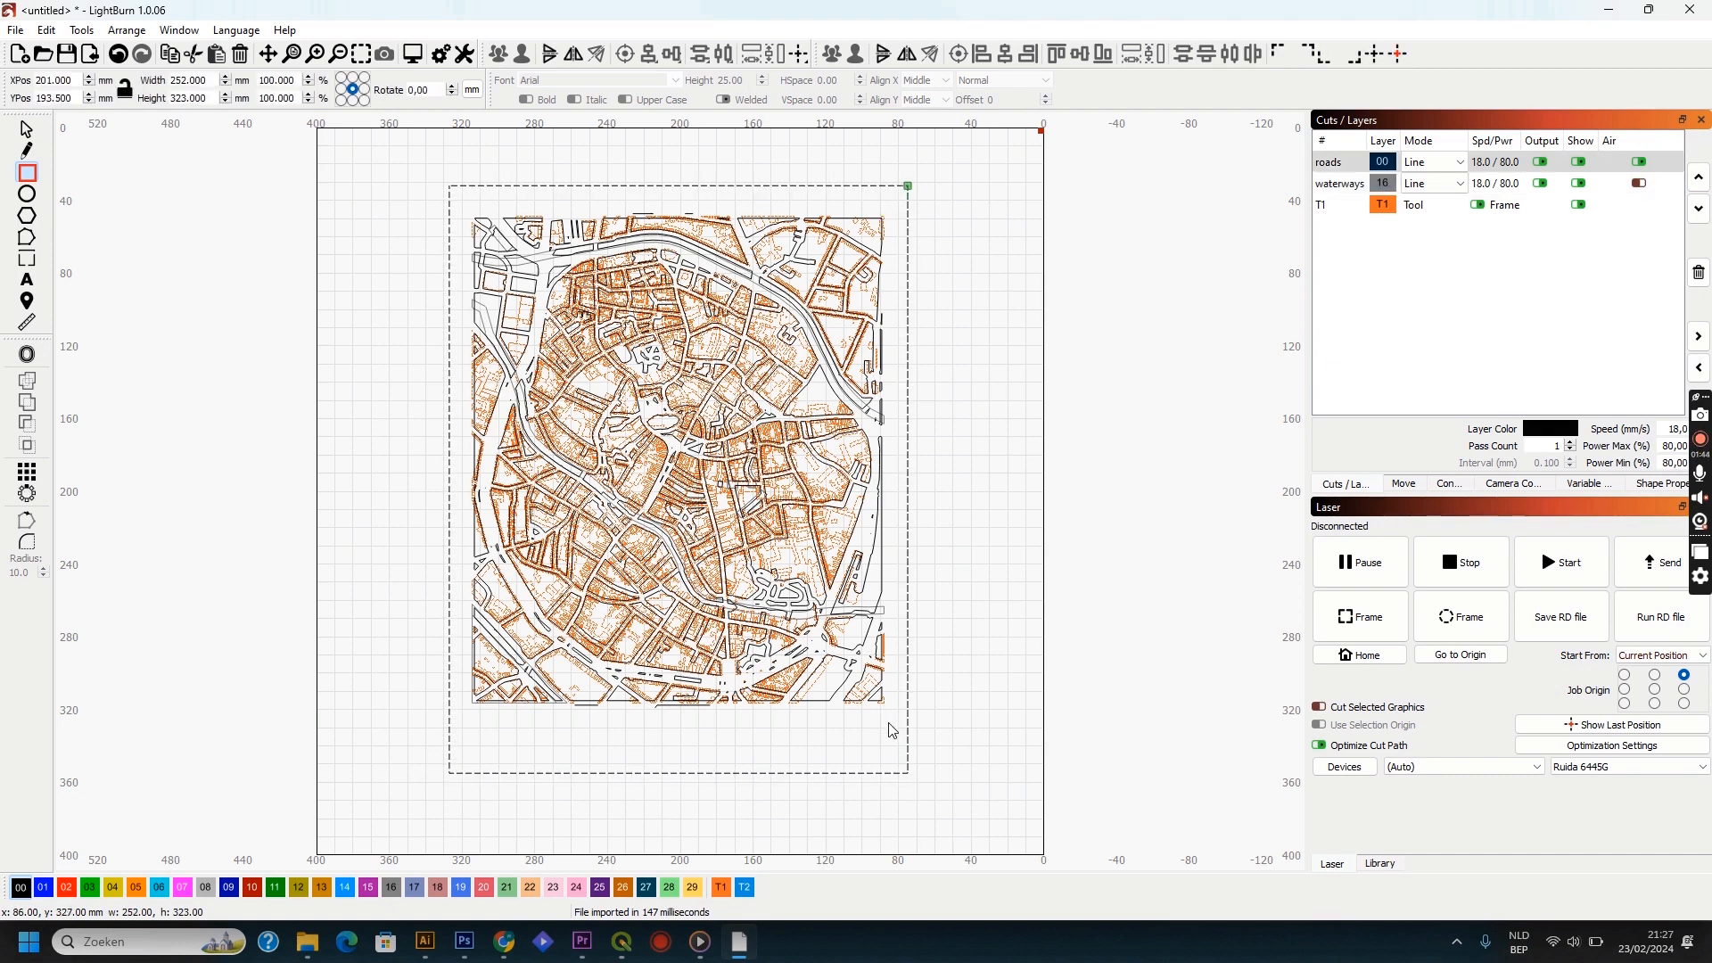
pyautogui.moveTo(888, 723); pyautogui.dragTo(373, 146)
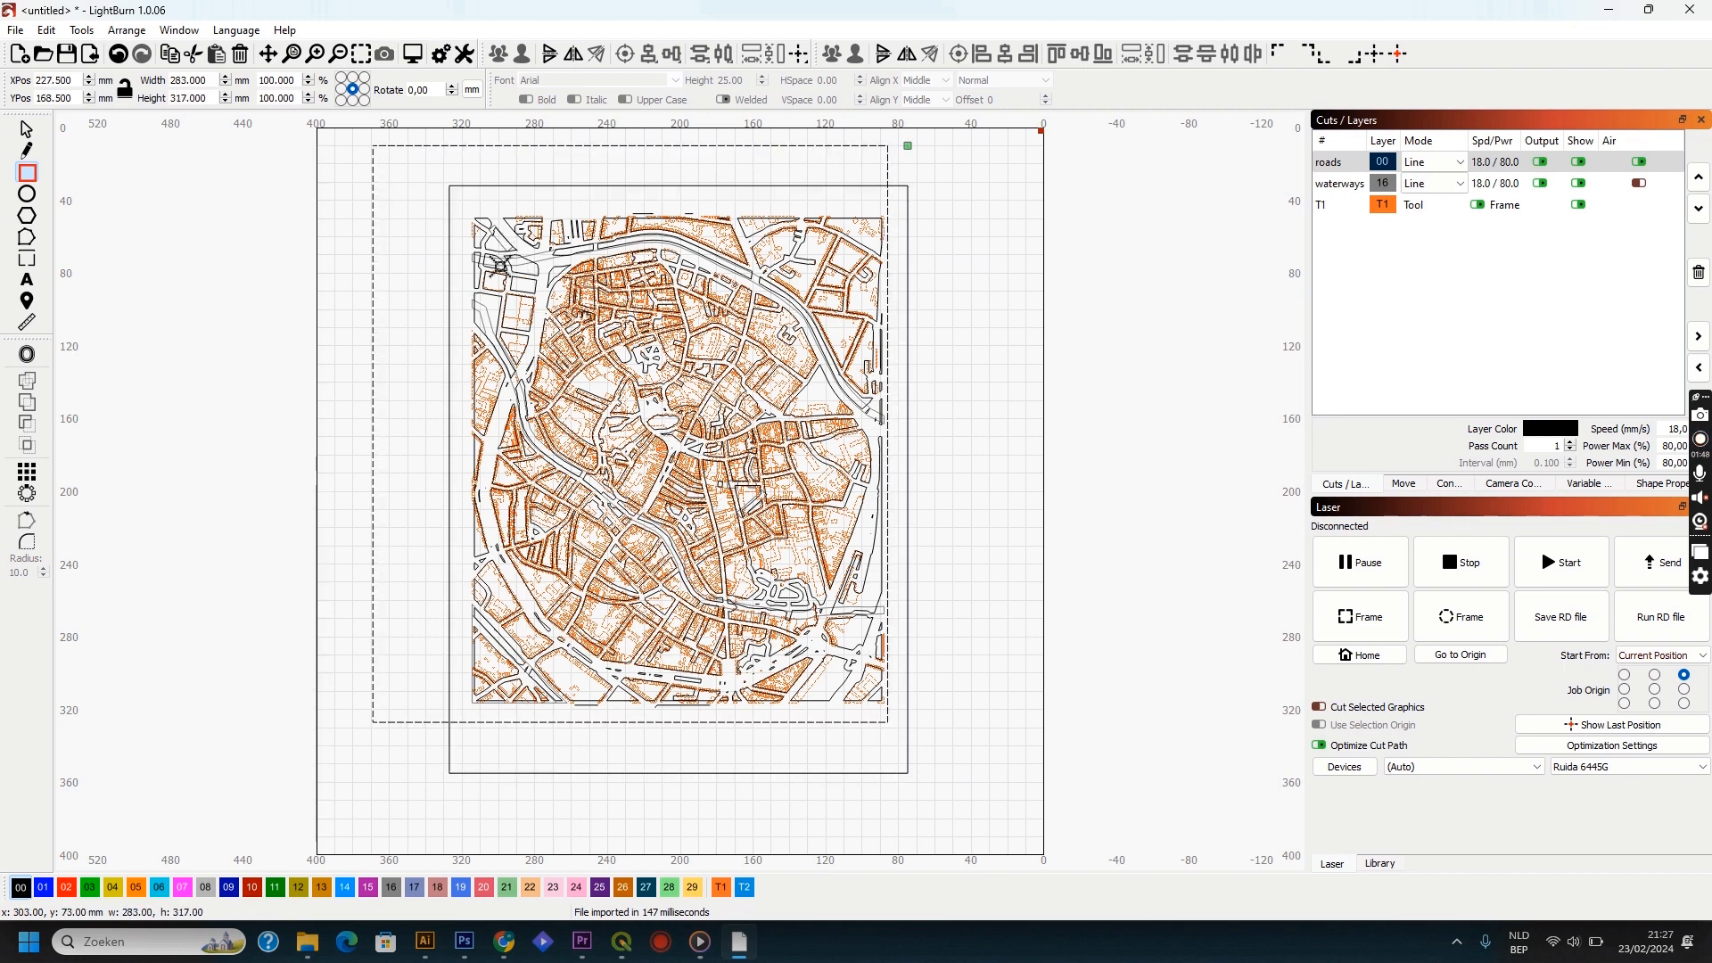
pyautogui.press('Delete')
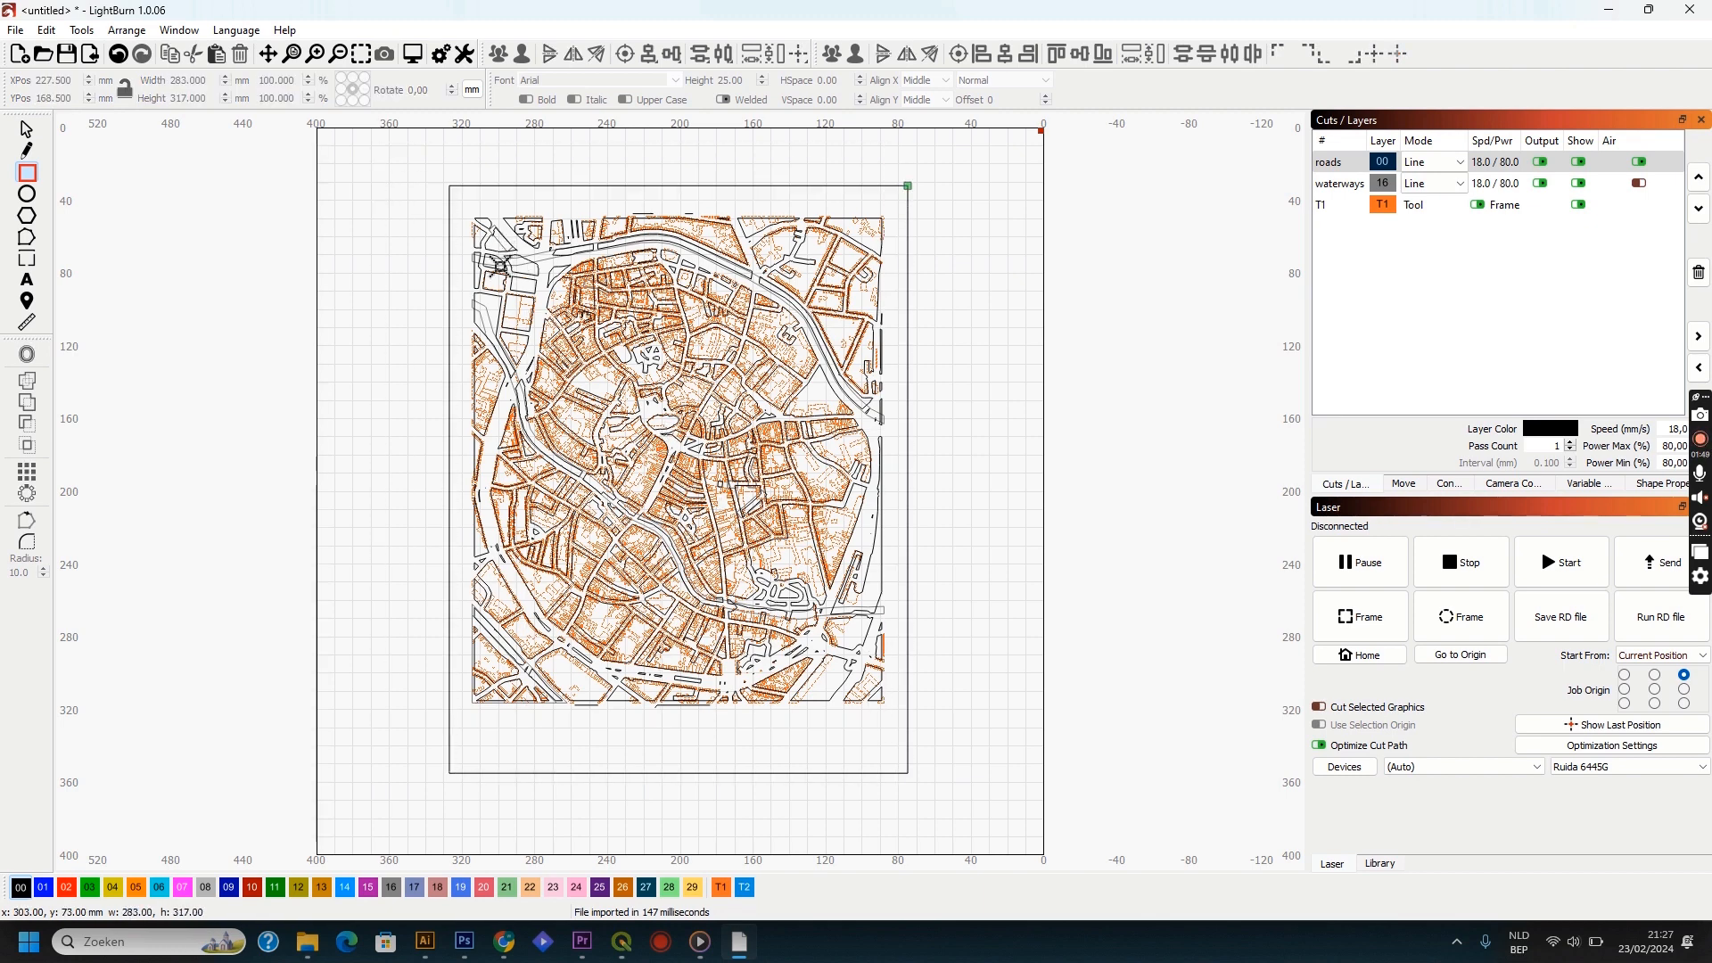
# Step: Select the frame with all map layers, centre them horizontally on each other and deselect them
pyautogui.click(27, 131)
pyautogui.moveTo(967, 792); pyautogui.dragTo(378, 160)
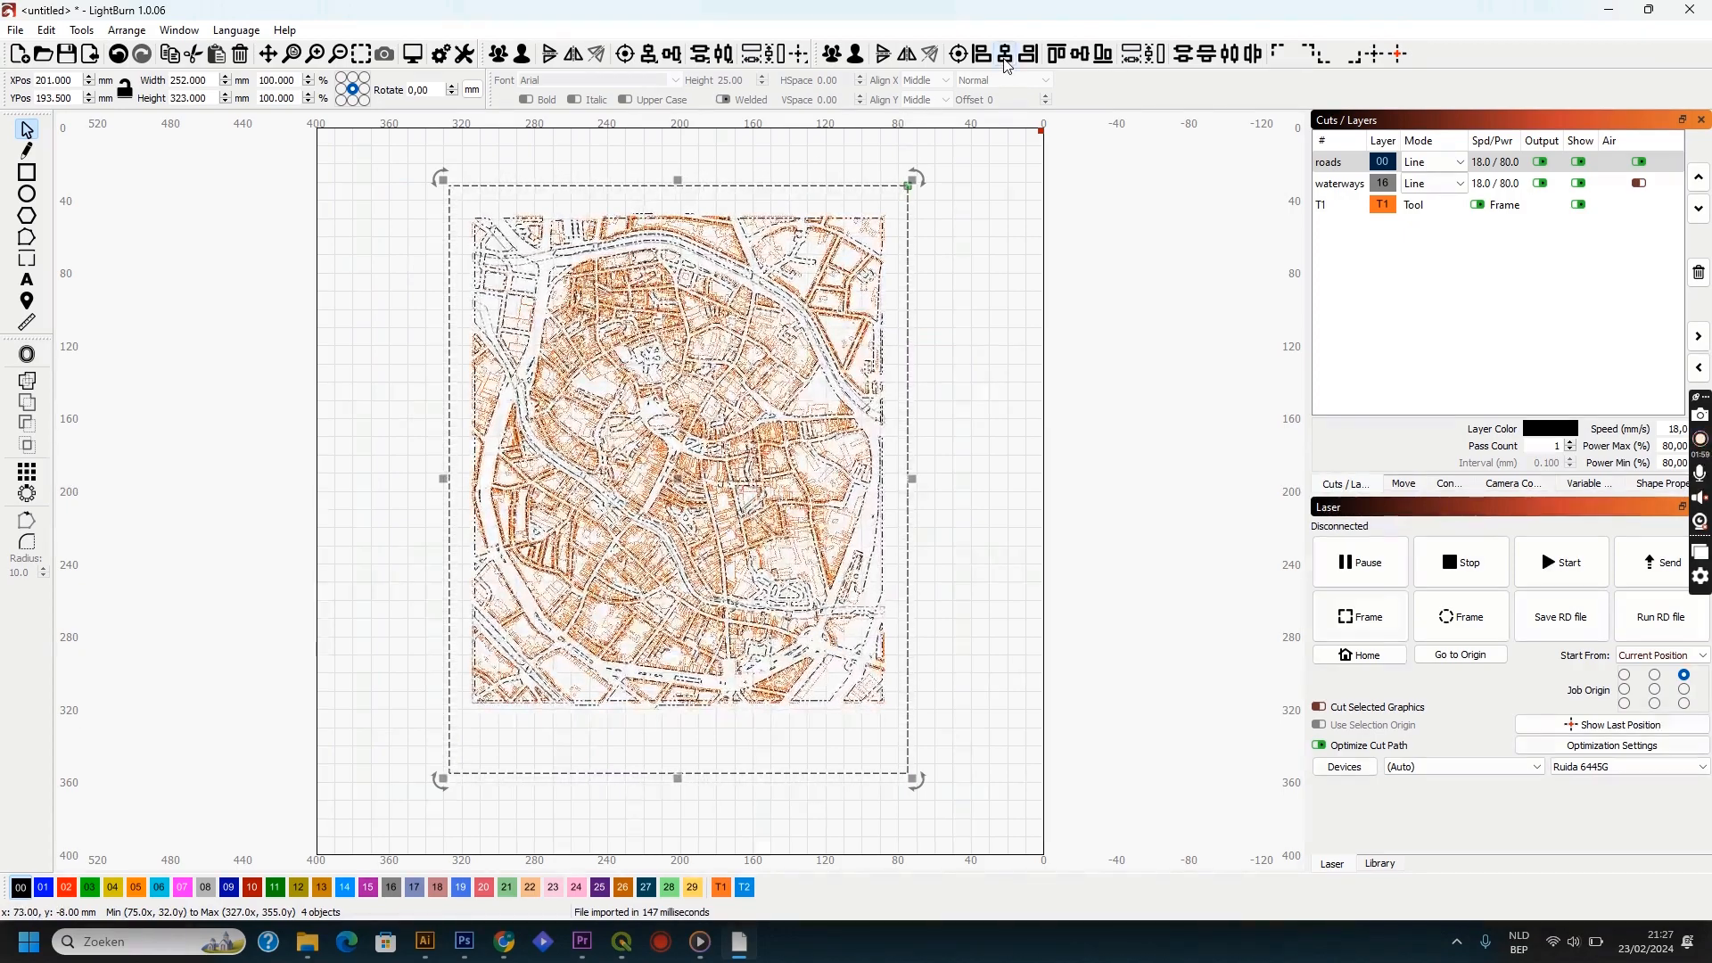
pyautogui.click(945, 292)
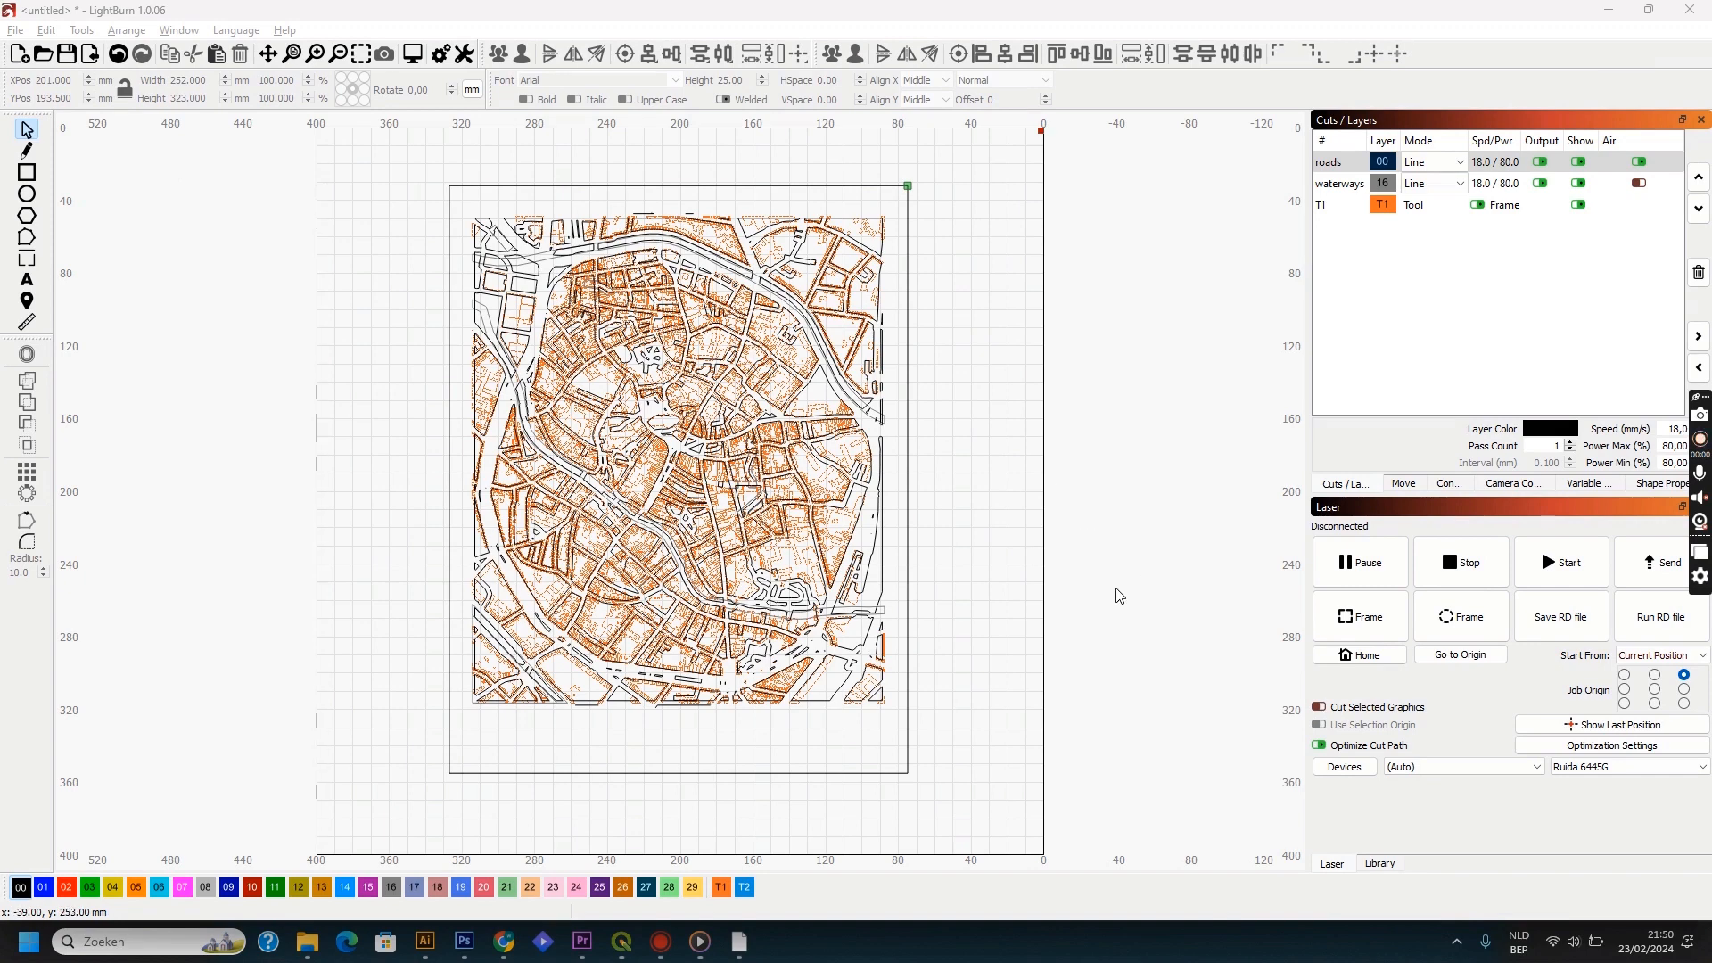
# Step: Add the title MECHELEN with a text height of 25 and move it below the map to about X 202, Y 336 mm
pyautogui.click(32, 279)
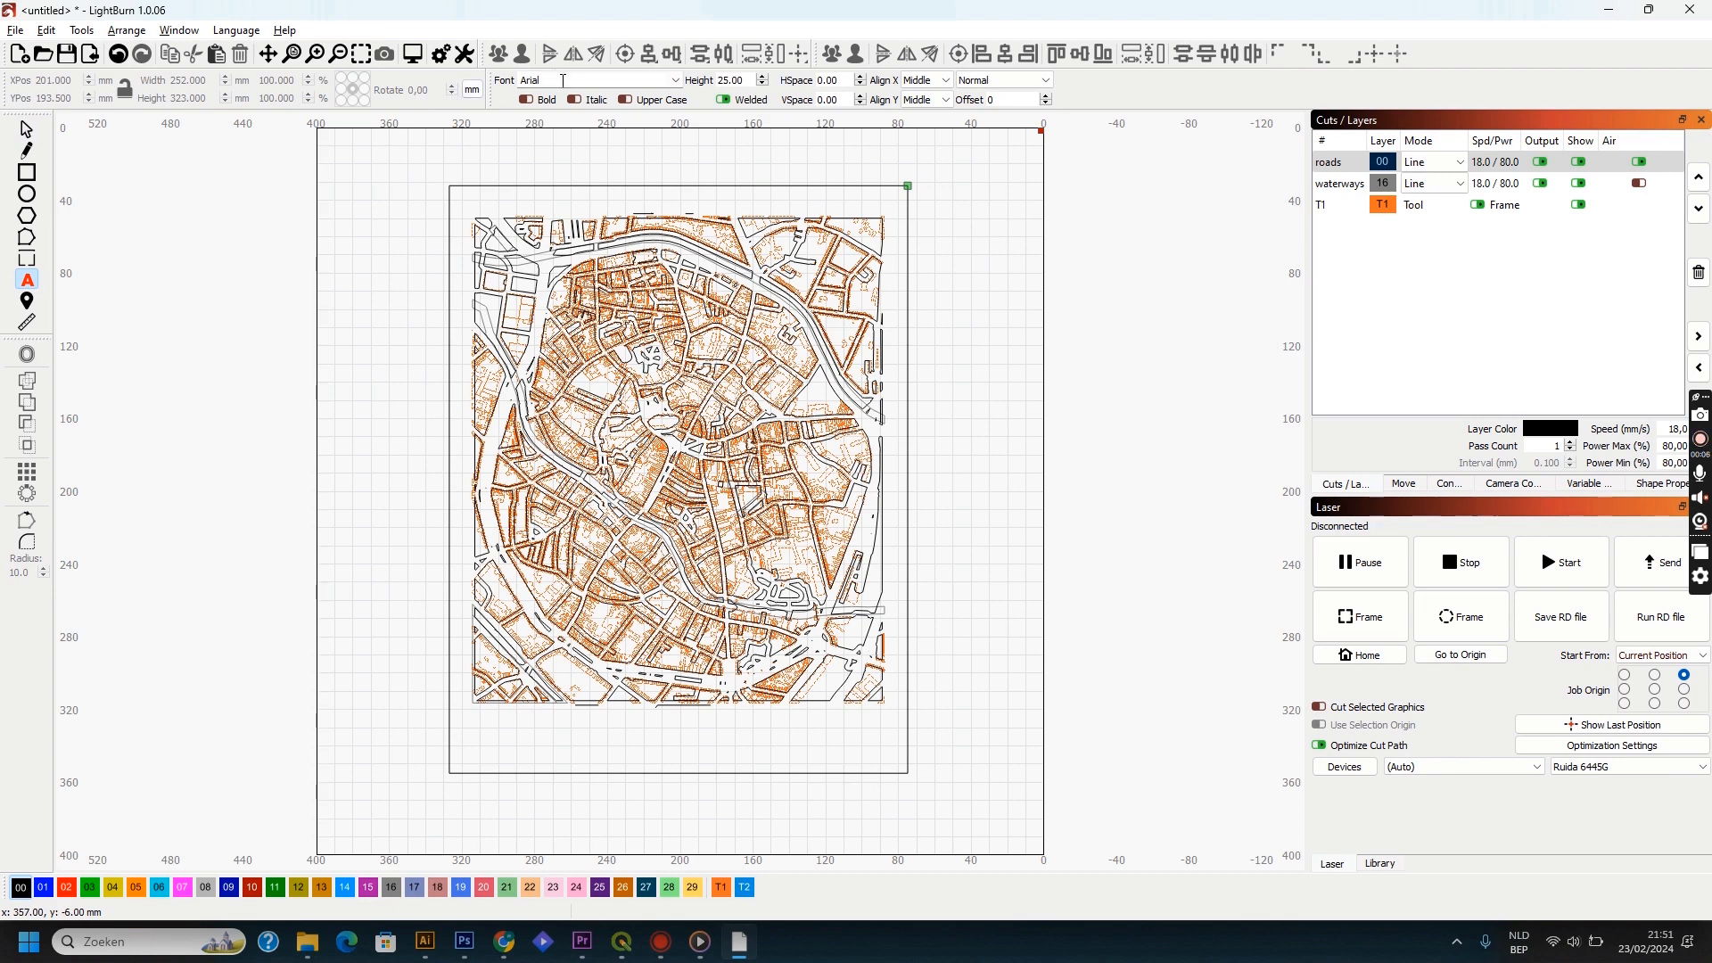
pyautogui.click(677, 80)
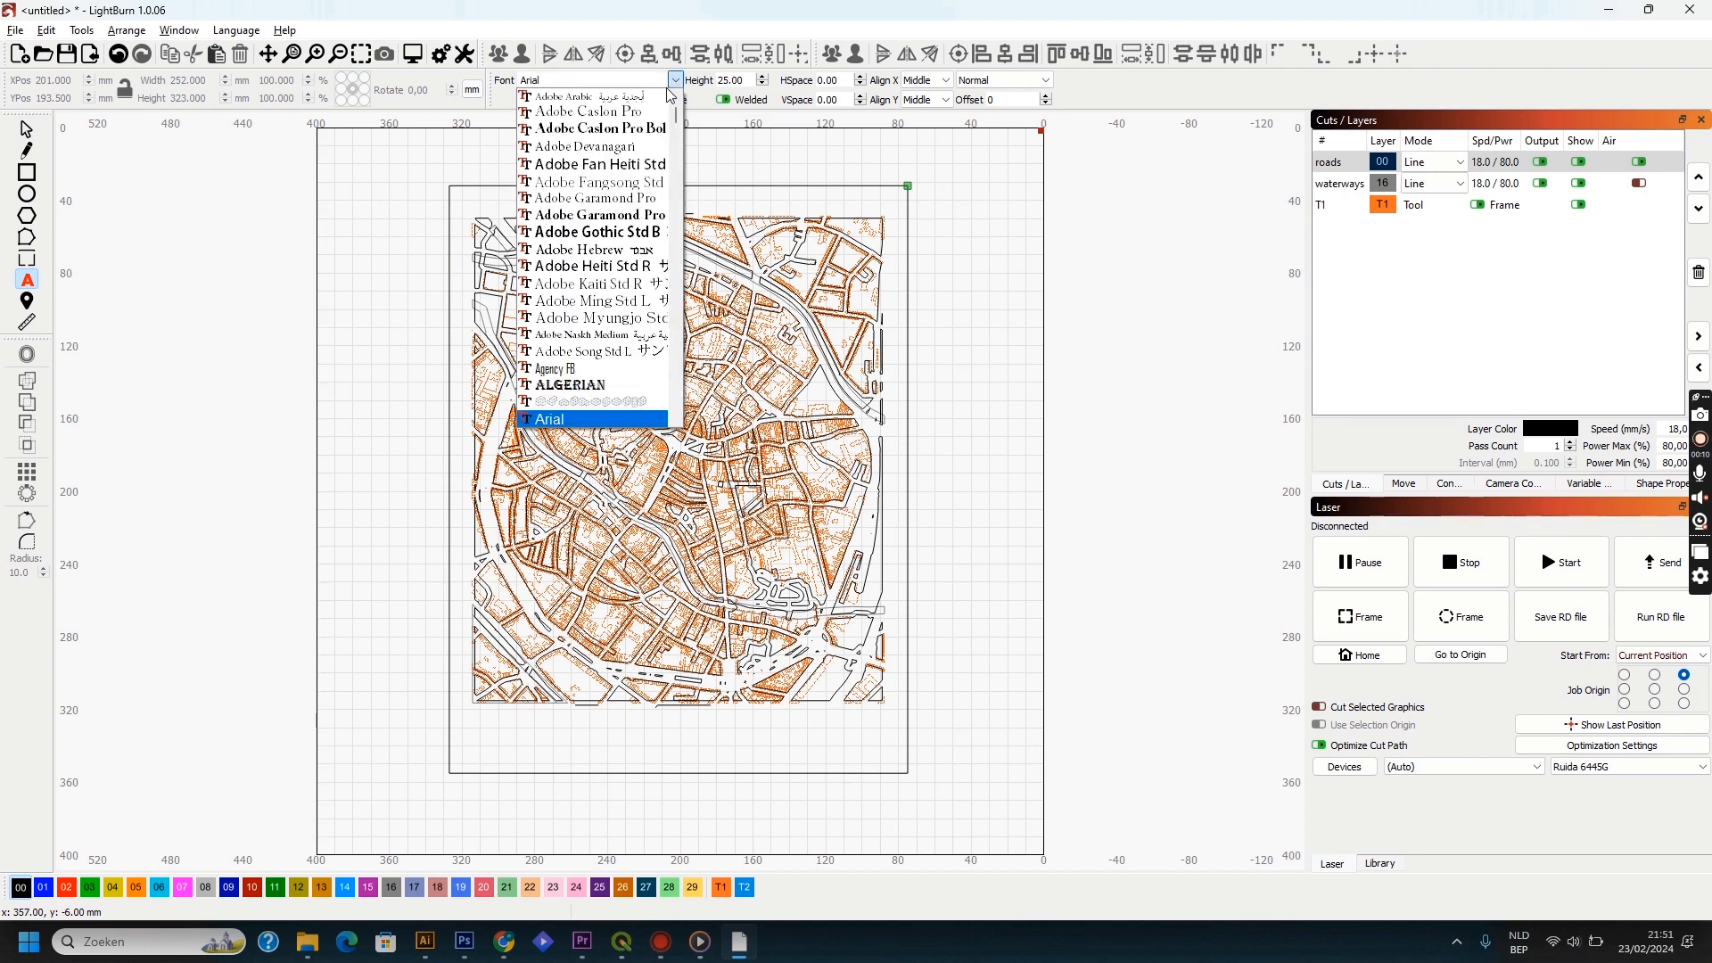
pyautogui.click(579, 421)
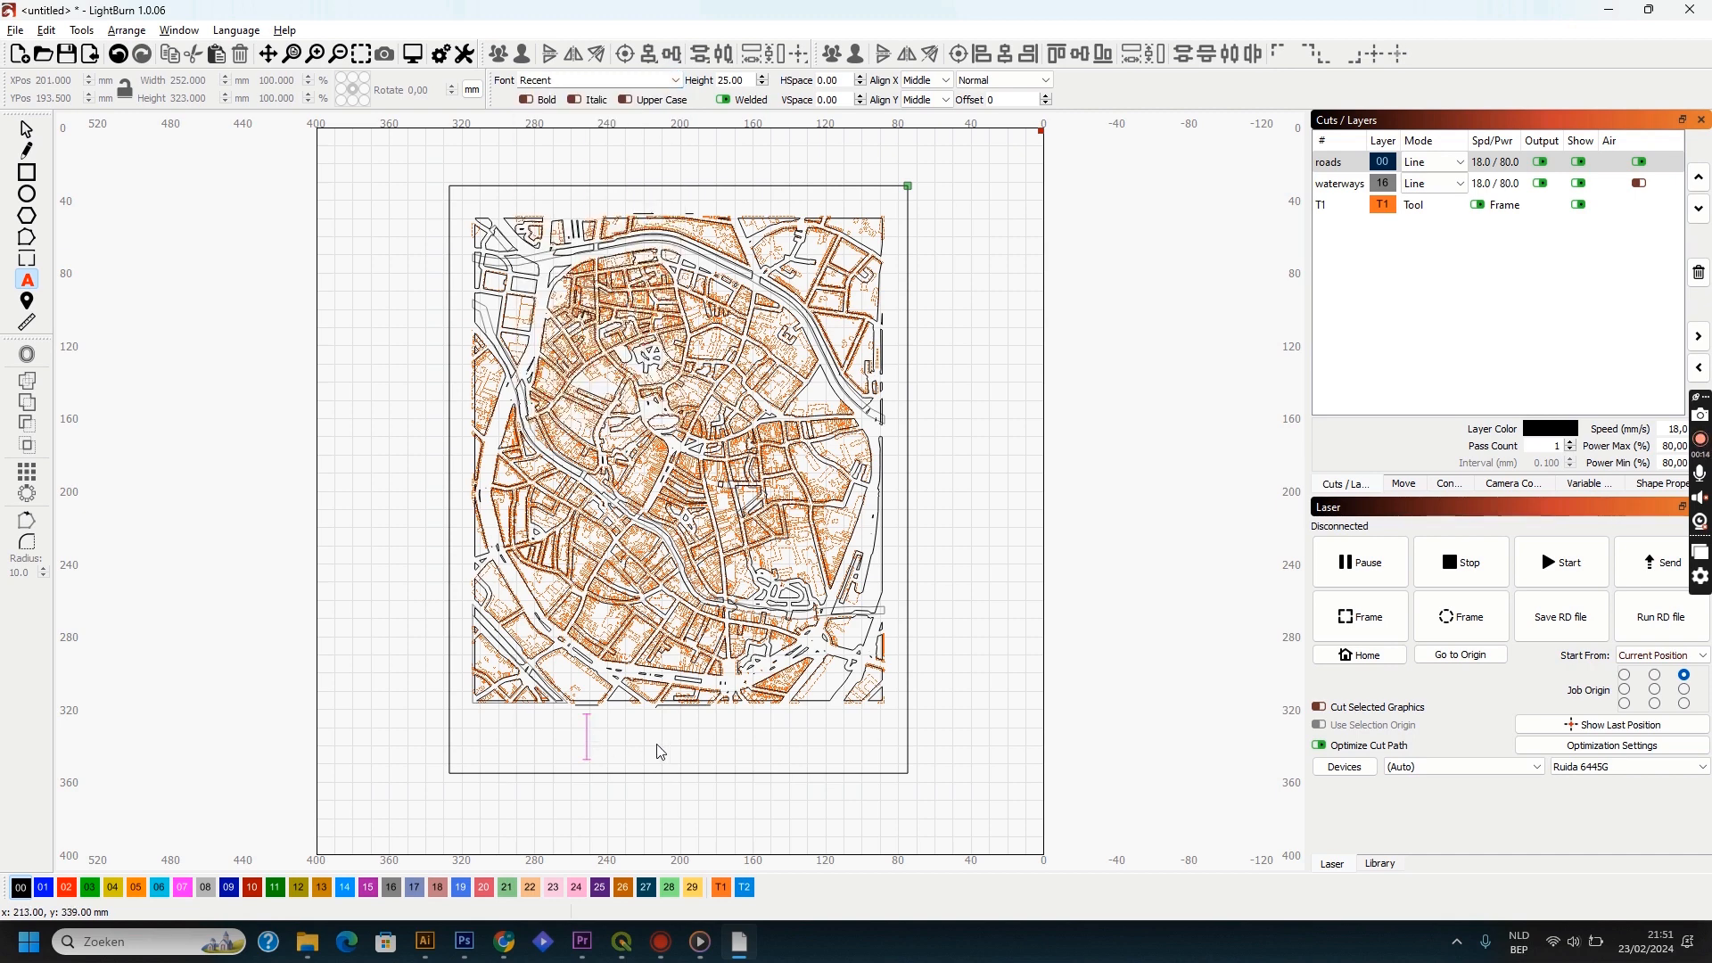
pyautogui.write('MECHELEN')
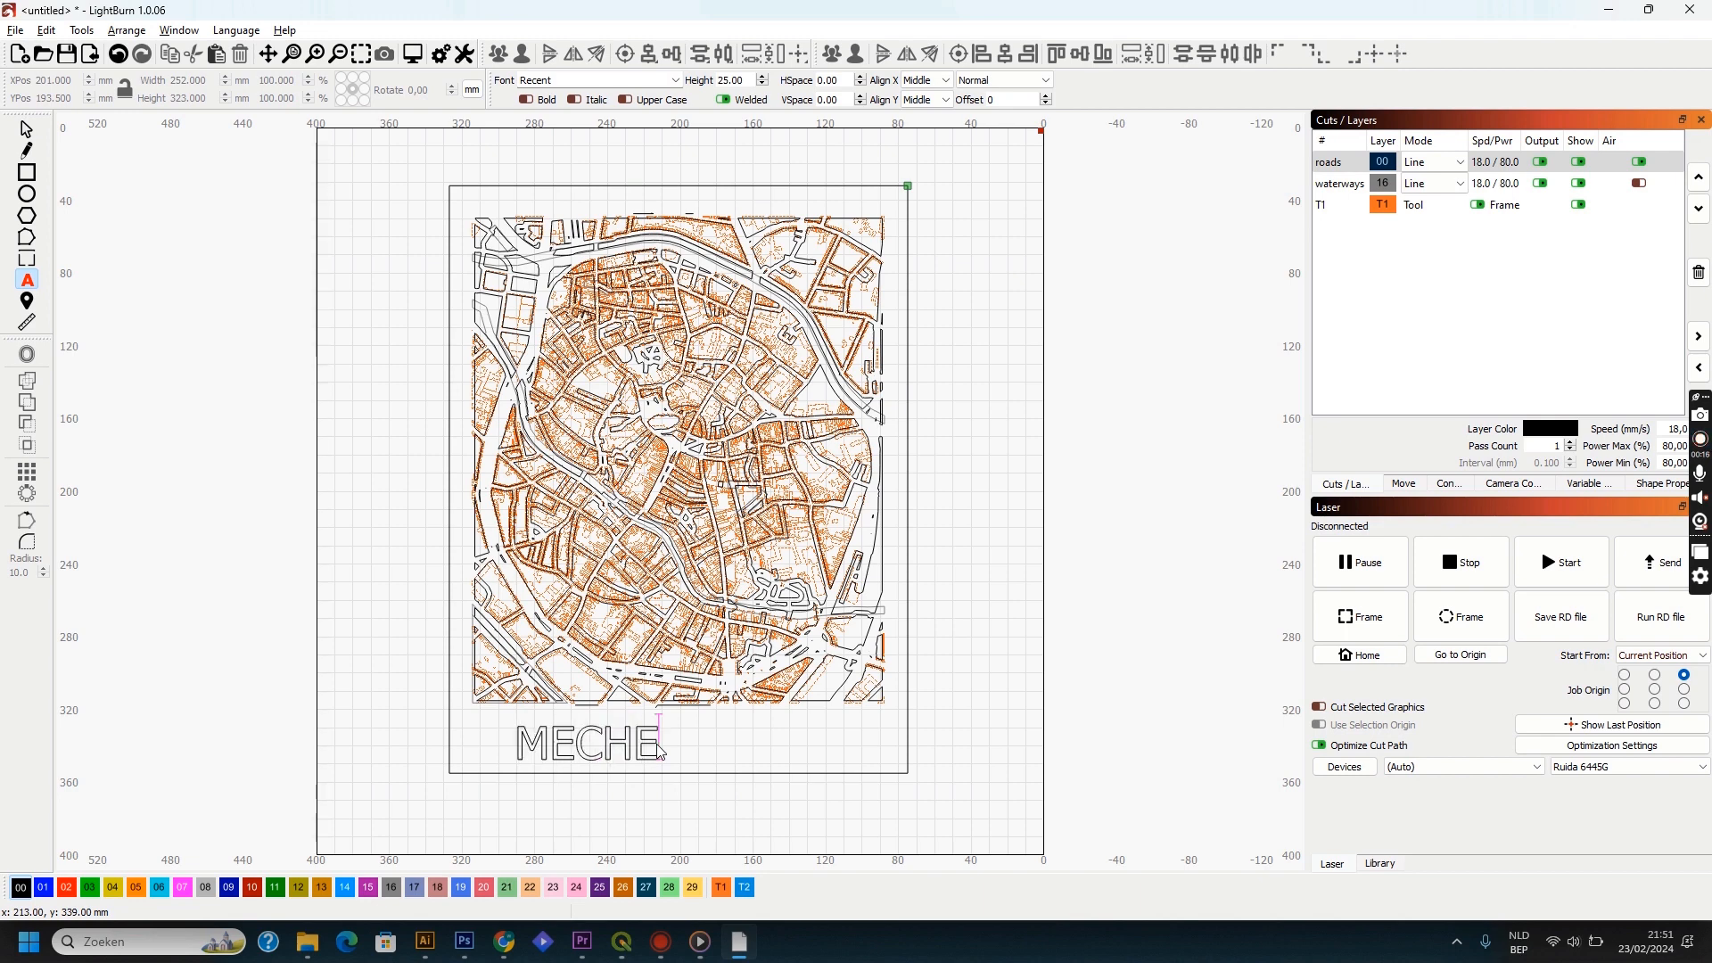
pyautogui.click(27, 132)
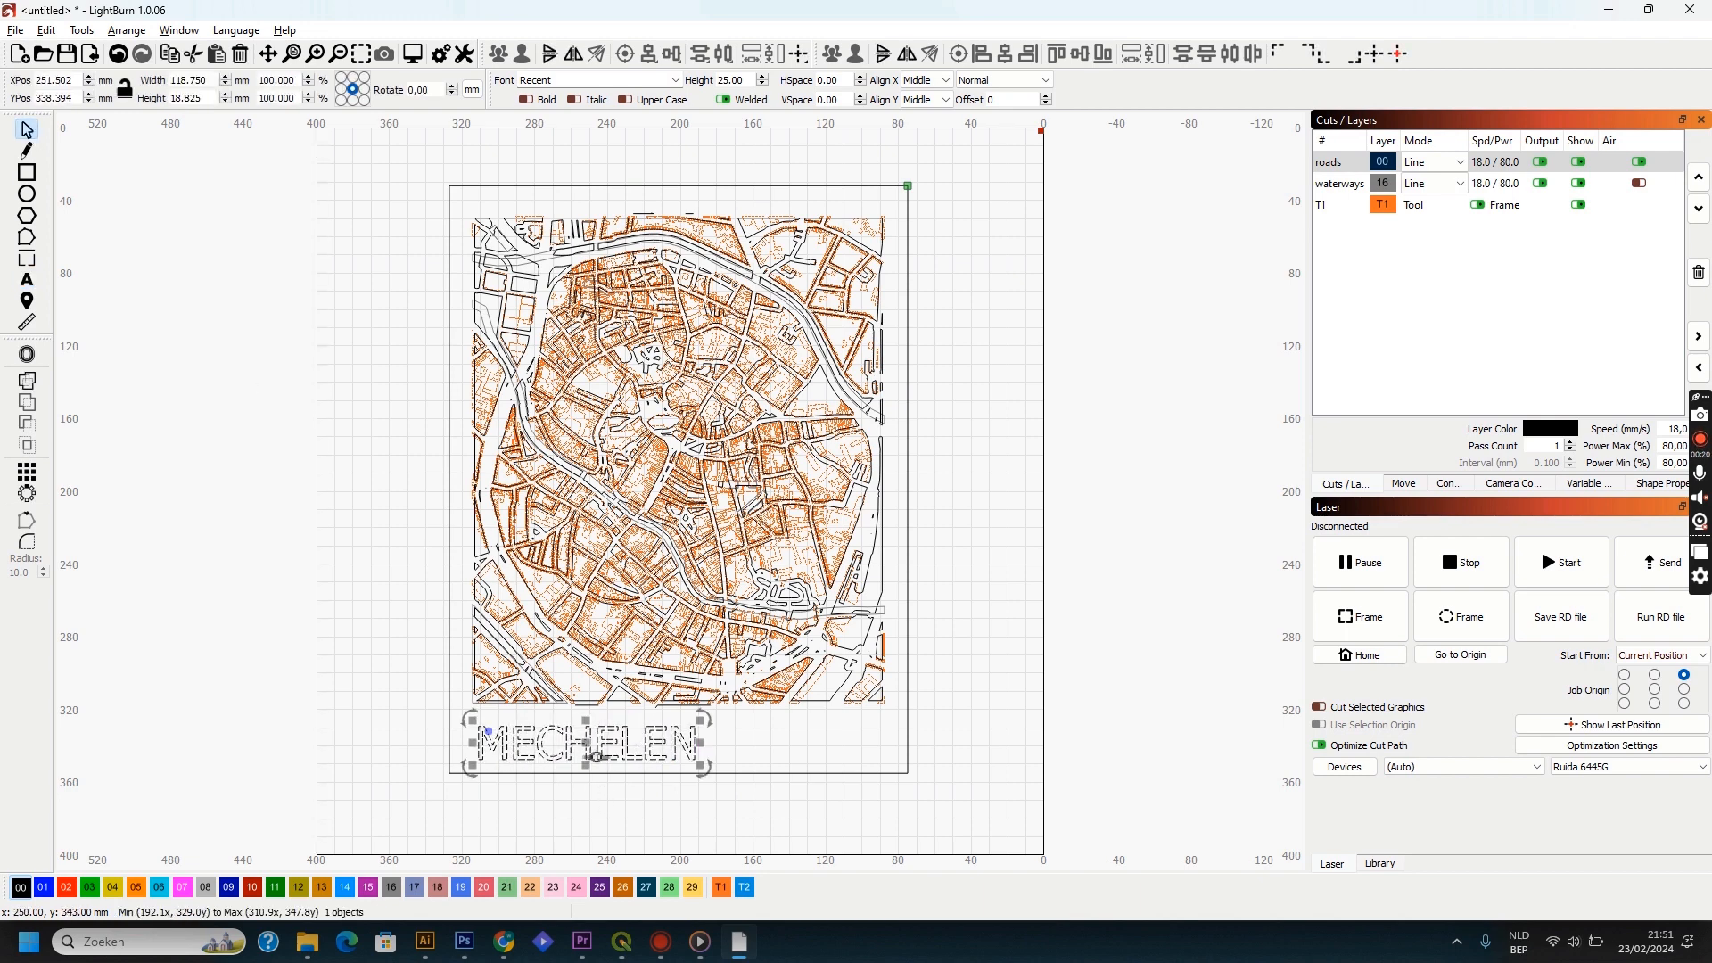
pyautogui.moveTo(587, 745); pyautogui.dragTo(684, 747)
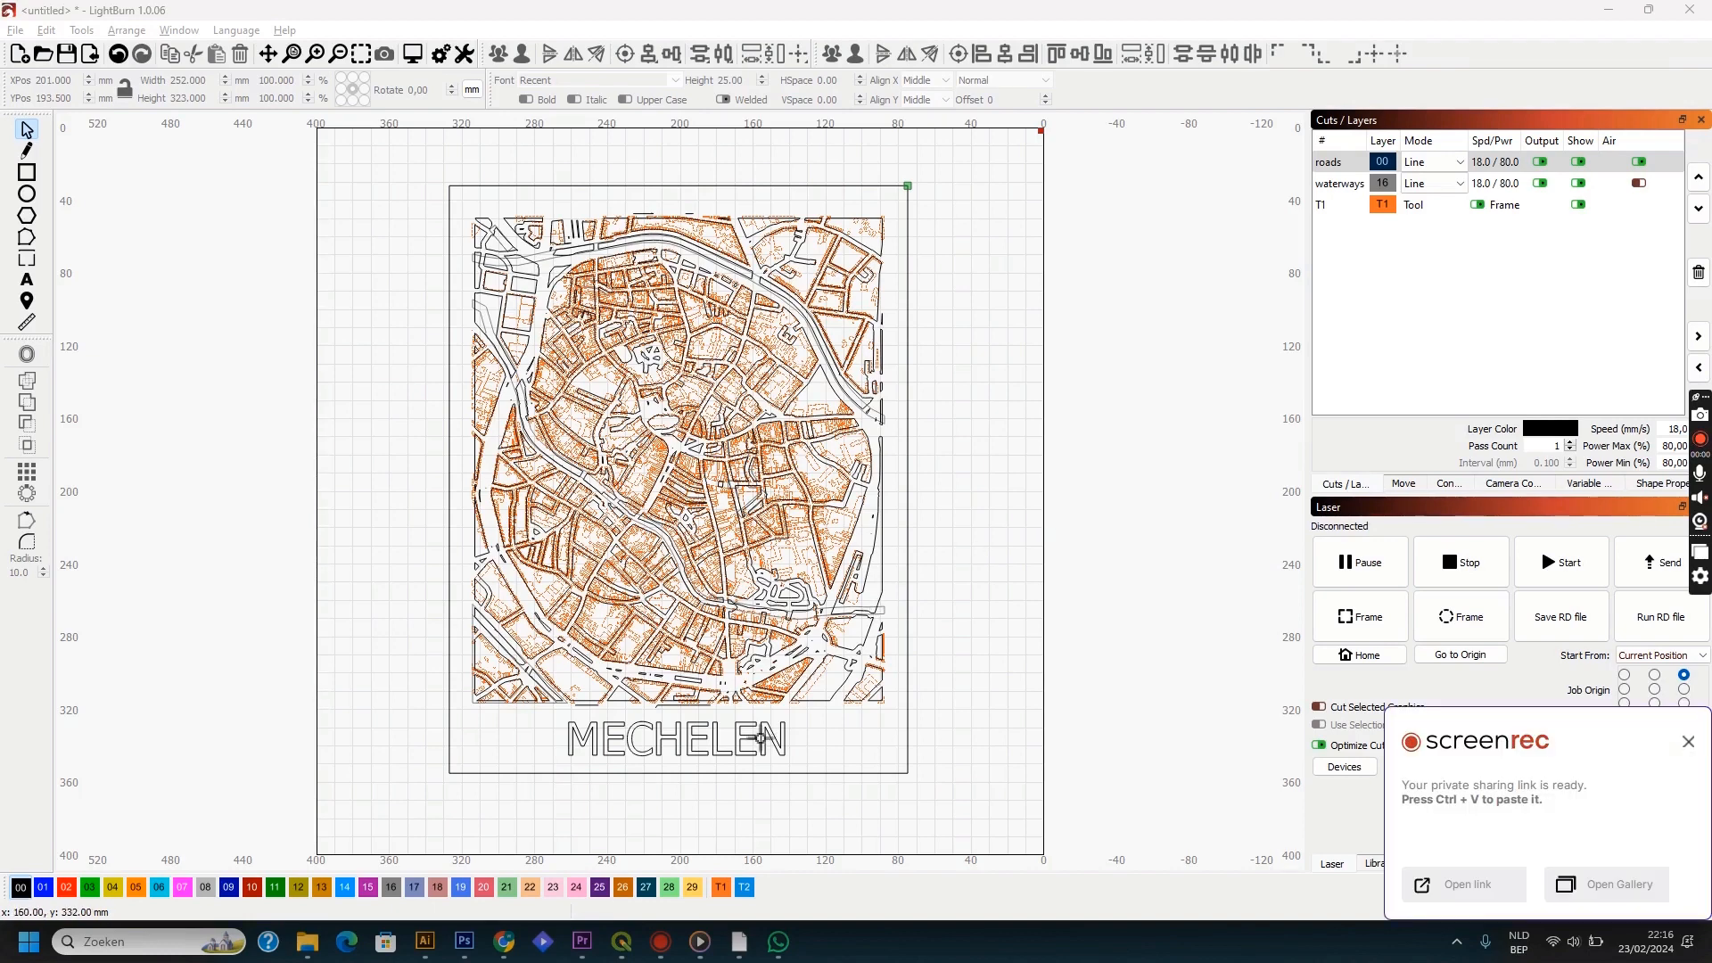
# Step: Select the title together with the framed map and centre it horizontally within the frame
pyautogui.click(759, 738)
pyautogui.click(754, 743)
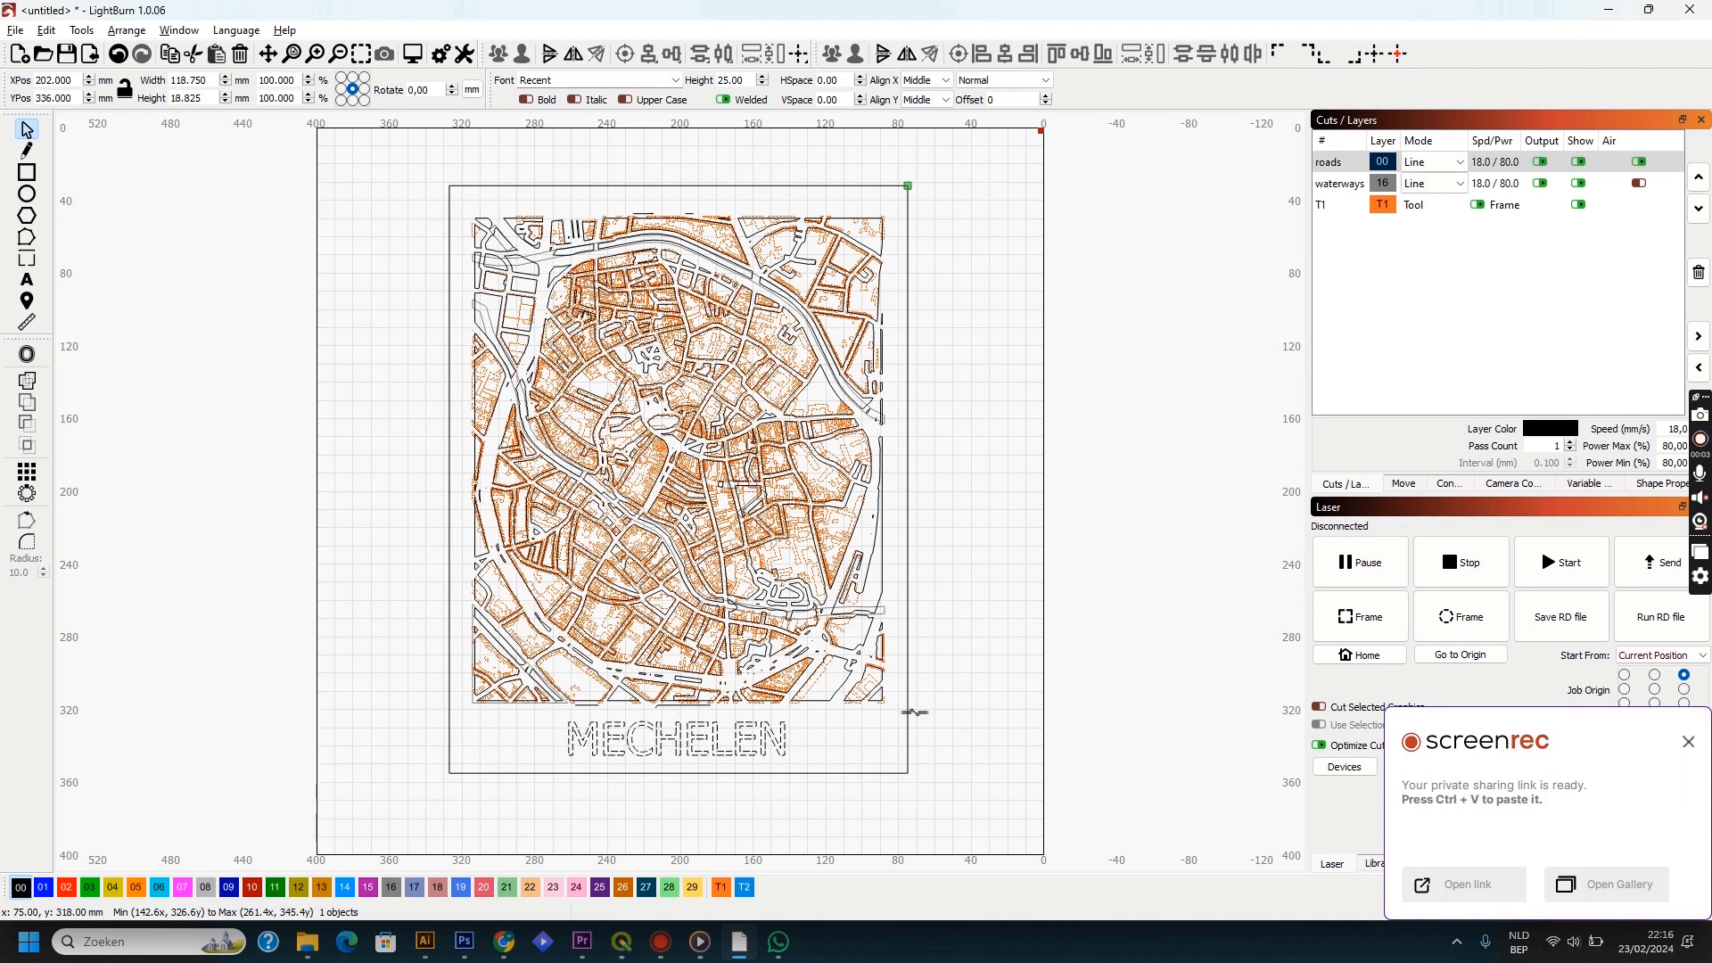
pyautogui.hotkey('ctrl', 'a')
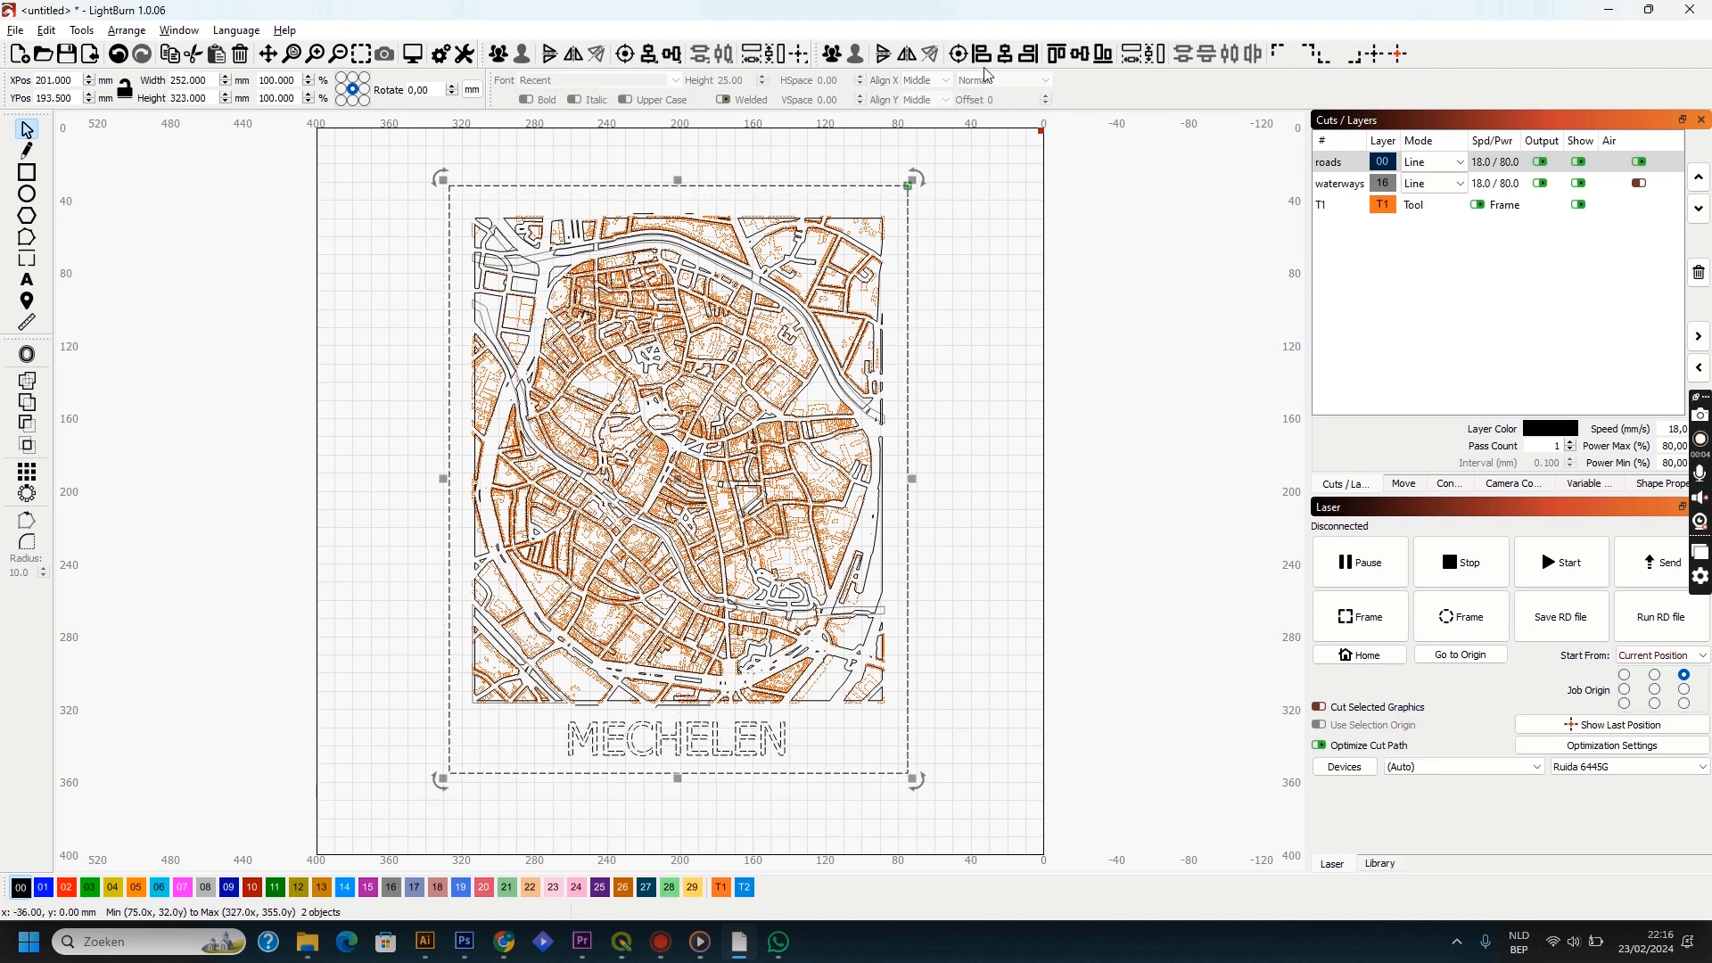
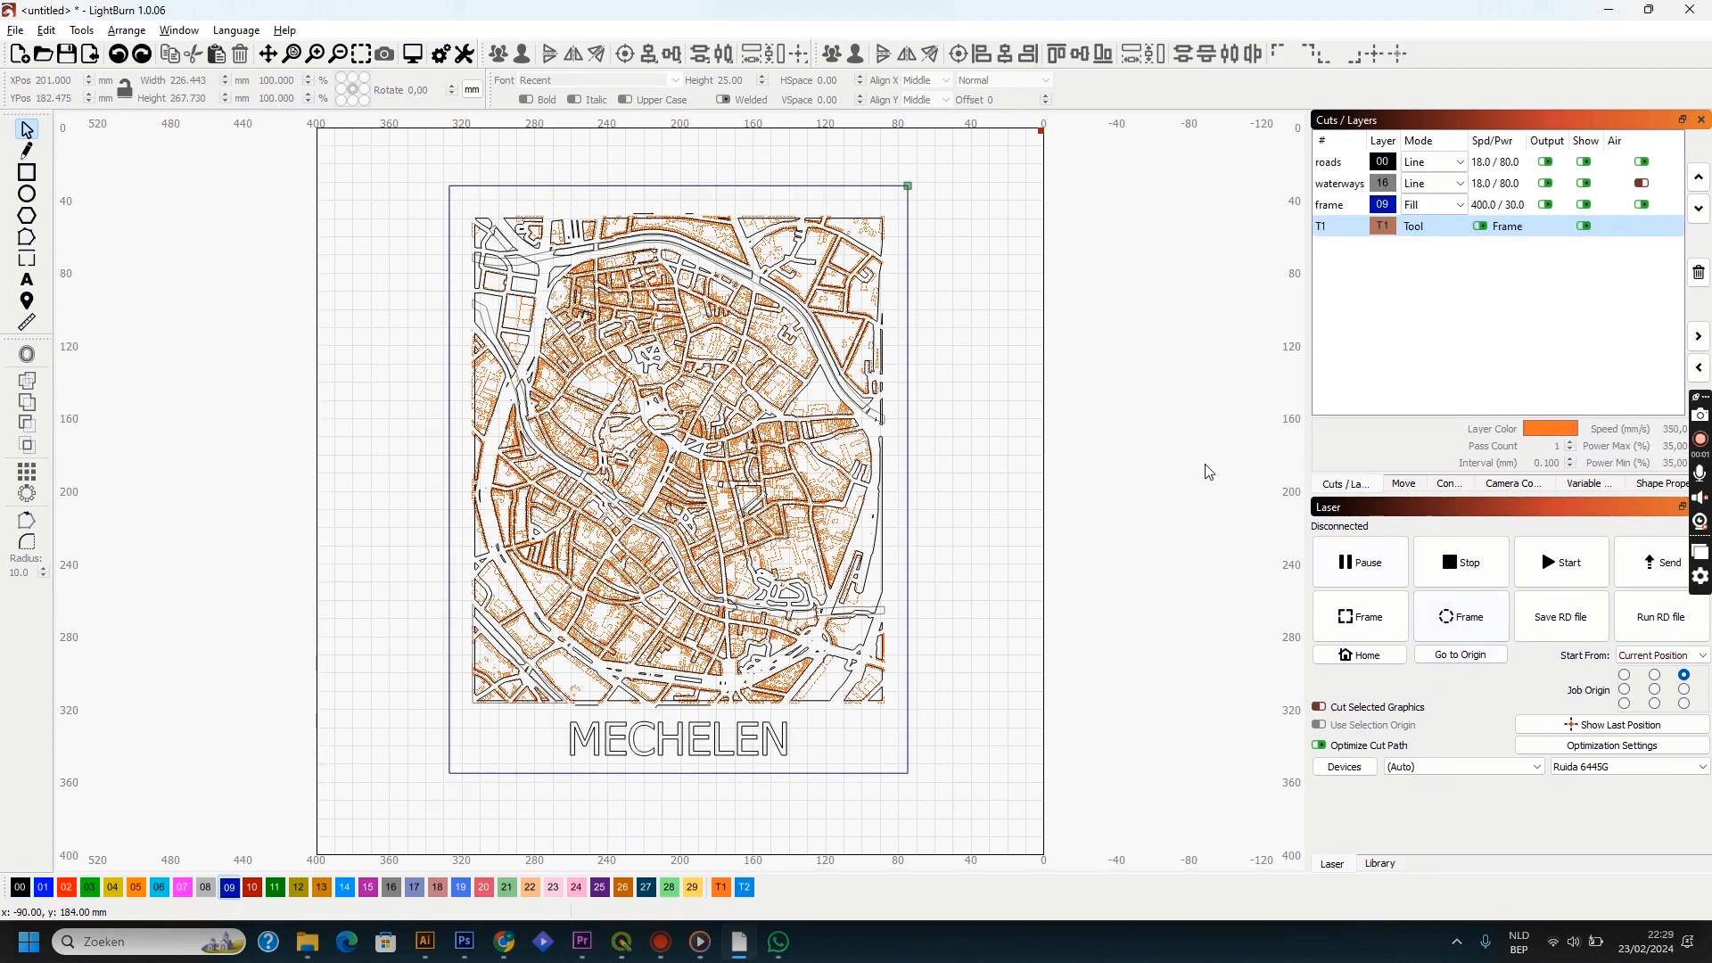
pyautogui.click(784, 759)
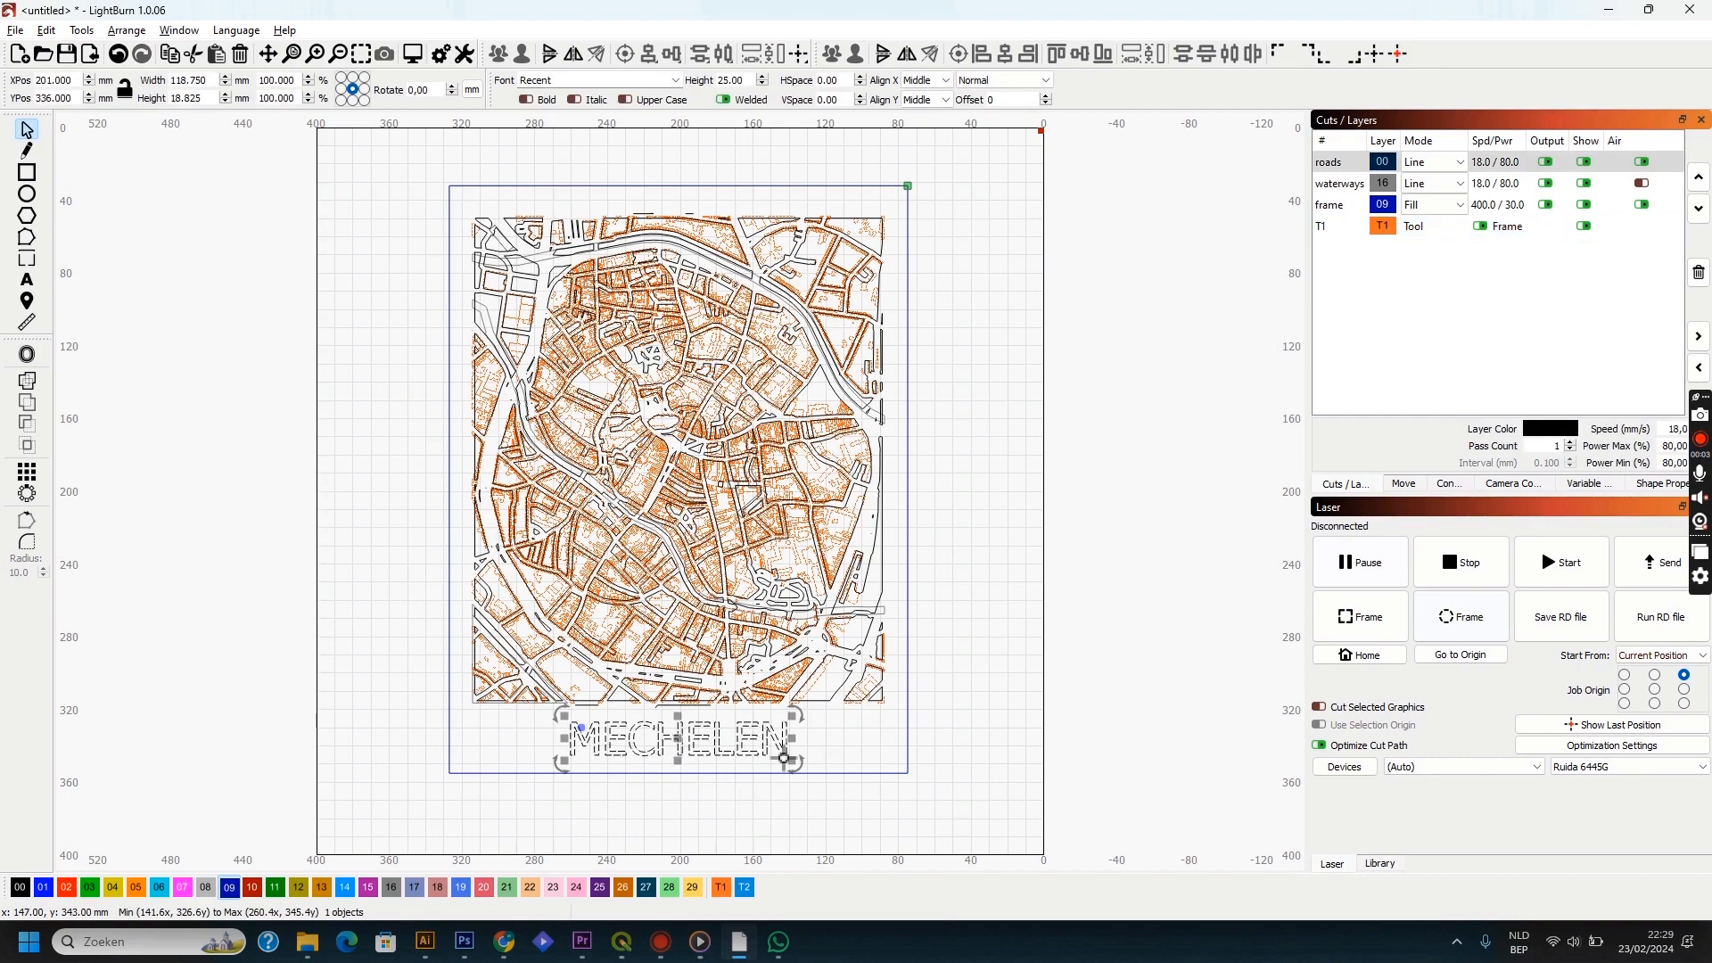
pyautogui.keyDown('shift'); pyautogui.click(845, 700); pyautogui.keyUp('shift')
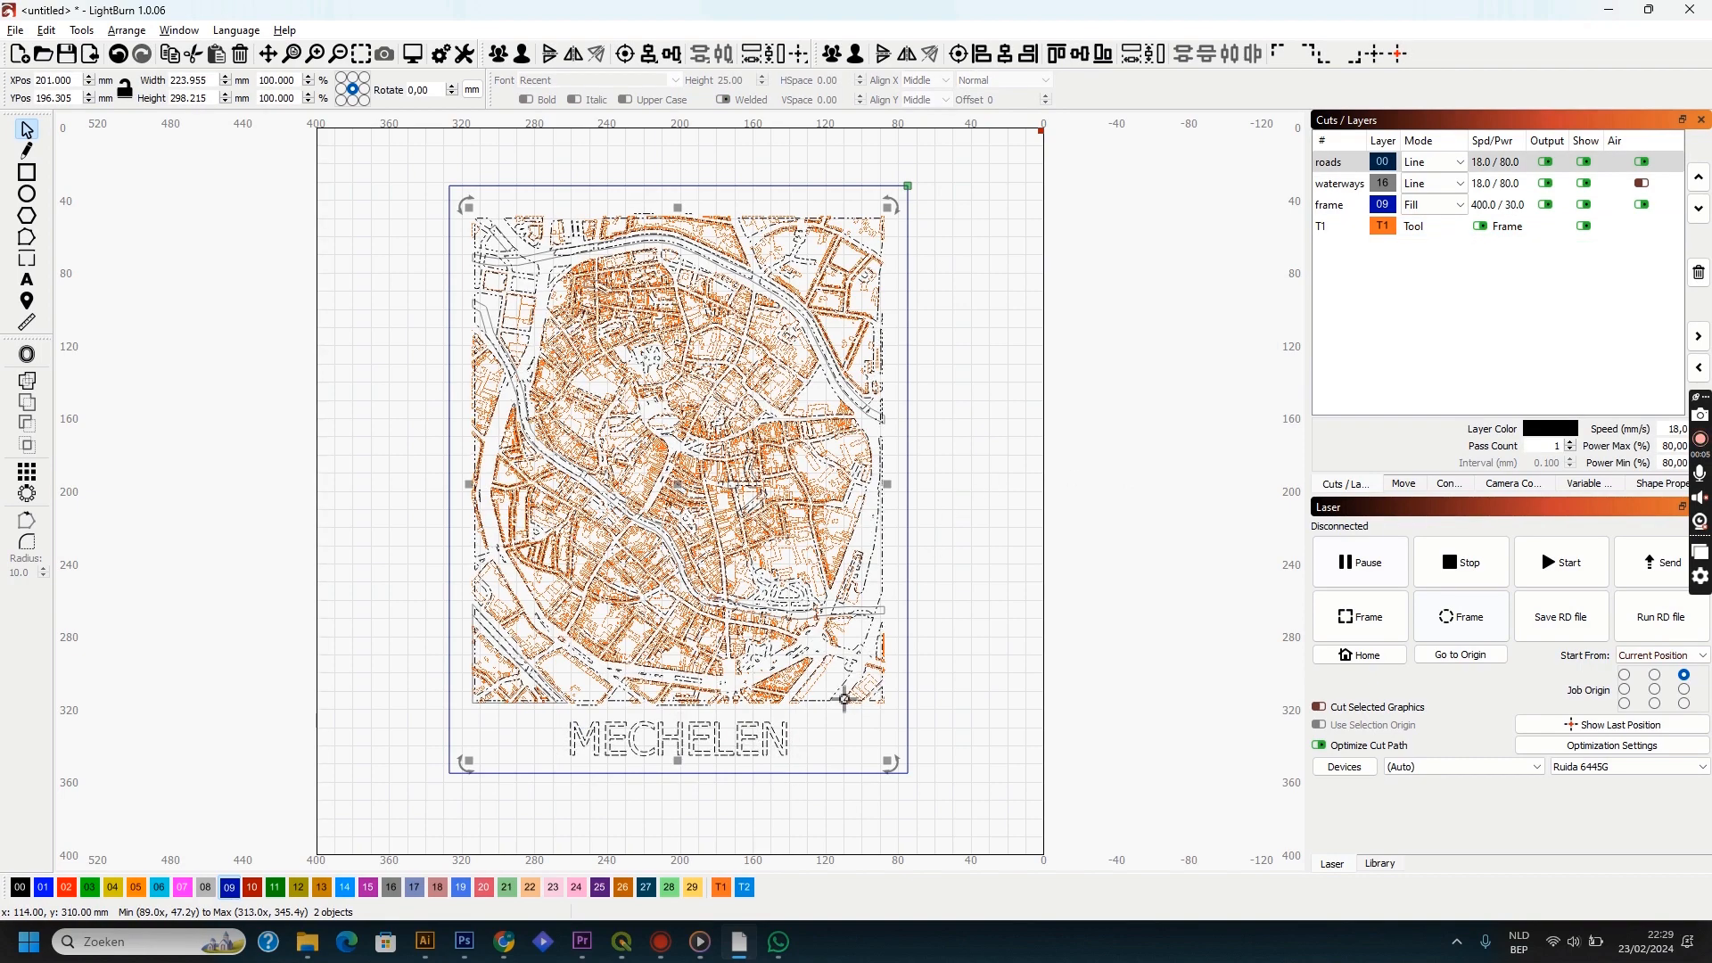
pyautogui.click(824, 749)
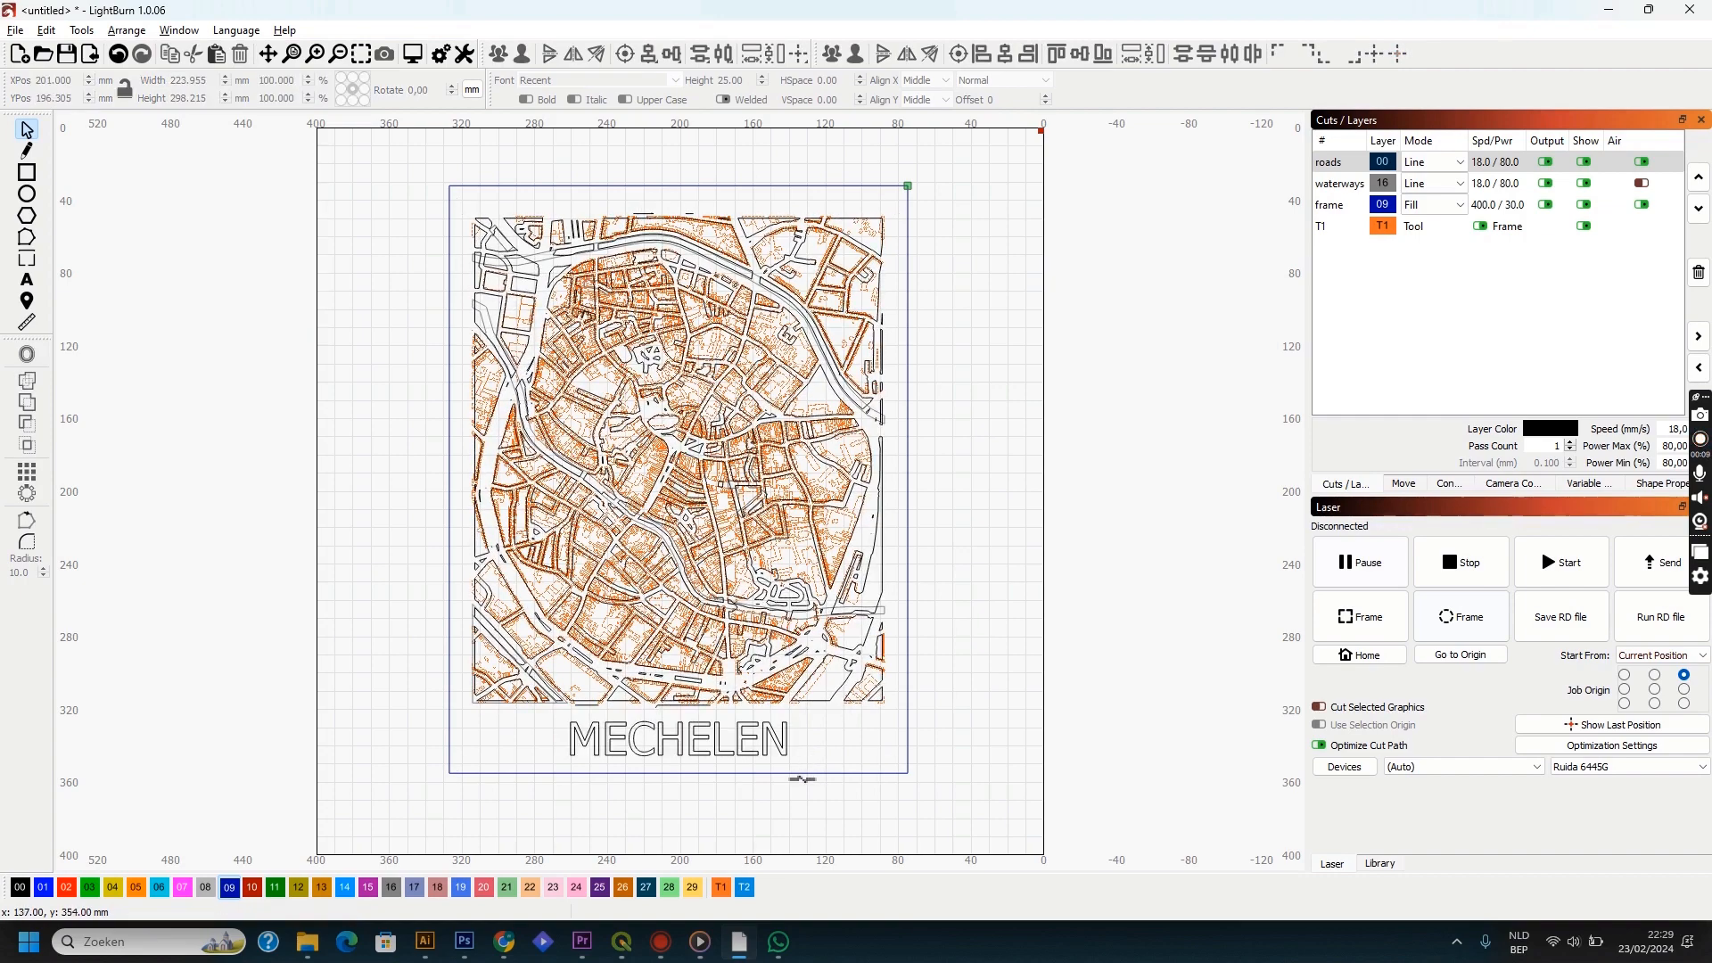
# Step: Assign the outer rectangle to the dark blue layer 09
pyautogui.click(802, 774)
pyautogui.click(43, 886)
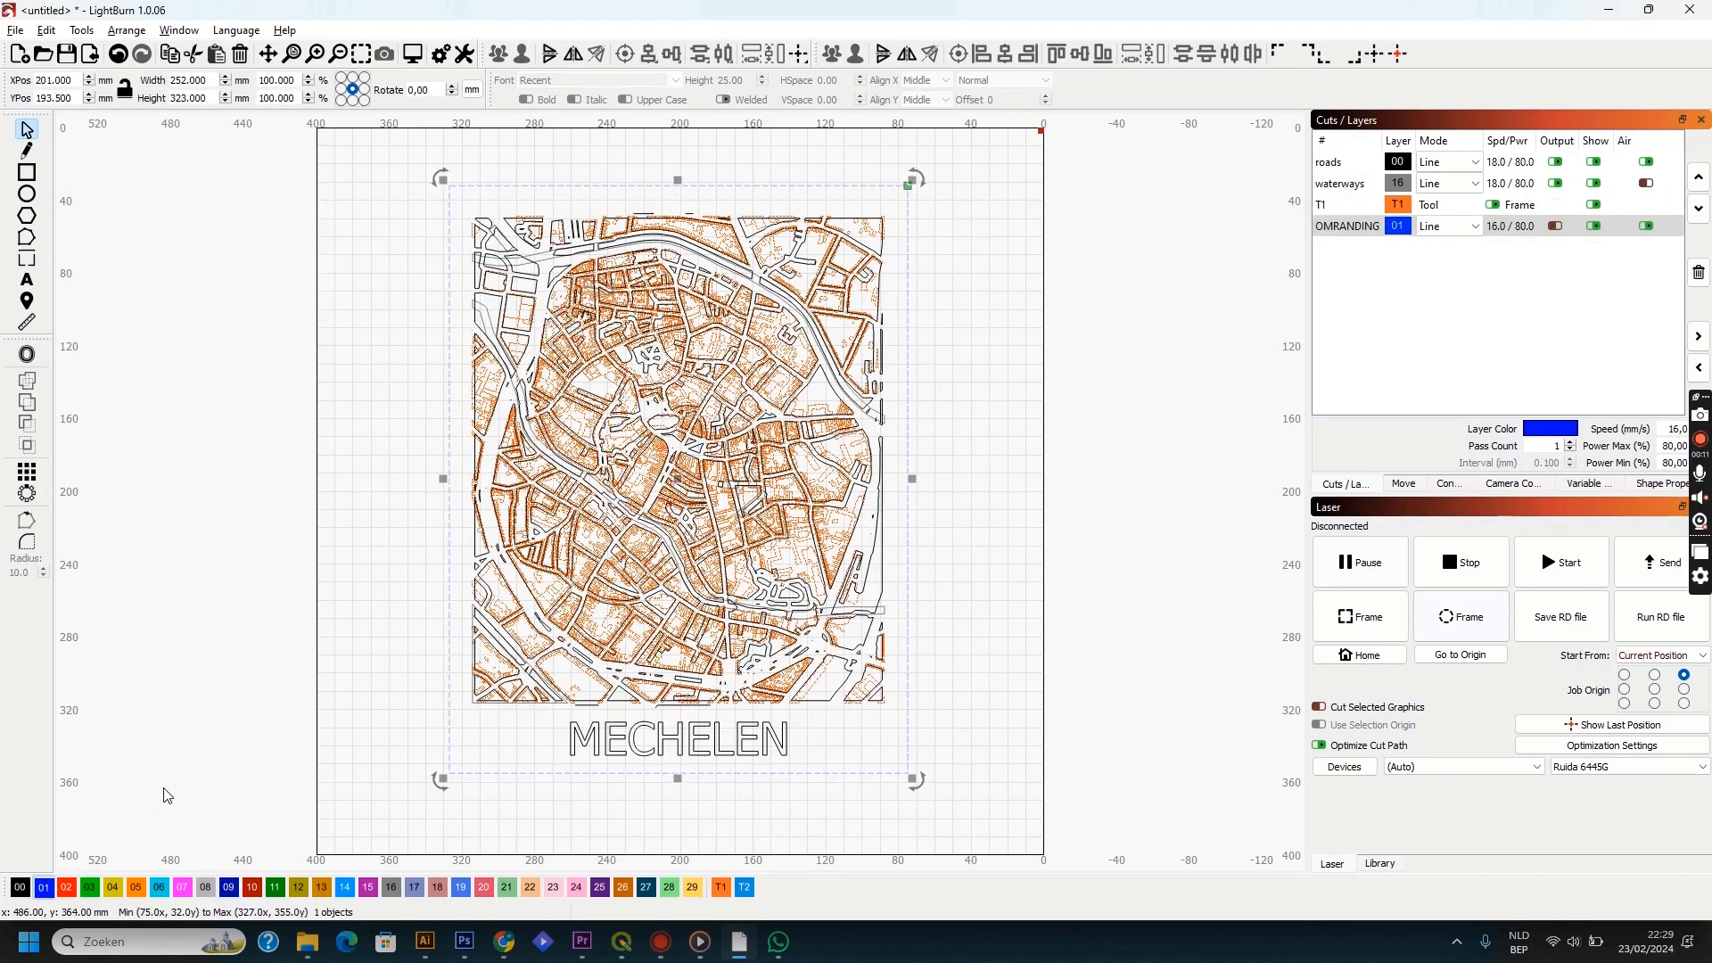
pyautogui.click(228, 887)
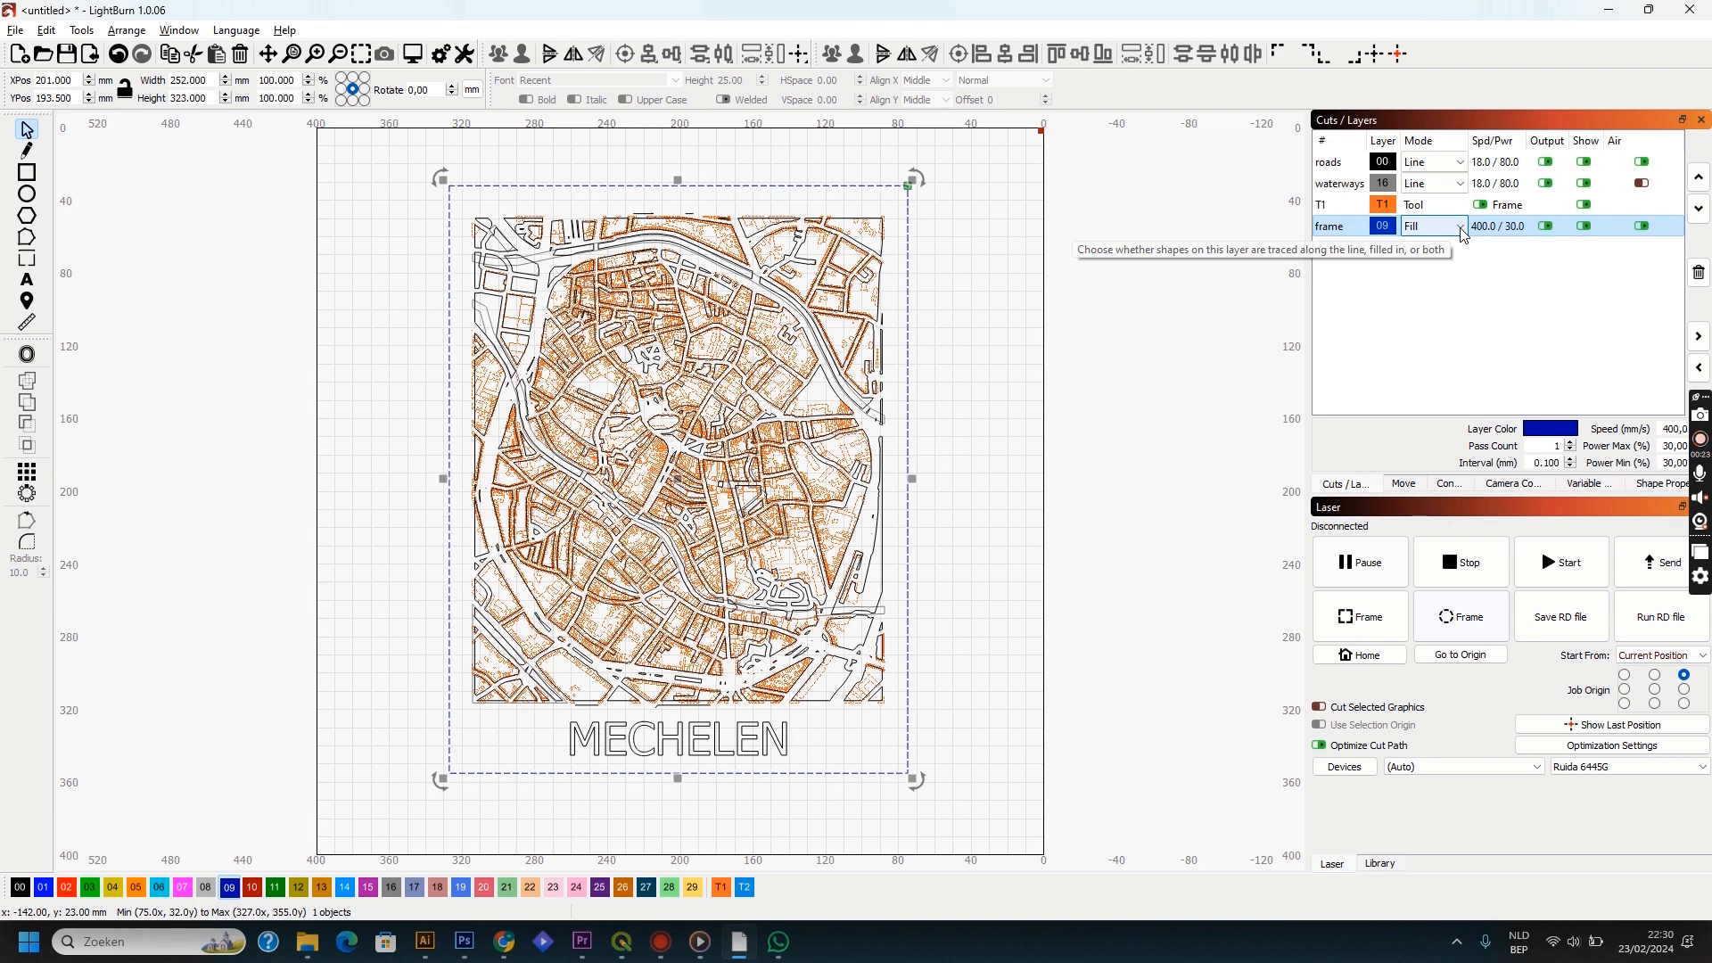
# Step: Set the frame layer to Line mode with a speed of 18 mm/s and 80% power
pyautogui.click(1461, 228)
pyautogui.click(1437, 244)
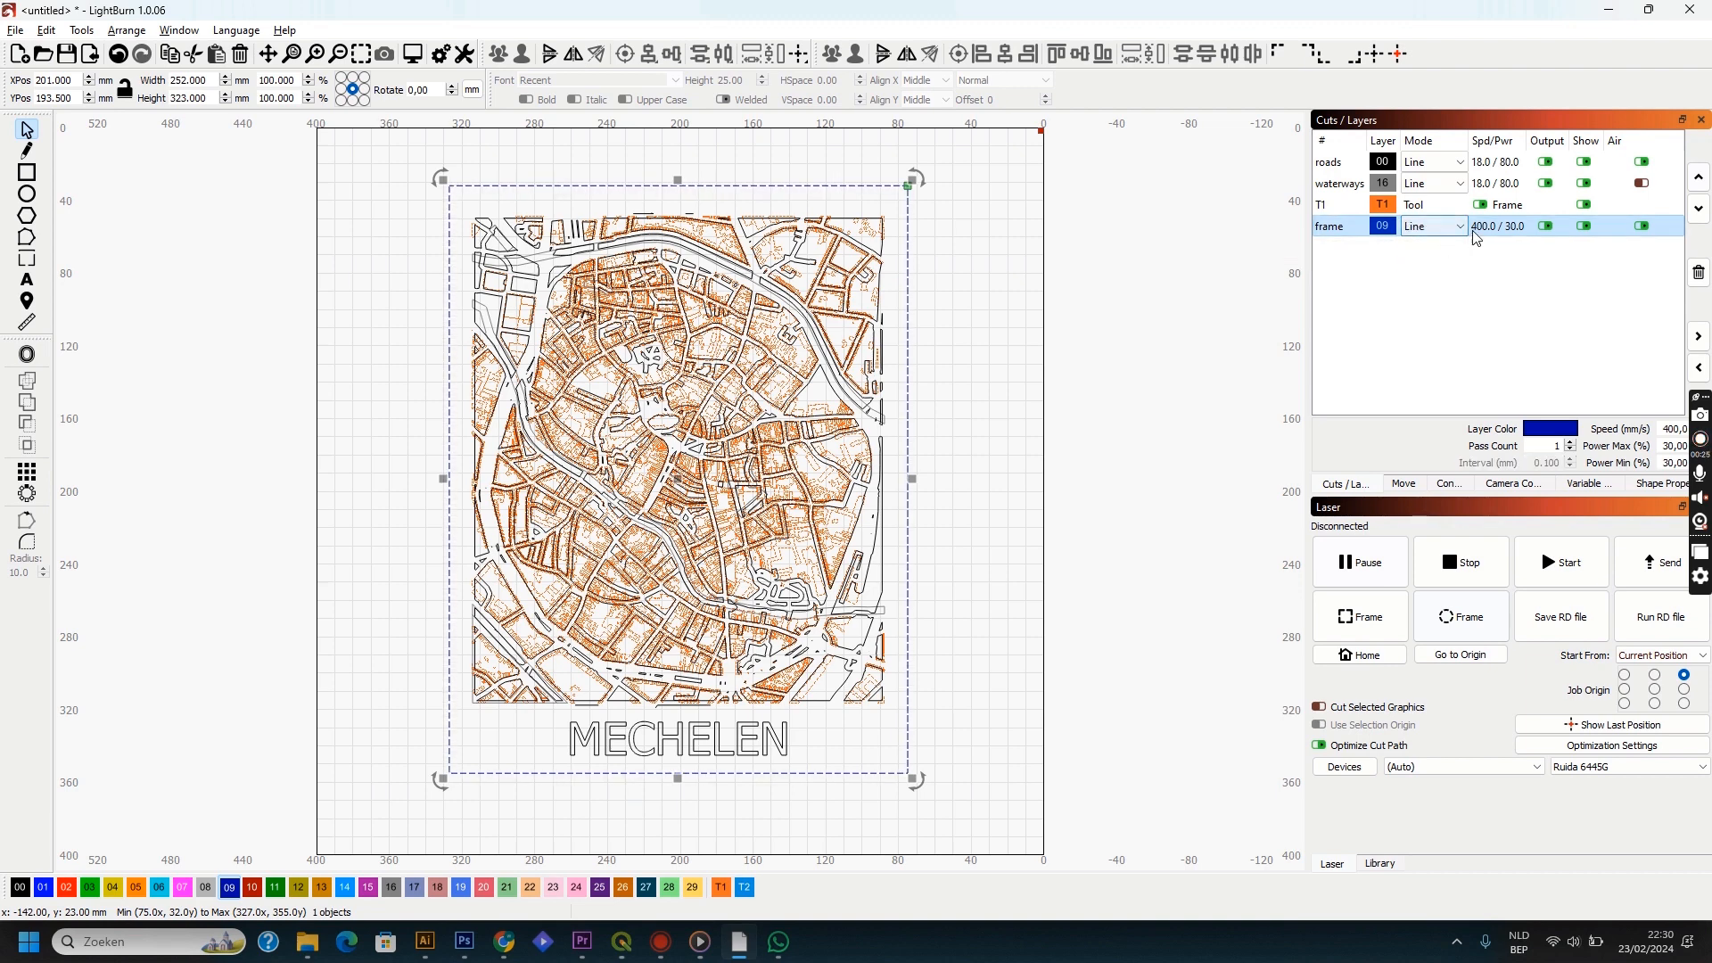
pyautogui.doubleClick(1478, 230)
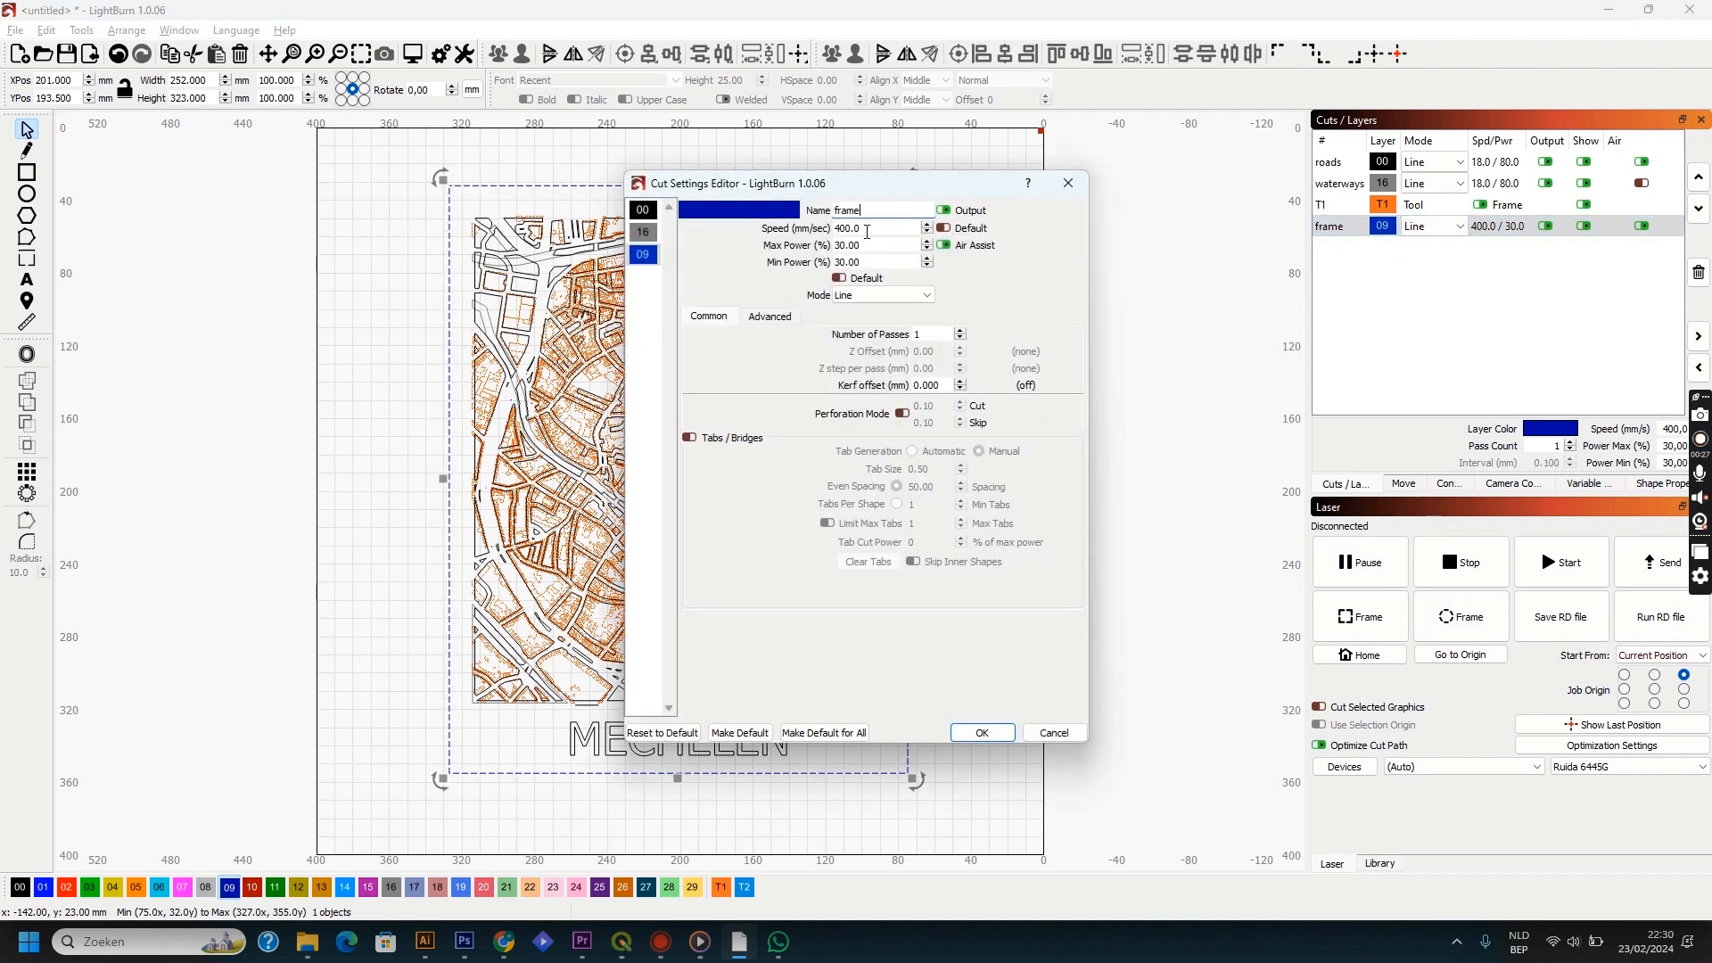
pyautogui.moveTo(867, 232); pyautogui.dragTo(841, 231)
pyautogui.click(984, 733)
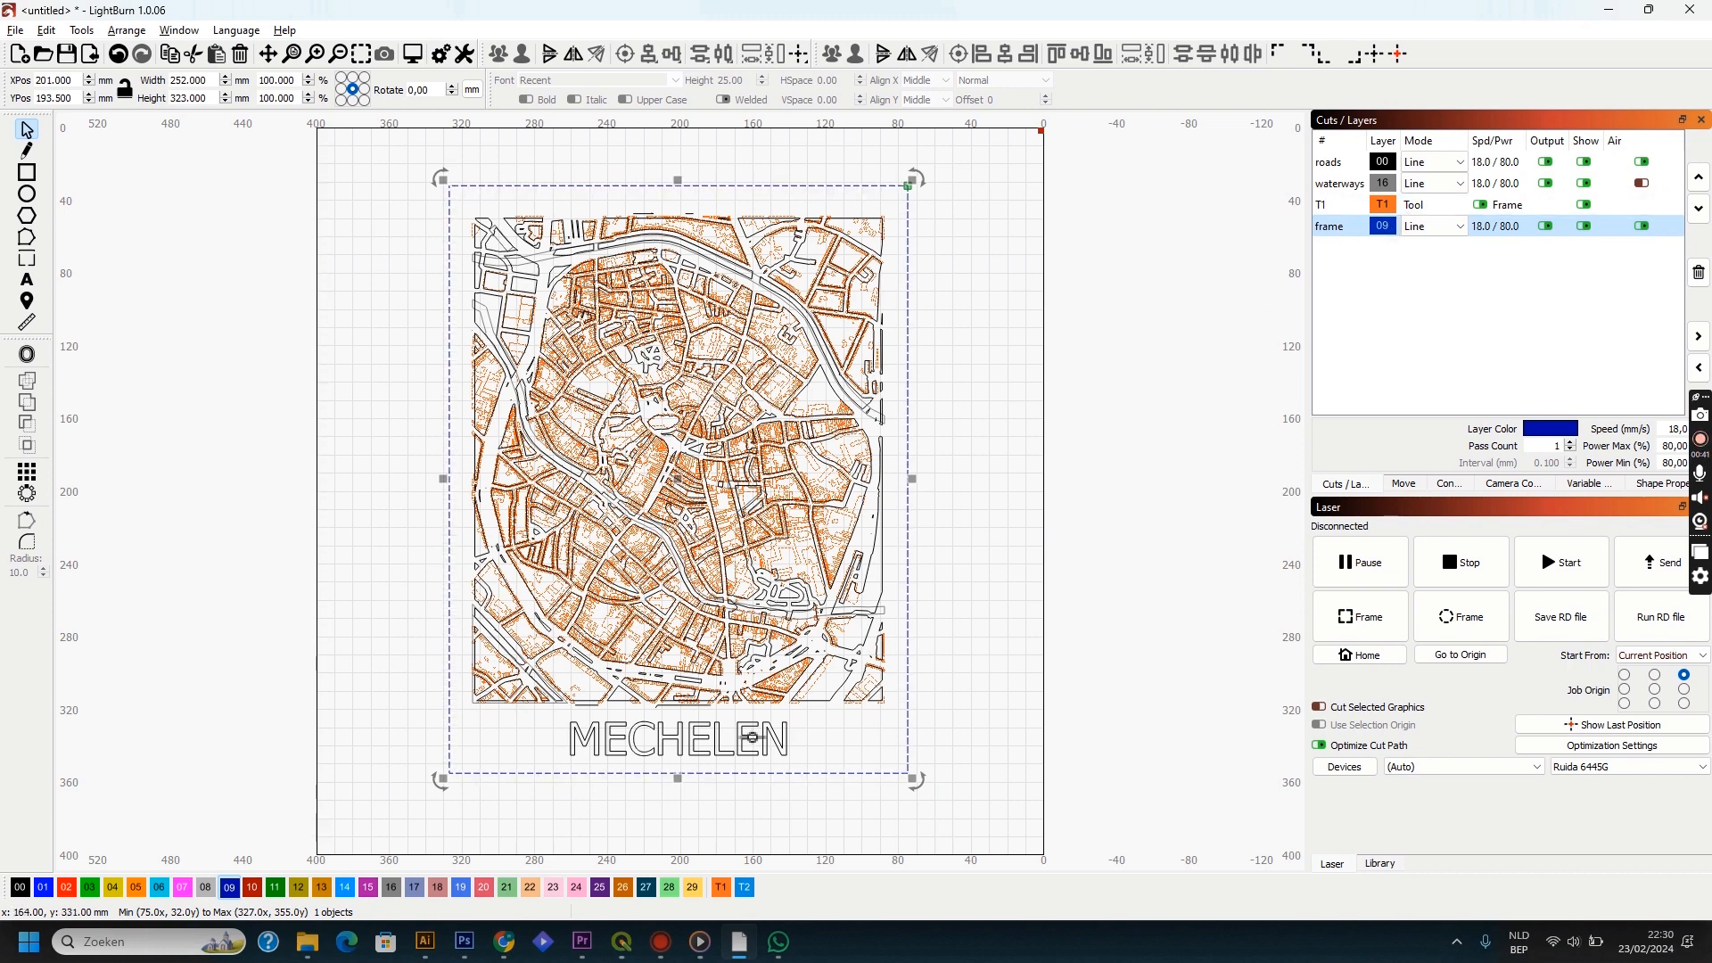
# Step: Select the title and the roads together and check the cut settings of the roads layer
pyautogui.click(752, 740)
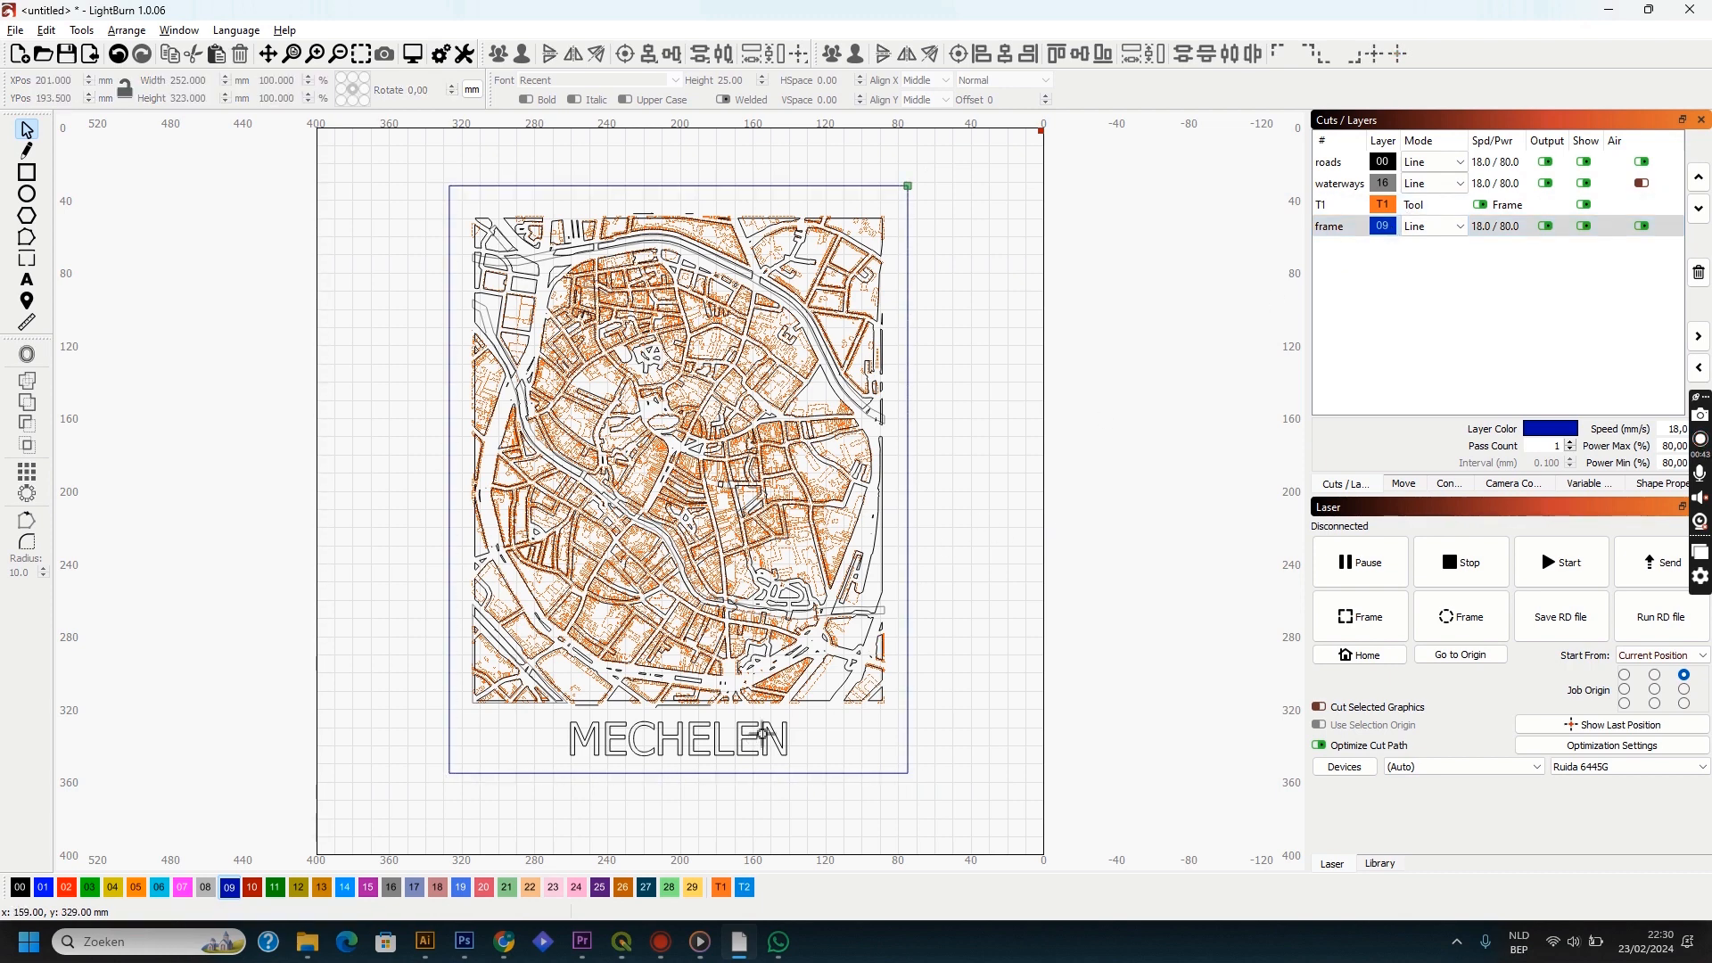
pyautogui.click(762, 737)
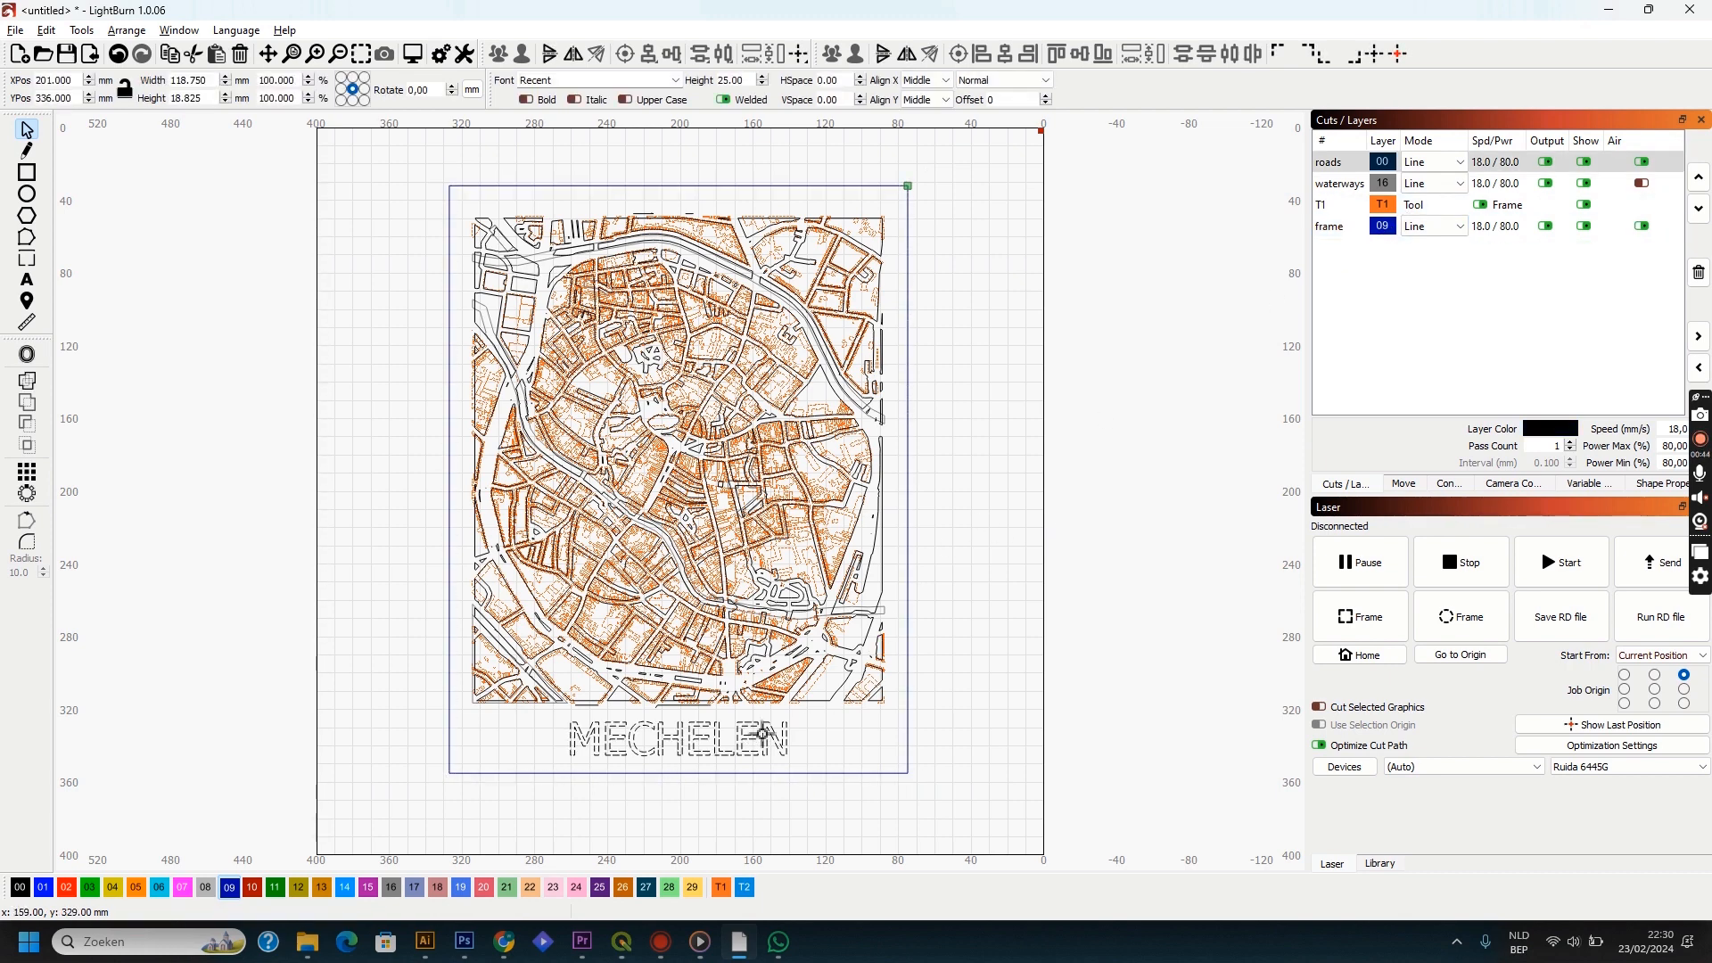
pyautogui.keyDown('shift'); pyautogui.click(839, 702); pyautogui.keyUp('shift')
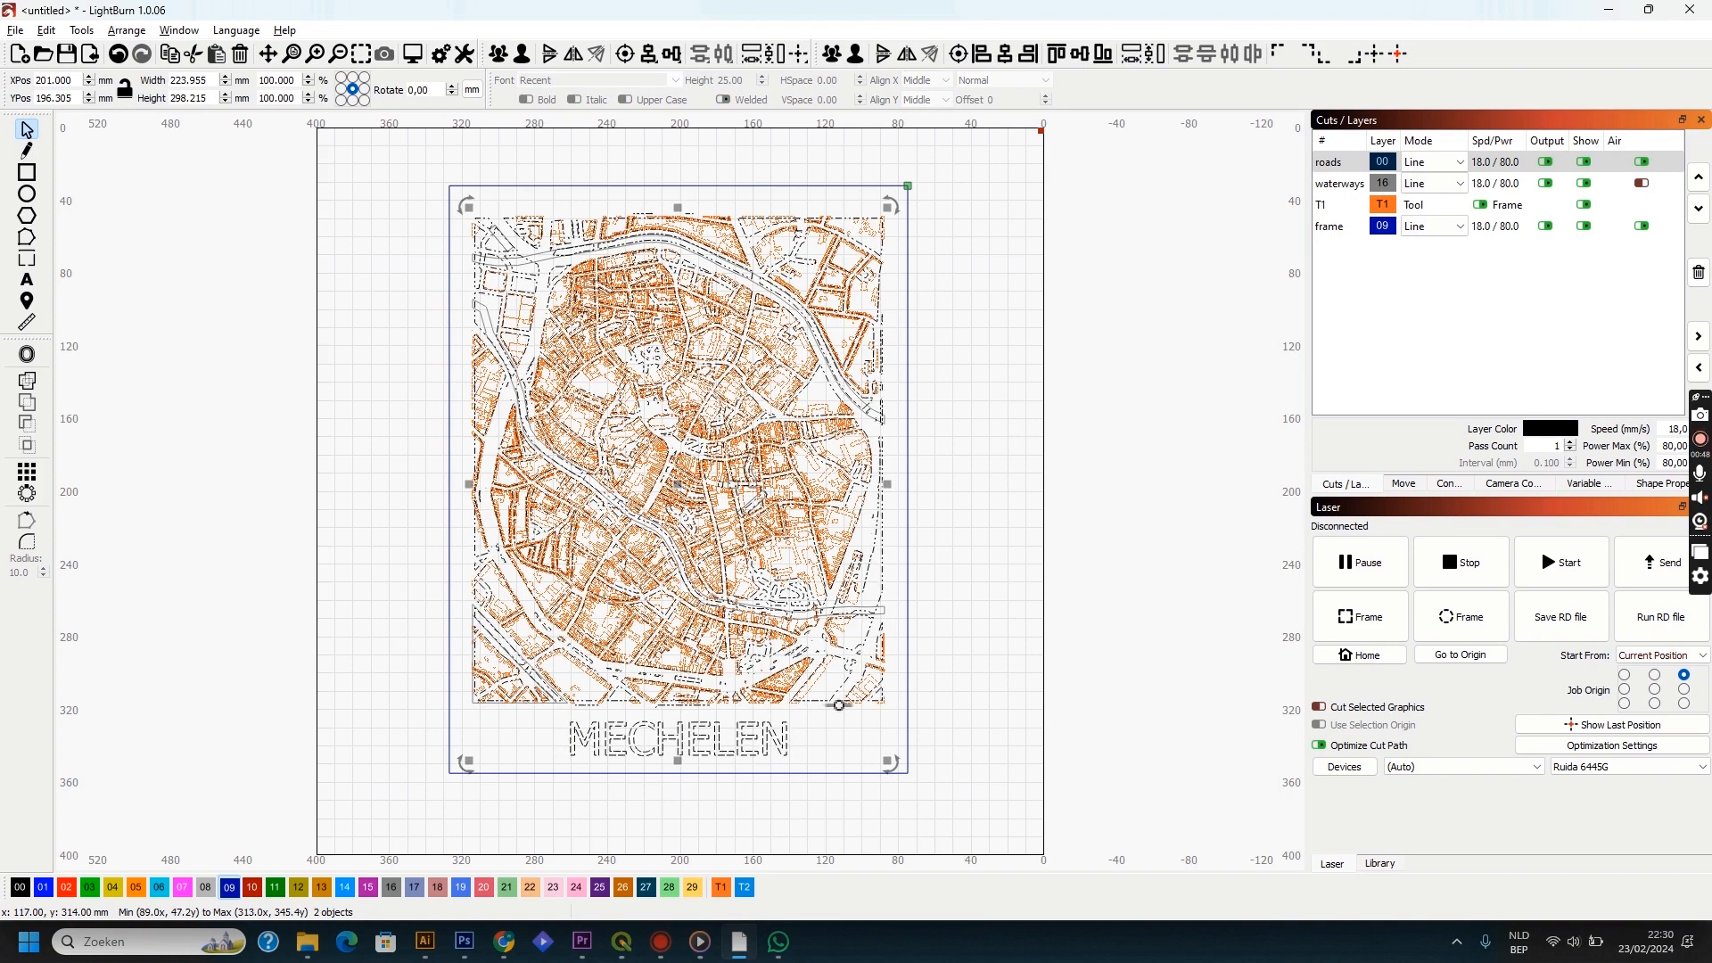
pyautogui.doubleClick(1549, 161)
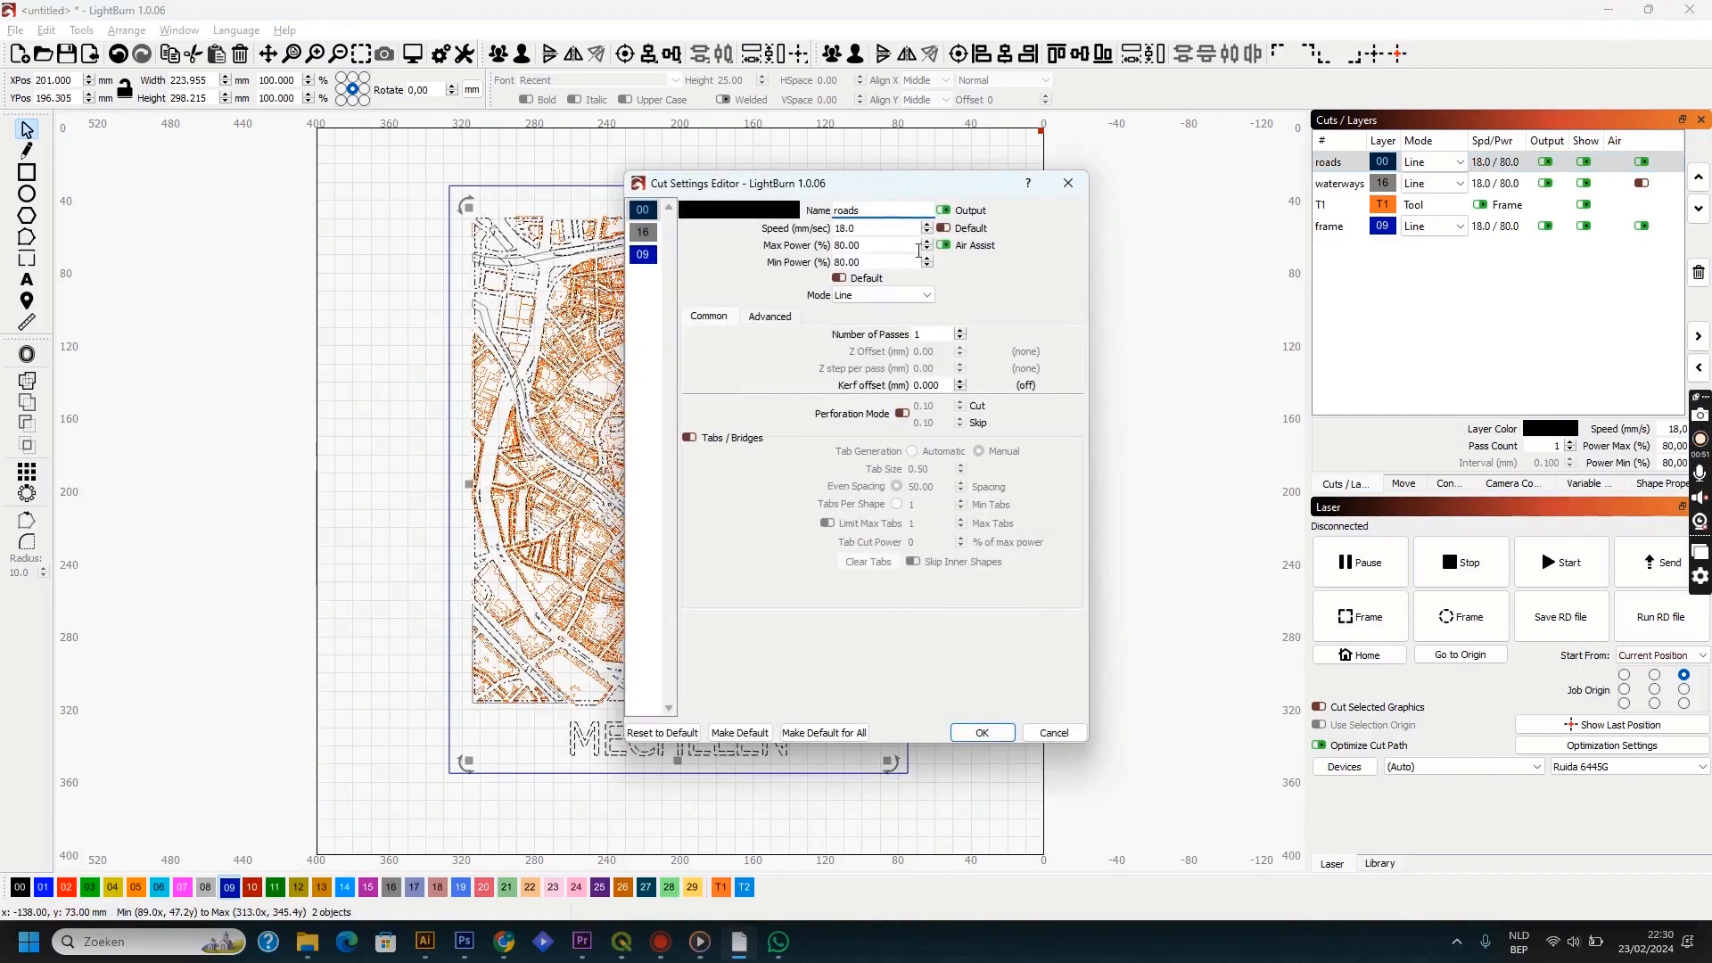
pyautogui.click(980, 731)
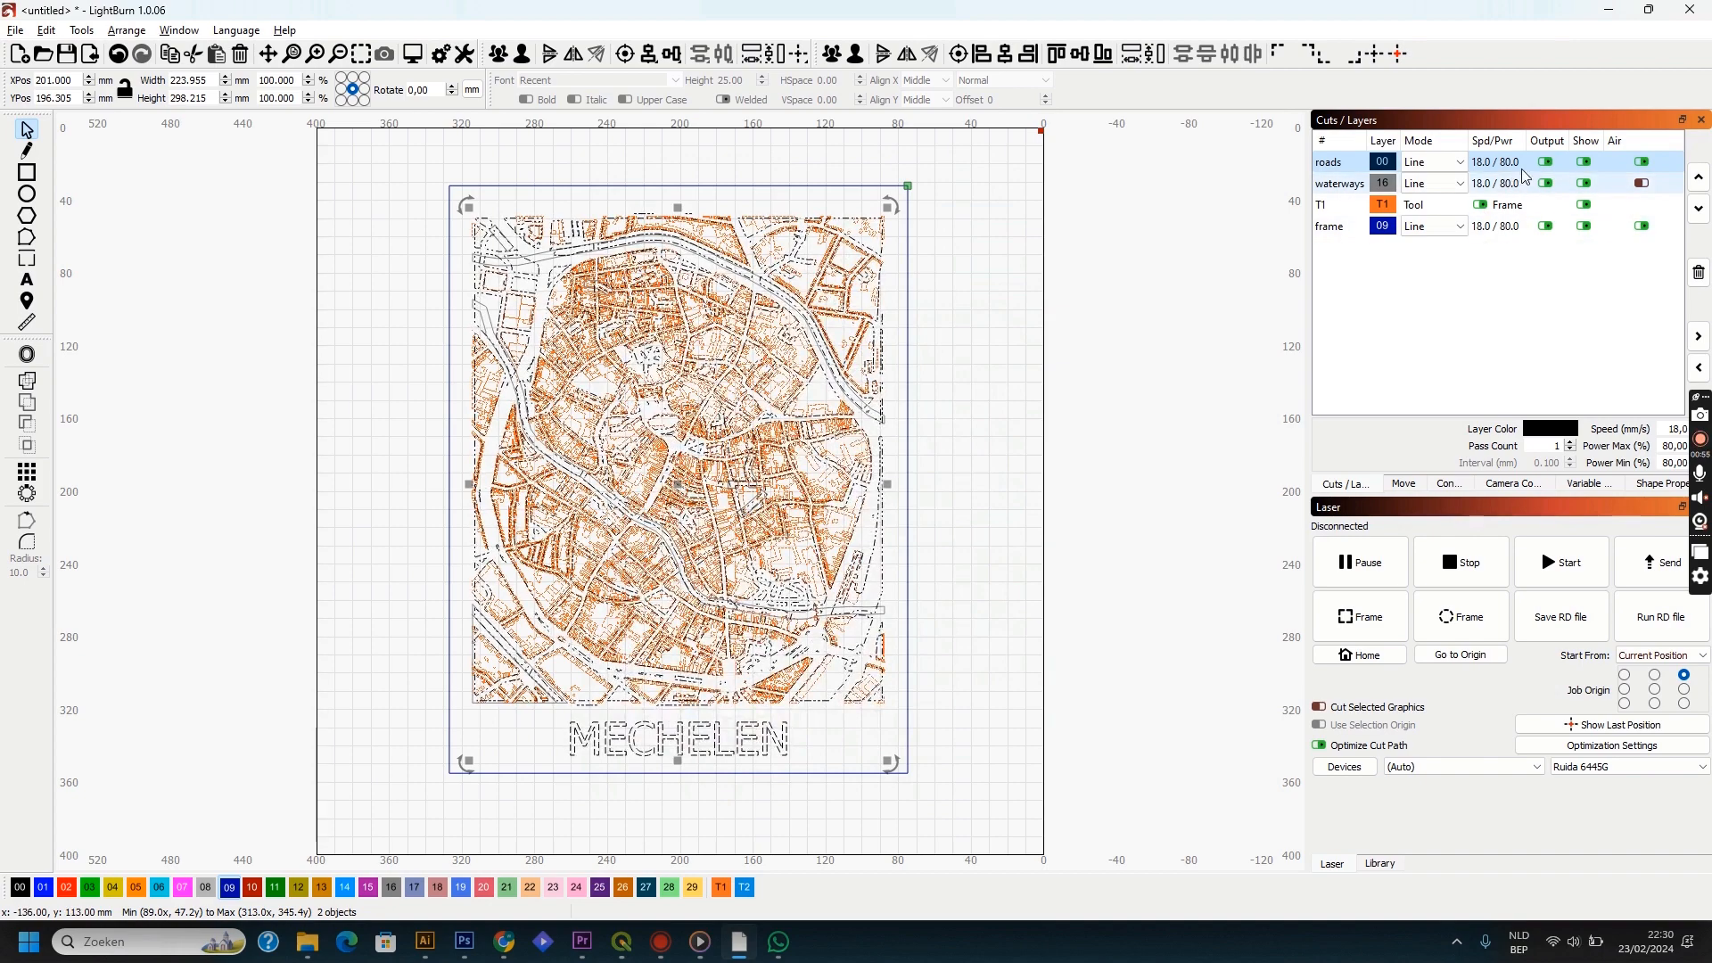
pyautogui.click(1061, 446)
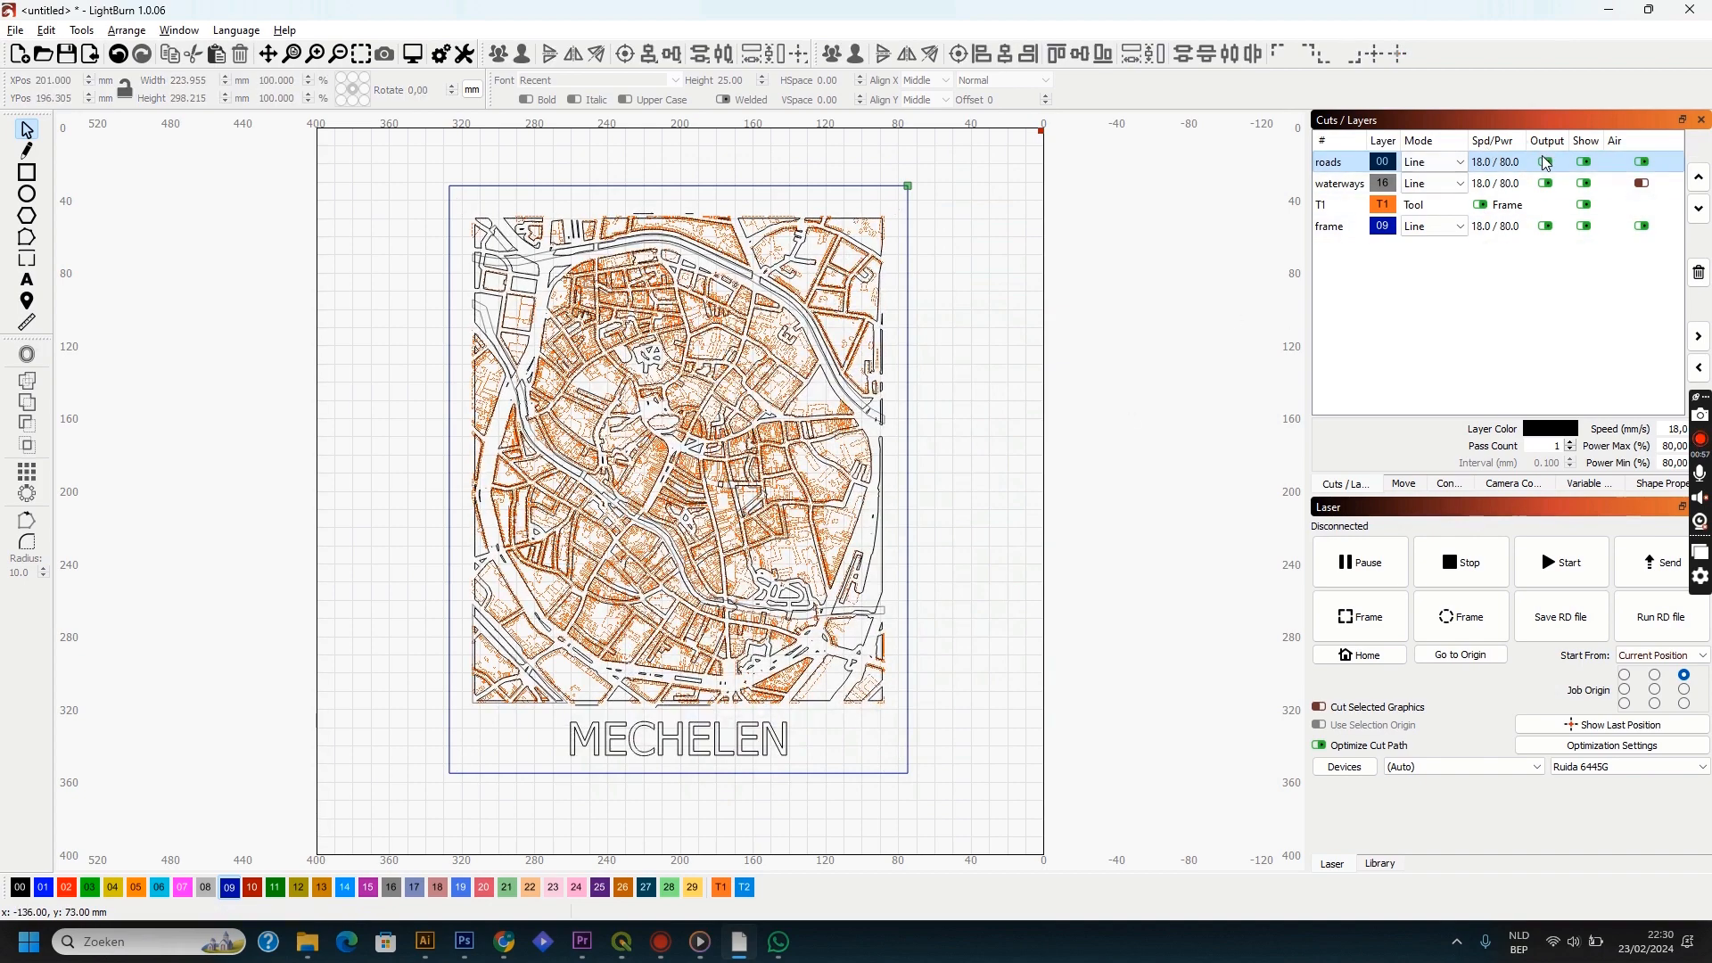
# Step: Turn off output and display of the roads layer and exclude tool layer T1 from framing
pyautogui.click(1545, 161)
pyautogui.click(1583, 162)
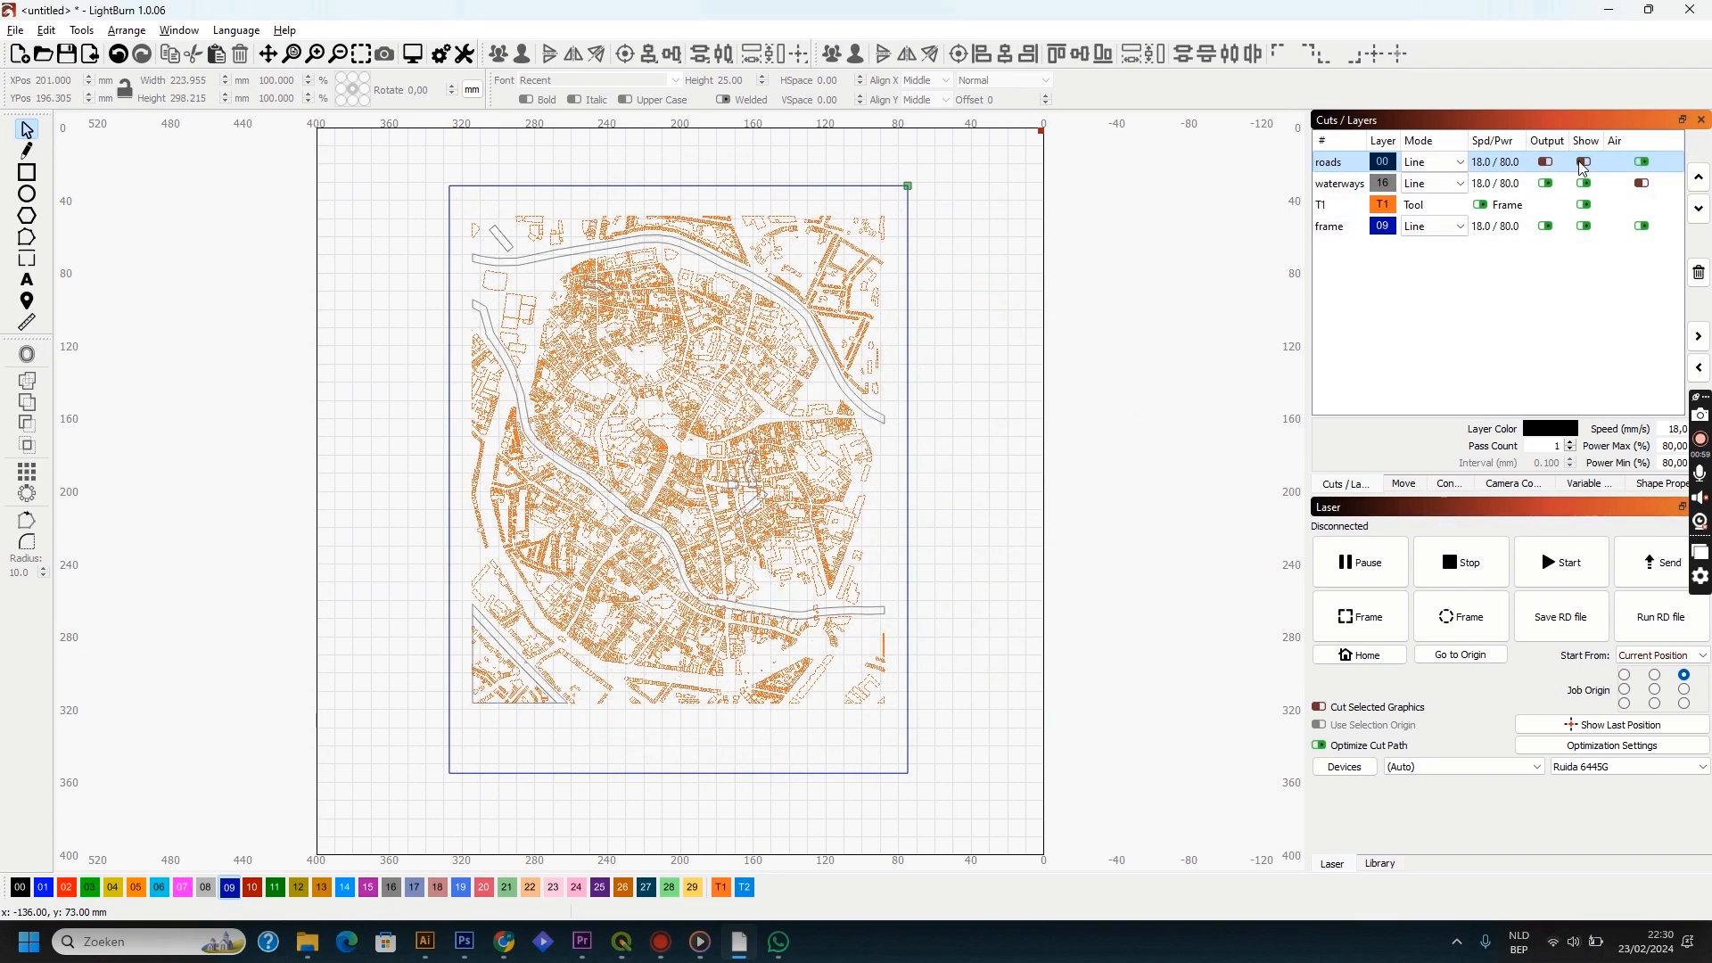
pyautogui.click(1480, 188)
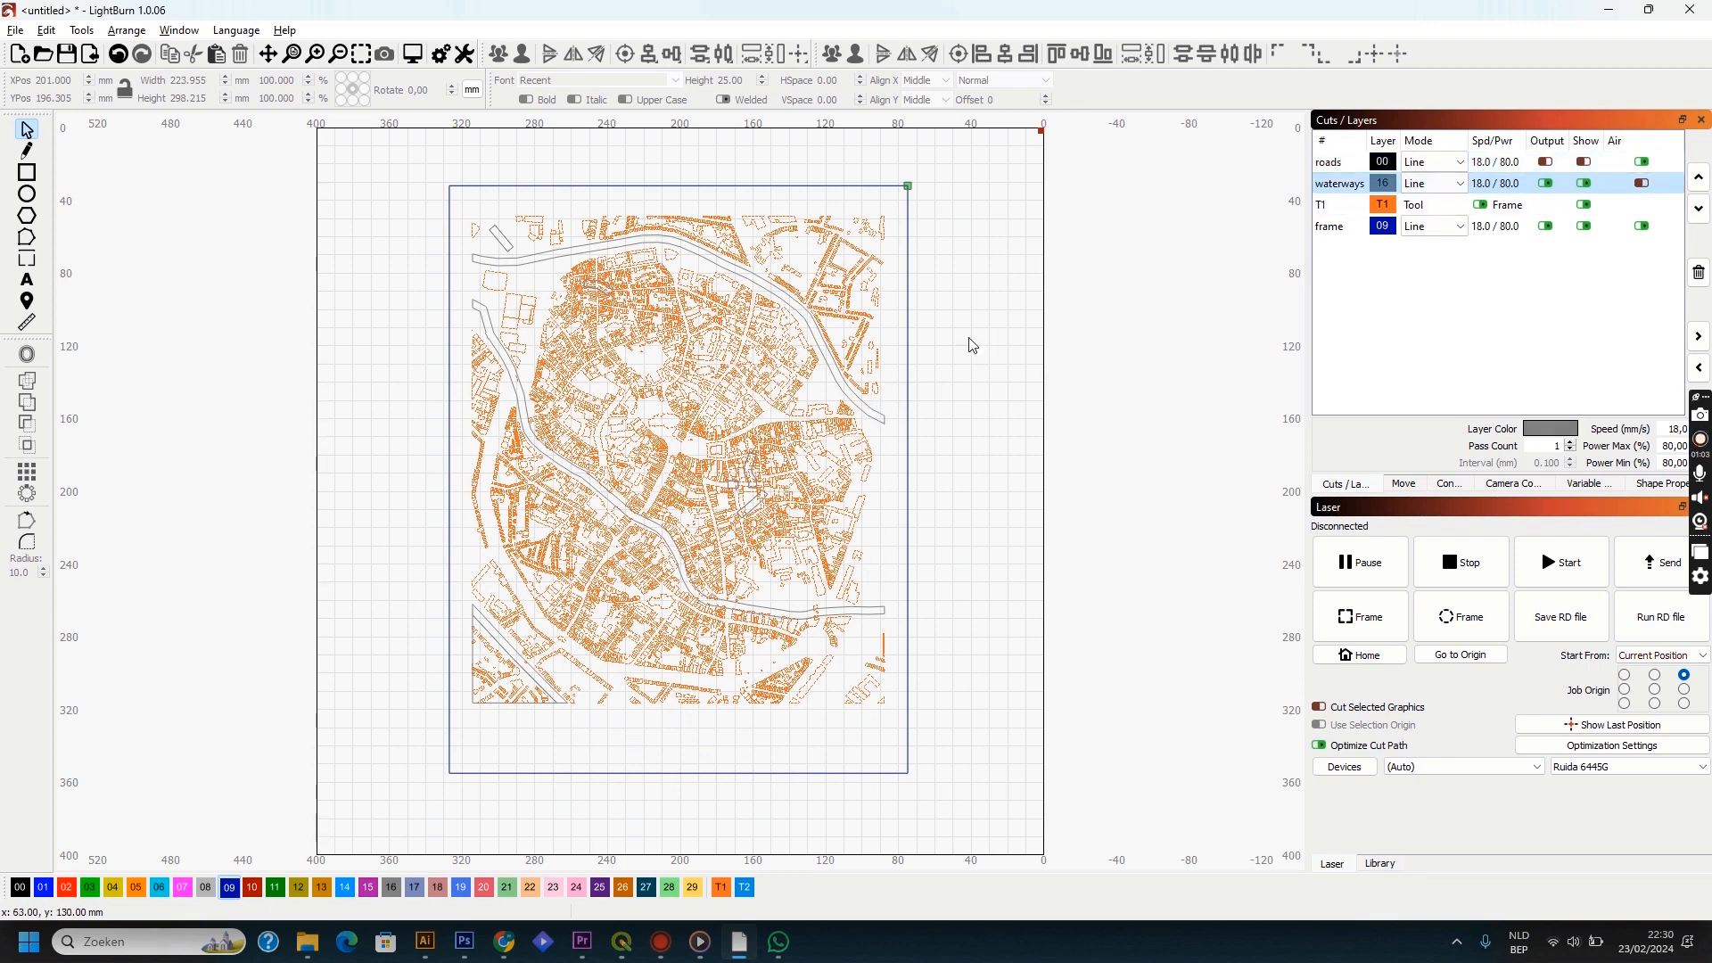
pyautogui.click(1508, 206)
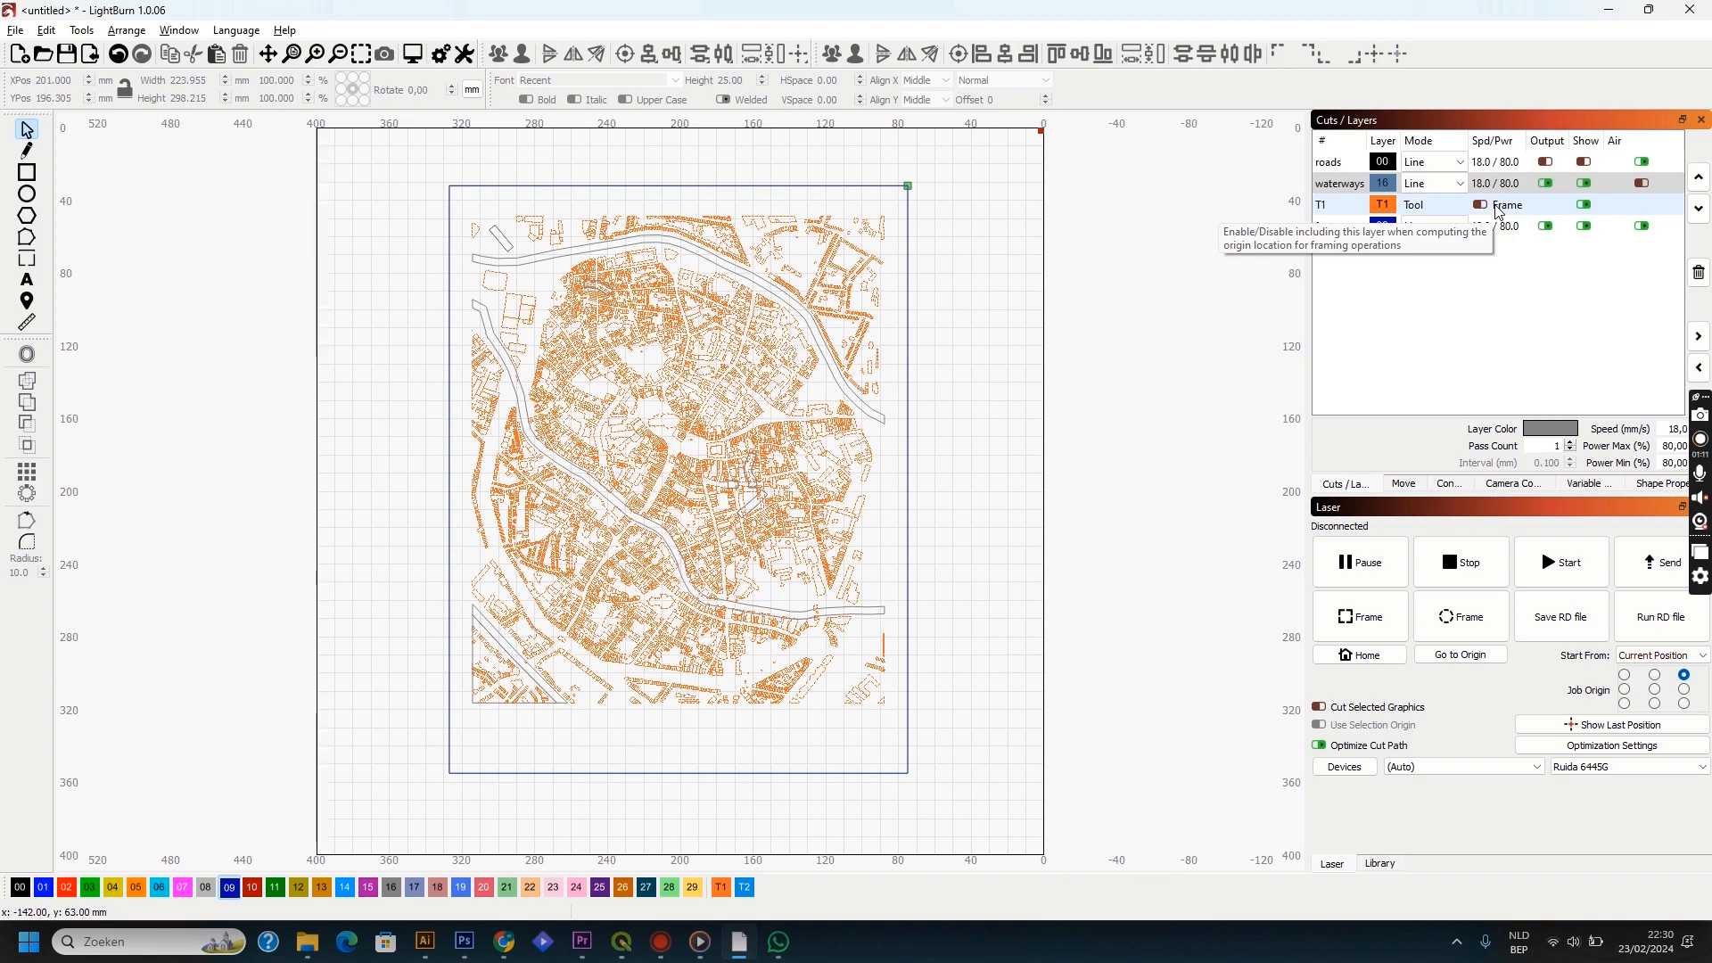
# Step: Assign the building outlines to layer 26, move that layer above the frame layer and enable its output
pyautogui.click(748, 385)
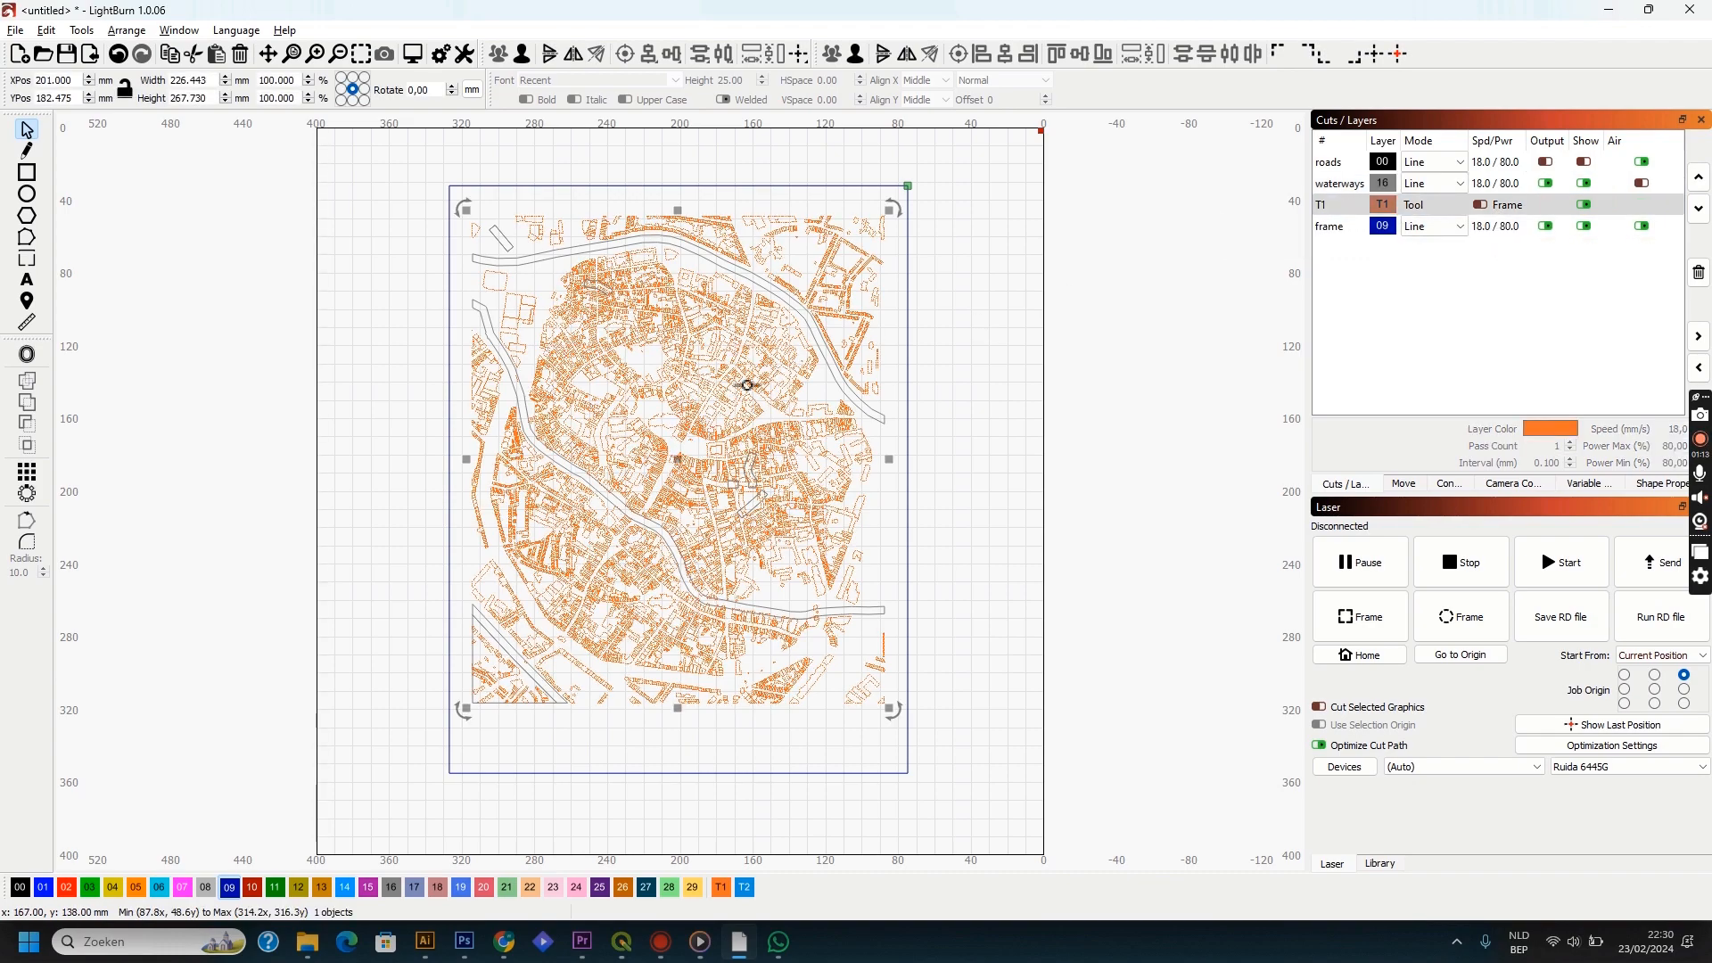
pyautogui.click(626, 892)
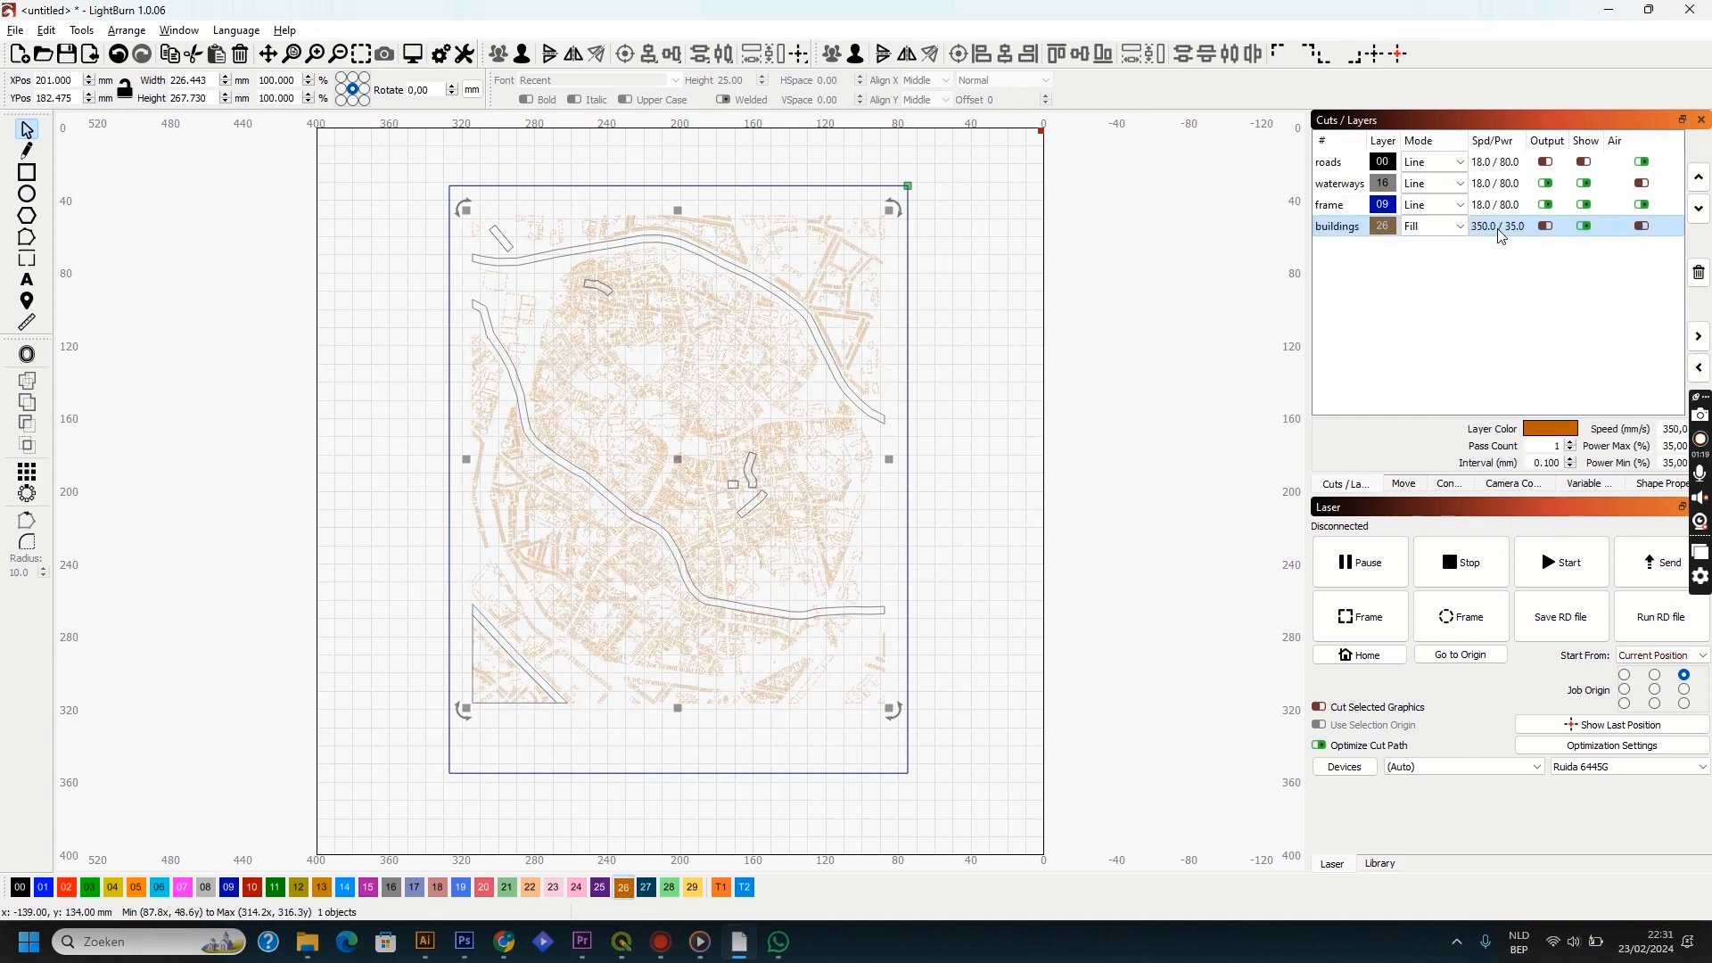
pyautogui.click(1700, 178)
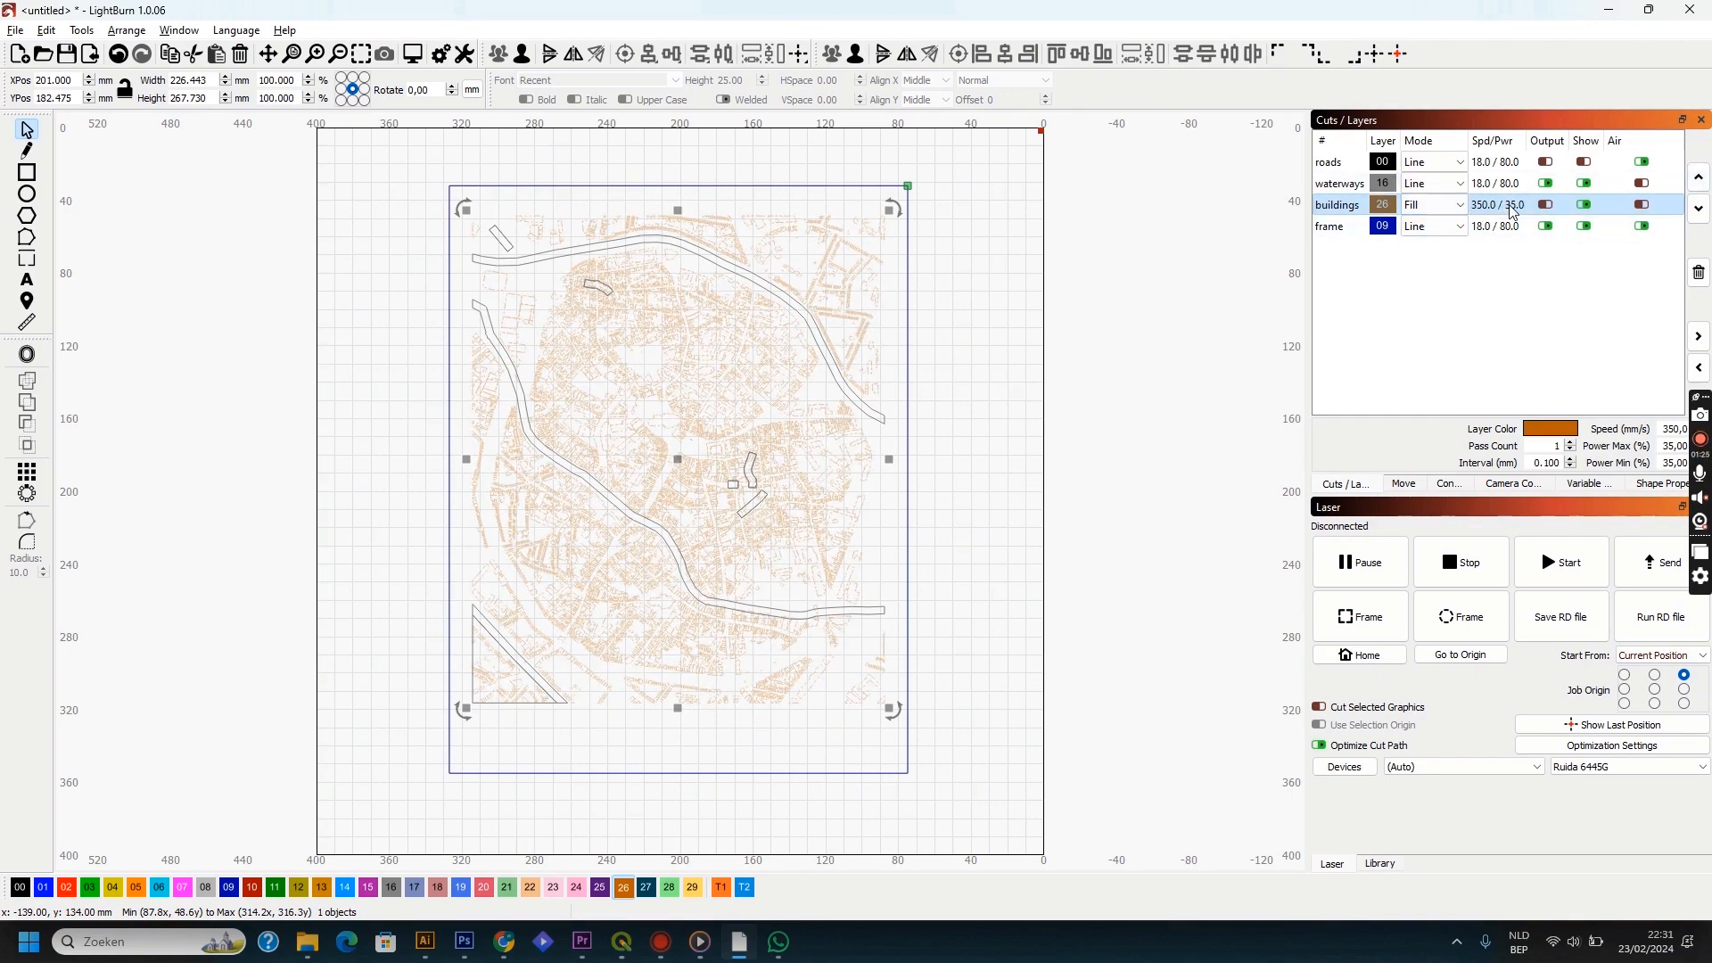
pyautogui.click(1545, 205)
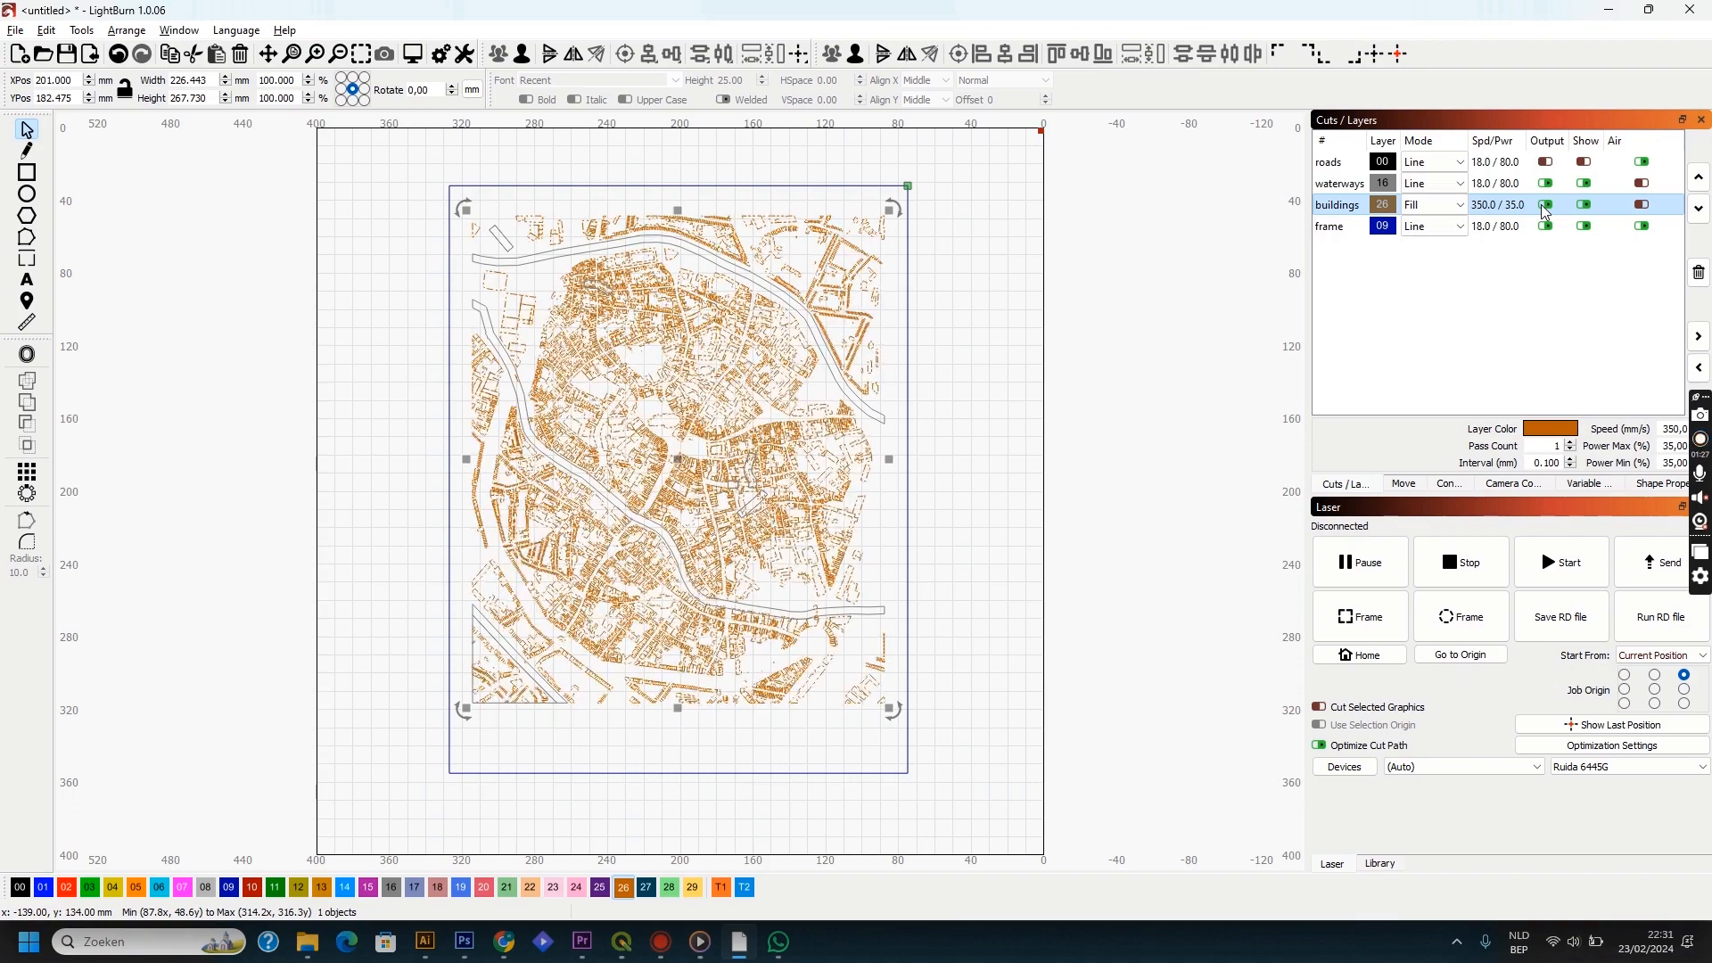
# Step: Turn output and display of the roads layer back on
pyautogui.click(1081, 360)
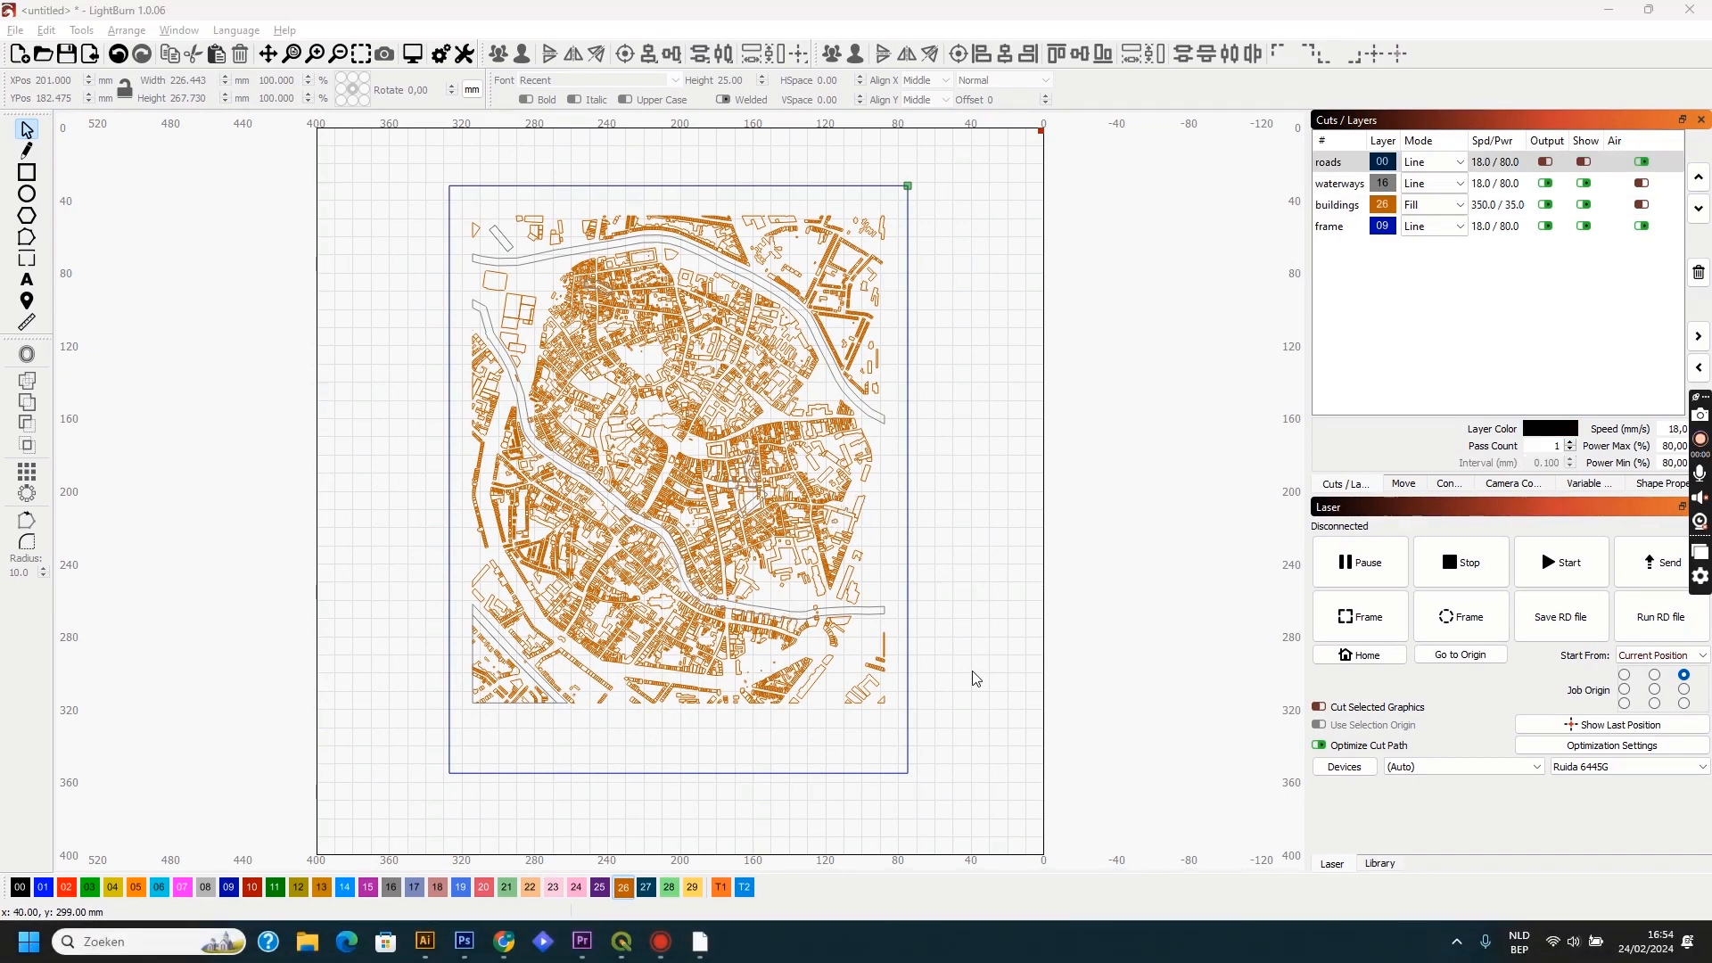
pyautogui.click(1545, 161)
pyautogui.click(1583, 162)
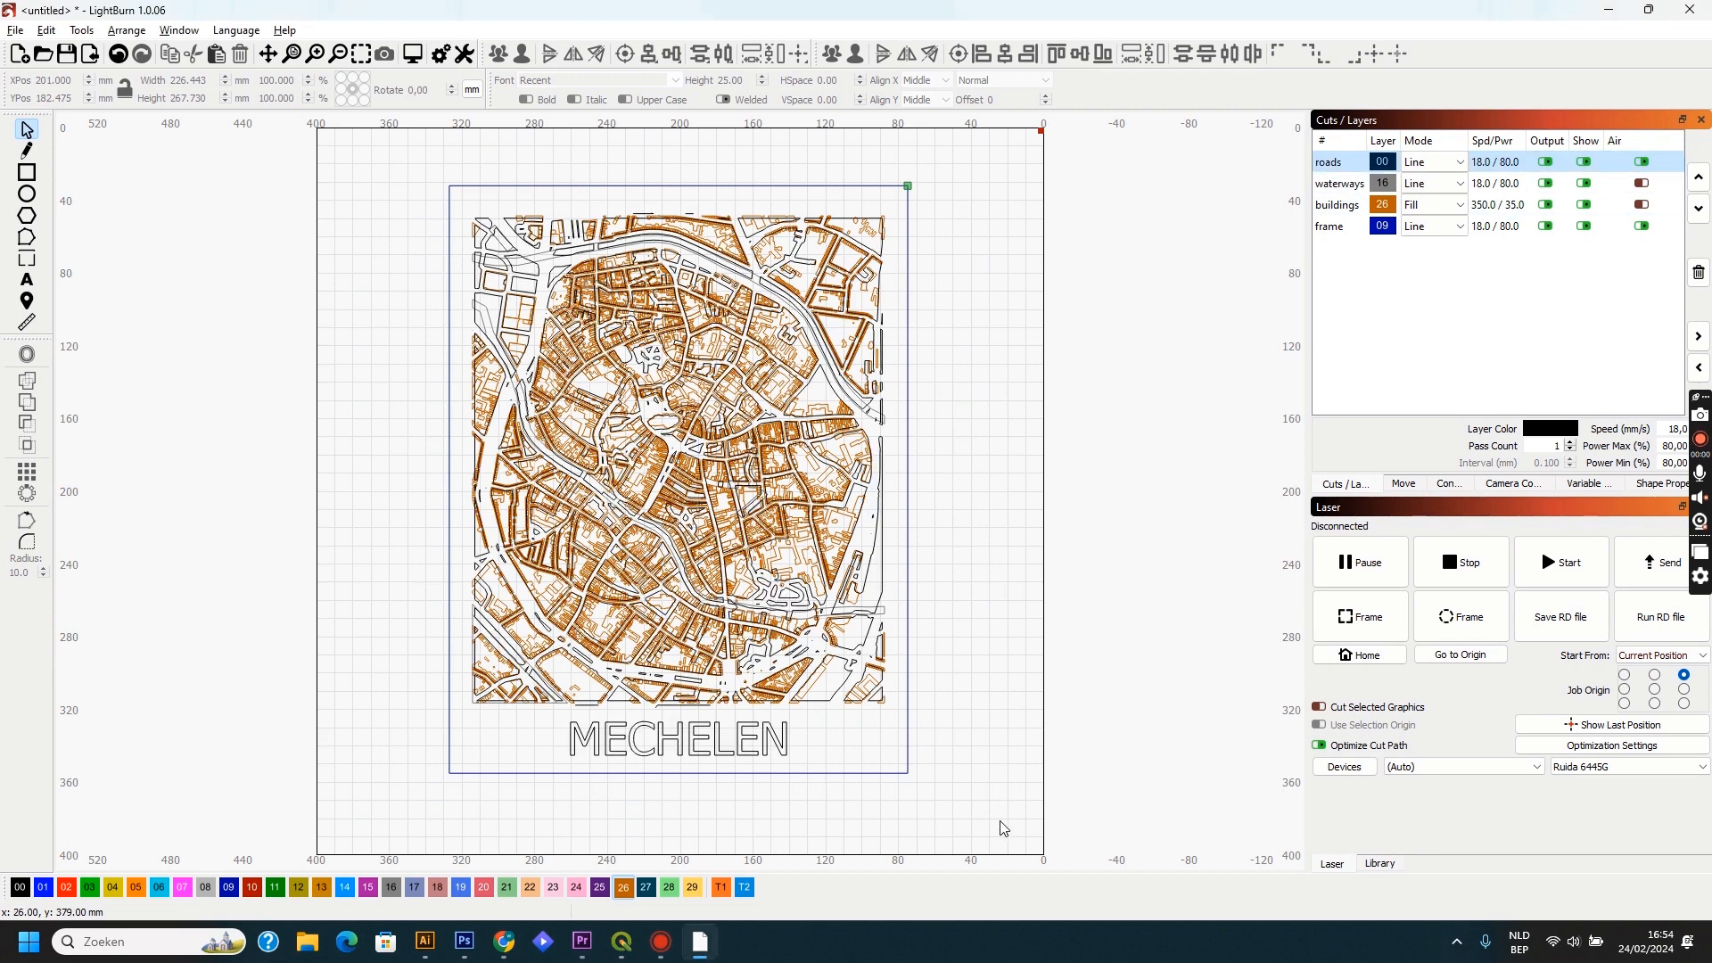
# Step: Add the text LOGO beside the map with a text height of 25
pyautogui.moveTo(1003, 829); pyautogui.dragTo(347, 154)
pyautogui.click(30, 281)
pyautogui.click(394, 561)
pyautogui.write('LOG')
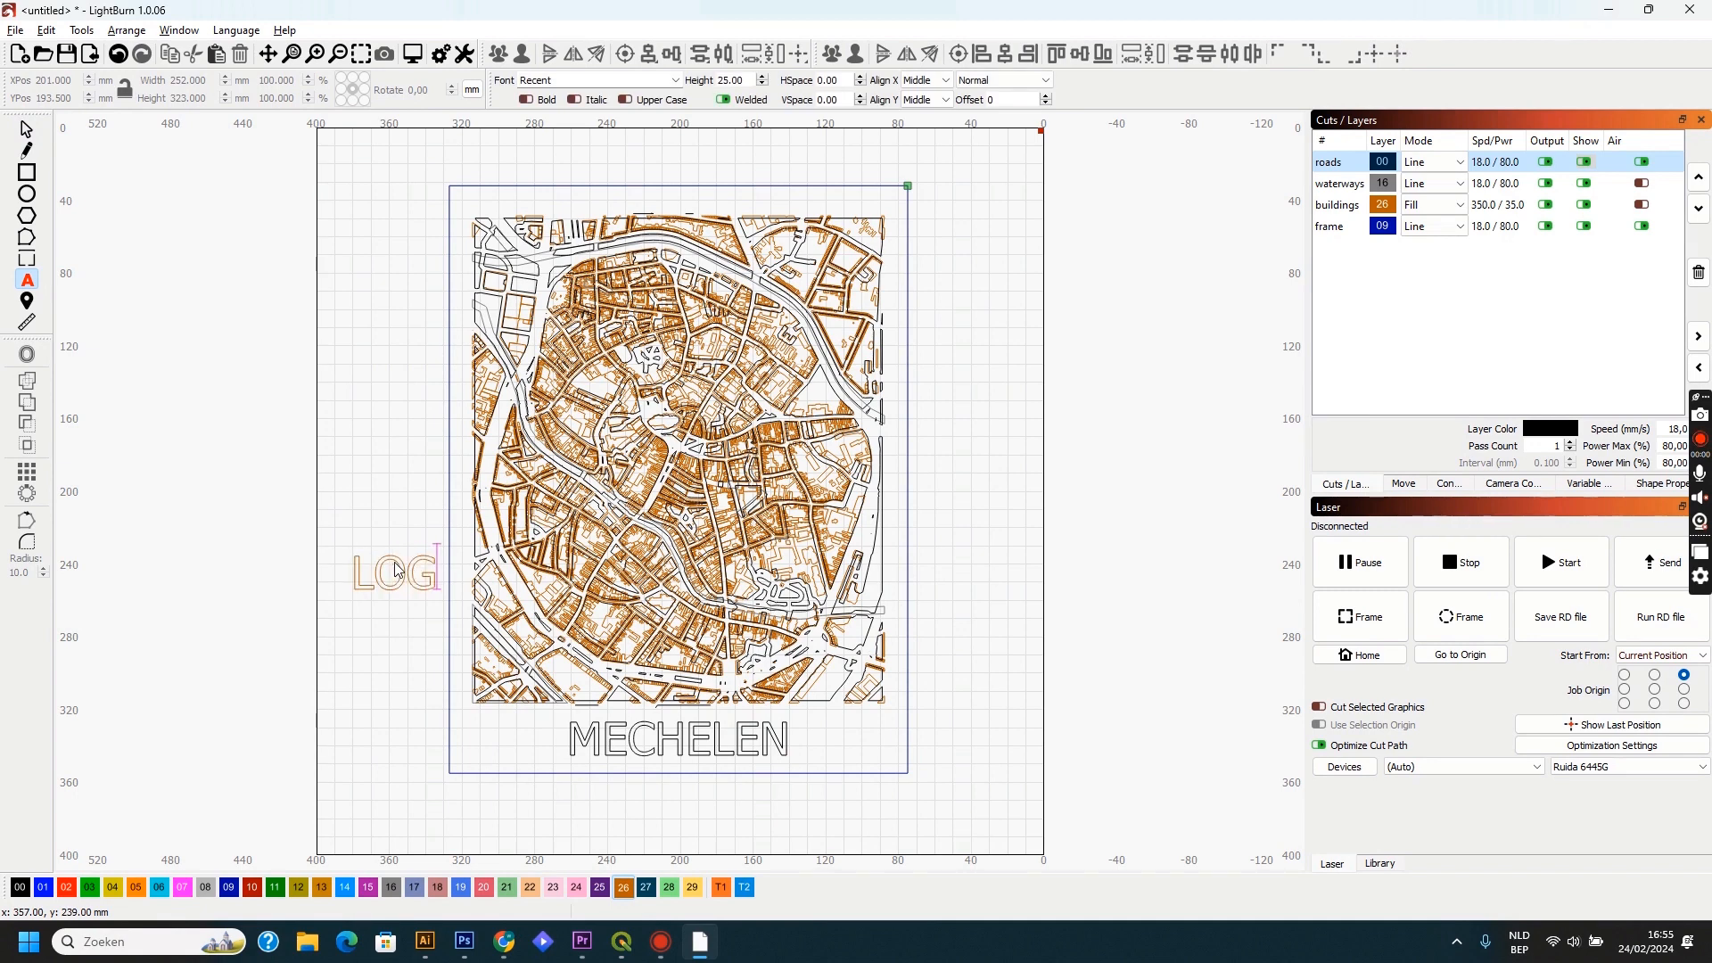
pyautogui.write('O')
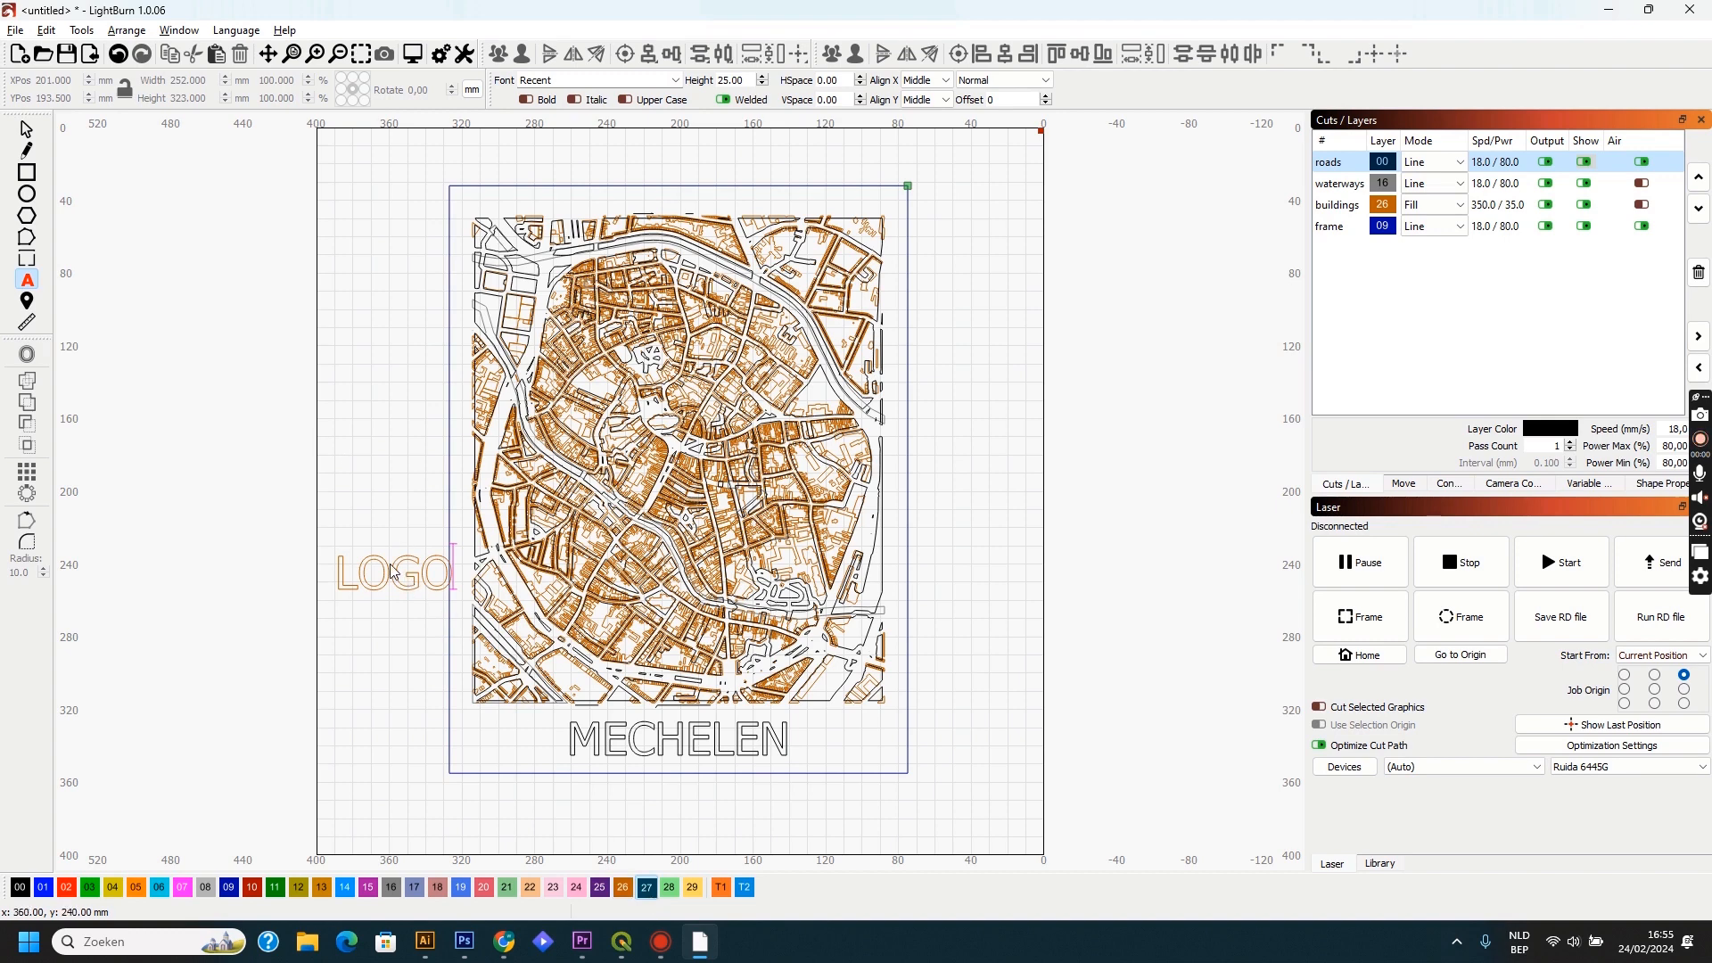
# Step: Assign the LOGO text to layer 27 and move it over the title at about X 199, Y 336 mm
pyautogui.click(25, 129)
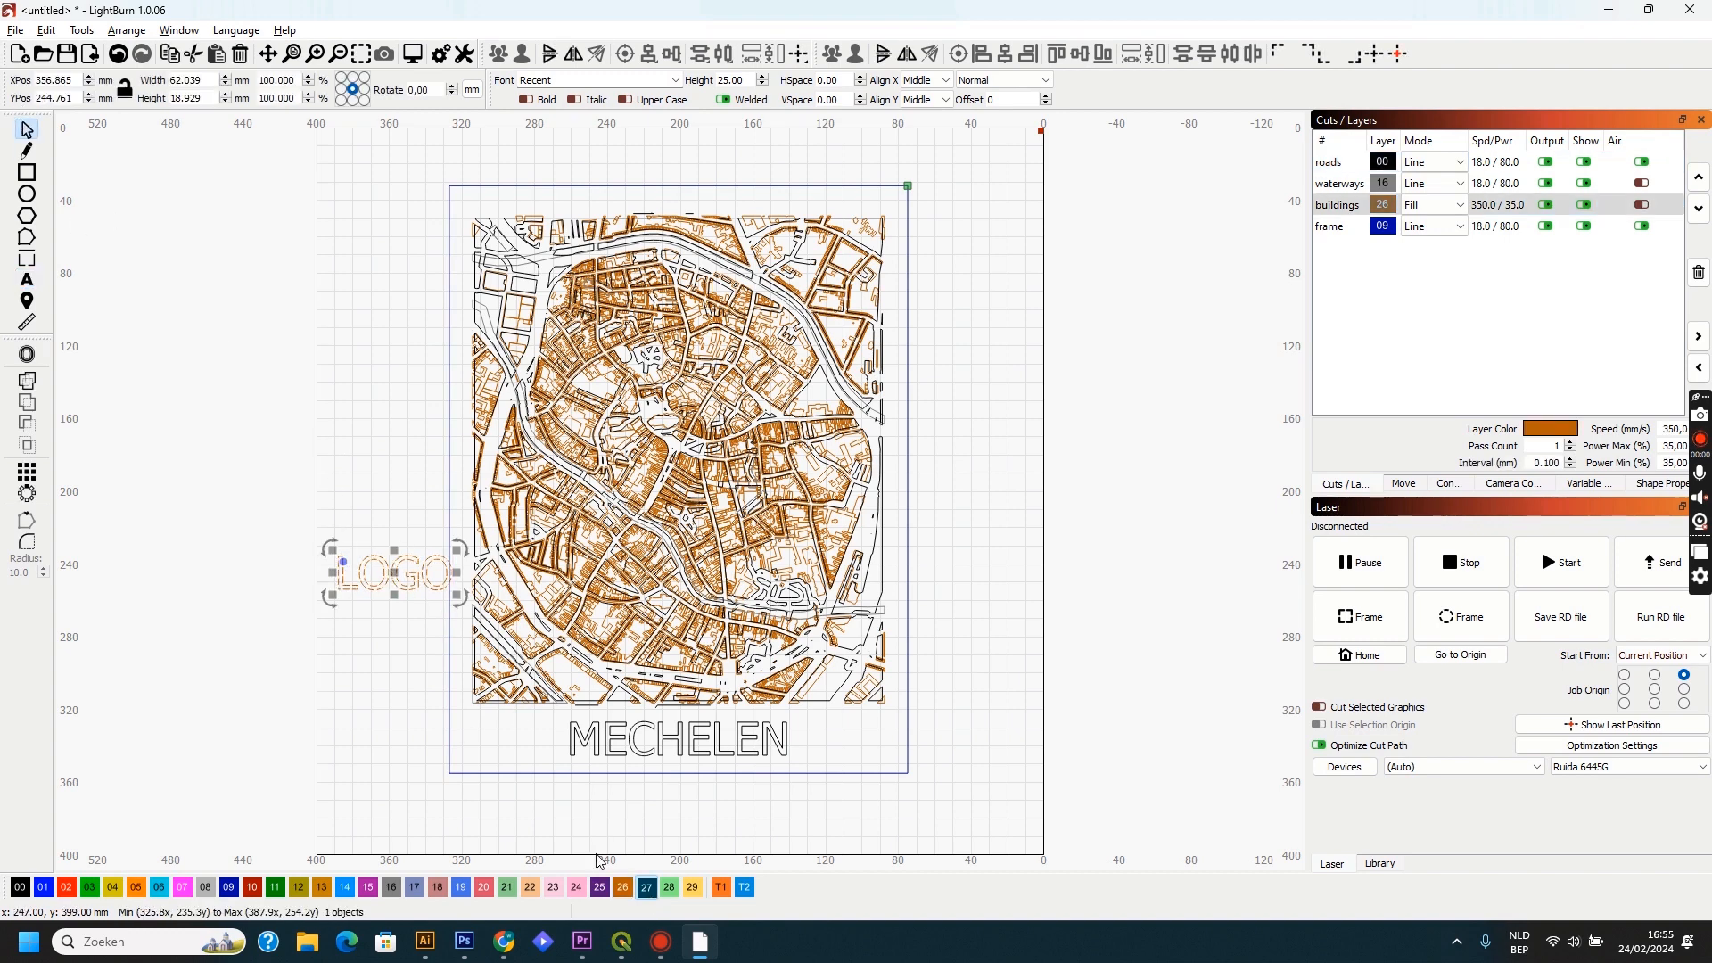
pyautogui.click(647, 890)
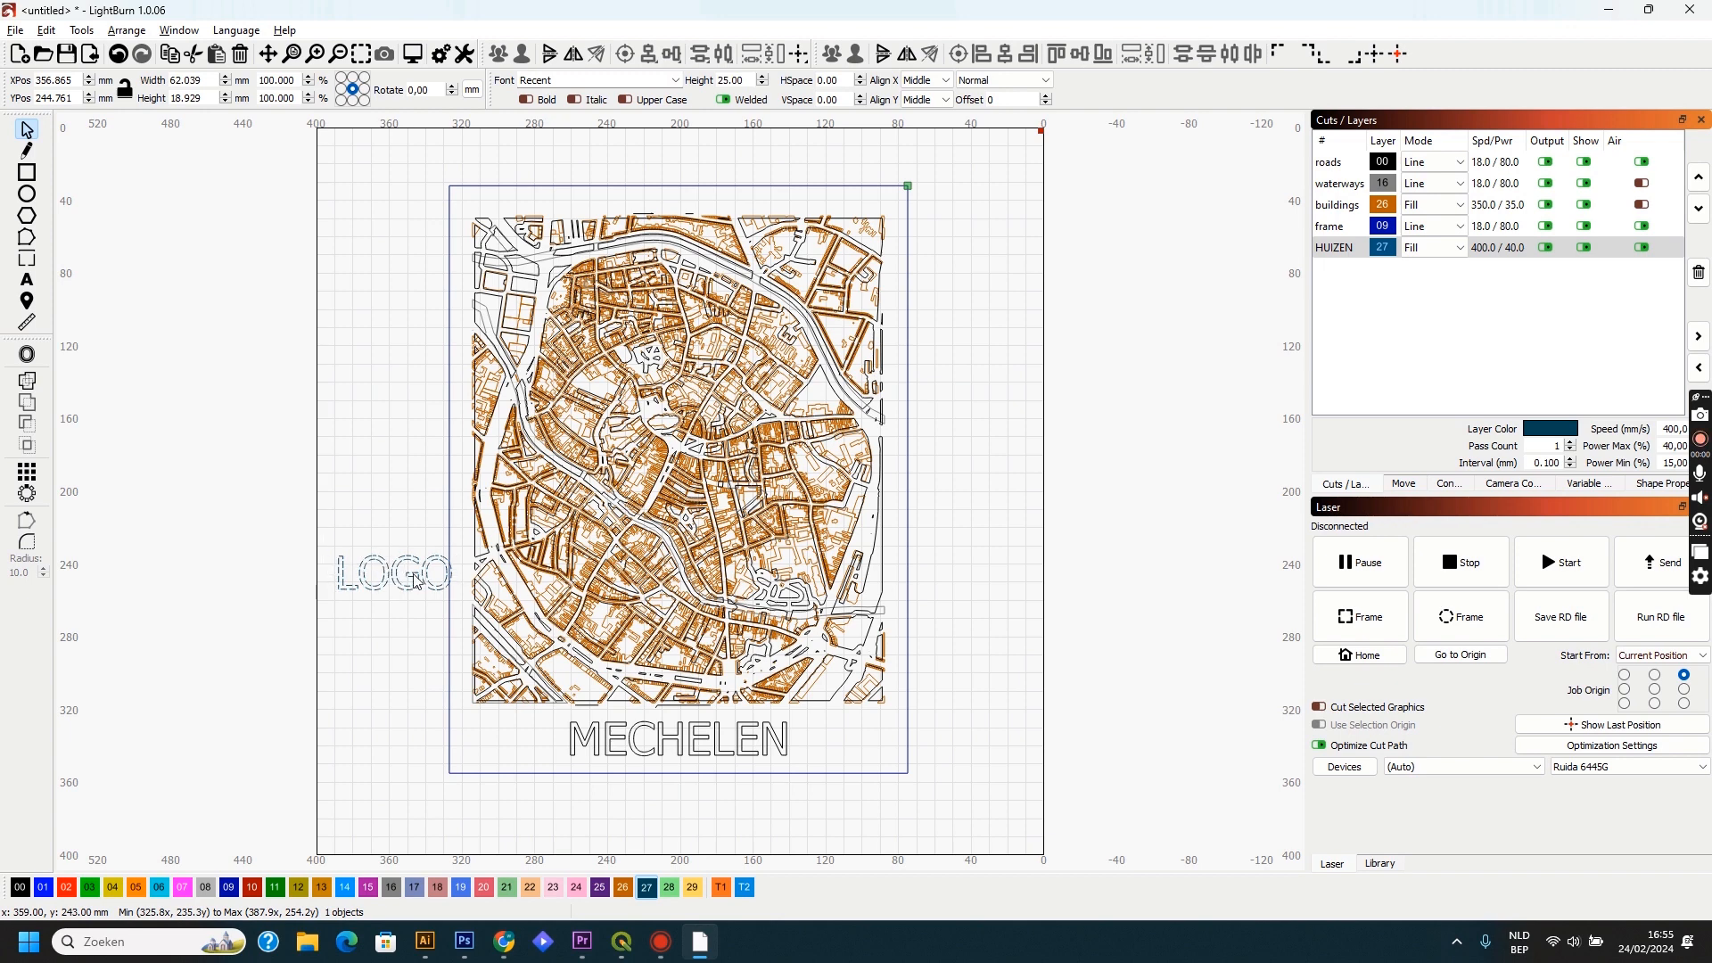
pyautogui.moveTo(401, 575); pyautogui.dragTo(687, 745)
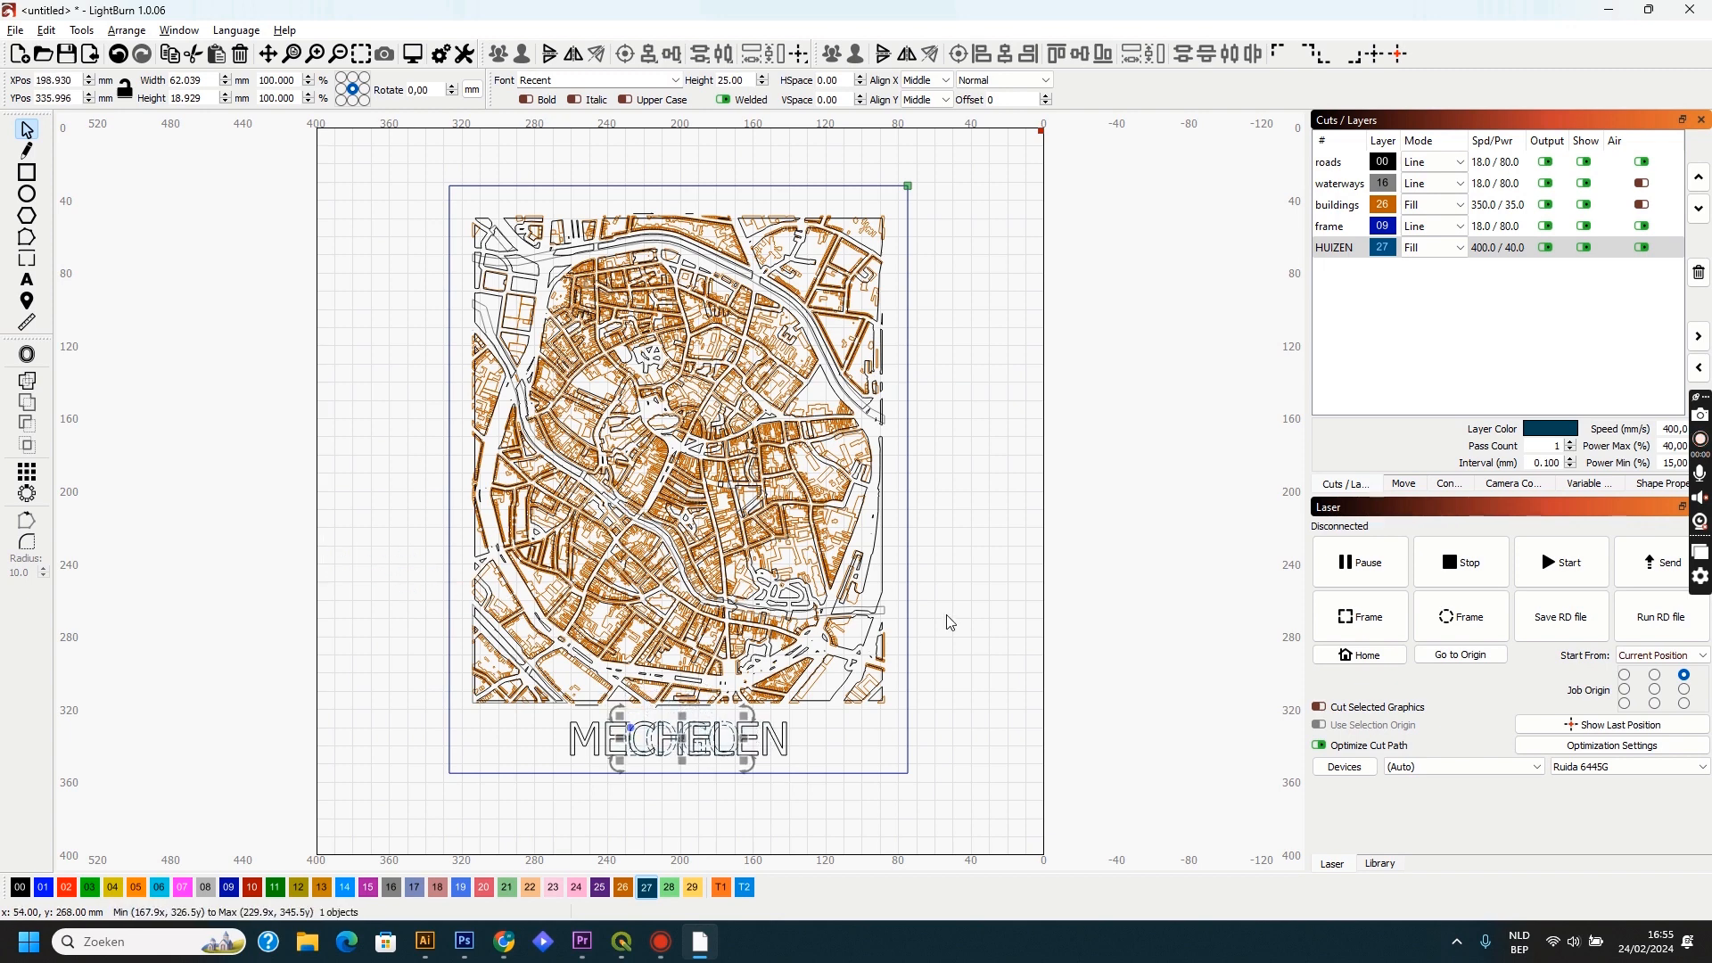
pyautogui.click(1085, 572)
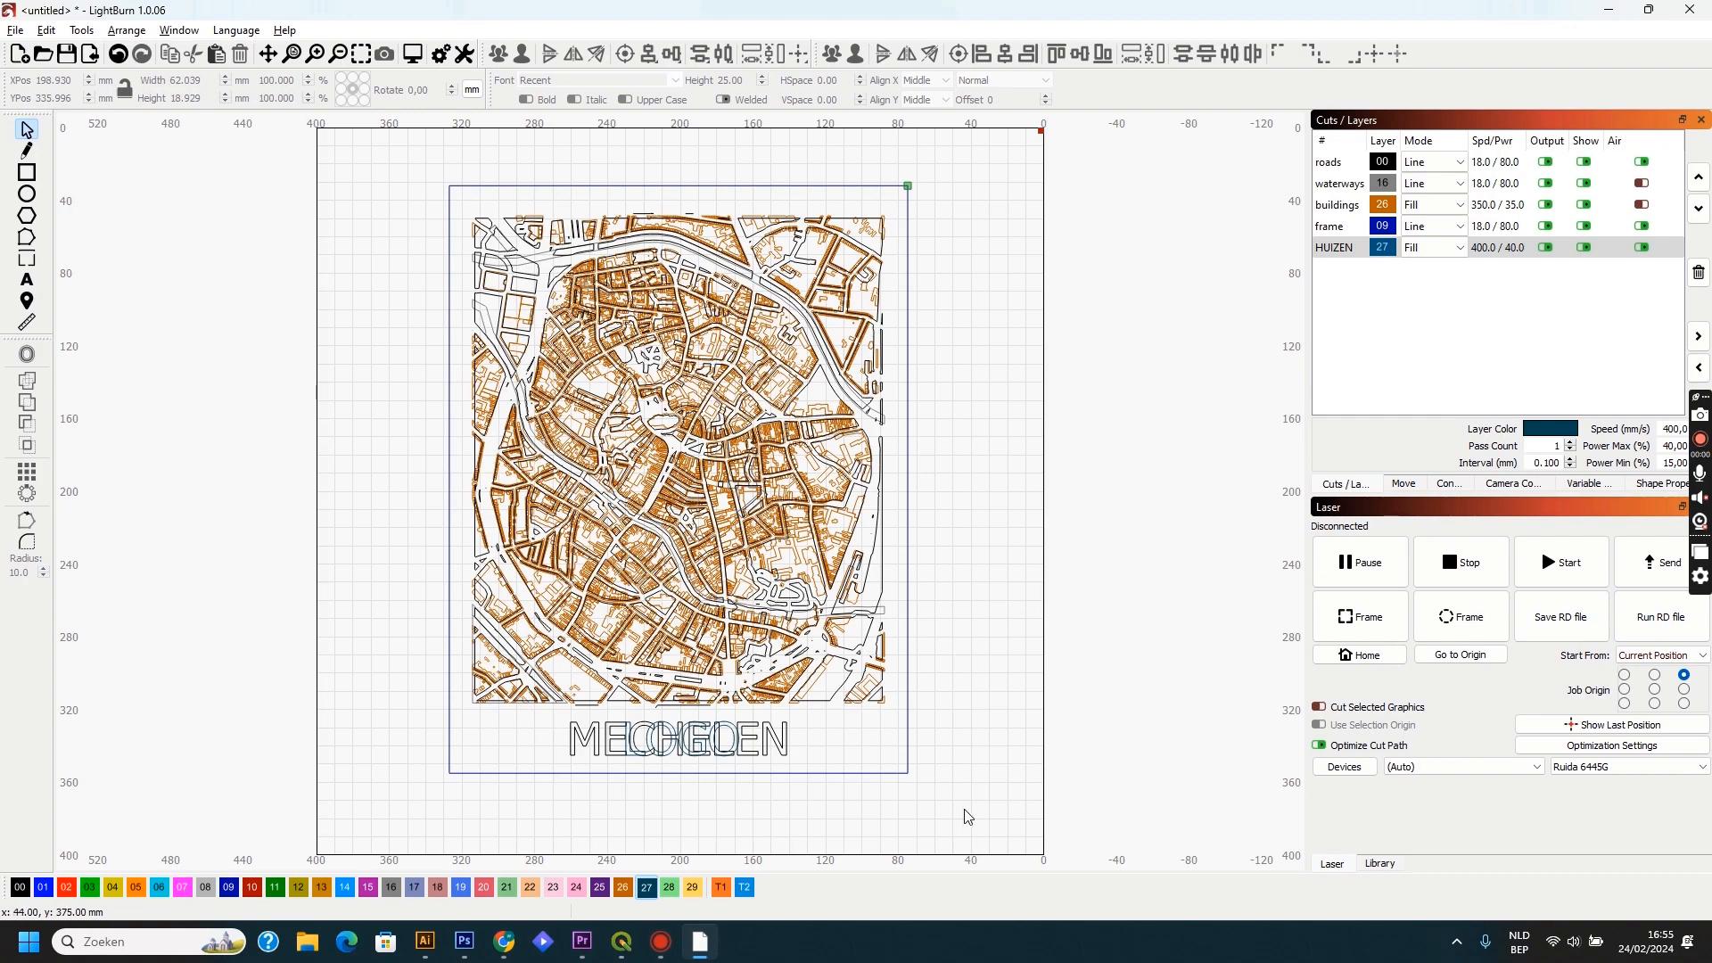
# Step: Move the whole design to the origin corner of the work area and scale it proportionally to a height of 390 mm
pyautogui.moveTo(965, 809); pyautogui.dragTo(385, 157)
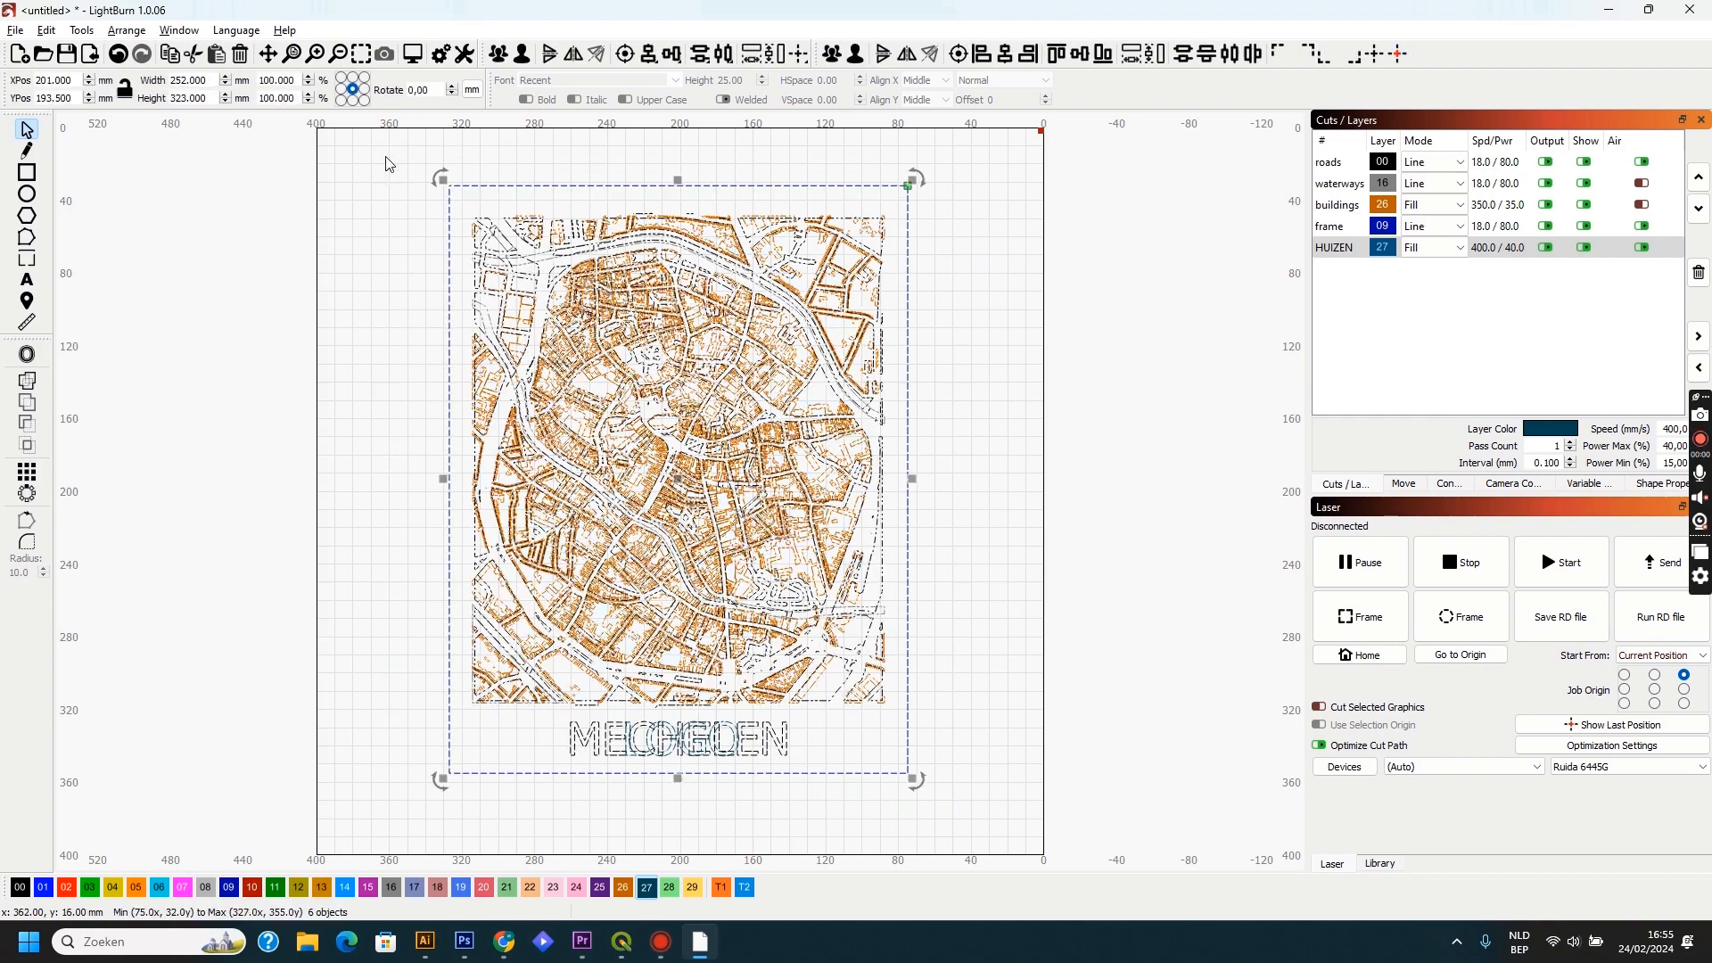
pyautogui.moveTo(679, 482); pyautogui.dragTo(810, 434)
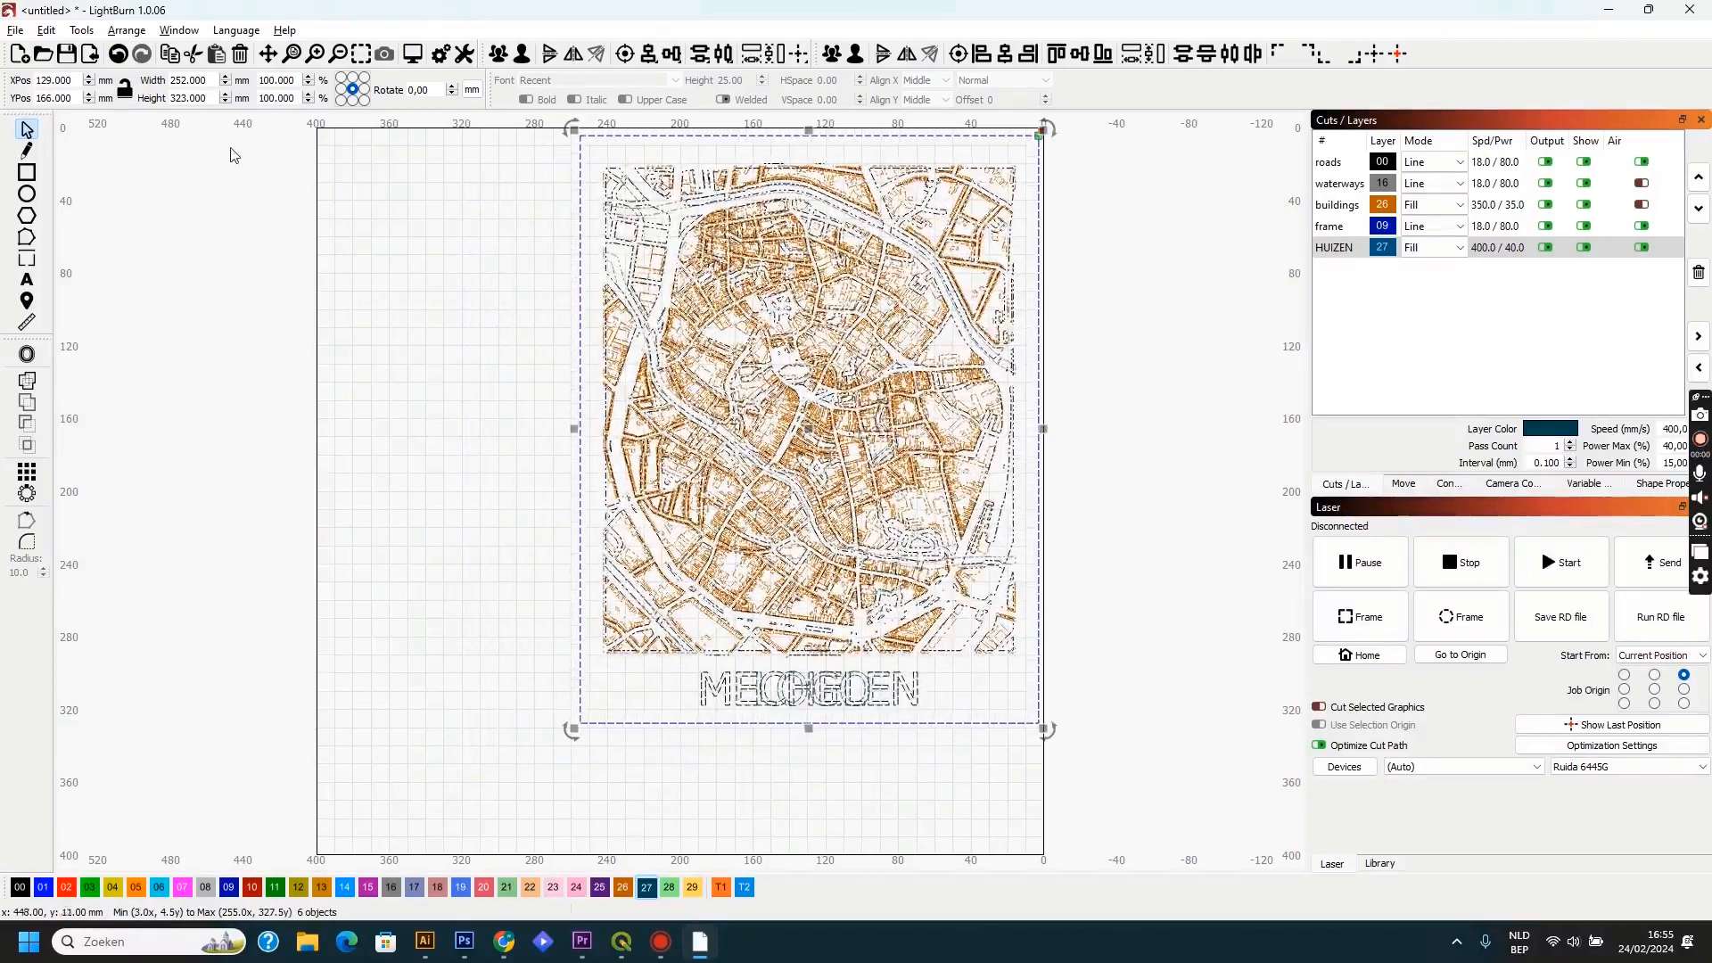
pyautogui.click(124, 89)
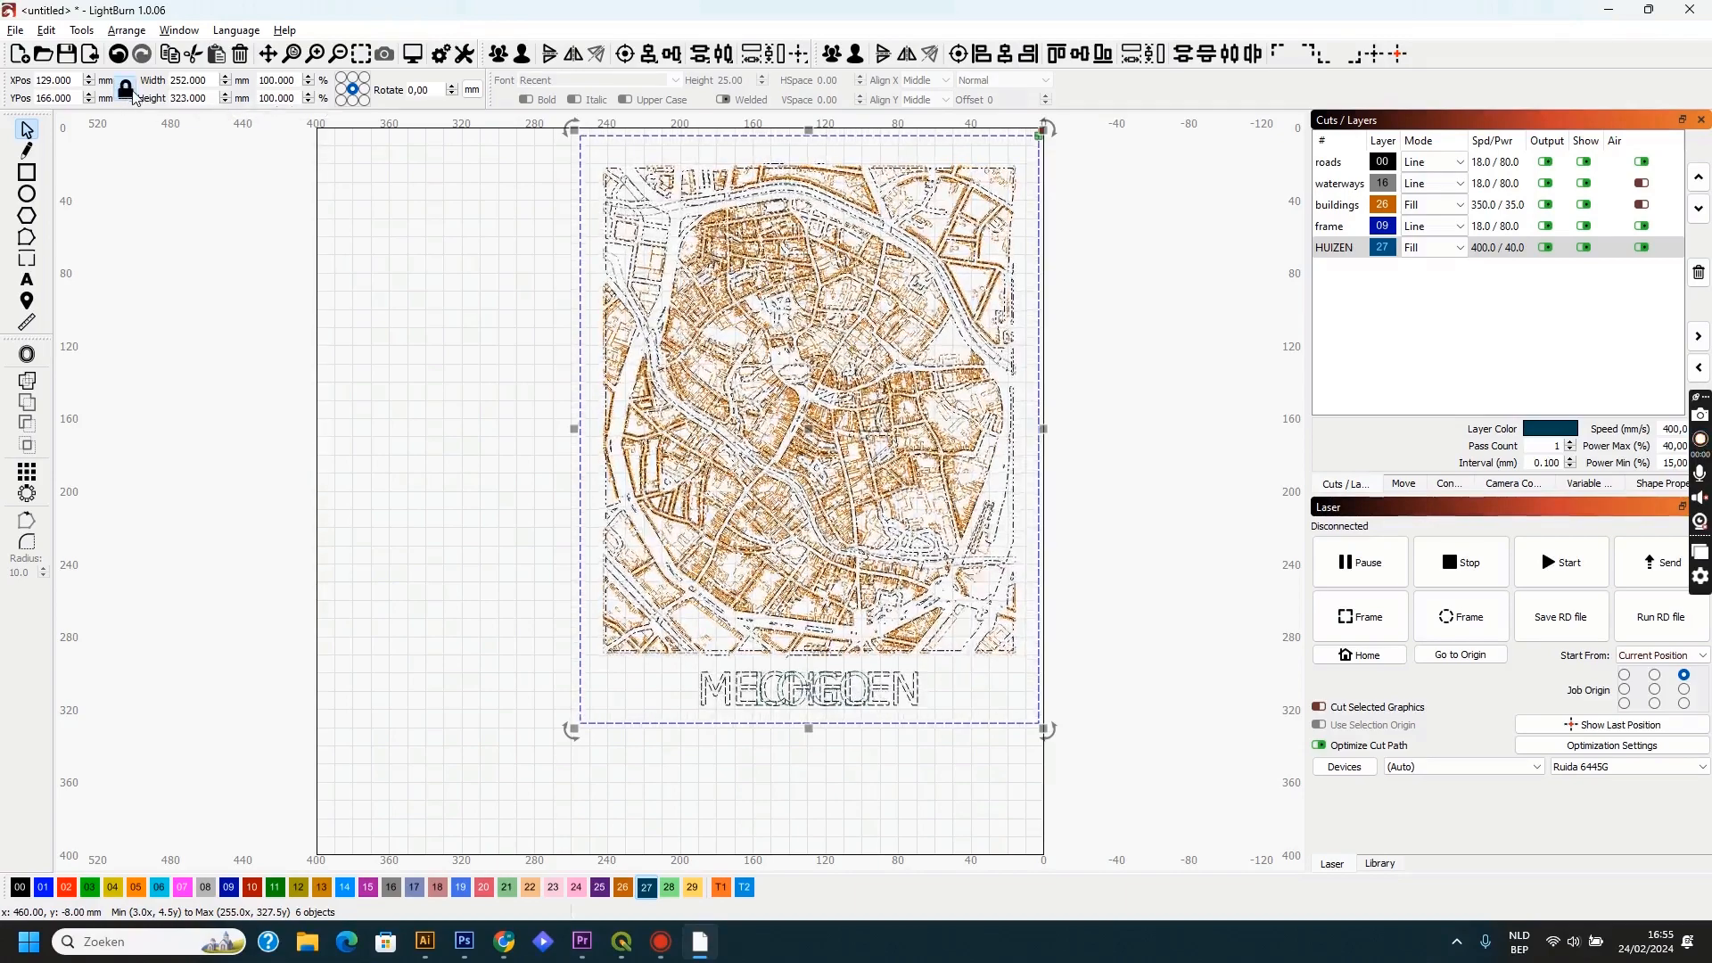
pyautogui.doubleClick(190, 94)
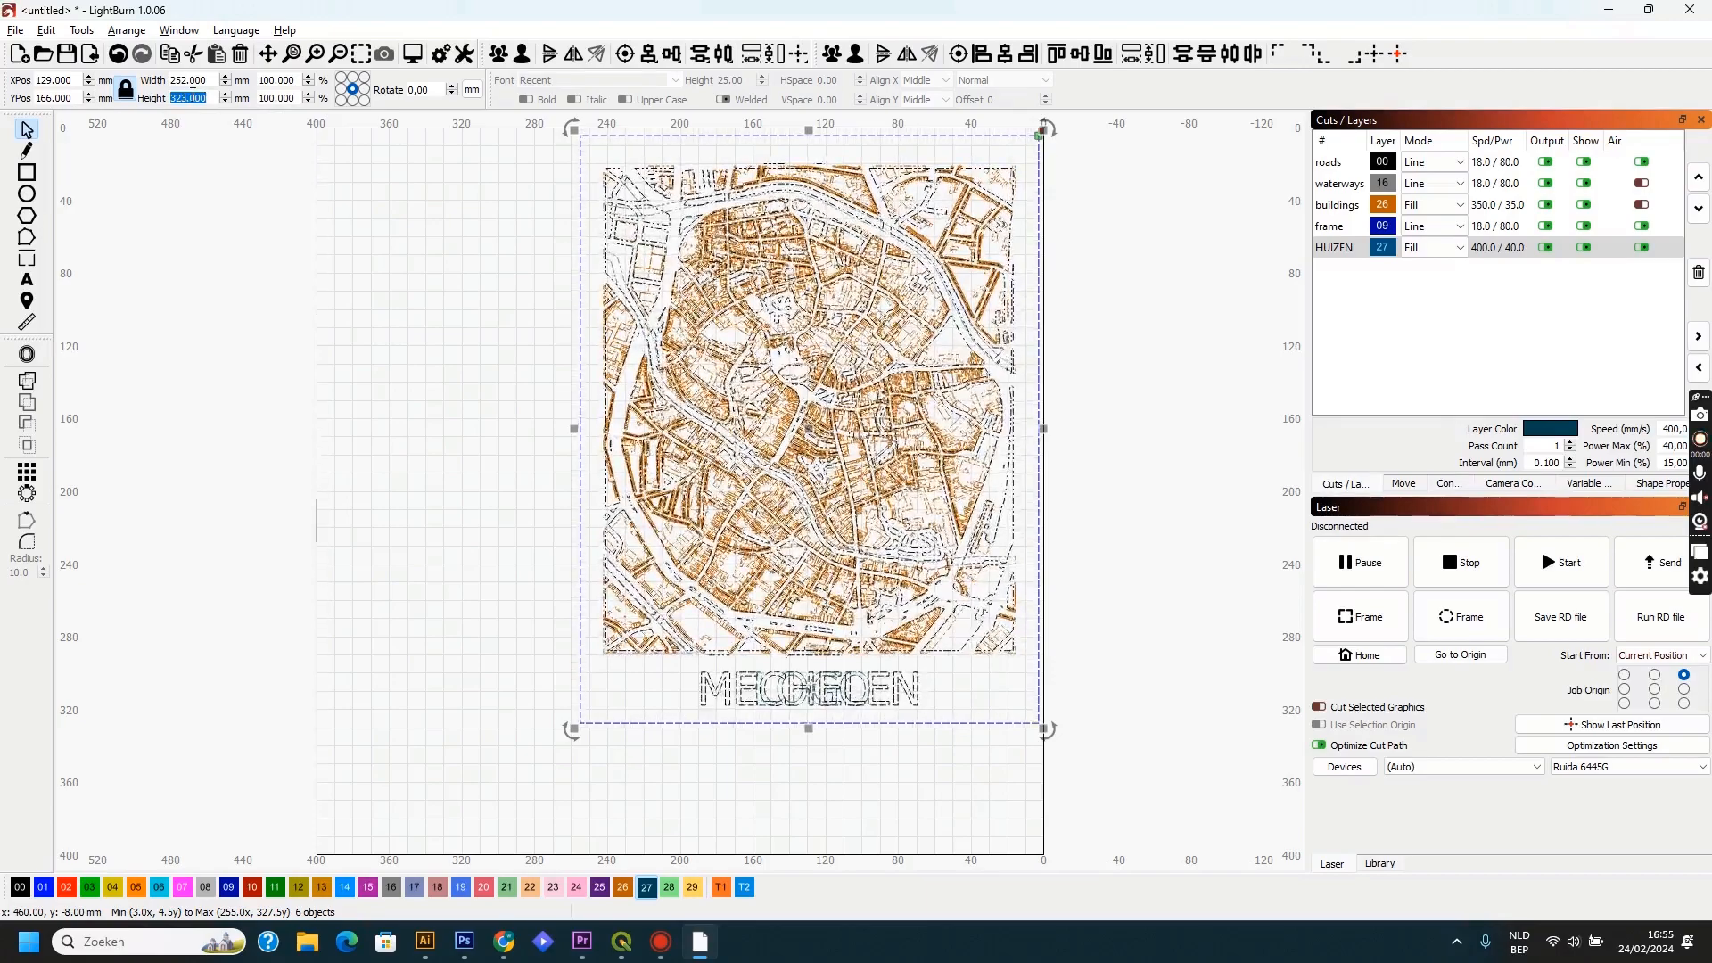
pyautogui.write('3')
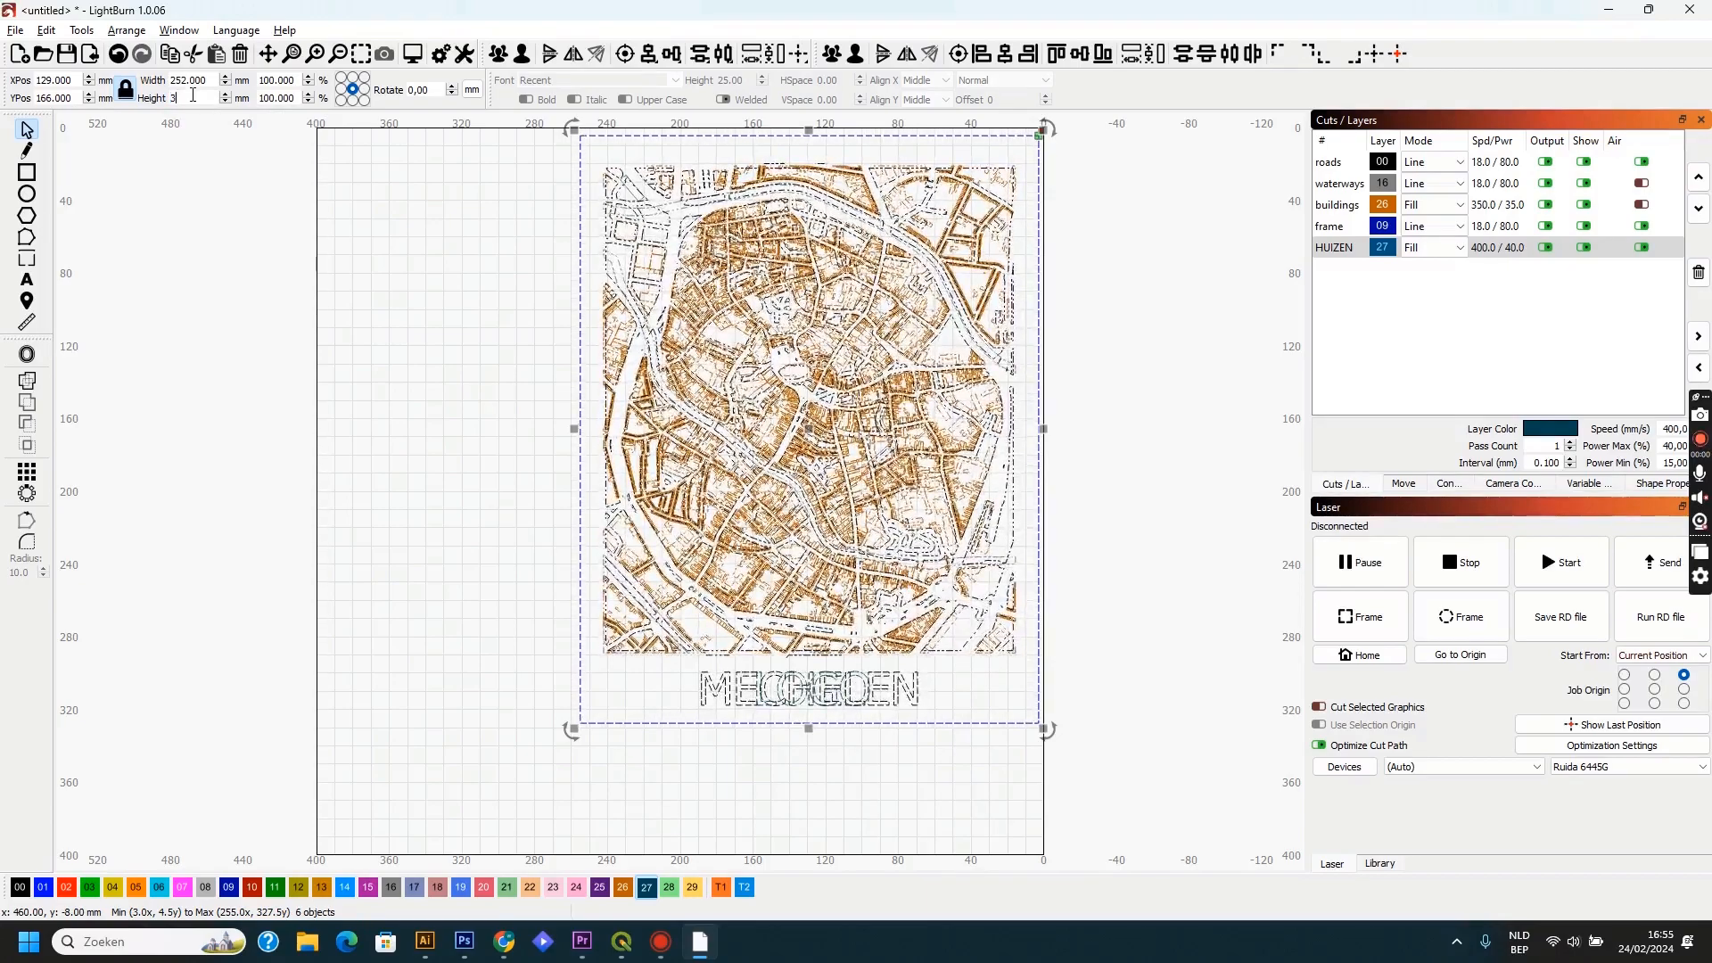
pyautogui.write('90')
pyautogui.press('Return')
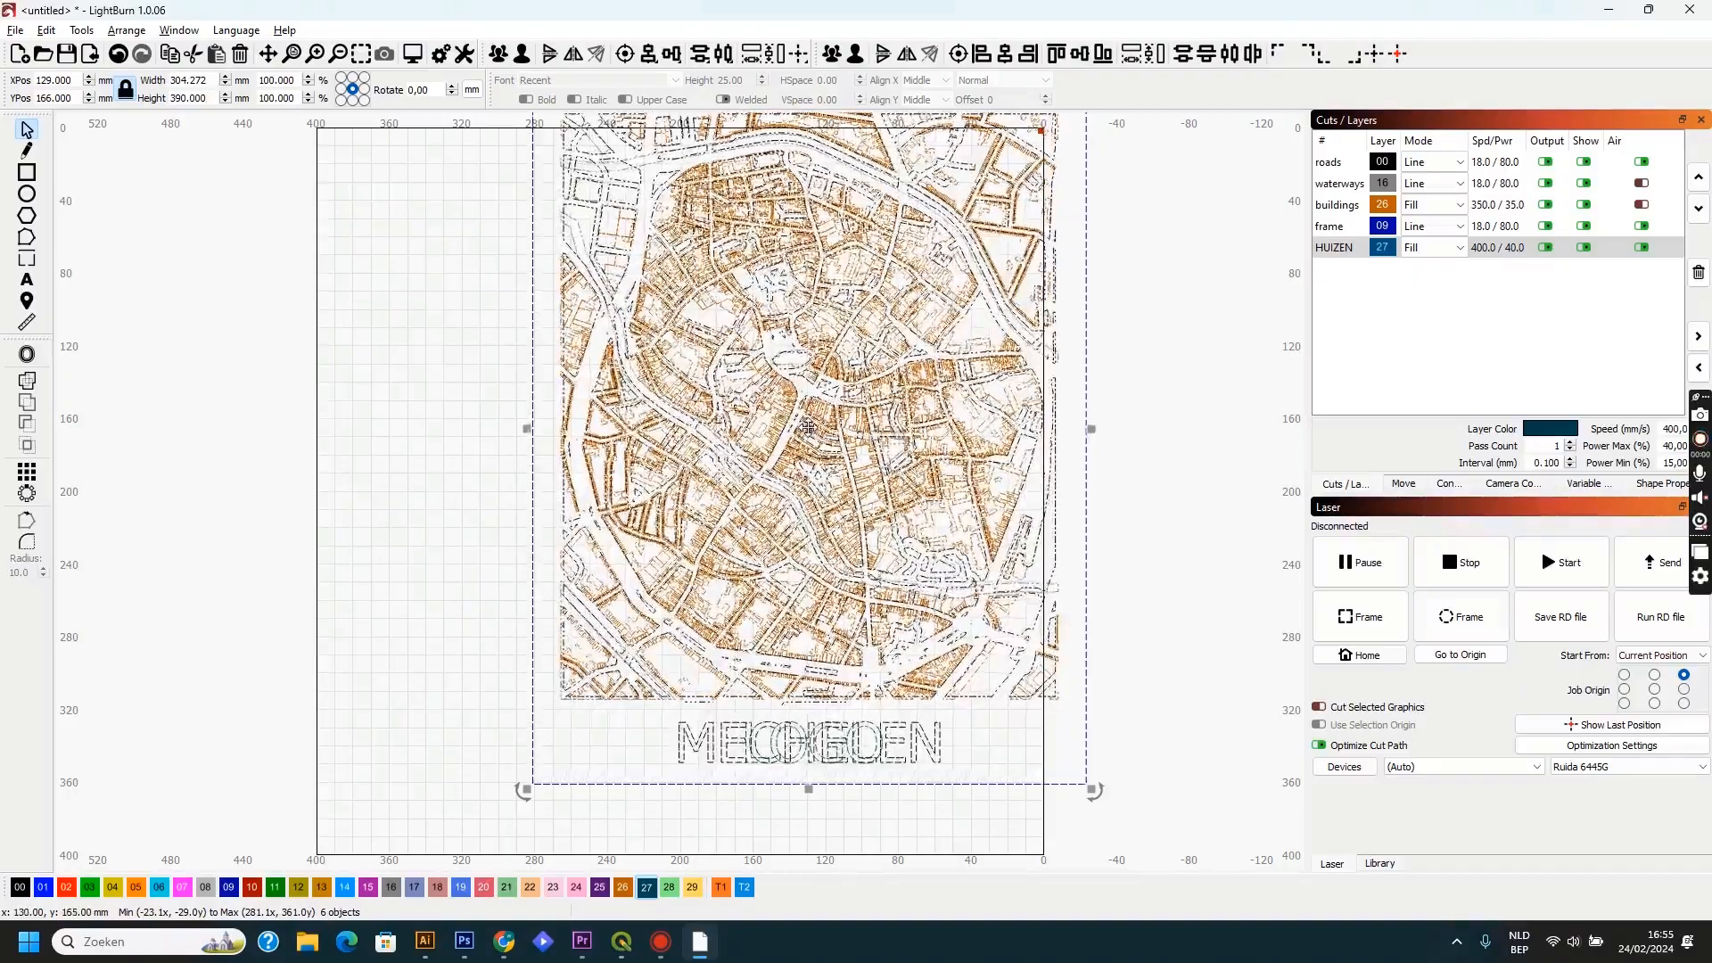
# Step: Move the enlarged design back inside the work area, to about X 156, Y 199 mm
pyautogui.moveTo(808, 428); pyautogui.dragTo(762, 495)
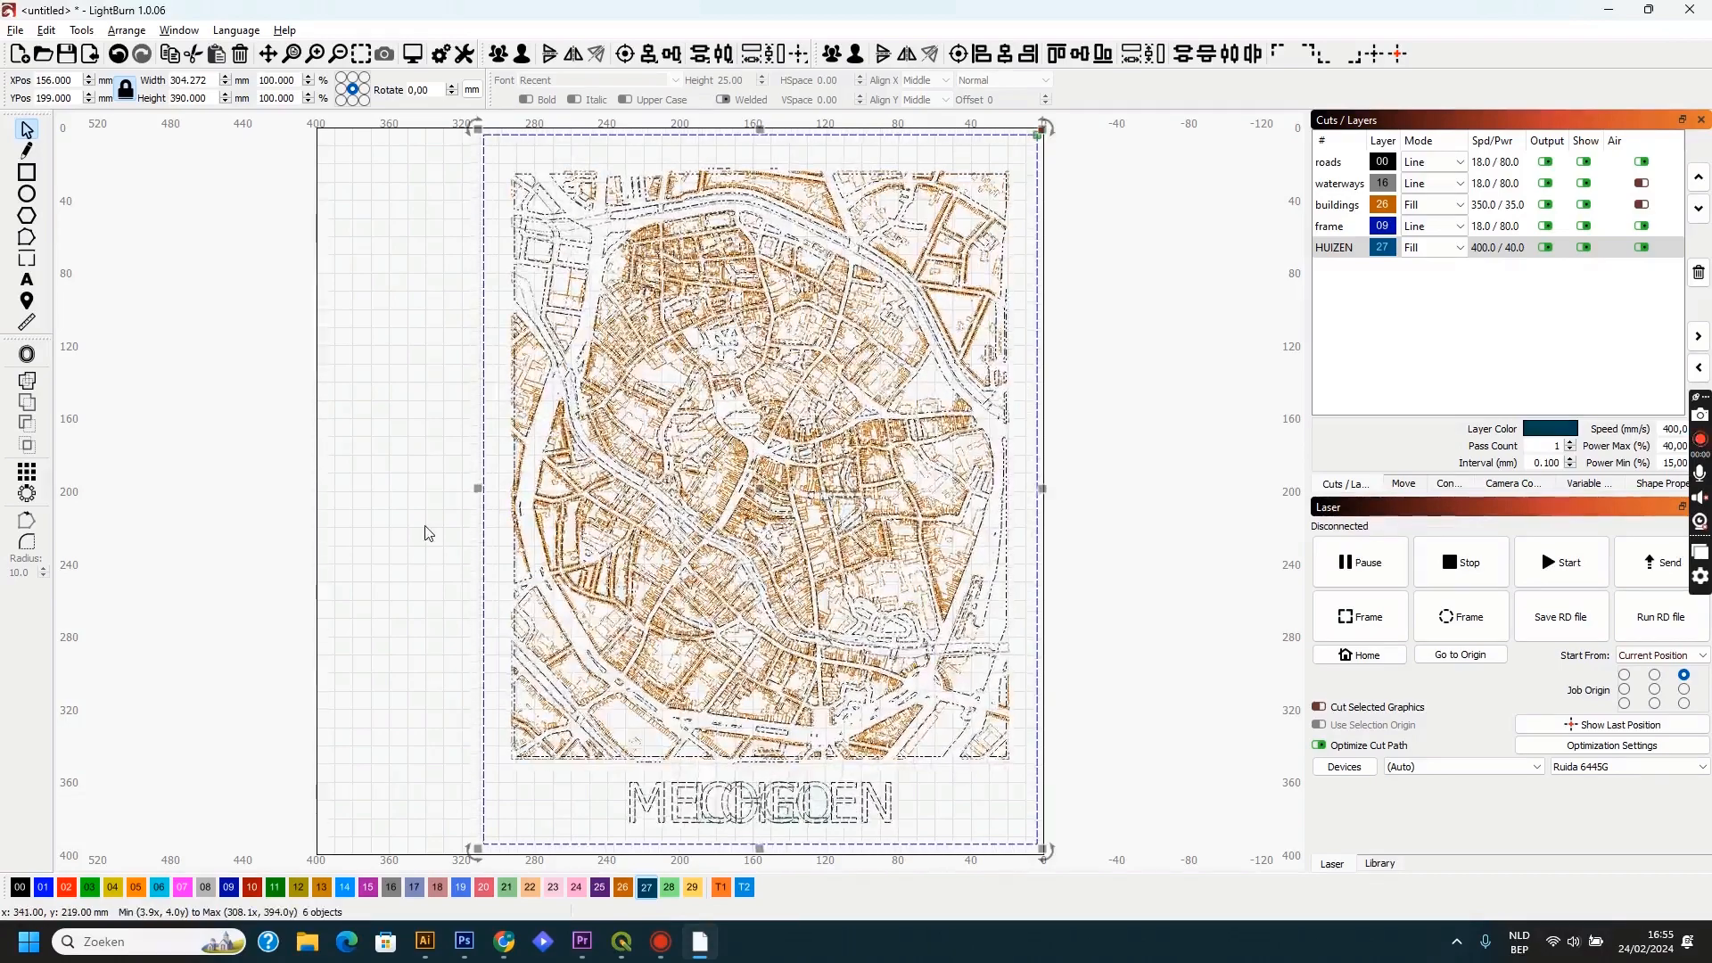
pyautogui.click(427, 530)
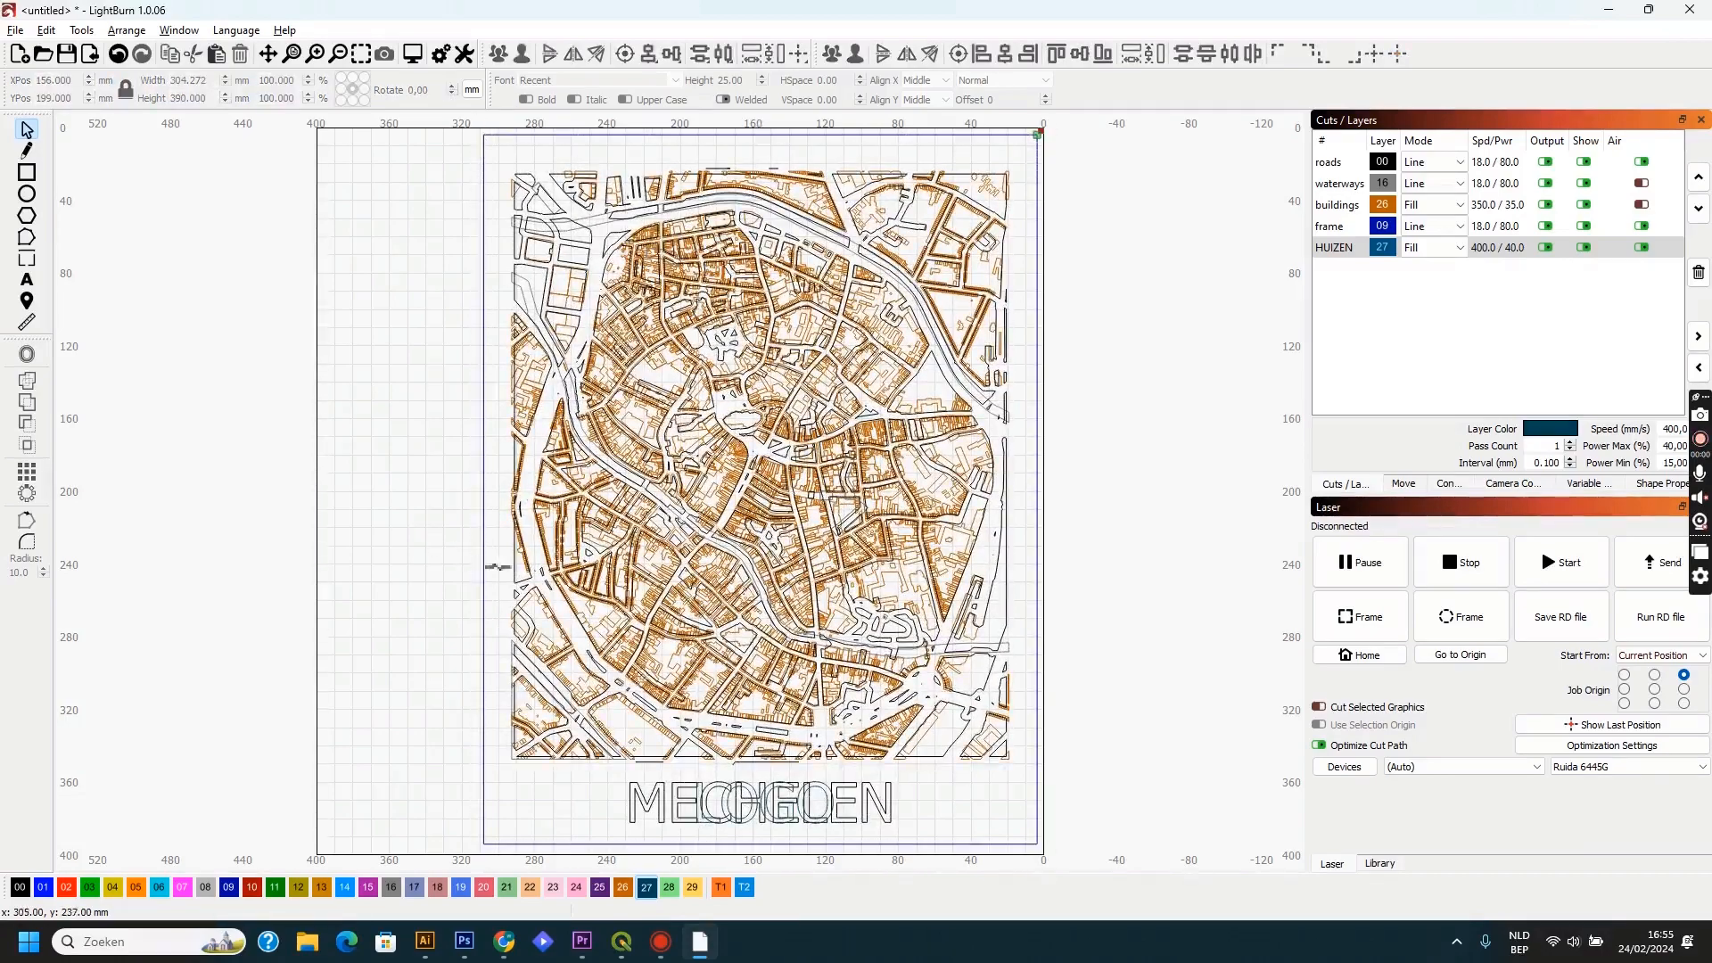
pyautogui.scroll(-1, 701, 563)
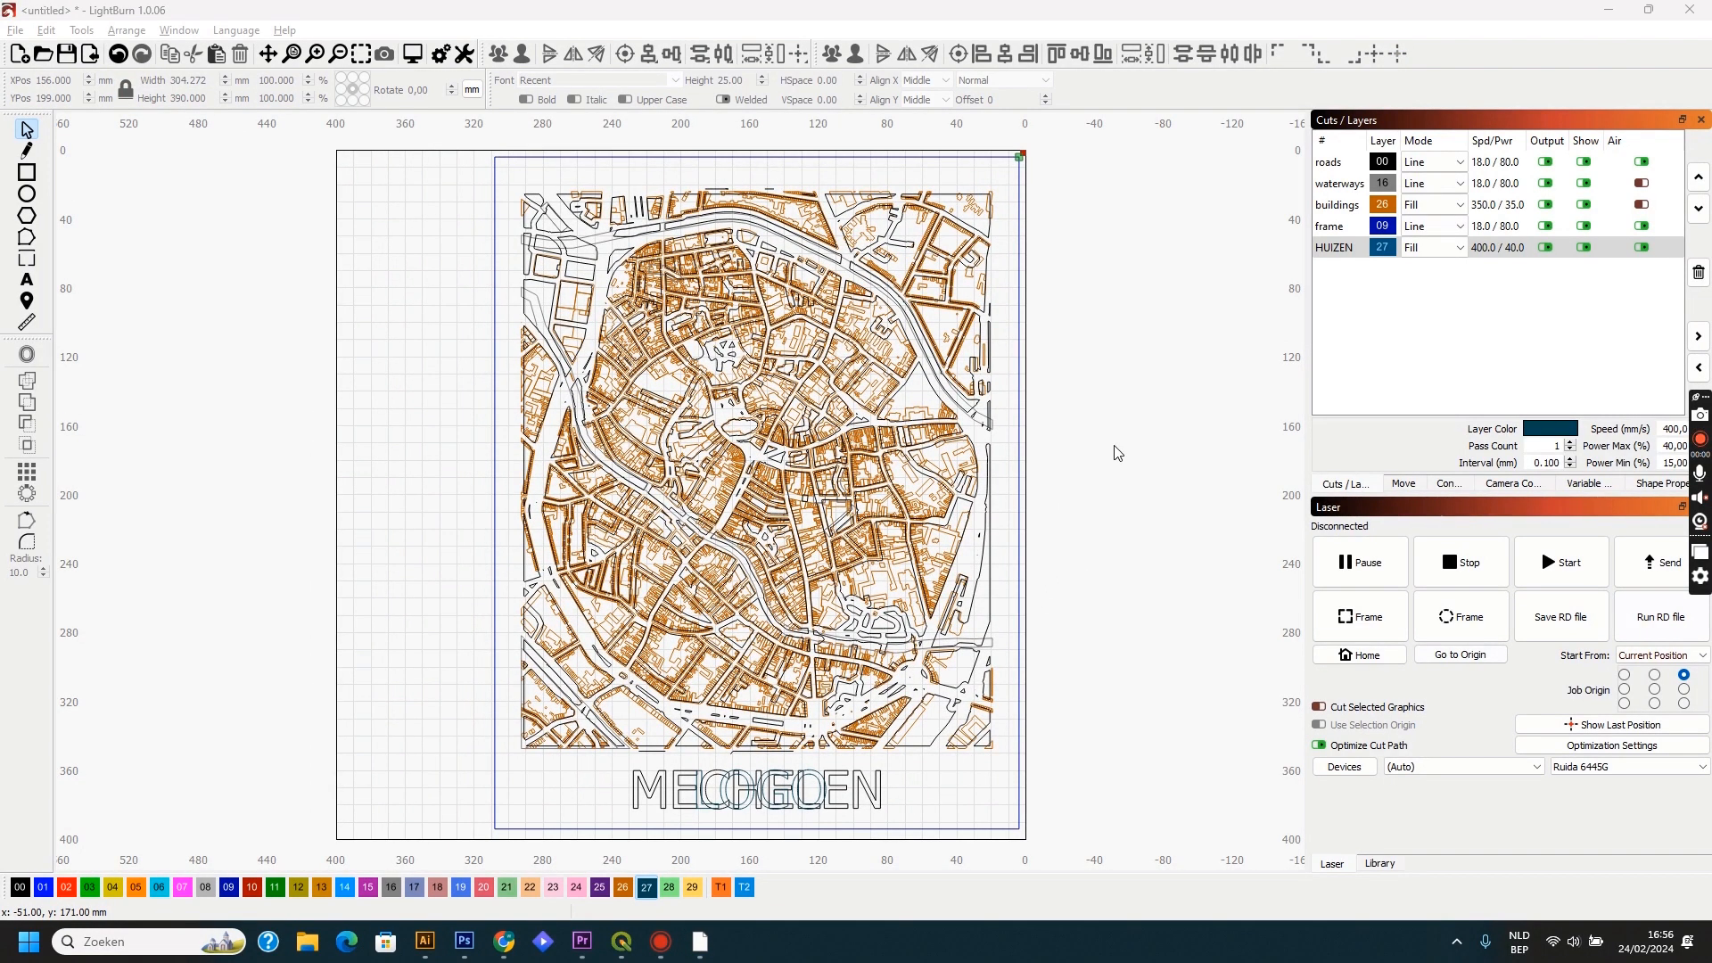
# Step: Move the frame layer to the end of the cut order and rename layer 27 as logo
pyautogui.click(1495, 234)
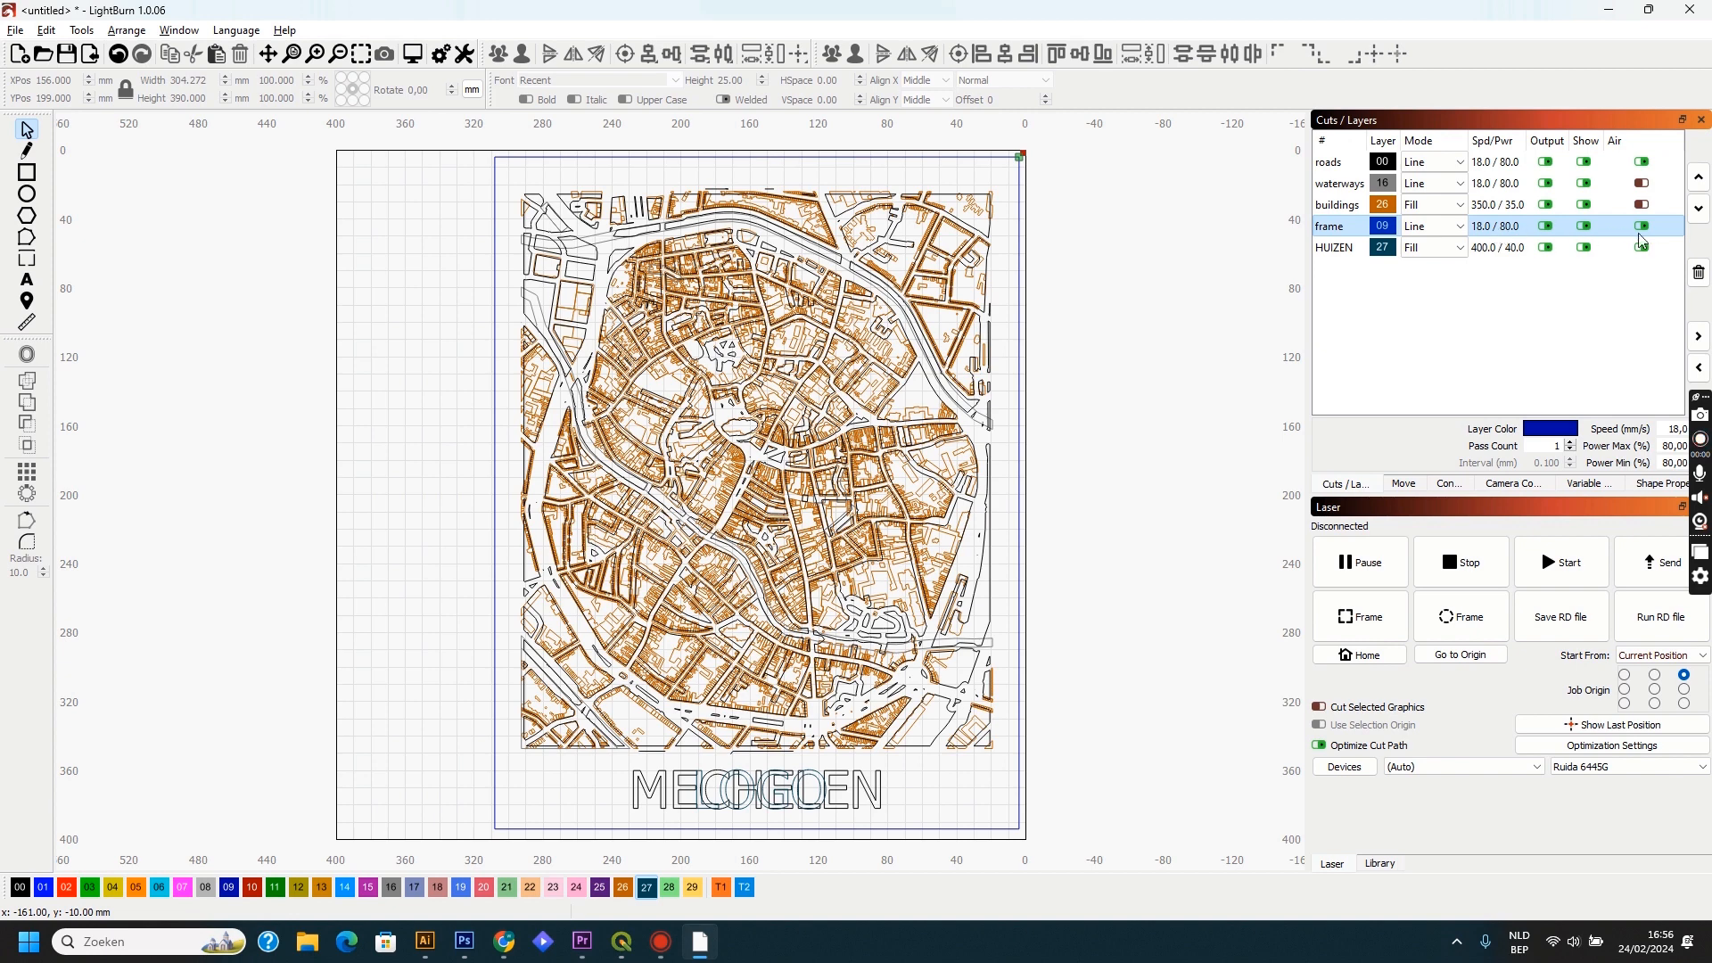
pyautogui.click(1700, 211)
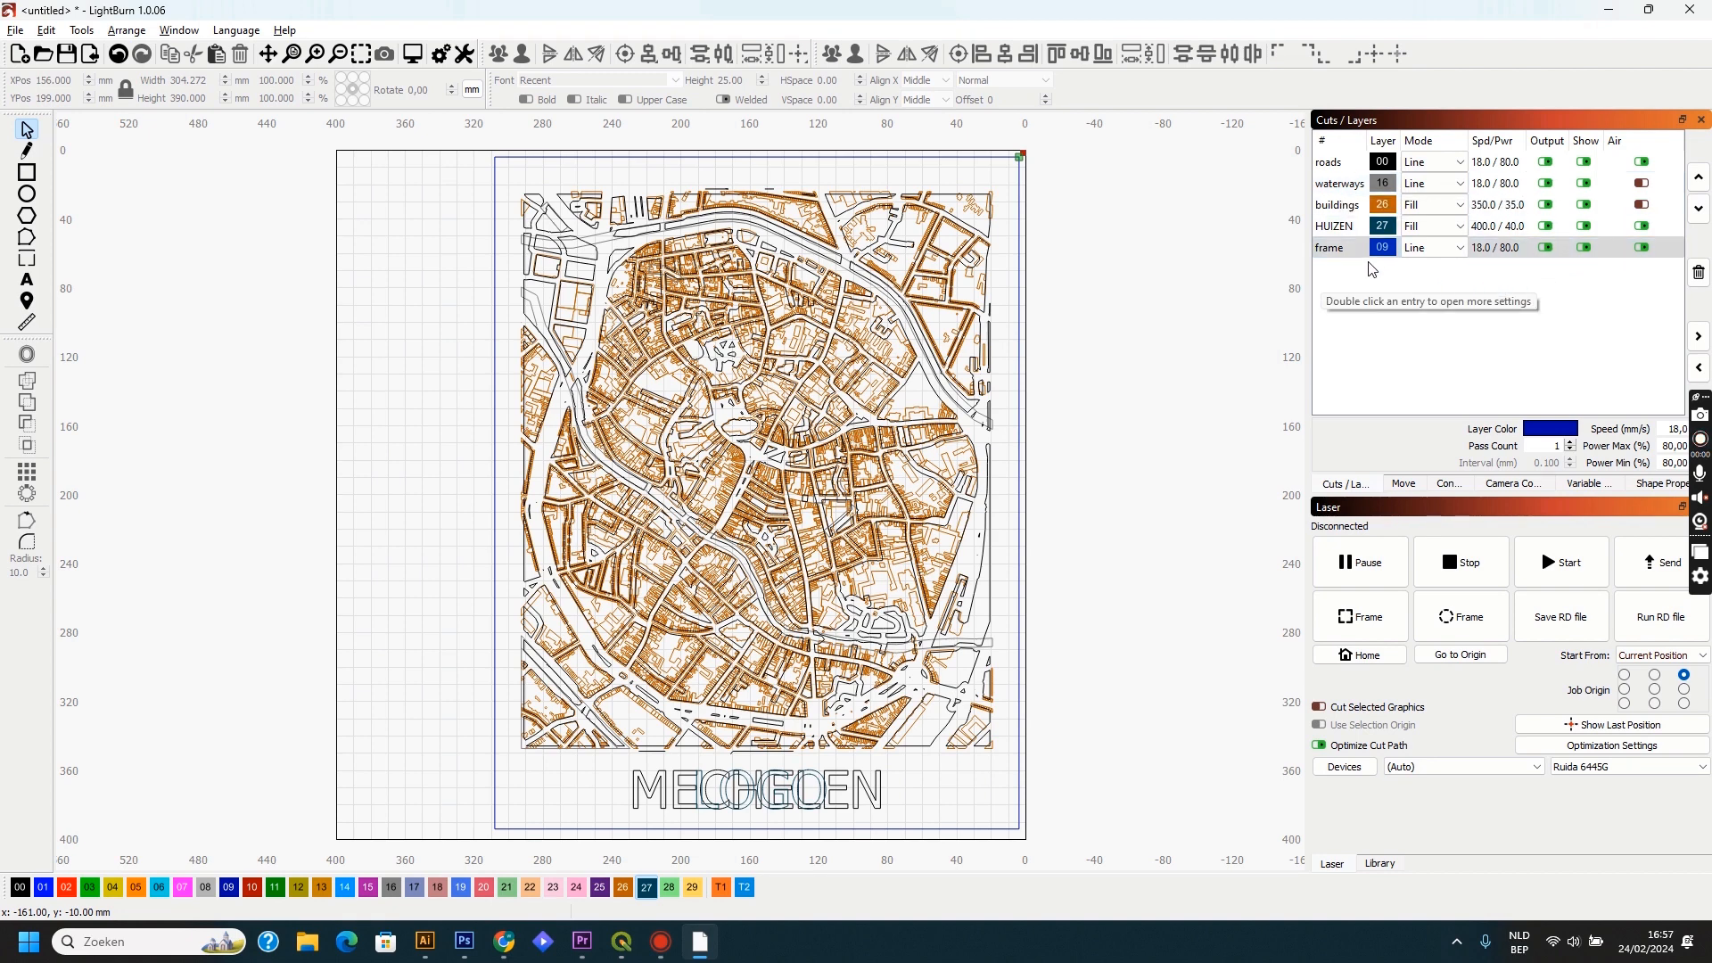
pyautogui.doubleClick(1338, 237)
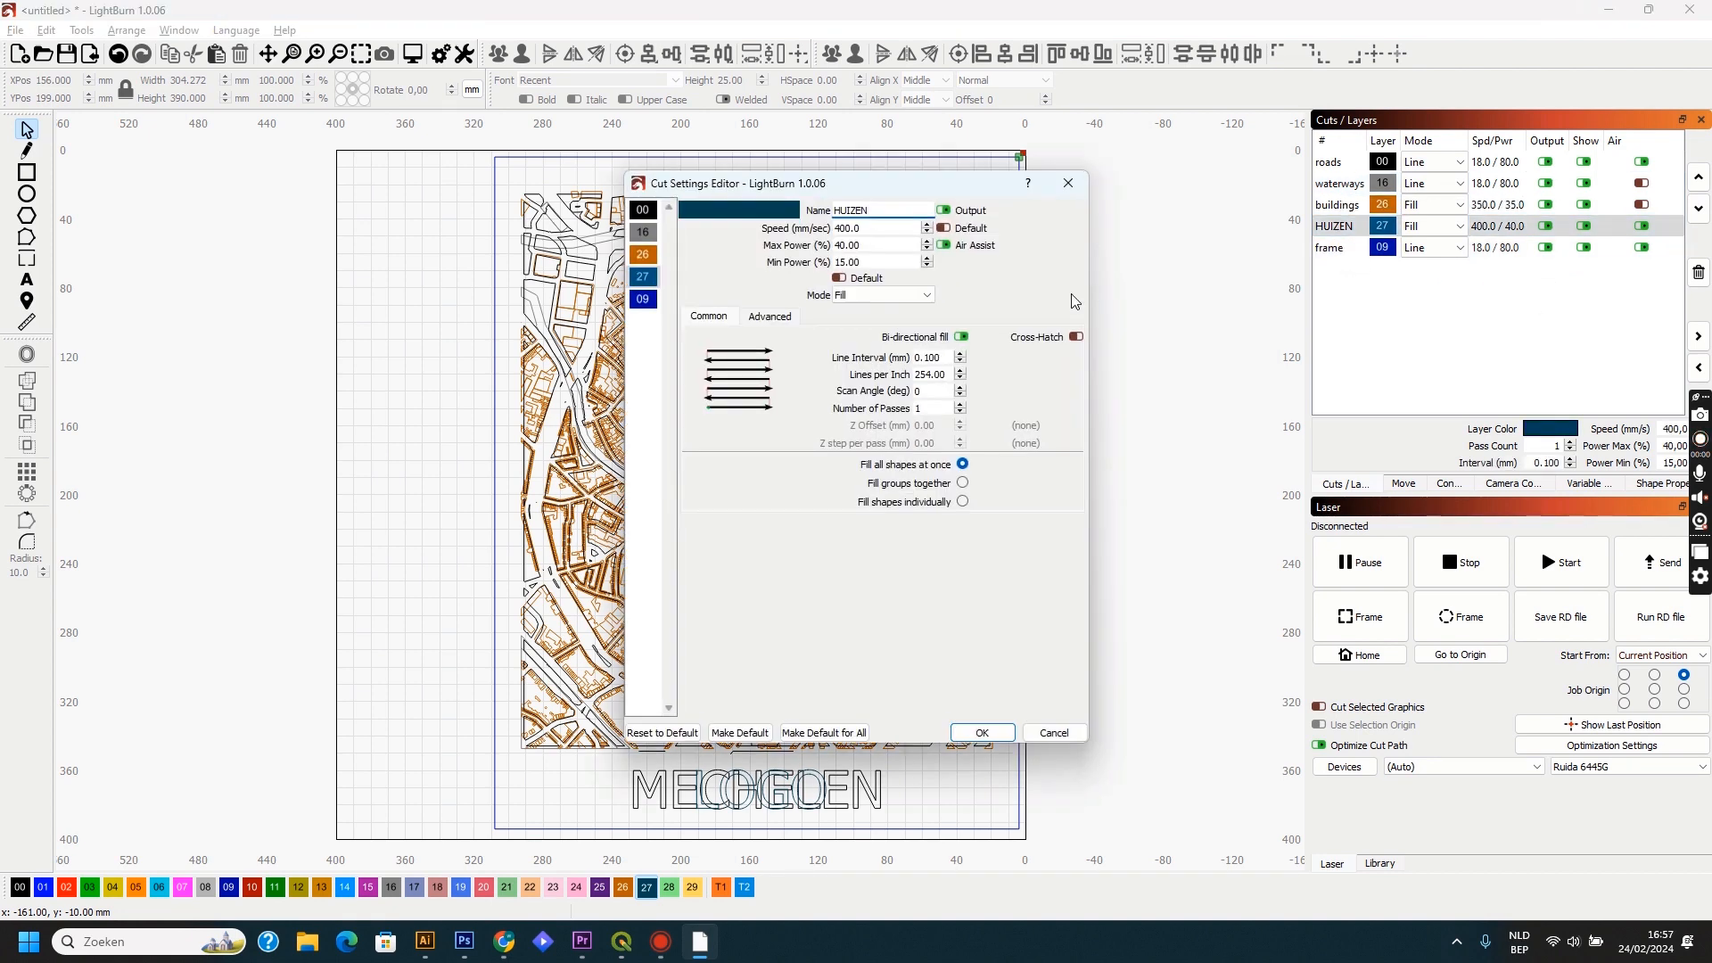
pyautogui.doubleClick(877, 212)
pyautogui.write('logo')
pyautogui.press('Return')
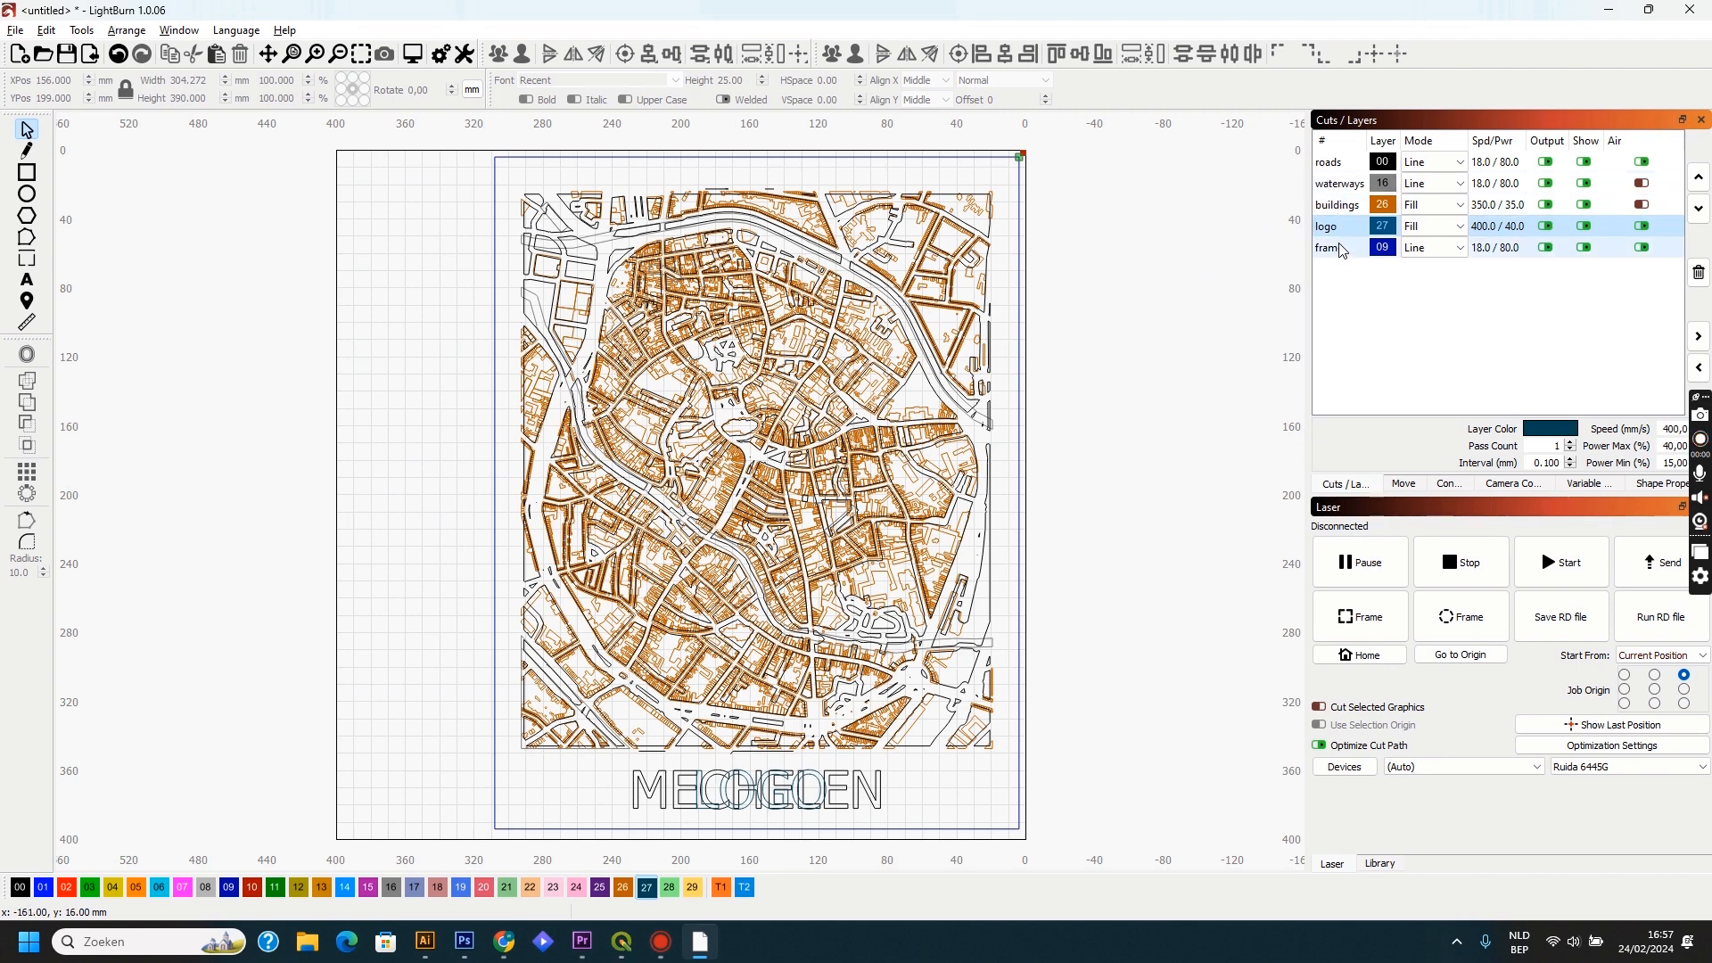
# Step: Enable air assist for the buildings and waterways layers
pyautogui.click(1641, 204)
pyautogui.click(1641, 184)
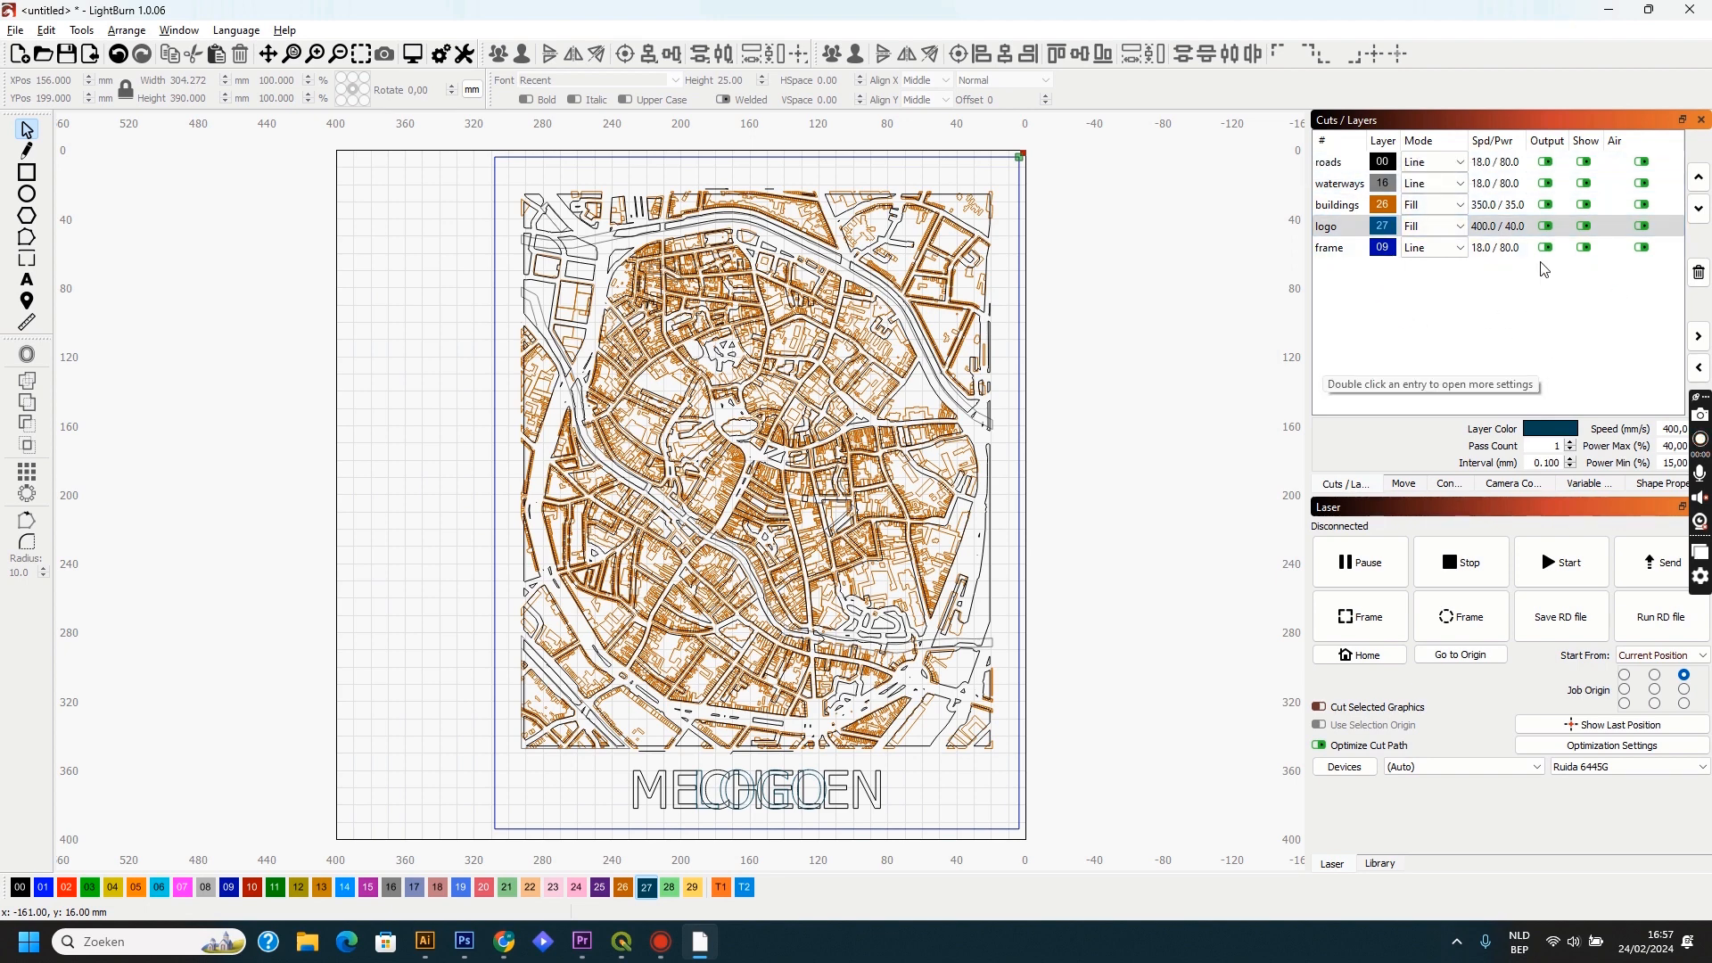
# Step: Disable output and visibility for the waterways, buildings and logo layers, keeping only roads and frame active
pyautogui.click(1545, 183)
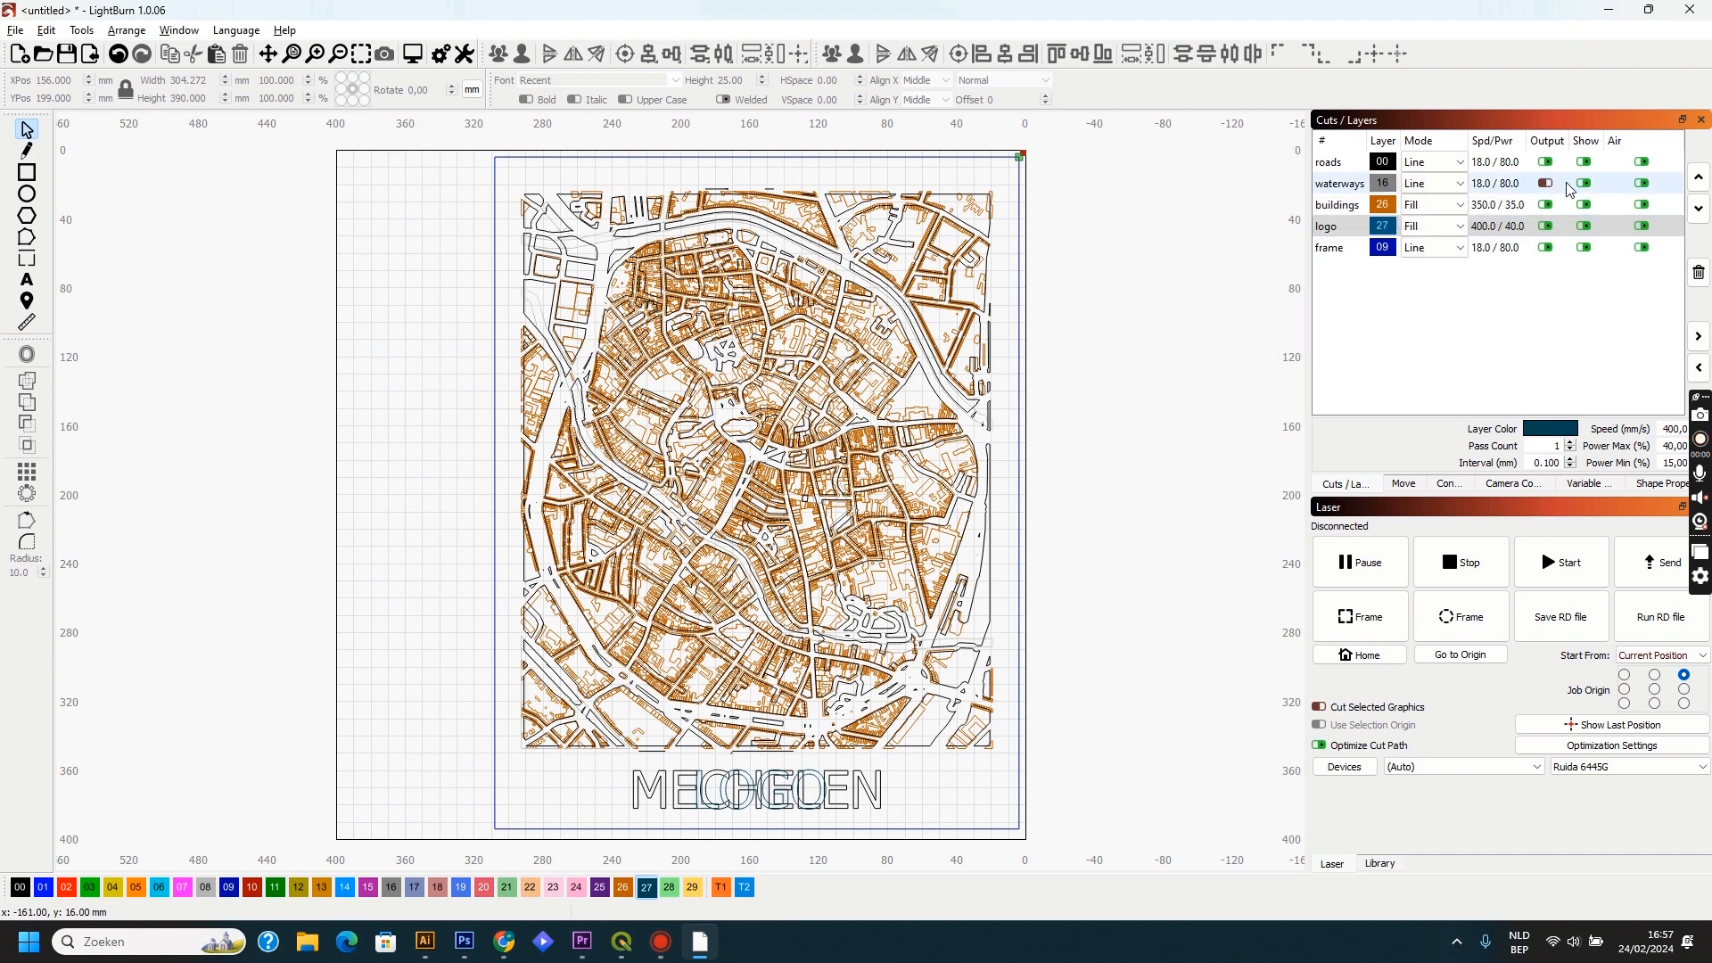
pyautogui.click(1585, 184)
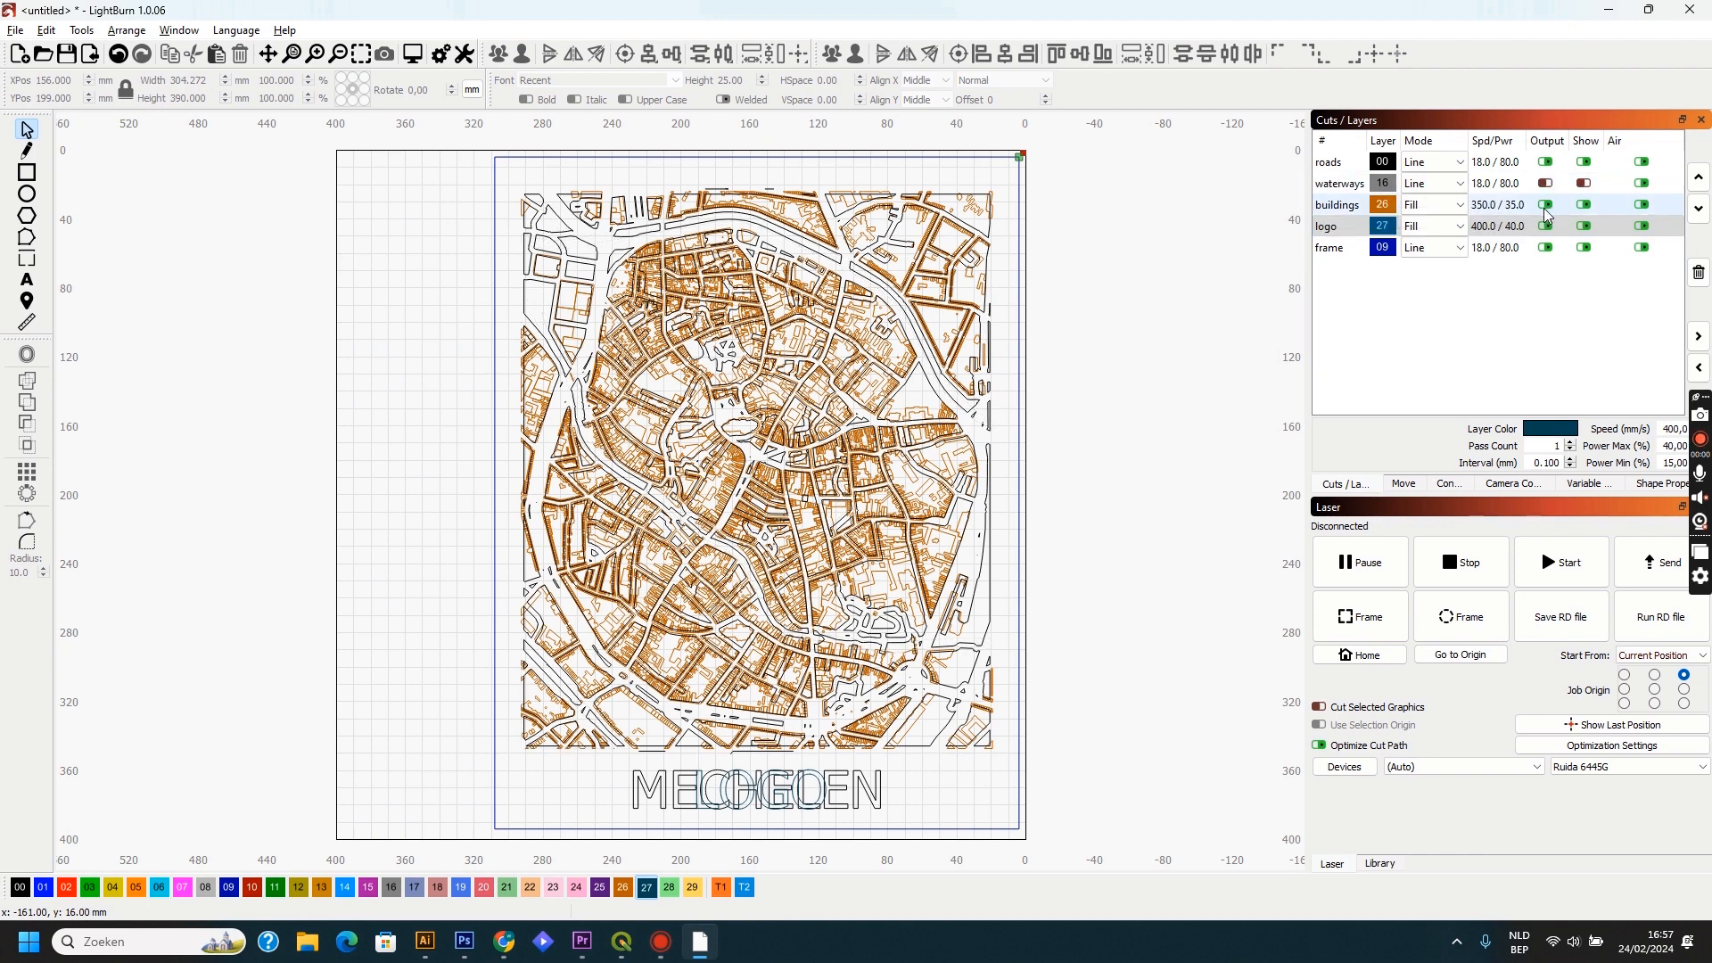
pyautogui.click(1545, 205)
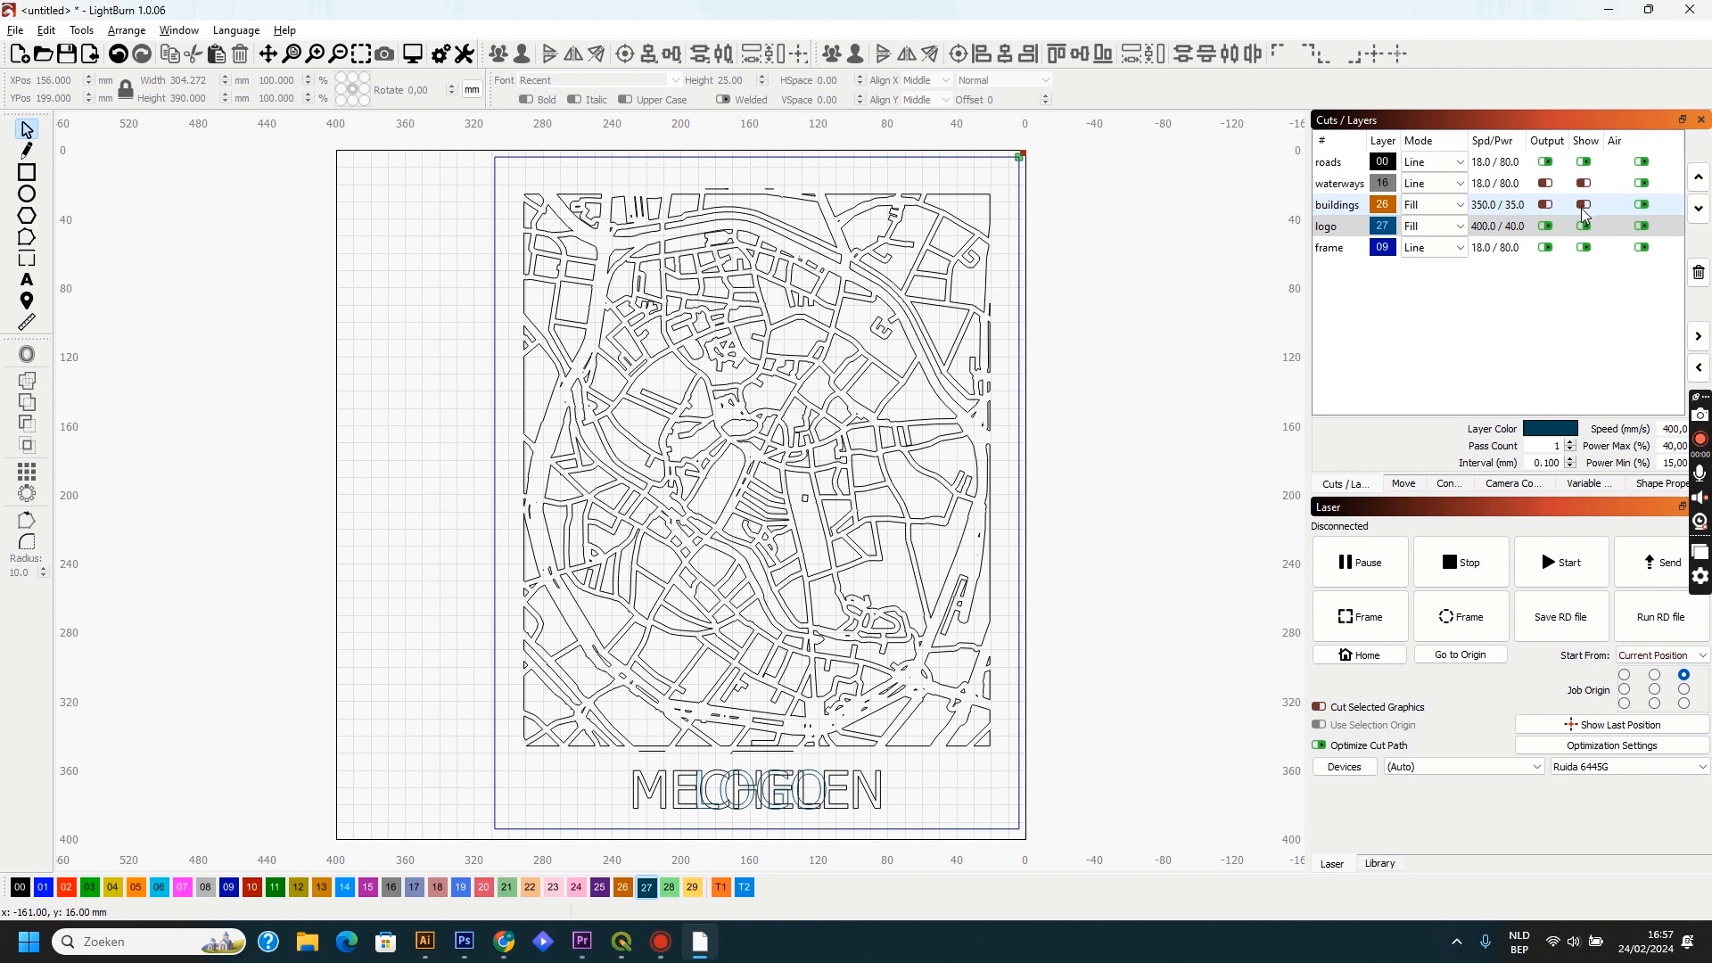
pyautogui.click(1545, 226)
pyautogui.click(1584, 226)
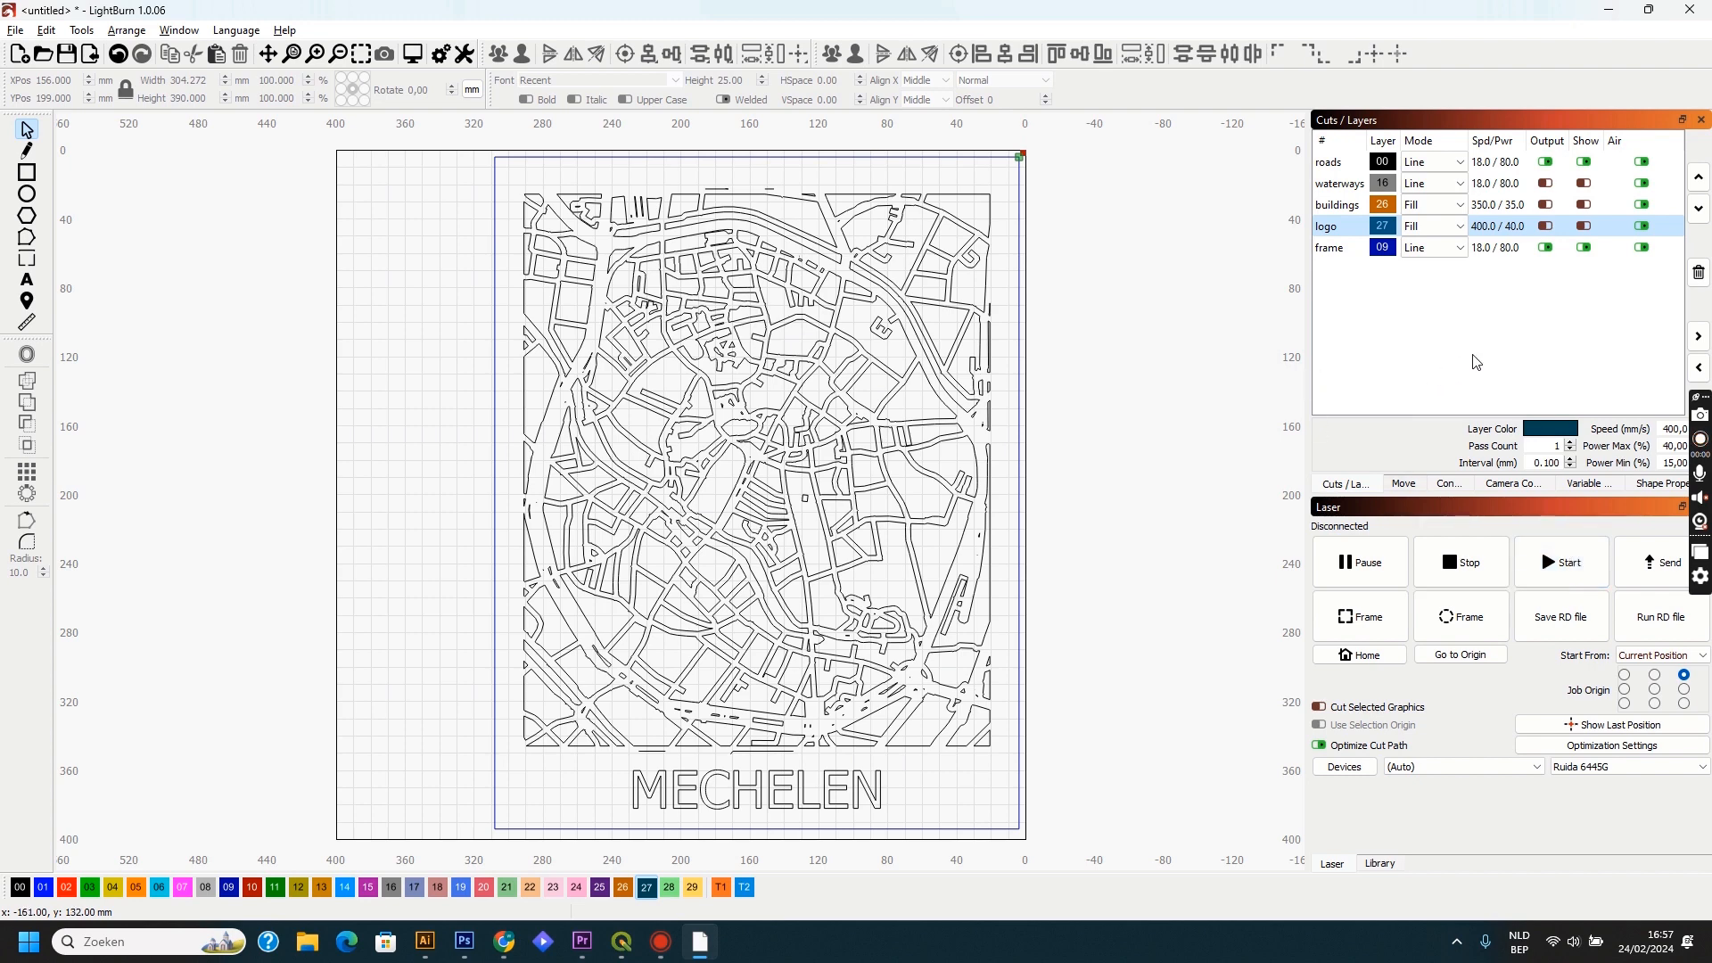
# Step: Disable output and visibility for the roads layer and enable both for the waterways and buildings layers
pyautogui.click(1547, 164)
pyautogui.click(1584, 163)
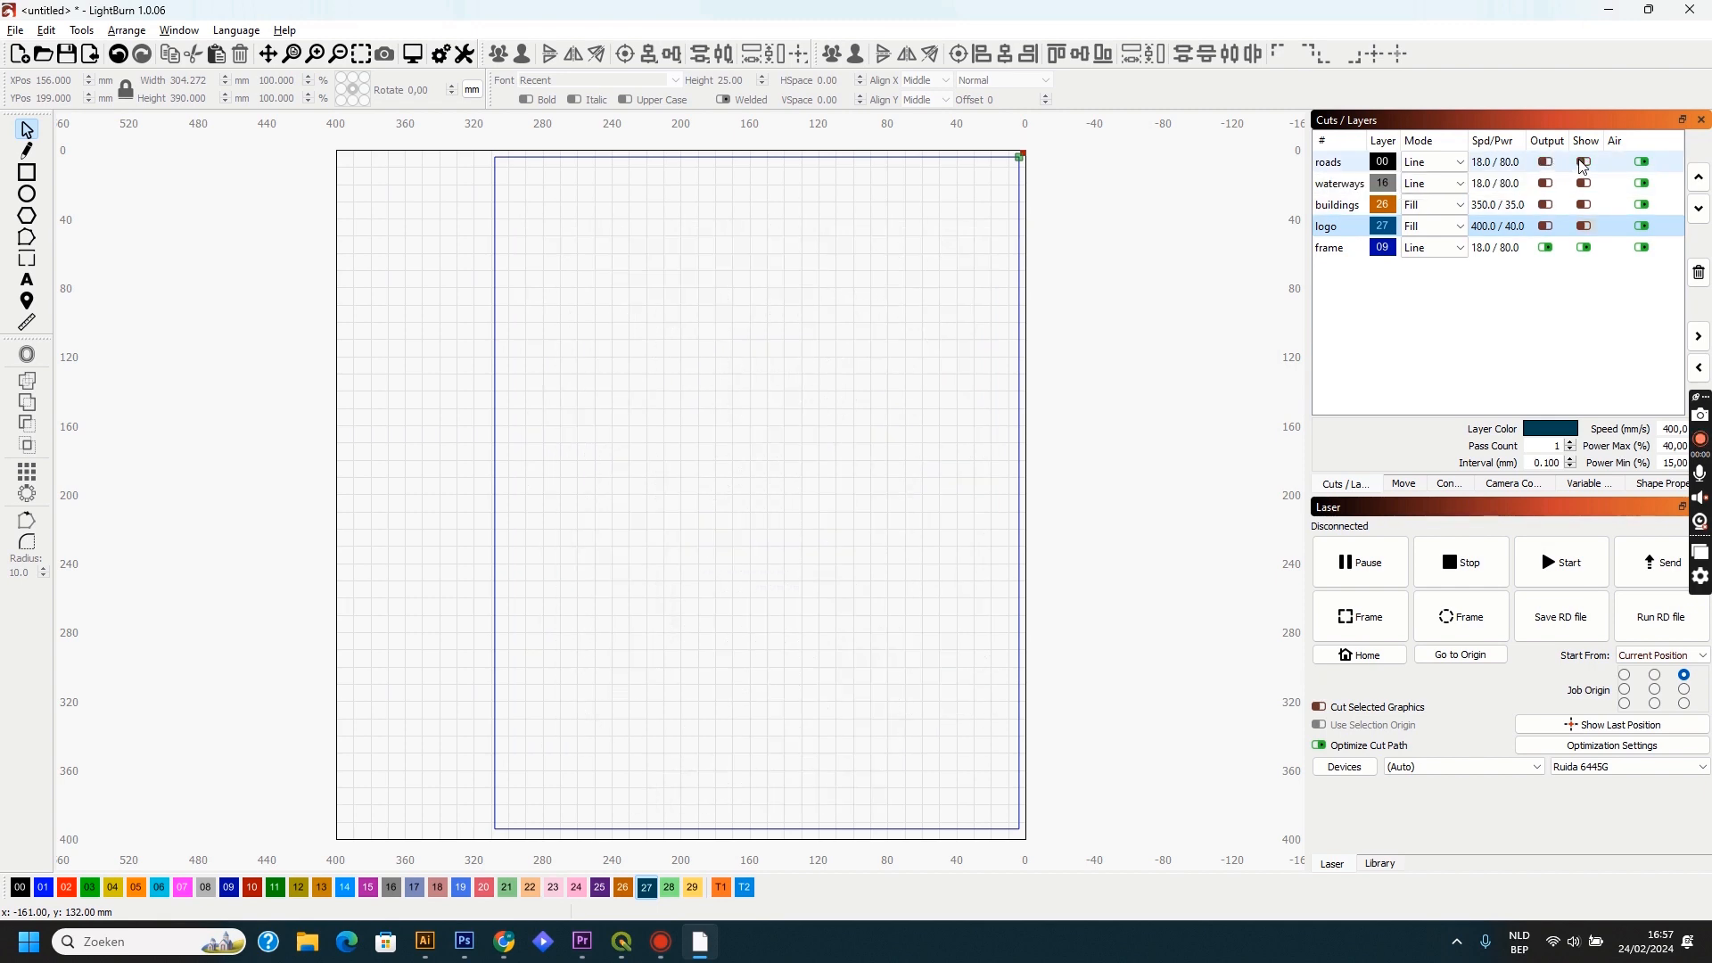
pyautogui.click(1547, 183)
pyautogui.click(1583, 184)
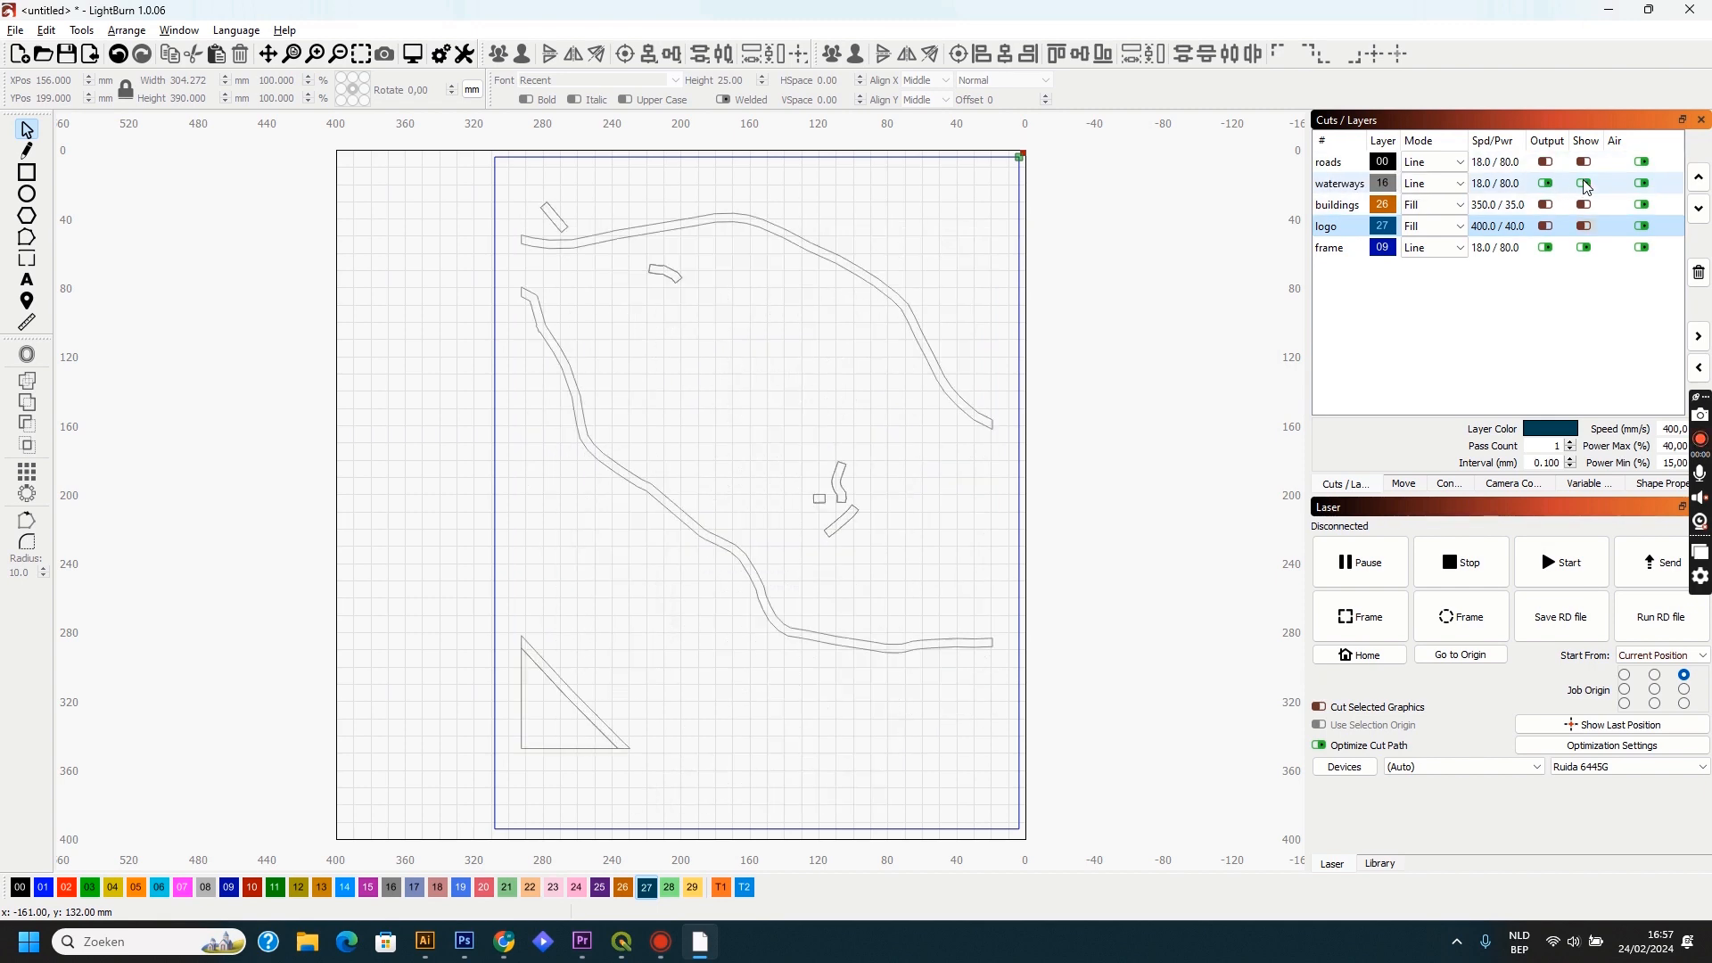
pyautogui.click(1552, 205)
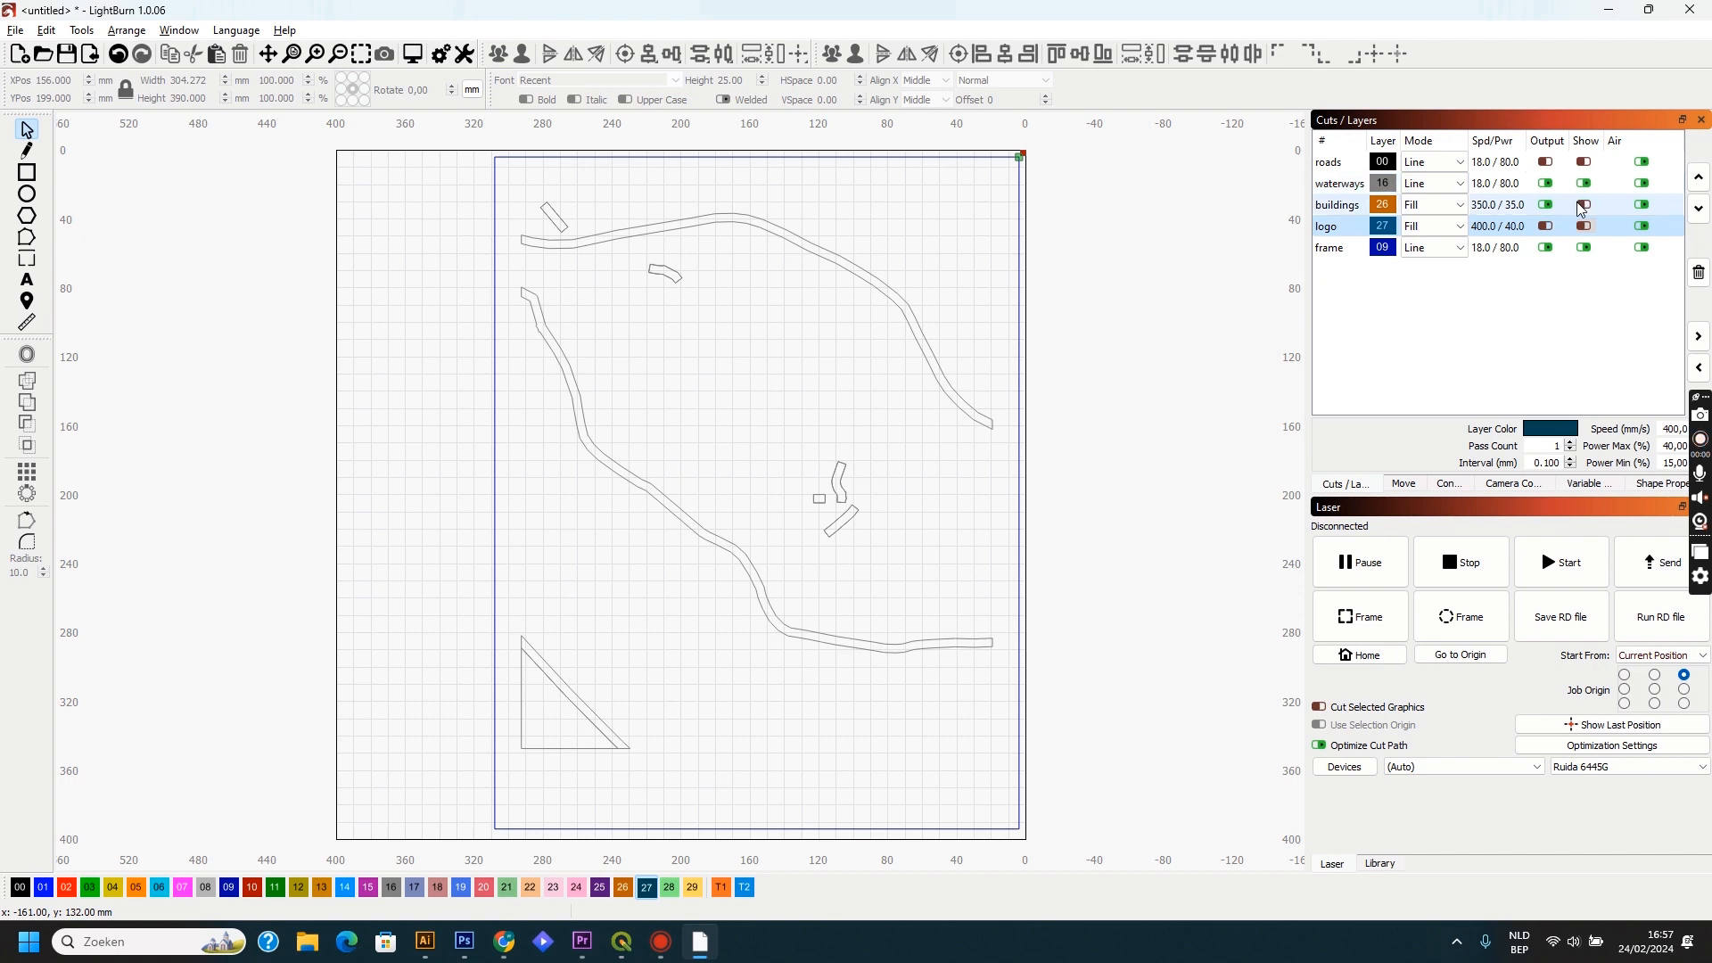
pyautogui.click(1584, 205)
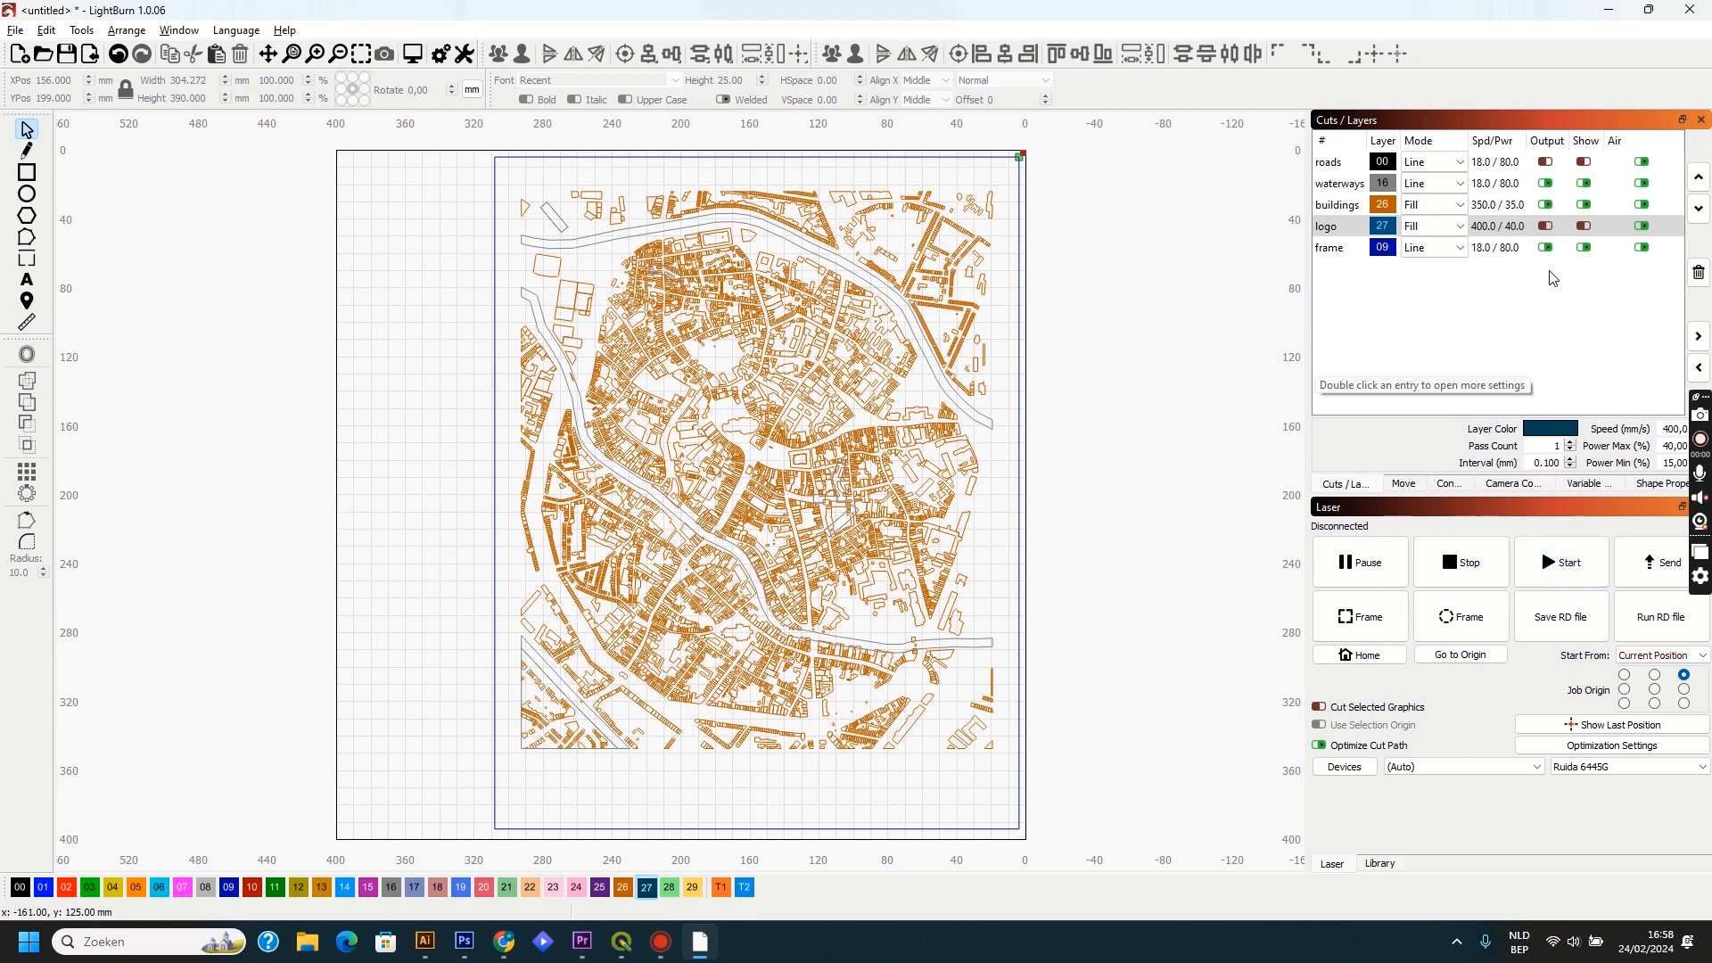
# Step: Disable output and visibility for the waterways and buildings layers and enable both for the logo layer
pyautogui.click(1545, 184)
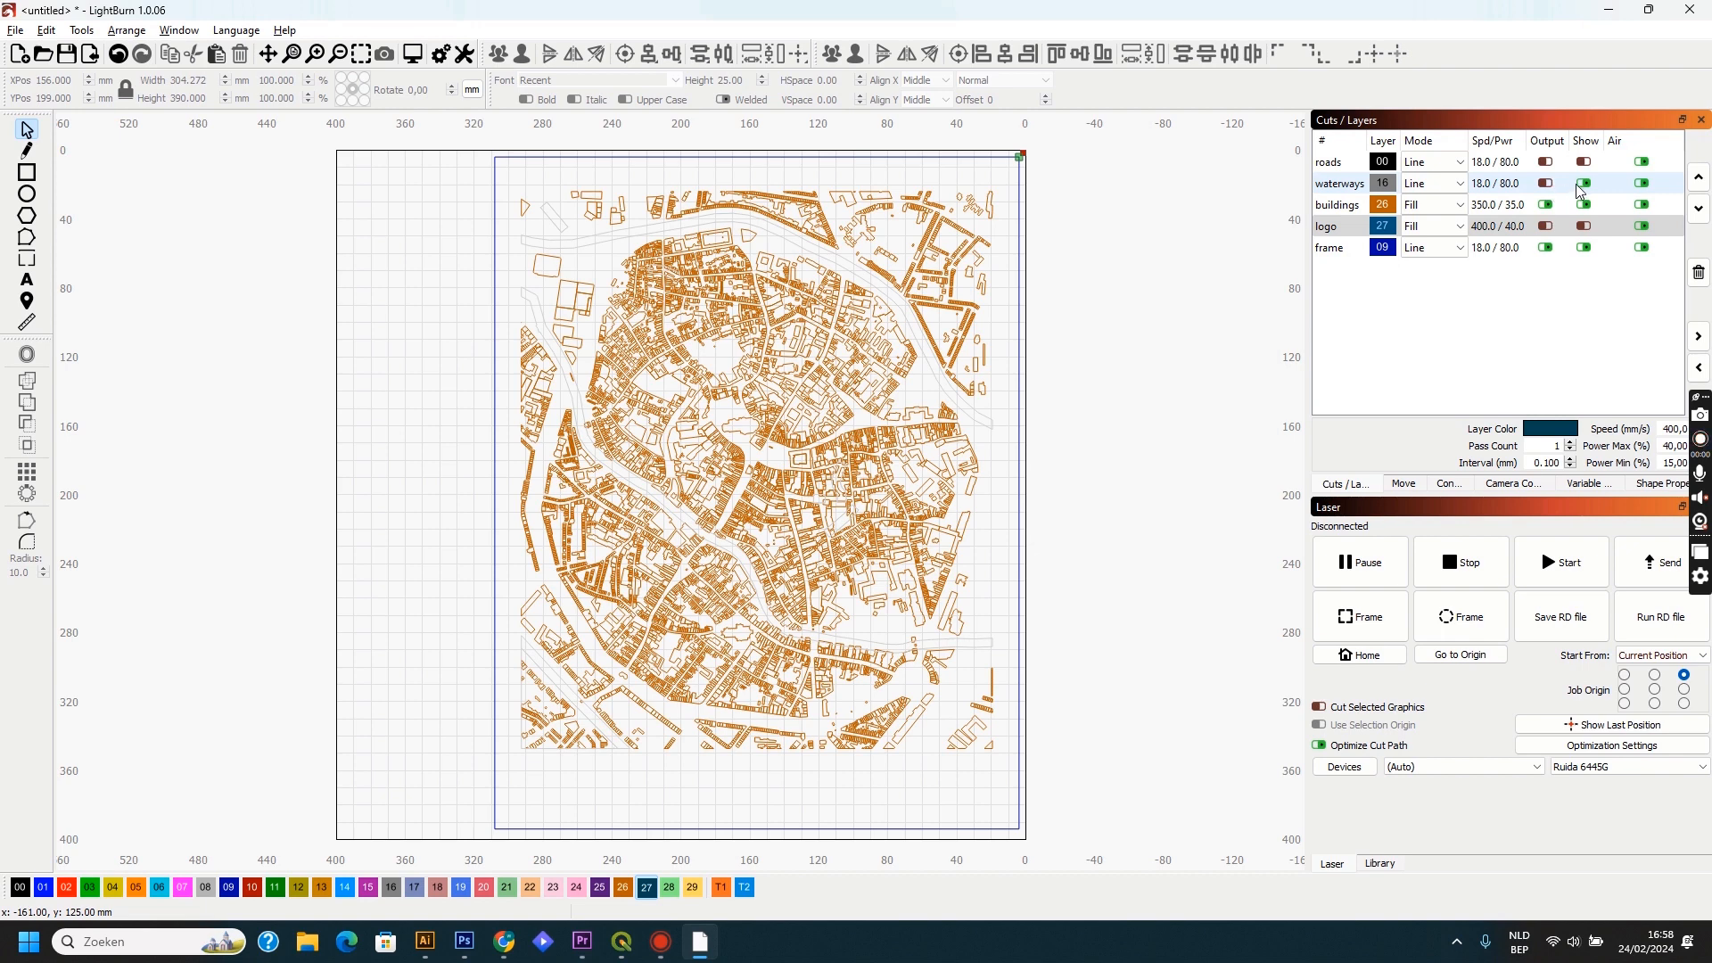
pyautogui.click(1582, 184)
pyautogui.click(1584, 206)
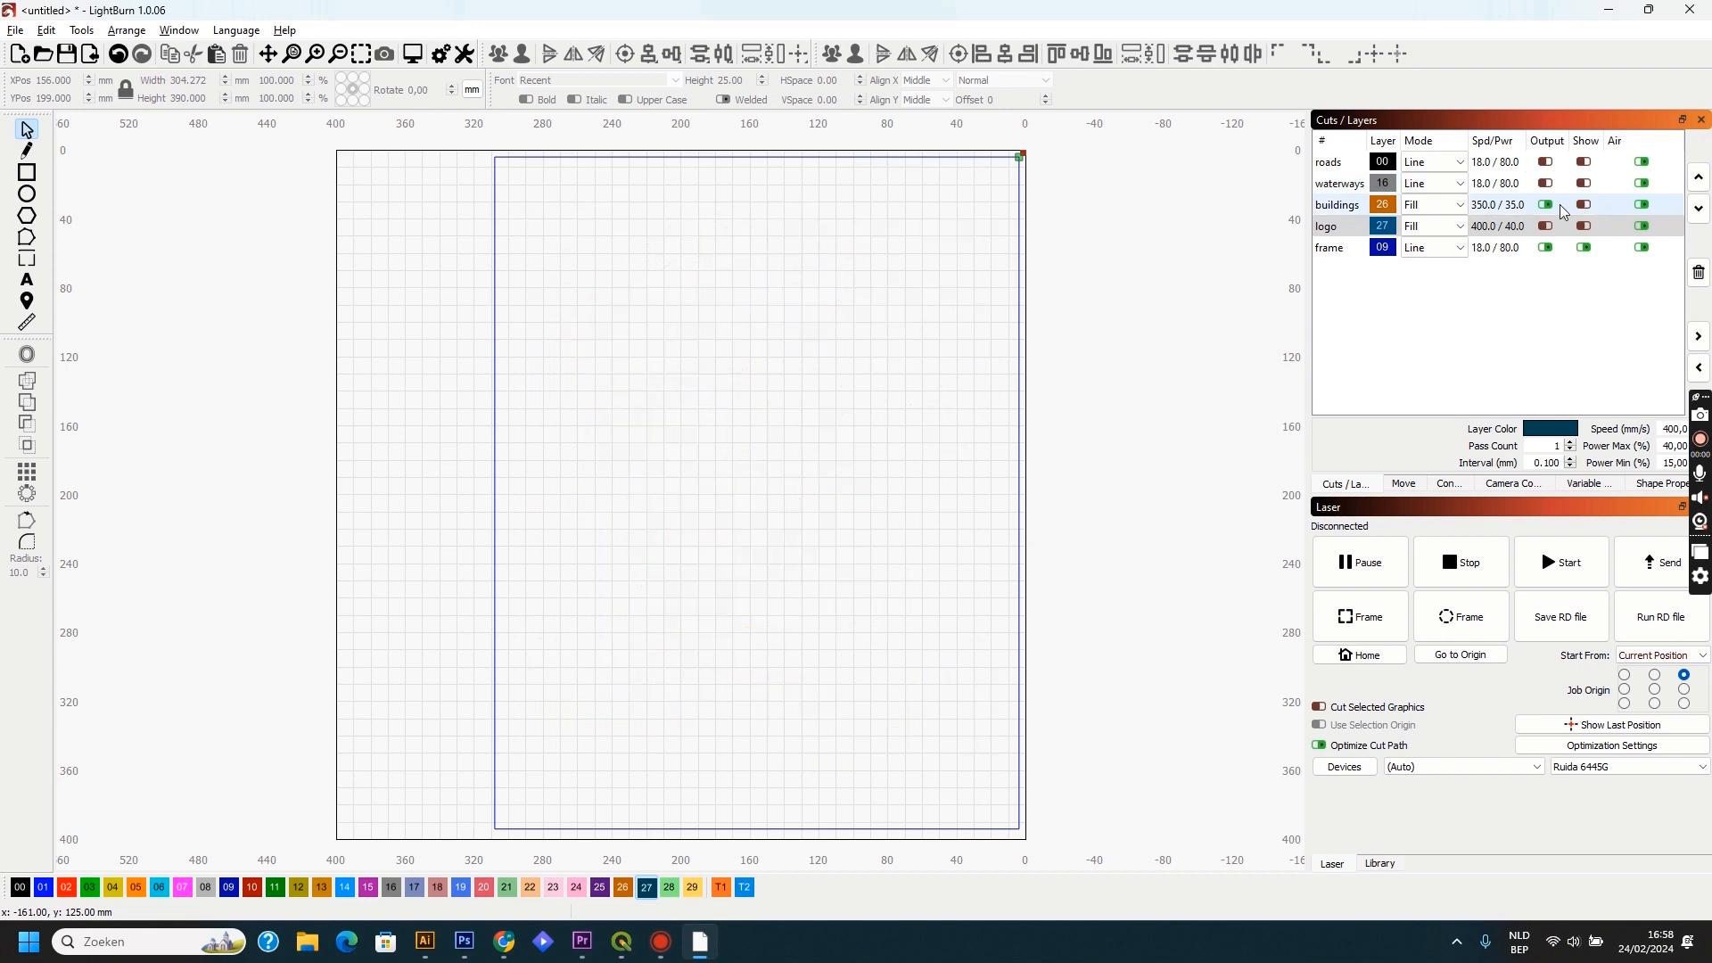
pyautogui.click(1545, 206)
pyautogui.click(1546, 227)
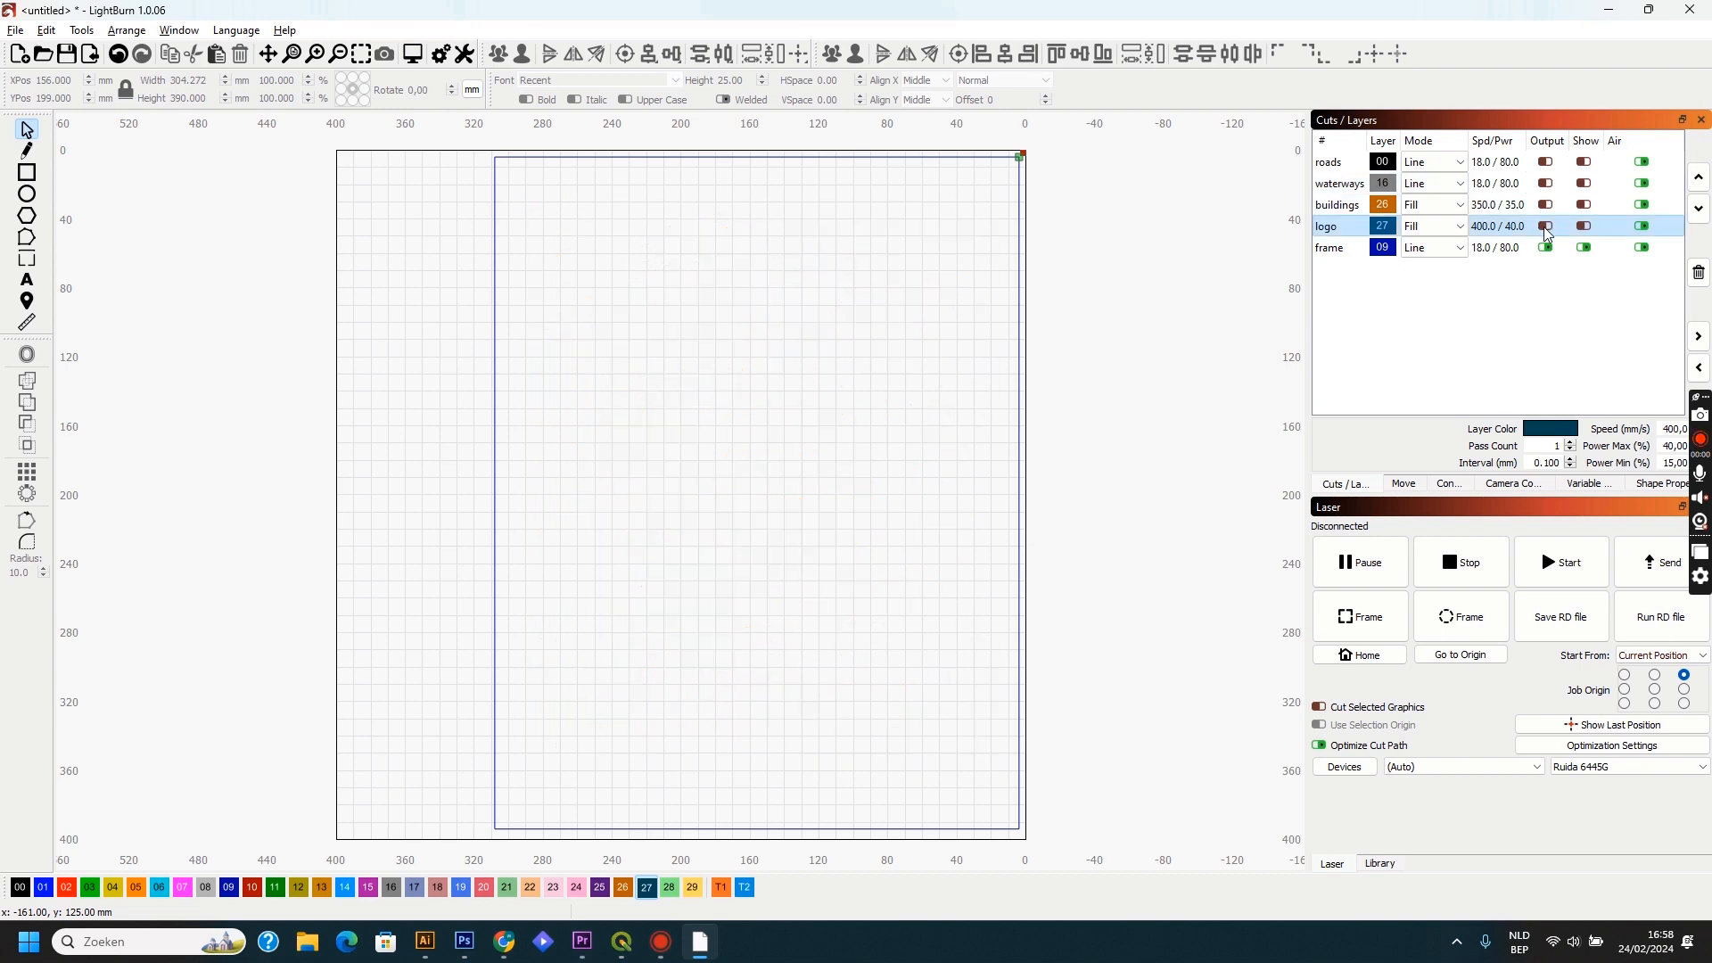
pyautogui.click(1586, 226)
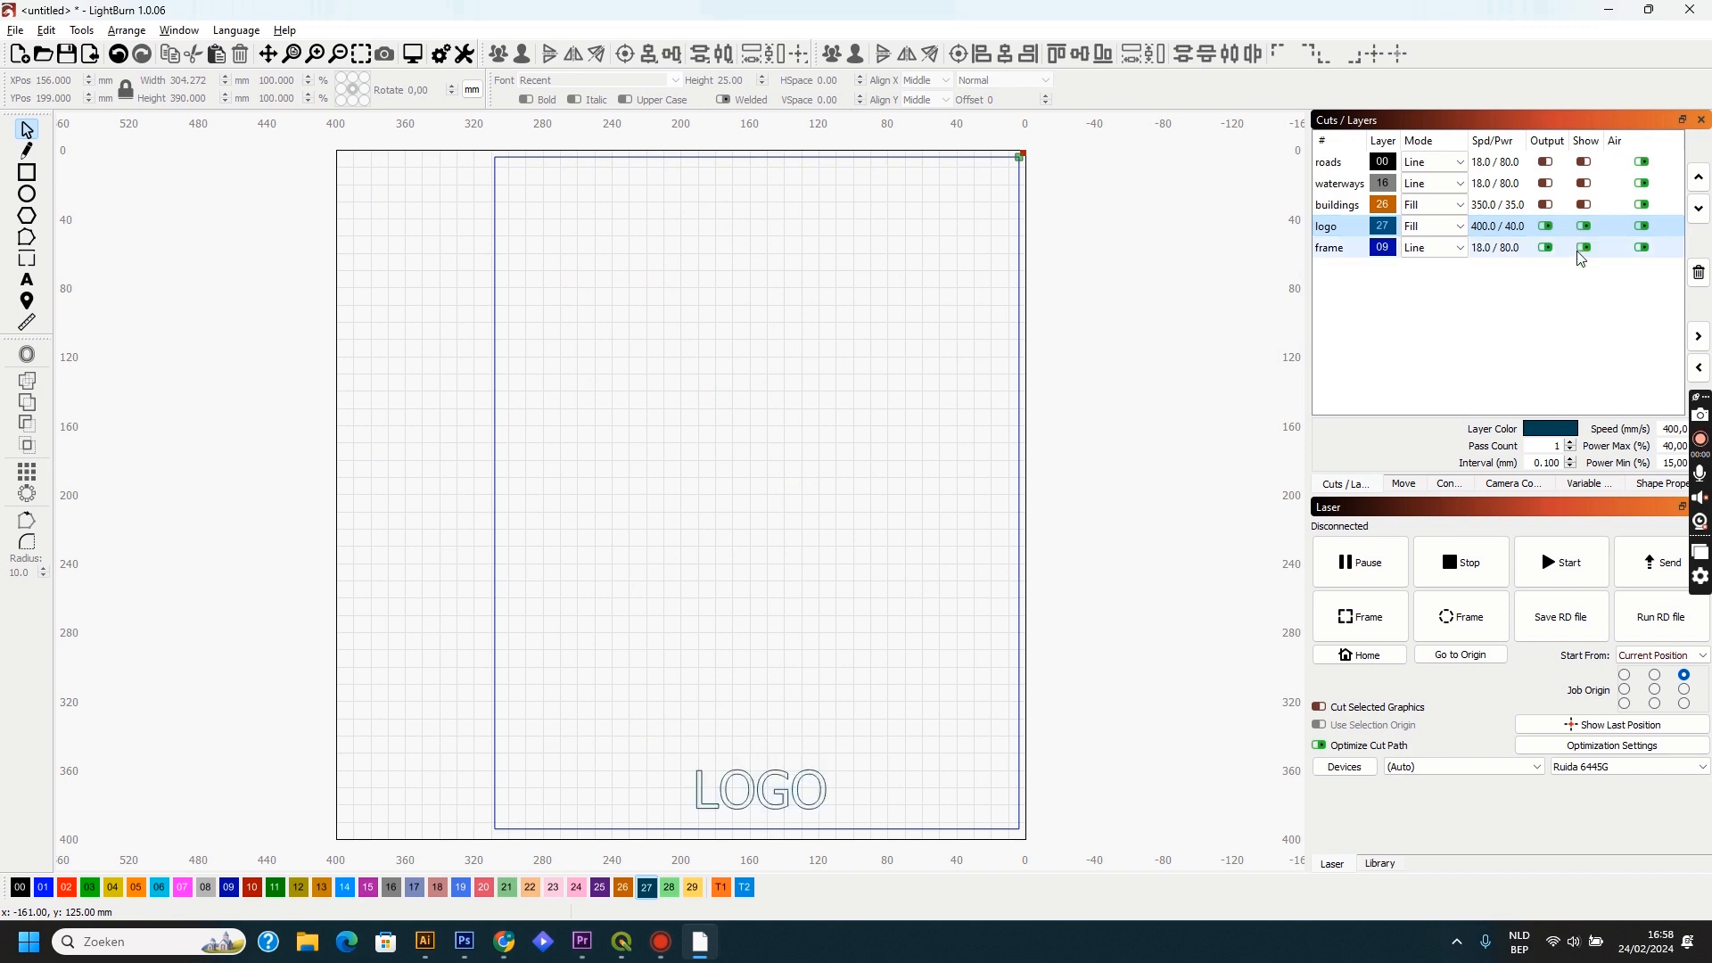